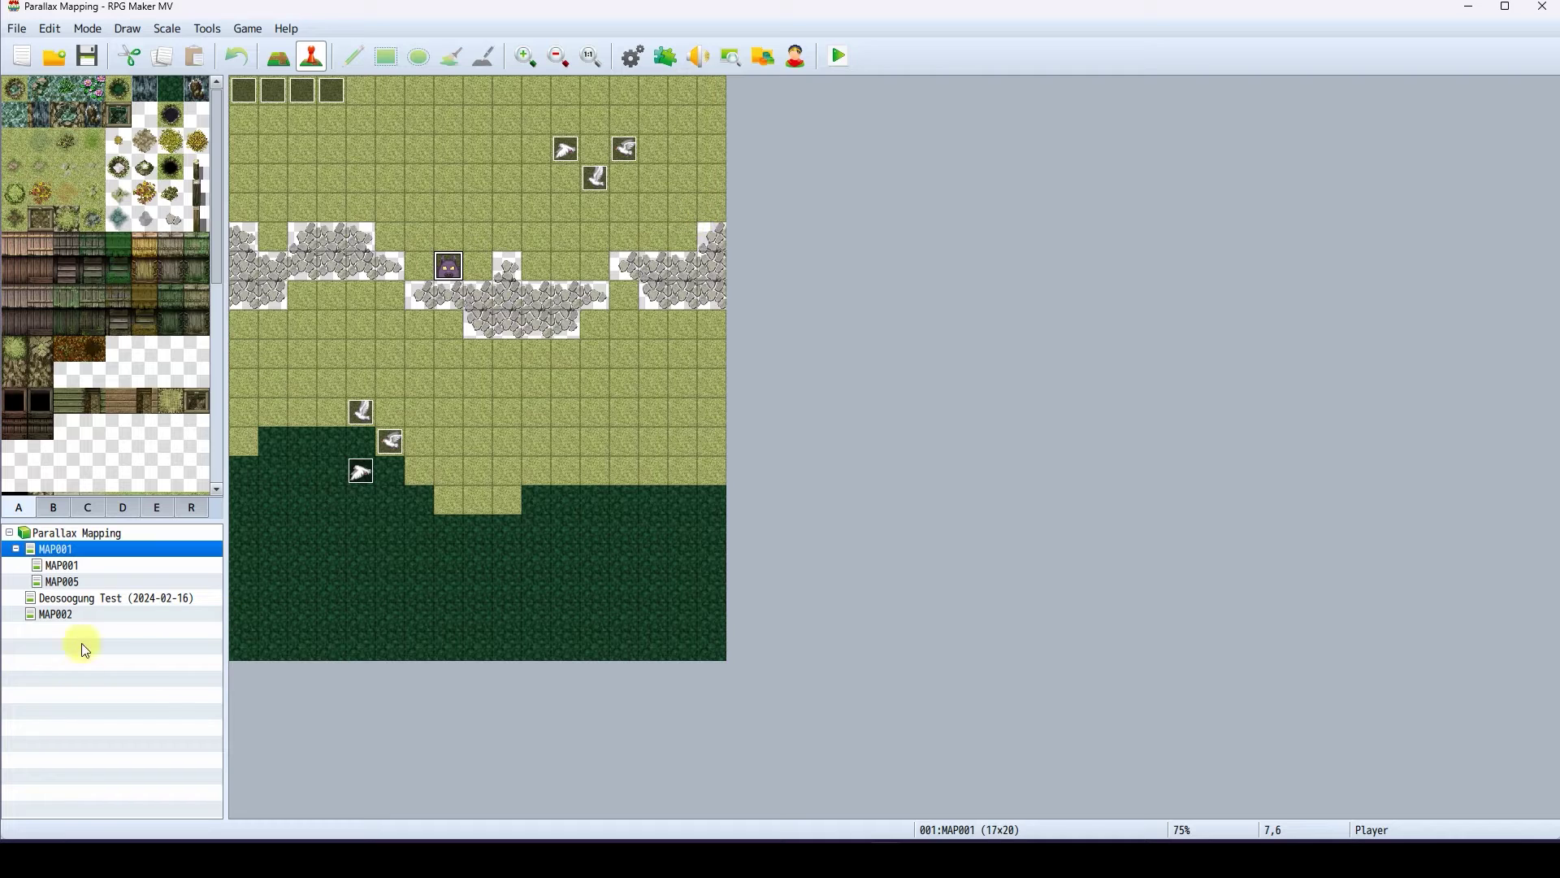
Open the project's Plugin Manager and review the installed entries from OrangeMapshot and OrangeOverlay through QPlus to GALV_CamControl
double_click(132, 554)
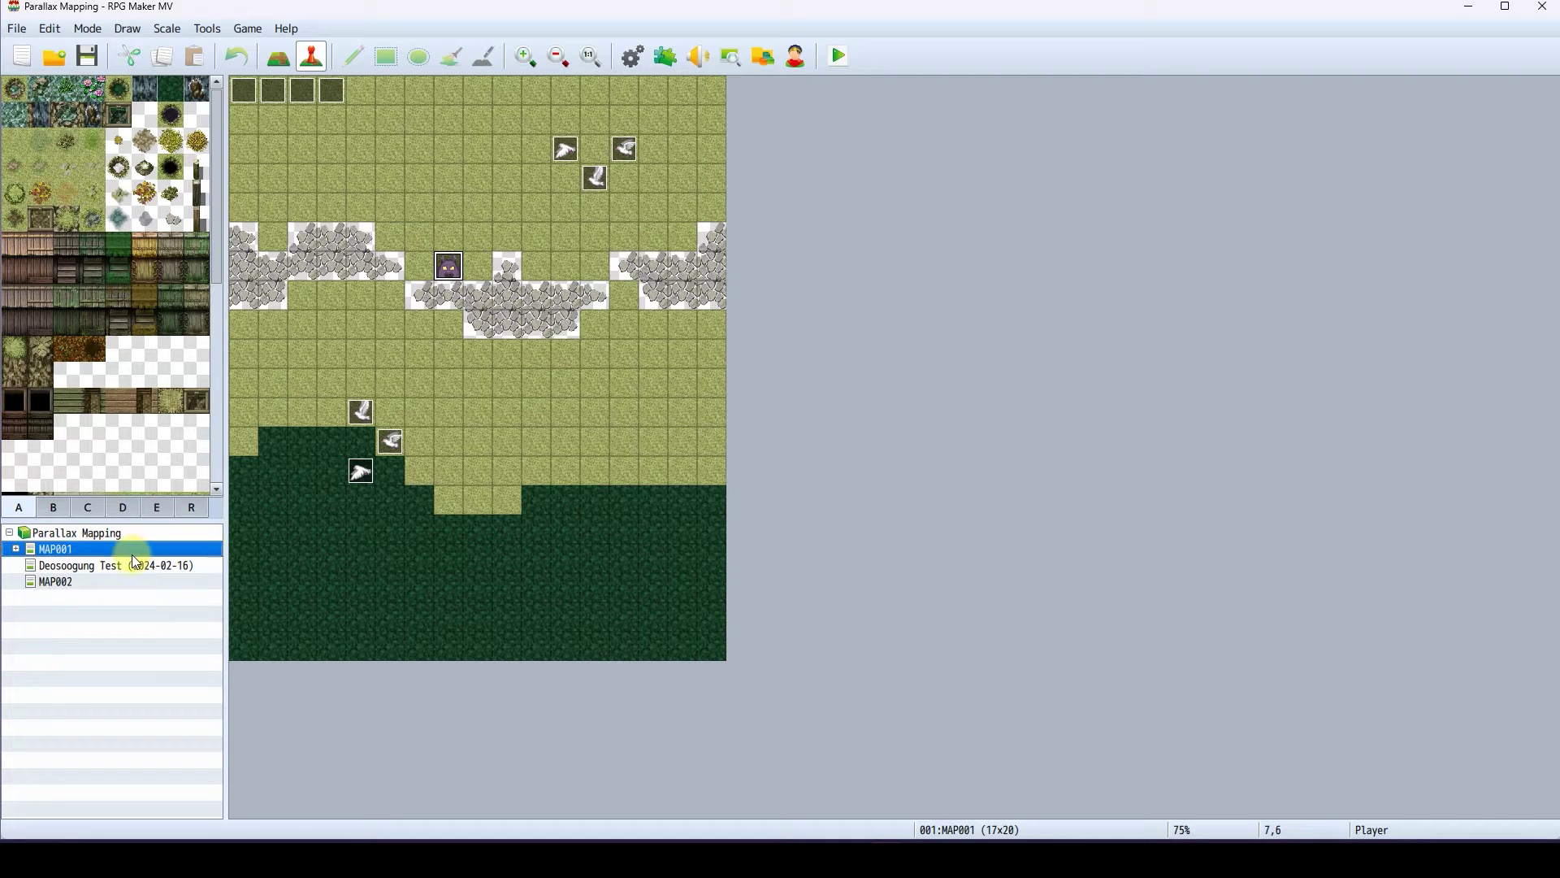
left_click(15, 549)
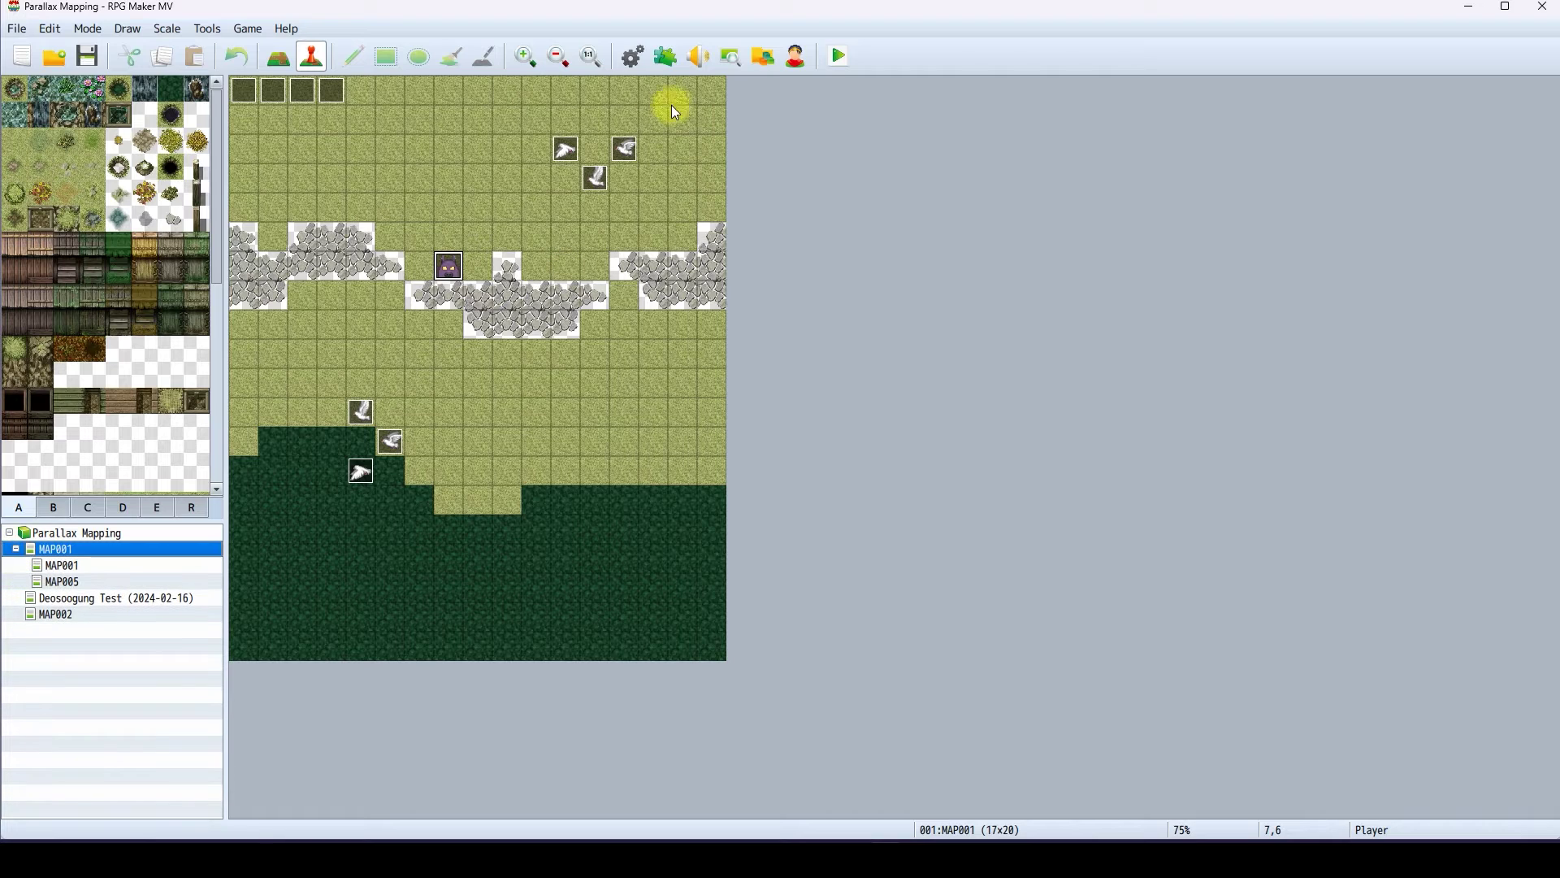
left_click(667, 59)
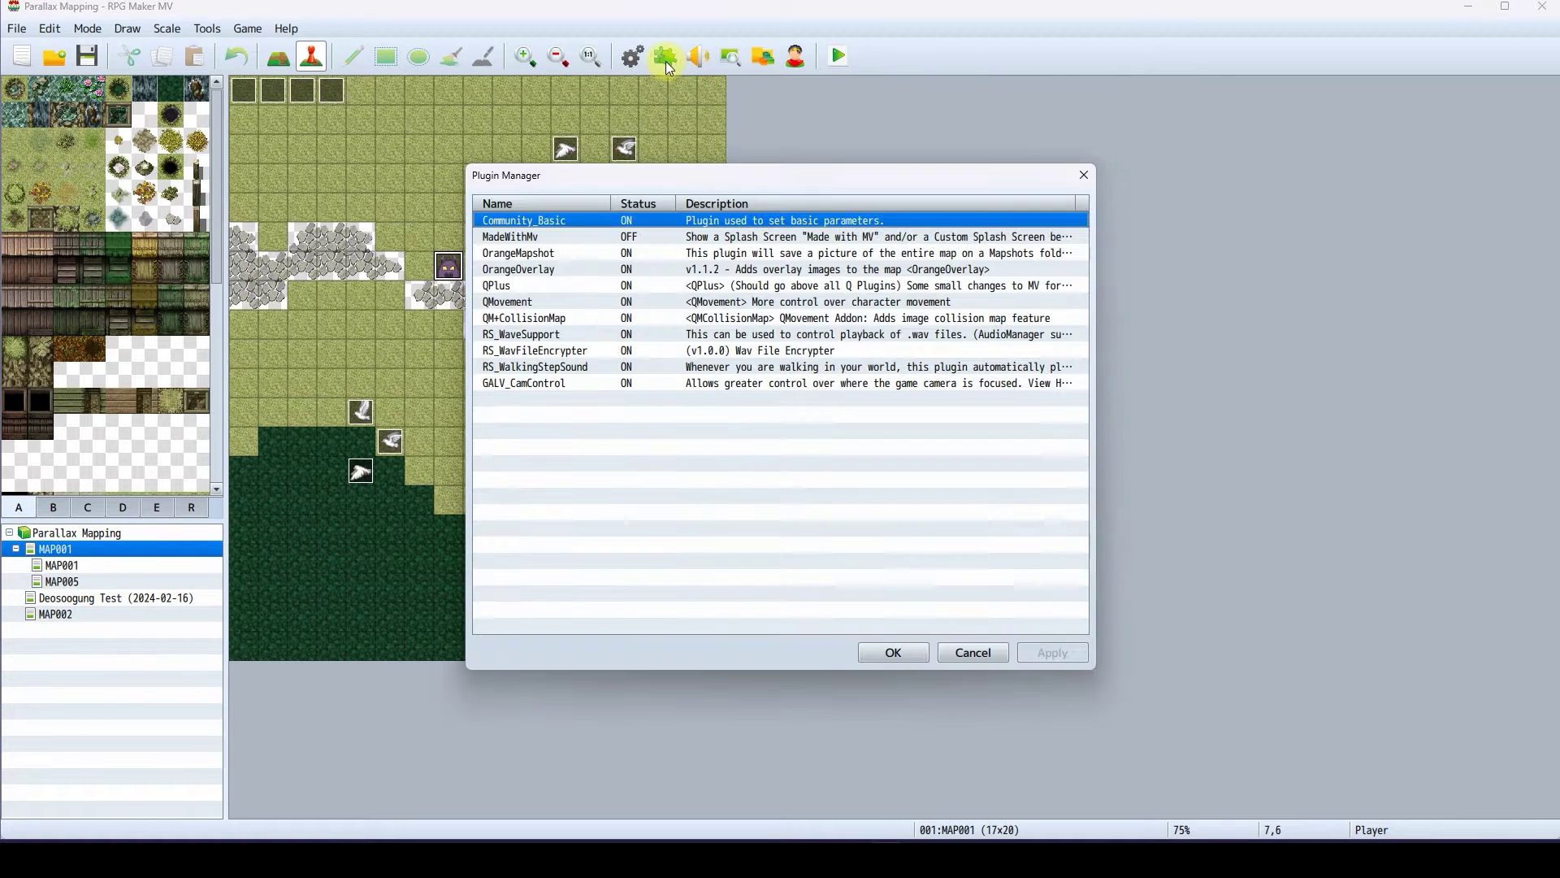
left_click(568, 255)
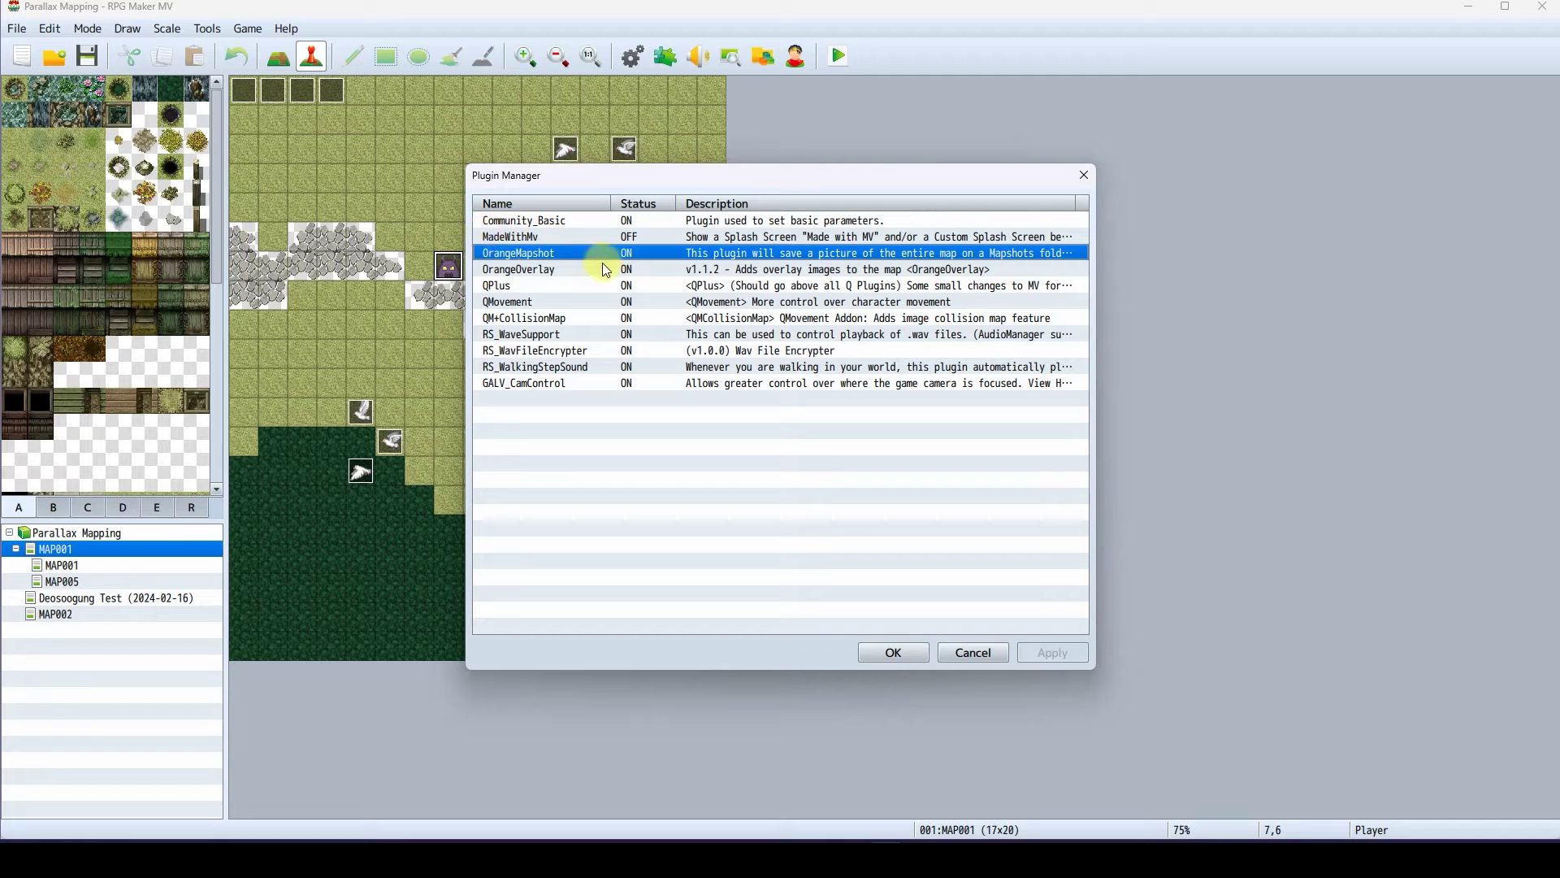
left_click(603, 271)
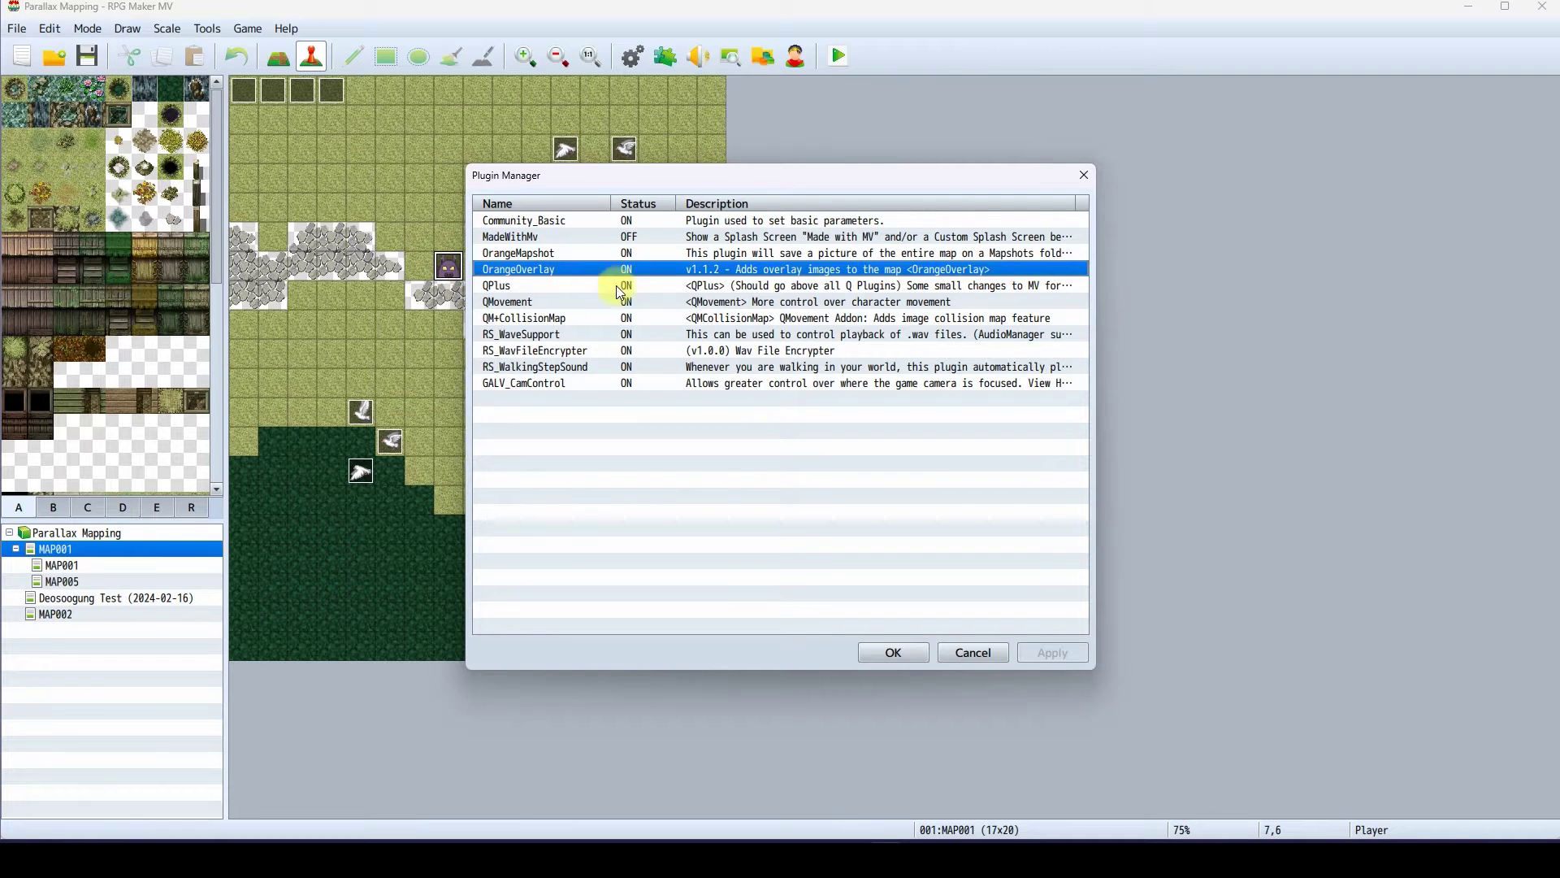
left_click(569, 286)
left_click(568, 378, "shift")
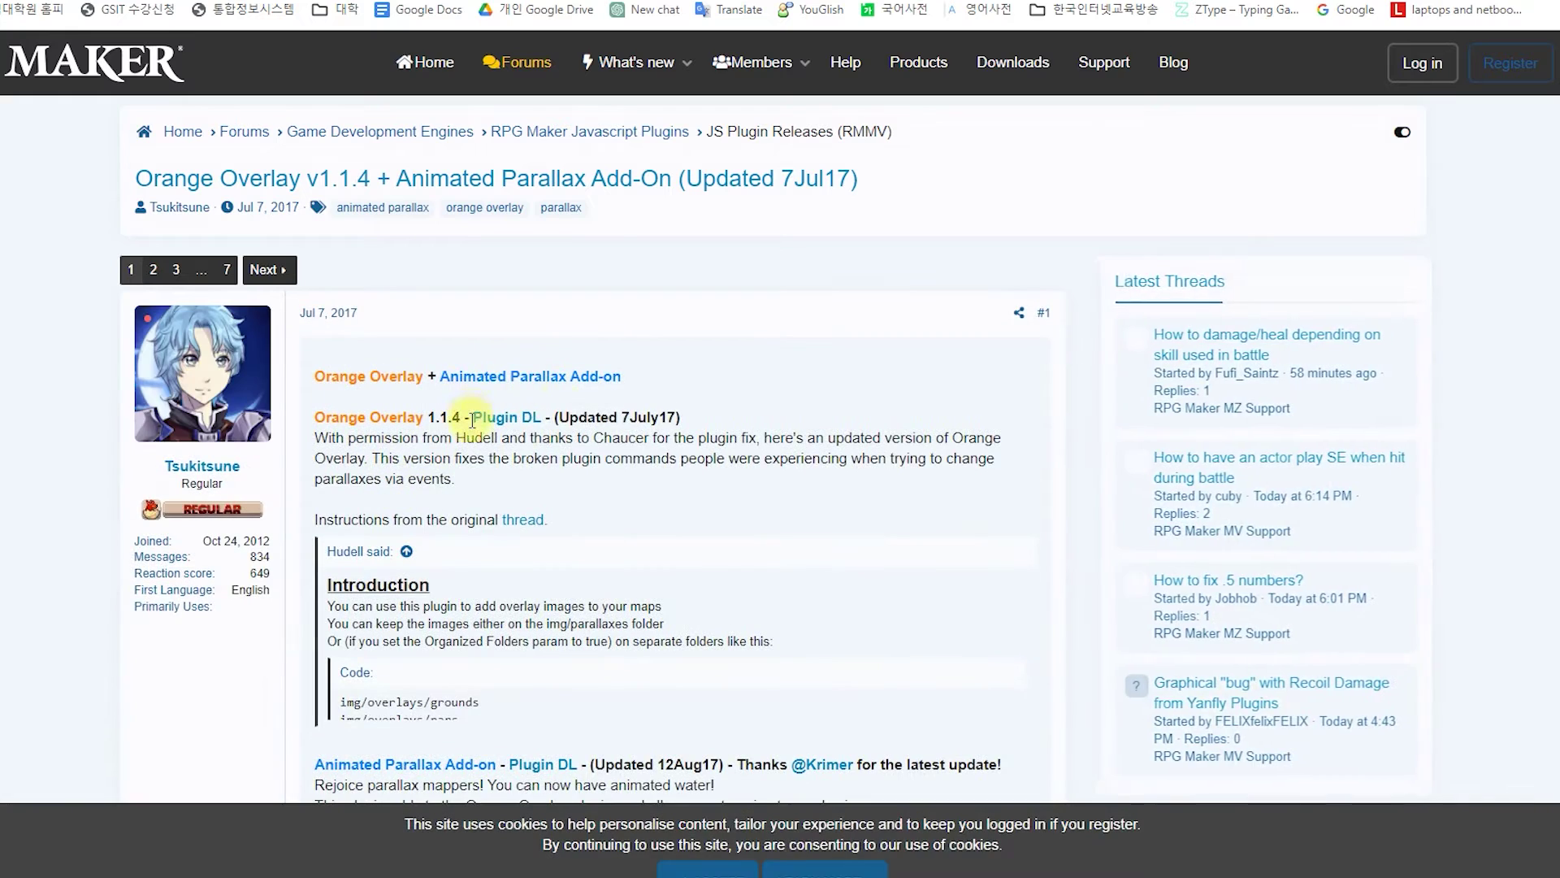
In the browser, open the Orange Overlay 1.1.4 plugin download from the forum thread and copy the entire OrangeOverlay.js code
scroll(569, 504, "down", 2)
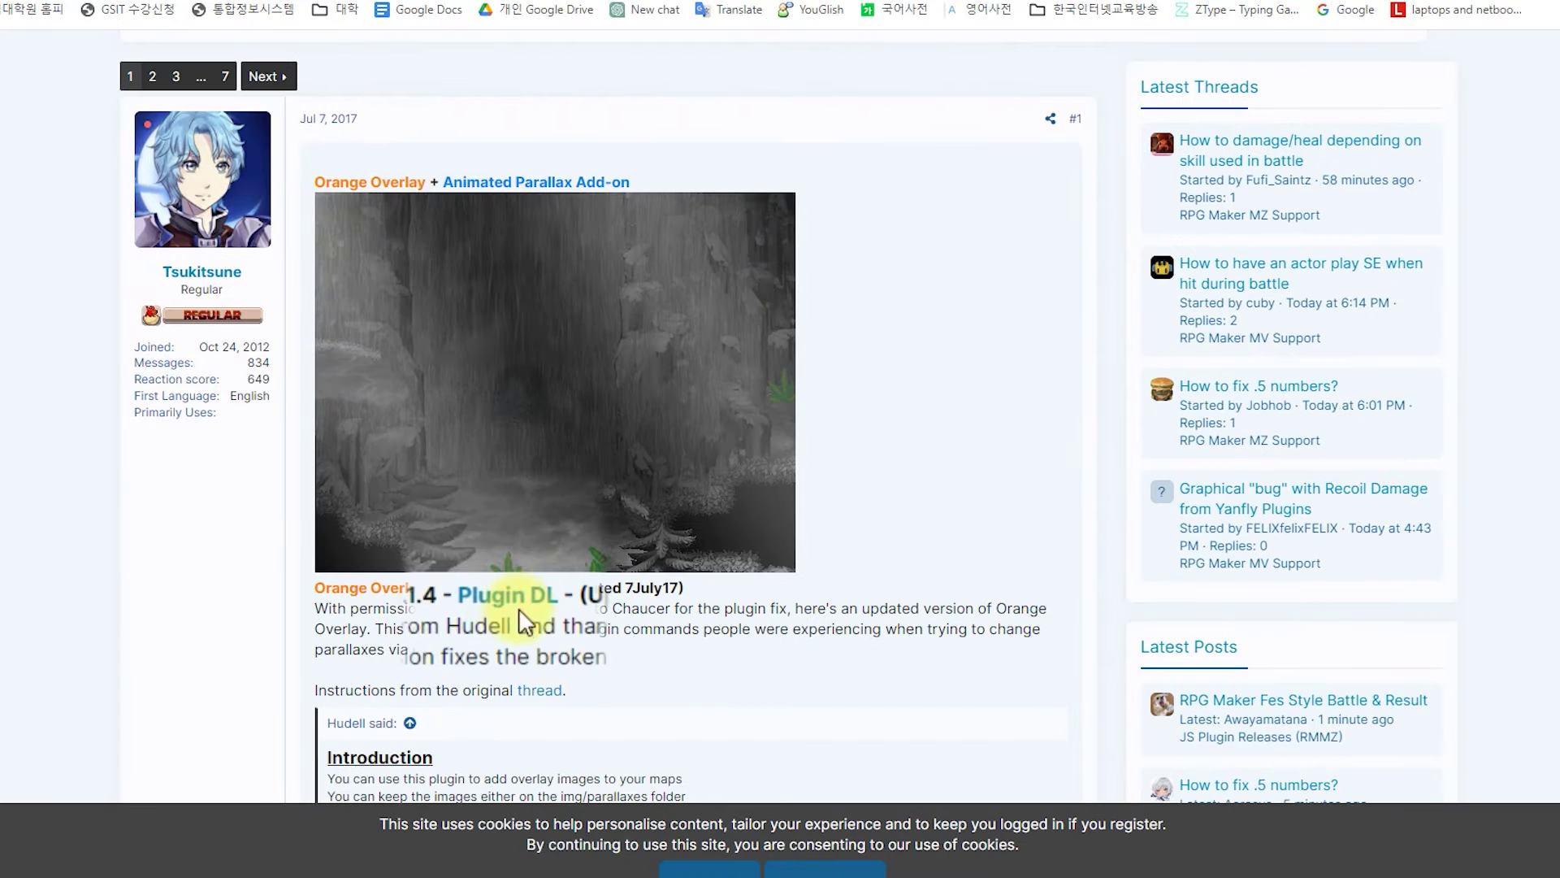
left_click(518, 605)
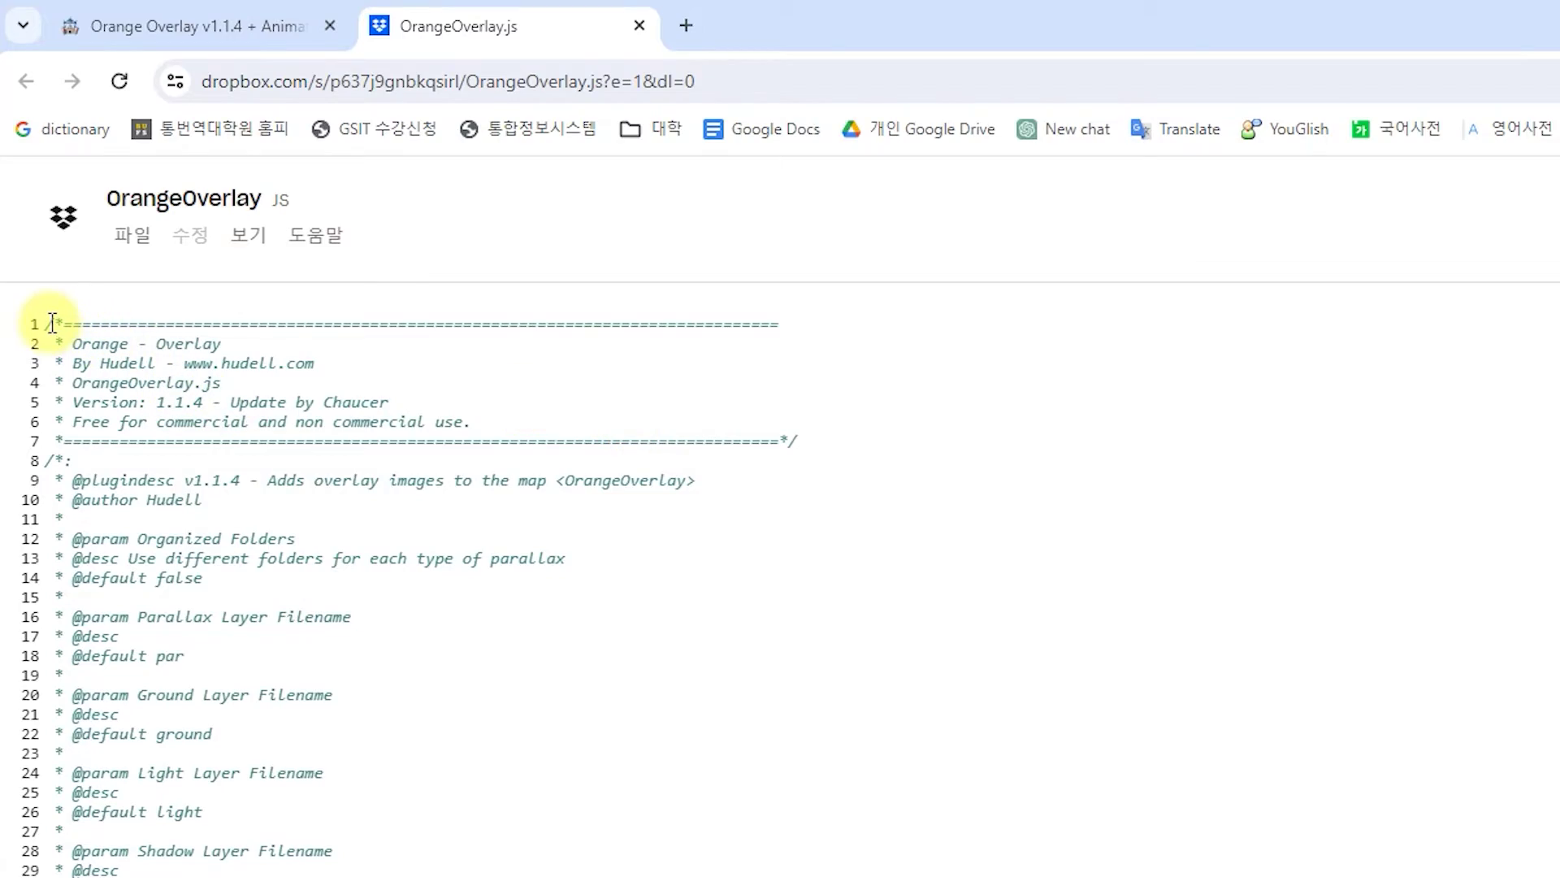
left_click_drag(51, 322, 504, 850)
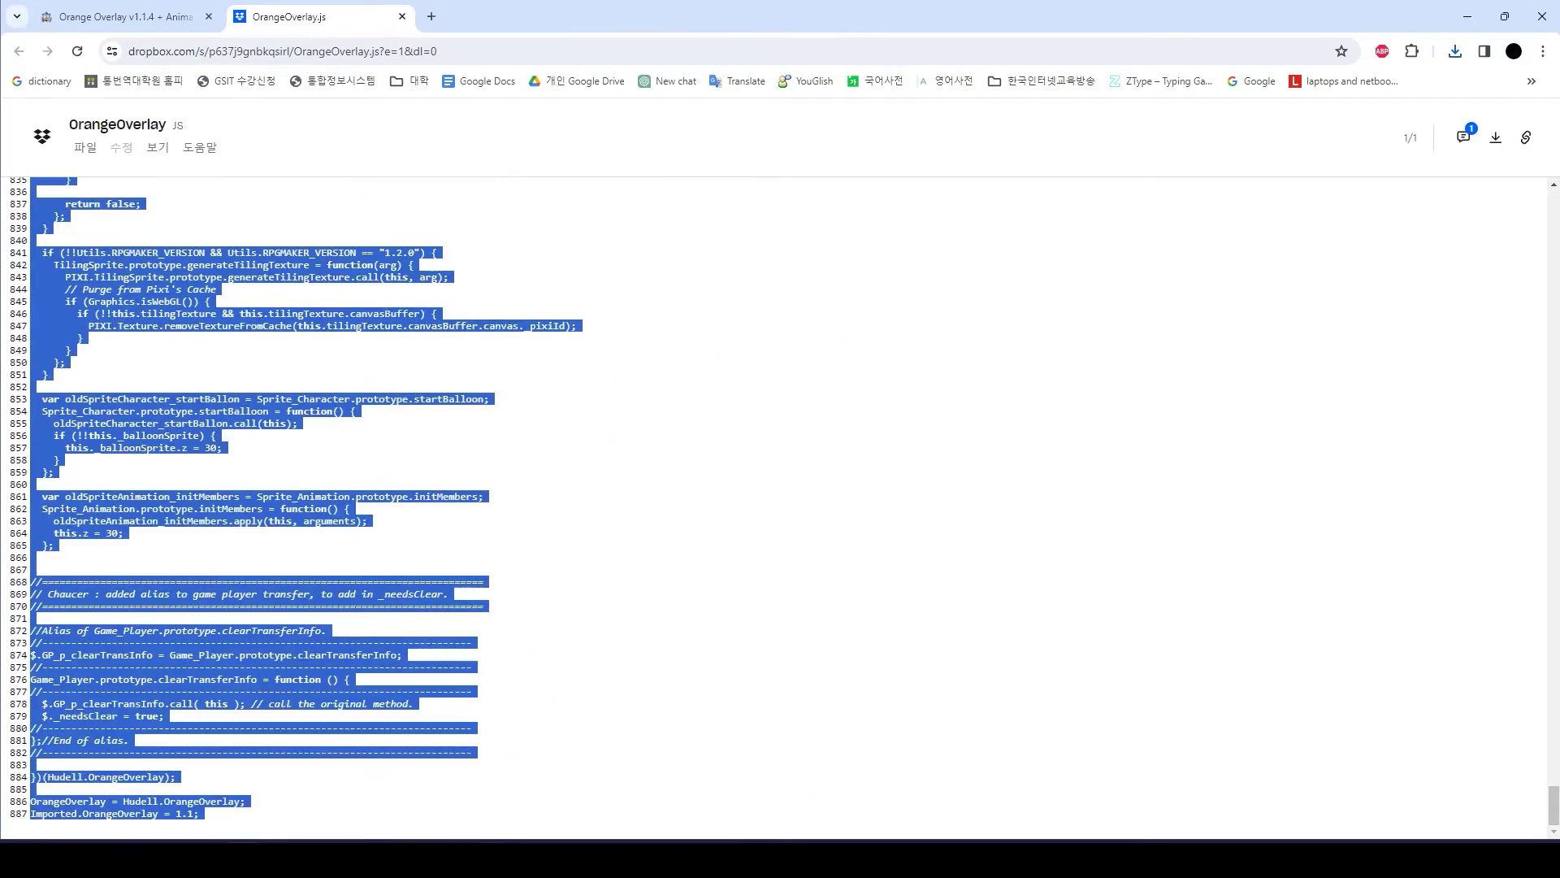
key("ctrl+c")
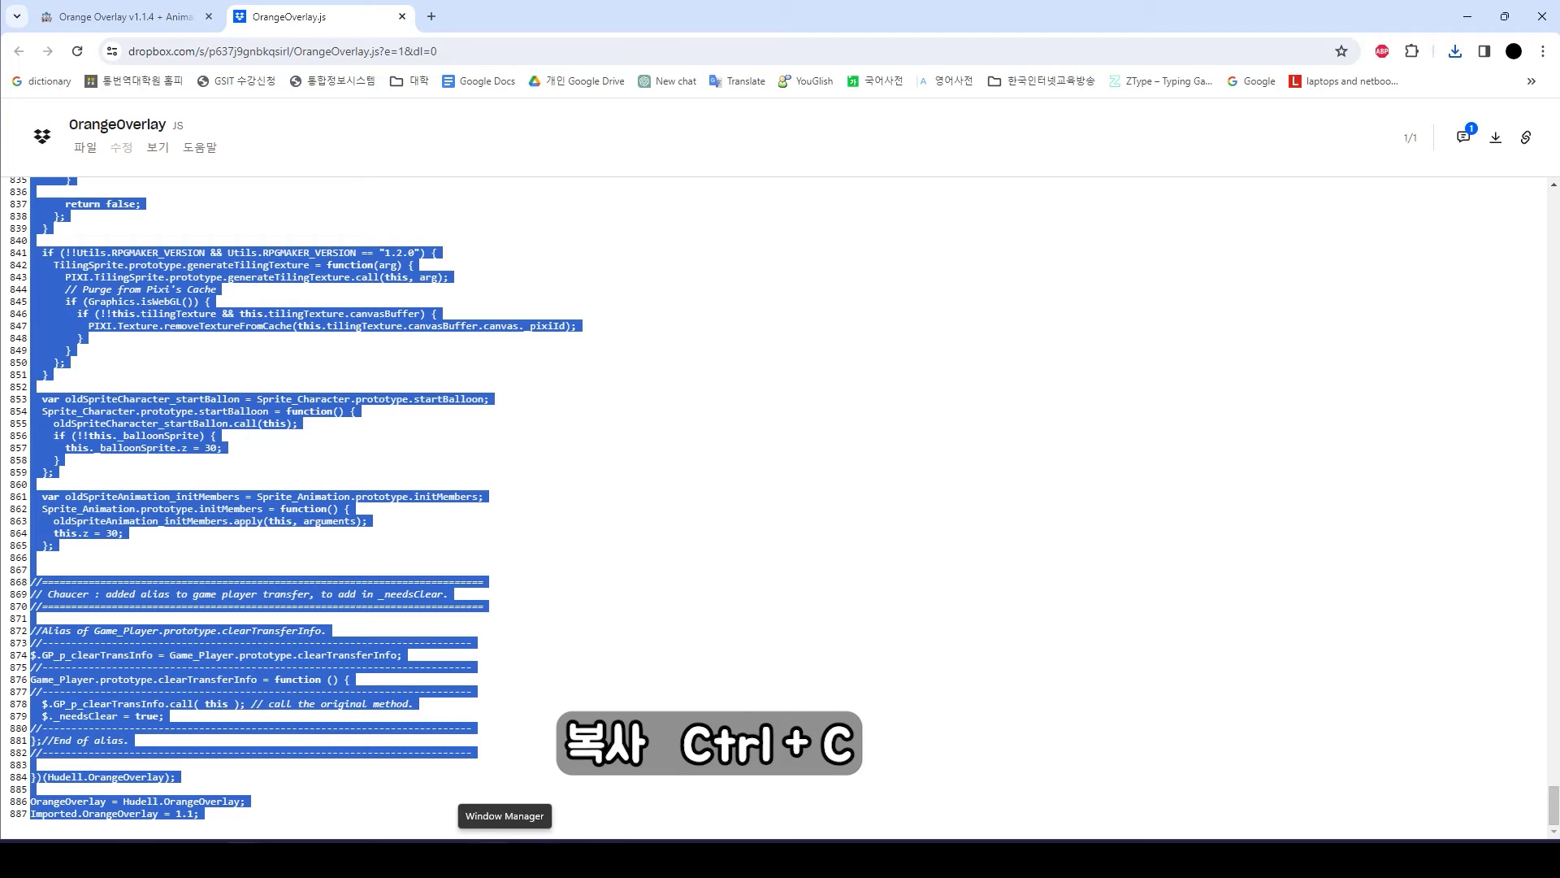
Open Notepad and paste the copied plugin code into the blank document
left_click(19, 853)
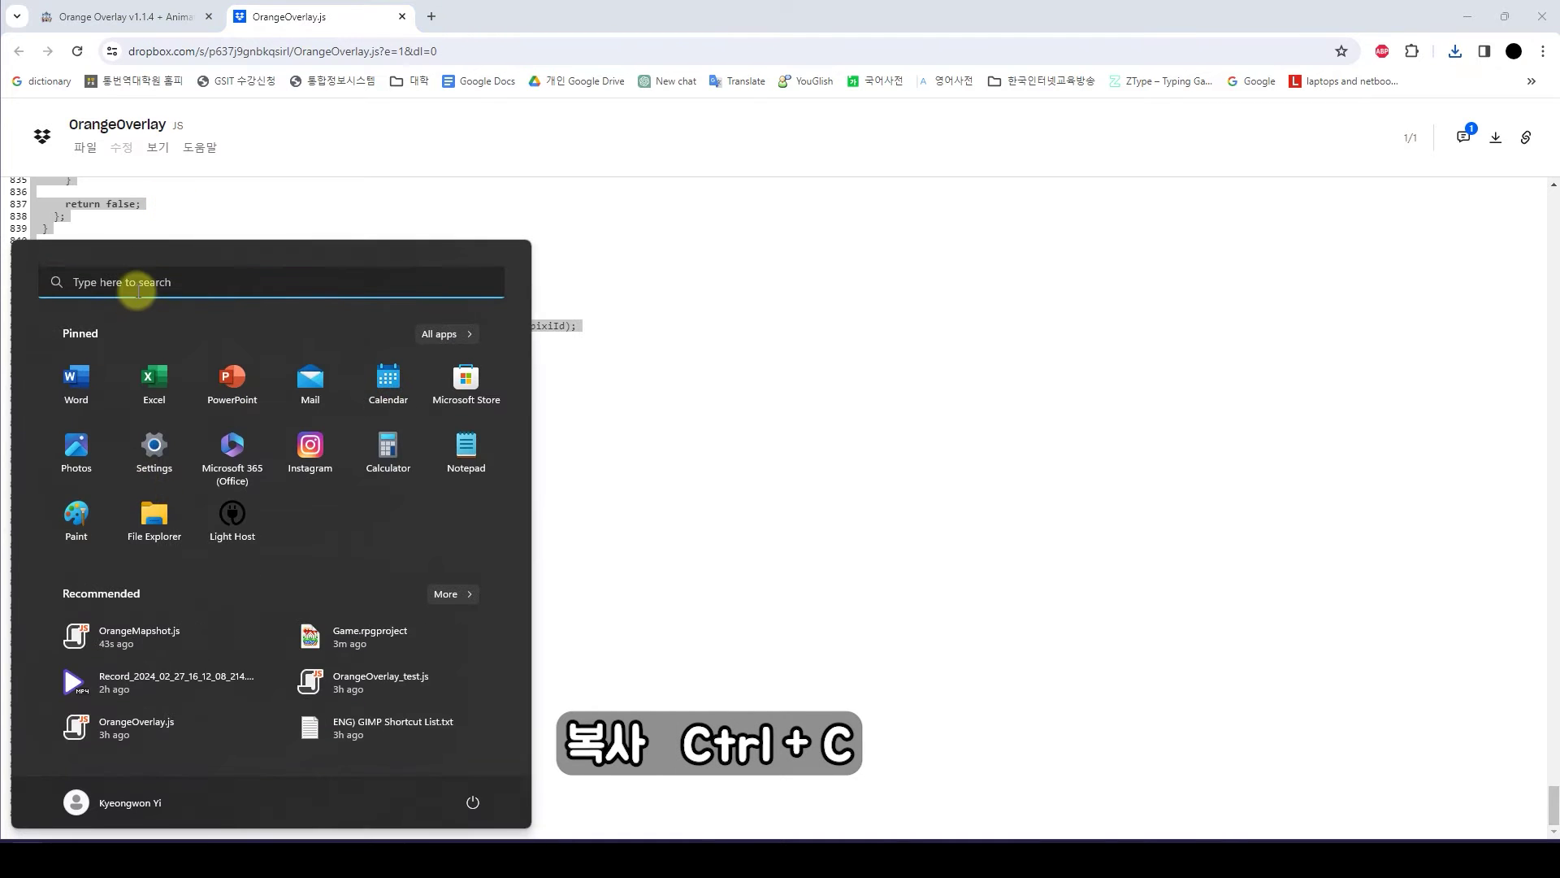
type("note")
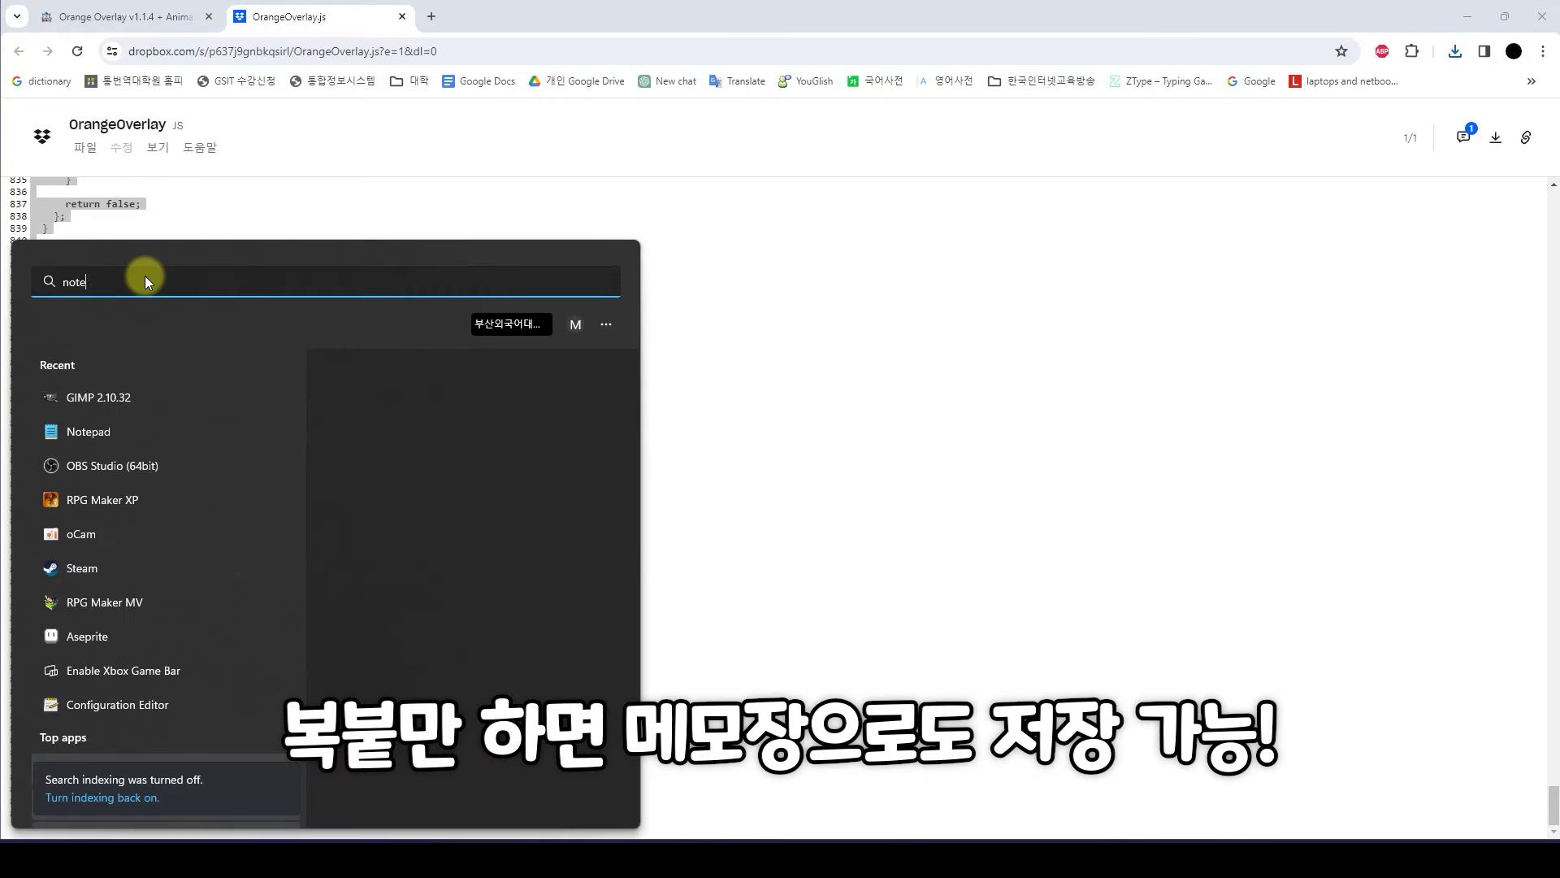
type("p")
left_click(105, 410)
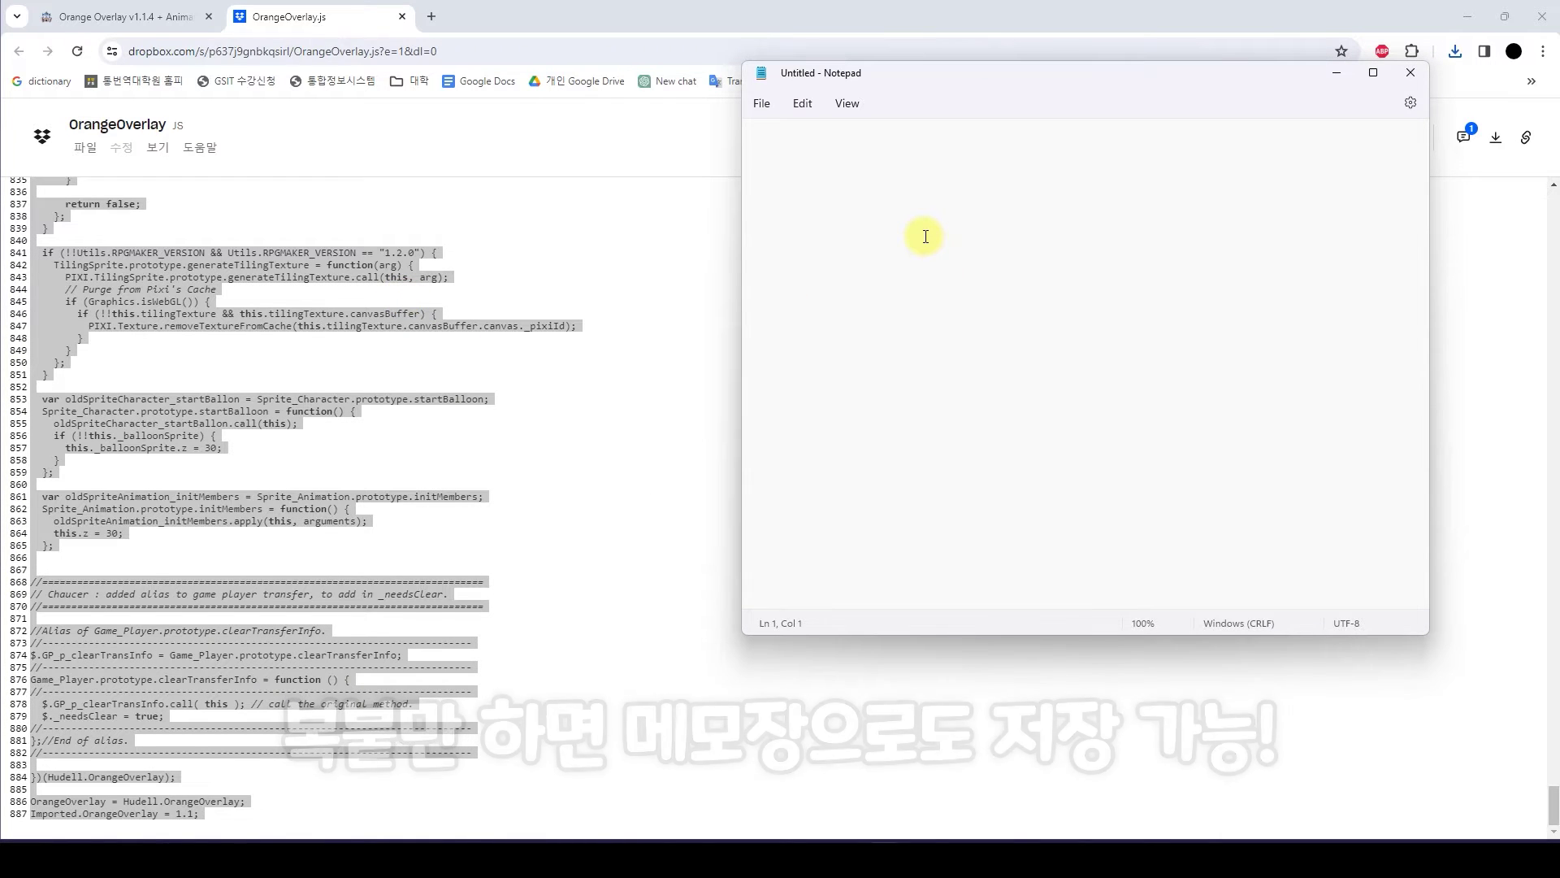
key("ctrl+v")
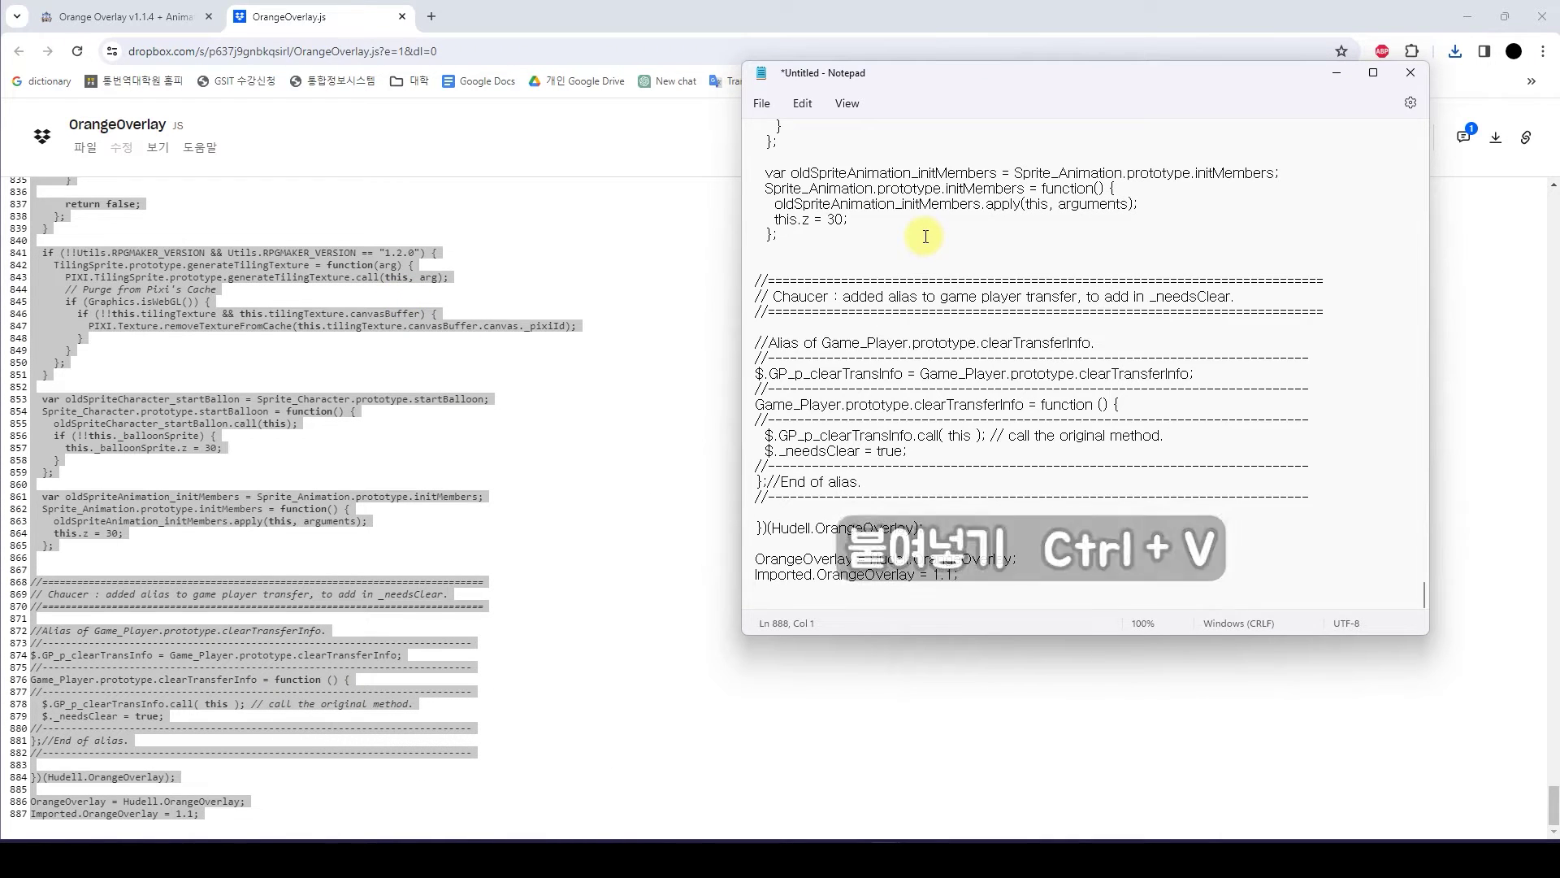
Start saving the document under a new name in the project's js\plugins folder, with All files as the file type
left_click(762, 104)
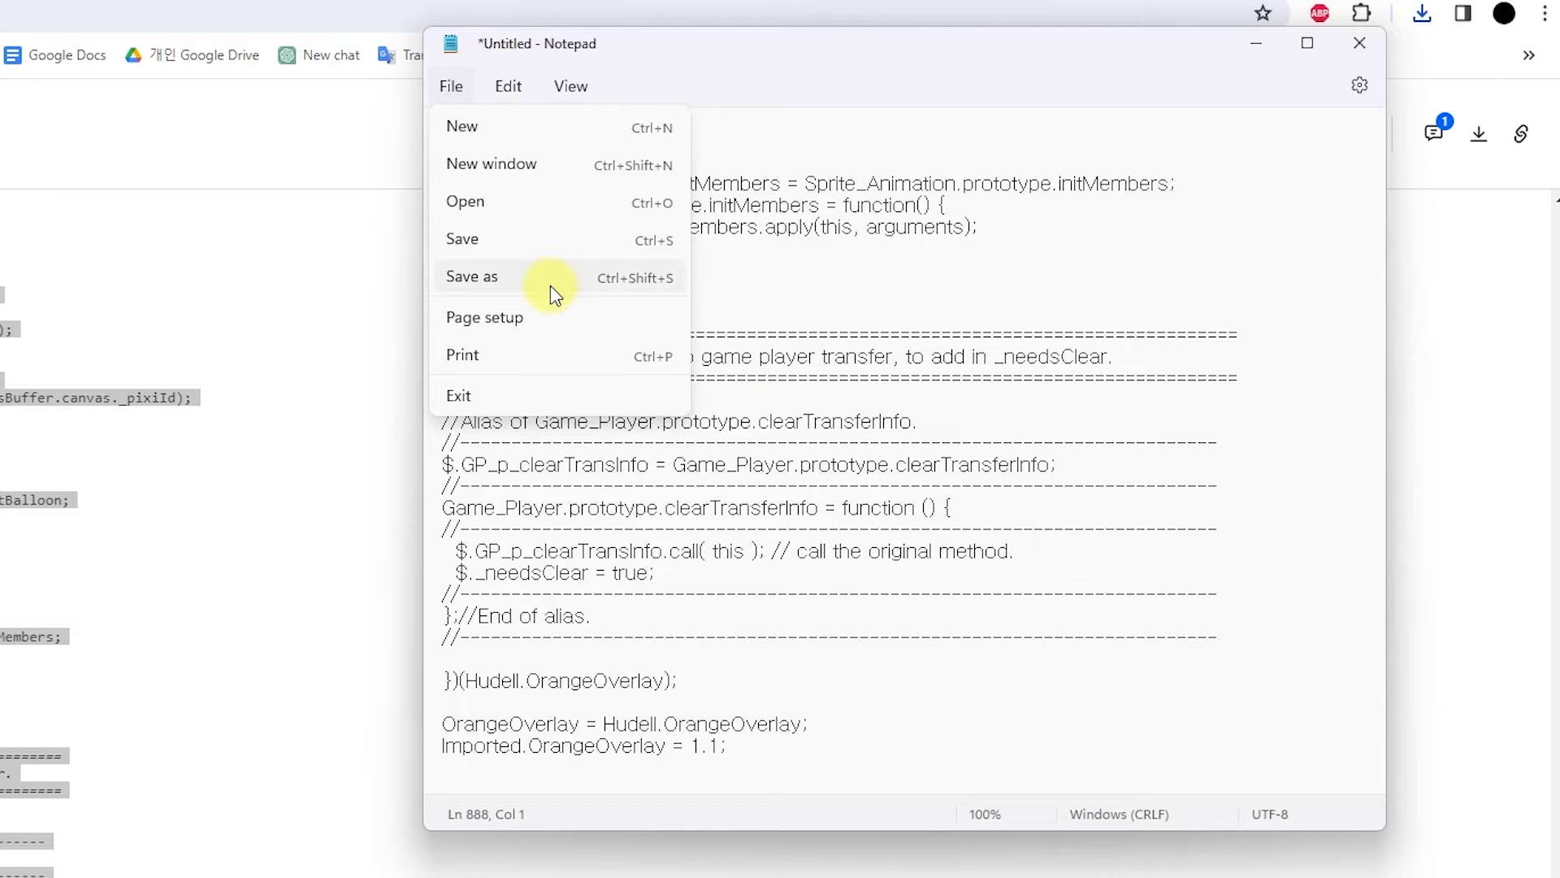
left_click(549, 277)
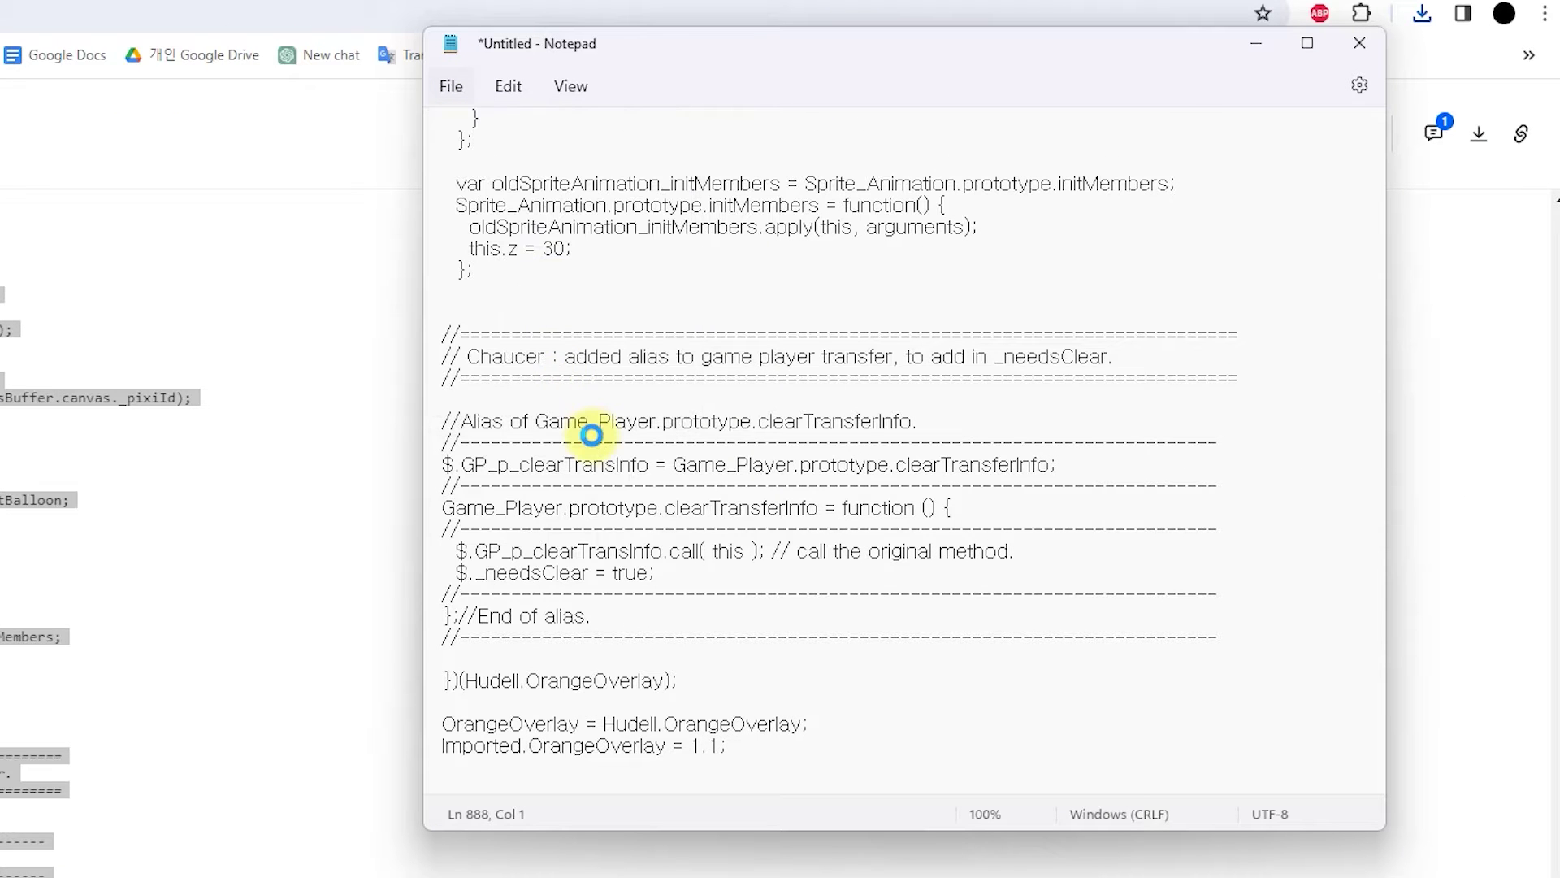
left_click(695, 554)
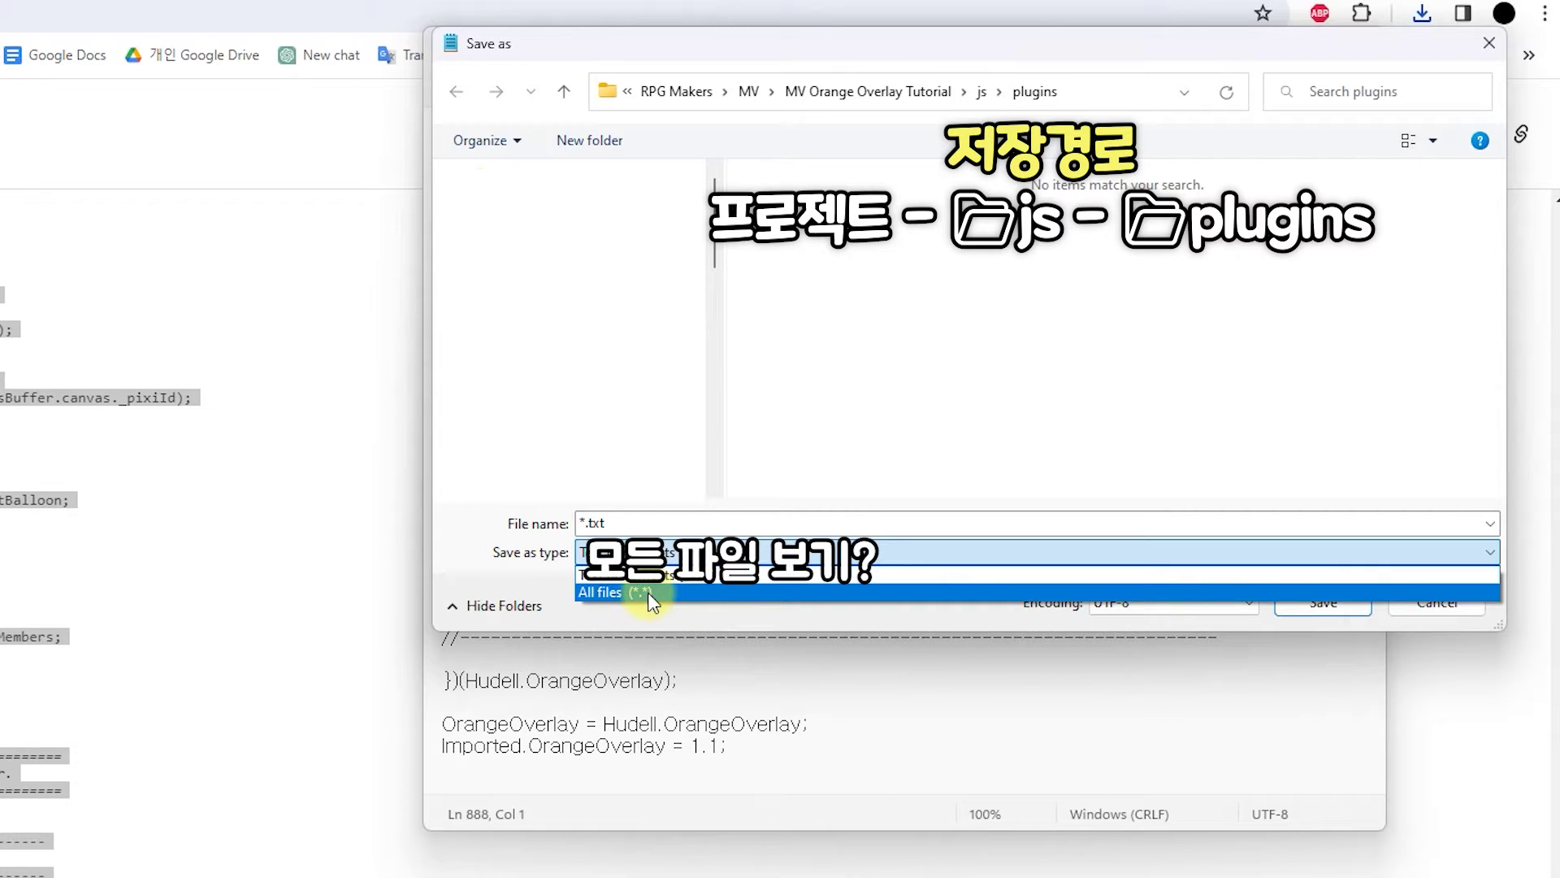
left_click(648, 593)
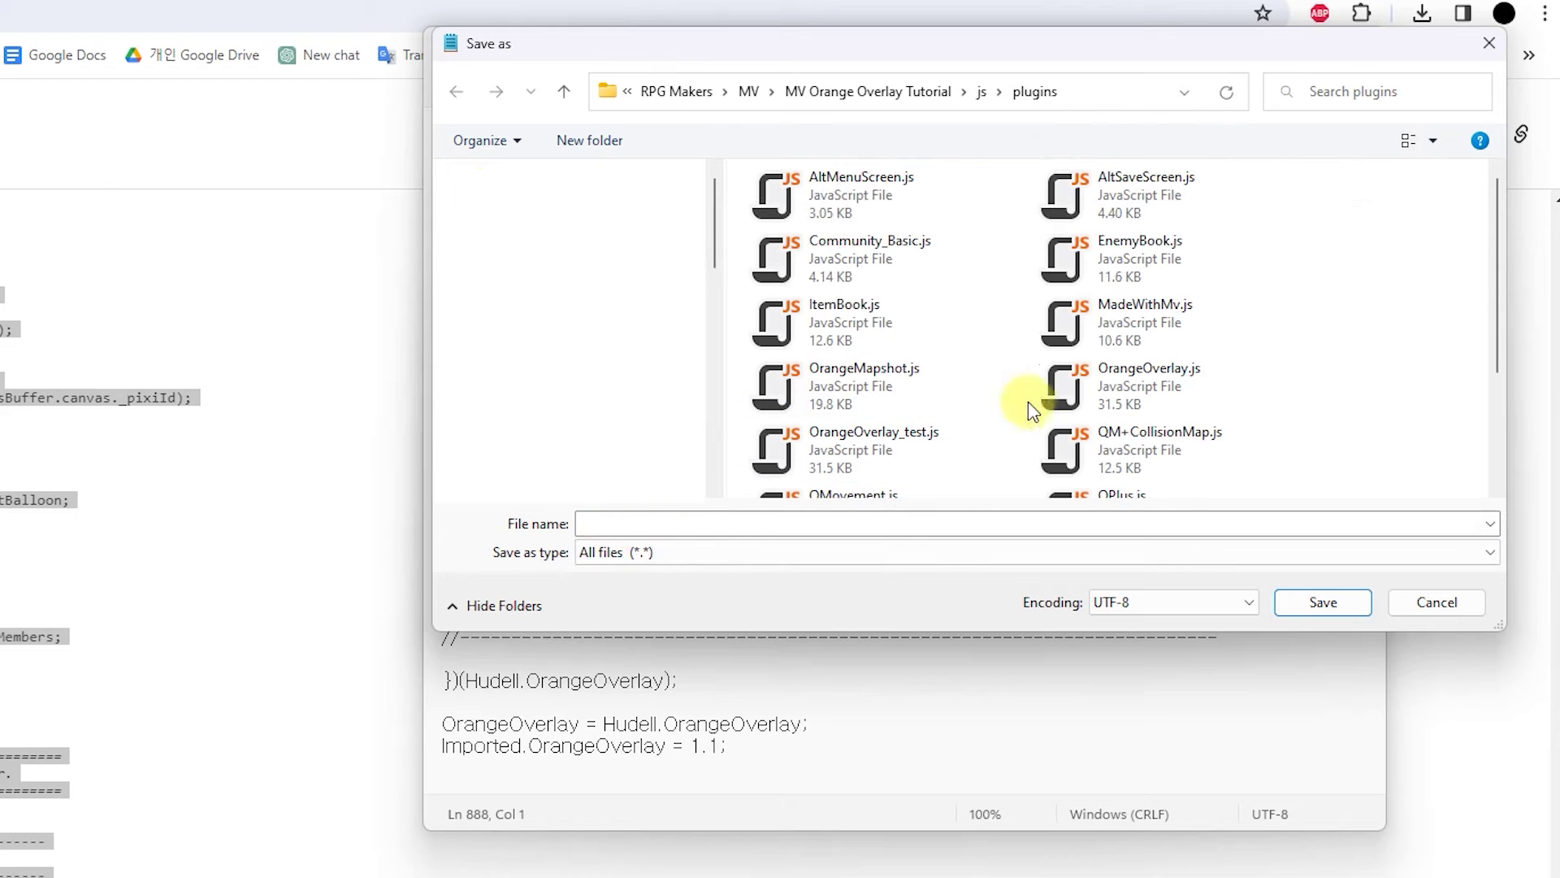
Base the file name on the existing OrangeOverlay_test.js and remove the _test suffix to get OrangeOverlay.js
left_click(958, 451)
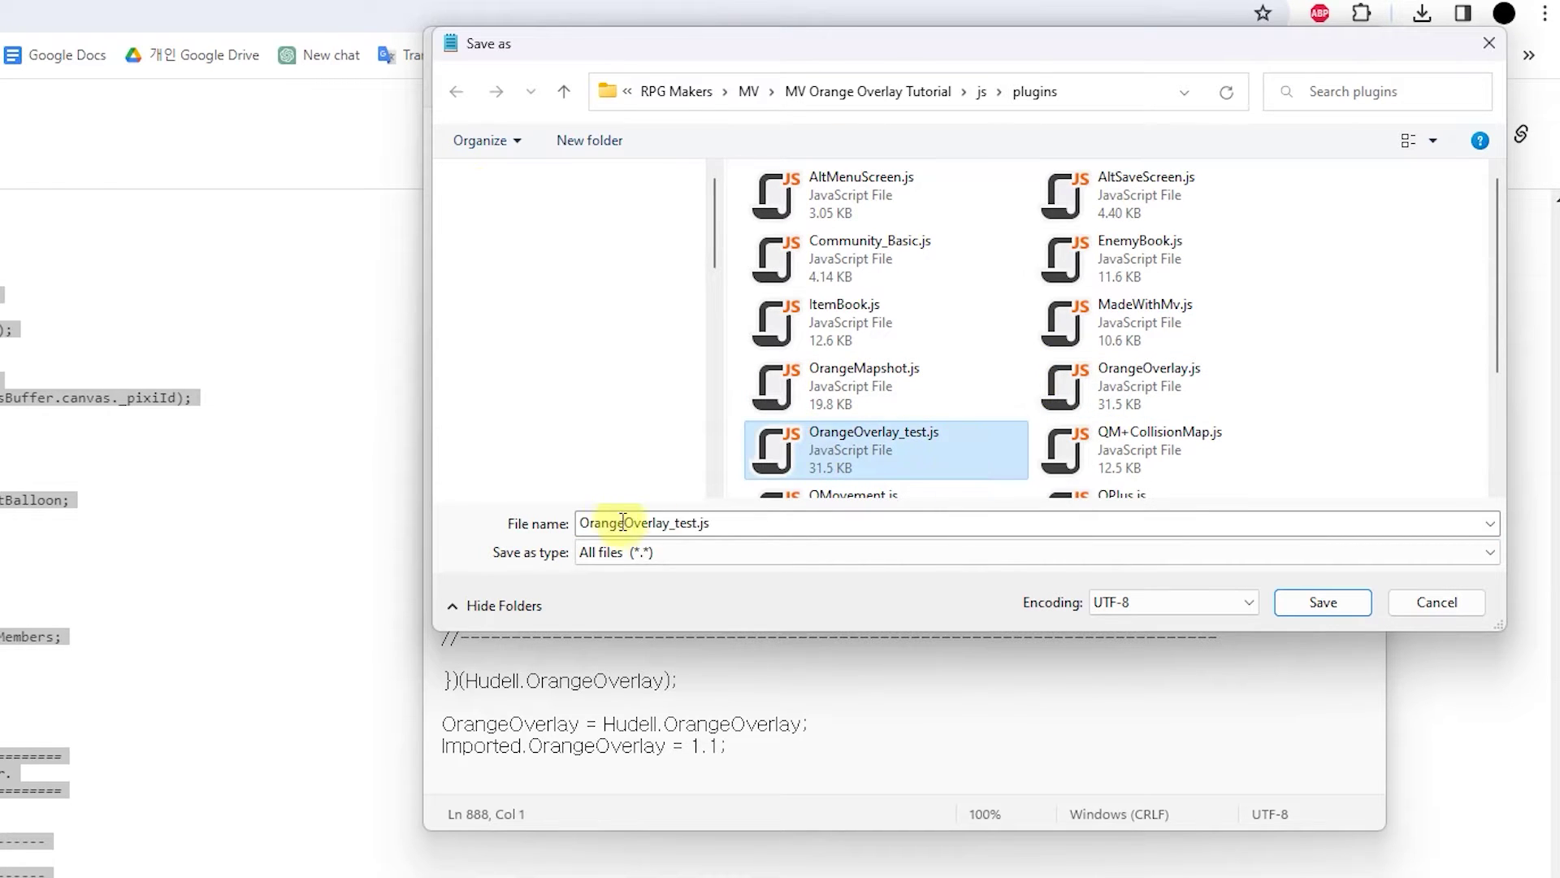
left_click(654, 522)
left_click(669, 524)
left_click(695, 524)
key("shift+Left")
key("shift+Left")
key("shift+Left")
key("shift+Left")
key("shift+Left")
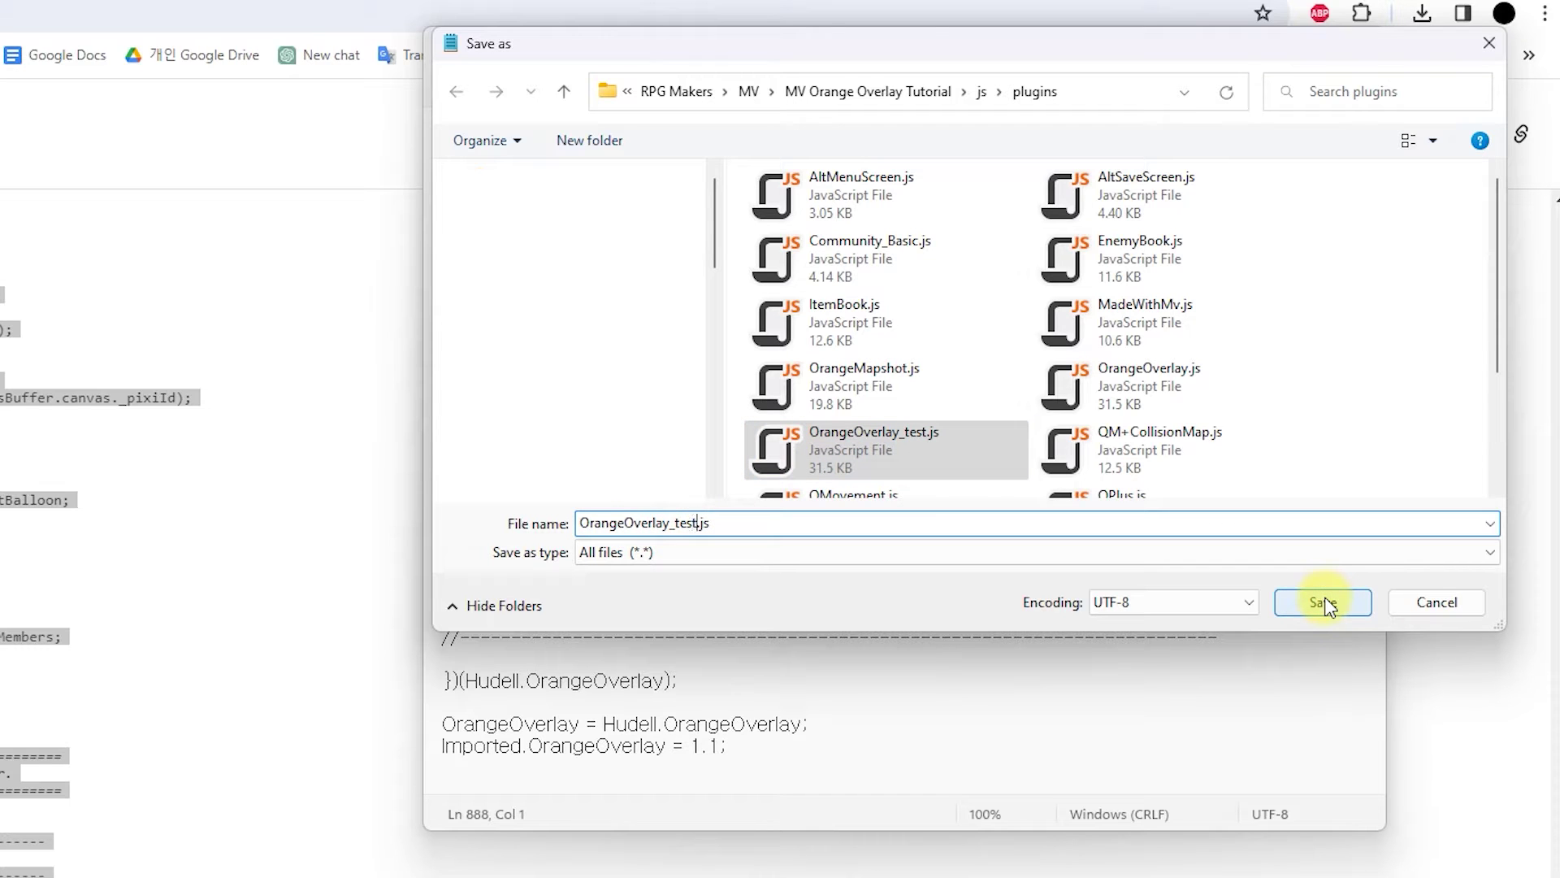
key("BackSpace")
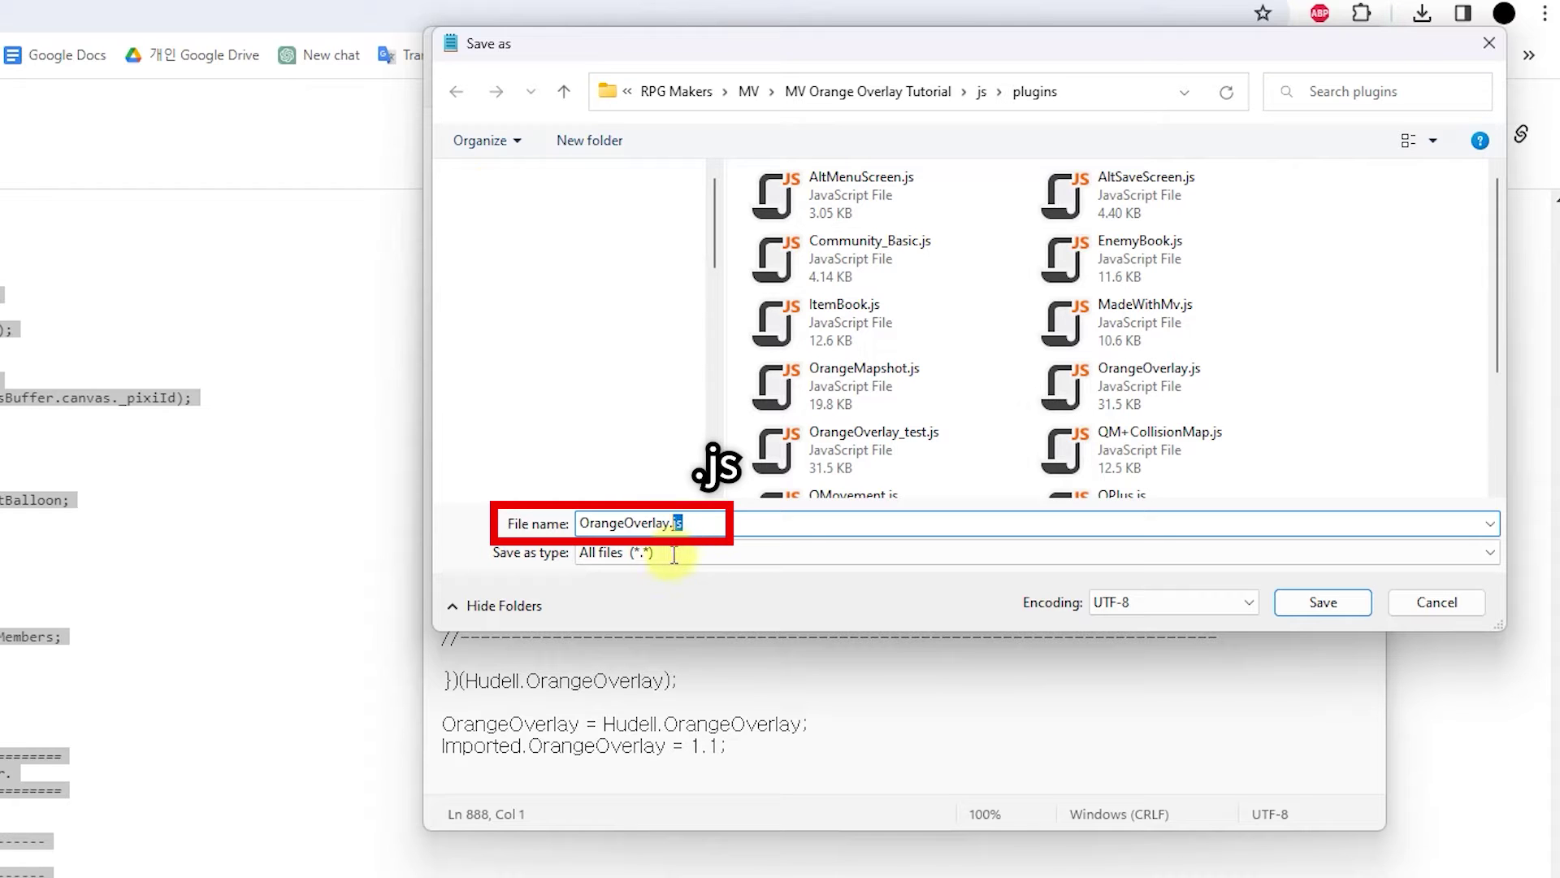
key("BackSpace")
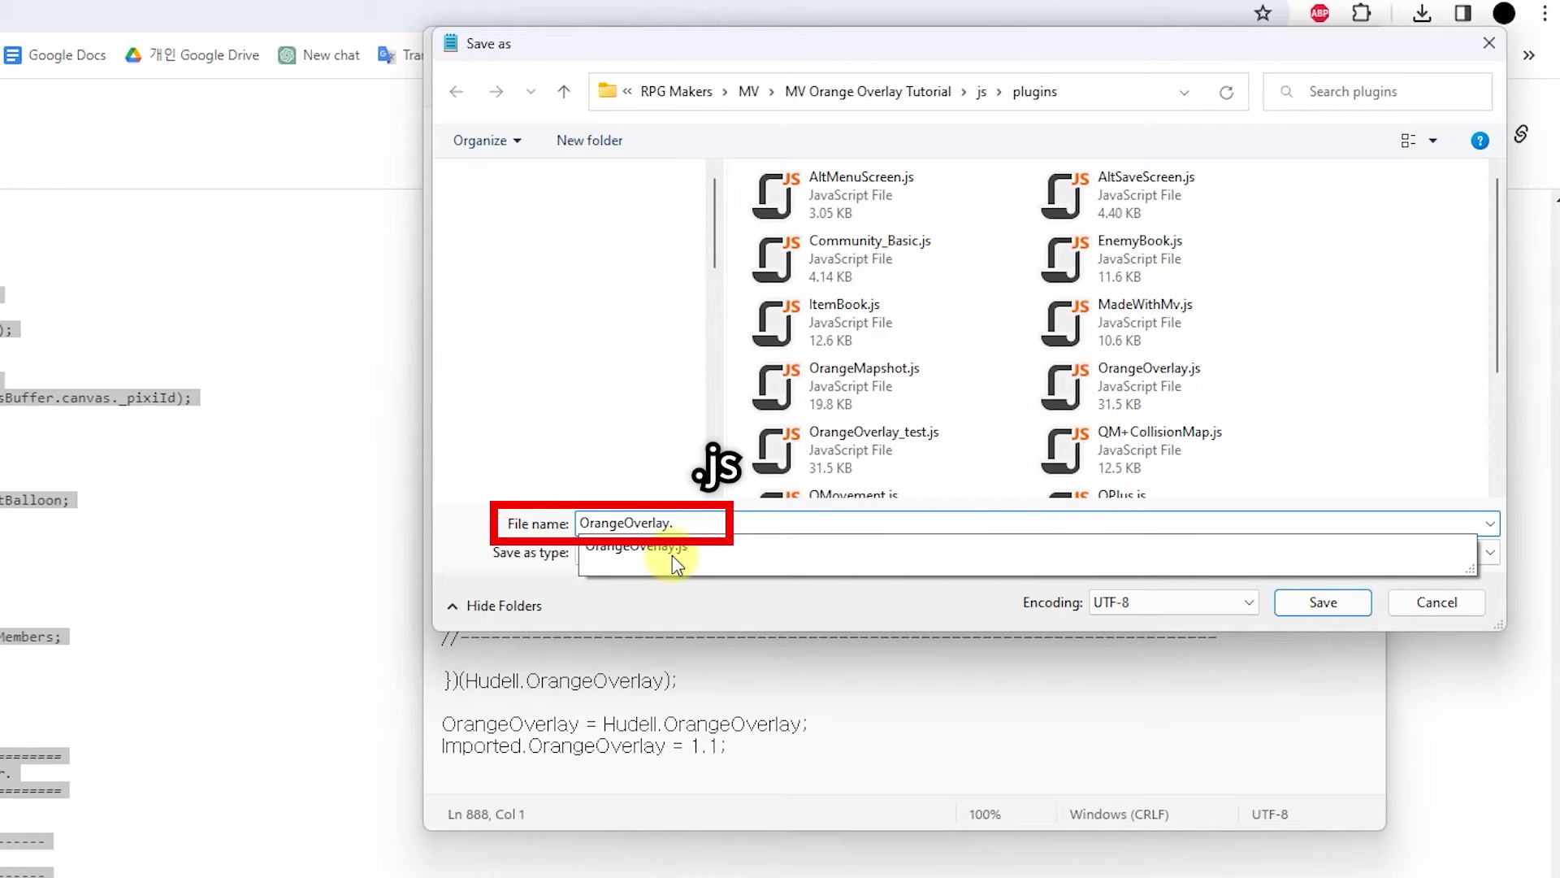
type("tx")
key("BackSpace")
key("BackSpace")
type("js")
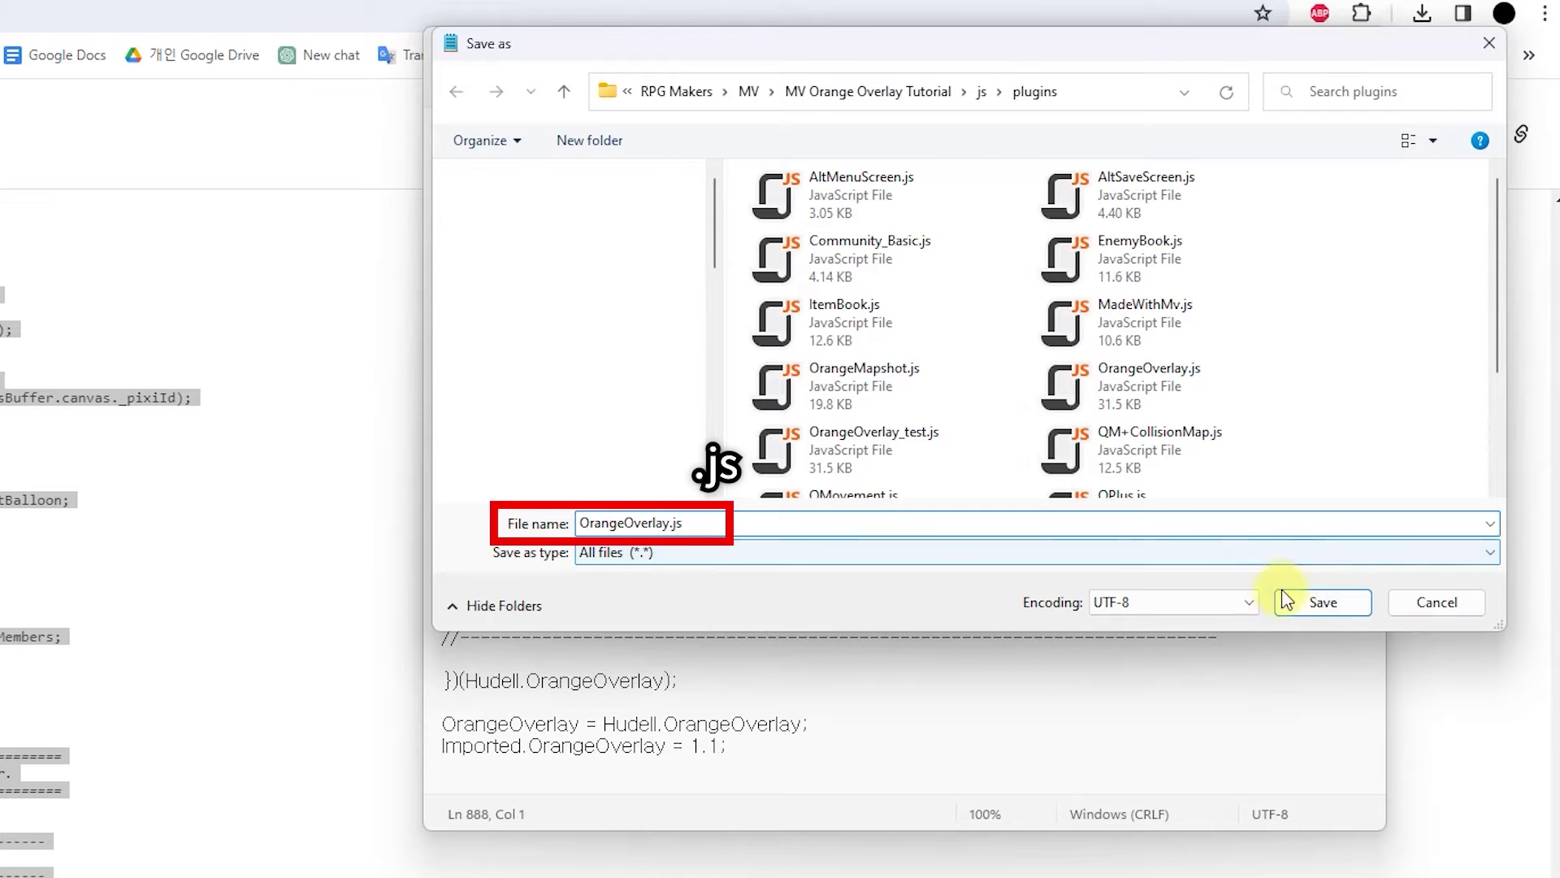
Save the file as OrangeOverlay.js, replacing the existing copy, and close Notepad
left_click(1323, 601)
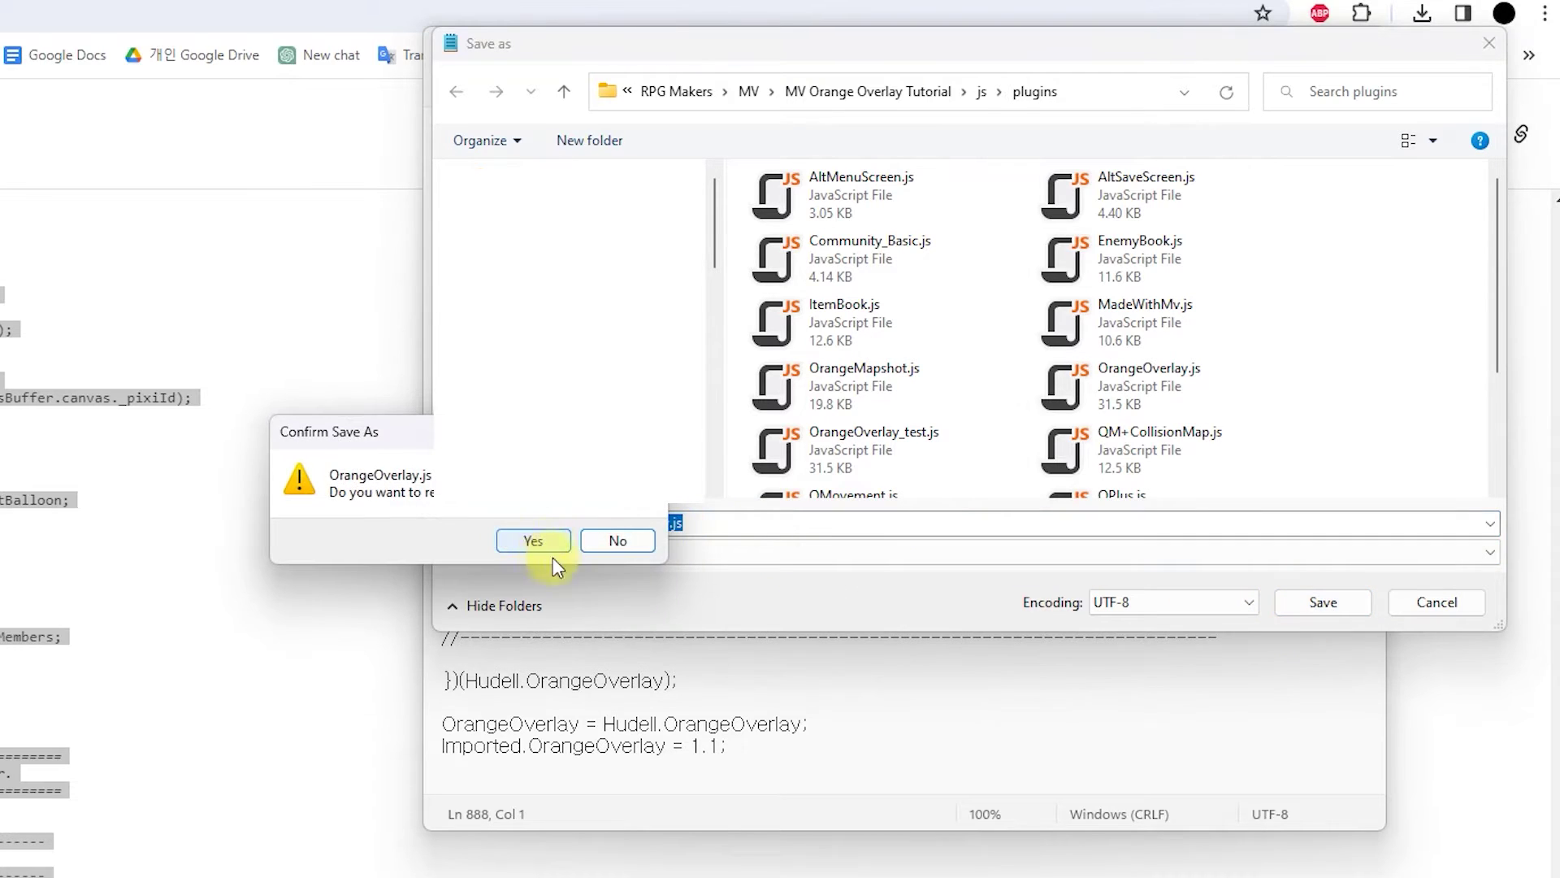
left_click(535, 540)
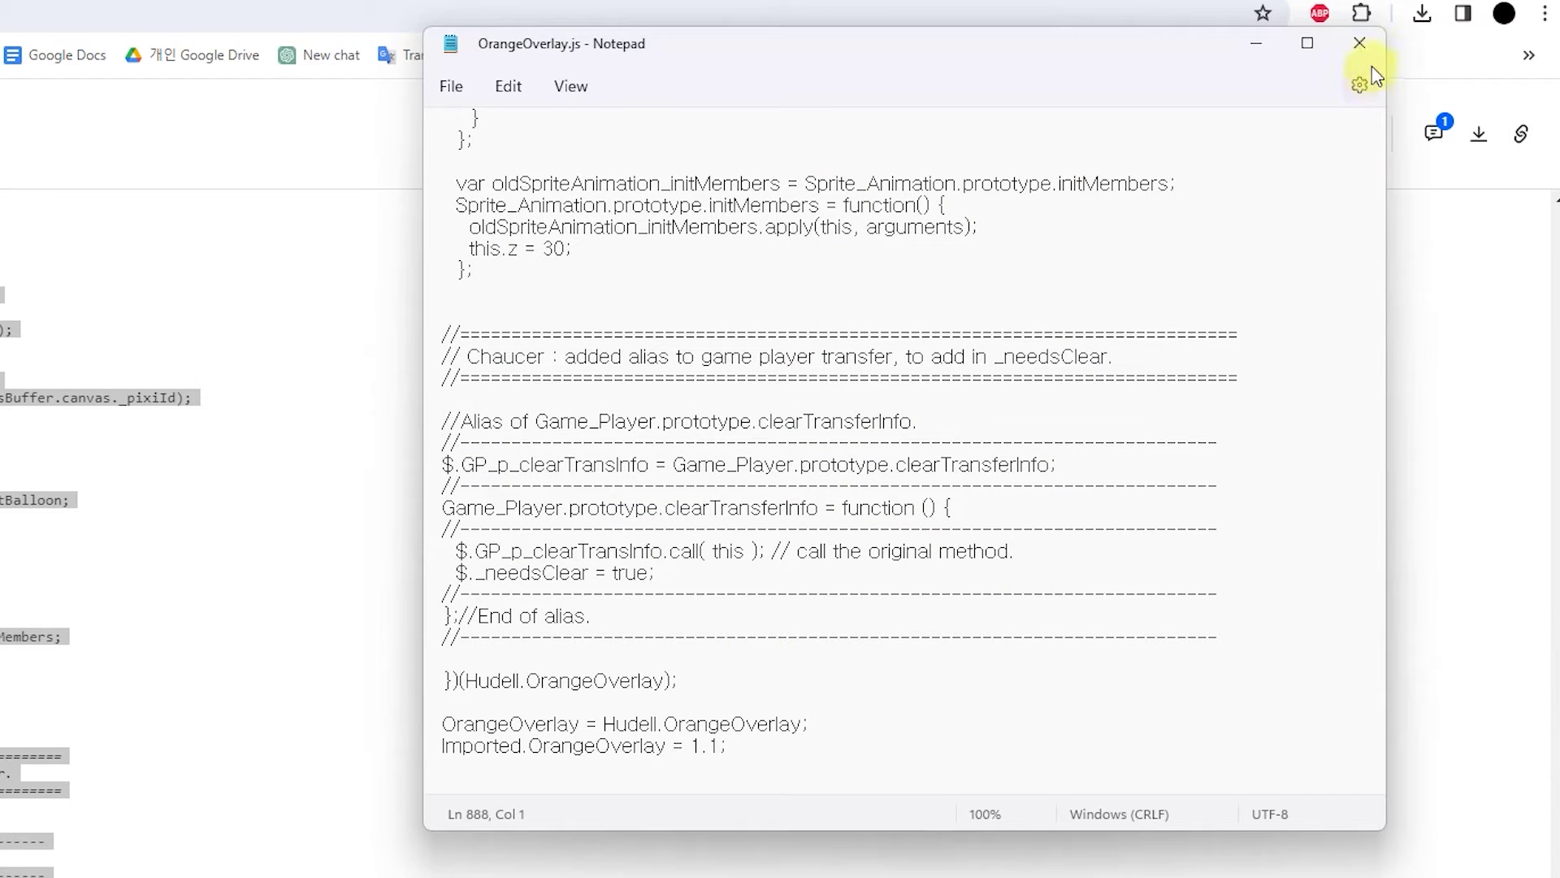
left_click(1370, 44)
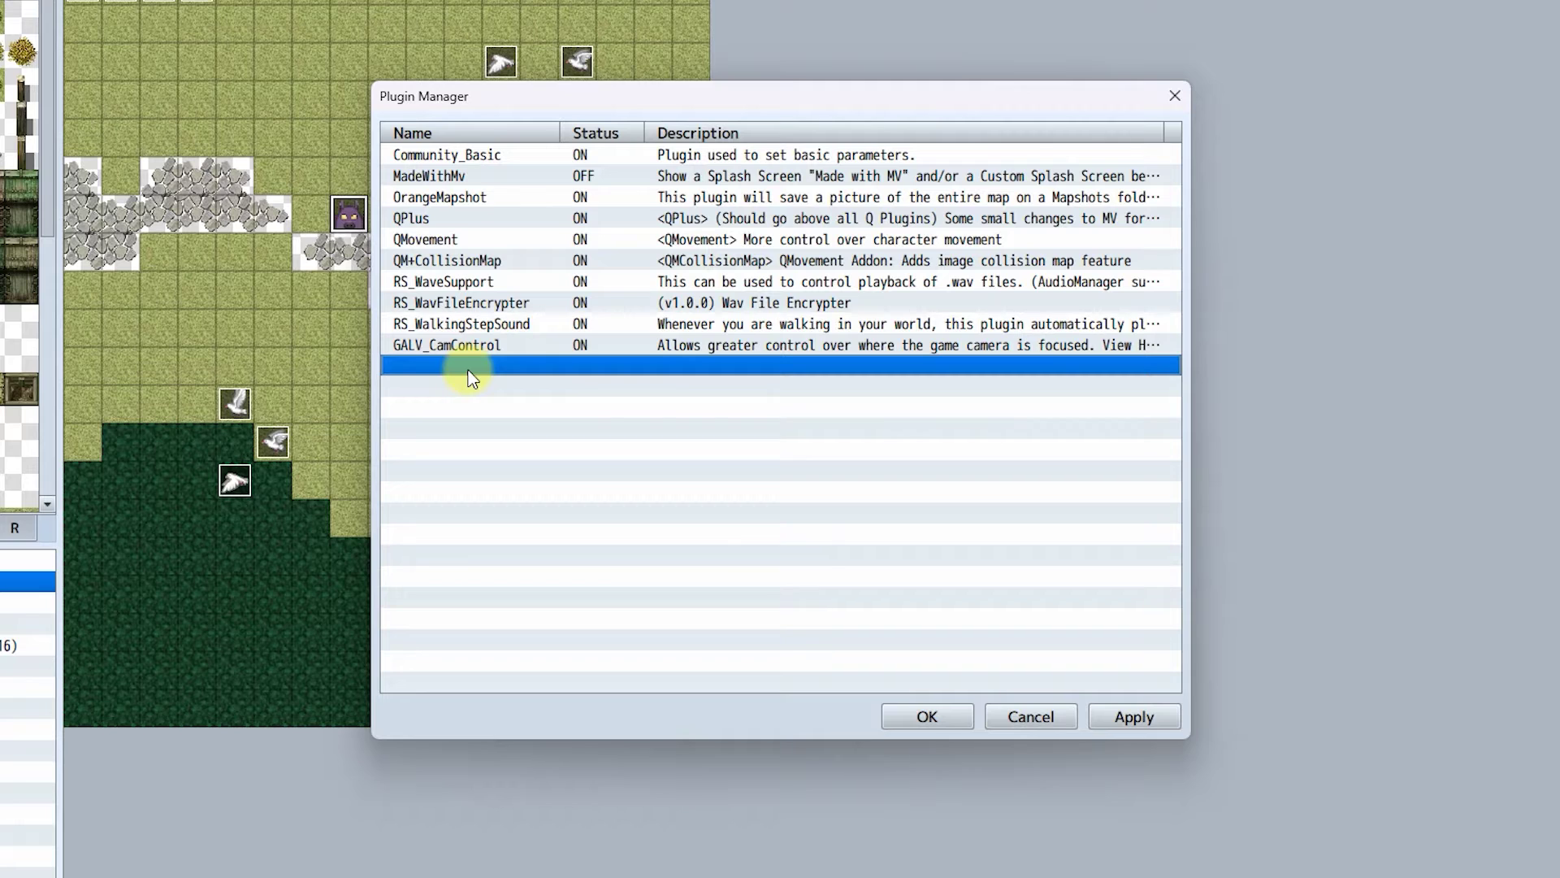
Create a new entry in the first empty row of the Plugin Manager and choose OrangeOverlay as its plugin
right_click(469, 373)
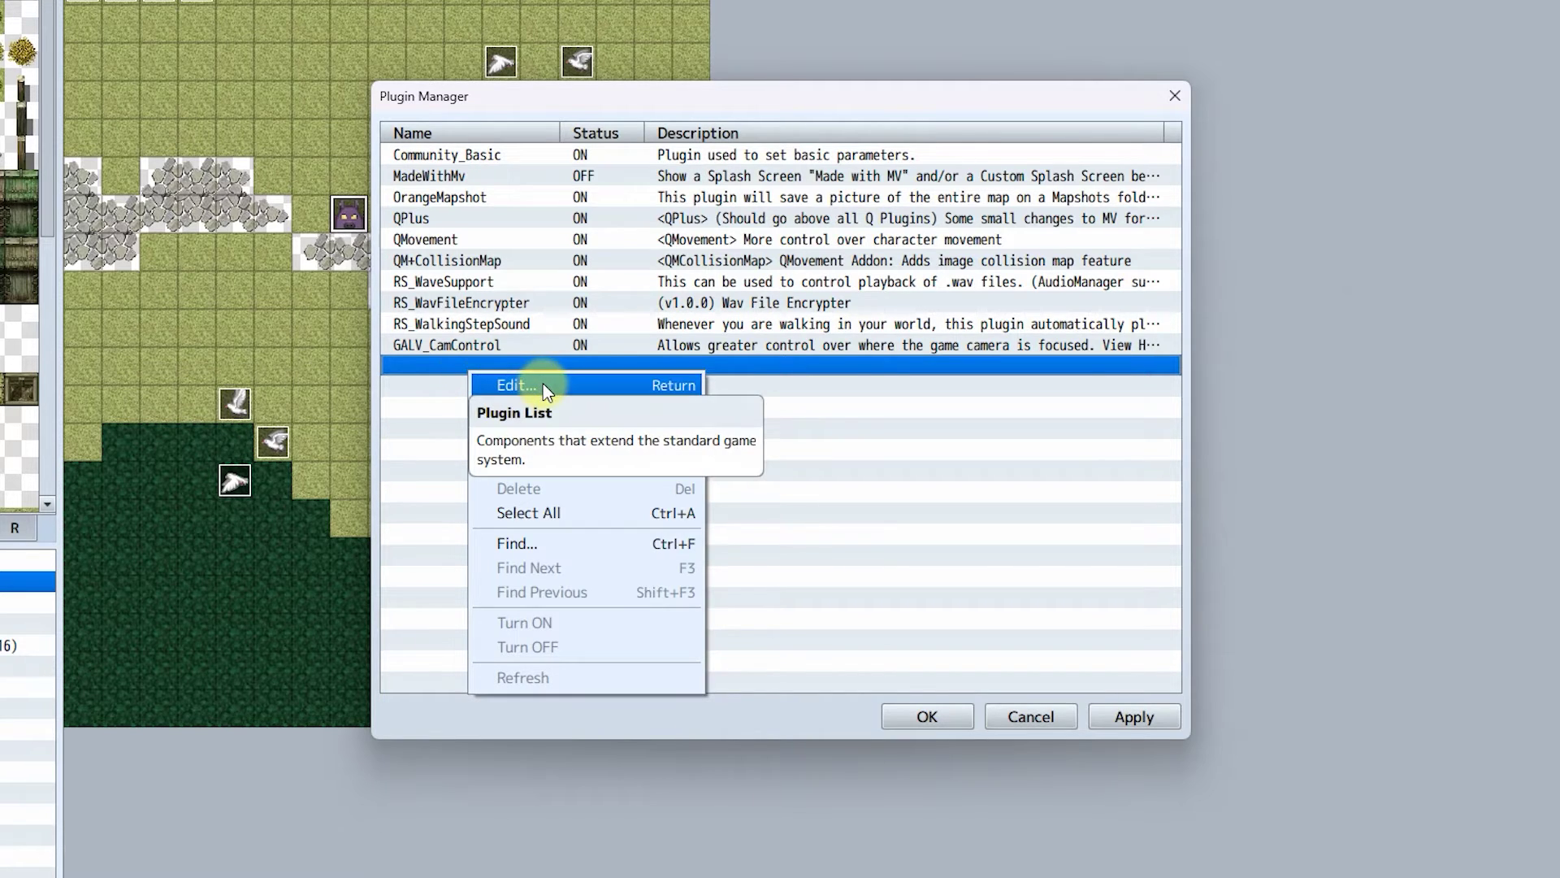
left_click(519, 387)
left_click(505, 170)
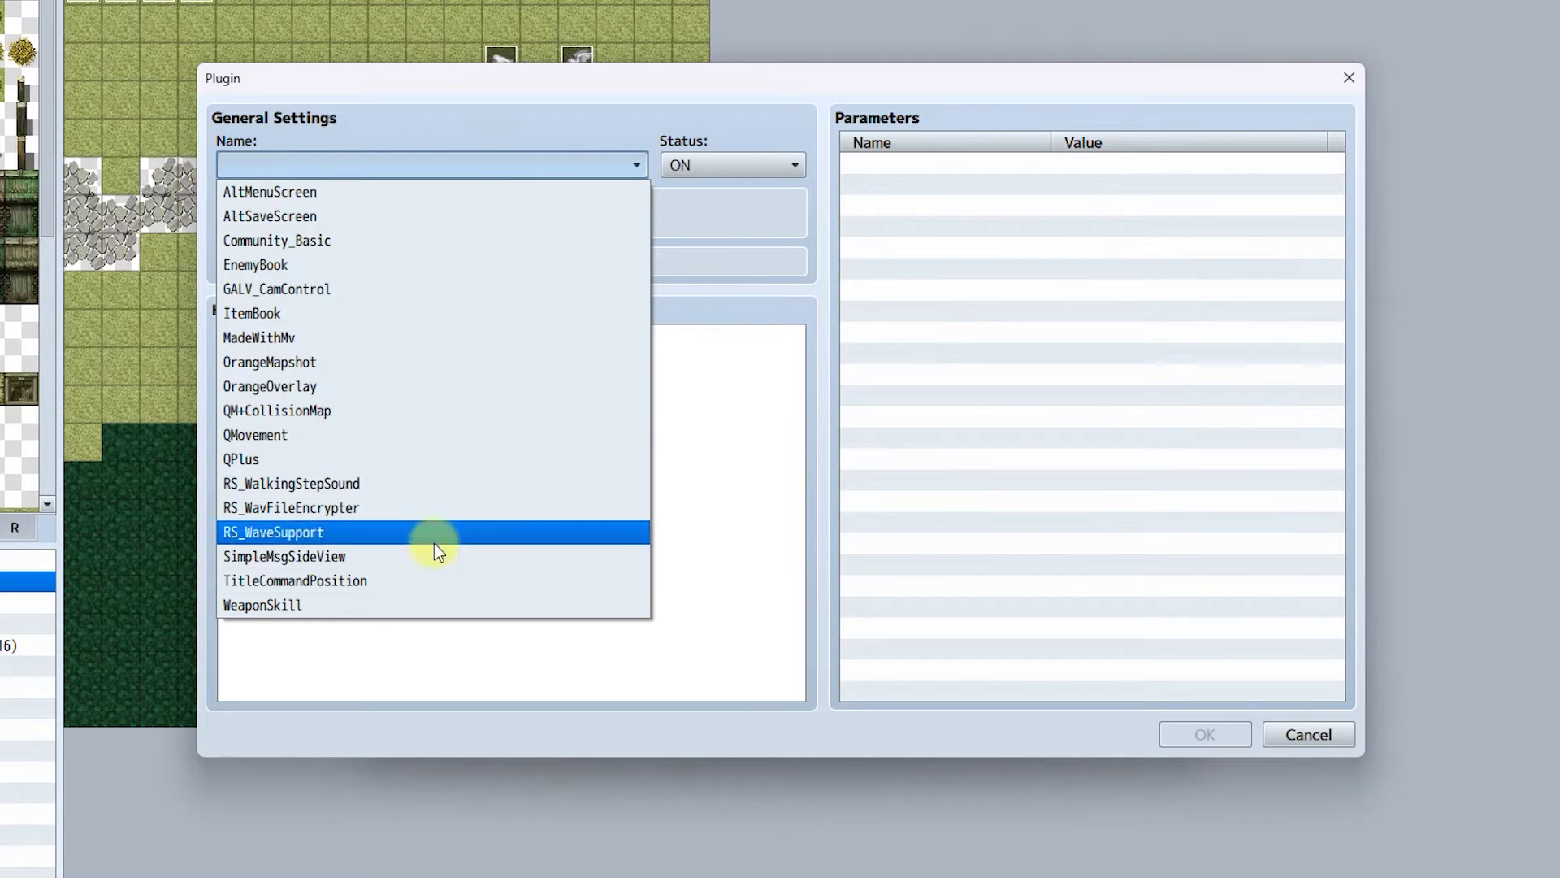
left_click(438, 386)
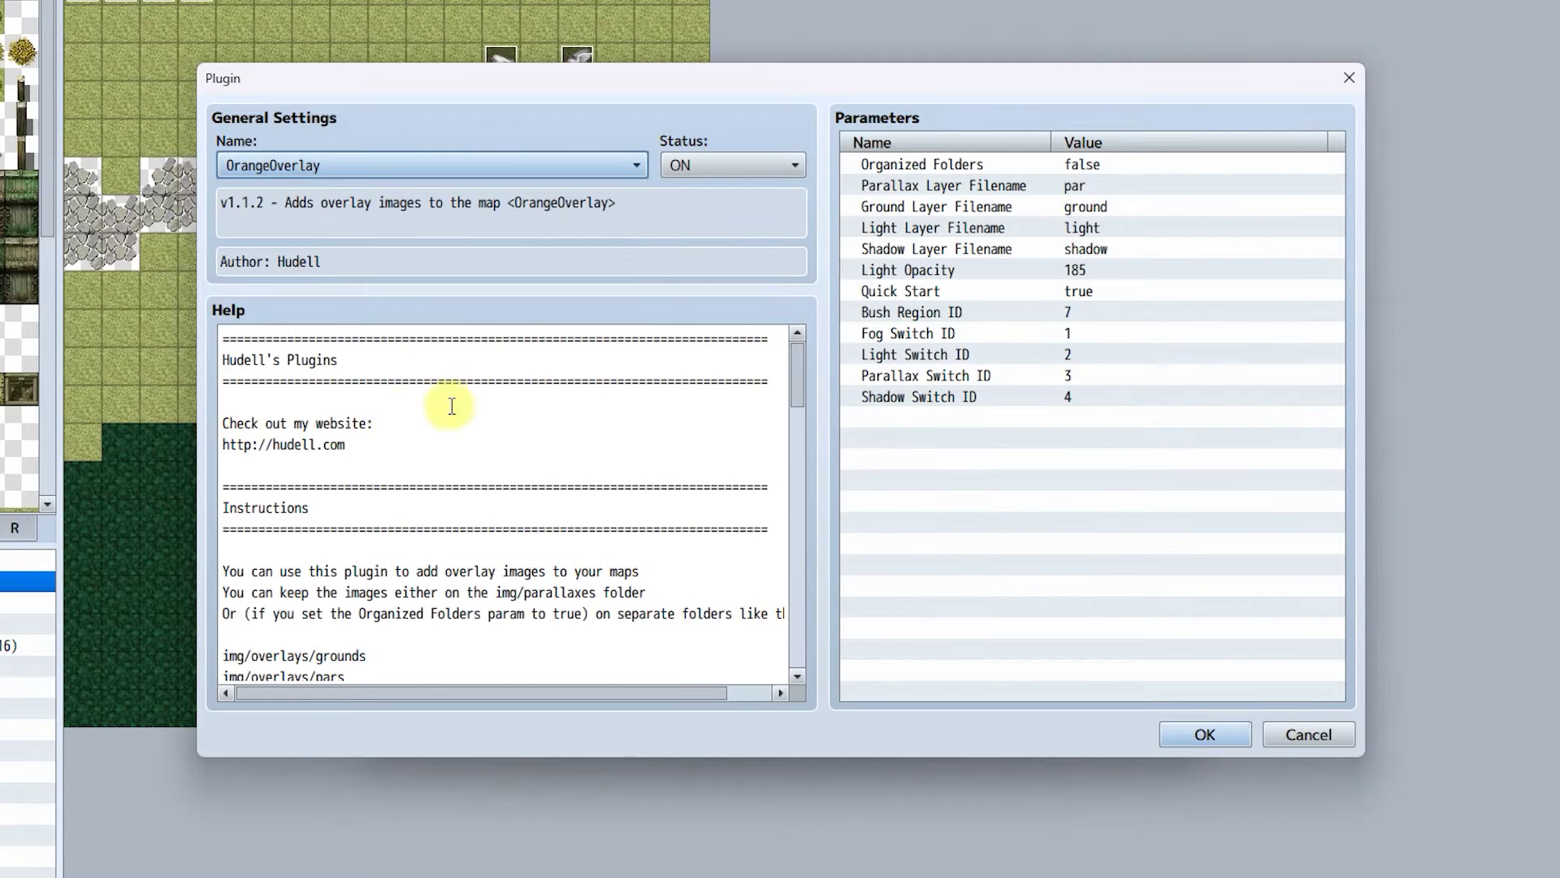
Set the OrangeOverlay parameter Organized Folders to true, then accept the plugin settings and the plugin list
double_click(1141, 171)
key("BackSpace")
type("t")
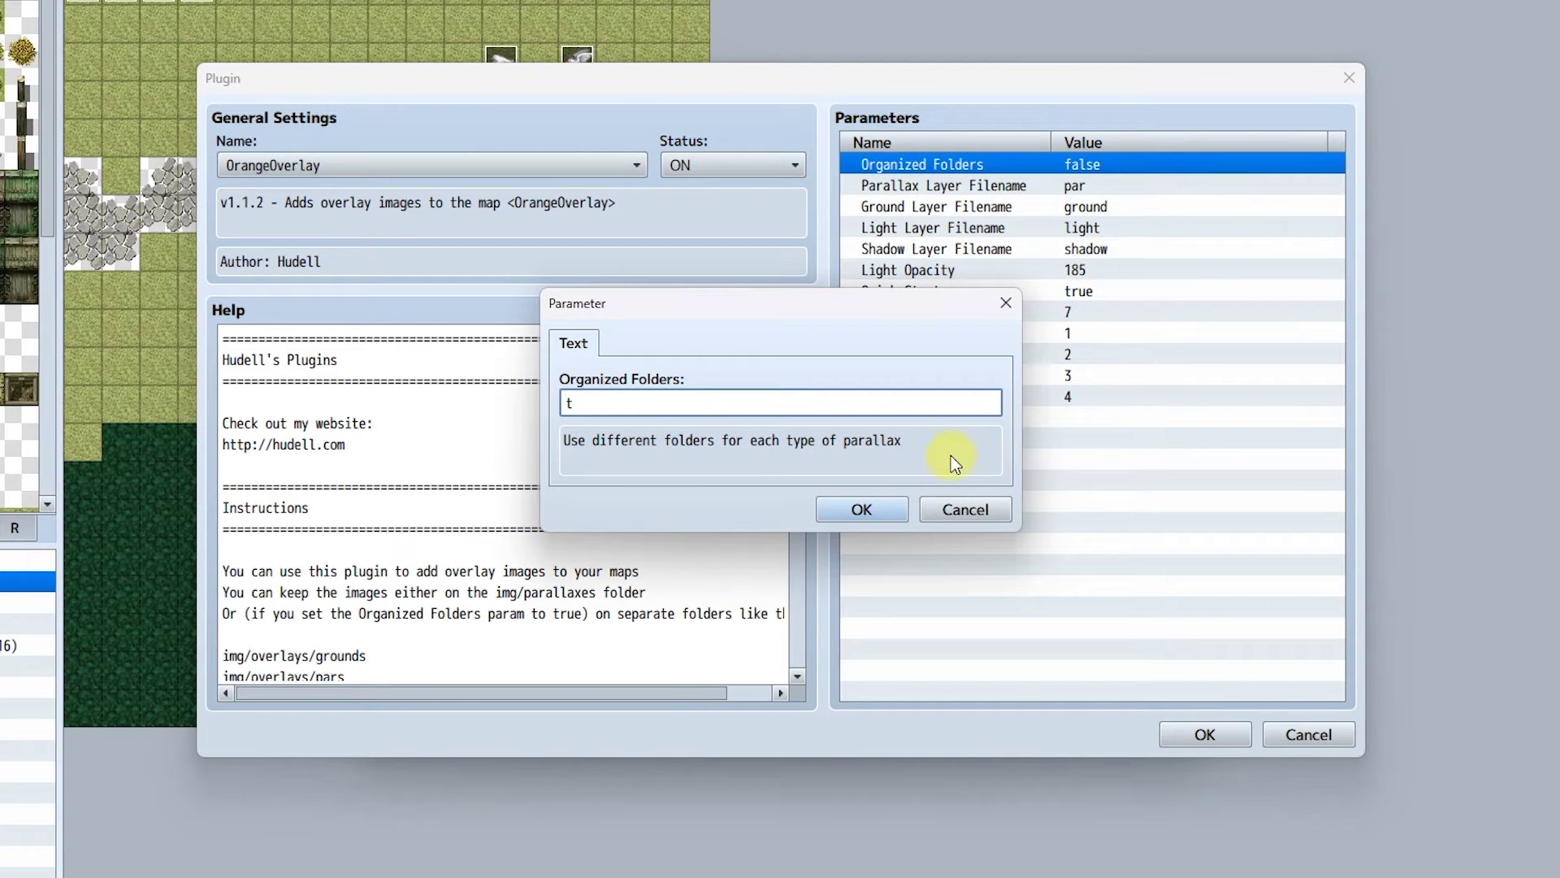
type("rue")
left_click(862, 510)
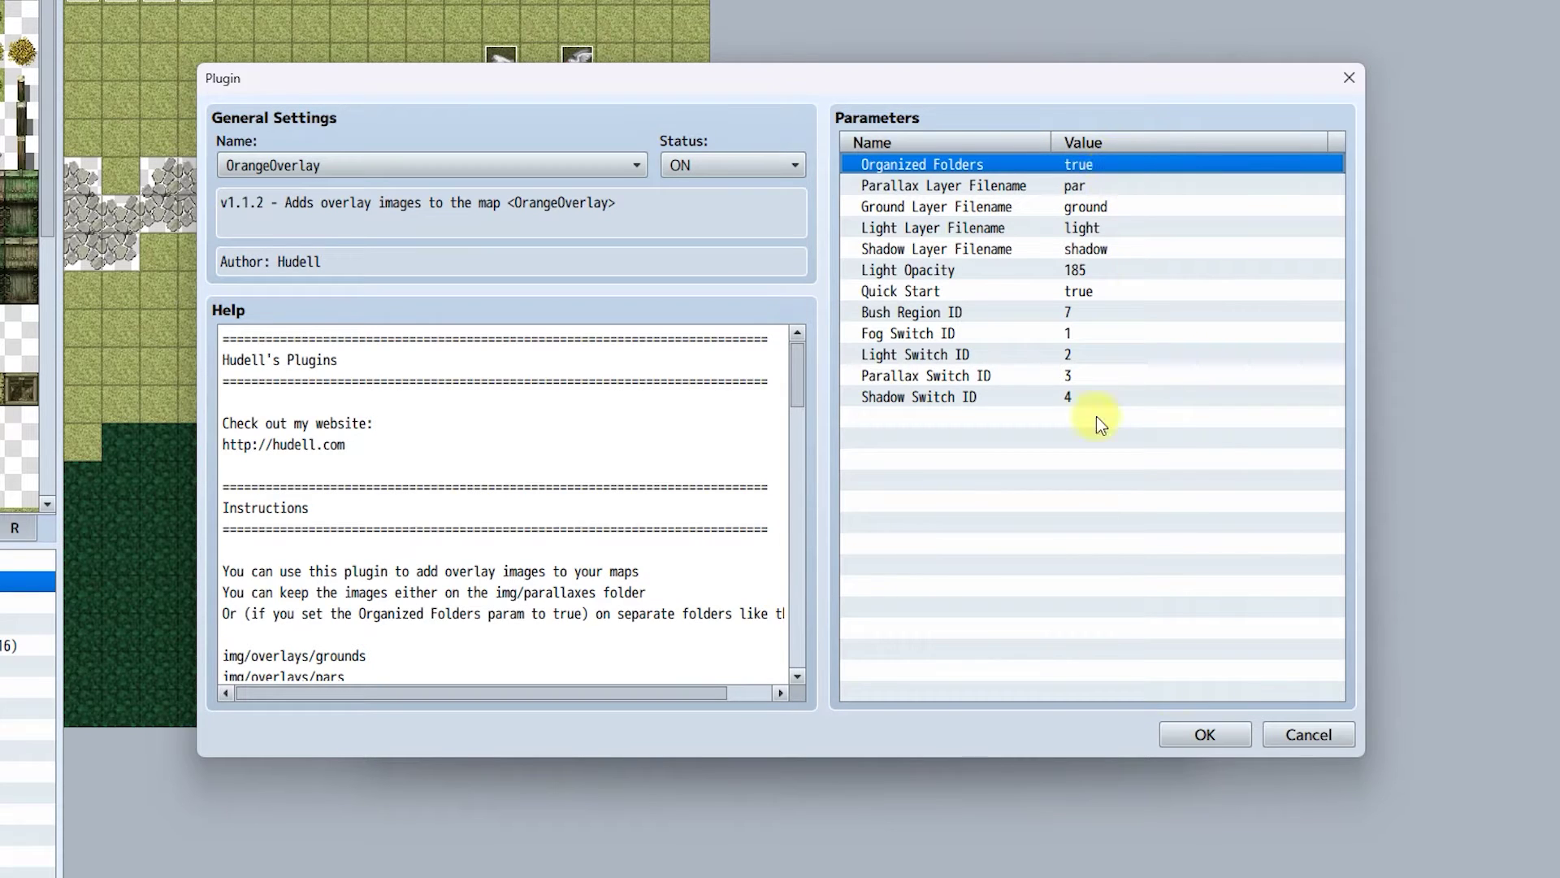
left_click(1181, 738)
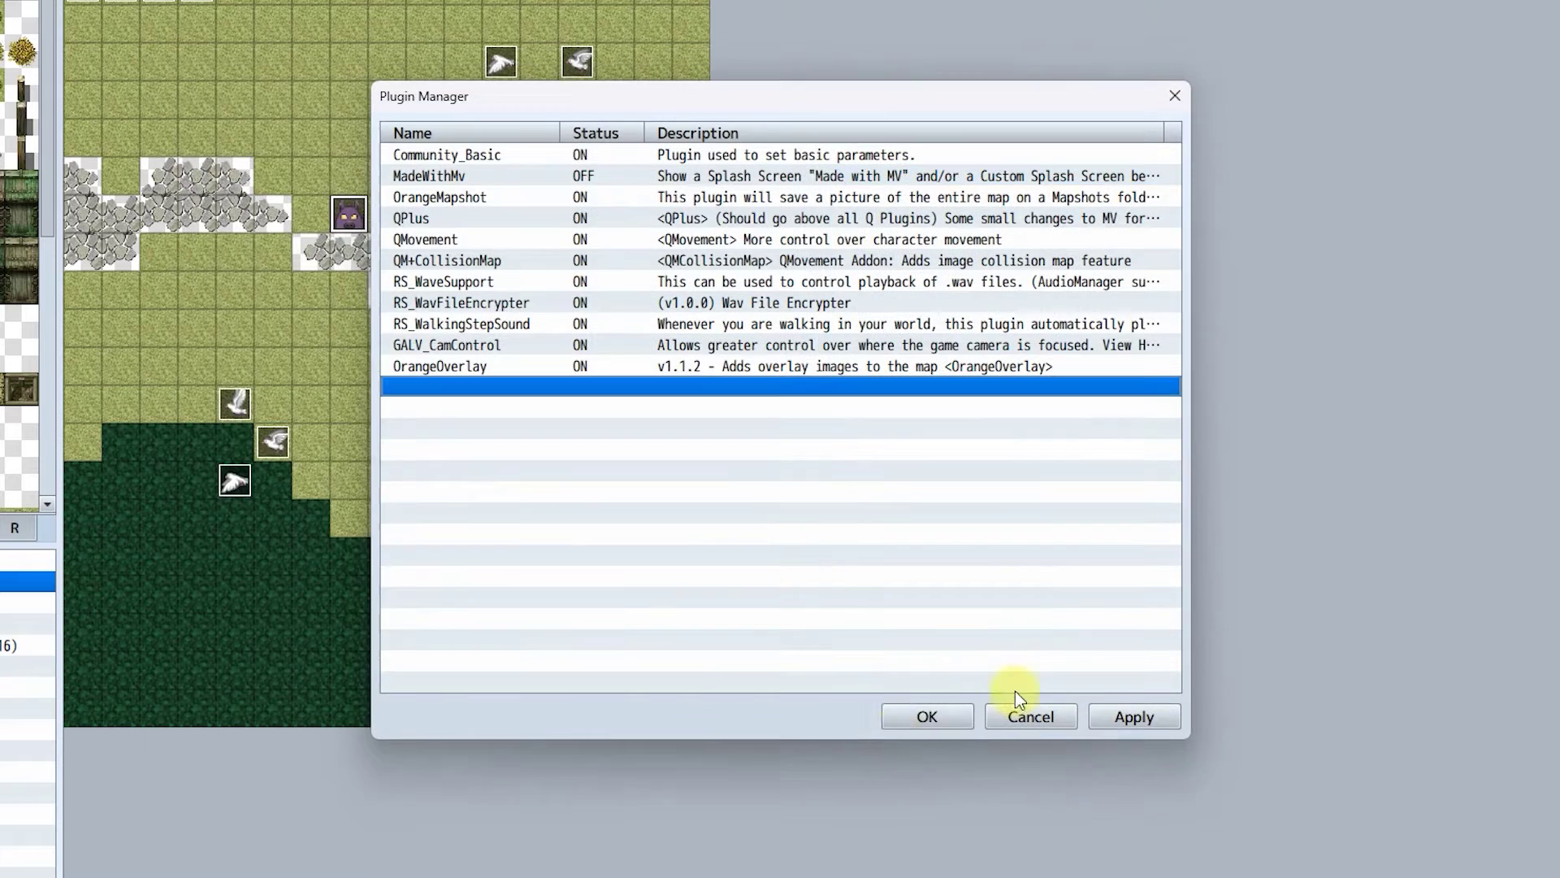
left_click(914, 717)
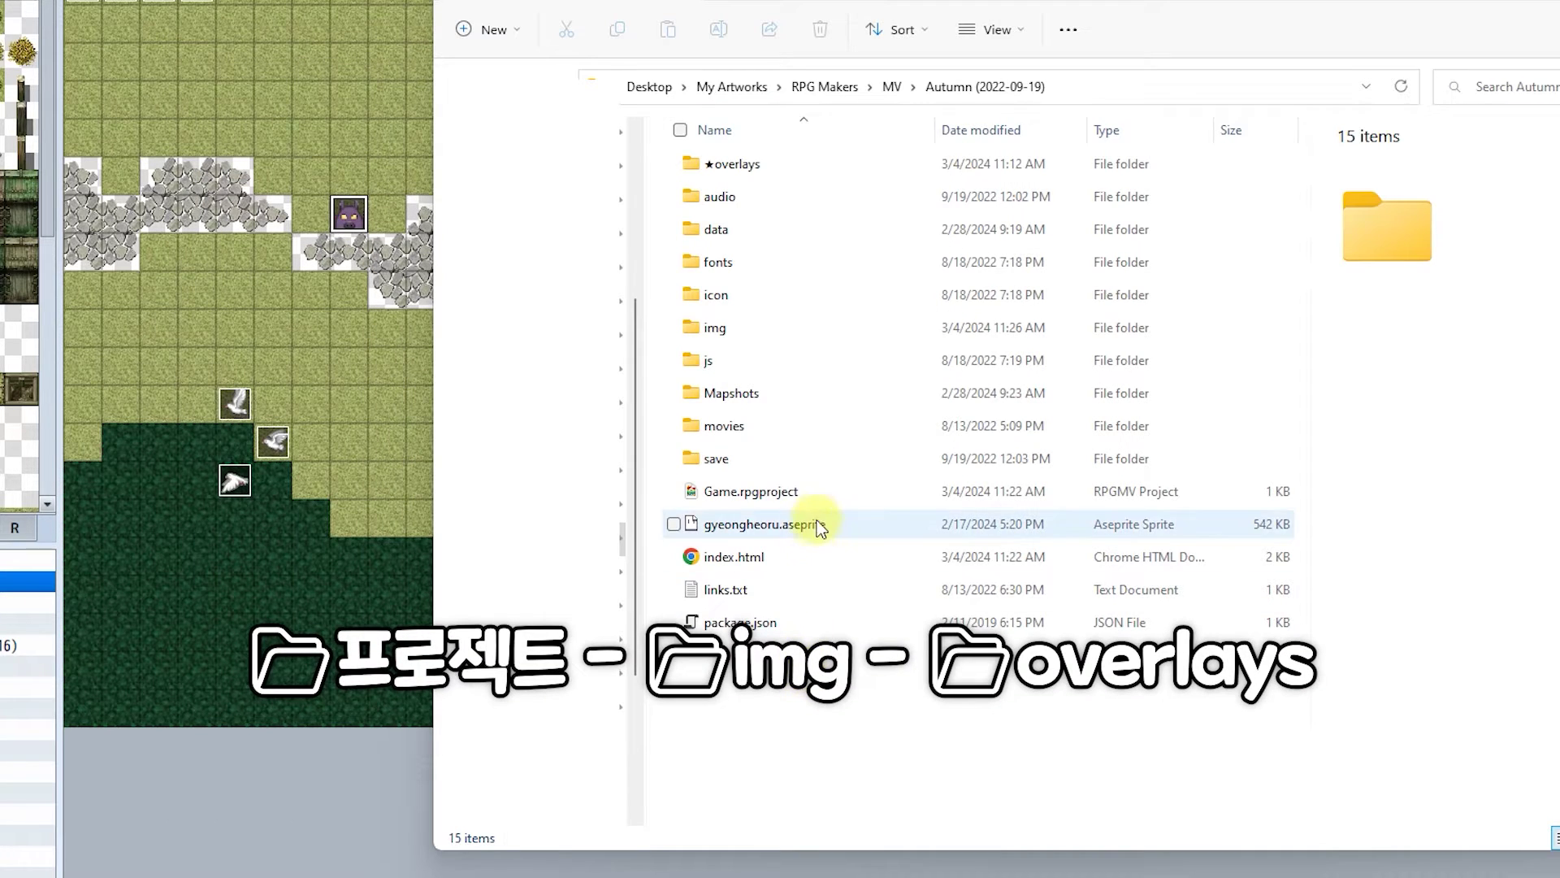
Create a folder named overlays inside the project's img folder
left_click(823, 494)
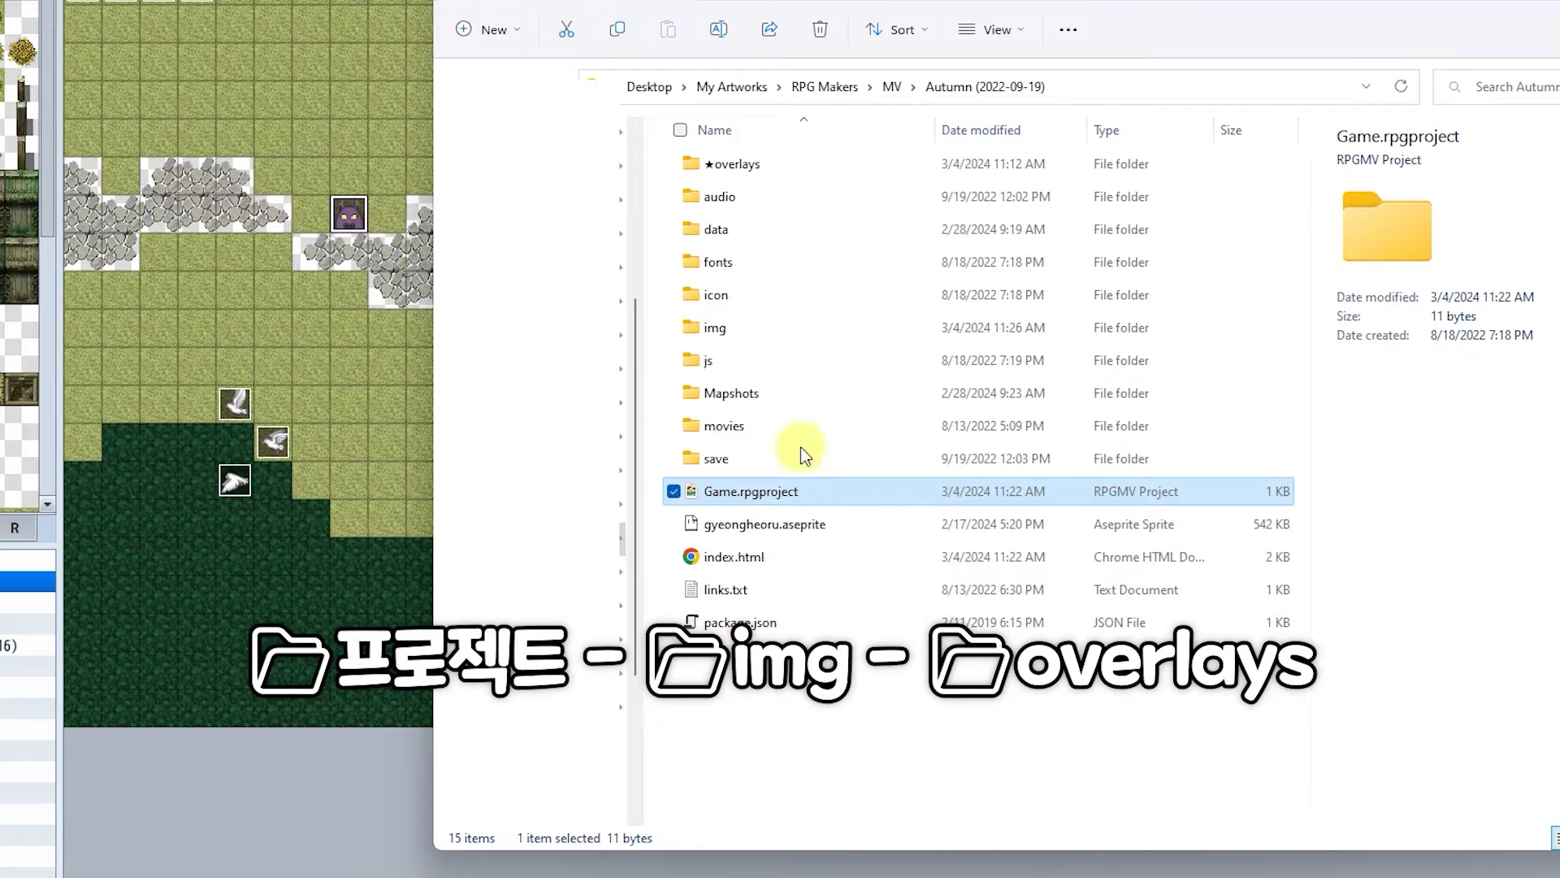
double_click(792, 326)
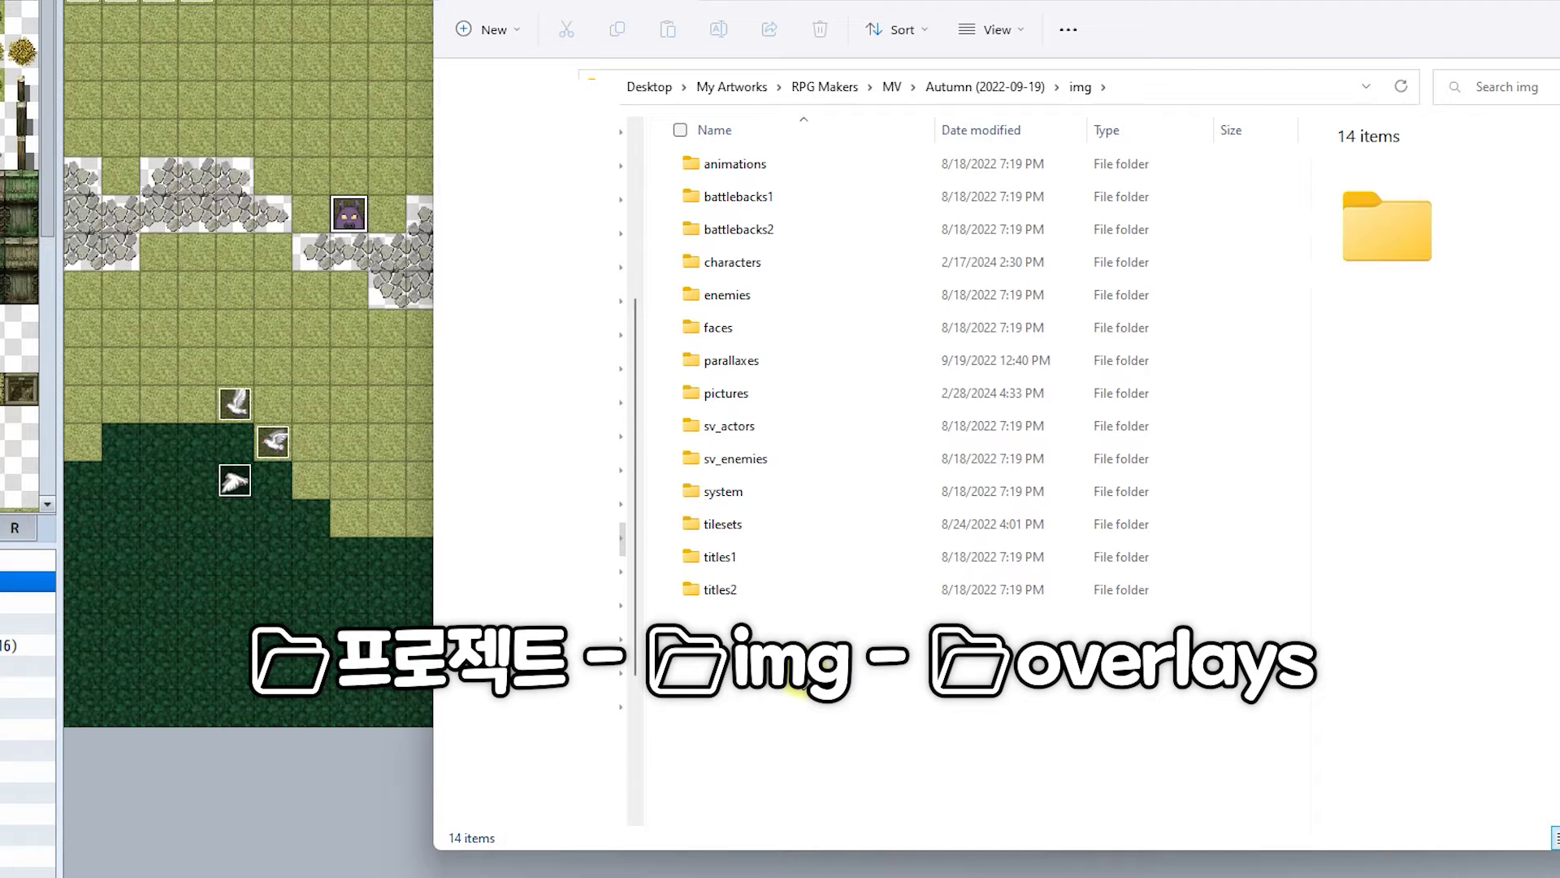
key("ctrl+shift+n")
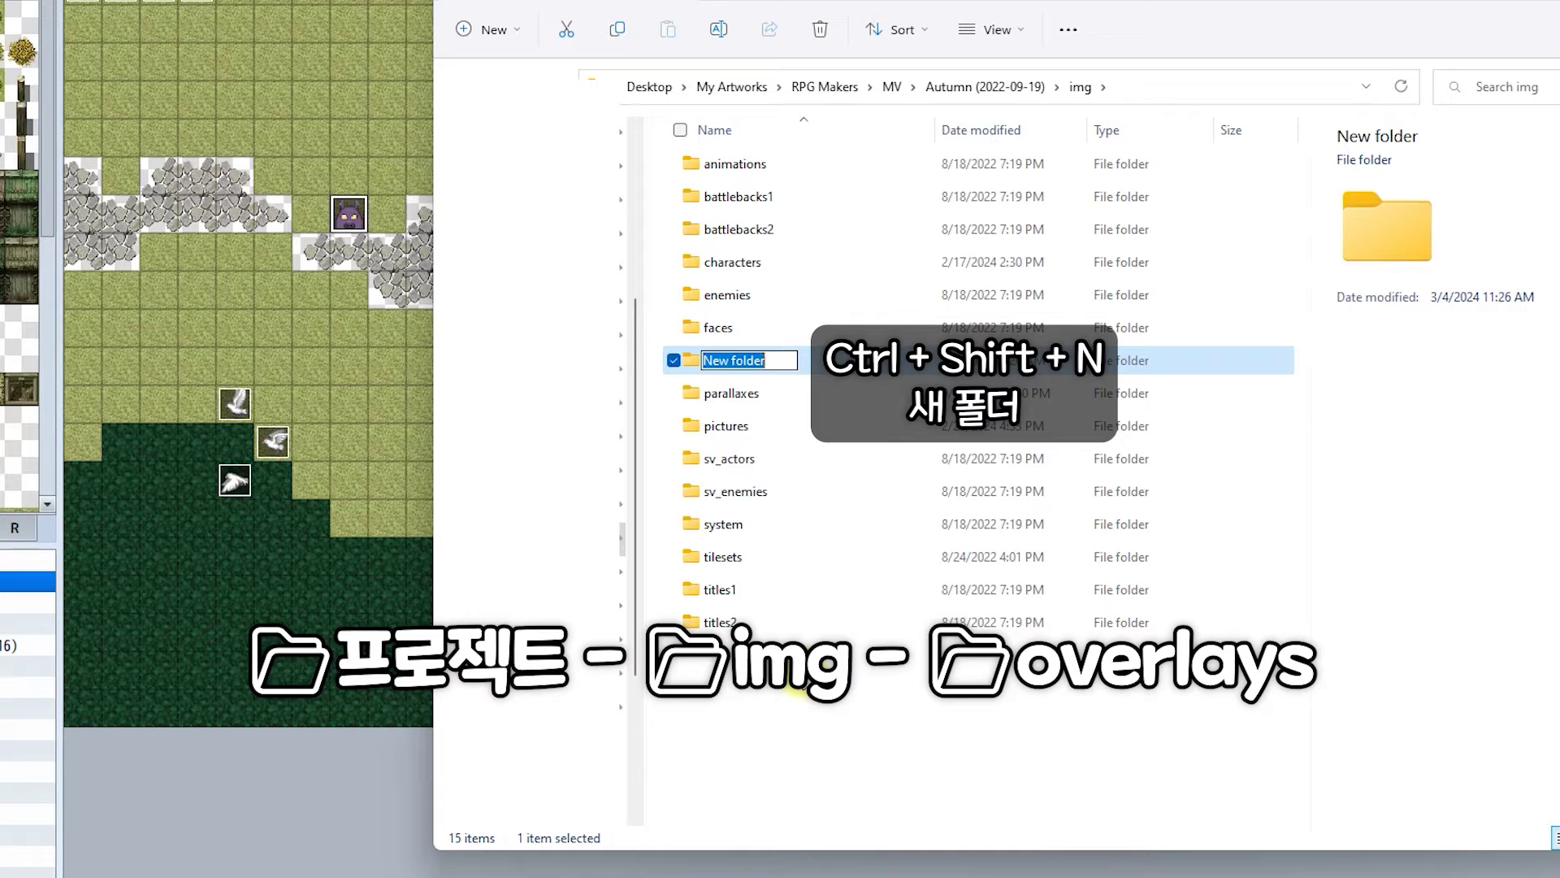
type("overl")
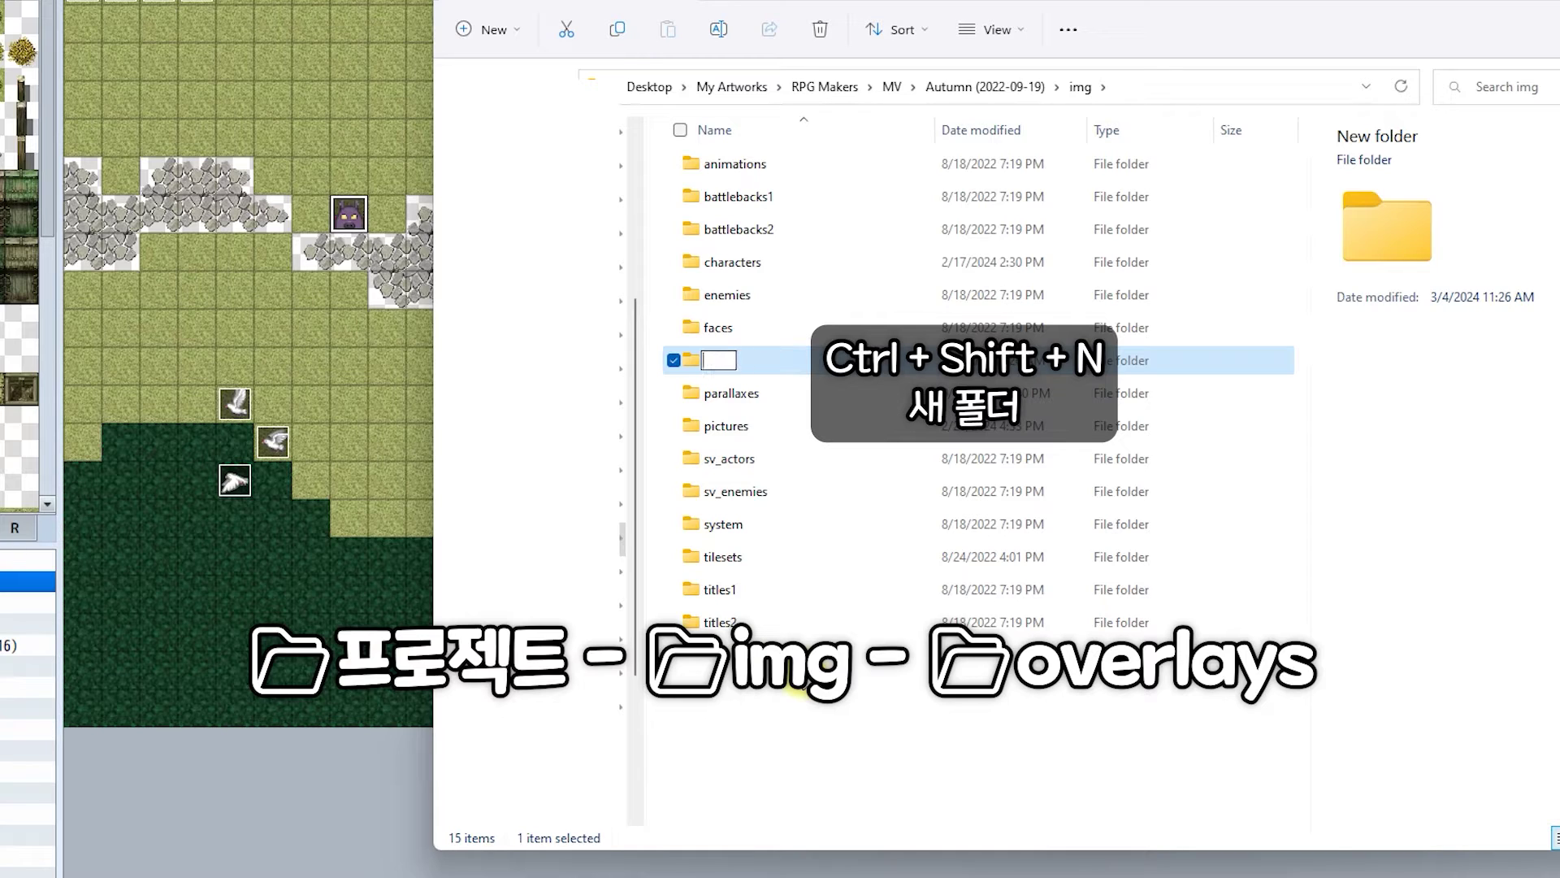
type("ays")
key("Return")
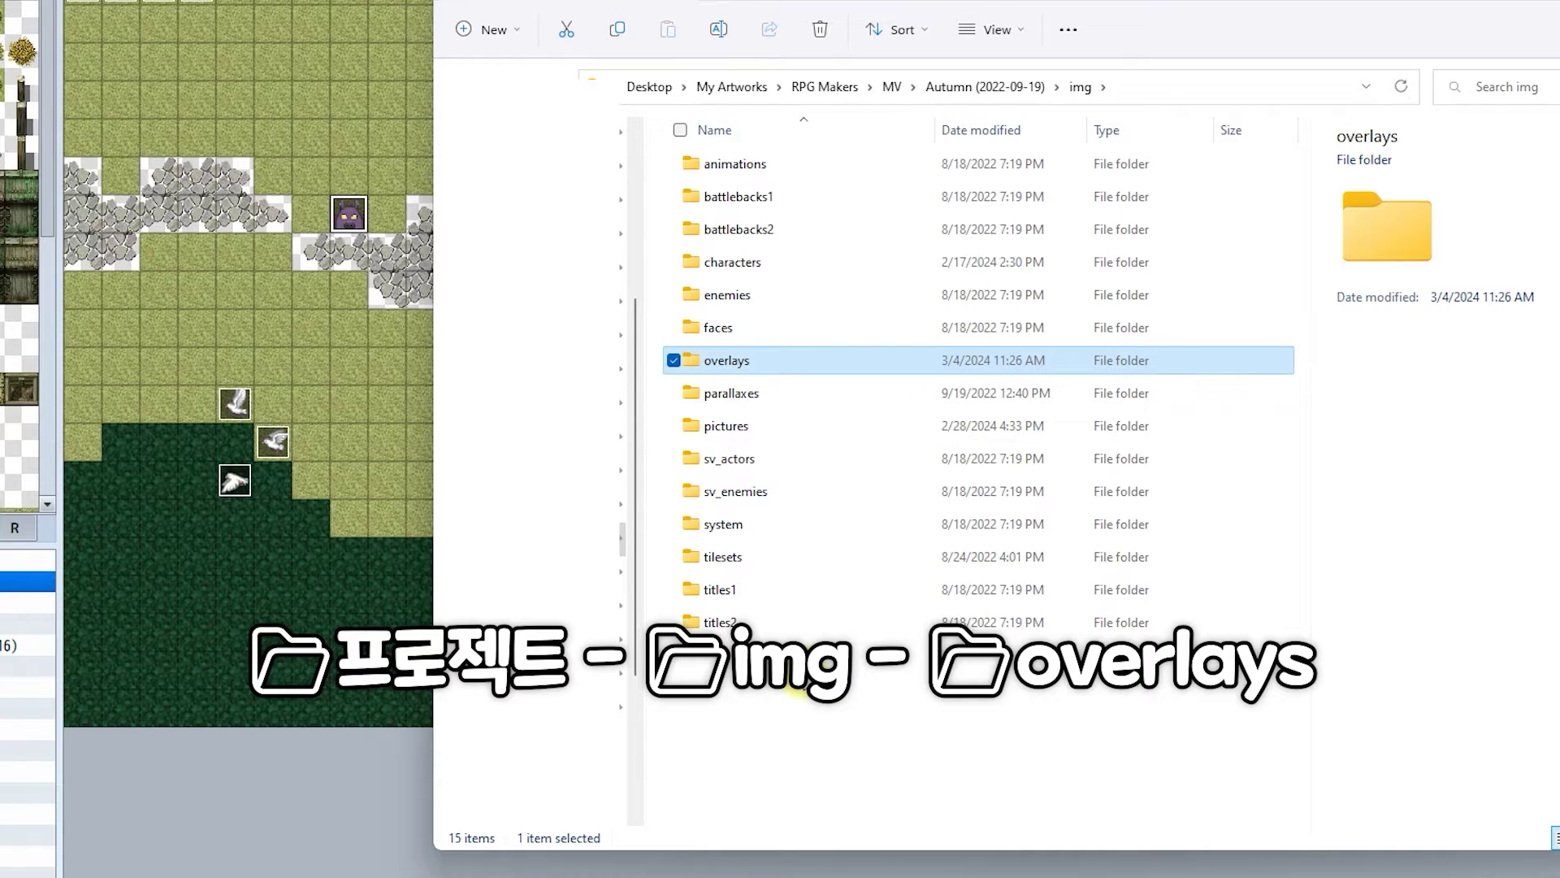
Open the new overlays folder and create a subfolder named grounds in it
double_click(799, 362)
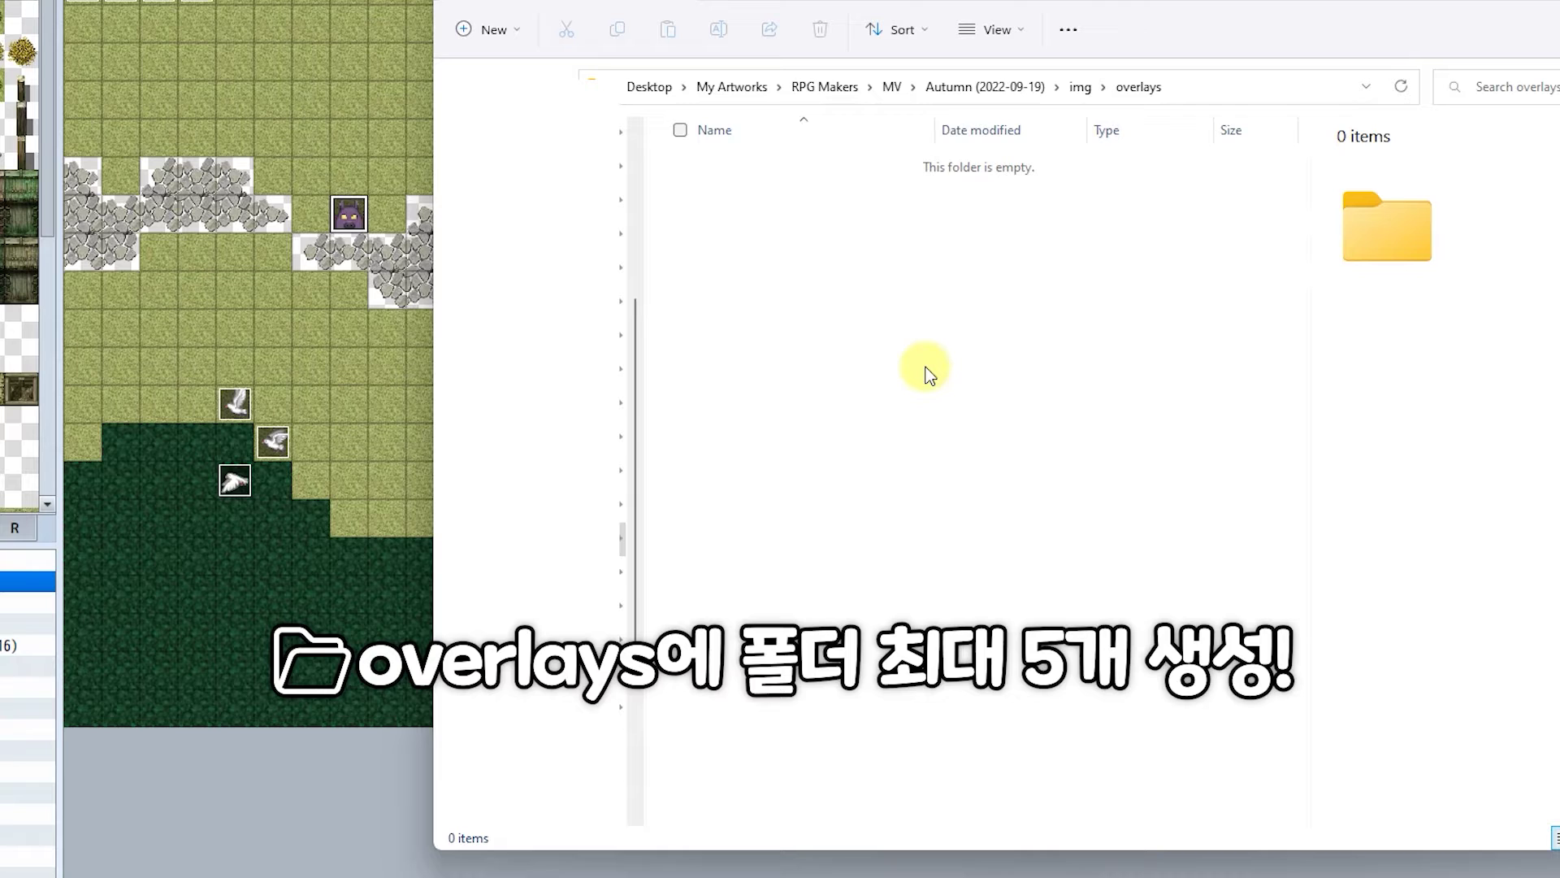
key("ctrl+shift+n")
type("gro")
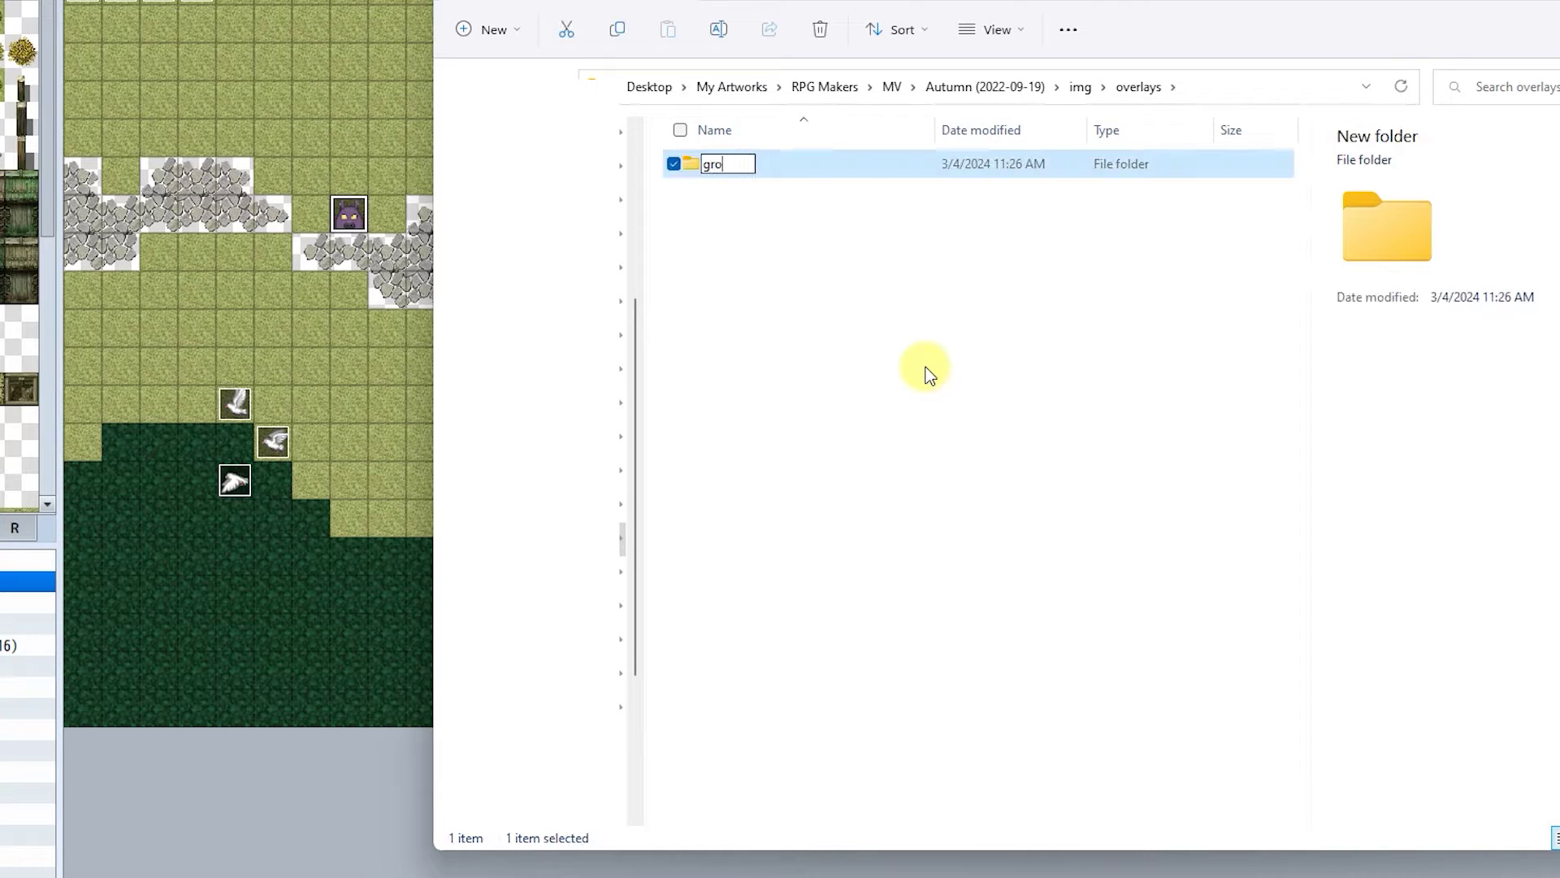
type("unds")
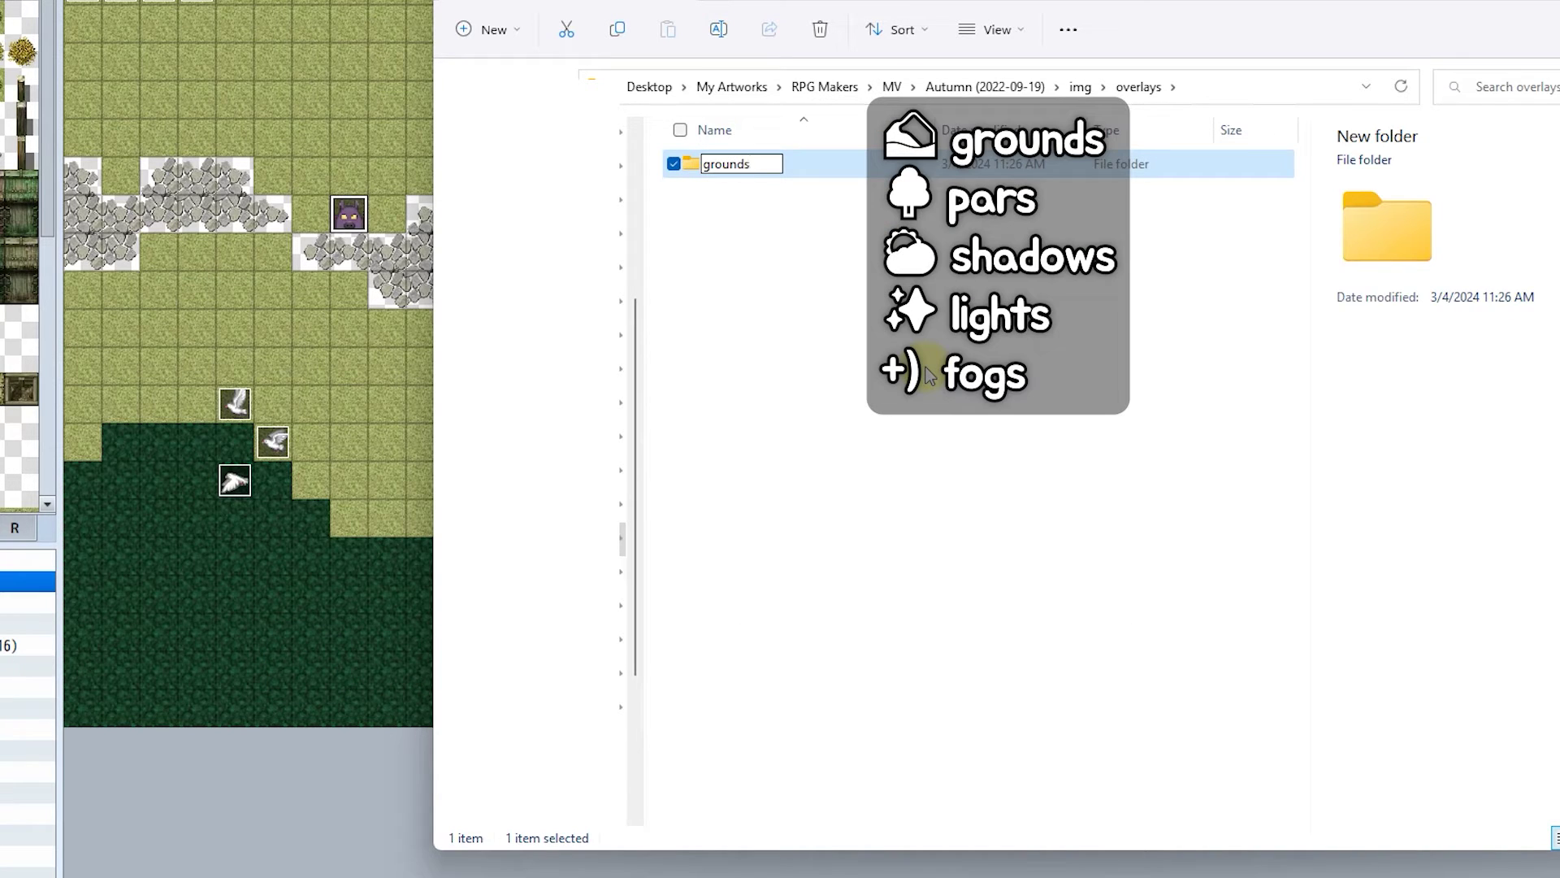
key("Return")
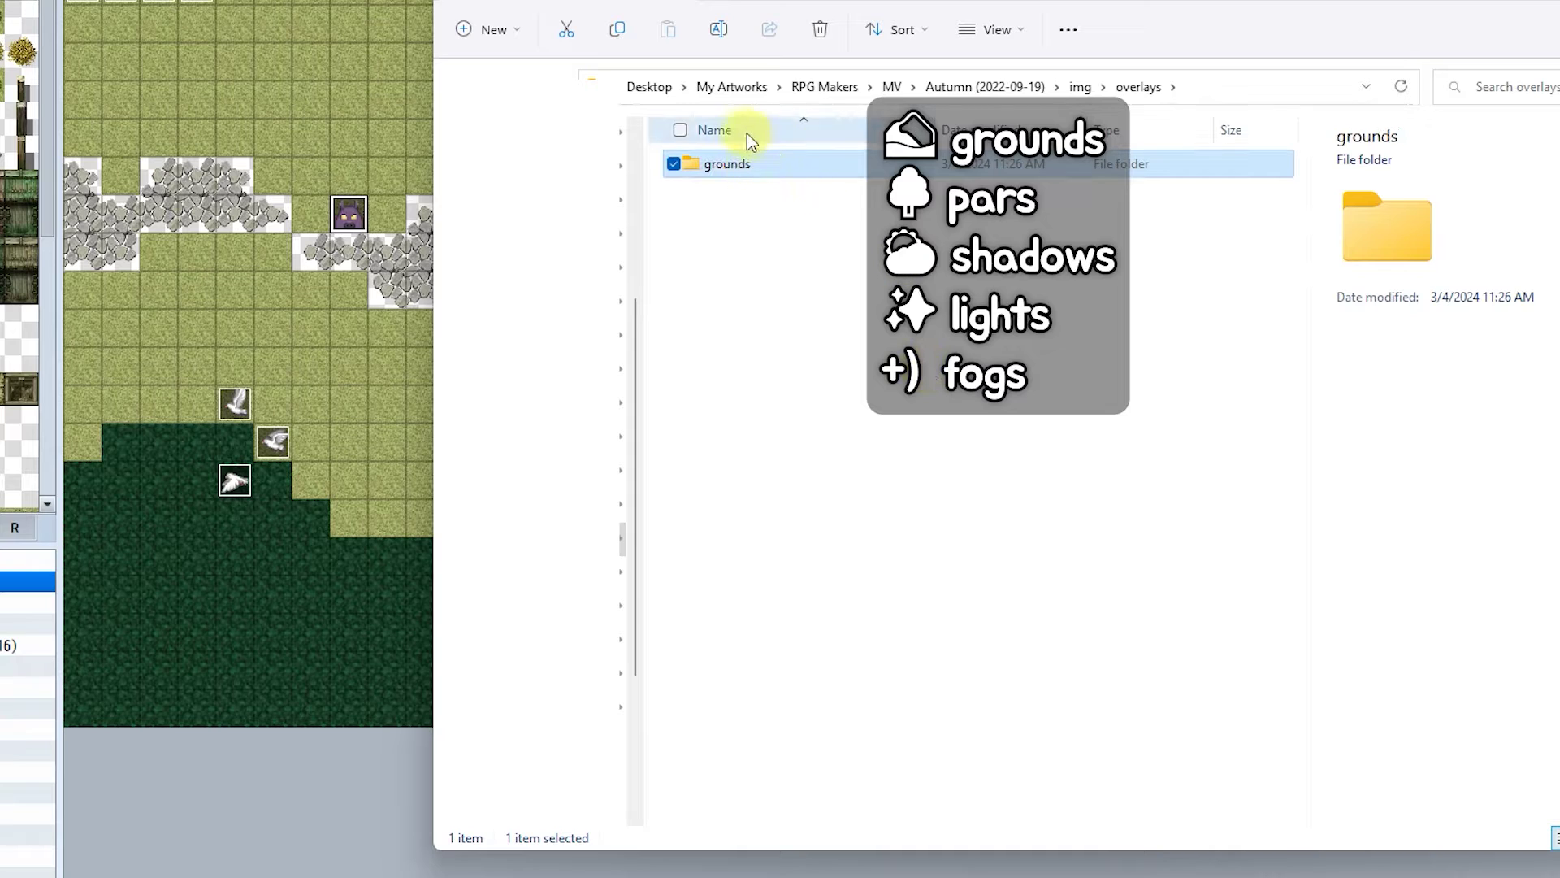
Create a second subfolder in overlays and name it pars
left_click(799, 388)
key("ctrl+shift+n")
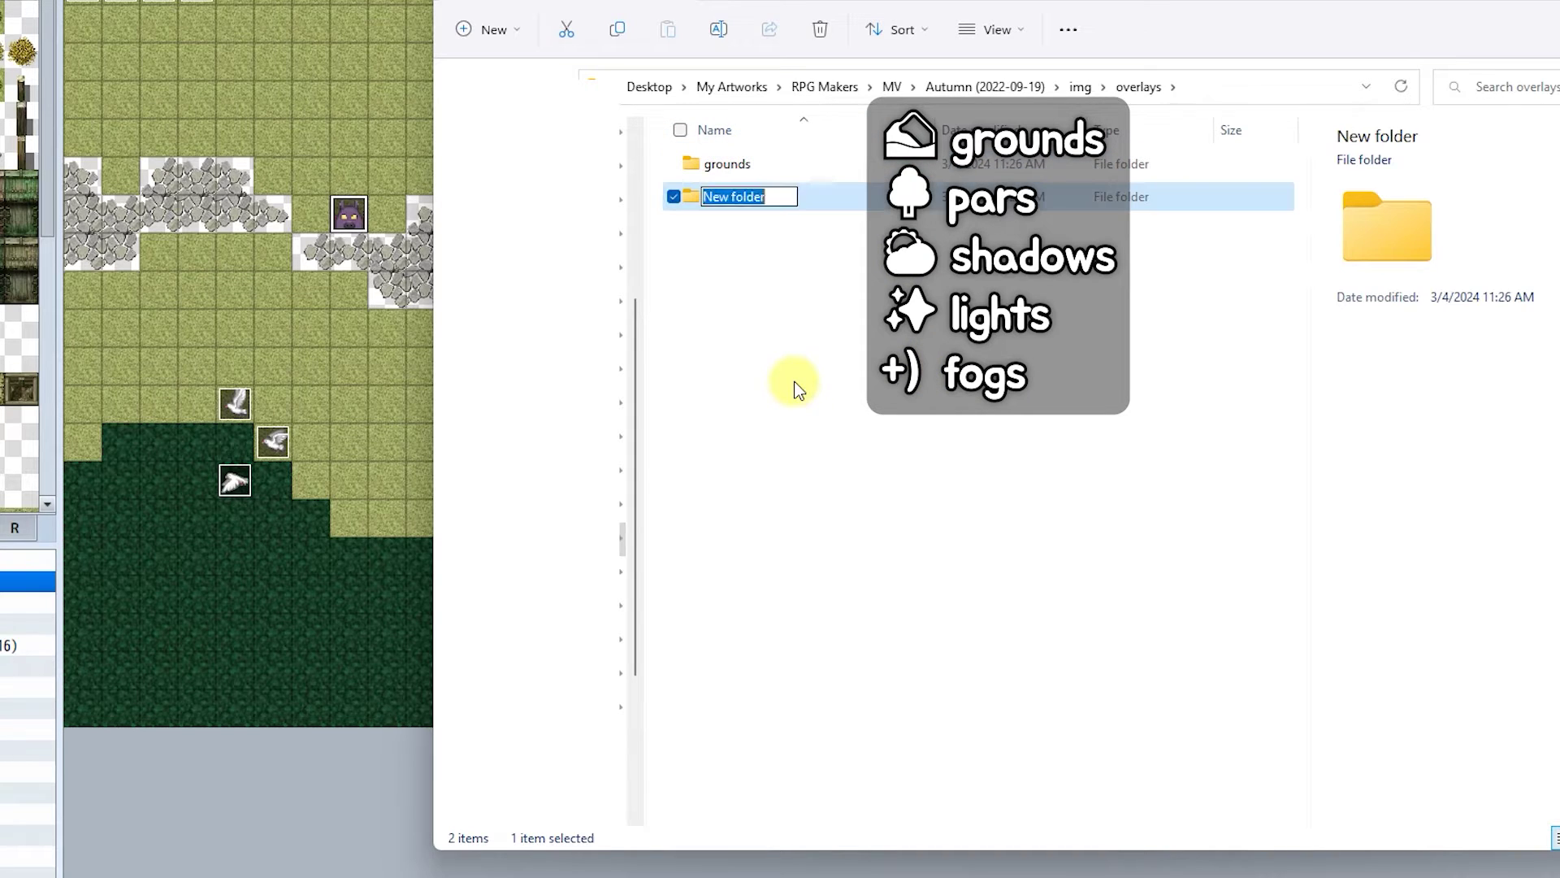
key("BackSpace")
type("par")
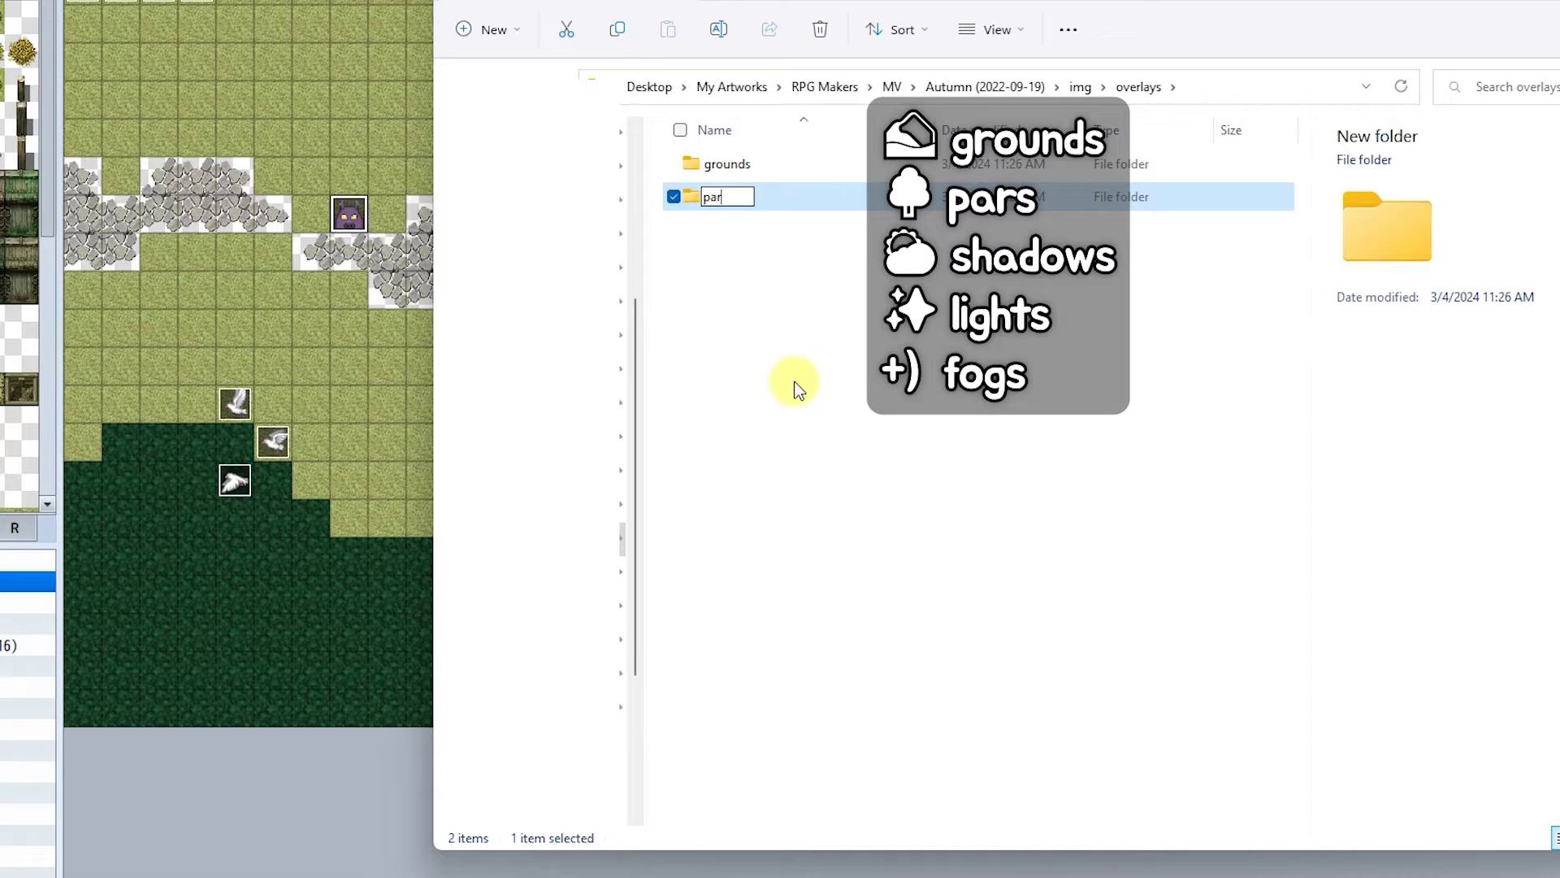
key("Return")
key("F2")
key("End")
type("s")
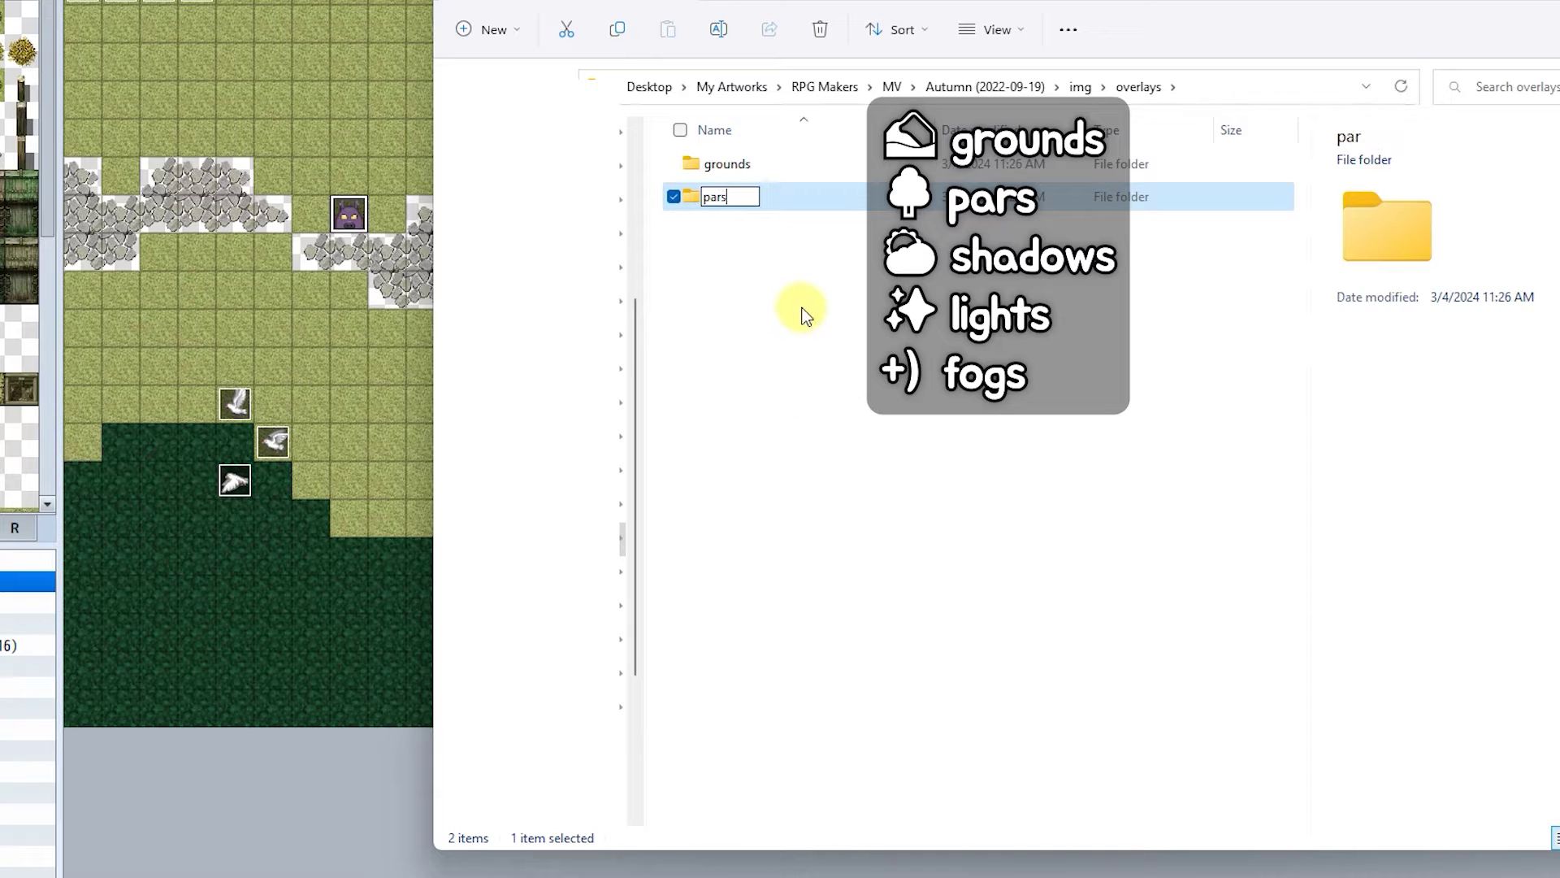
key("Return")
Add two more subfolders to overlays, named shadows and lights
left_click(806, 315)
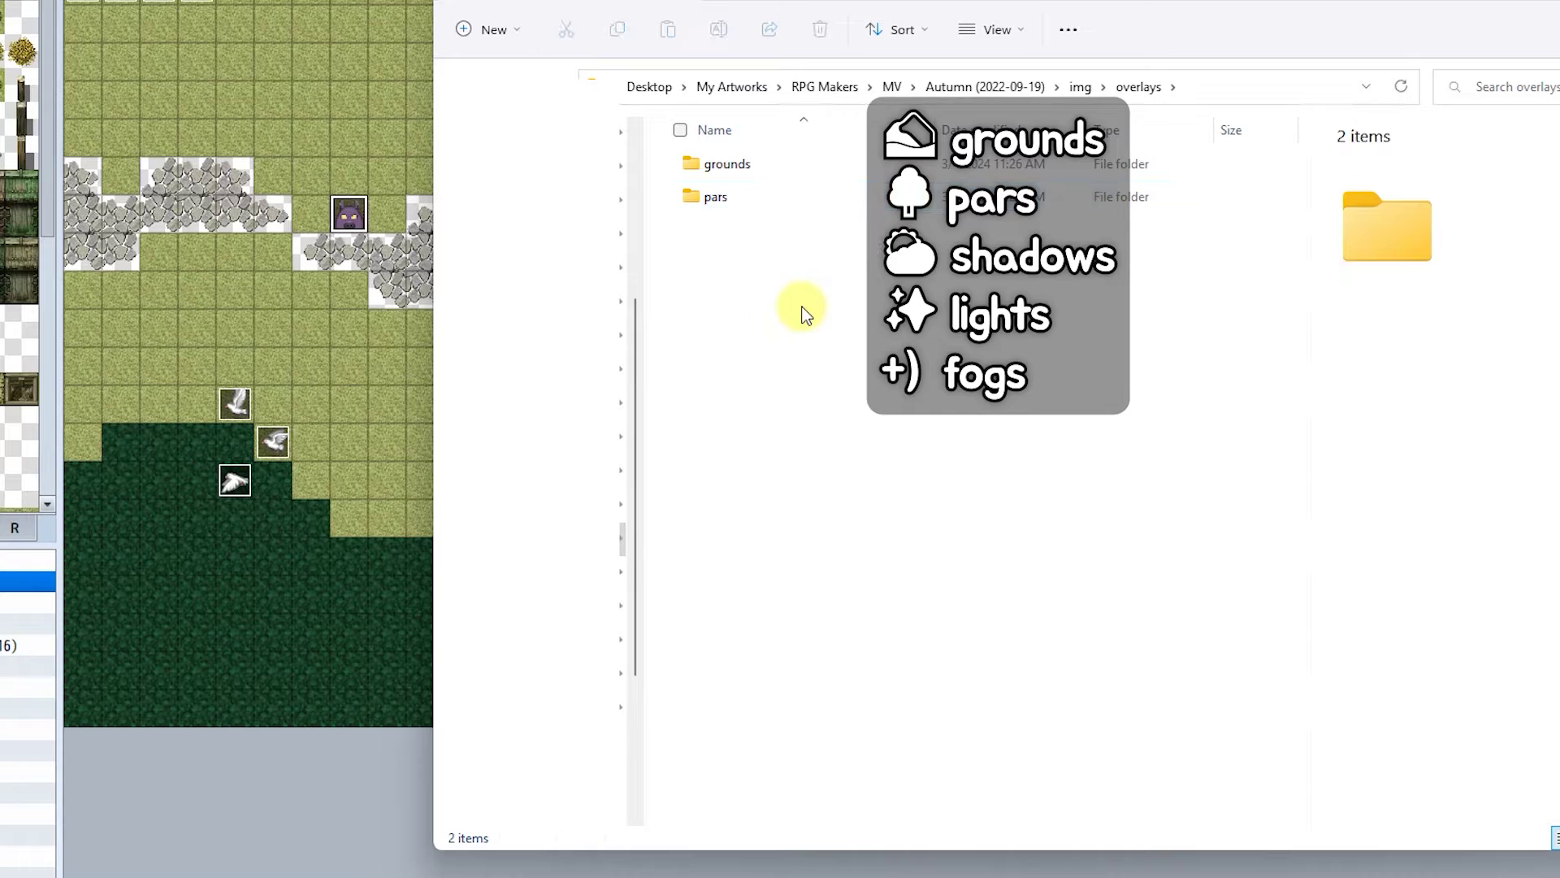
key("ctrl+shift+n")
type("shadows")
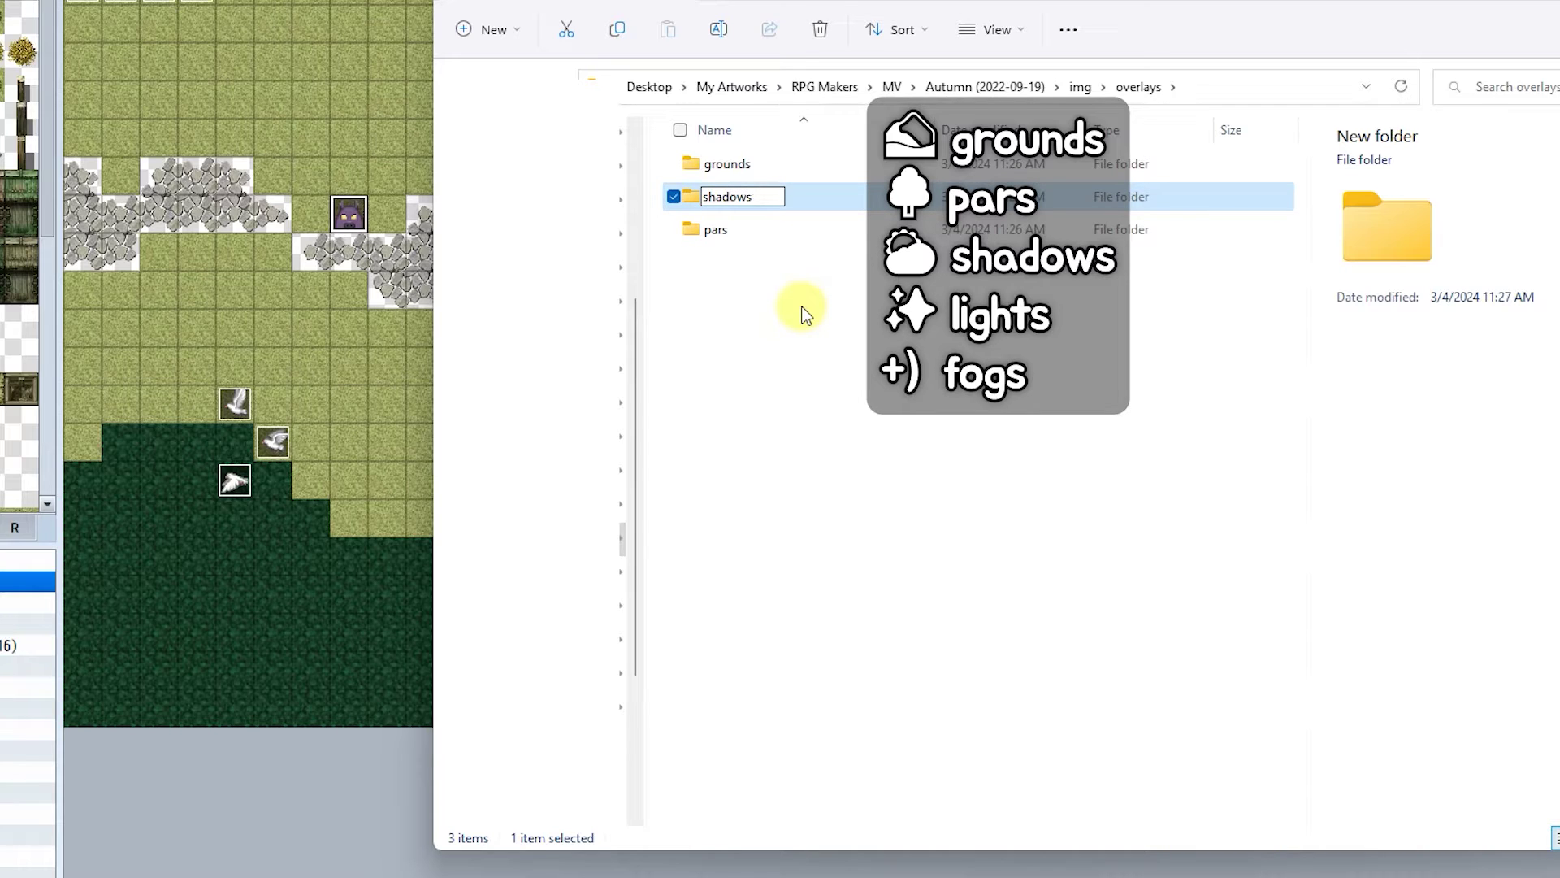
key("Return")
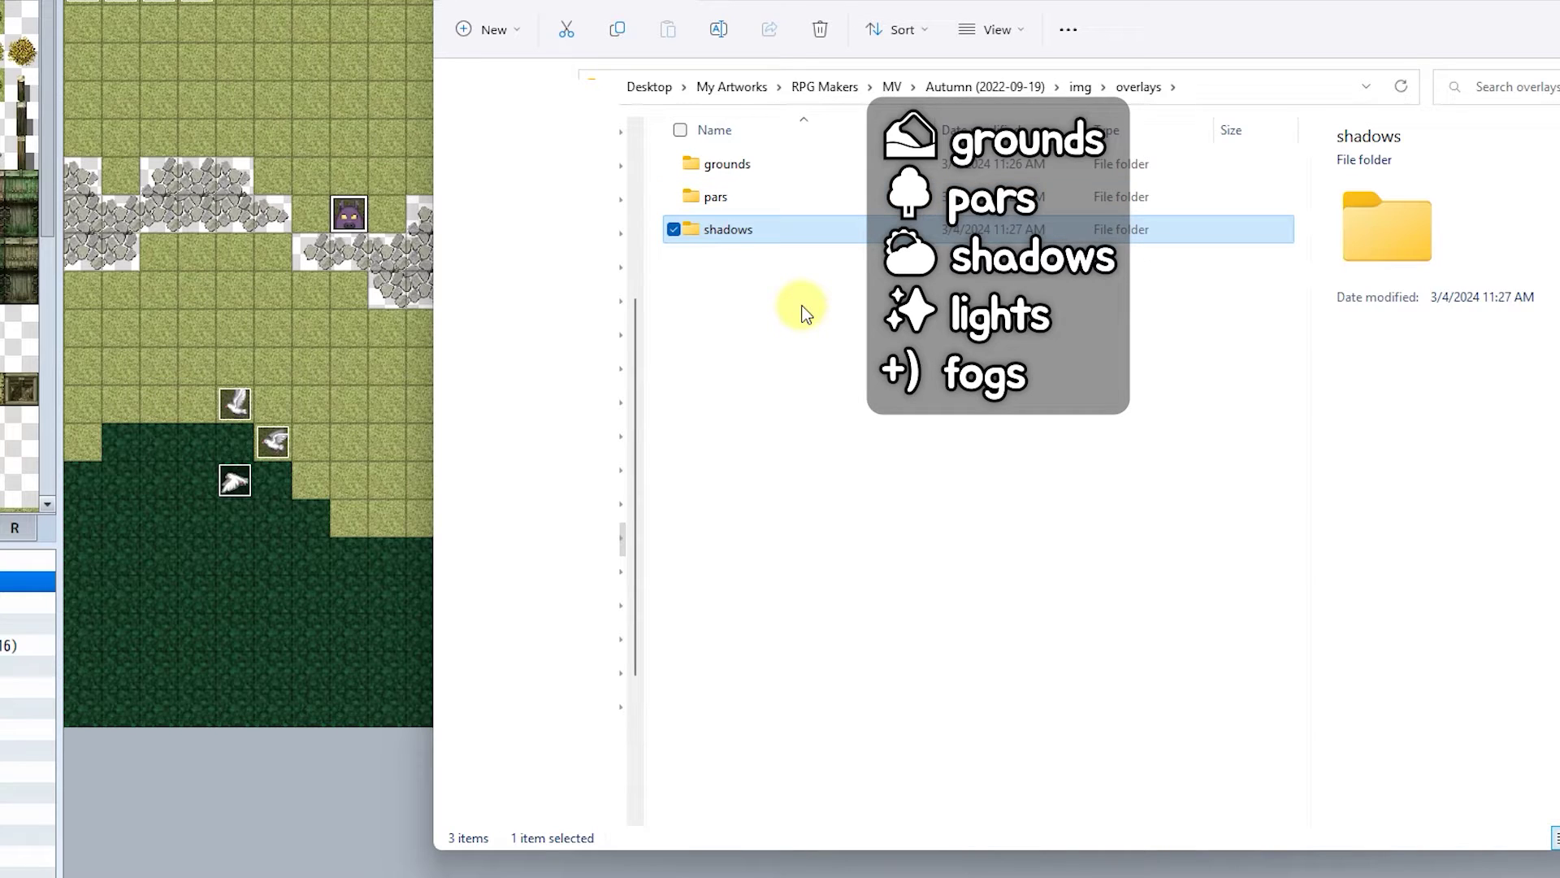
key("ctrl+shift+n")
type("lights")
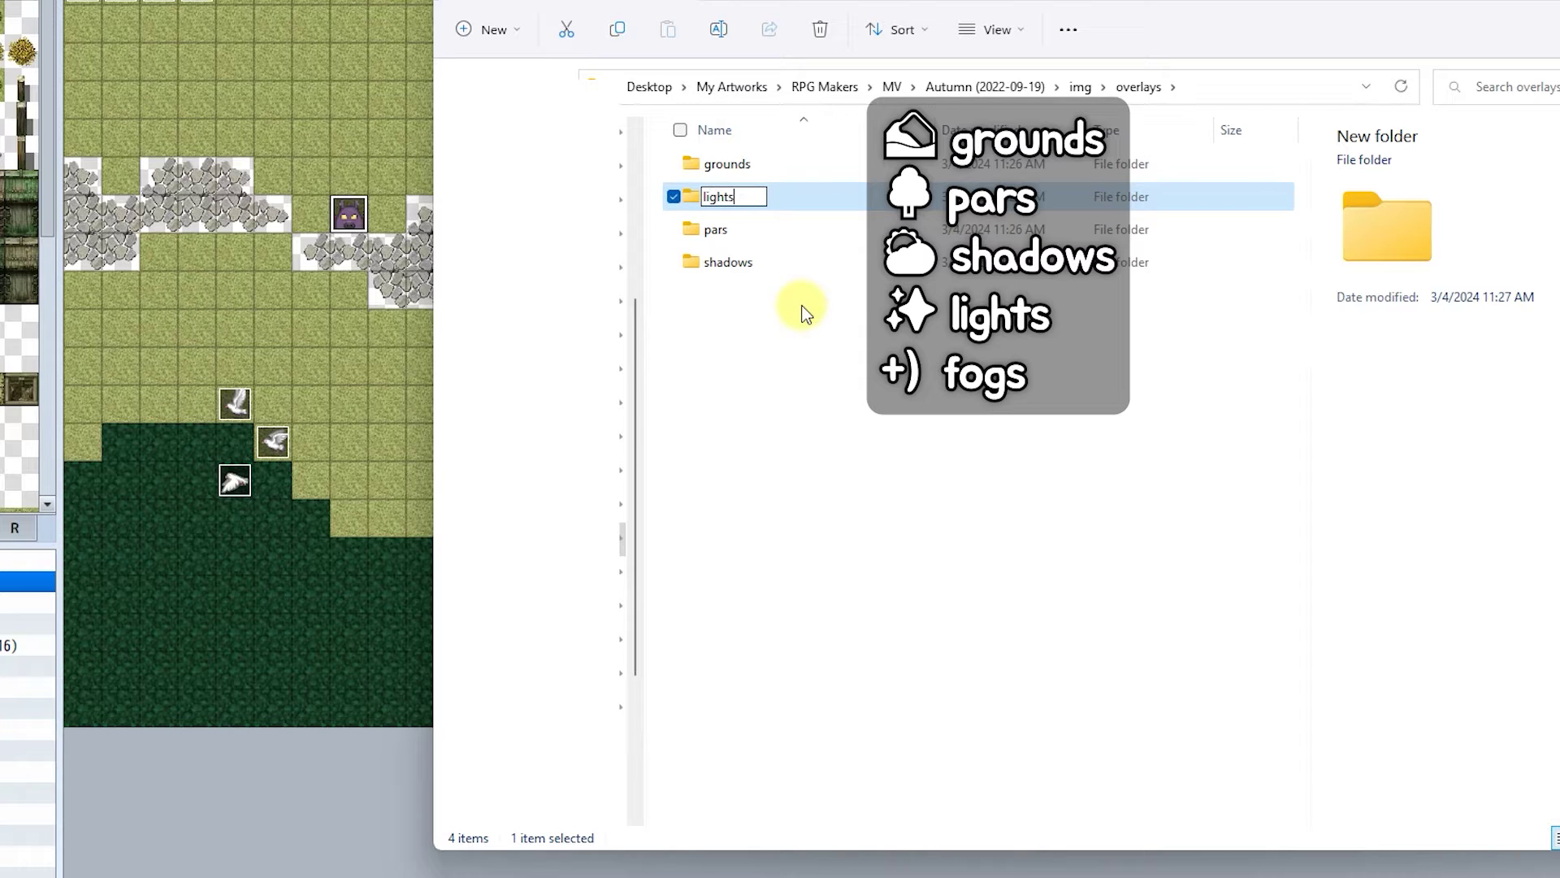
key("Return")
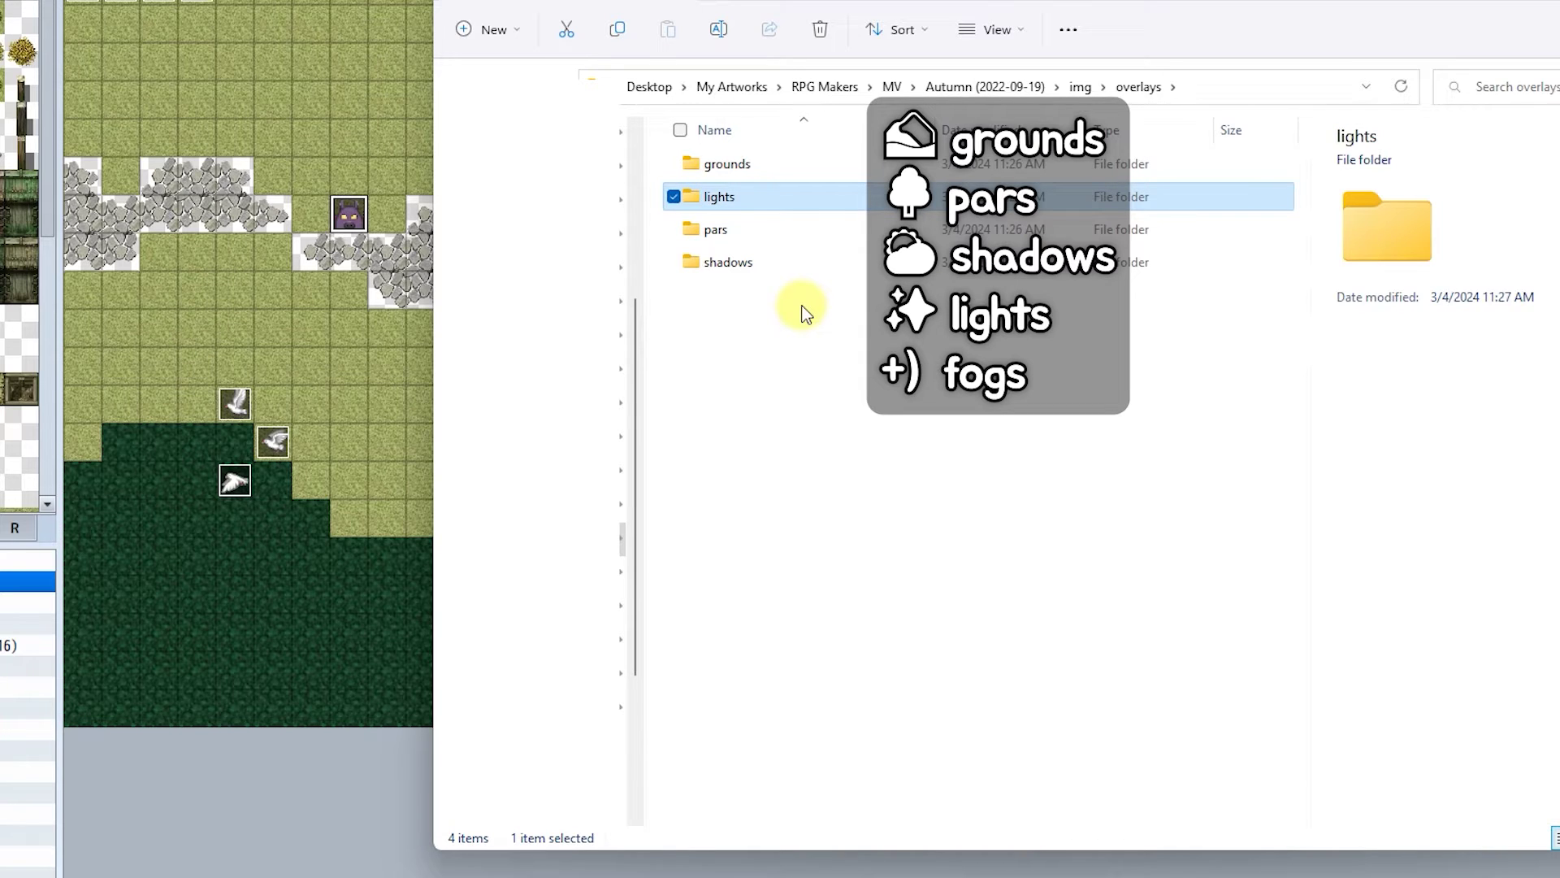
Create a fifth subfolder in overlays named fogs and clear the selection
left_click(802, 366)
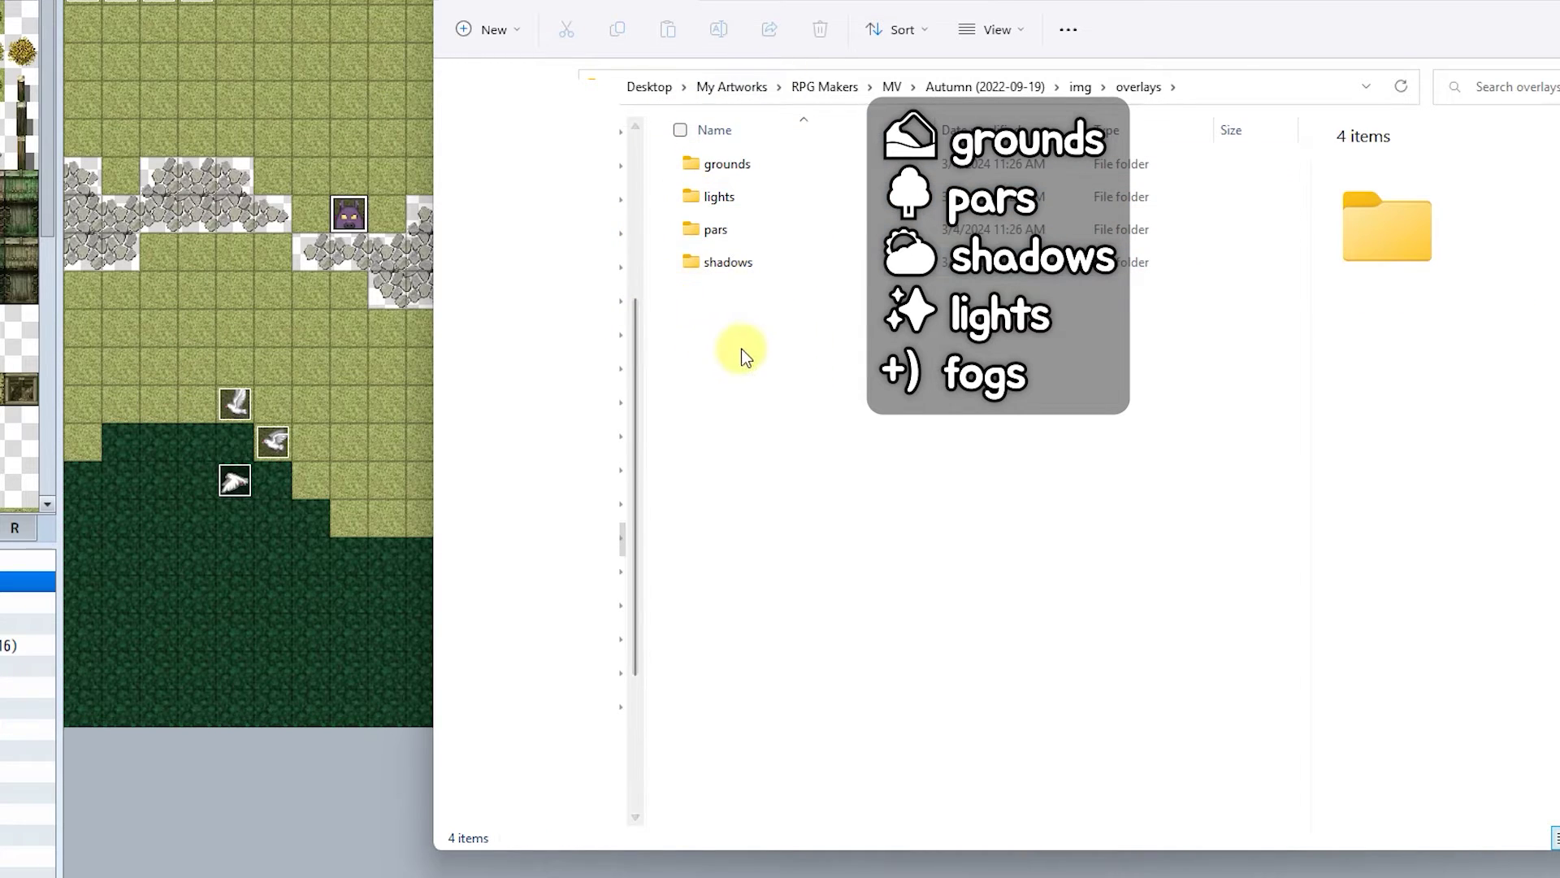
key("ctrl+shift+n")
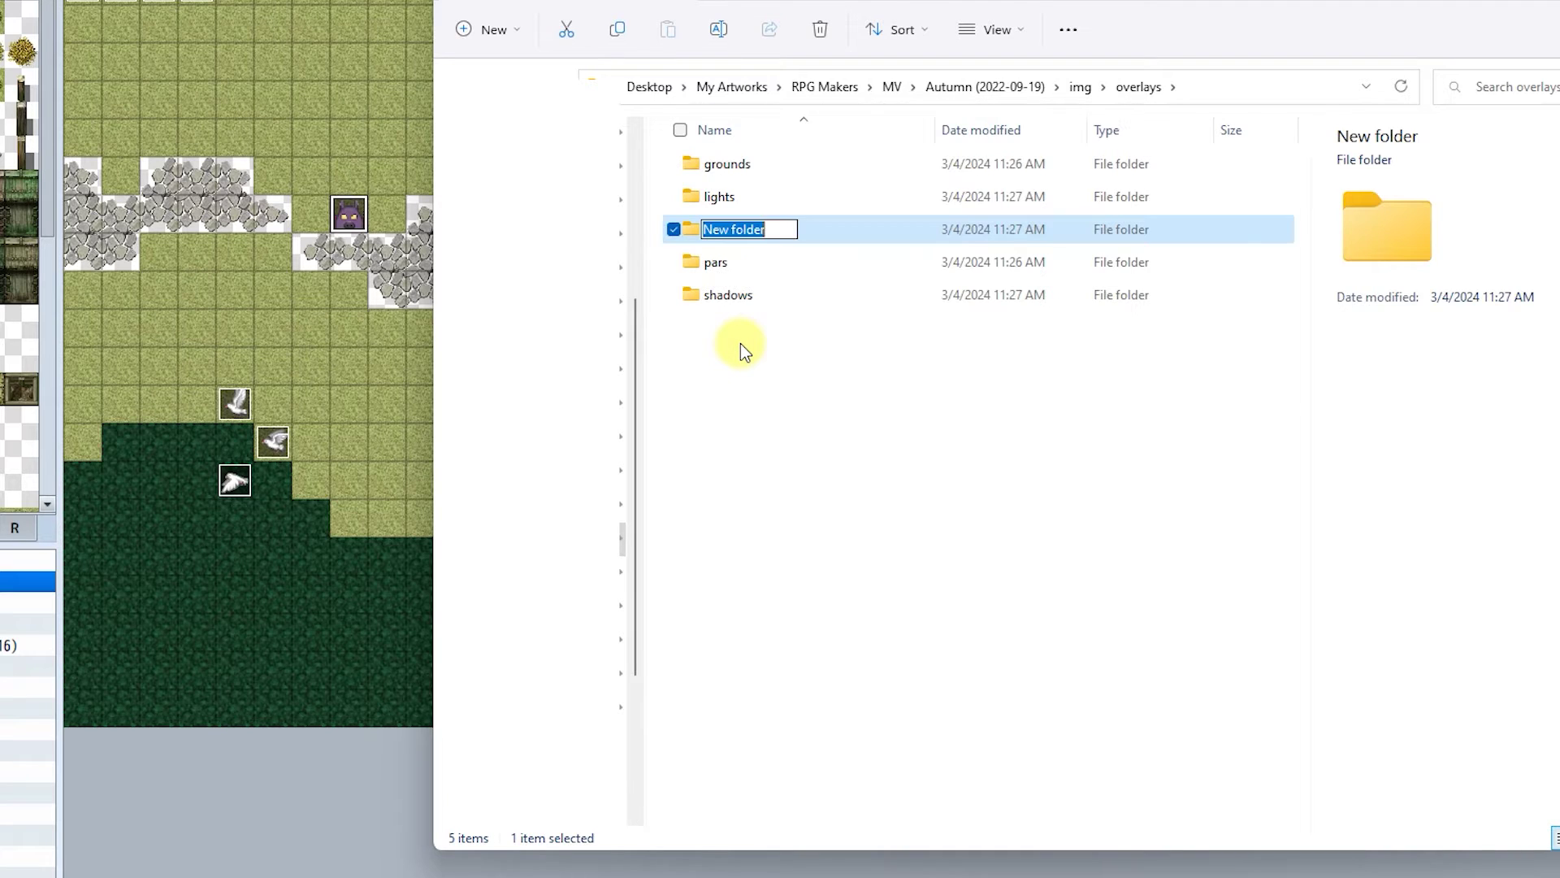
type("fogs")
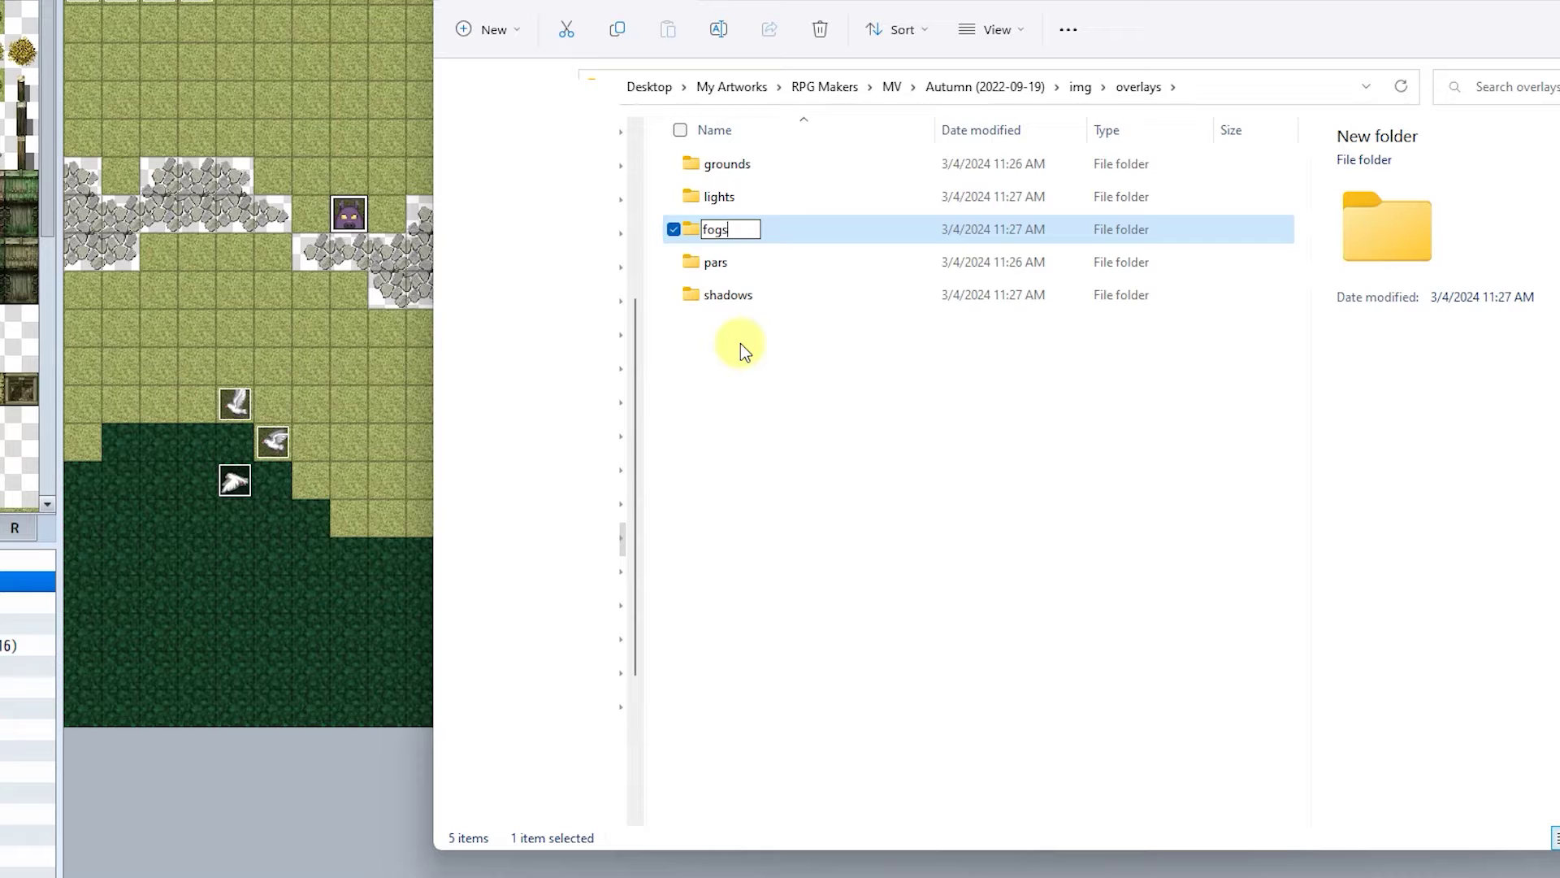
key("Escape")
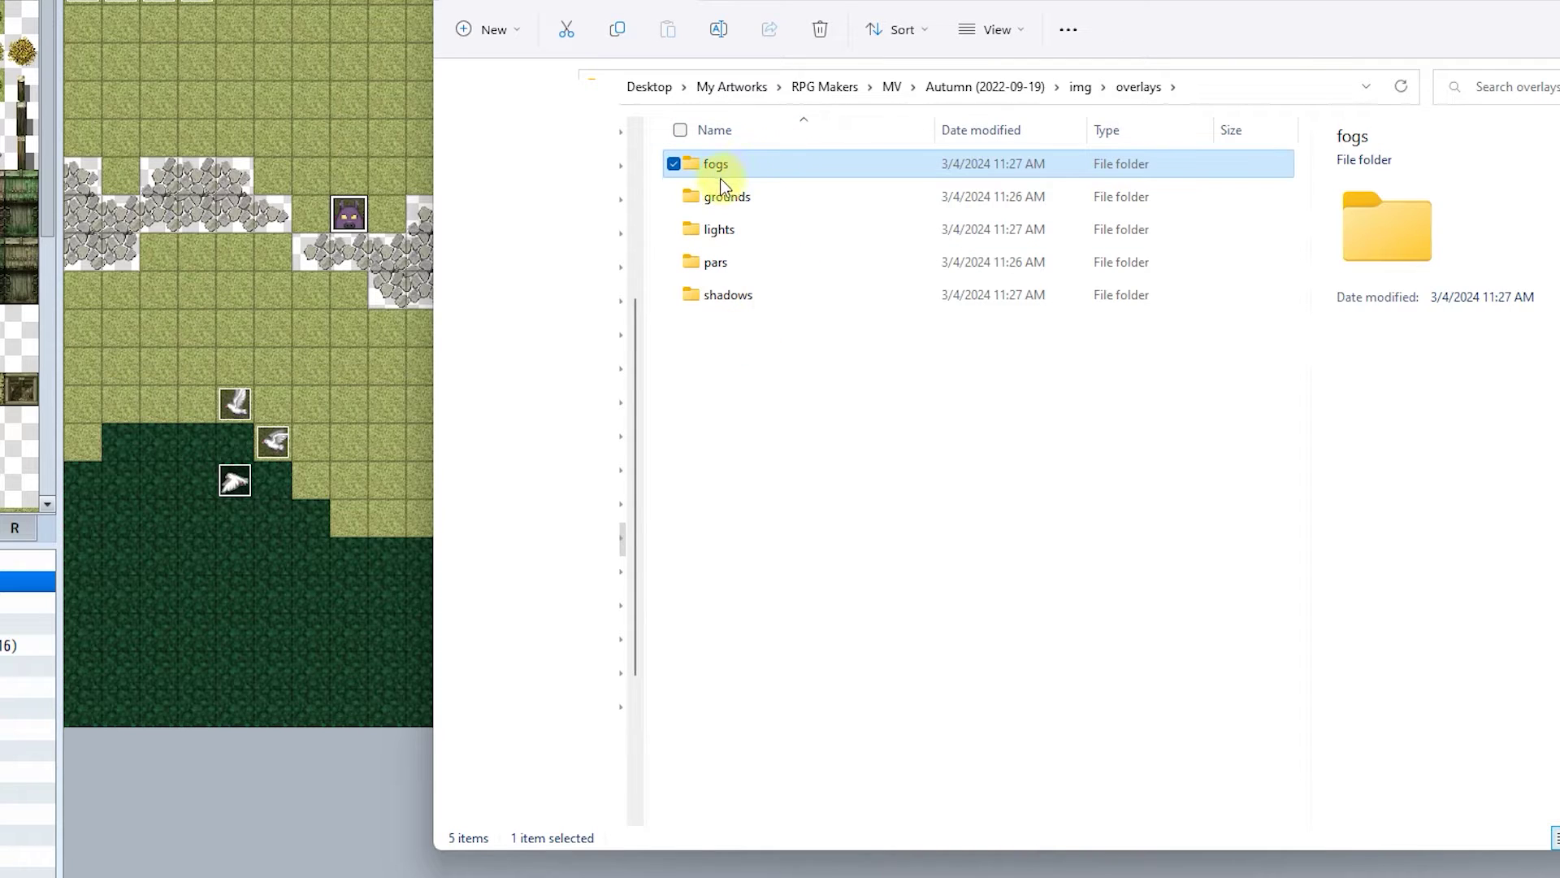
left_click(742, 402)
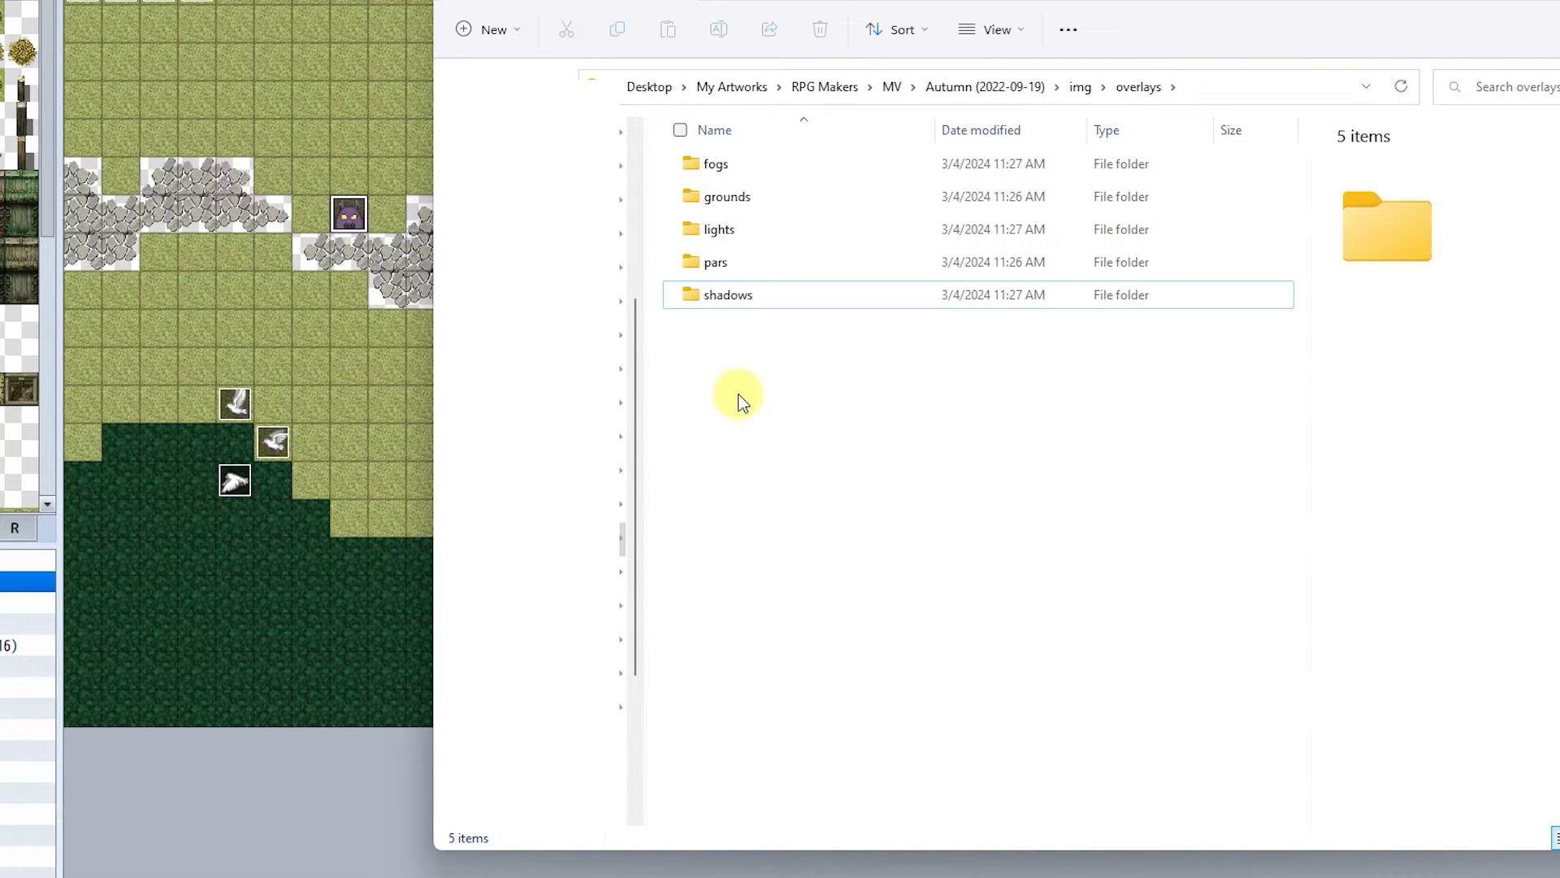
Examine the Light1.png image in the lights folder of the project's ★overlays folder, then return to ★overlays
left_click(807, 236)
left_click(794, 301, "ctrl")
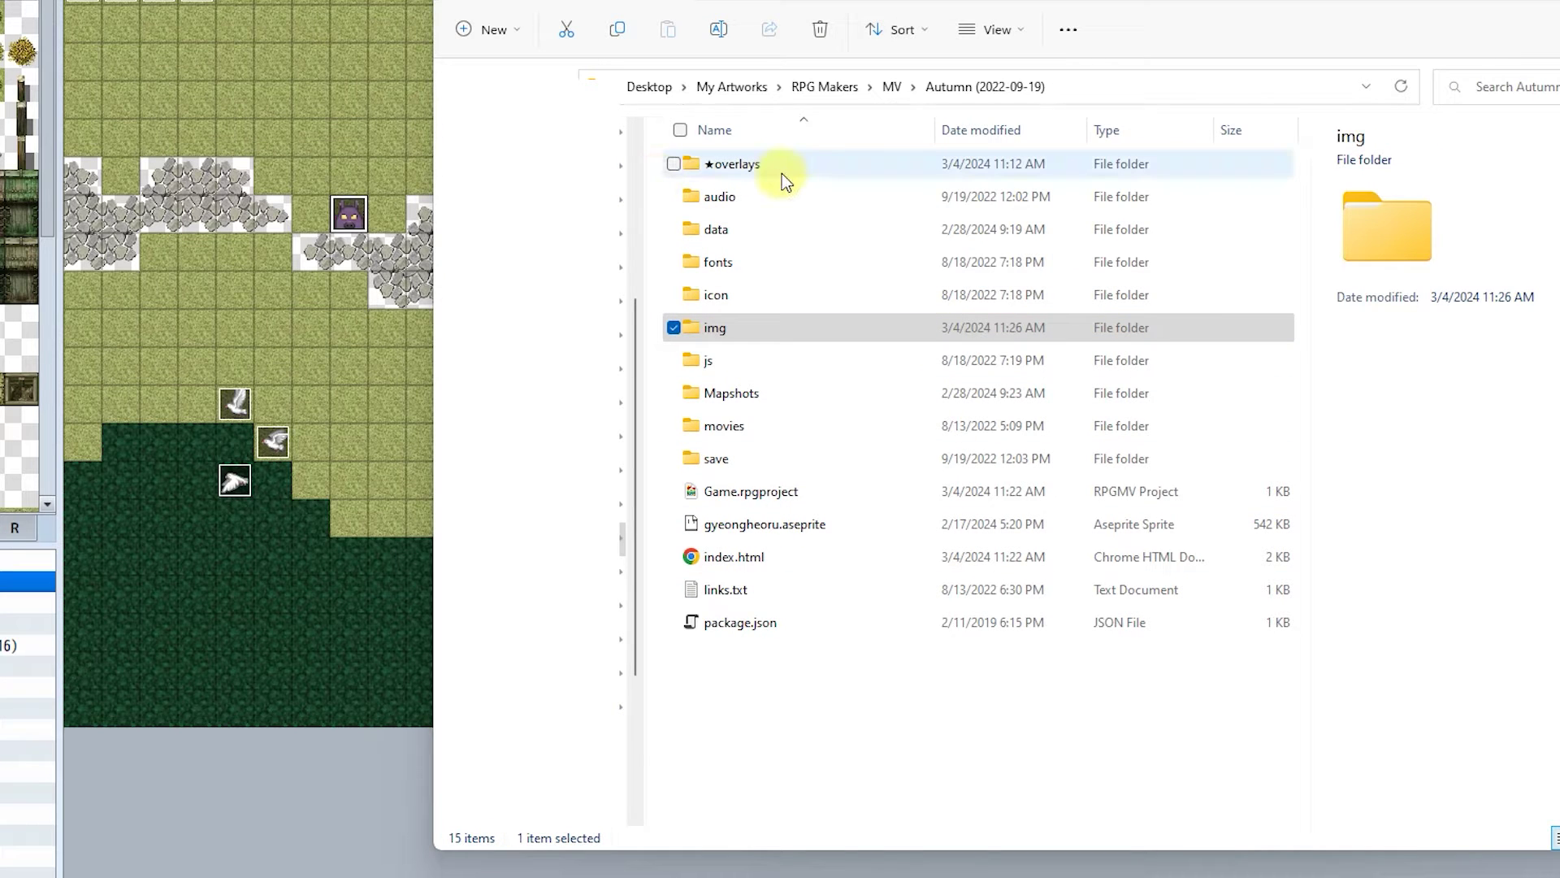
double_click(783, 171)
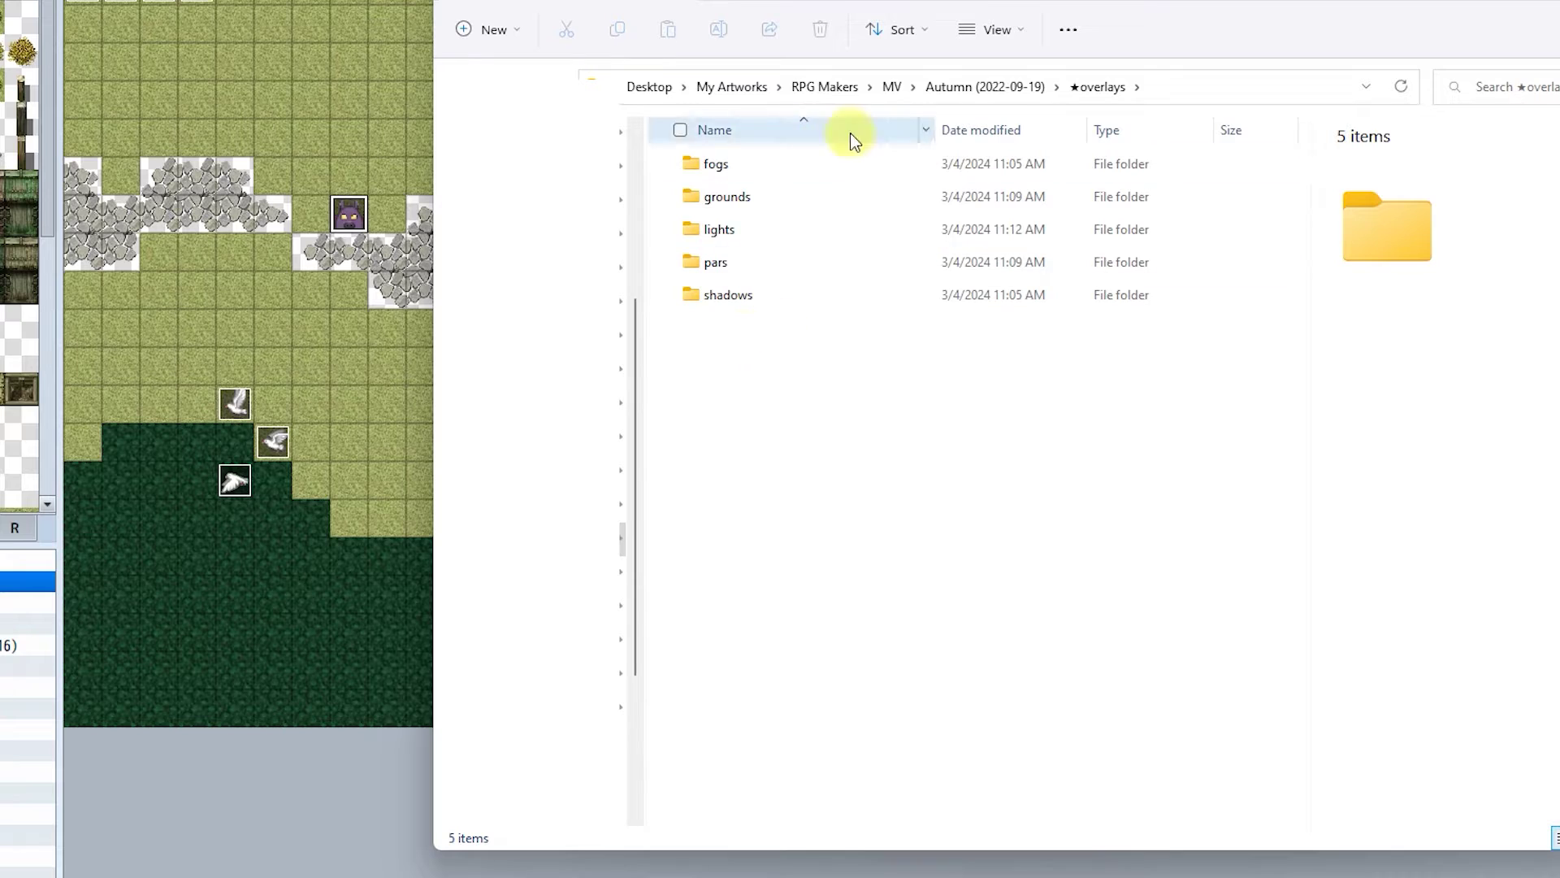
left_click(787, 236)
double_click(787, 236)
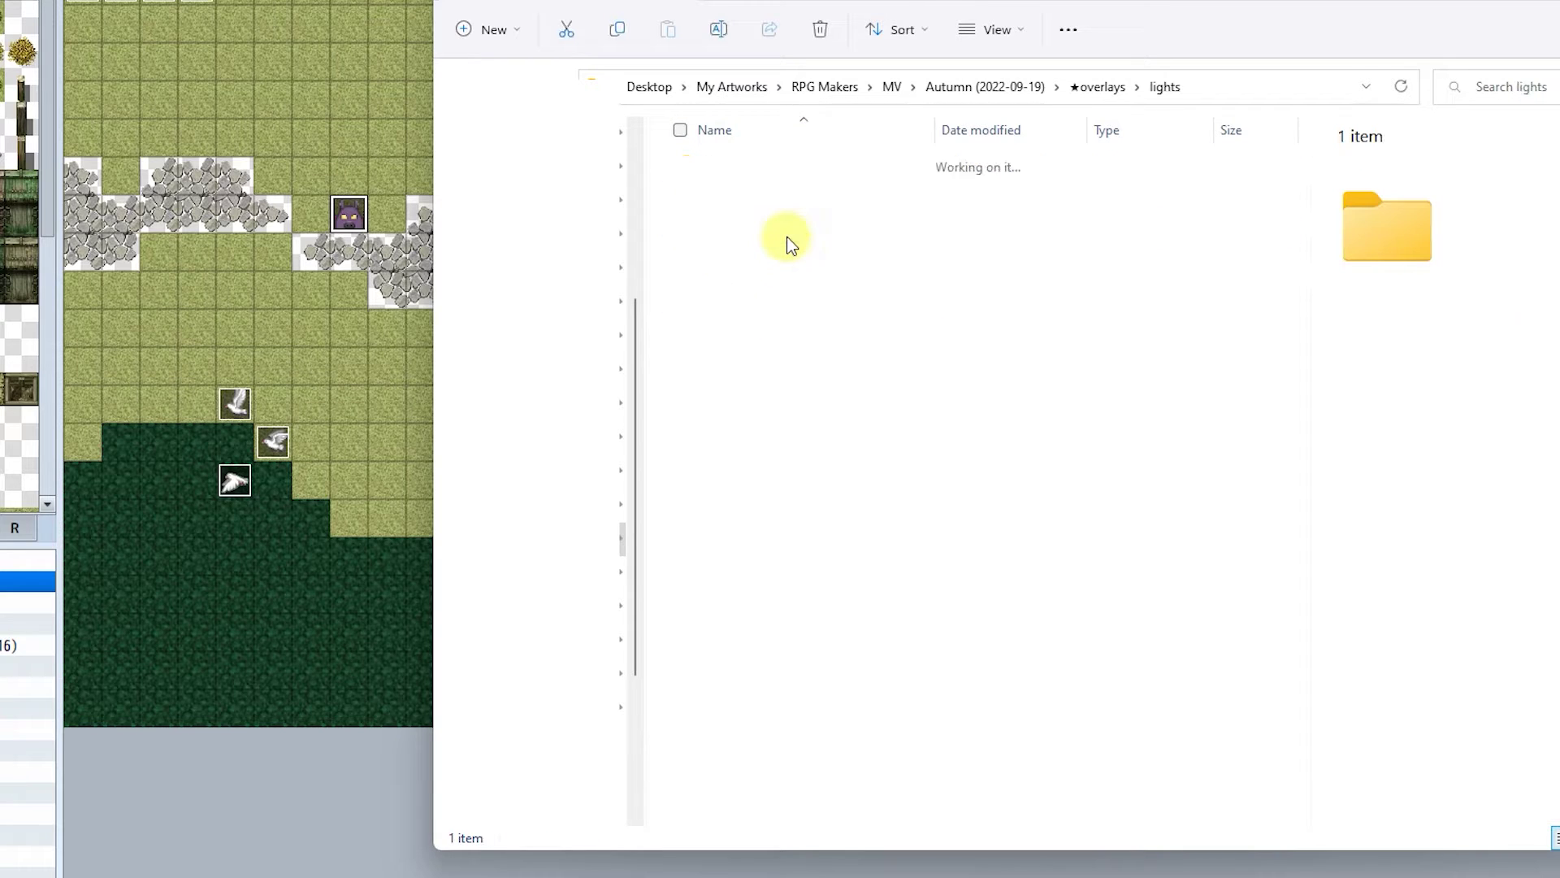
left_click(736, 202)
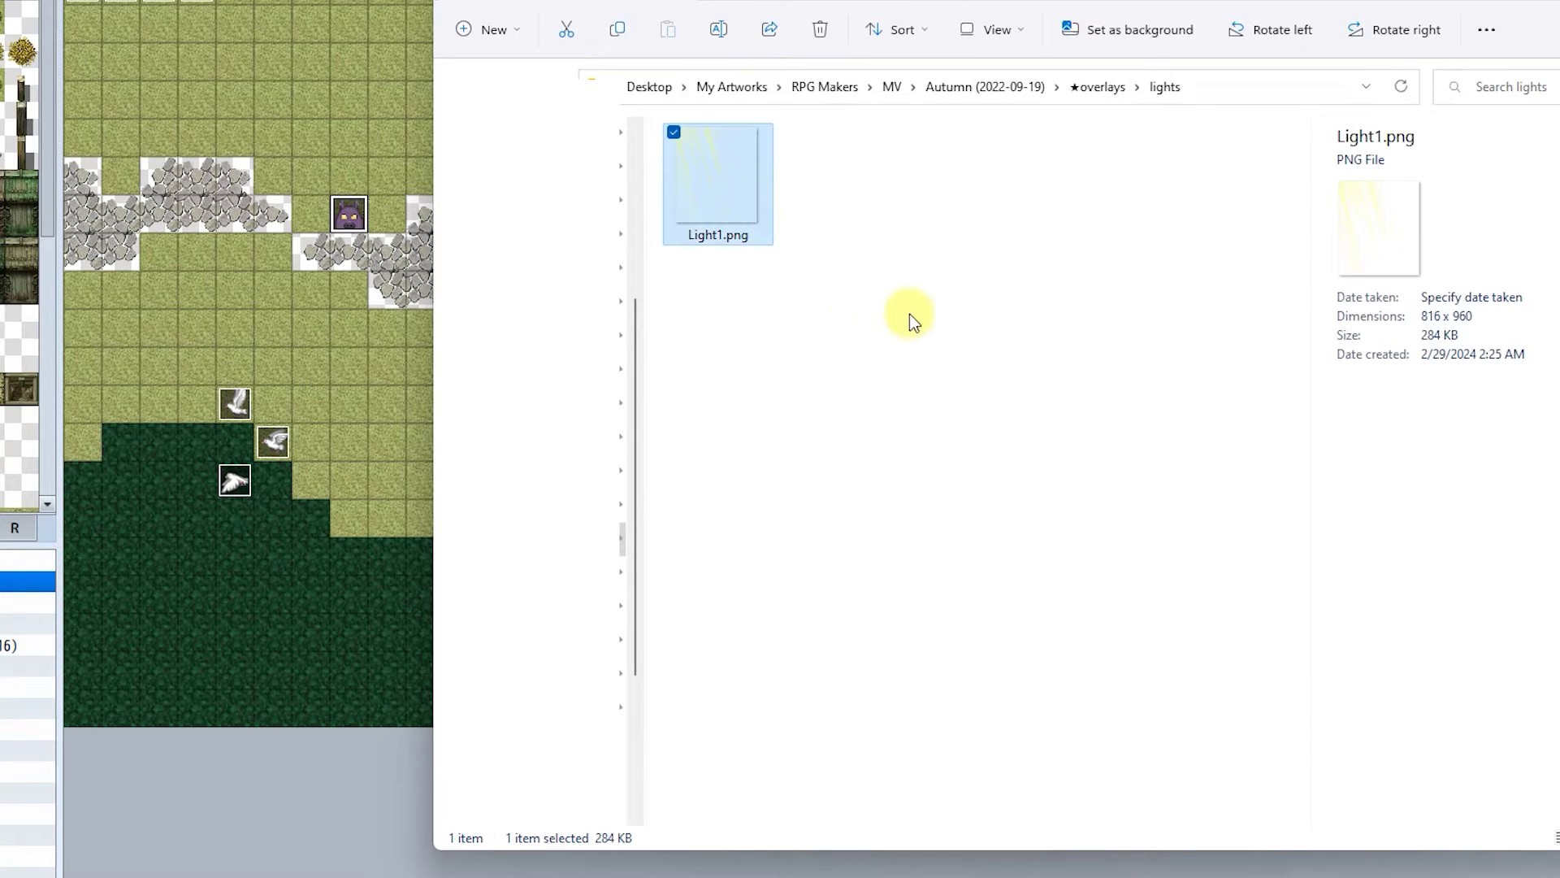
key("alt+Up")
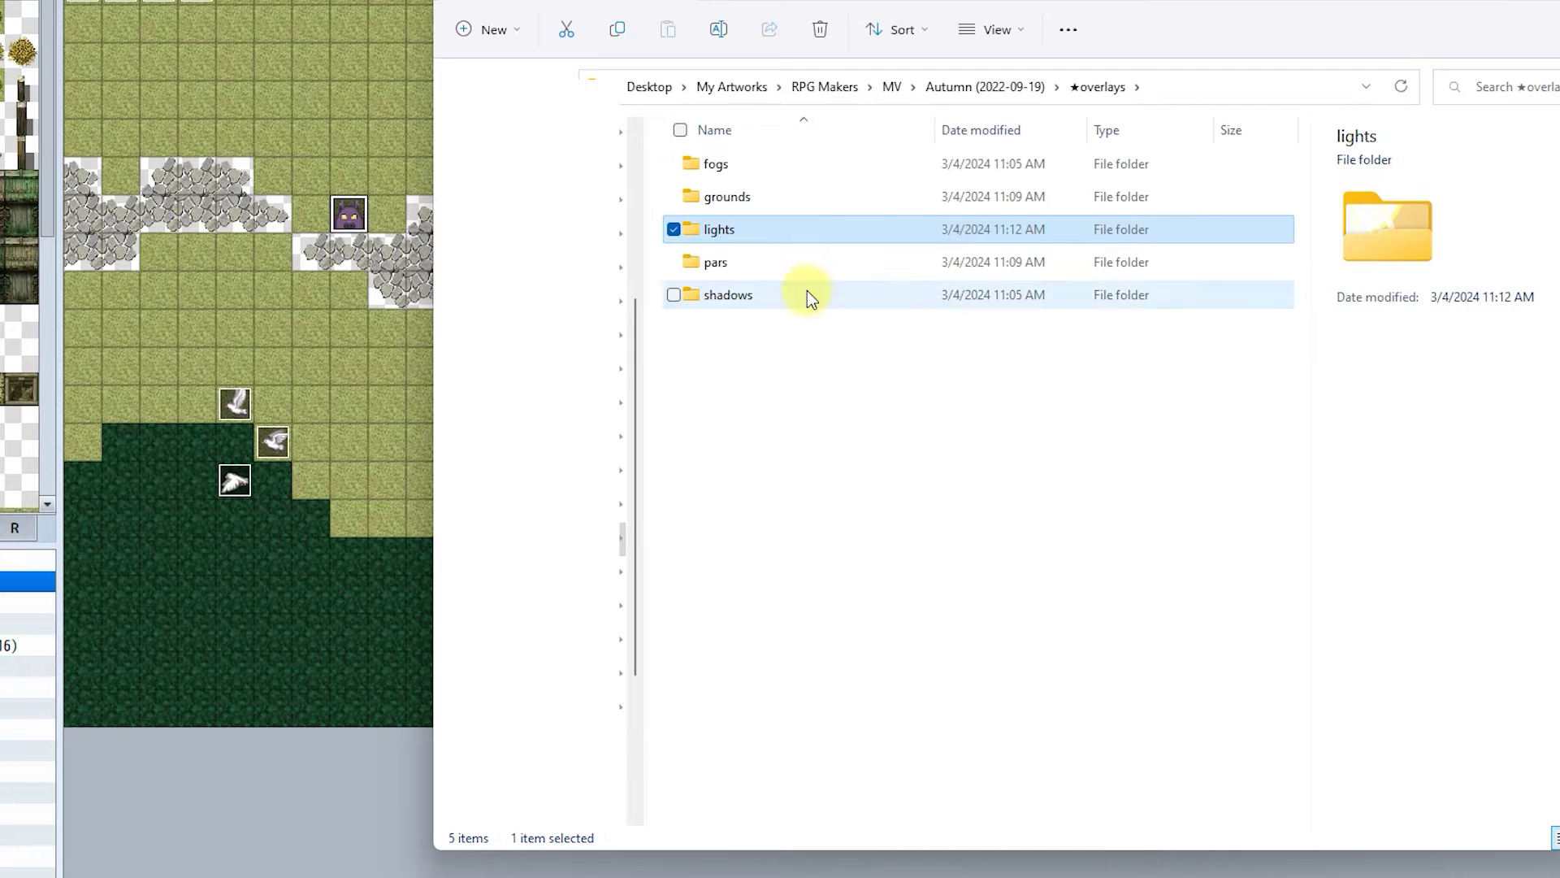
Examine the Shadow1.png image in the shadows folder of ★overlays, then go back up one folder
left_click(811, 295)
double_click(810, 295)
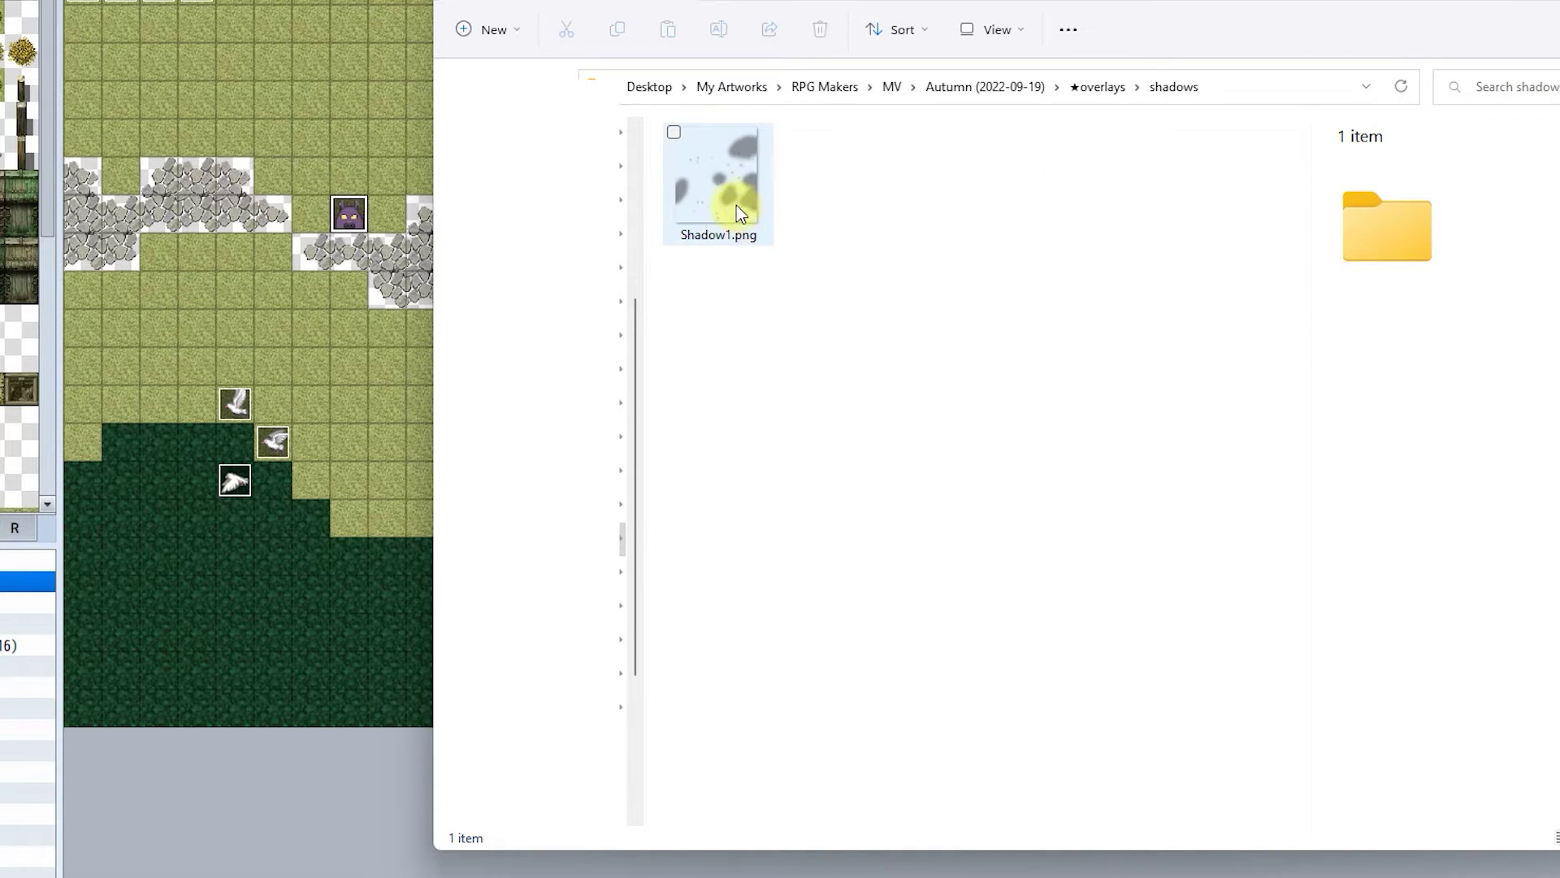
left_click(736, 205)
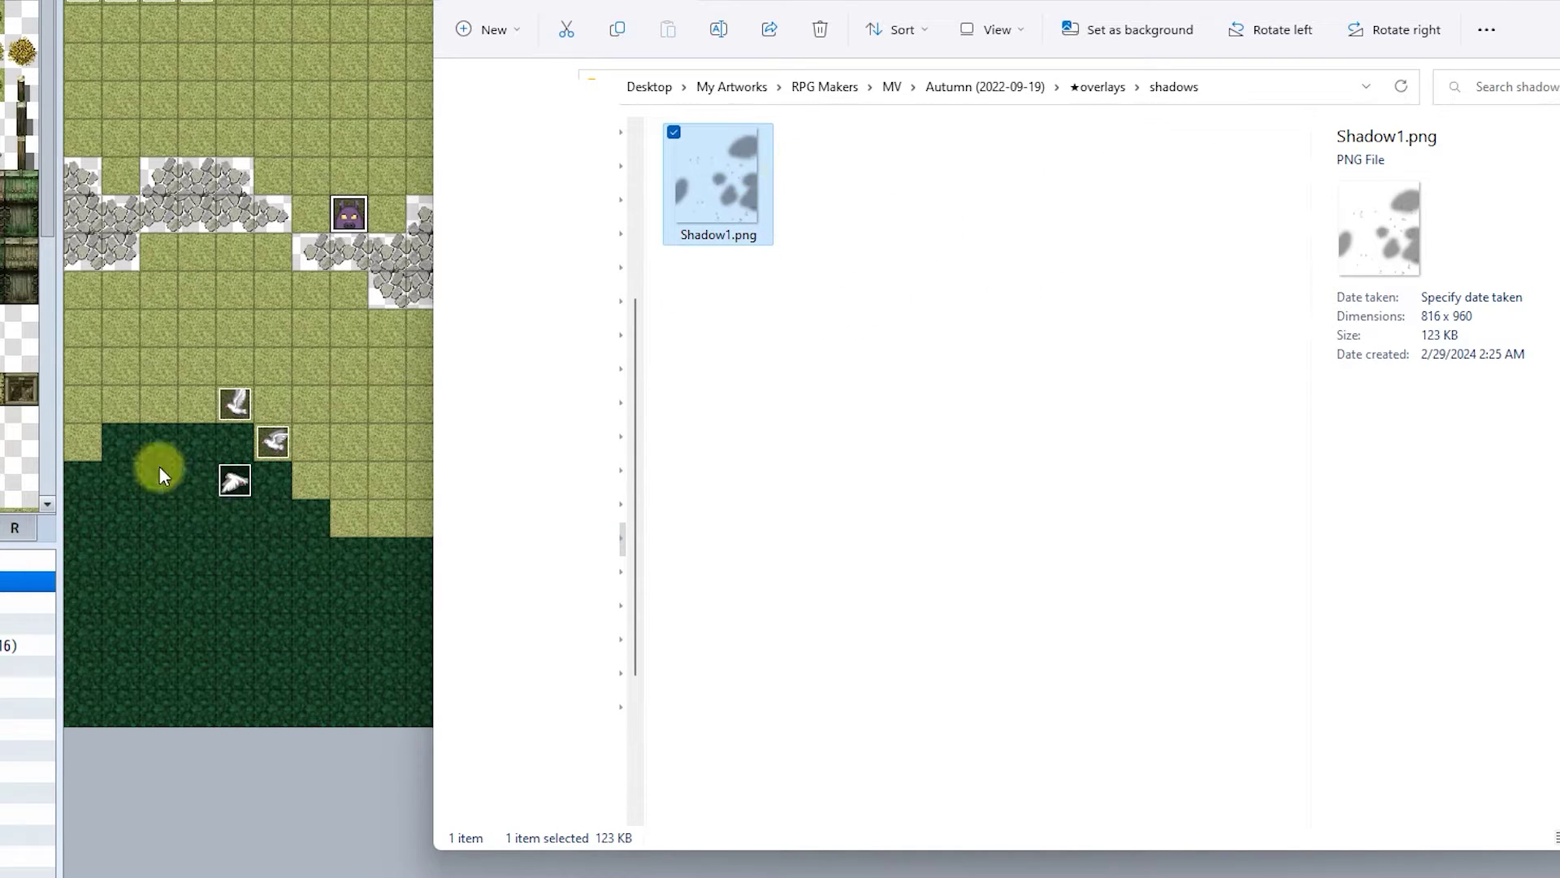
left_click(868, 336)
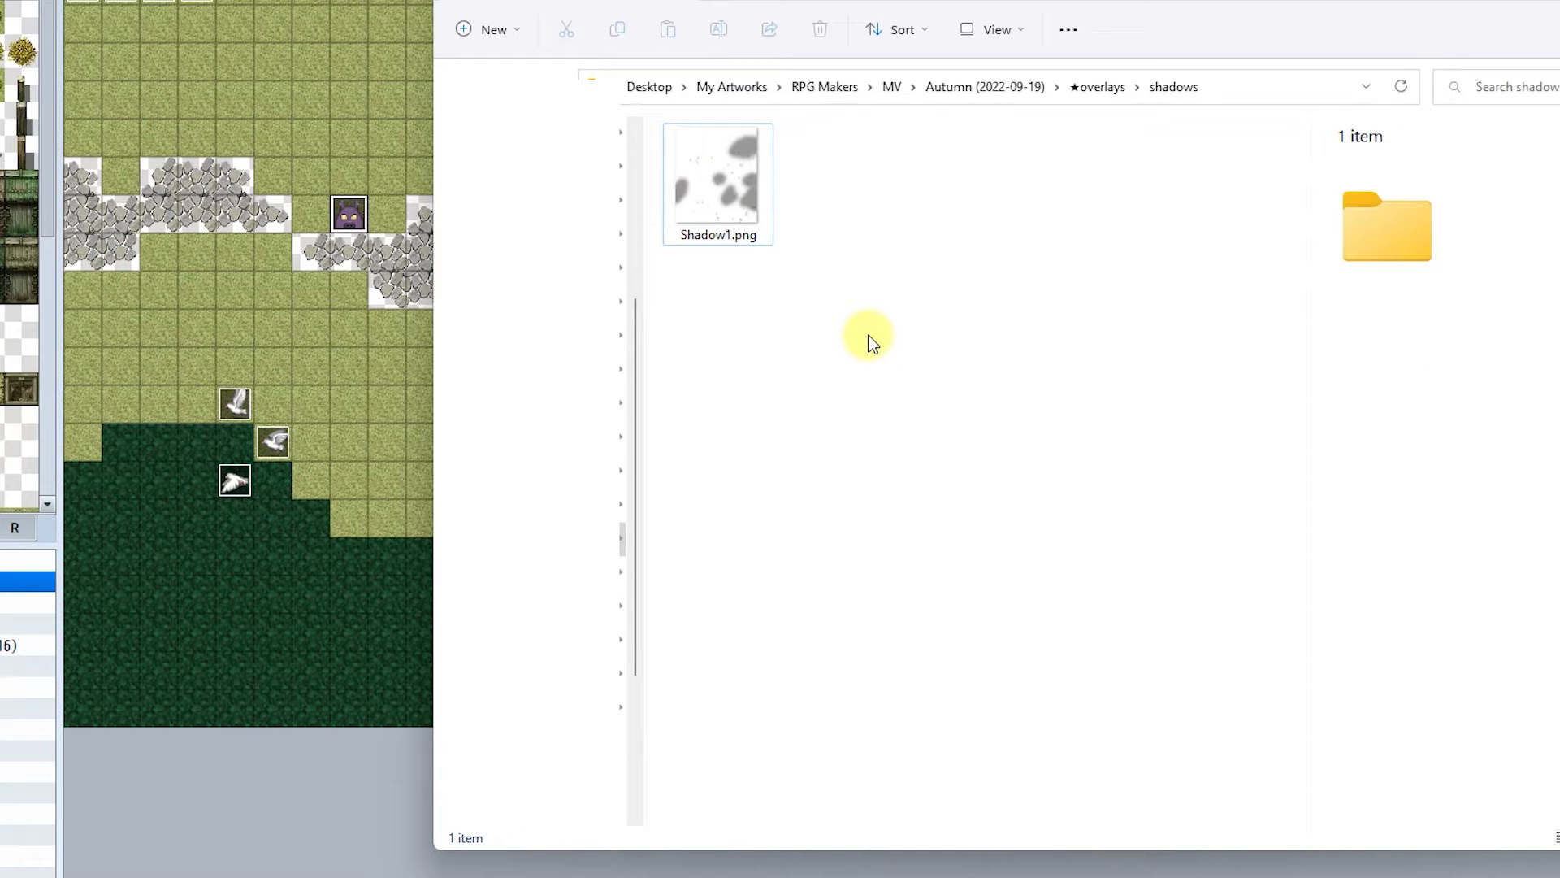
key("alt+Up")
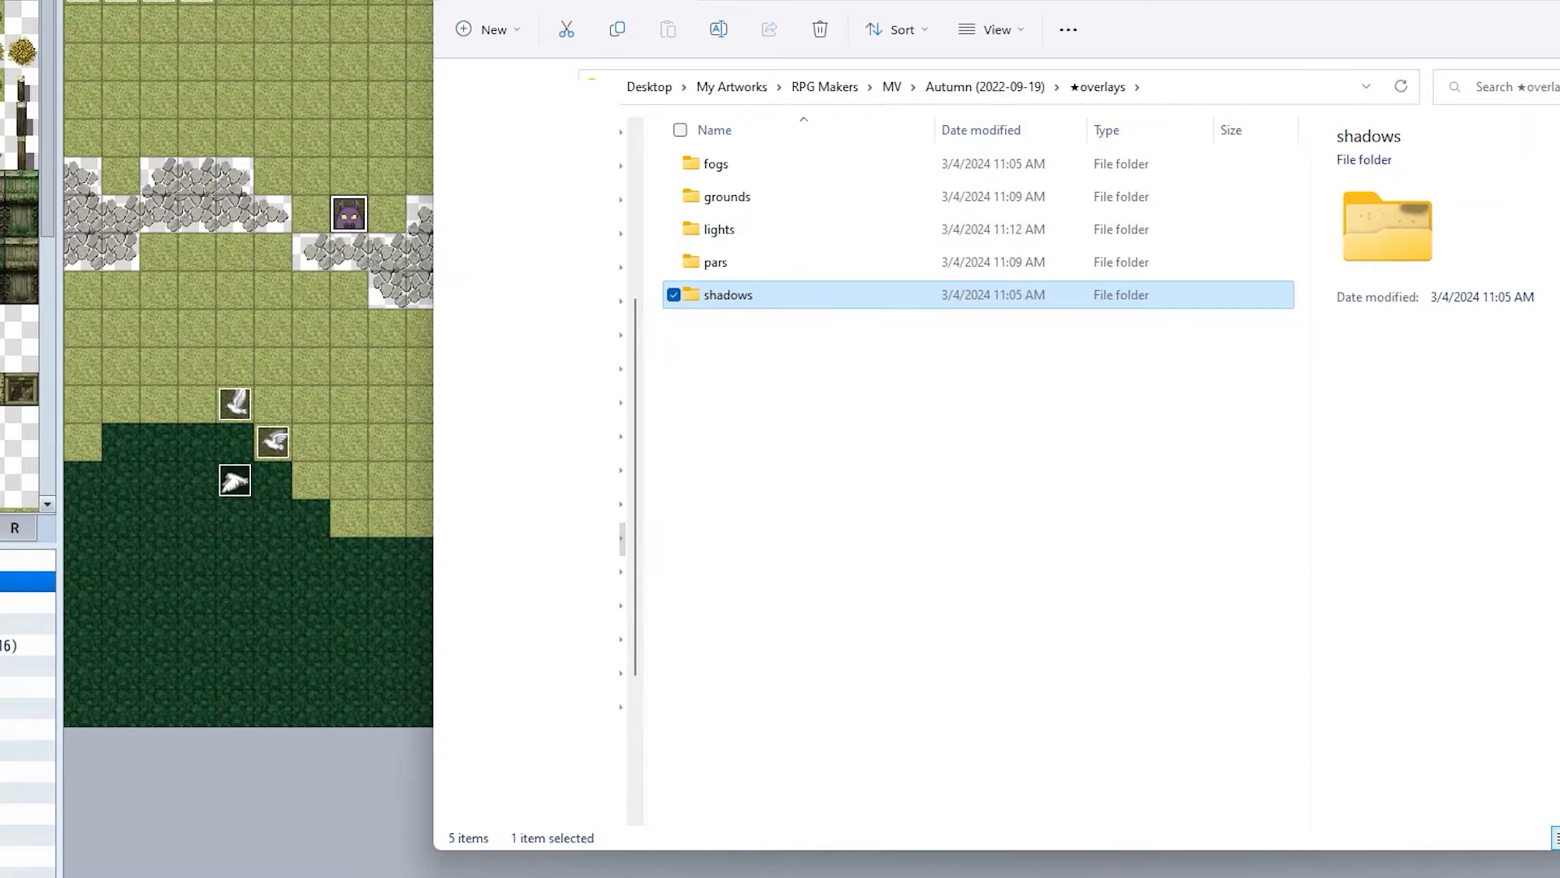
Switch to RPG Maker MV and open the map properties of the parent MAP001
left_click(24, 581)
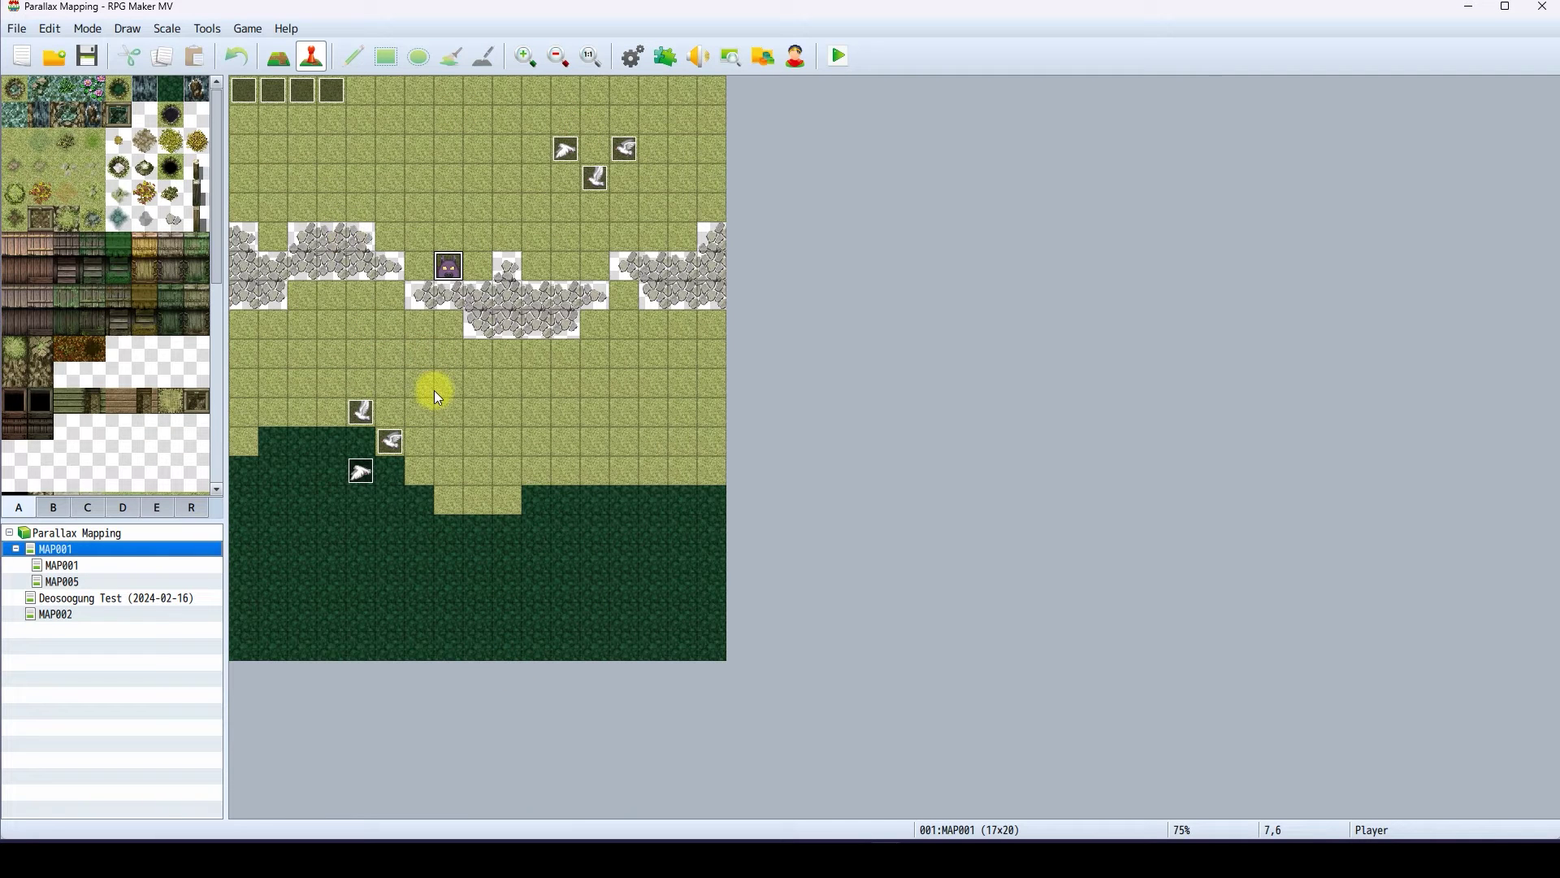
double_click(195, 548)
key("space")
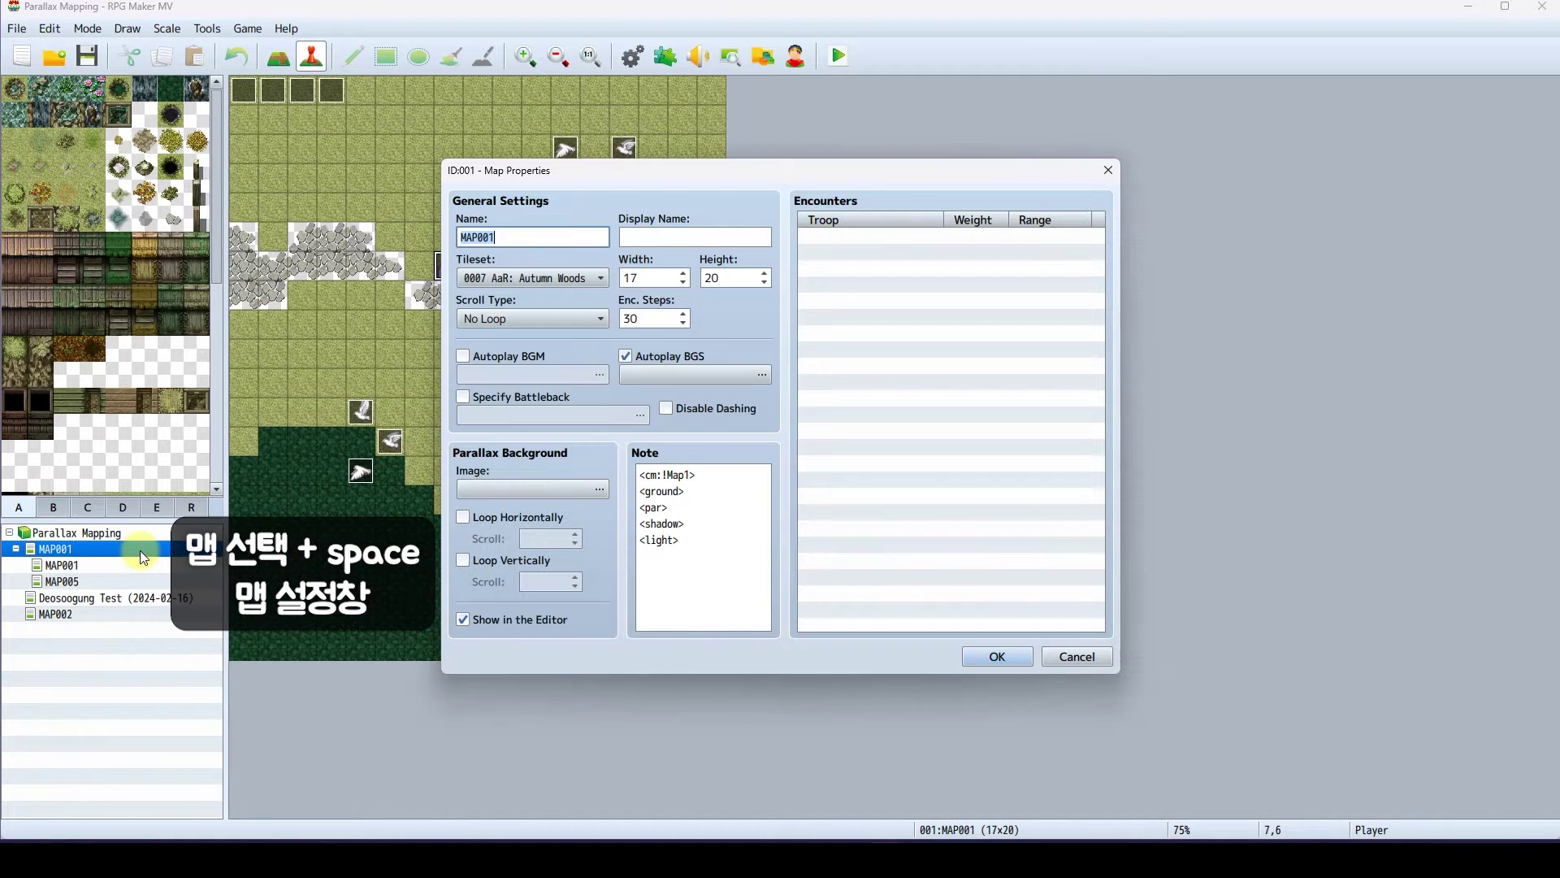
key("Escape")
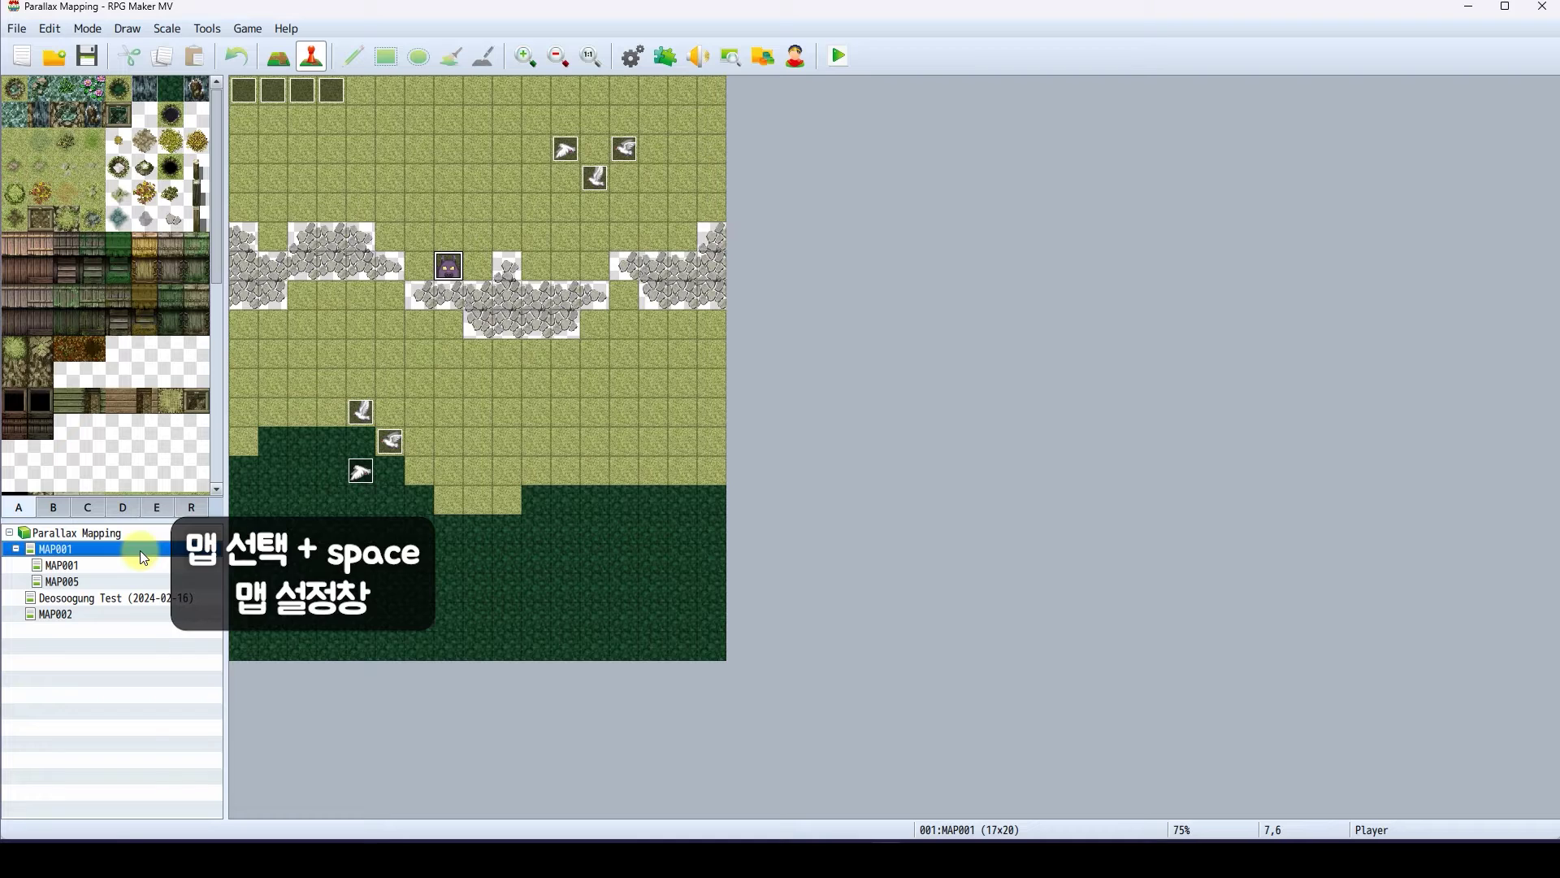
right_click(140, 549)
left_click(175, 563)
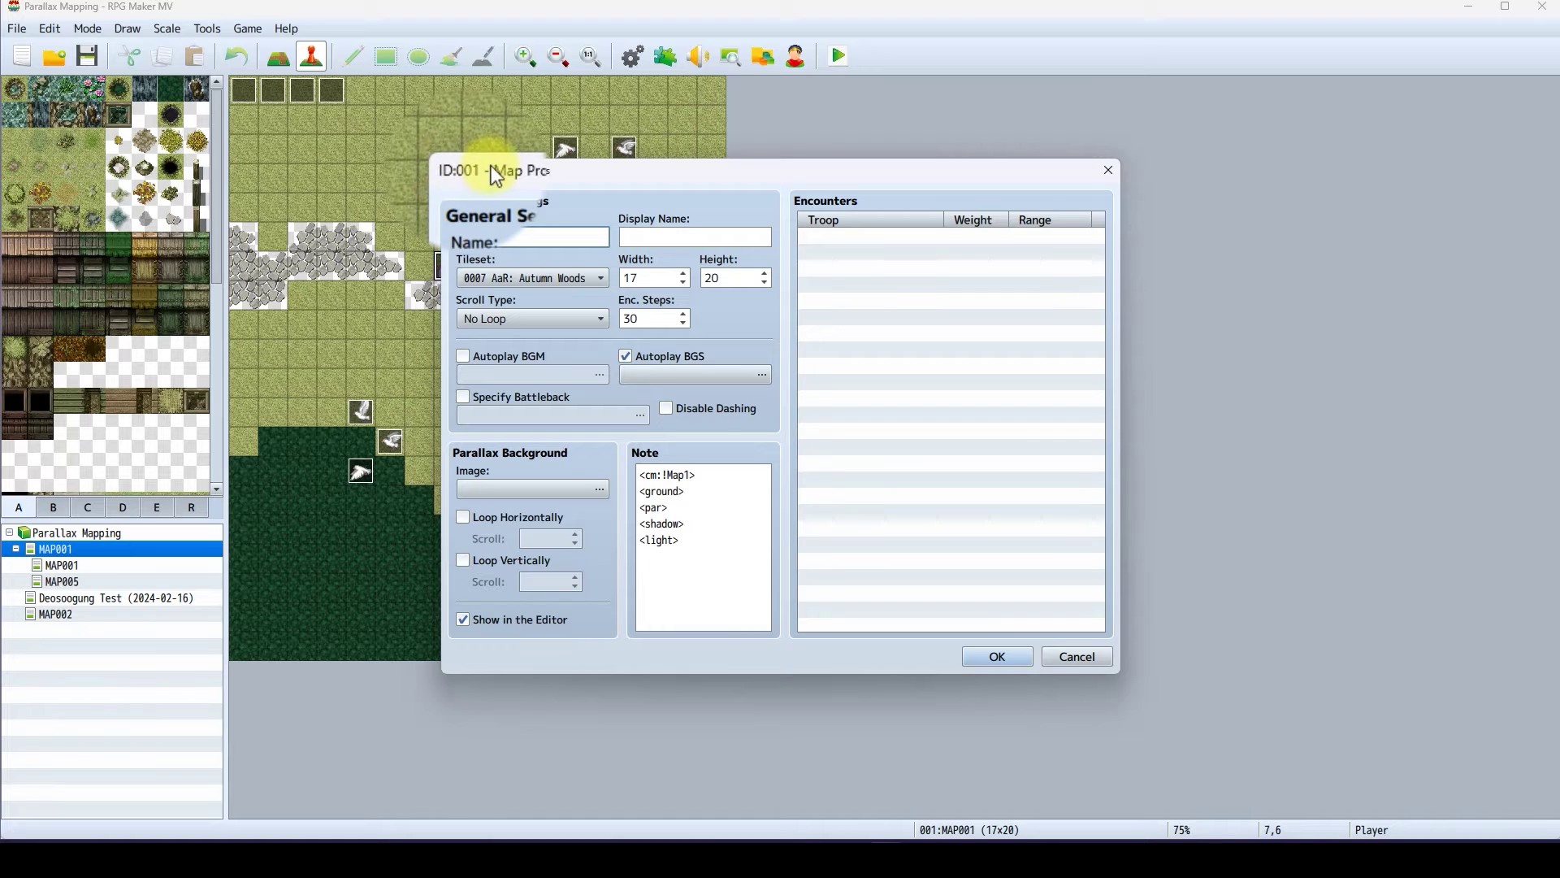
Close the map properties and examine the images in the grounds and pars folders of ★overlays, then minimize the file window
left_click(994, 660)
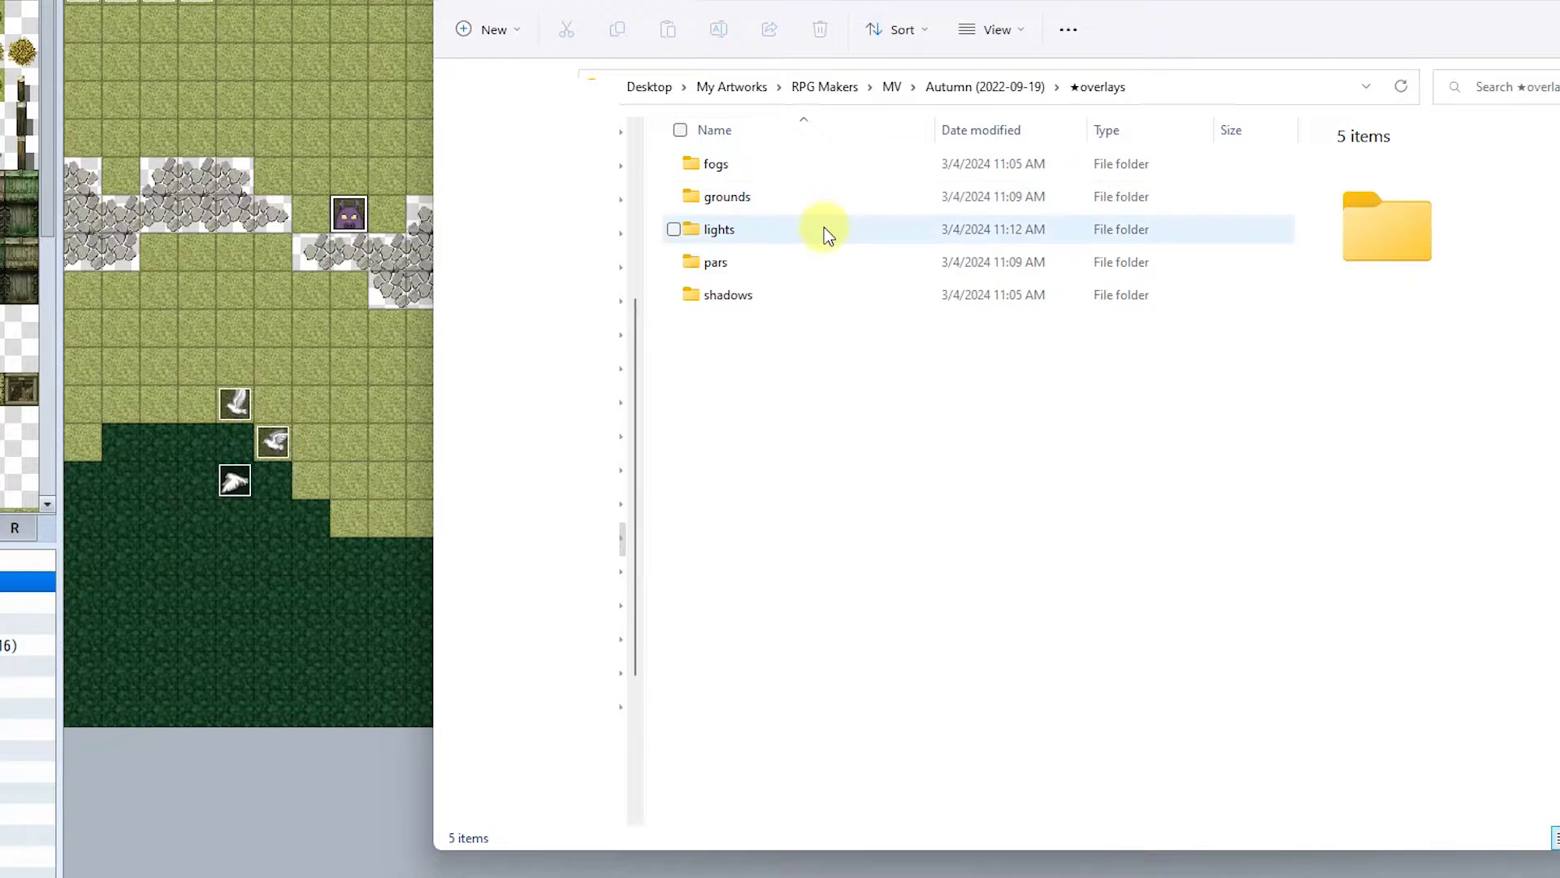
left_click(811, 276)
left_click(809, 247)
double_click(817, 183)
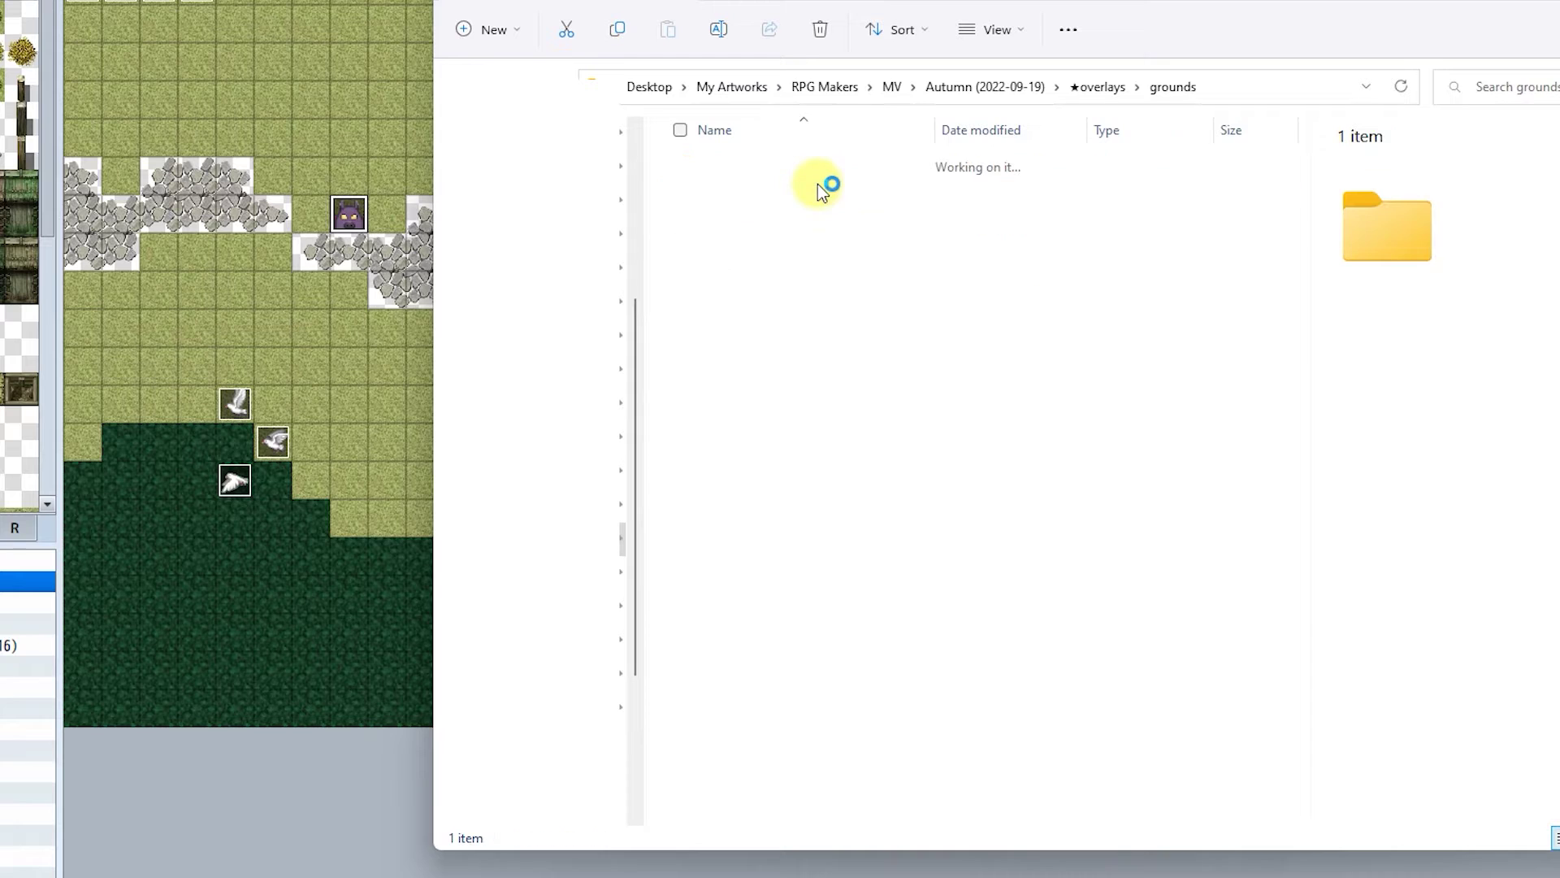
left_click(740, 201)
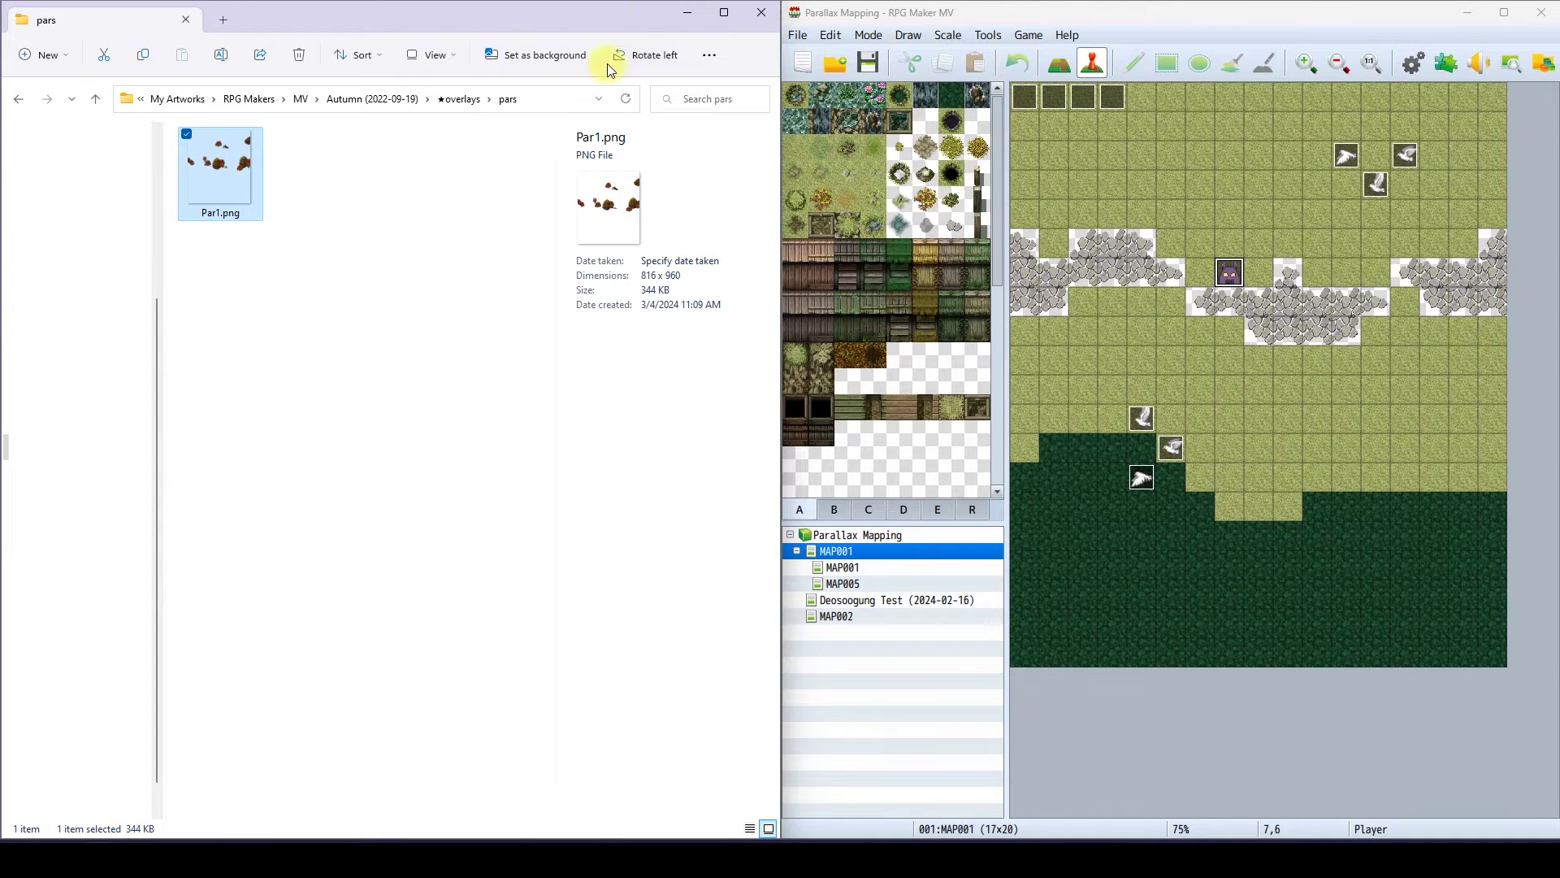
left_click(455, 99)
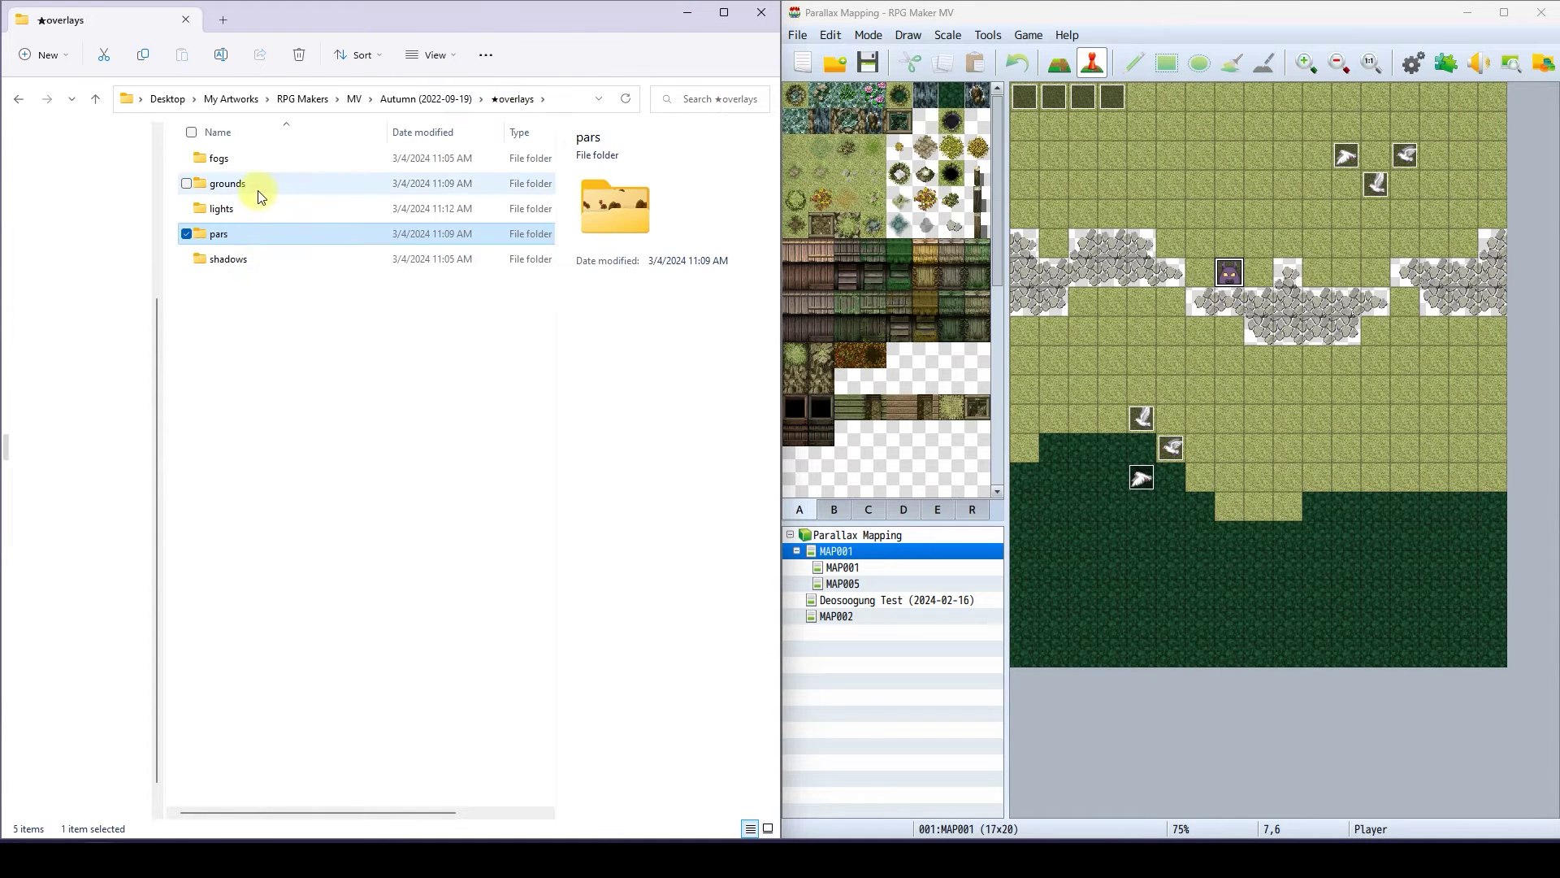
left_click(690, 12)
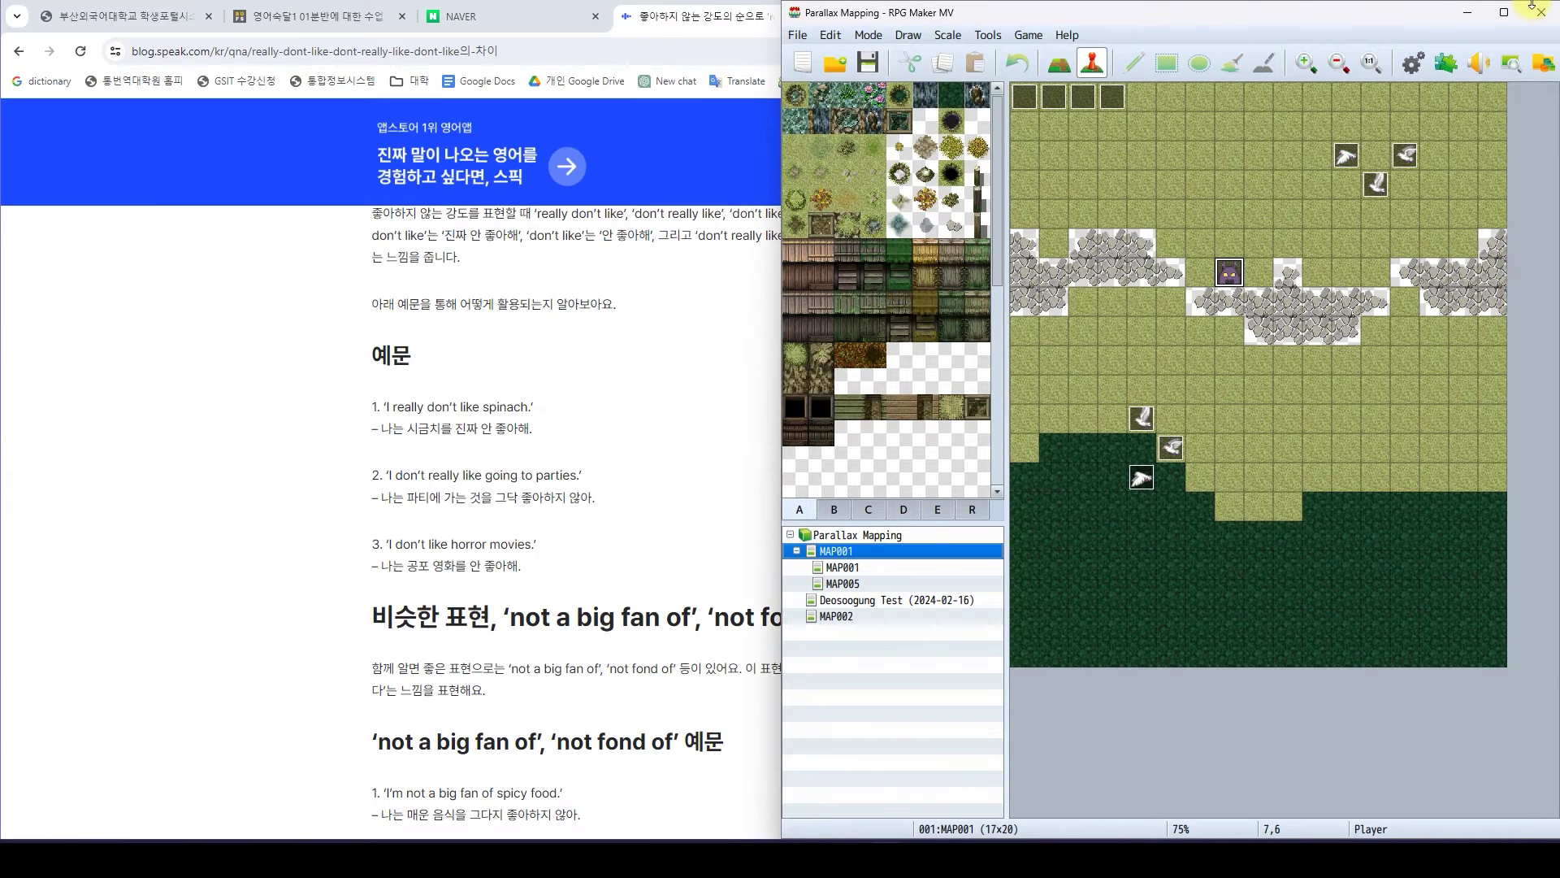
Maximize RPG Maker MV and set the OrangeOverlay plugin's Ground Layer Filename parameter to g
left_click(1504, 12)
left_click(668, 59)
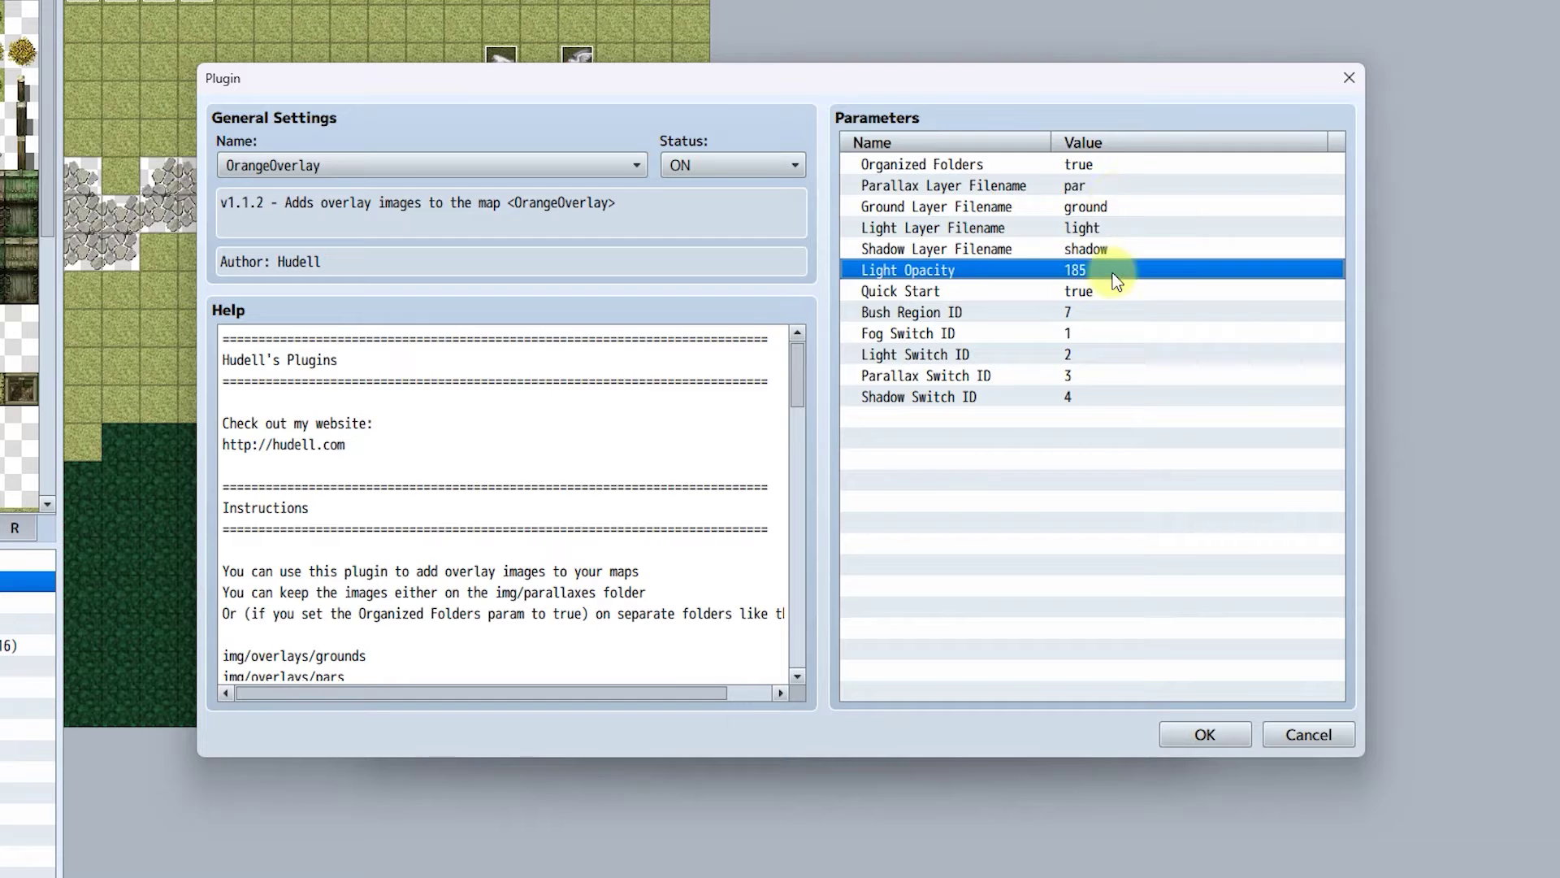
left_click(1114, 182)
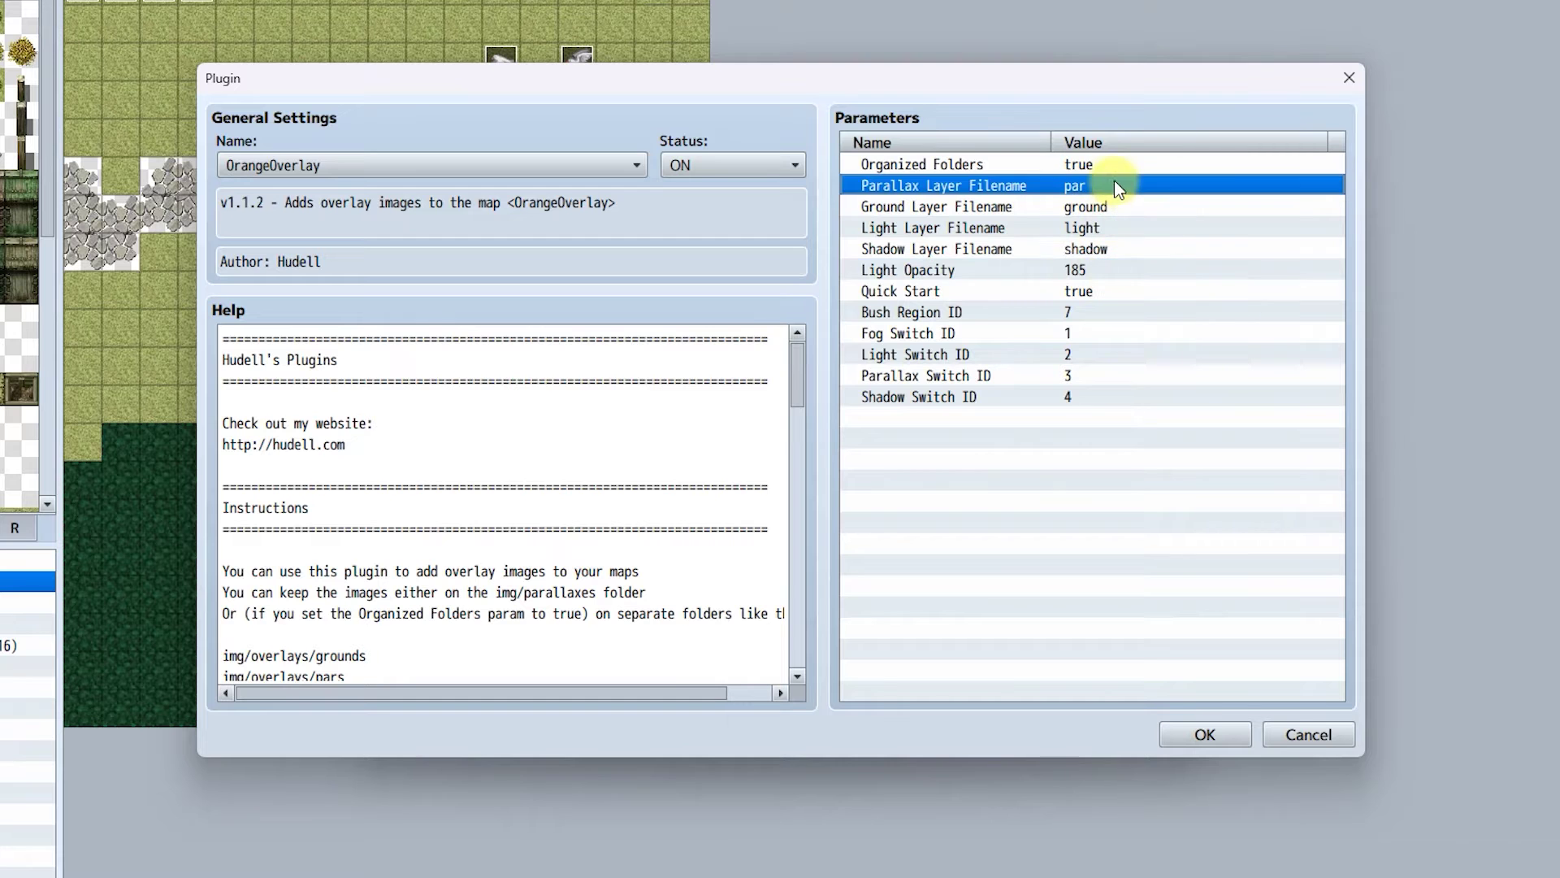
left_click(1110, 250)
left_click(1093, 185)
left_click(1097, 221)
left_click(1104, 208)
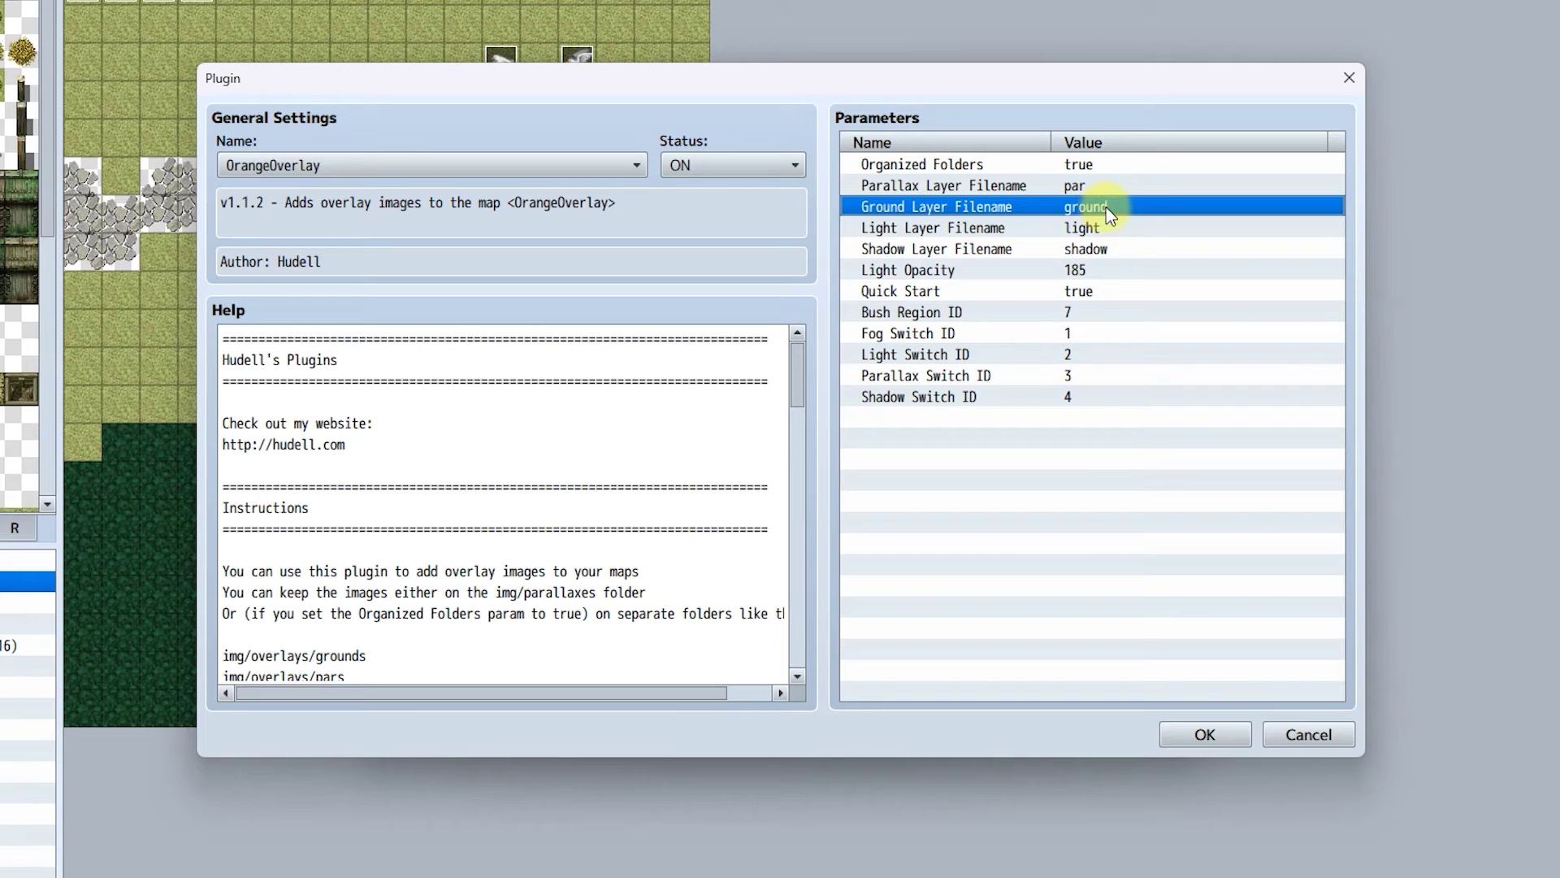
double_click(1104, 206)
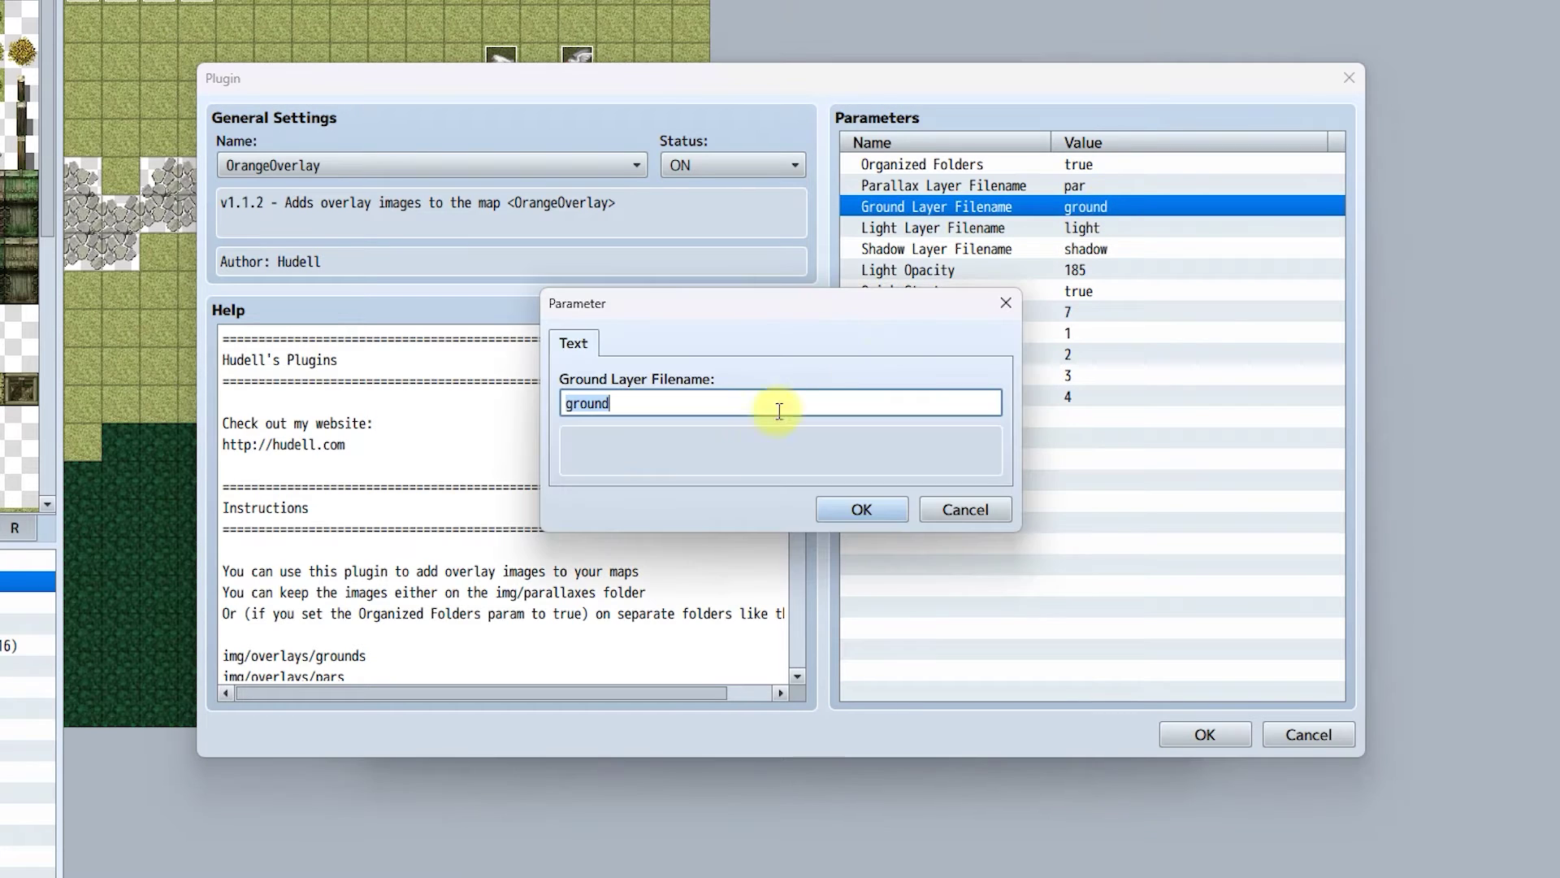
left_click(693, 400)
left_click(892, 521)
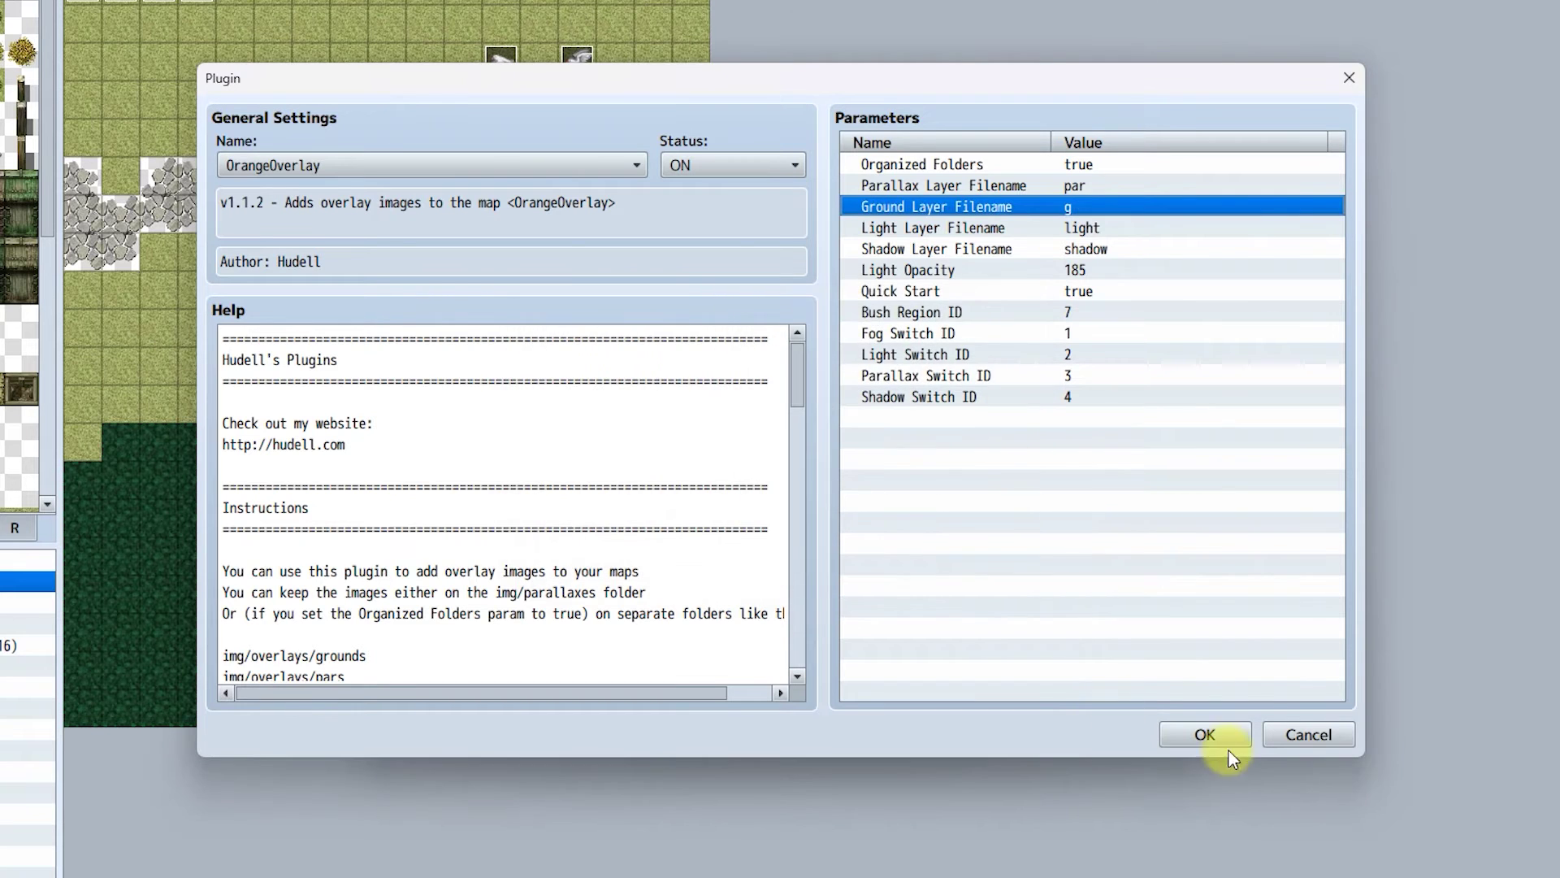
left_click(1229, 738)
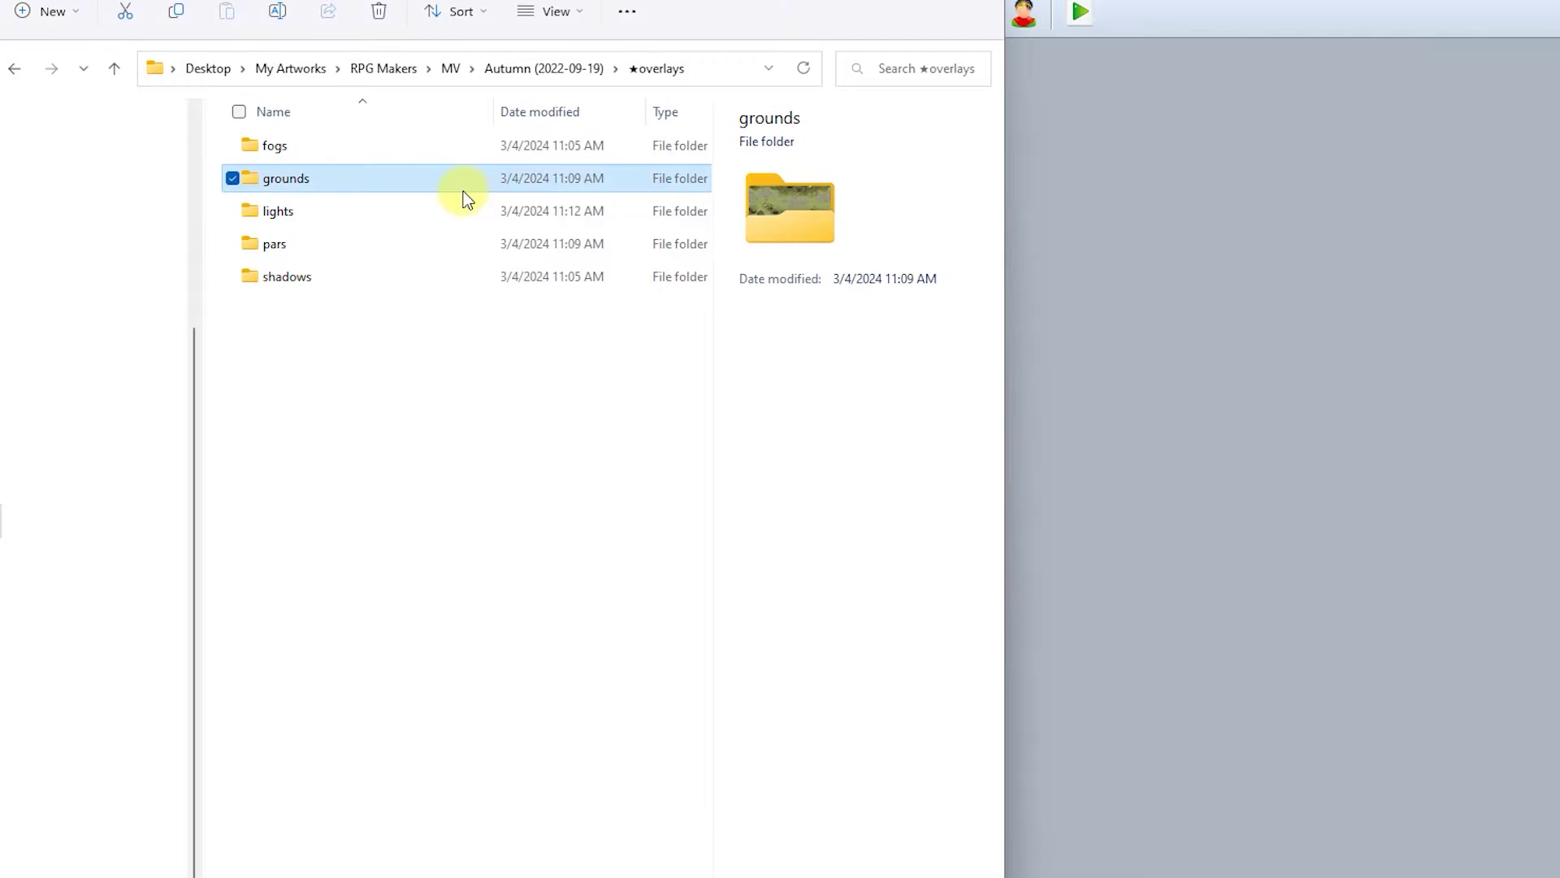
Rename Ground1.png in the grounds folder of ★overlays as g1.png
double_click(462, 188)
left_click(288, 165)
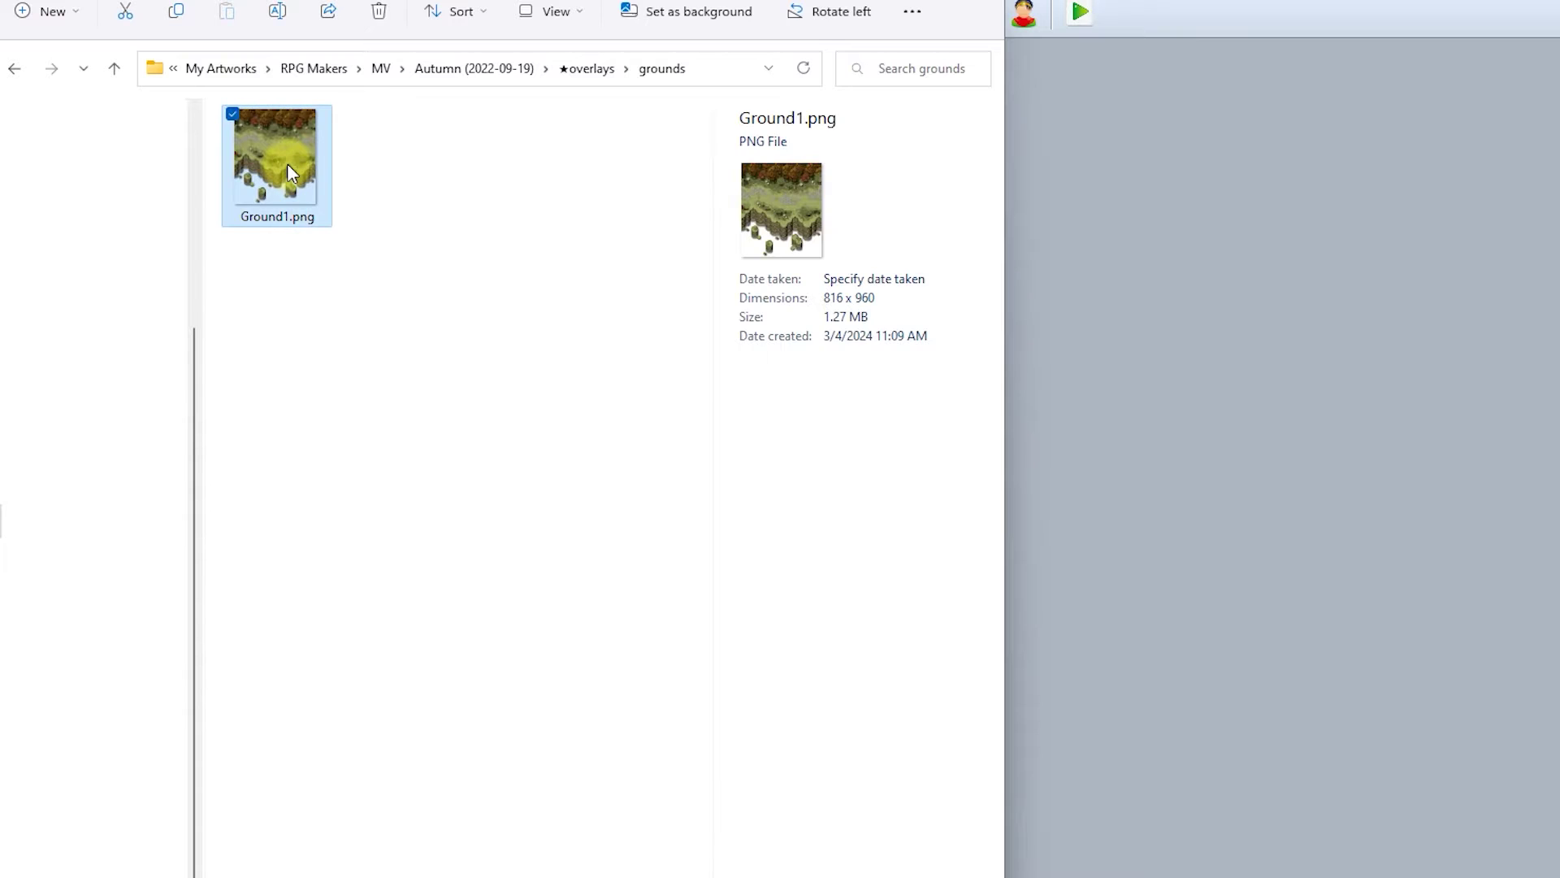
key("F2")
key("Home")
key("shift+Right")
key("shift+Right")
key("shift+Right")
key("shift+Right")
key("shift+Right")
key("shift+Right")
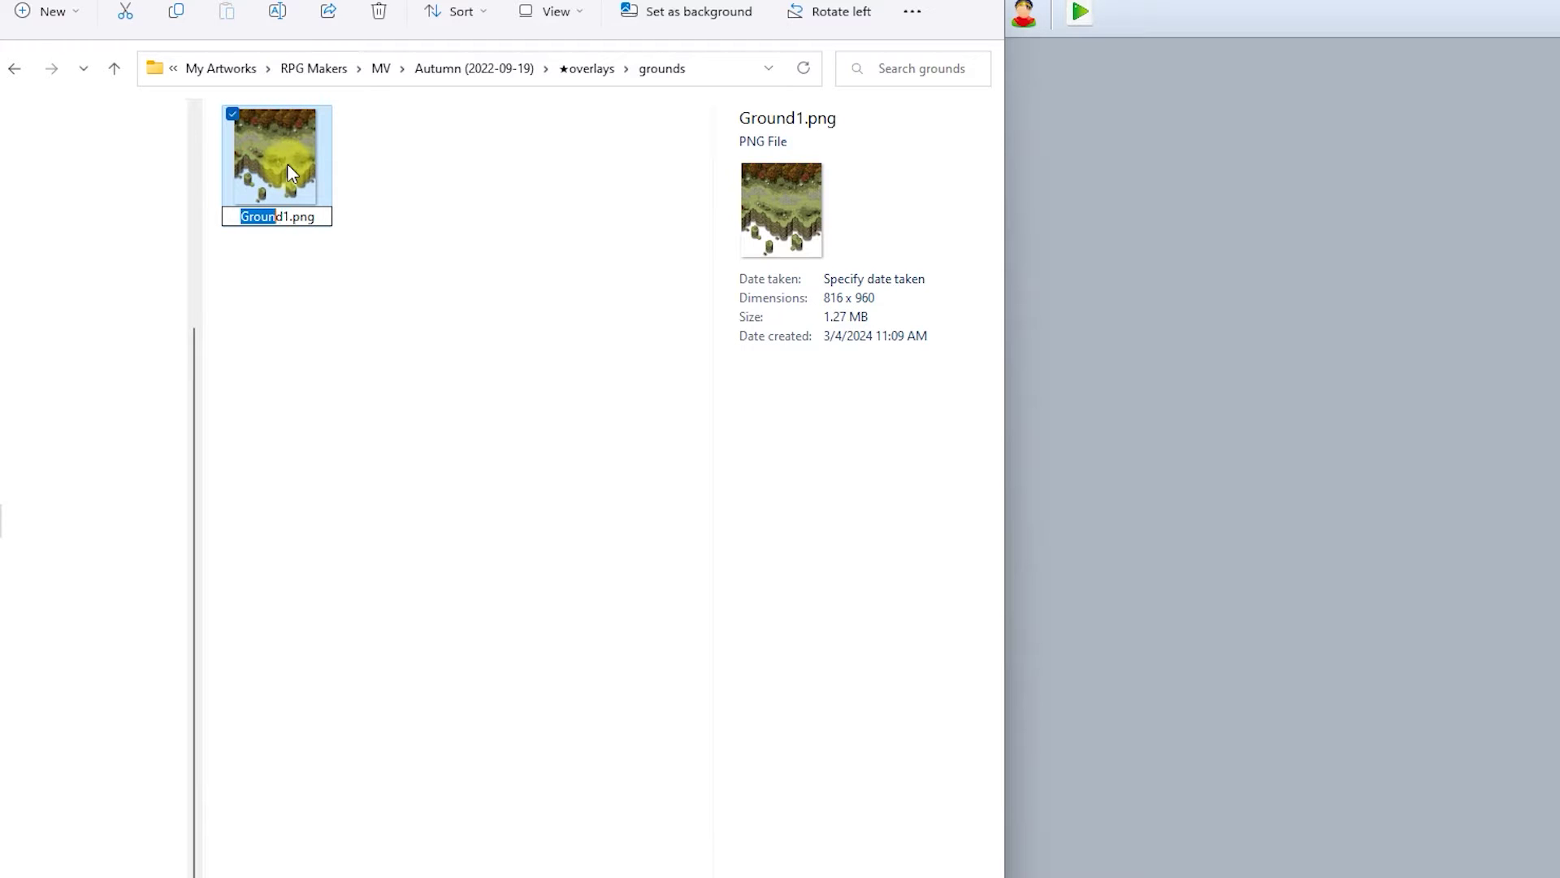
type("g")
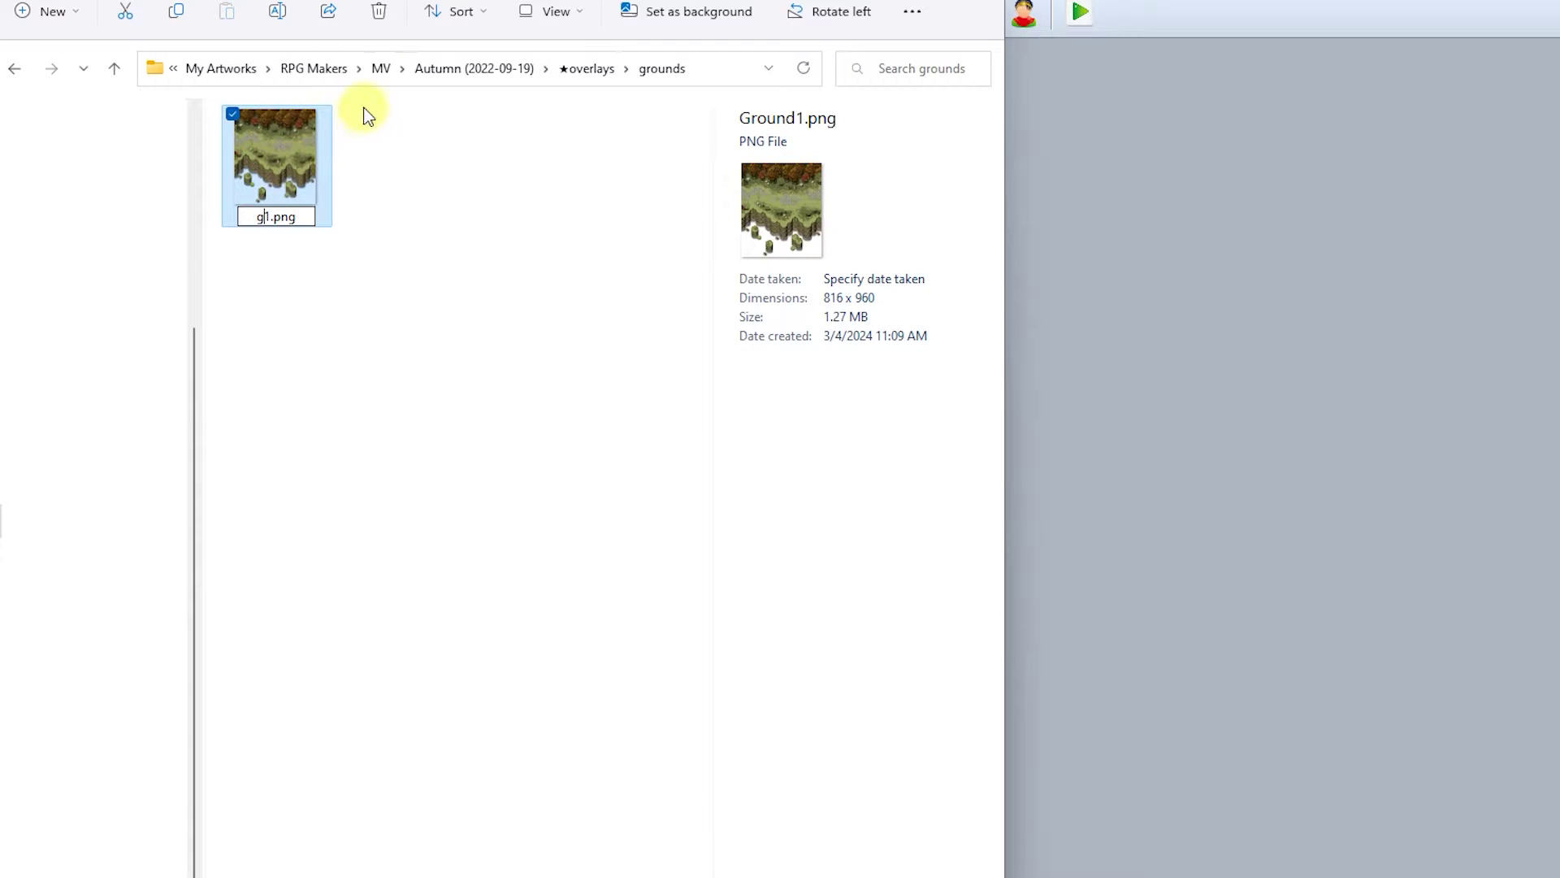
key("Return")
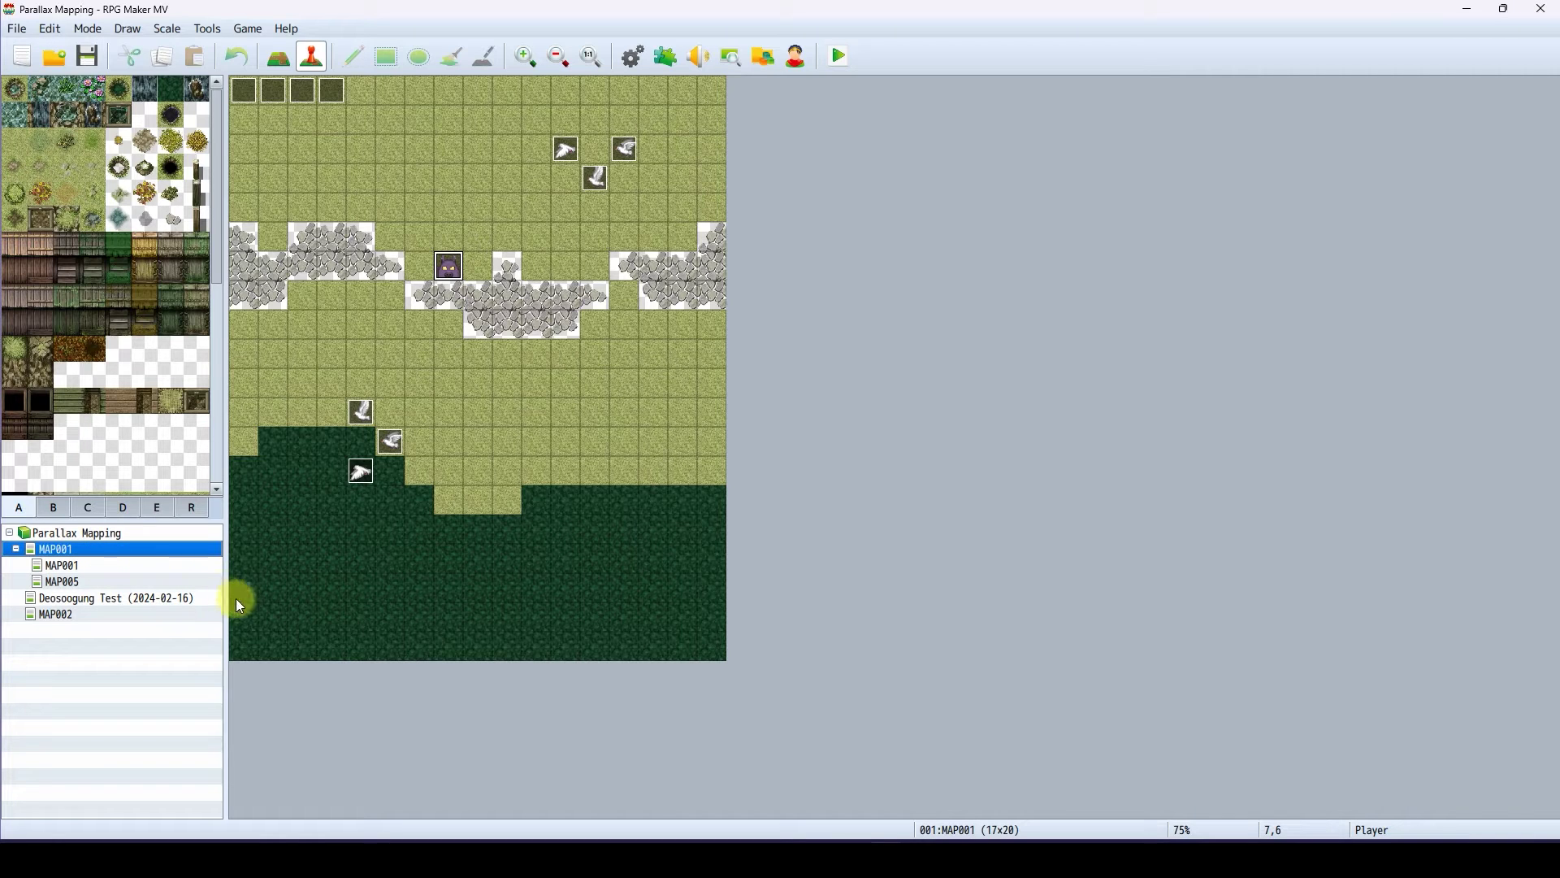
Replace the overlay tags below <cm:!Map1> in the parent MAP001's note with the single tag <g>
key("space")
left_click(738, 557)
left_click(738, 558)
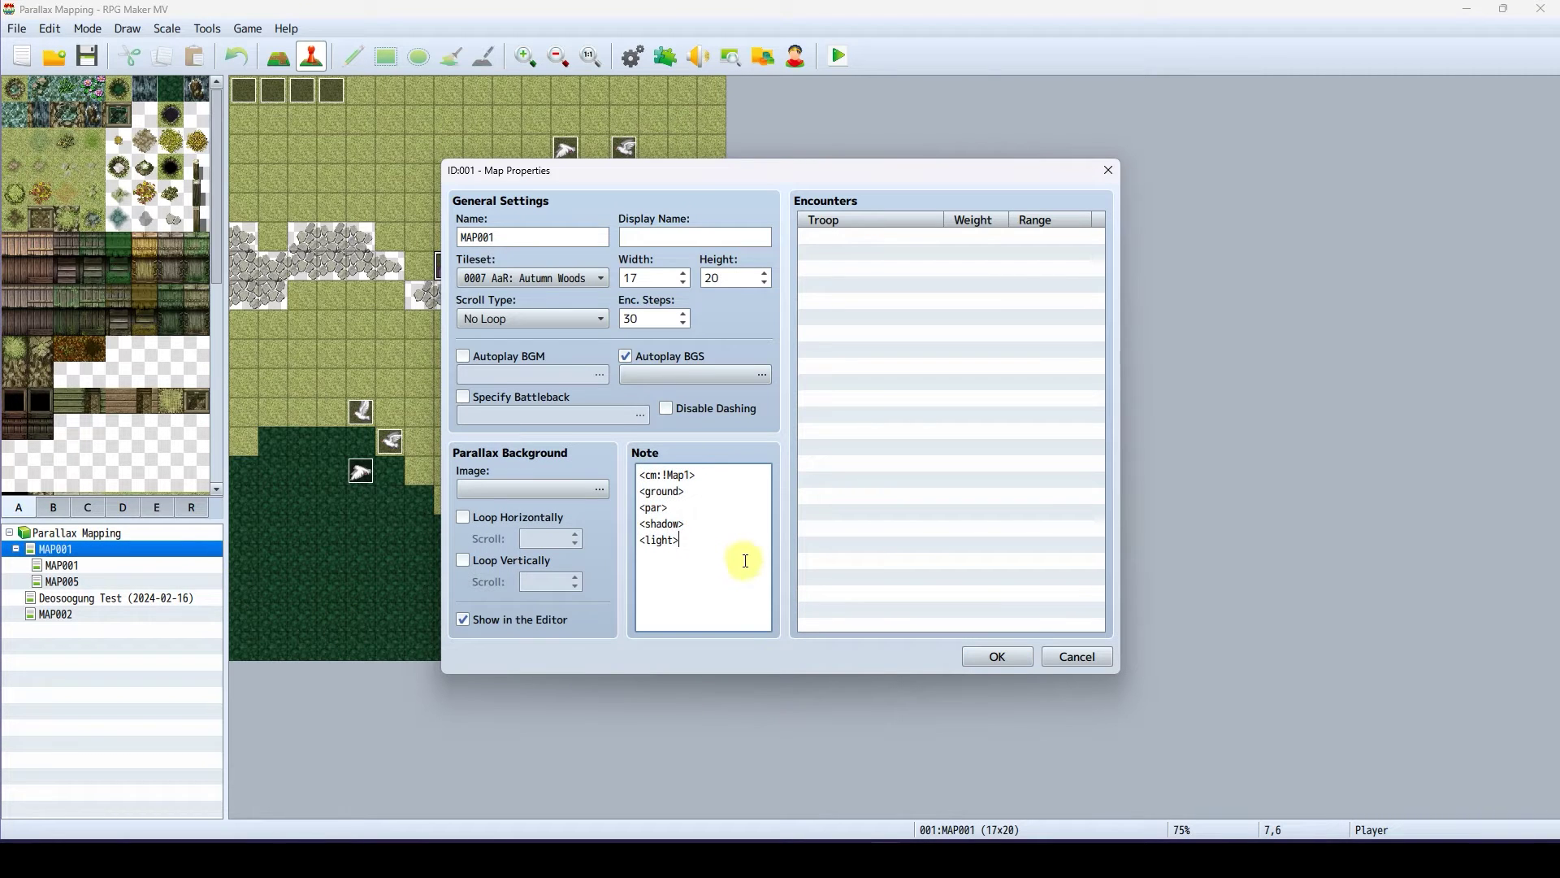
left_click_drag(744, 564, 595, 503)
key("BackSpace")
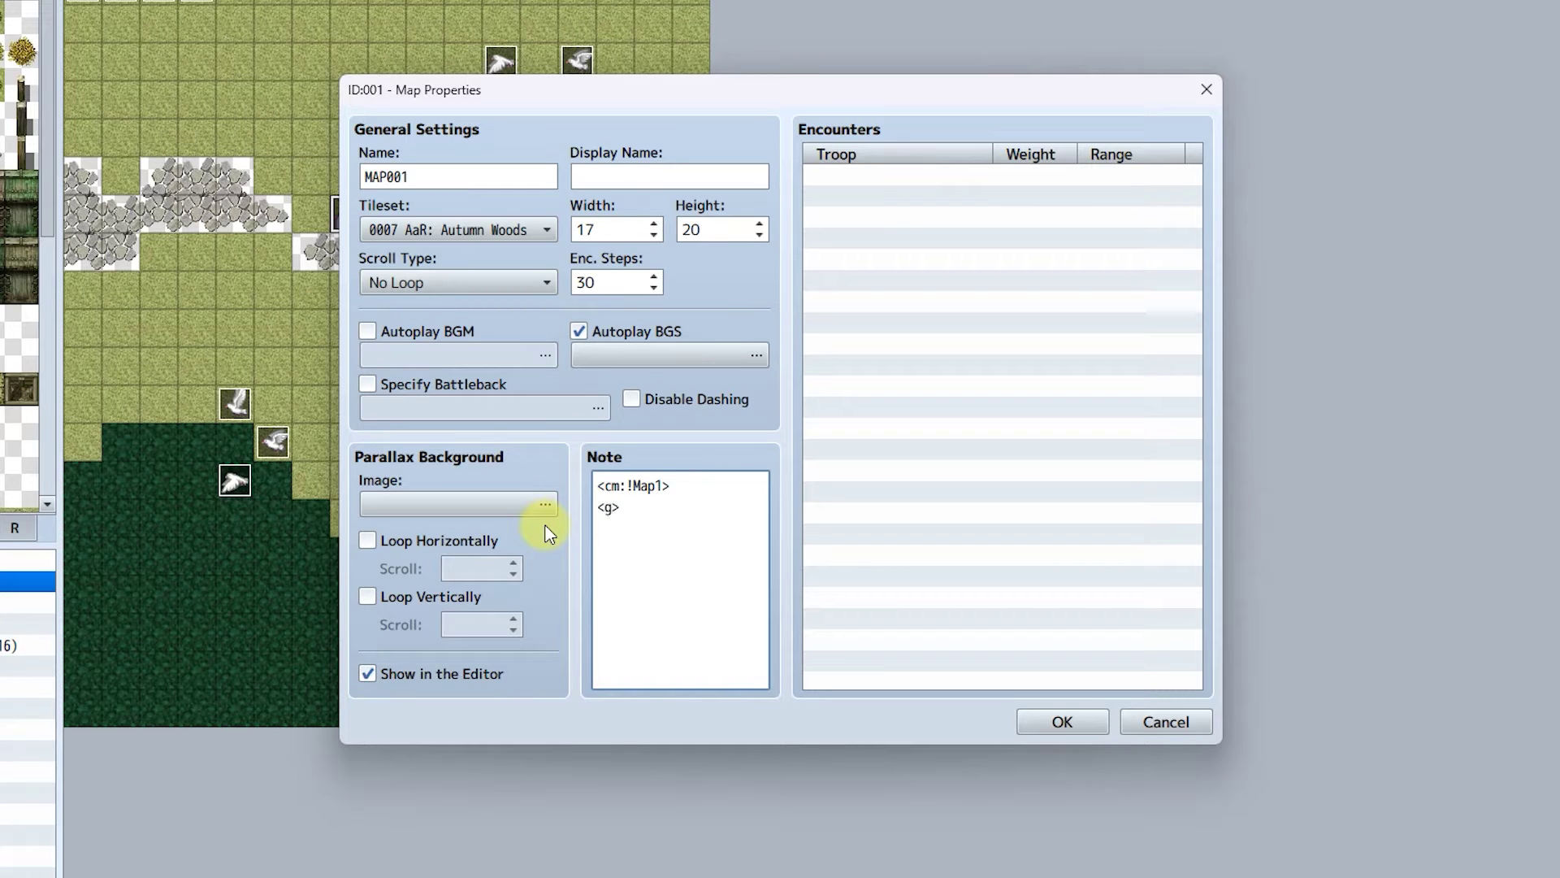
left_click(1036, 721)
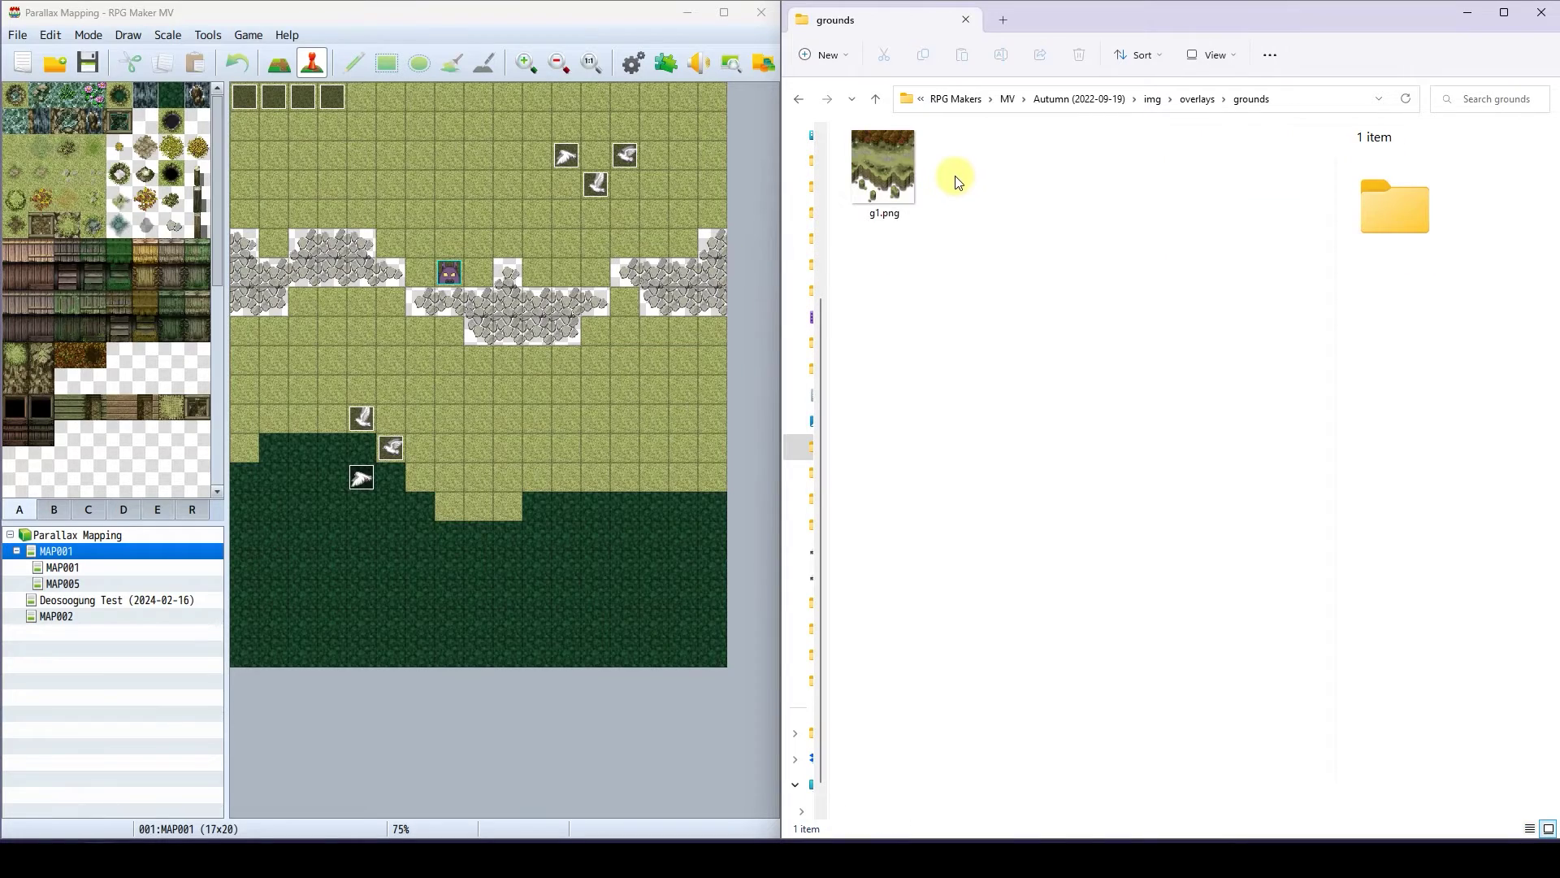
Examine the images in the grounds, lights, pars and shadows folders of img/overlays, returning to overlays
key("alt+Up")
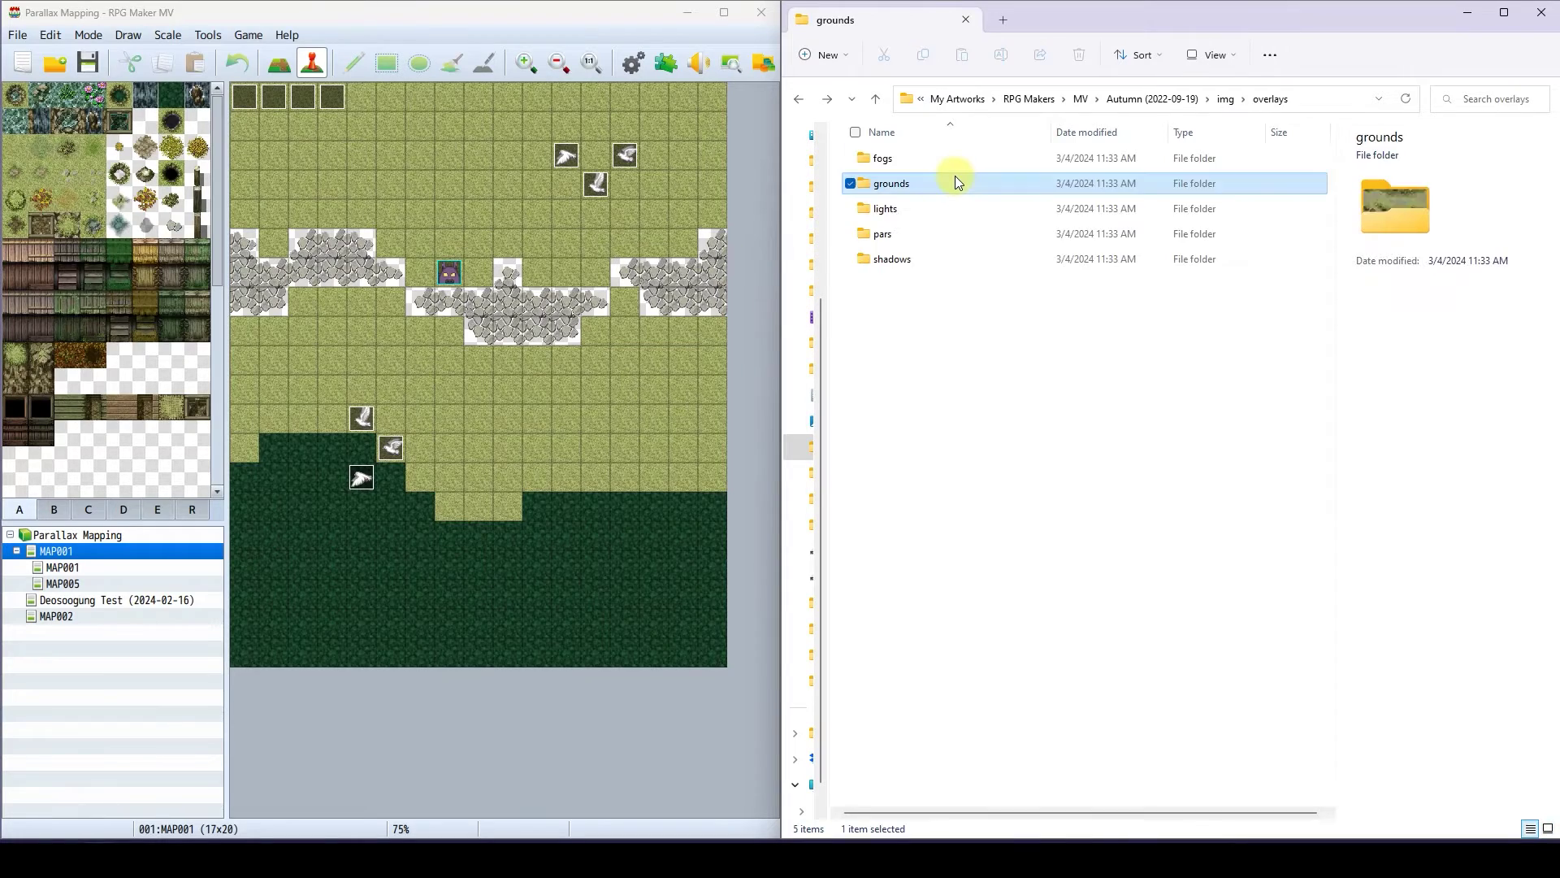
key("Down")
key("Return")
key("alt+Up")
key("Down")
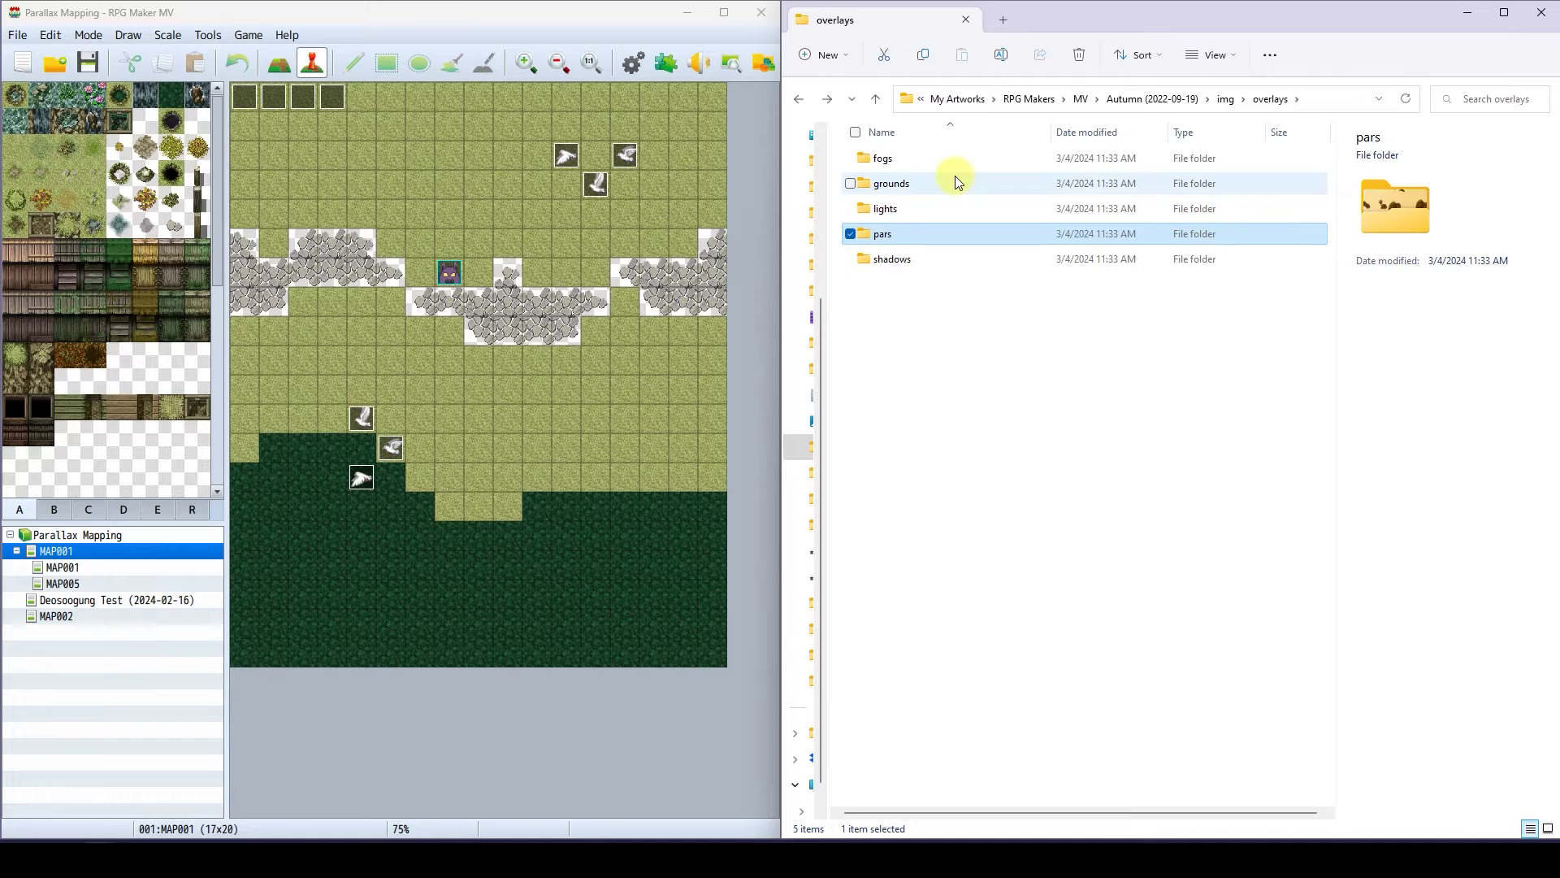
key("Return")
key("alt+Up")
key("Down")
key("Return")
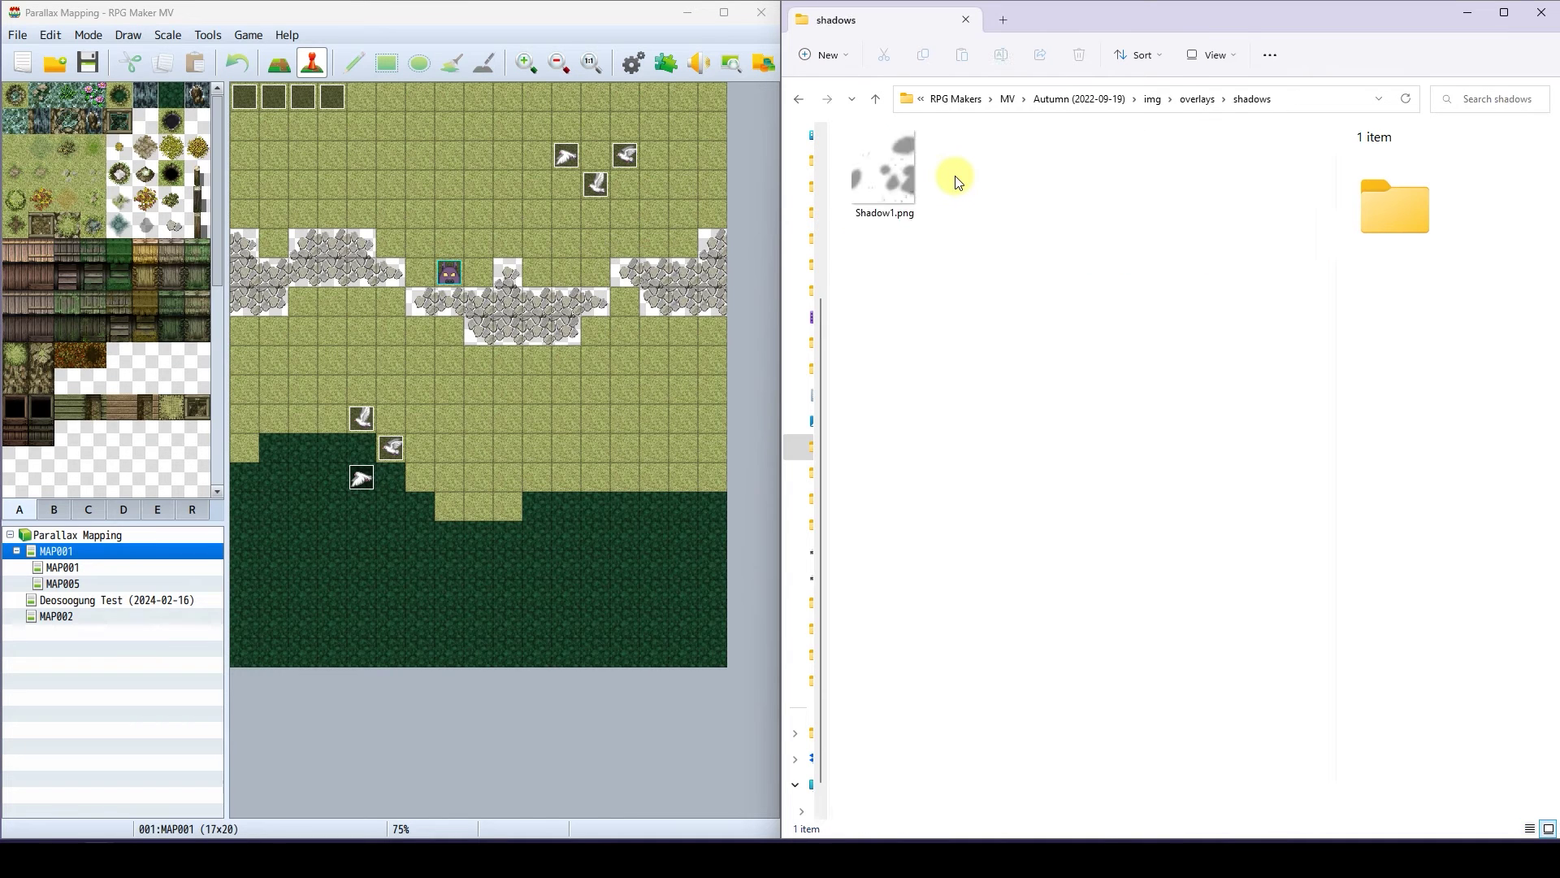
key("alt+Up")
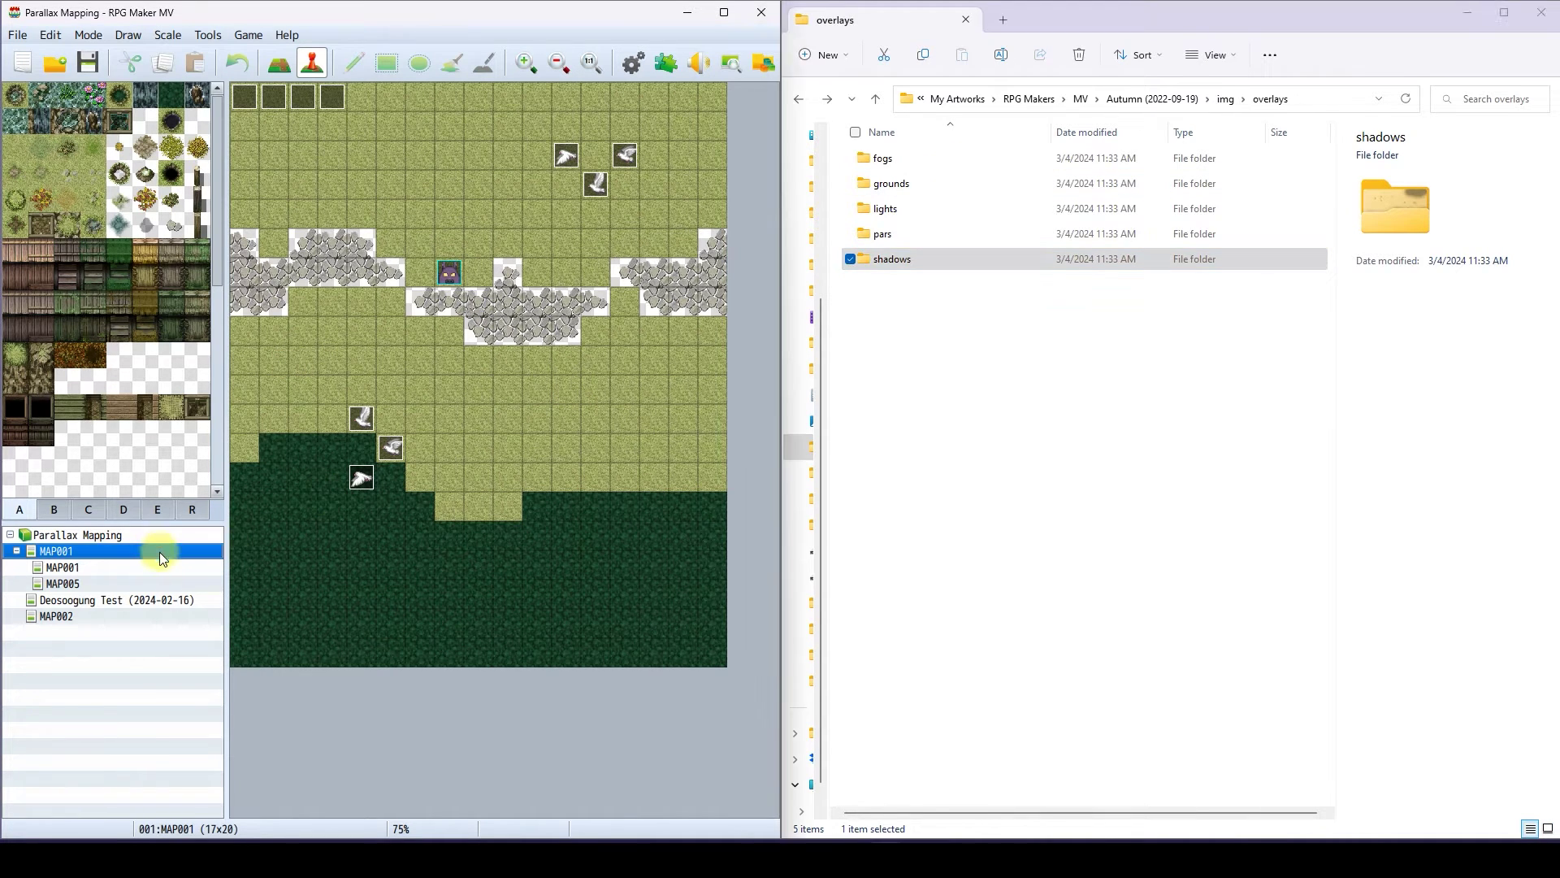
List <ground>, <par>, <light> and <shadow> below <cm:!Map1> in the parent MAP001's note and apply the map properties
double_click(199, 551)
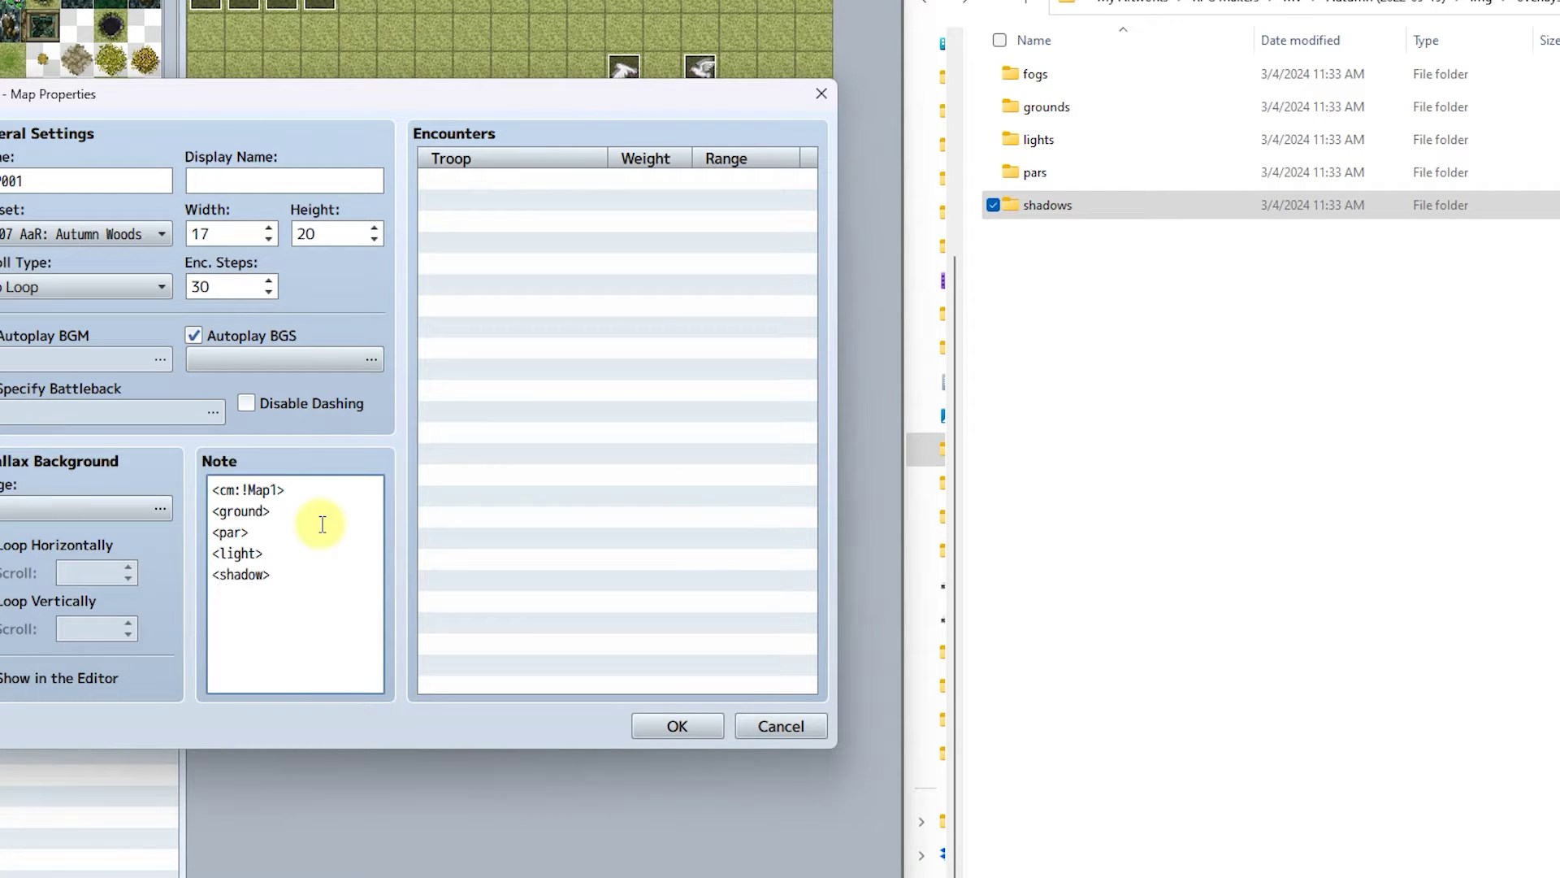
left_click_drag(322, 524, 219, 679)
left_click(324, 568)
left_click_drag(314, 592, 180, 516)
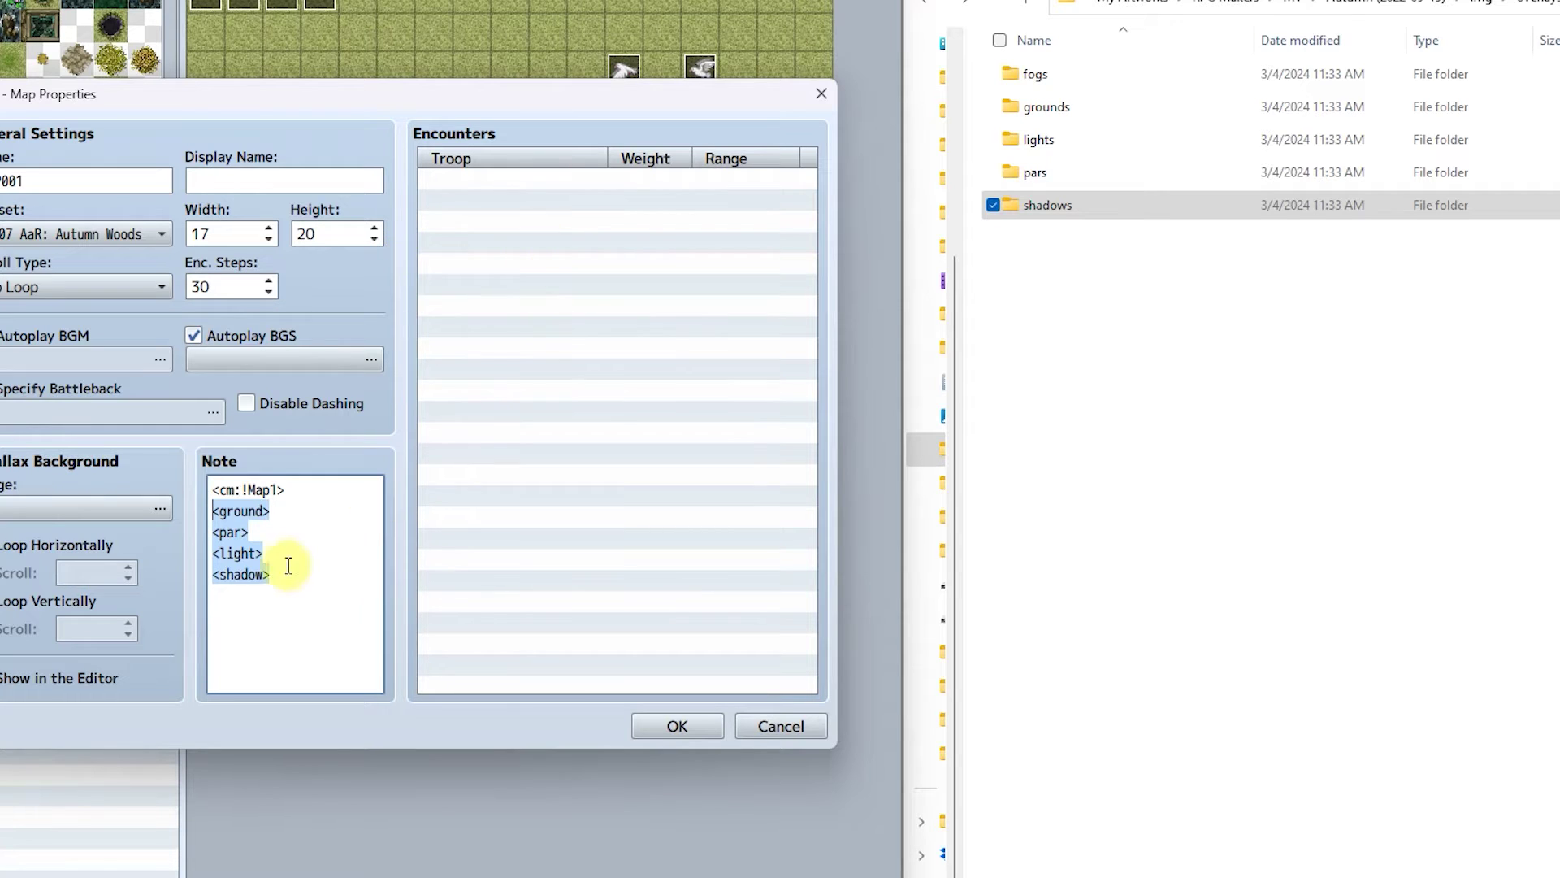
left_click(320, 585)
left_click_drag(320, 585, 175, 513)
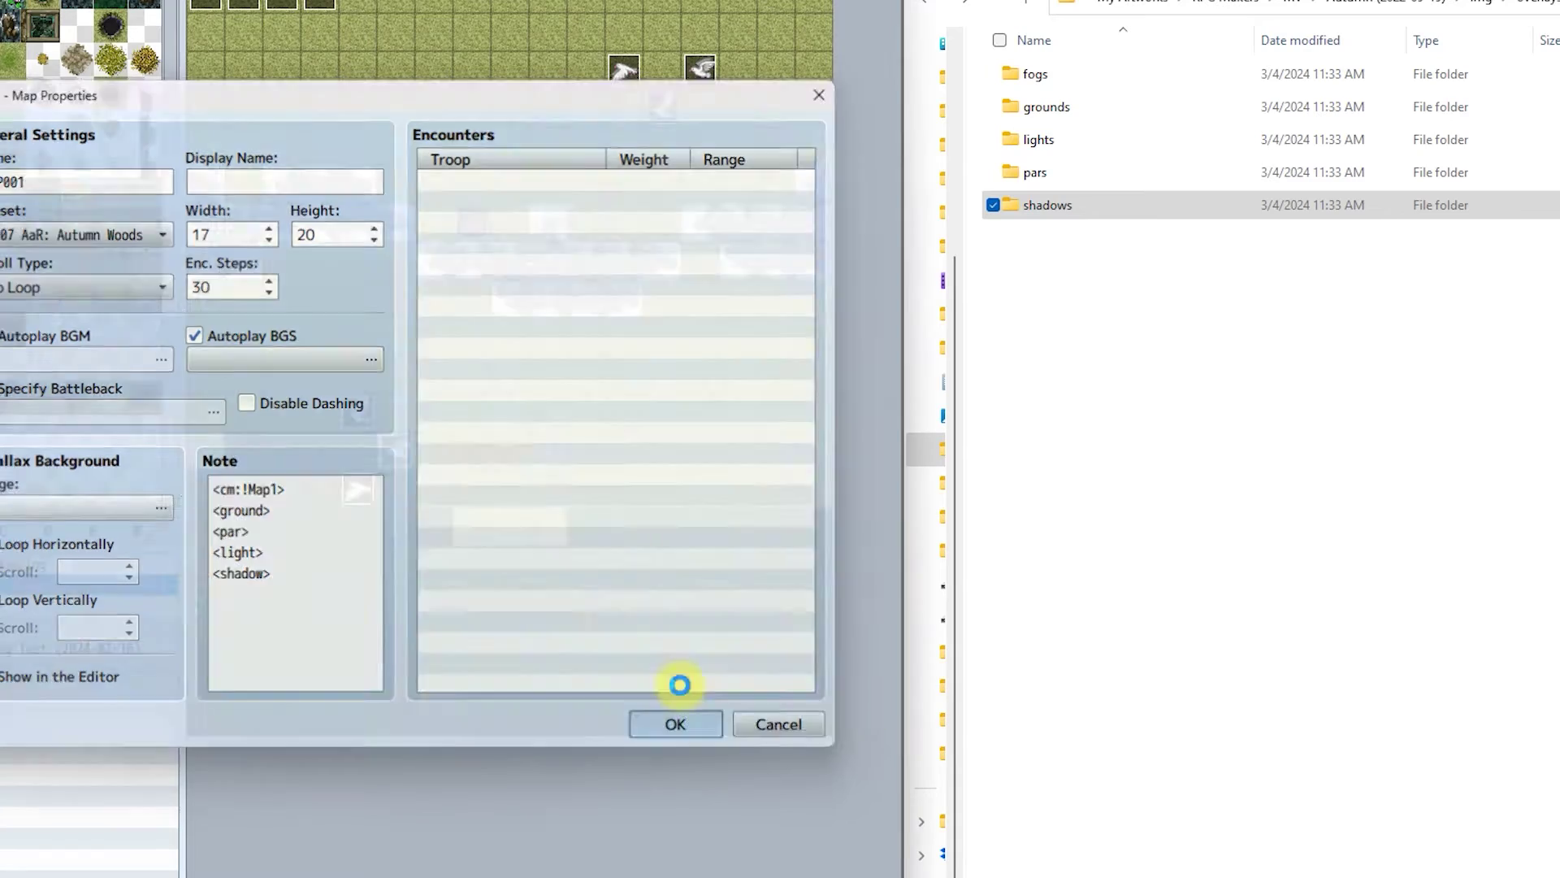
left_click(677, 725)
Maximize the RPG Maker MV editor, playtest the map to check its overlays, and close the game window
left_click(724, 13)
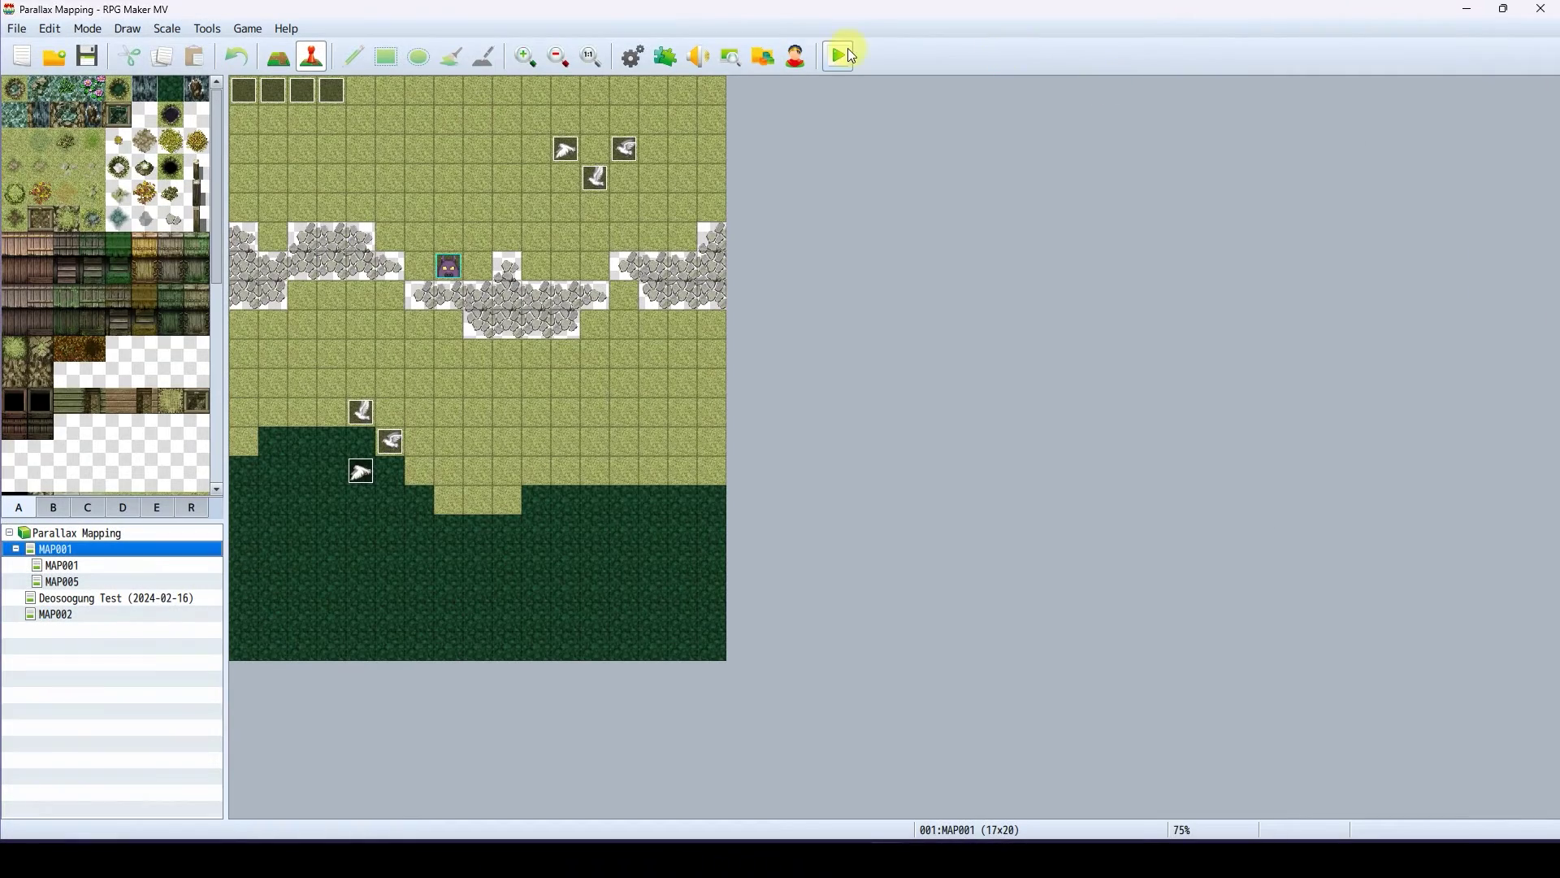
left_click(839, 55)
left_click(715, 453)
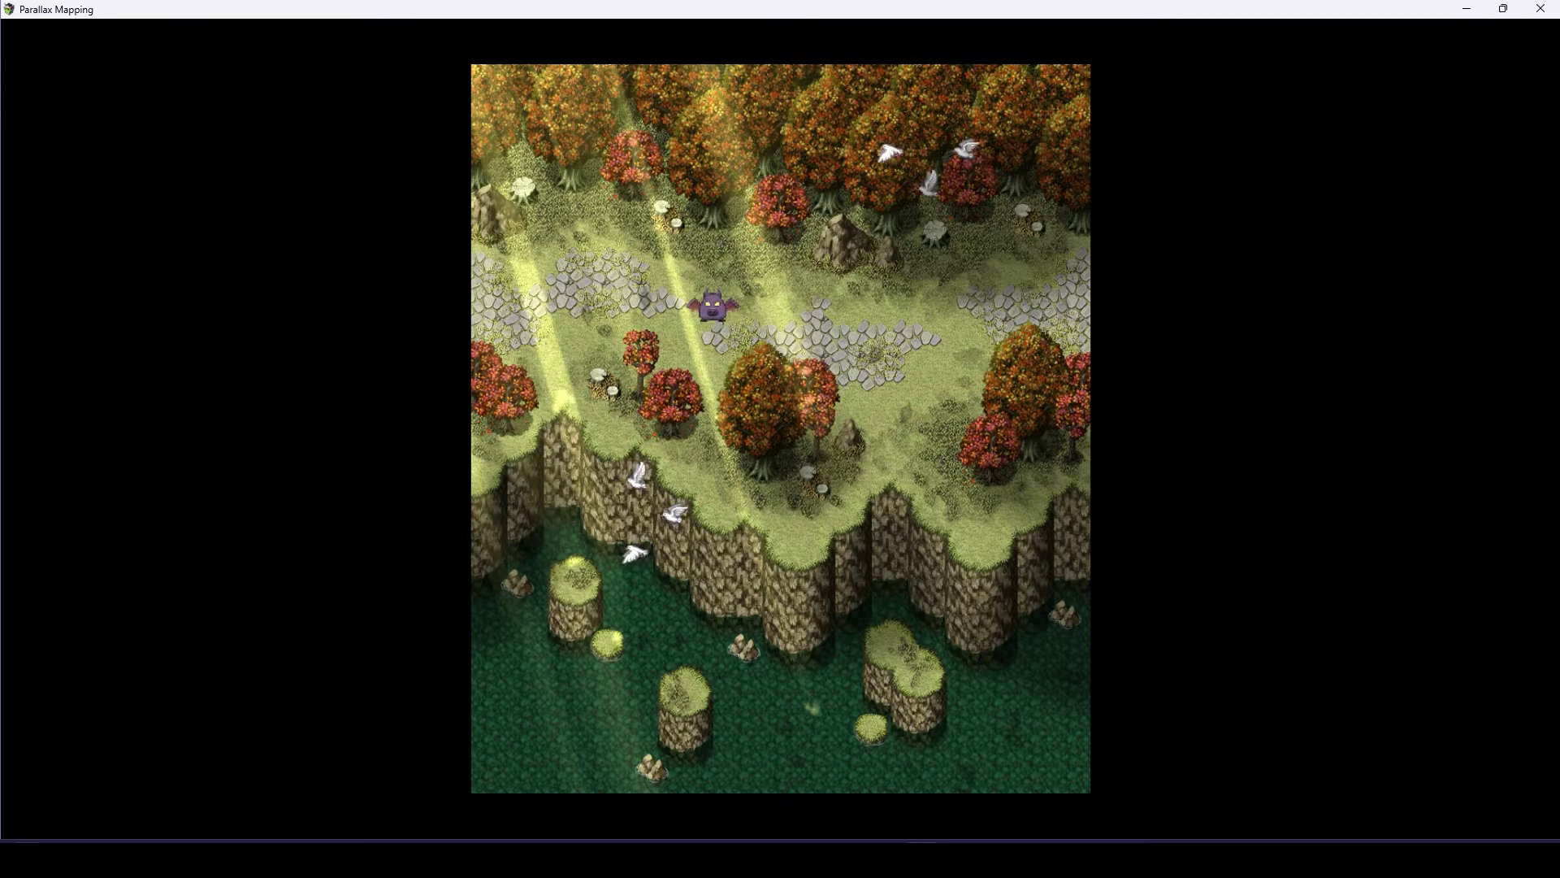
left_click(1541, 8)
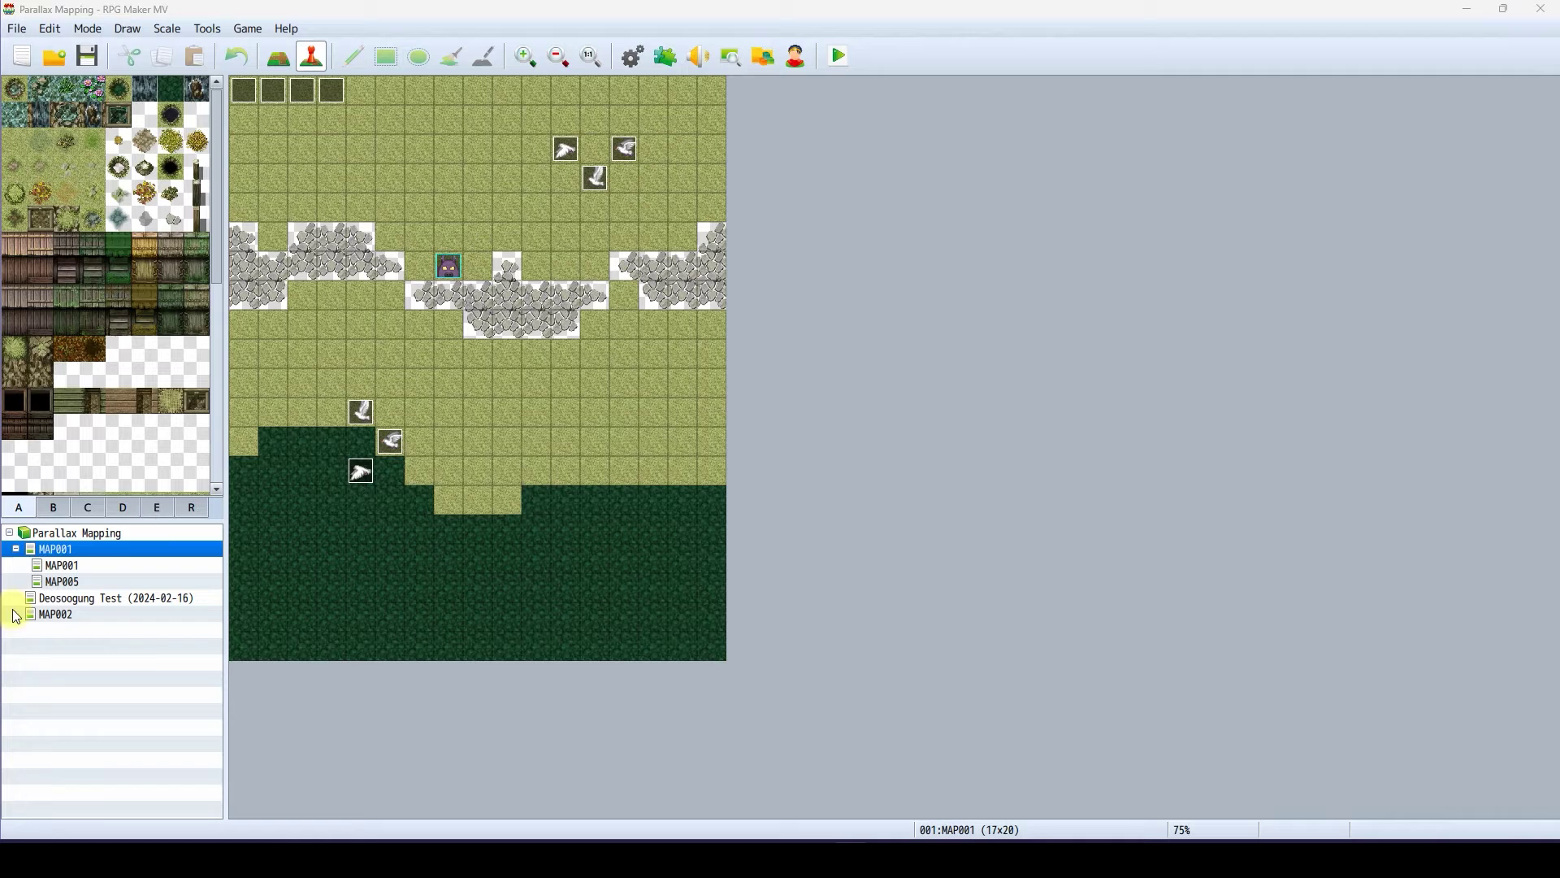
Replace the four overlay tags in the parent MAP001's note with <all>, then playtest the map and close the game
double_click(114, 549)
left_click_drag(661, 565, 627, 510)
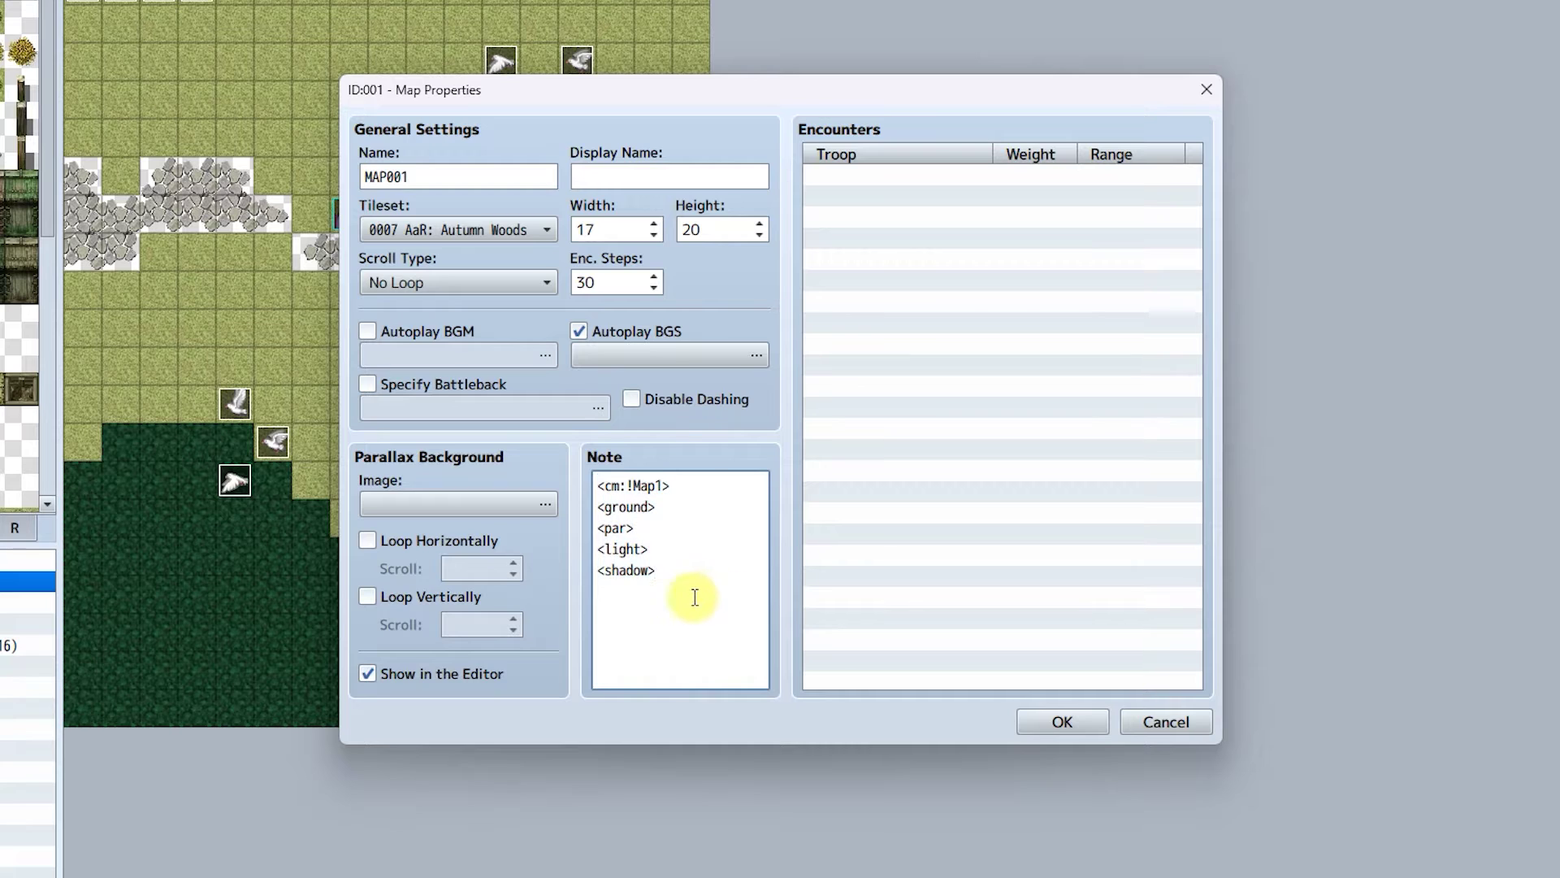
left_click_drag(696, 595, 582, 504)
key("Delete")
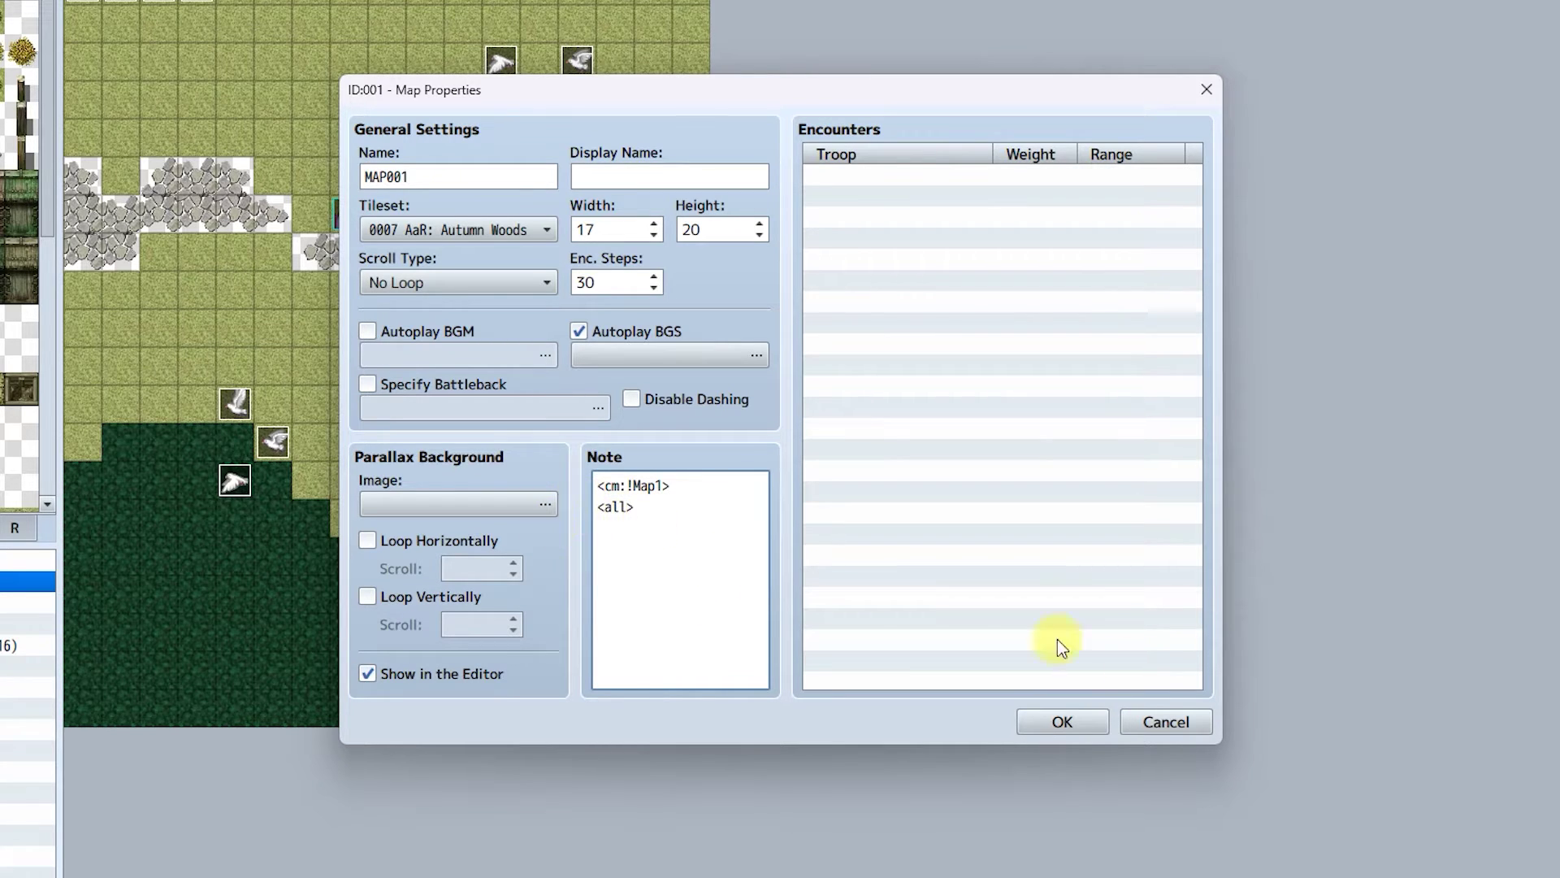
left_click(1090, 721)
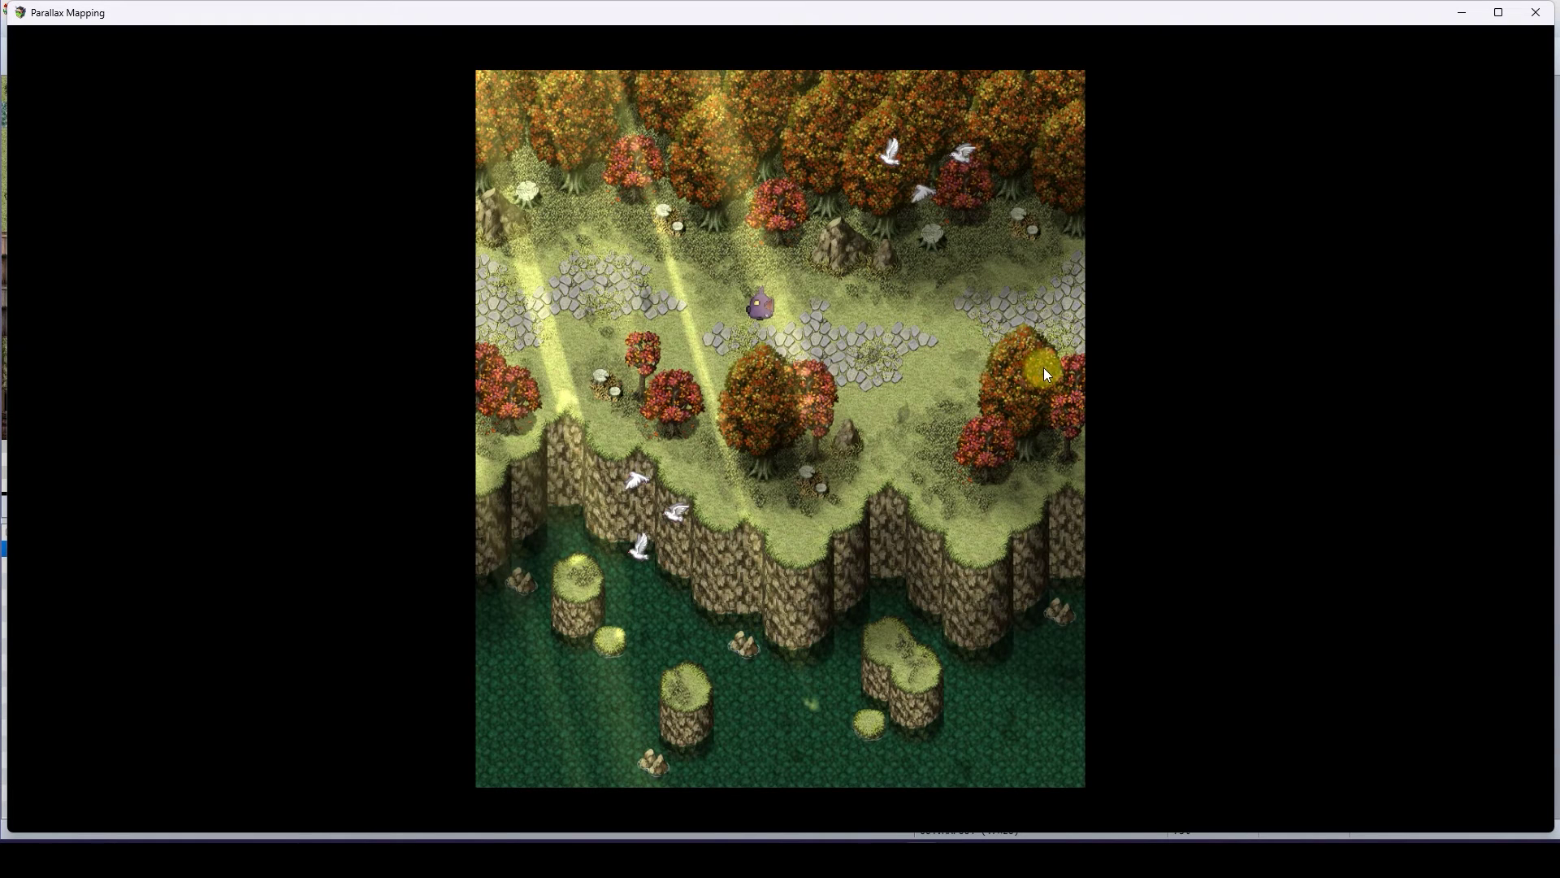
left_click(1536, 13)
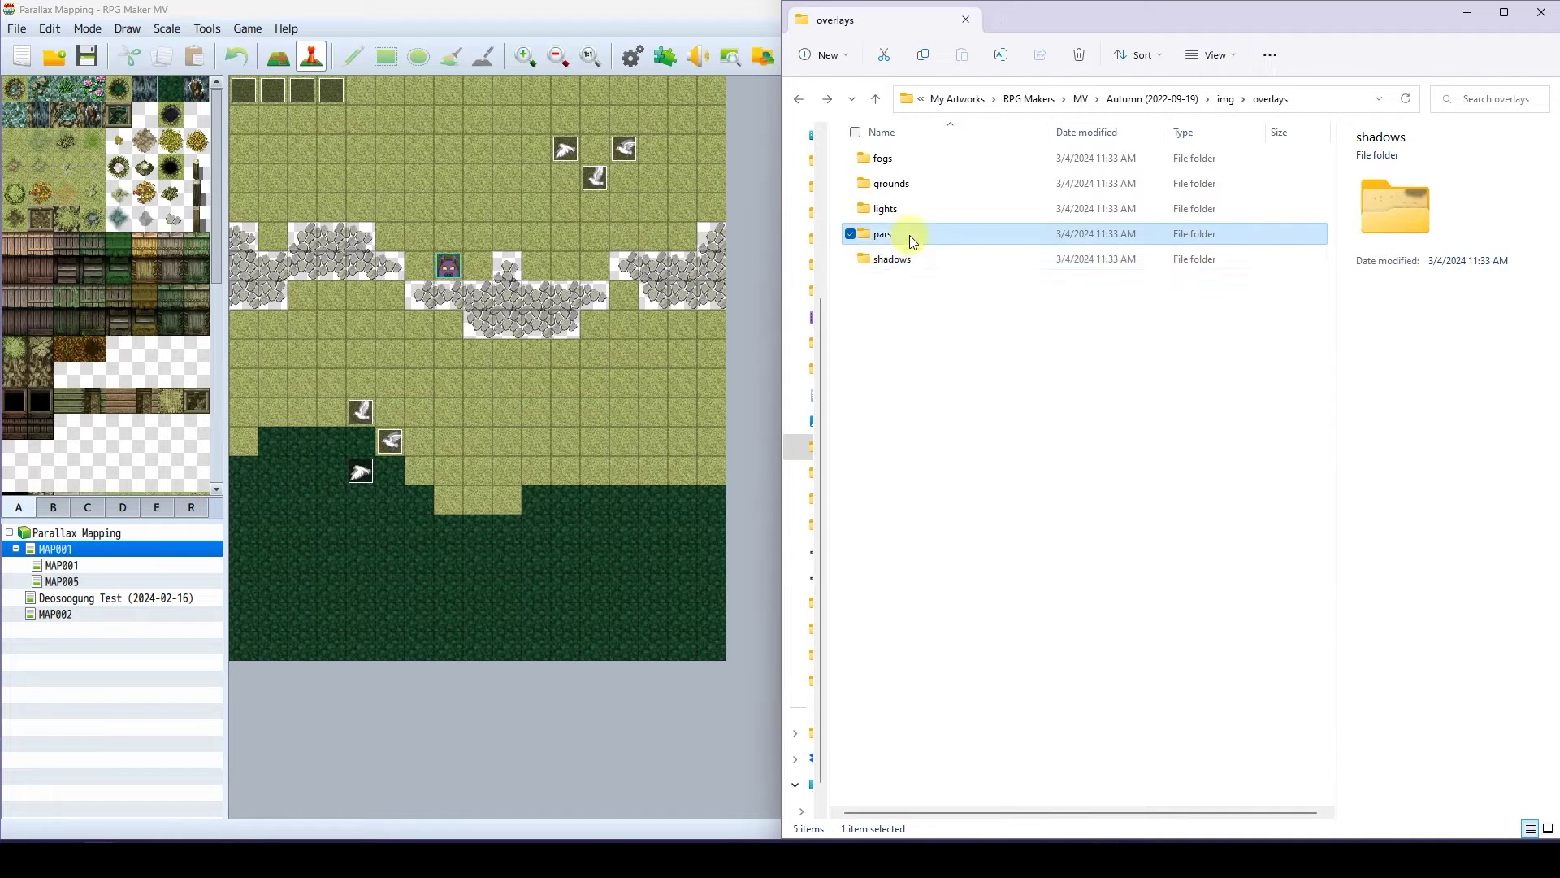
Move Par1.png from the pars folder up into the img/overlays folder
double_click(909, 236)
left_click(904, 179)
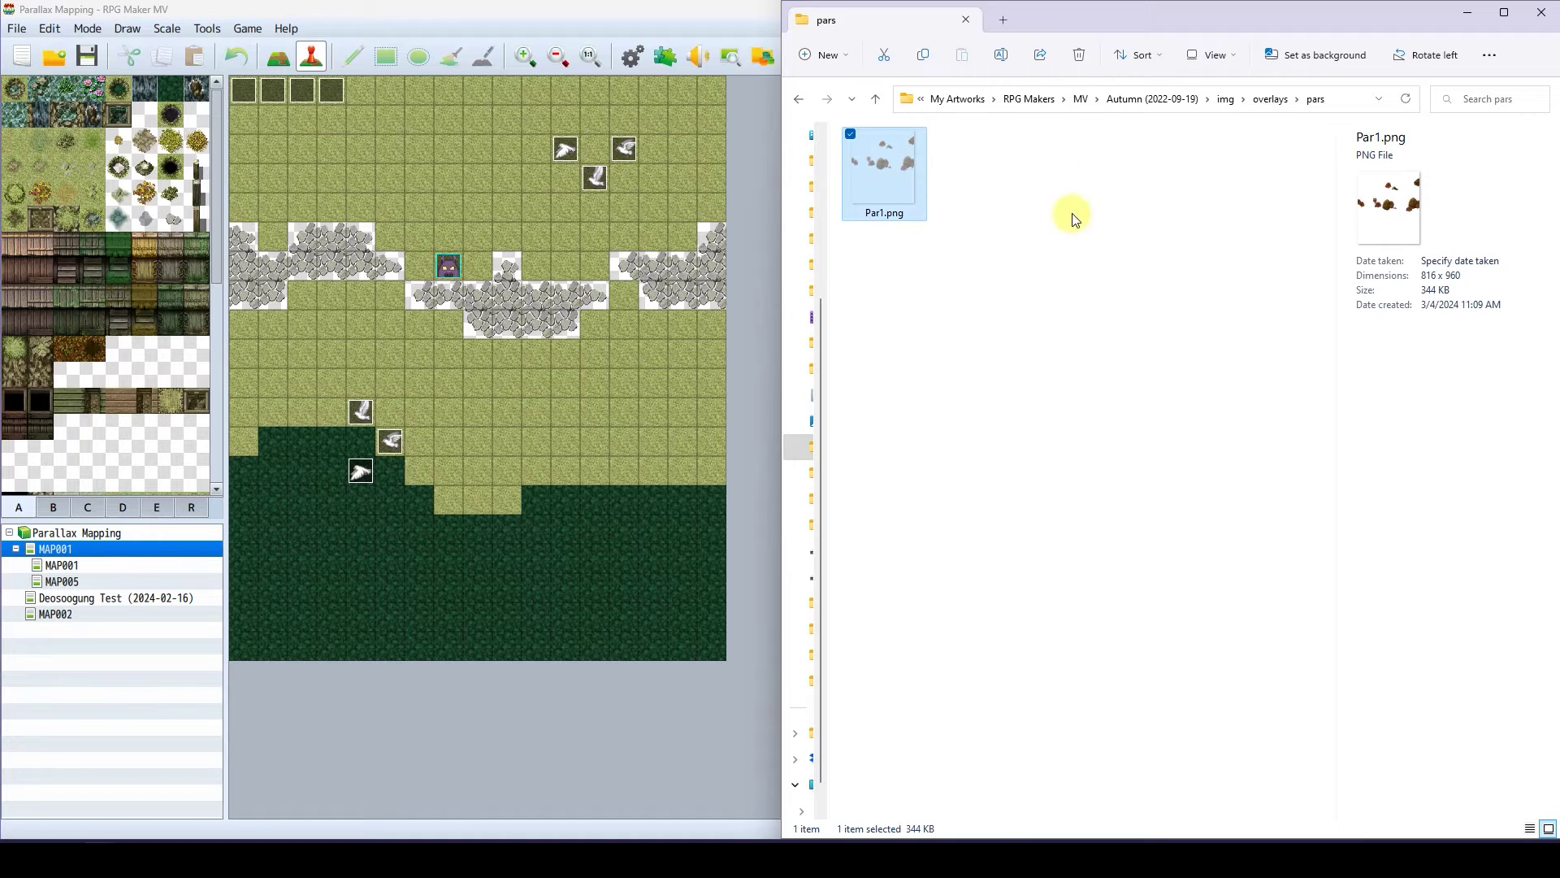
left_click(1270, 98)
left_click(1006, 349)
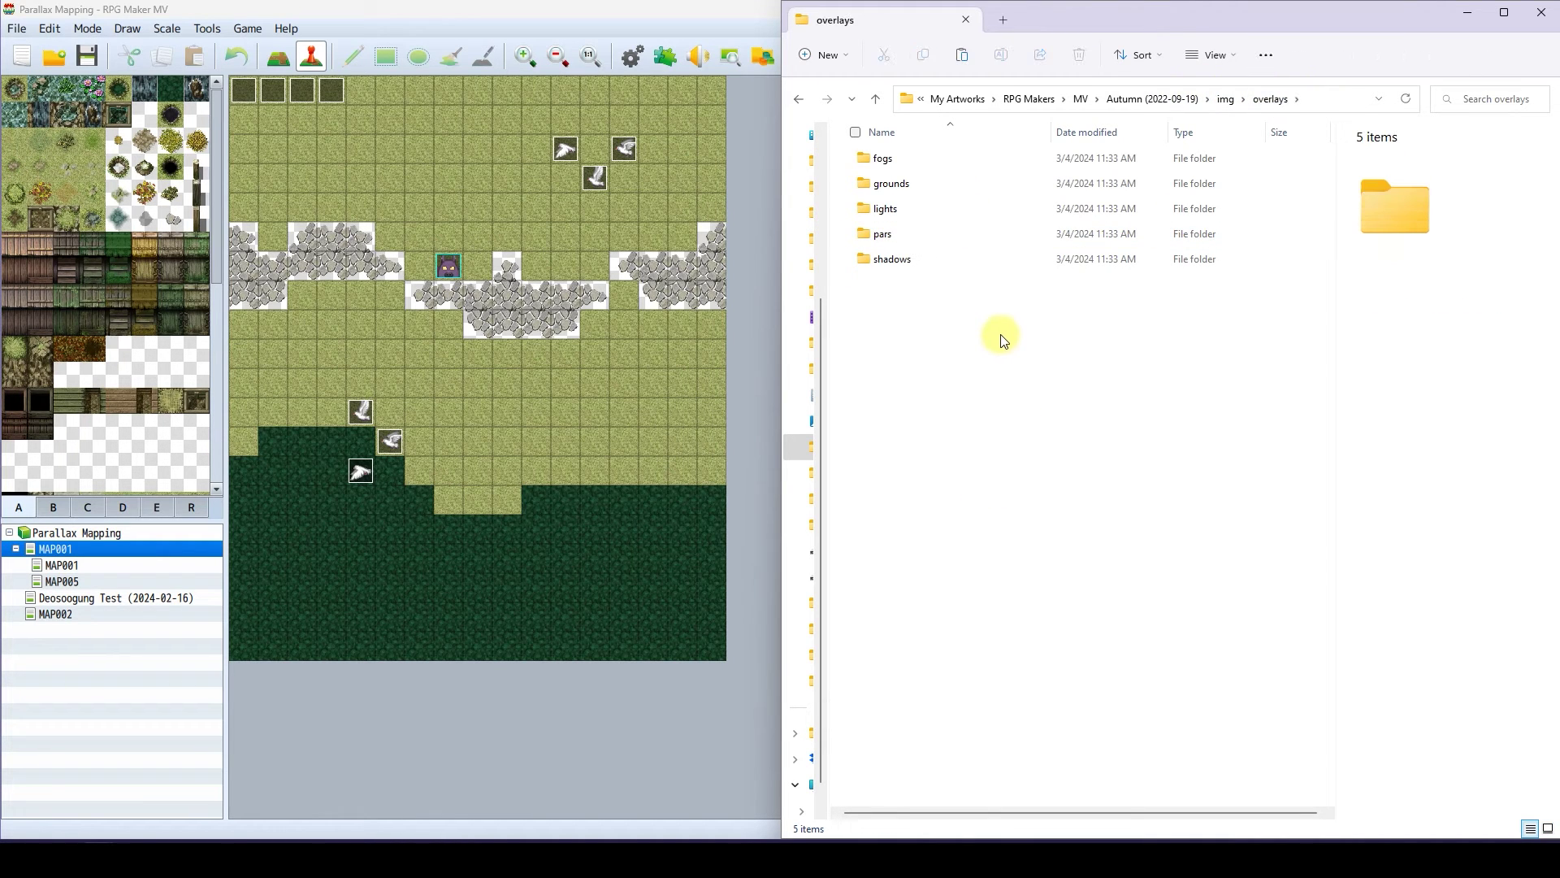
key("ctrl+v")
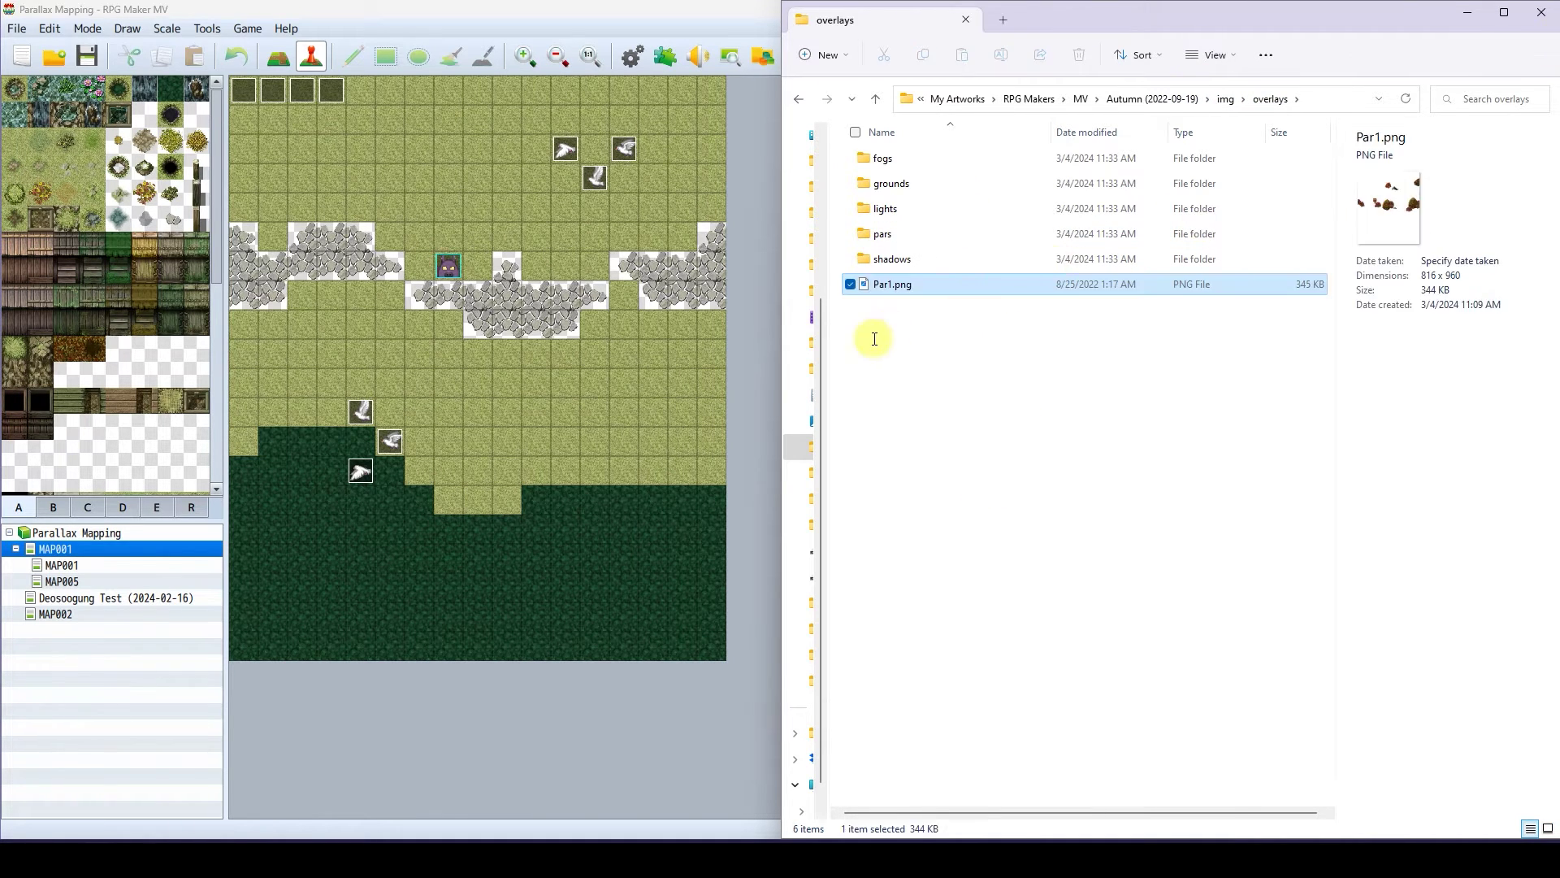
Playtest the map with Par1.png placed directly in the img/overlays folder
left_click(745, 411)
key("ctrl+r")
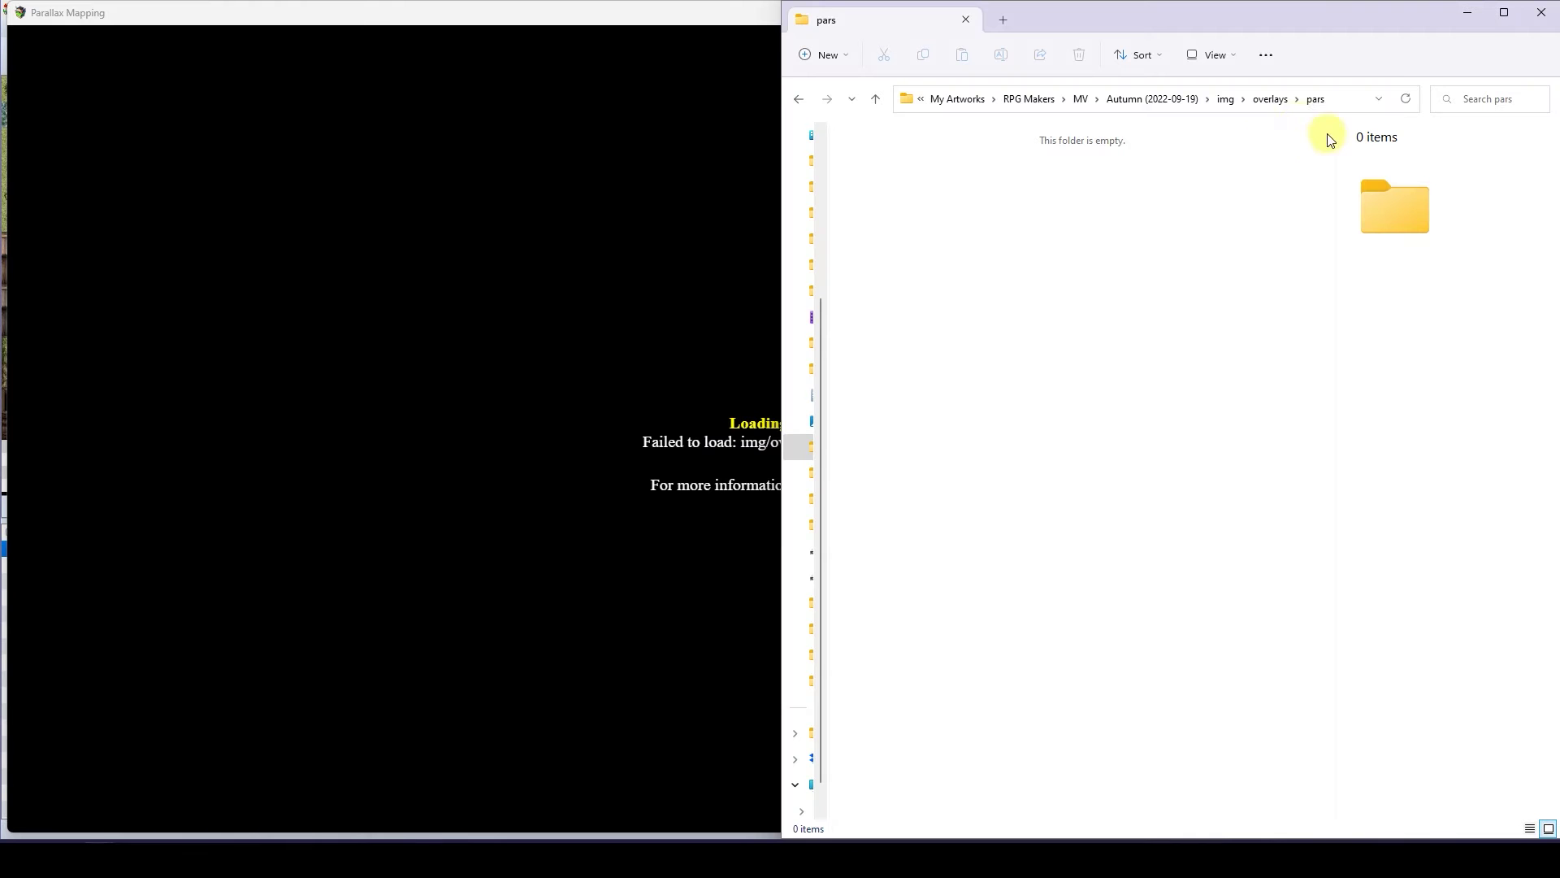
Move Par1.png from img/overlays back into the pars folder and retry loading the image in the running game
left_click(1270, 98)
left_click(914, 288)
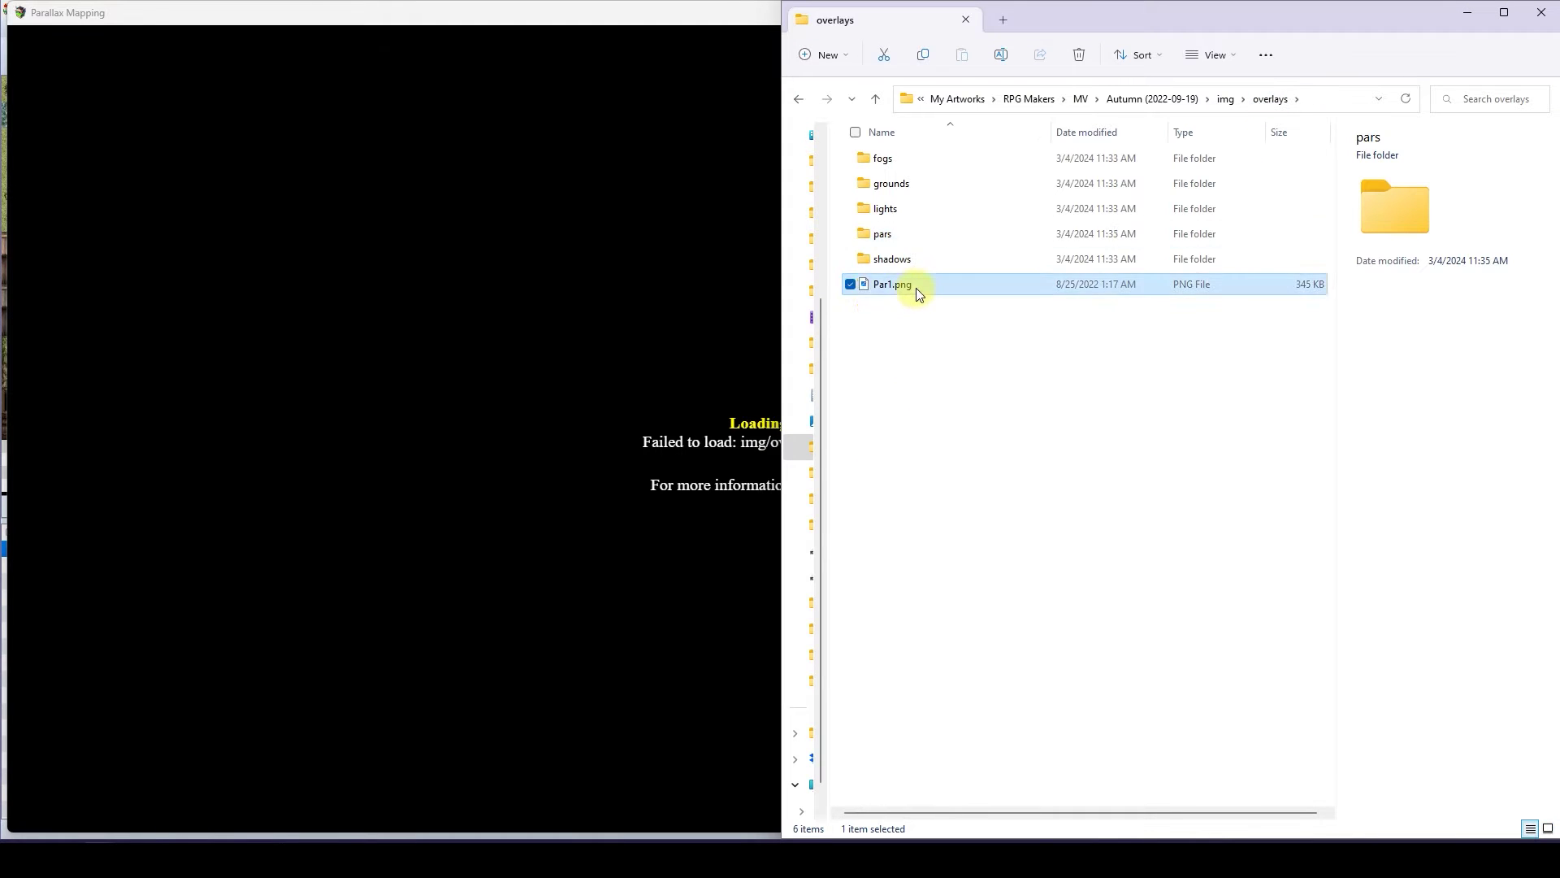
left_click_drag(904, 290, 911, 232)
left_click(686, 216)
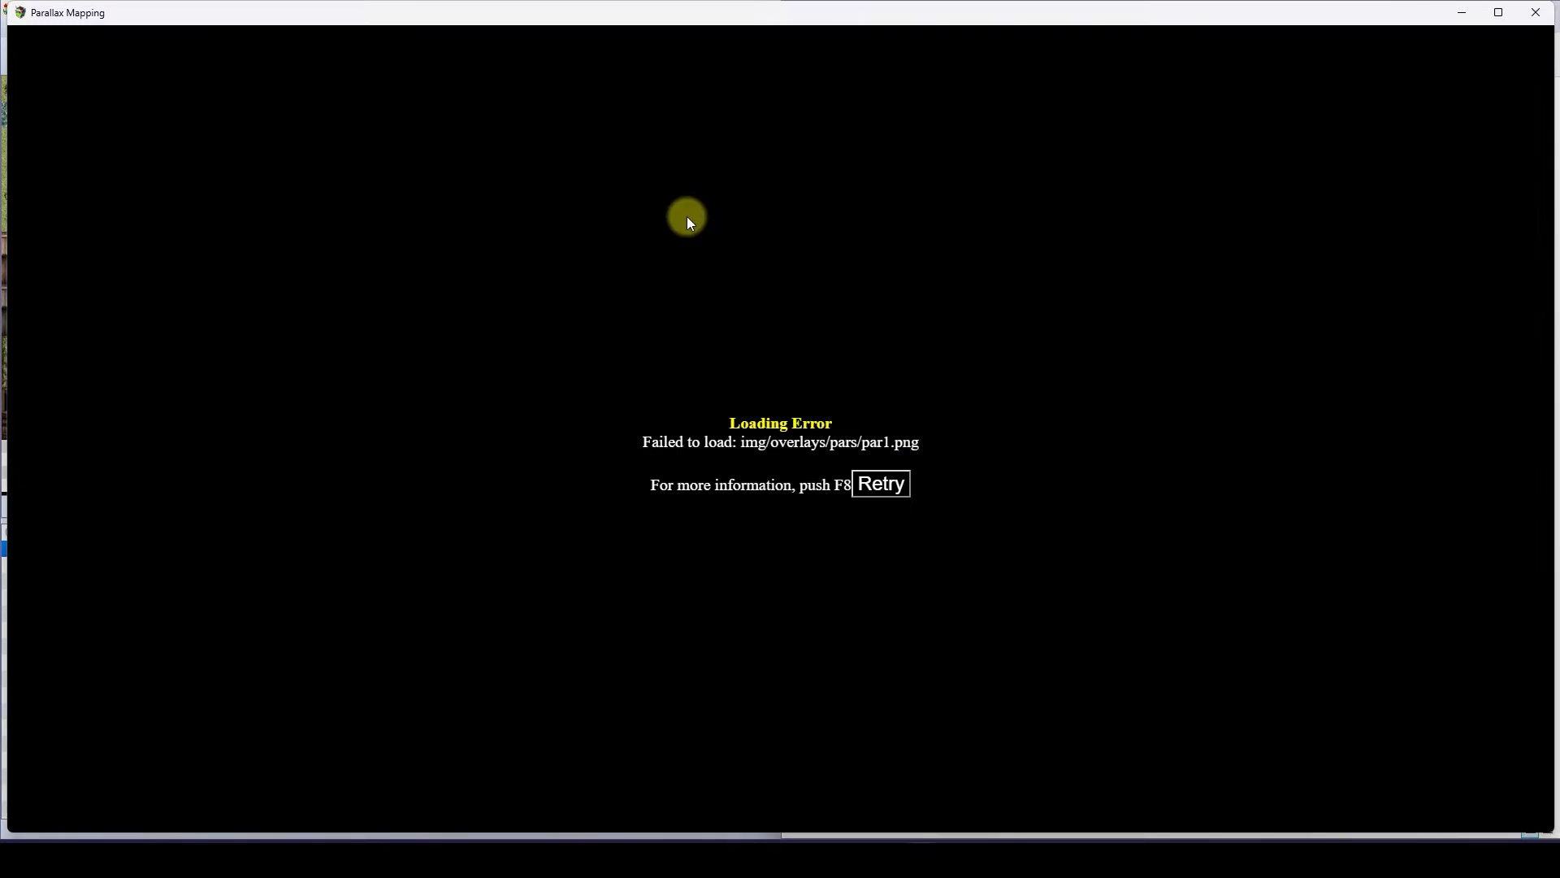
left_click(885, 489)
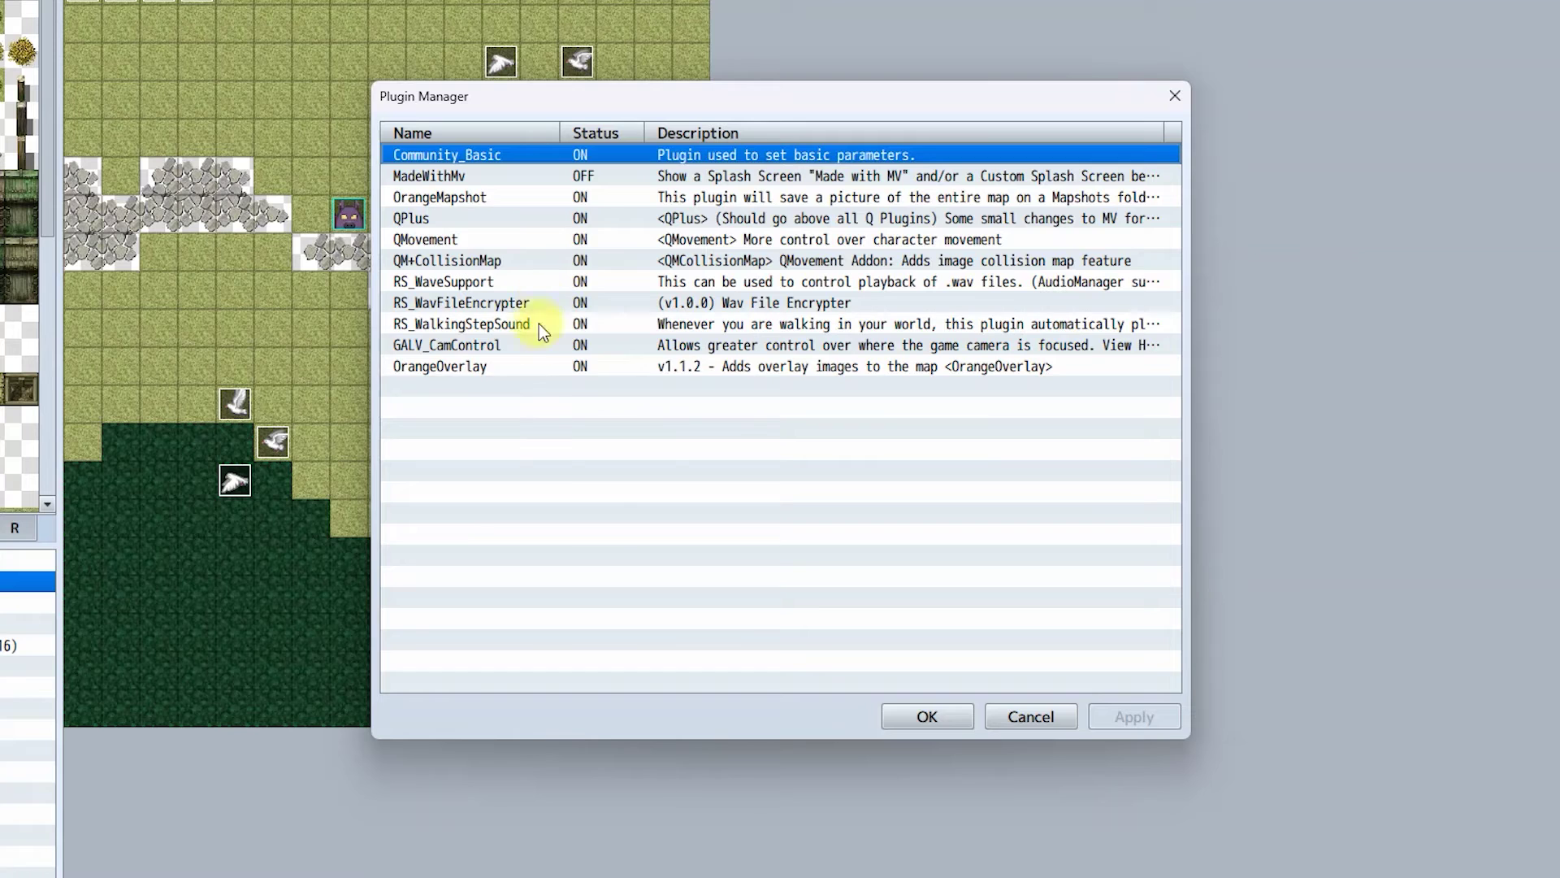
Set the OrangeOverlay plugin's Organized Folders parameter to false and confirm the plugin changes
double_click(515, 387)
key("Escape")
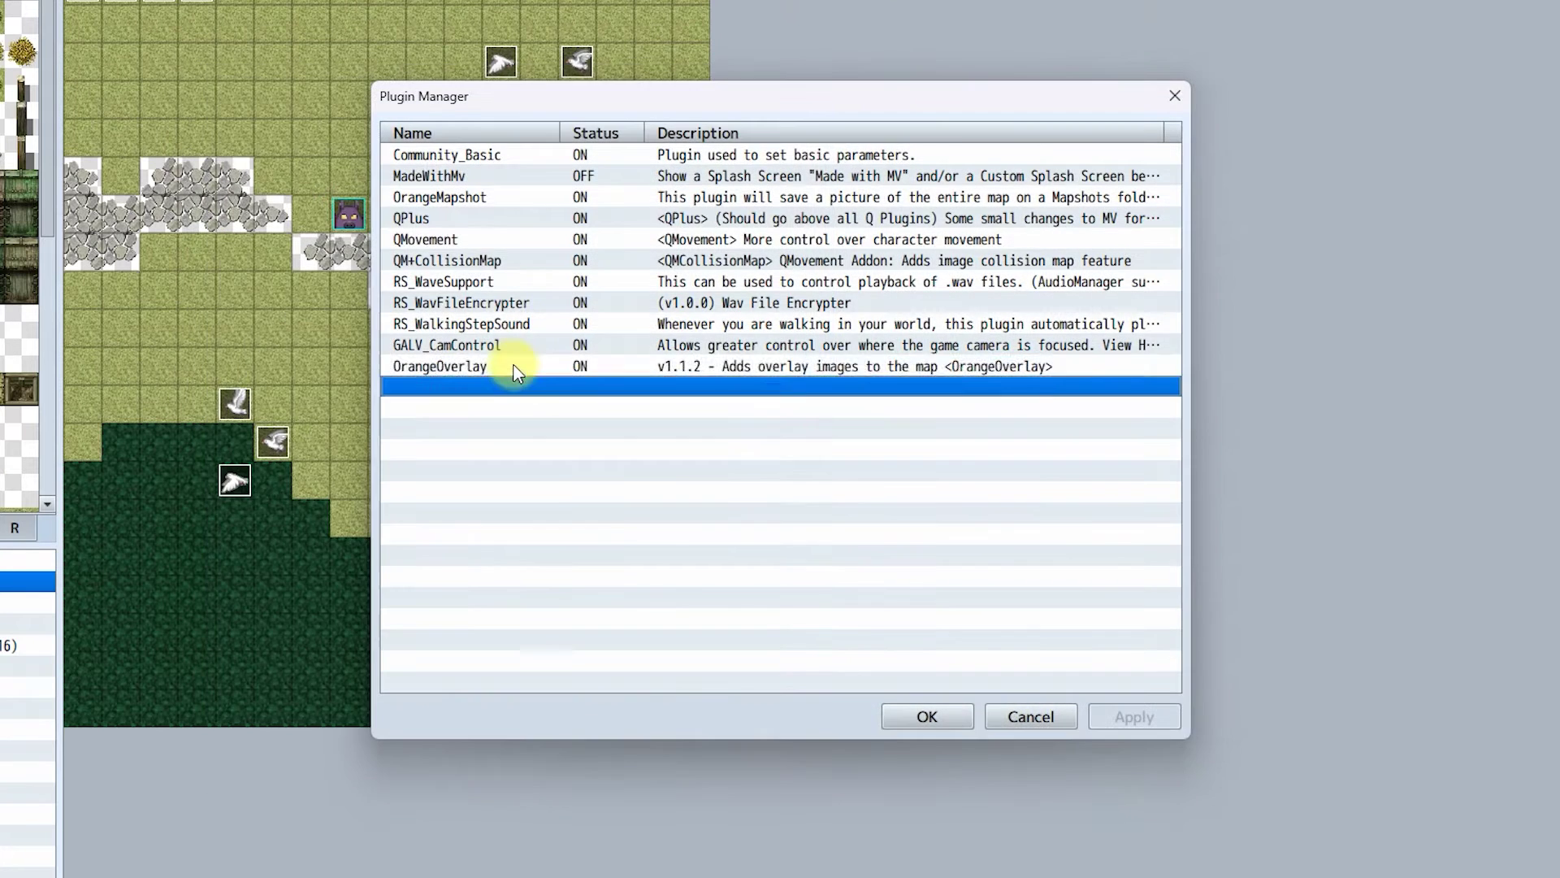
double_click(514, 367)
double_click(1126, 165)
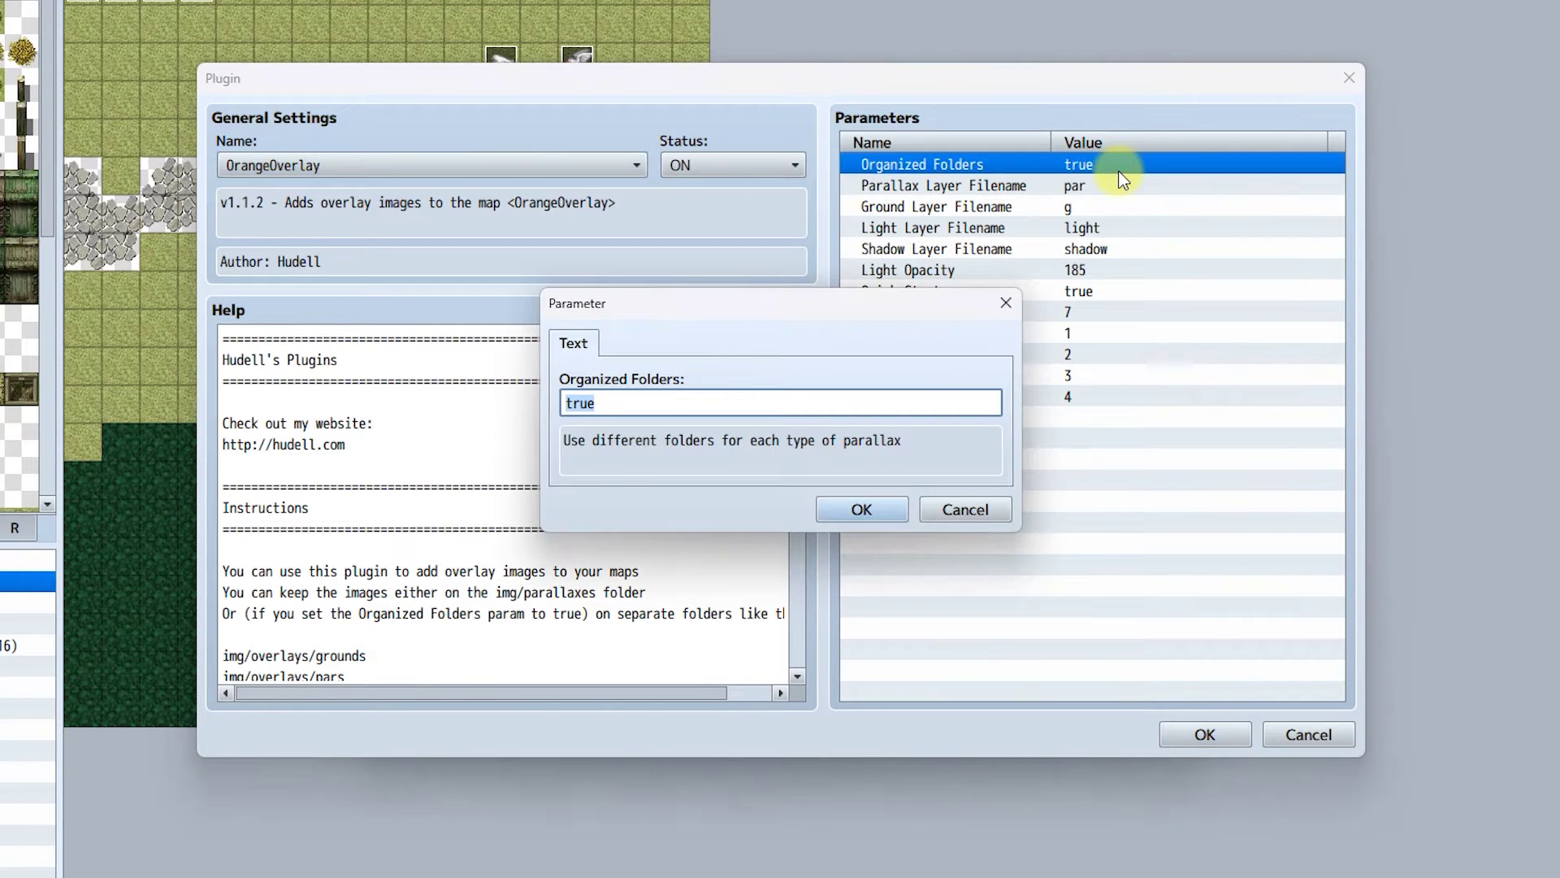
type("false")
left_click(857, 505)
left_click(1203, 736)
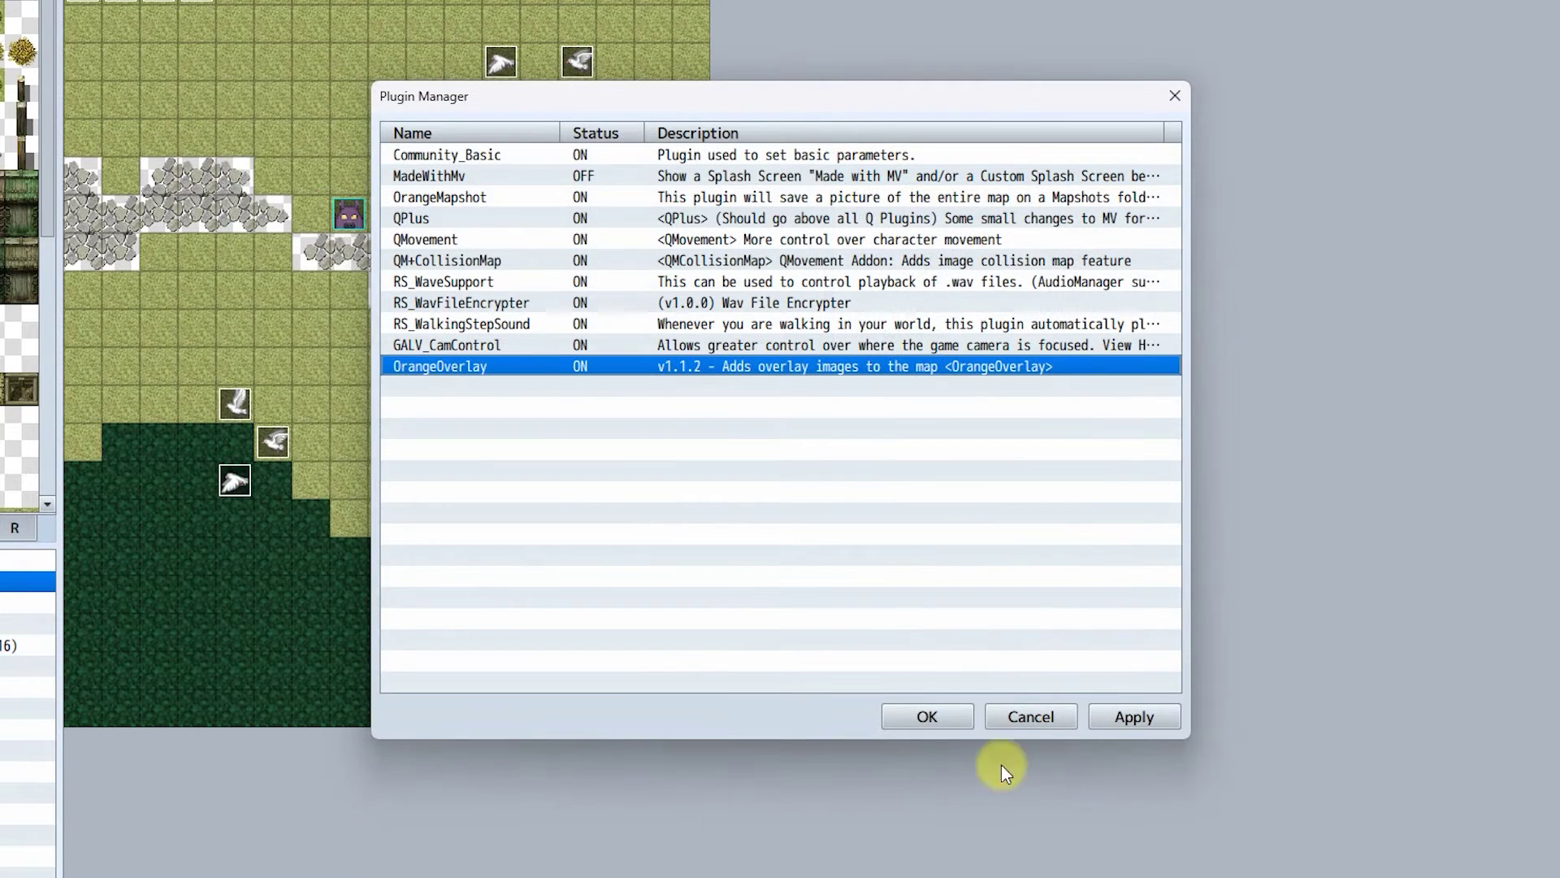
left_click(926, 716)
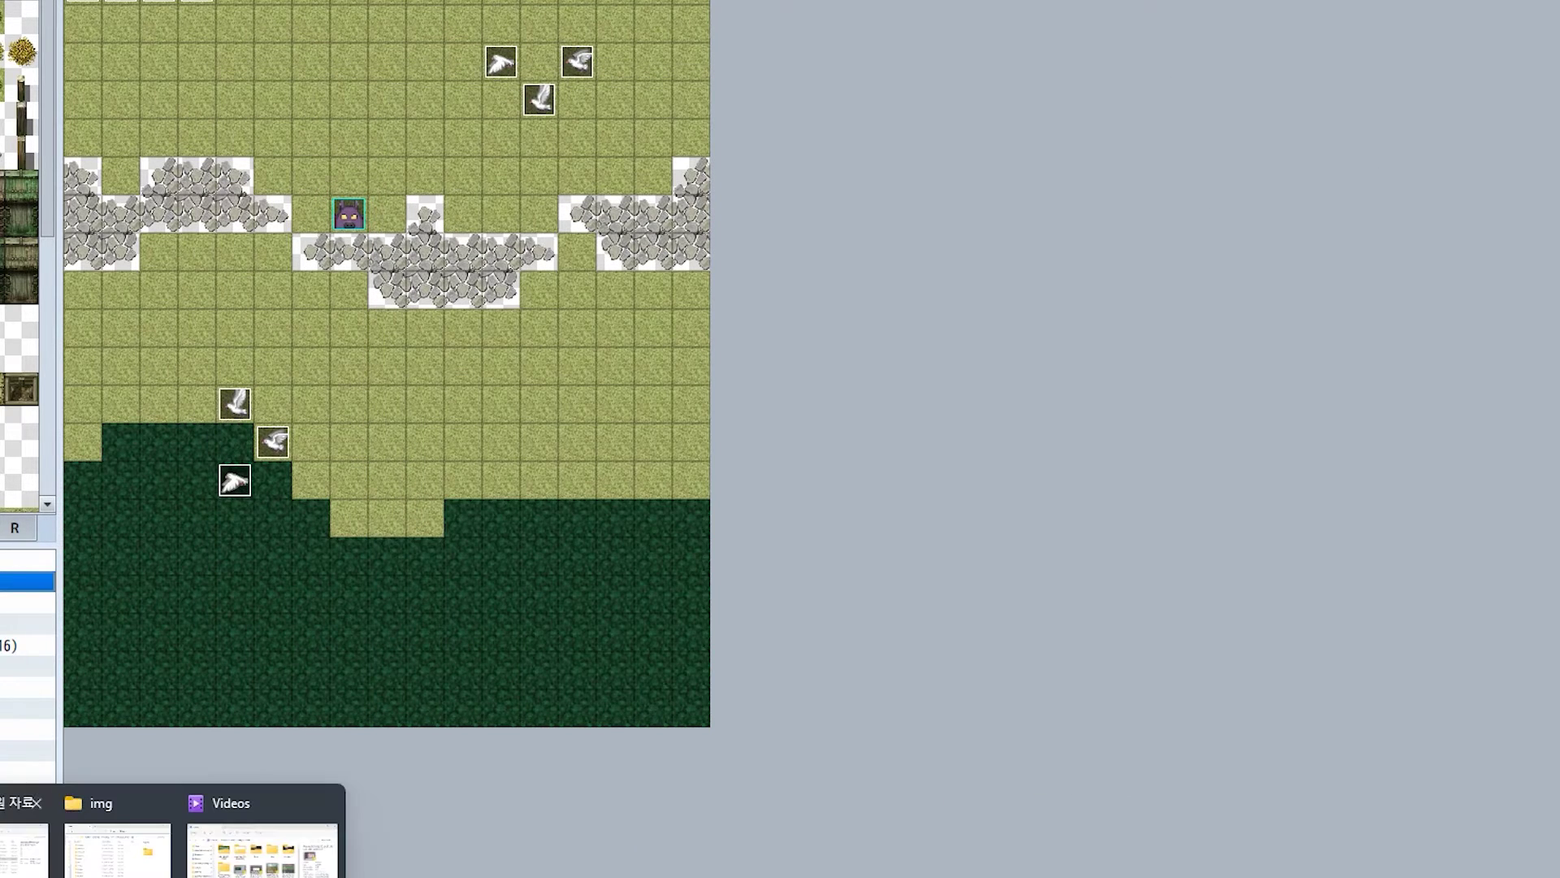
Open the project's img/parallaxes folder and point out Light1.png, Par1.png, Shadow1.png and Ground1.png
left_click(133, 843)
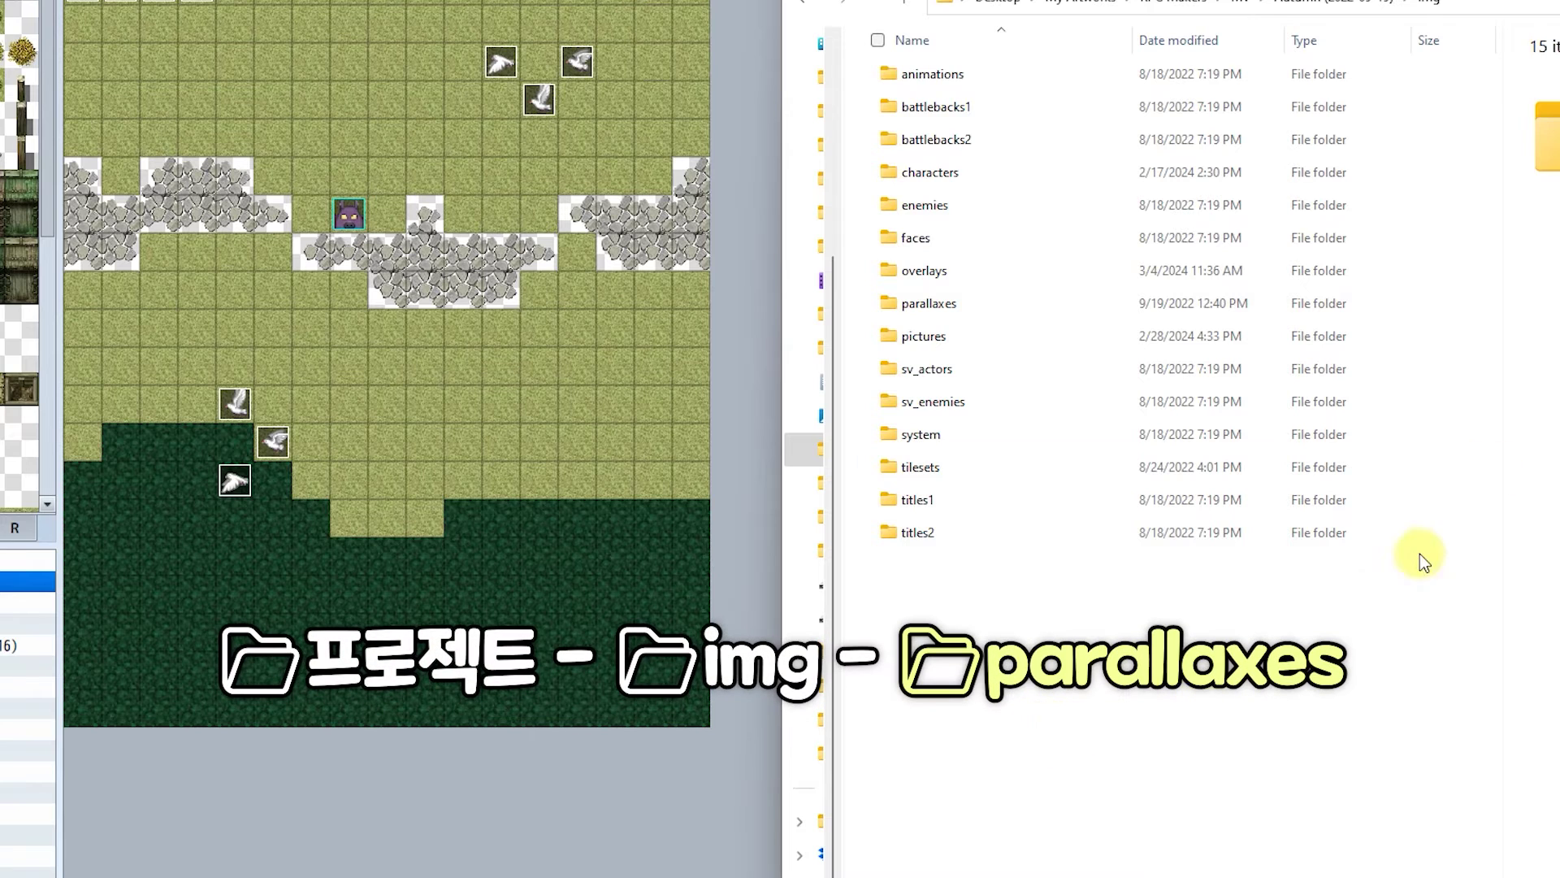
left_click(1110, 313)
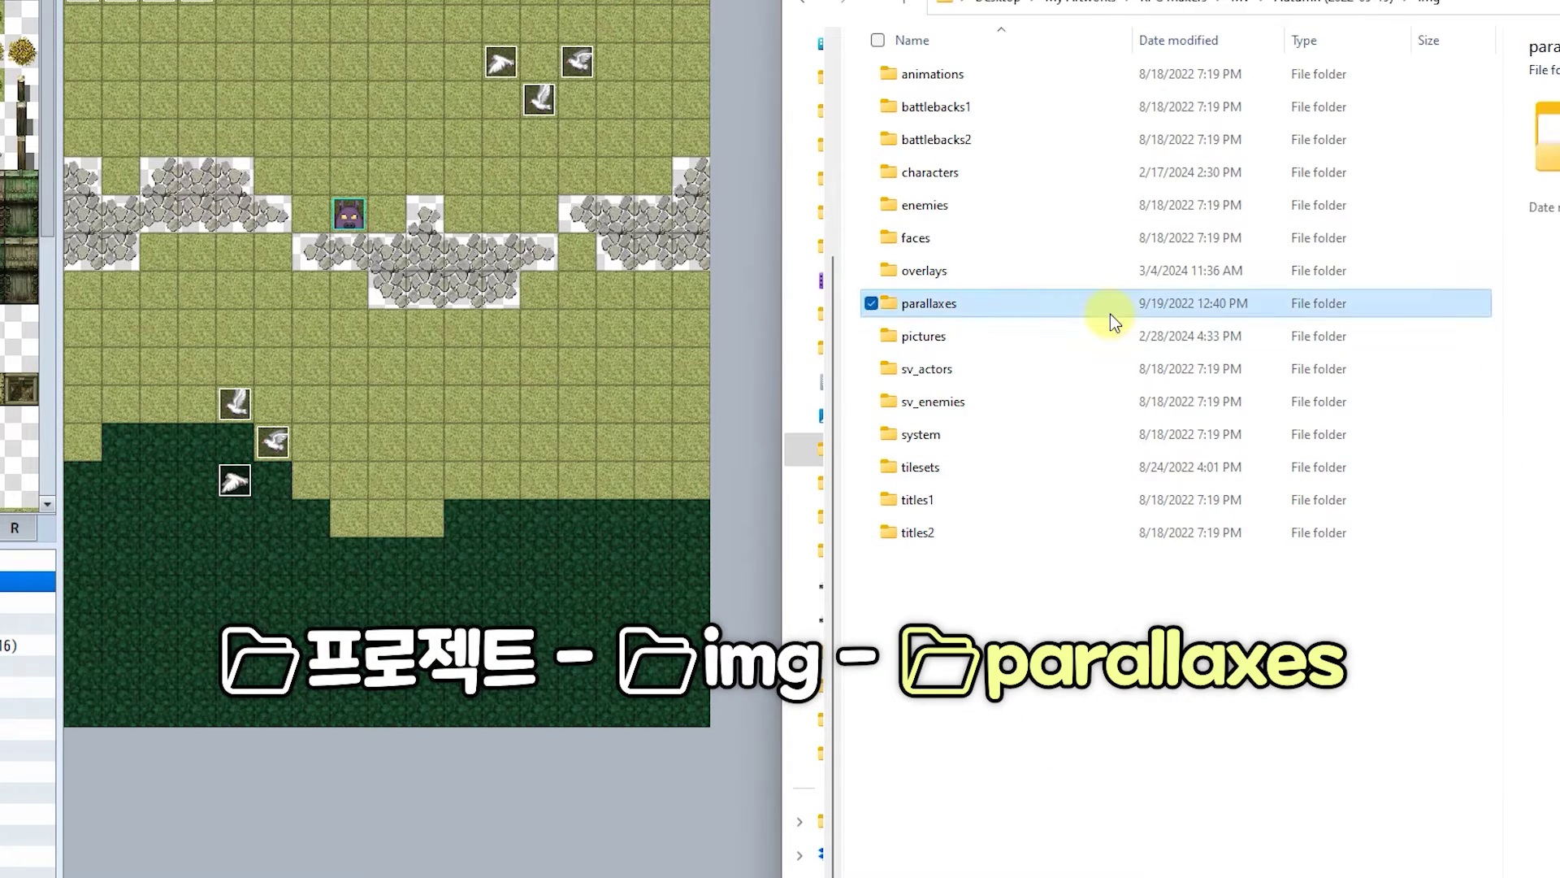
double_click(1110, 313)
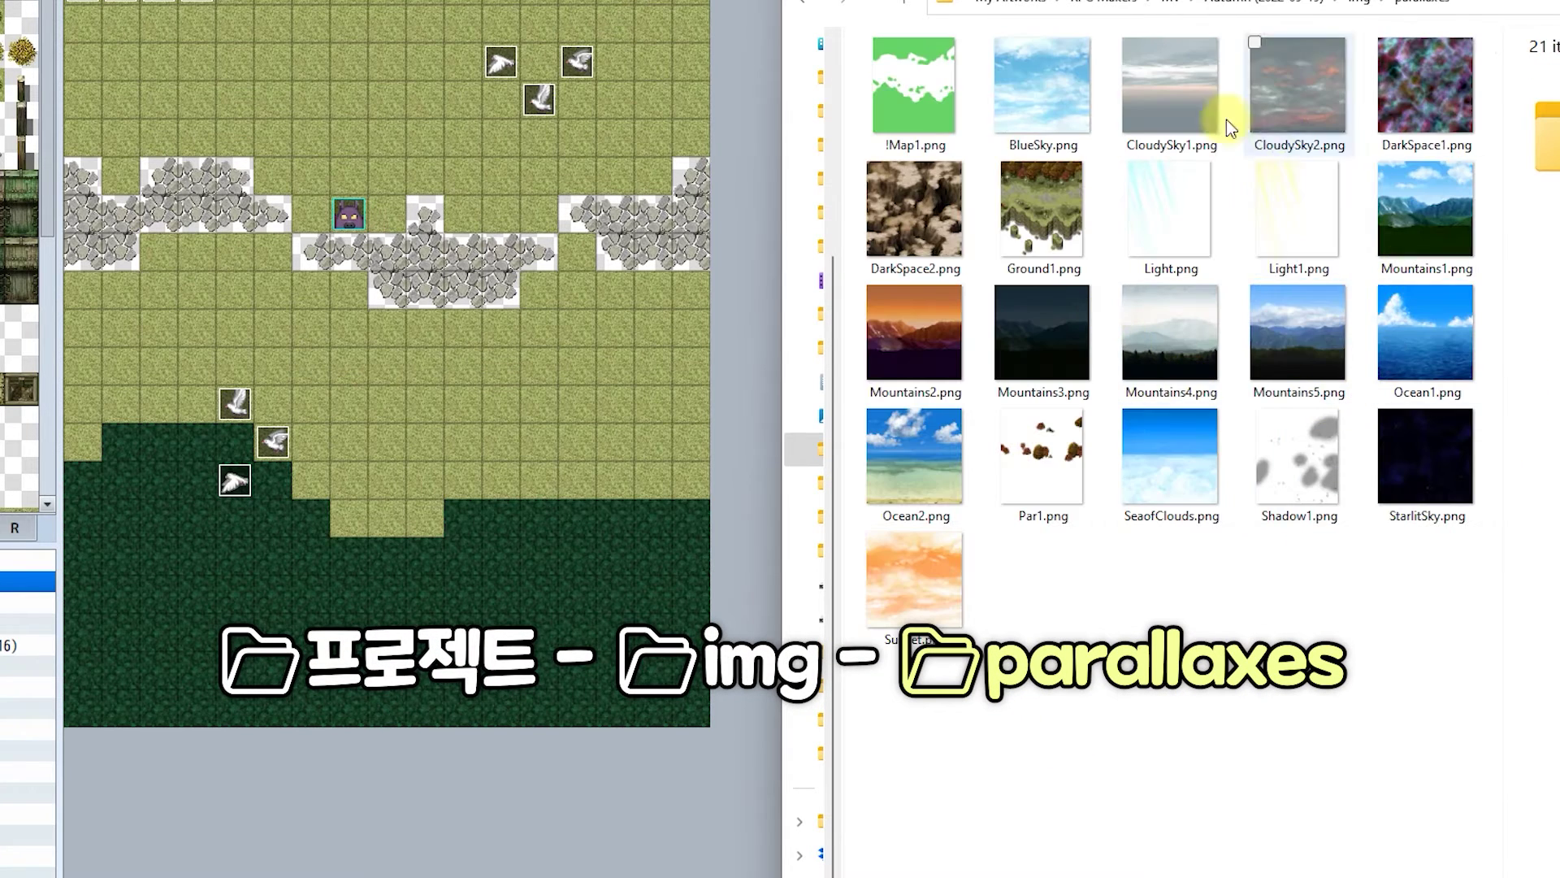
left_click(1256, 268)
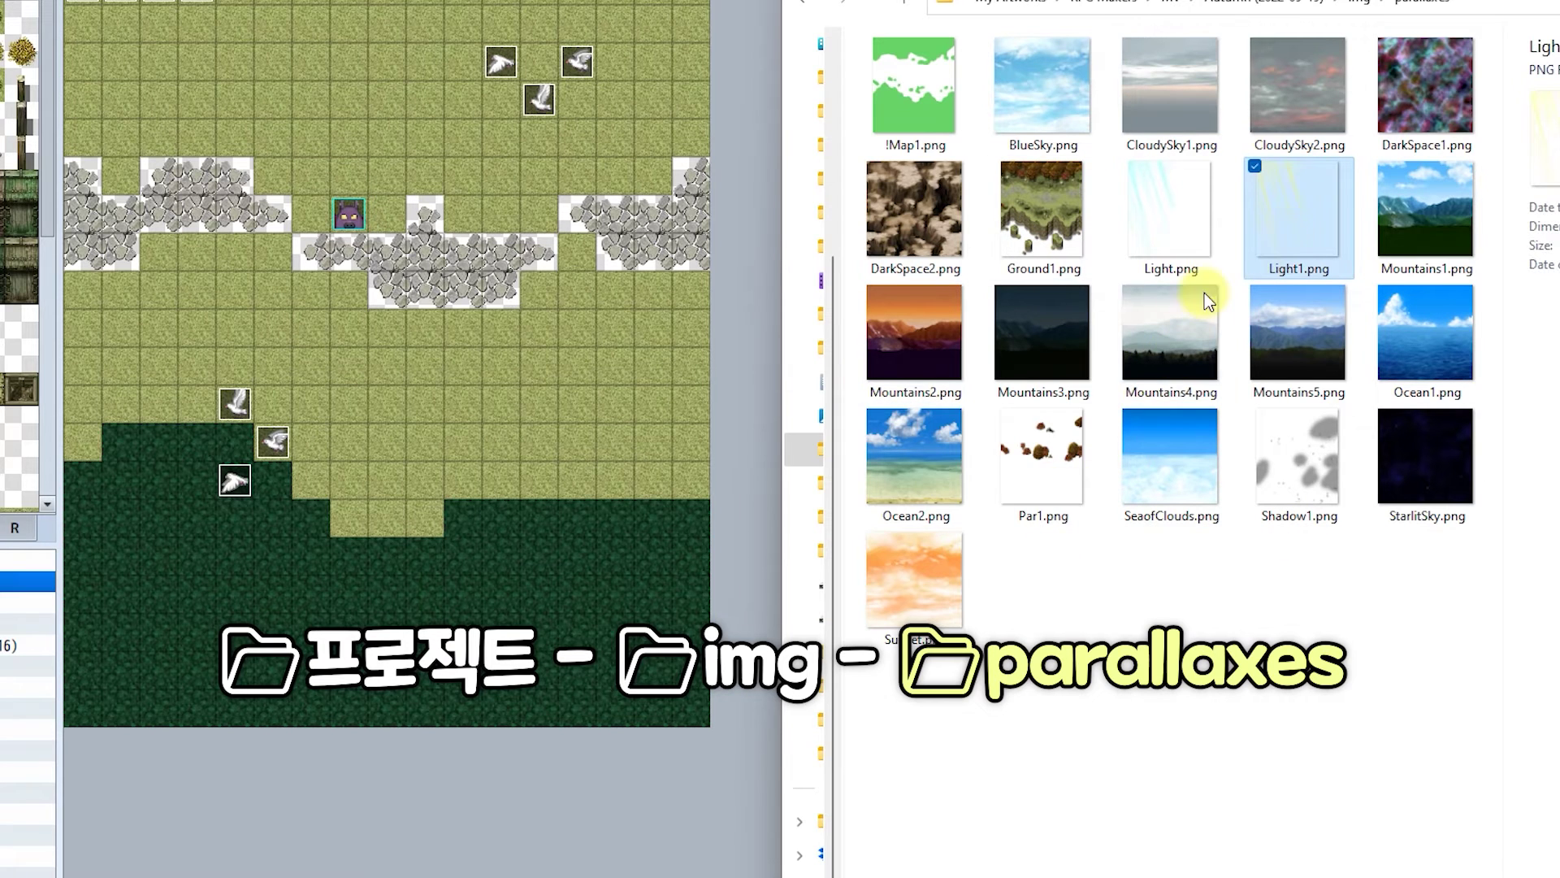
left_click(1019, 524, "ctrl")
left_click(1302, 434, "ctrl")
left_click(1036, 270, "ctrl")
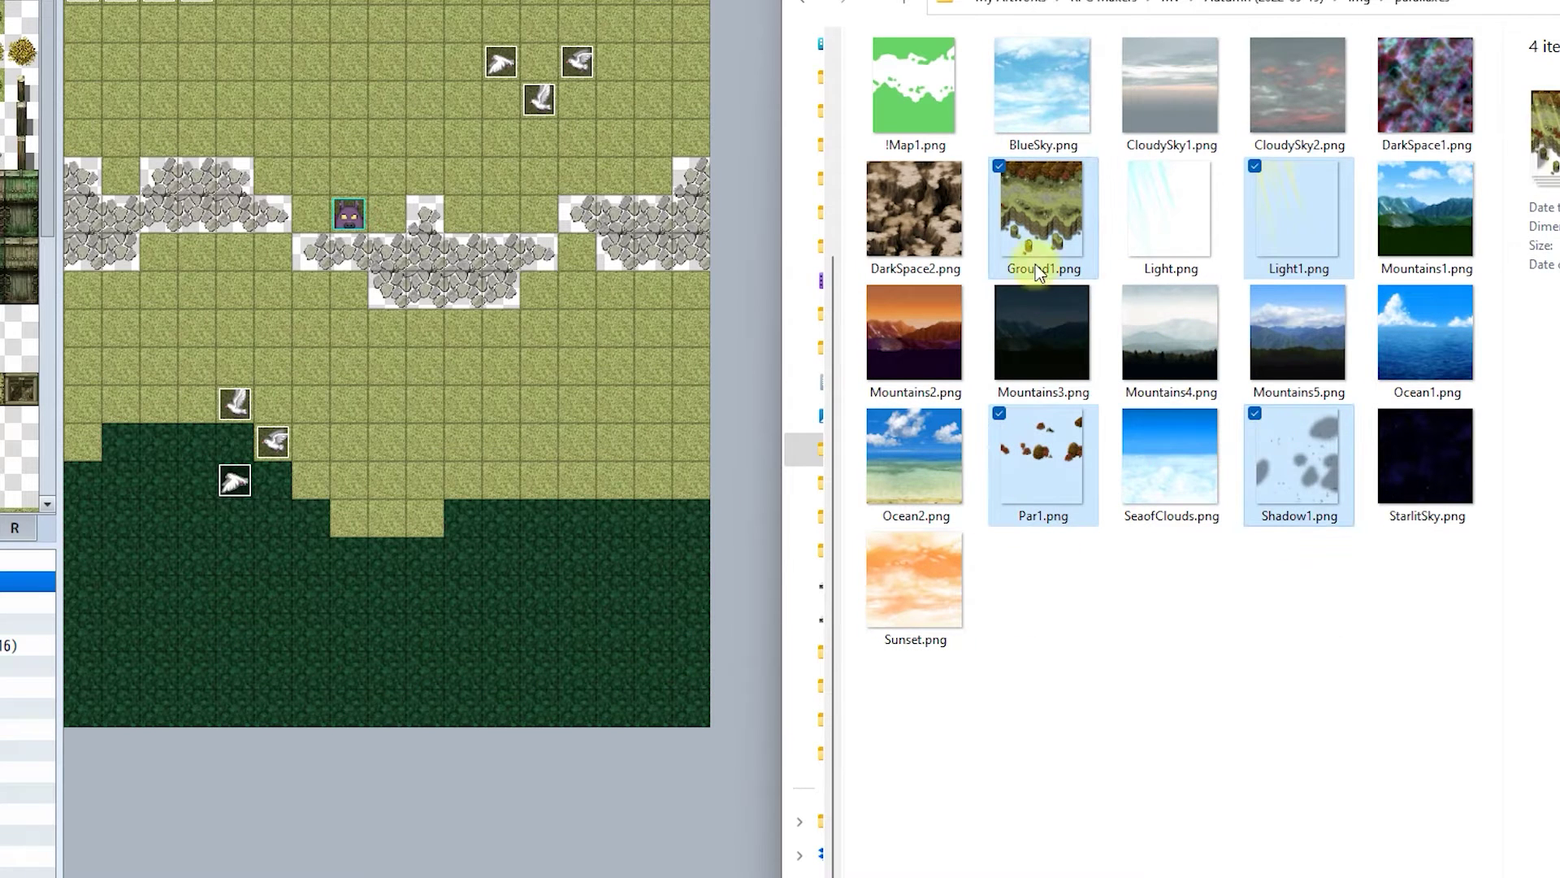
left_click(1110, 218)
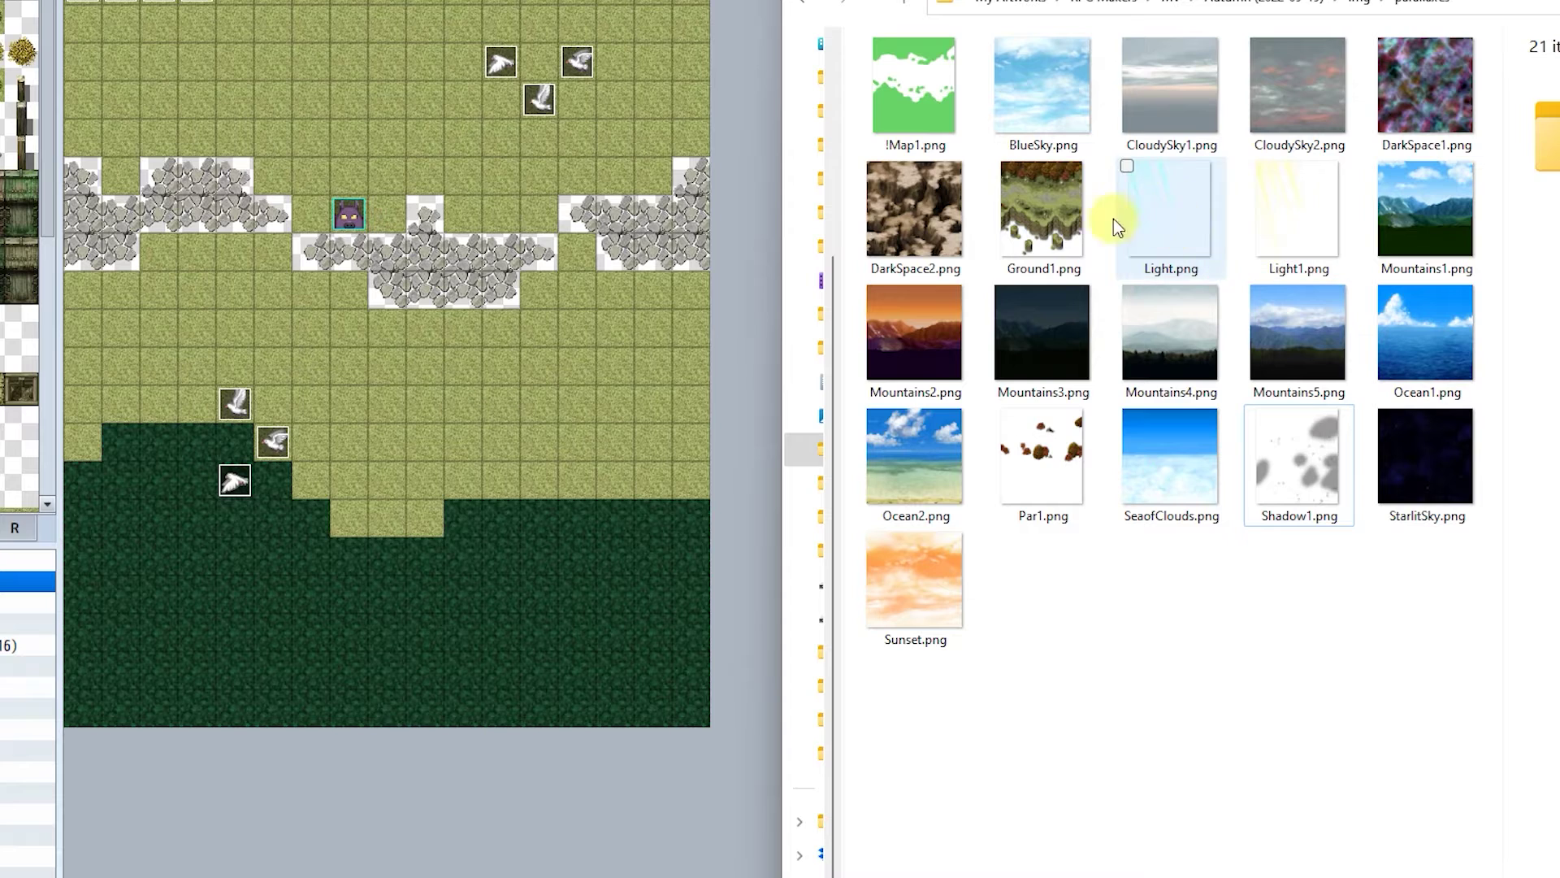
Rename Ground1.png in the parallaxes folder as g1.png to match the plugin's ground layer filename
left_click(1075, 221)
key("F2")
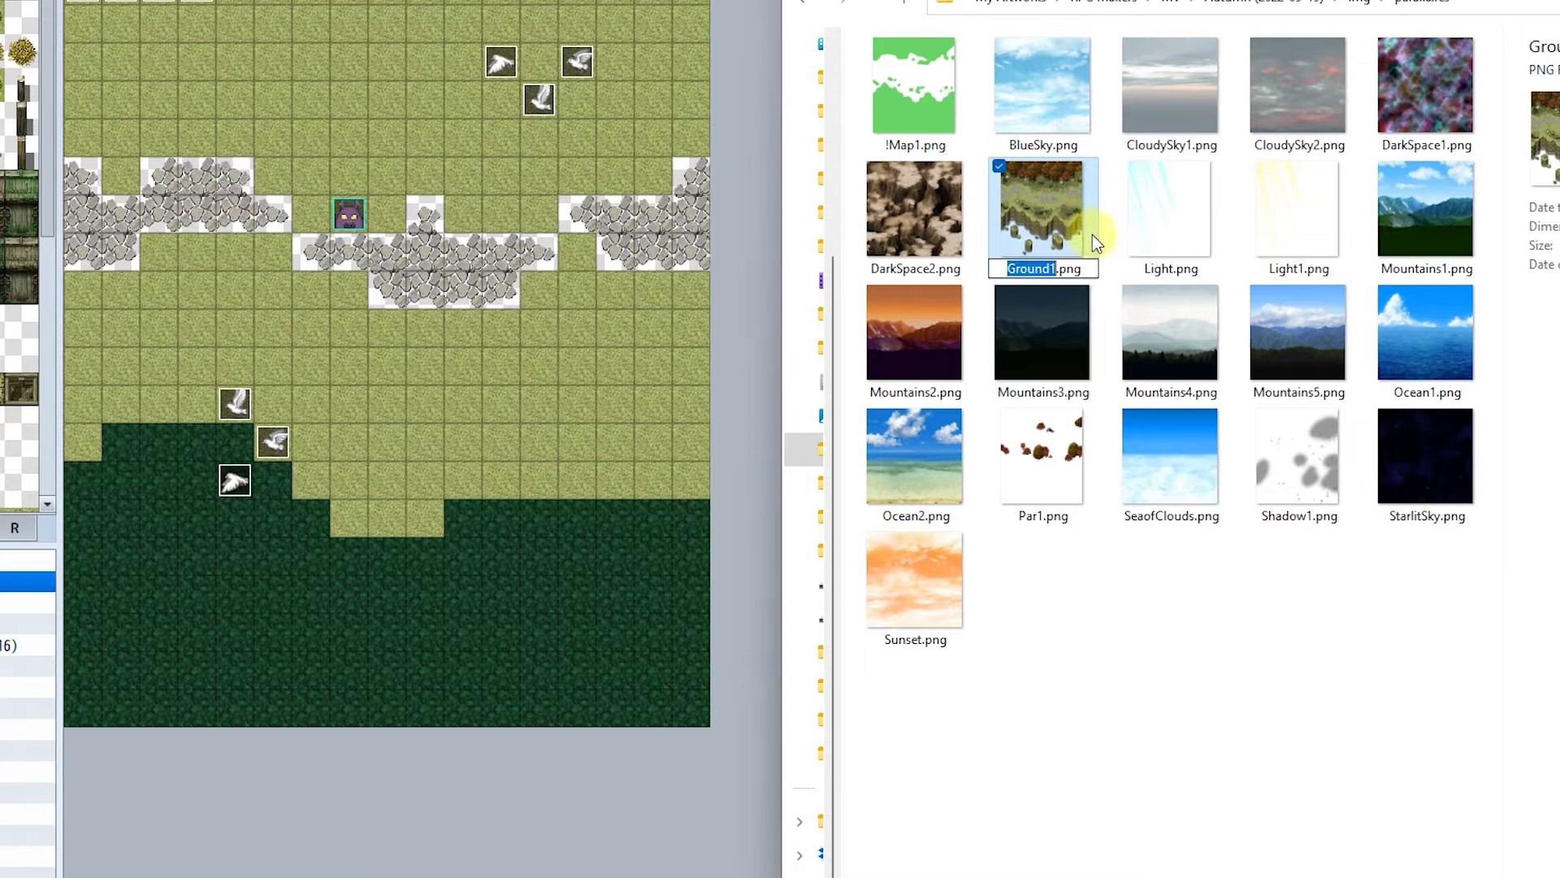
key("Left")
key("shift+Right")
key("shift+Right")
key("shift+Right")
key("shift+Right")
key("shift+Right")
key("shift+Right")
key("BackSpace")
type("g")
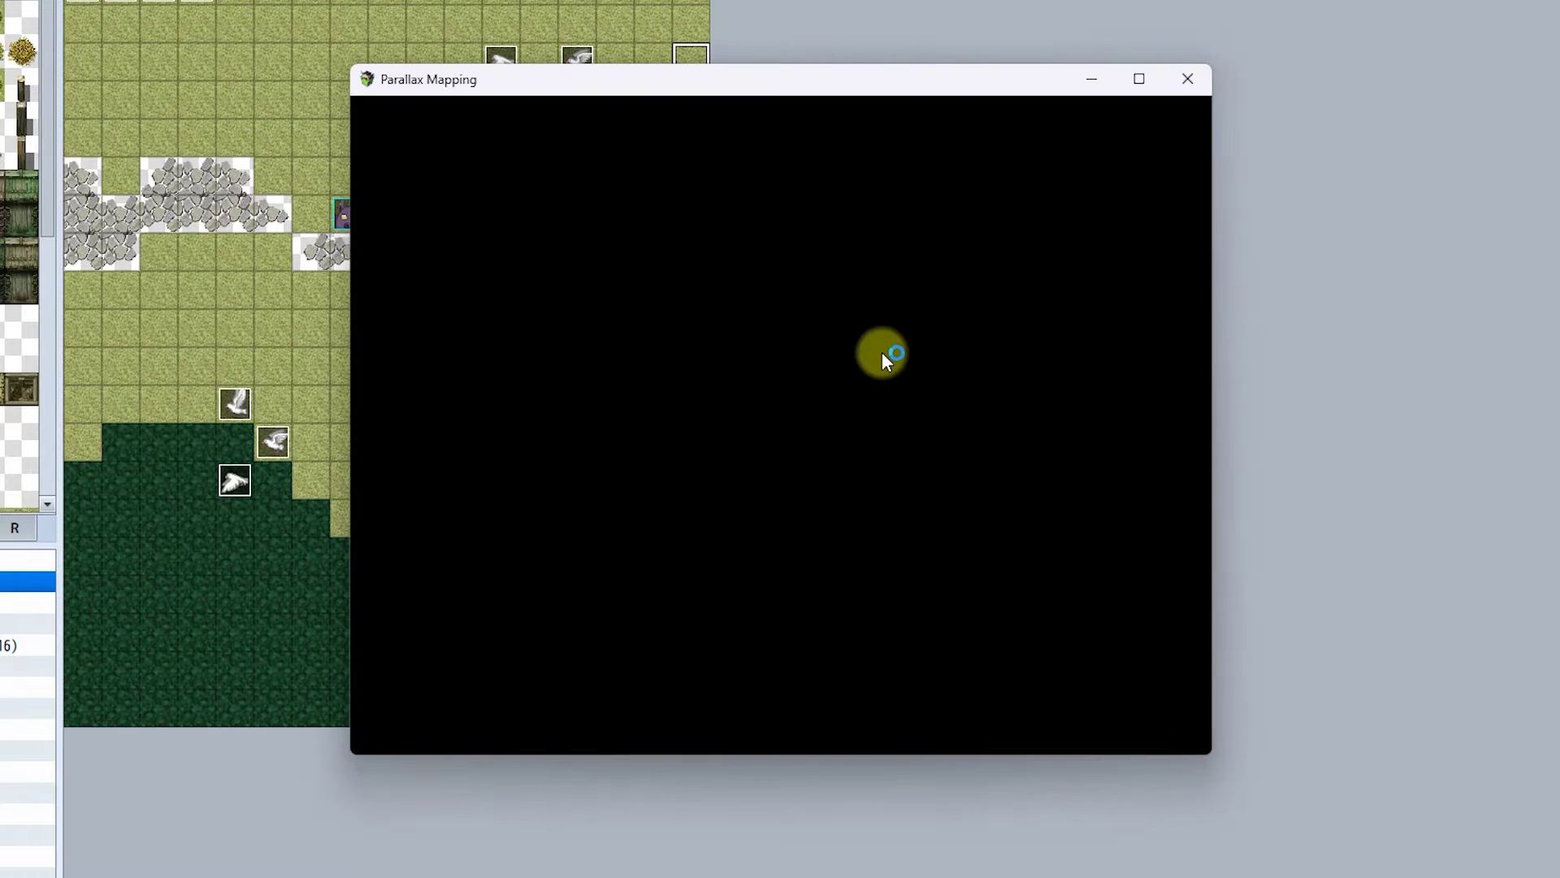
Playtest the map in full screen to check the overlays loaded from the parallaxes folder
key("F4")
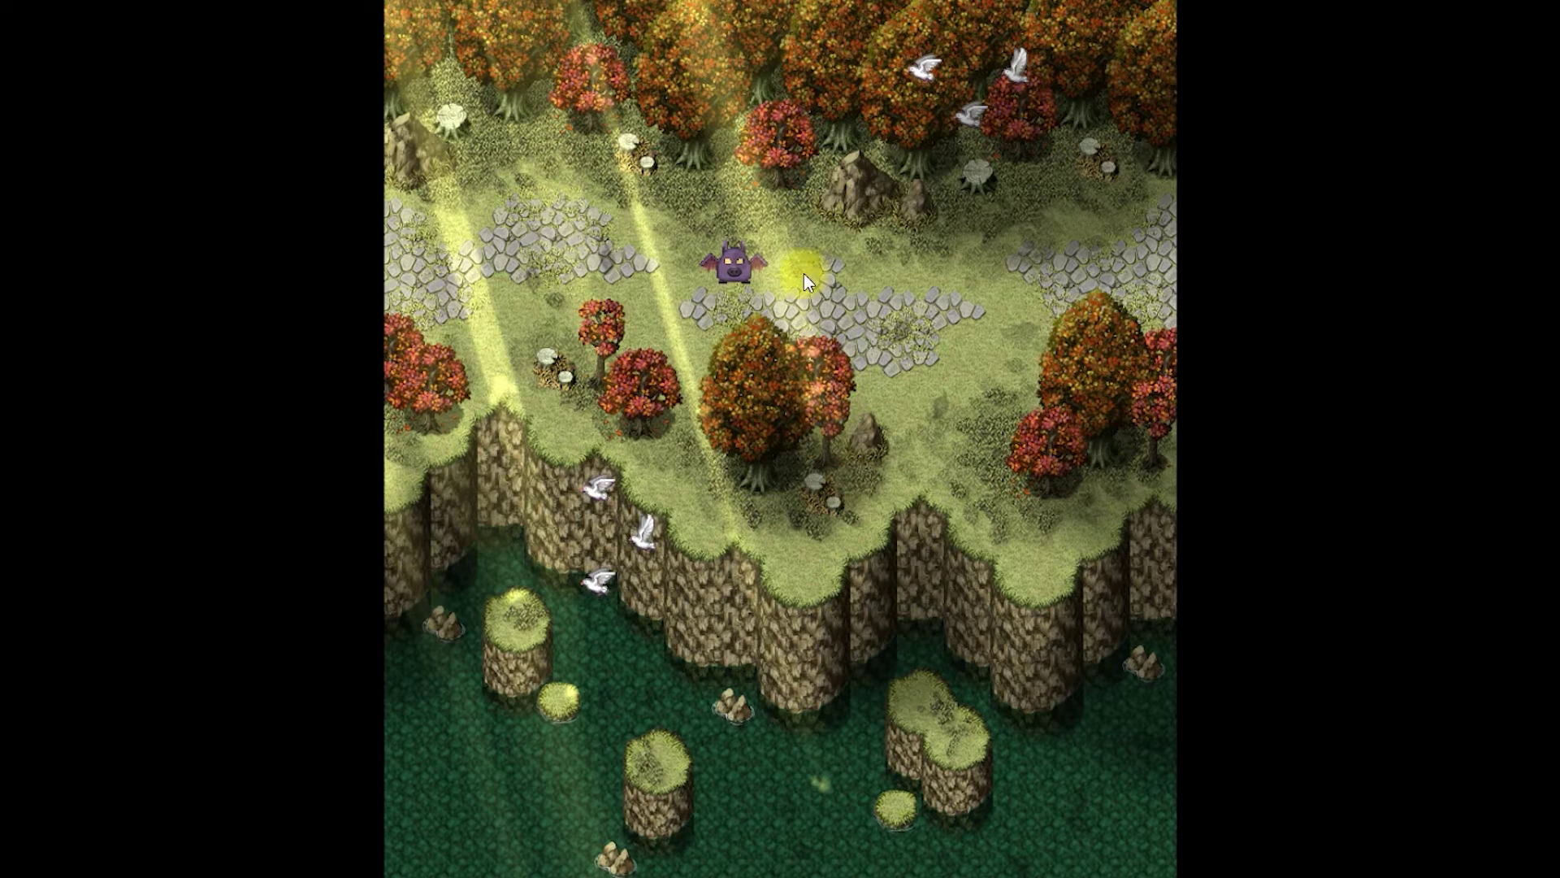
left_click(739, 270)
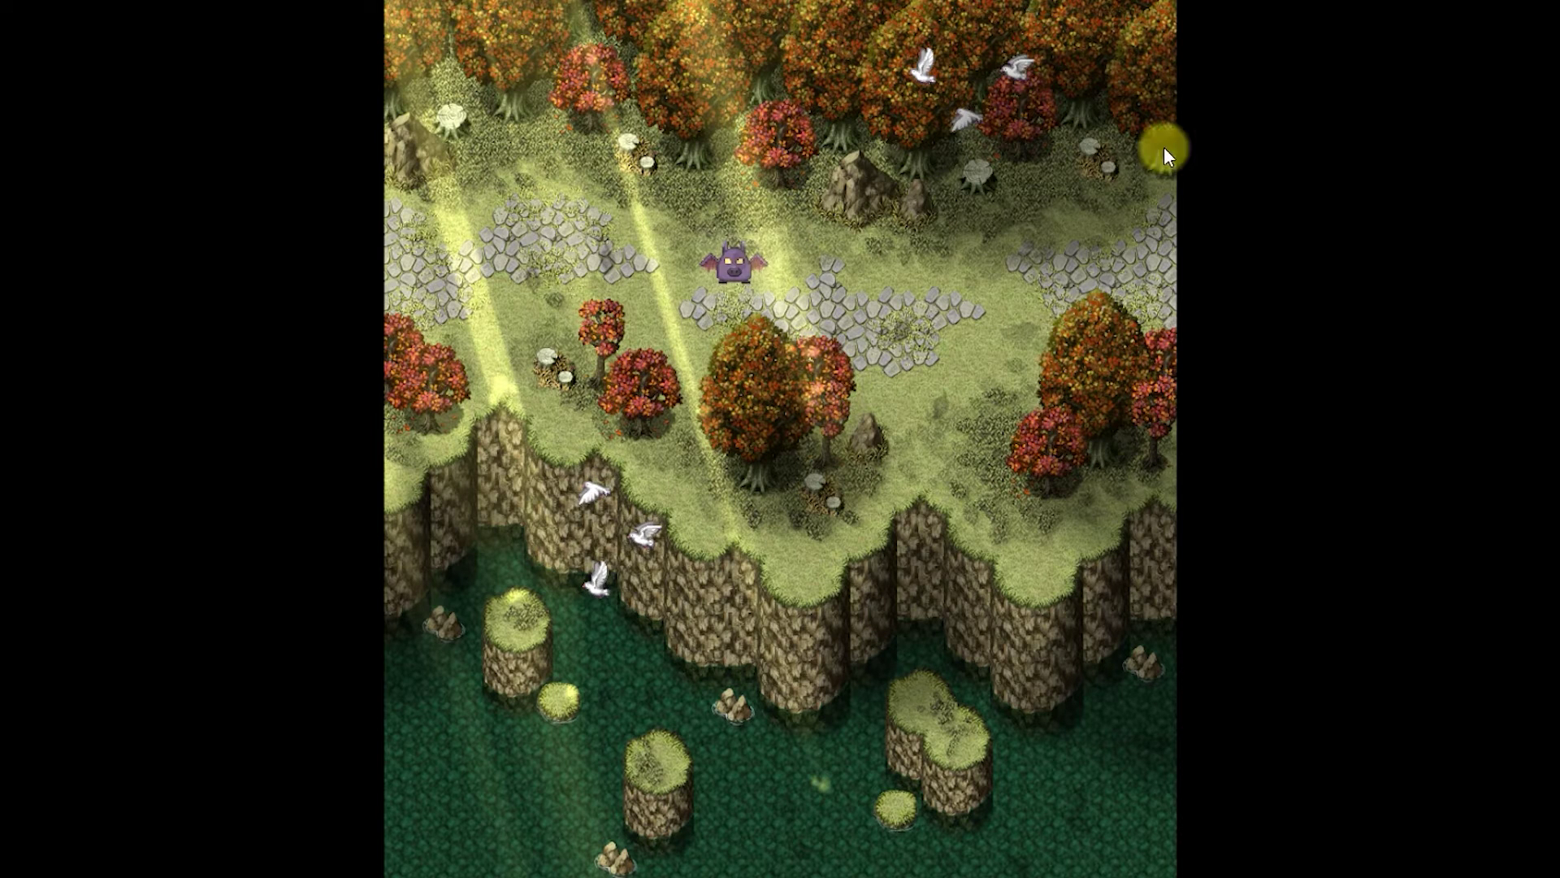
left_click(1164, 150)
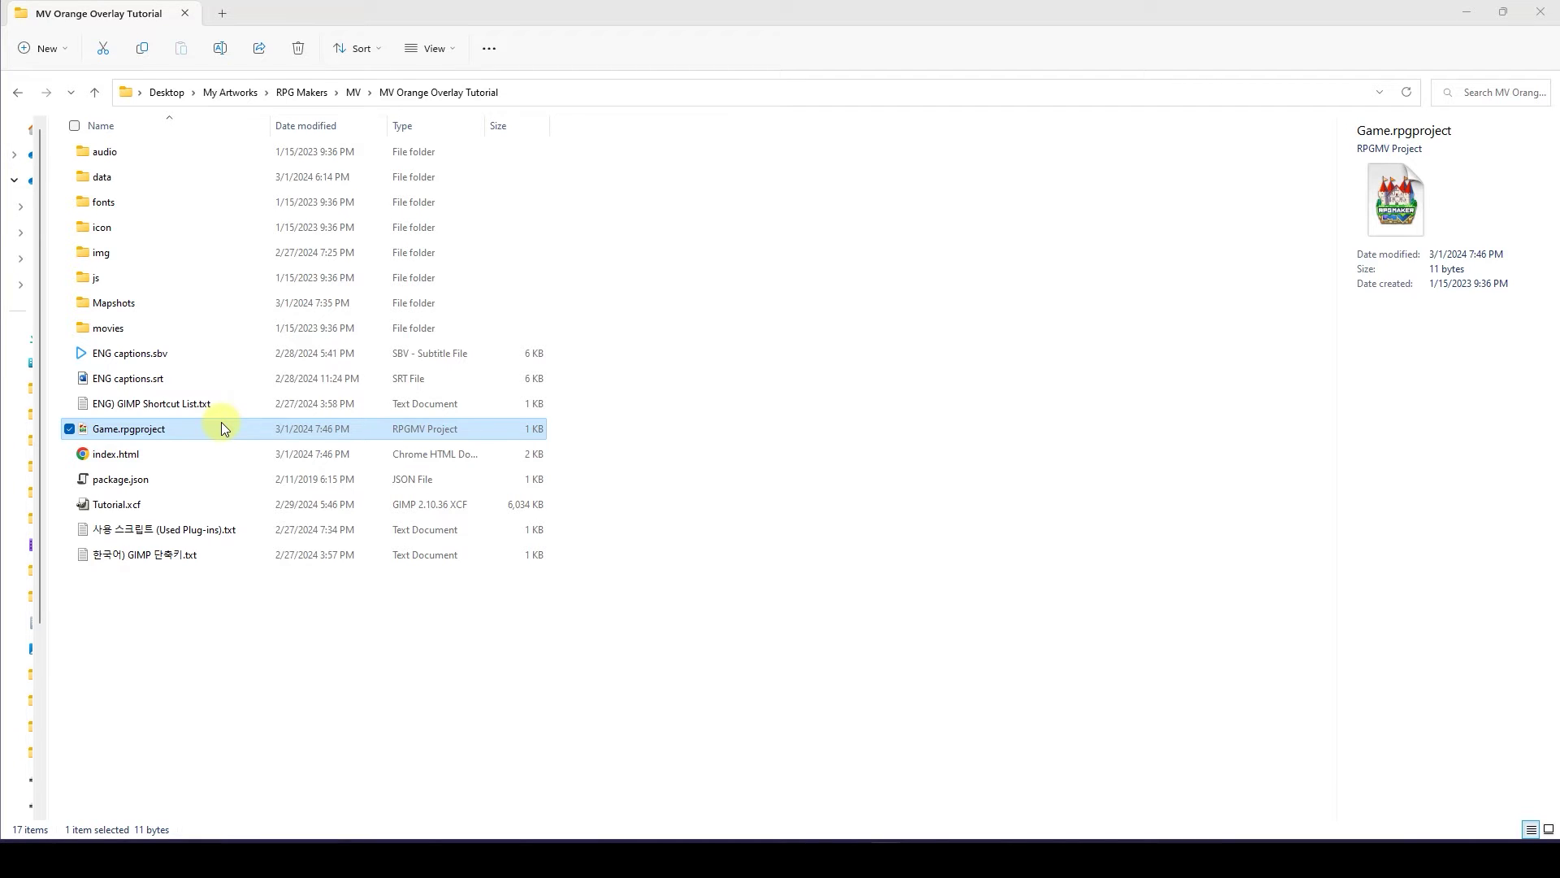
Open Game.rpgproject from the MV Orange Overlay Tutorial folder, show its events, and review the OrangeOverlay plugin parameters
double_click(221, 428)
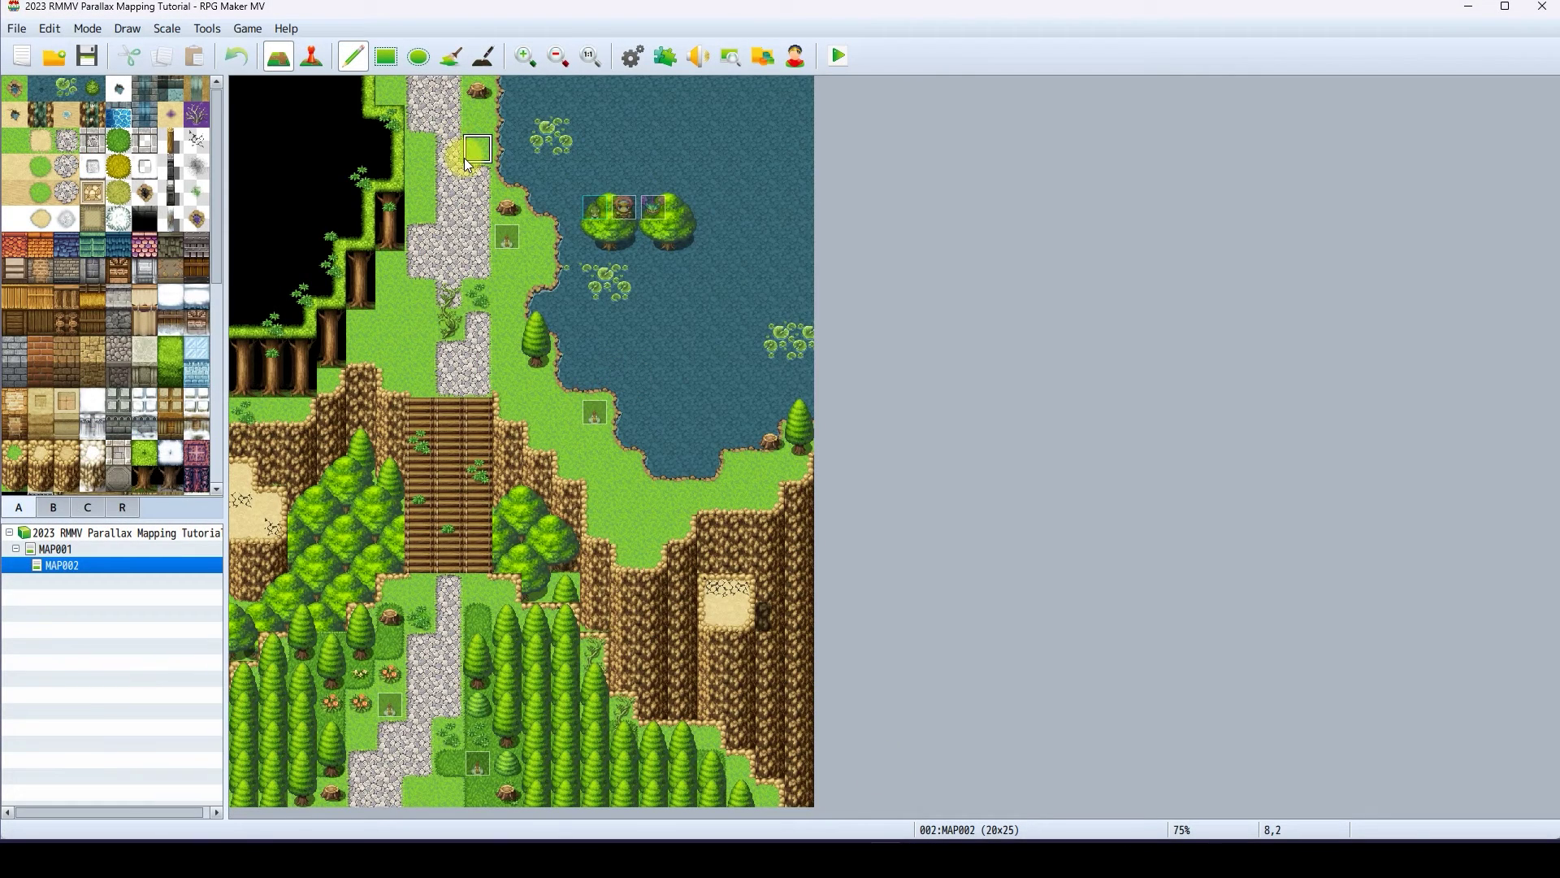
left_click(312, 57)
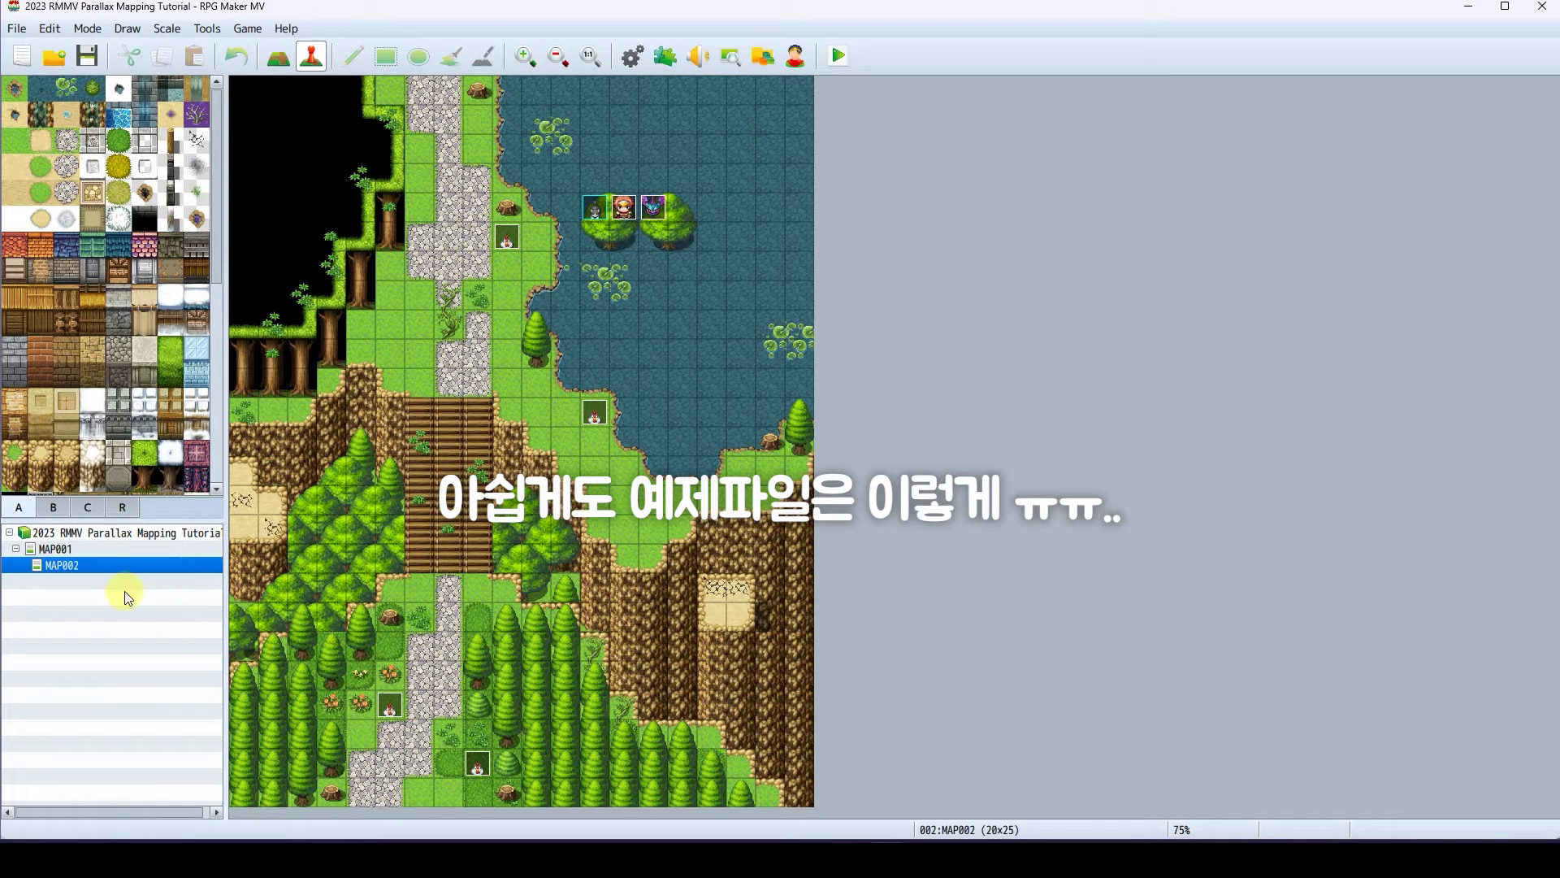
left_click(664, 56)
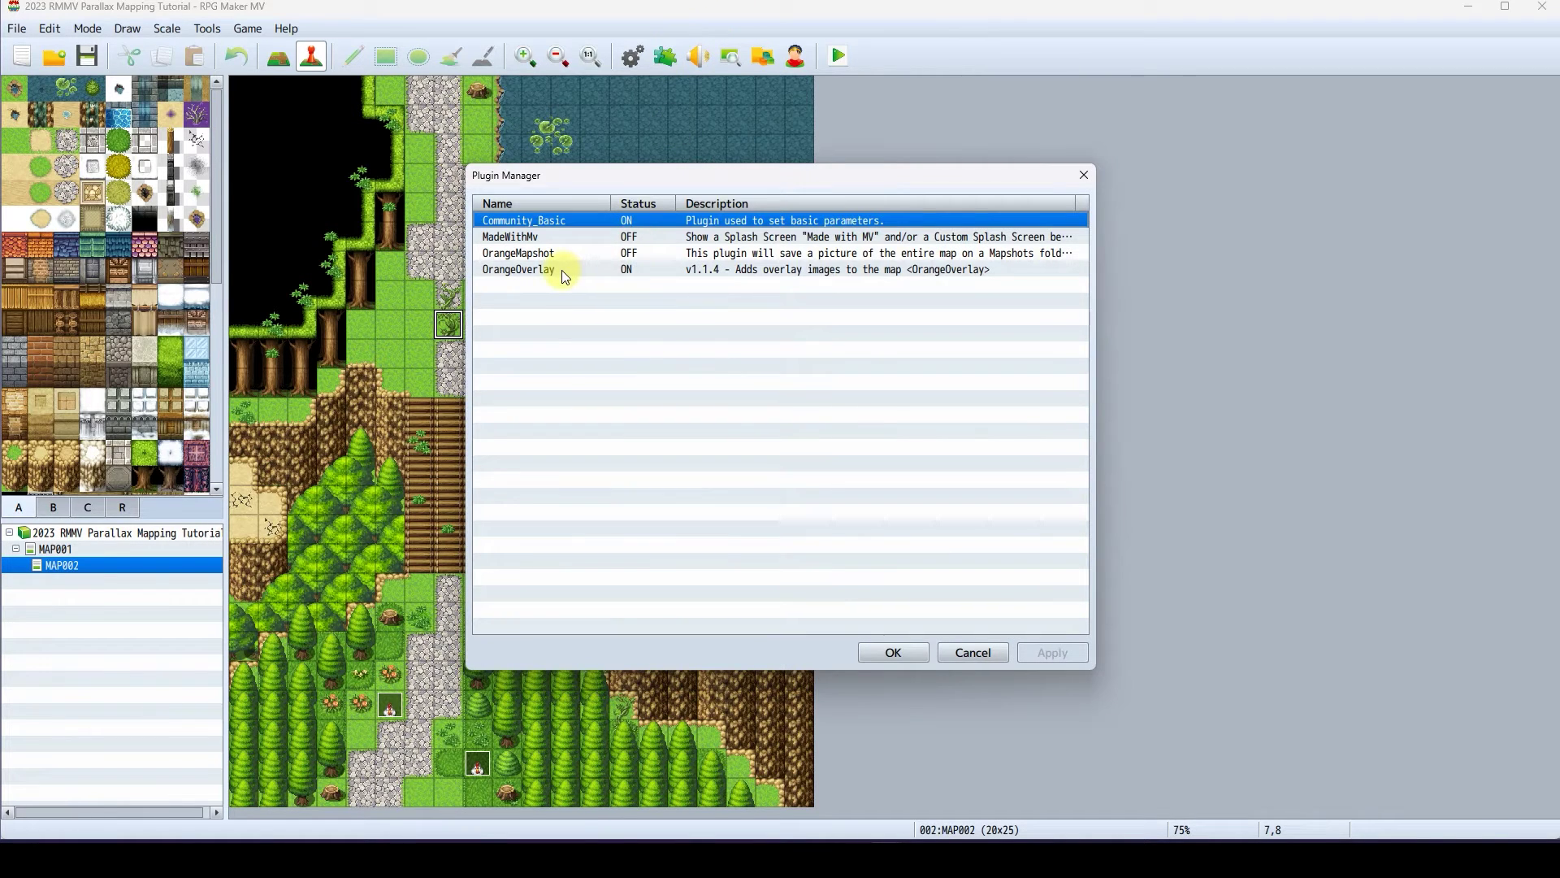
left_click(565, 270)
double_click(559, 272)
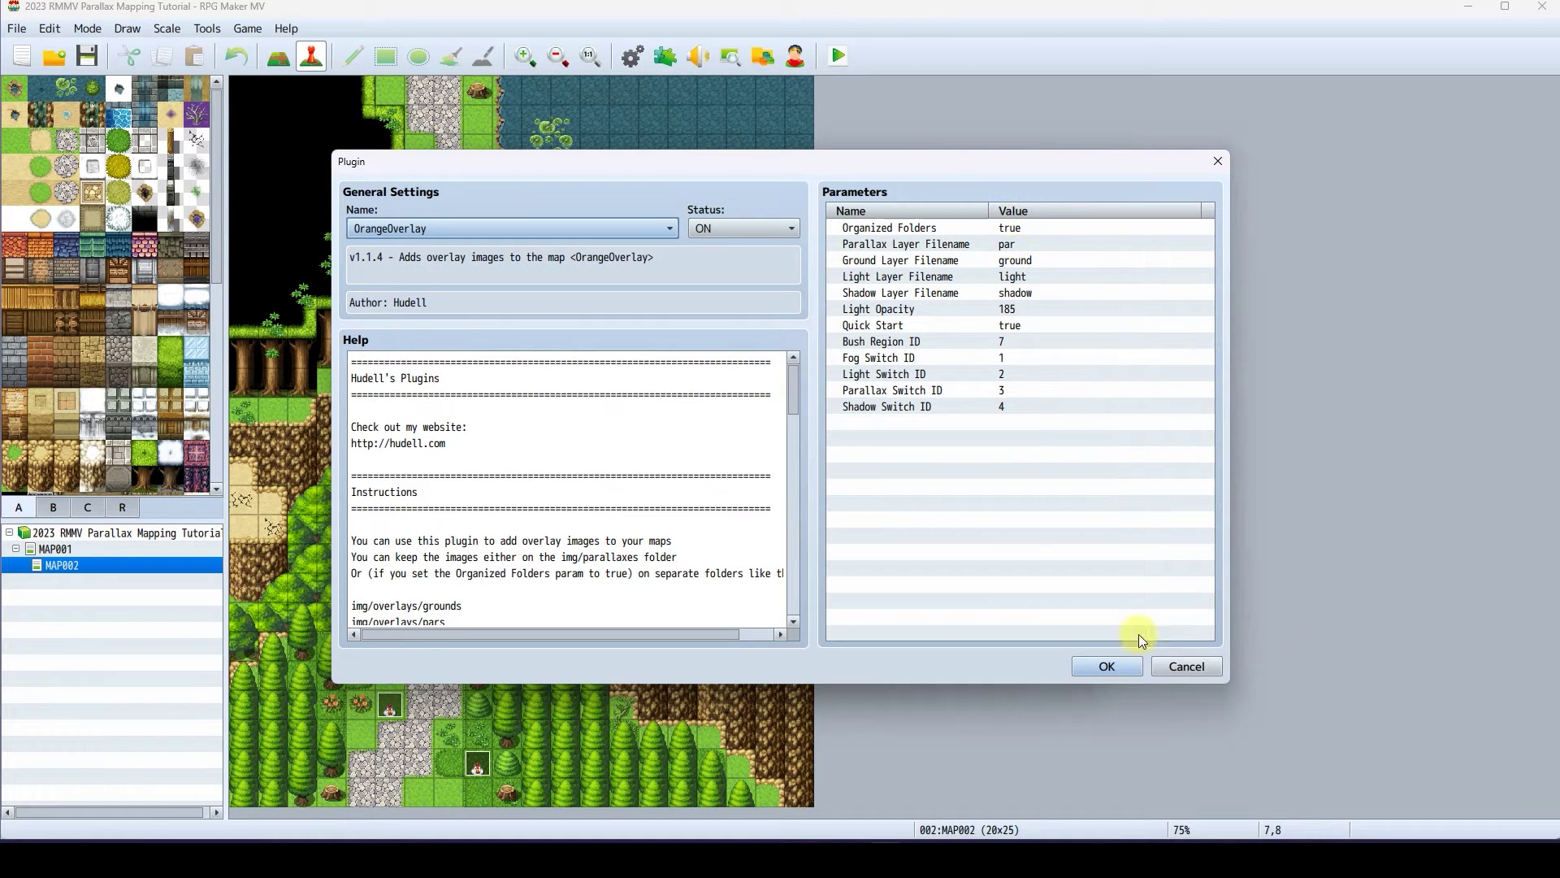
left_click(1107, 665)
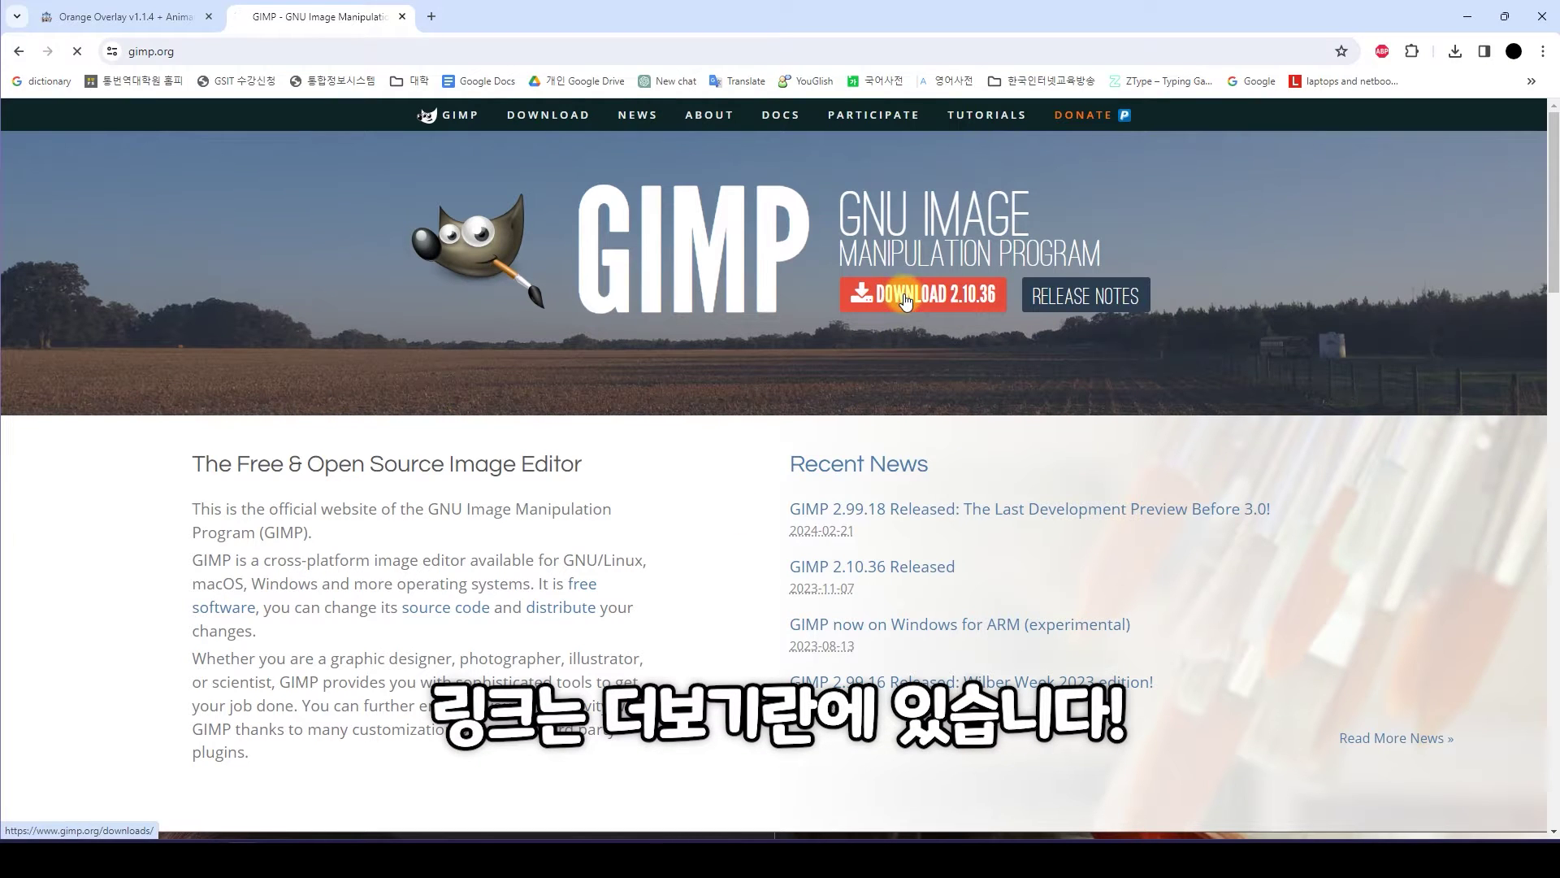
From the GIMP website, download GIMP 2.10.36 for Microsoft Windows directly and save gimp-2.10.36-setup.exe
left_click(891, 300)
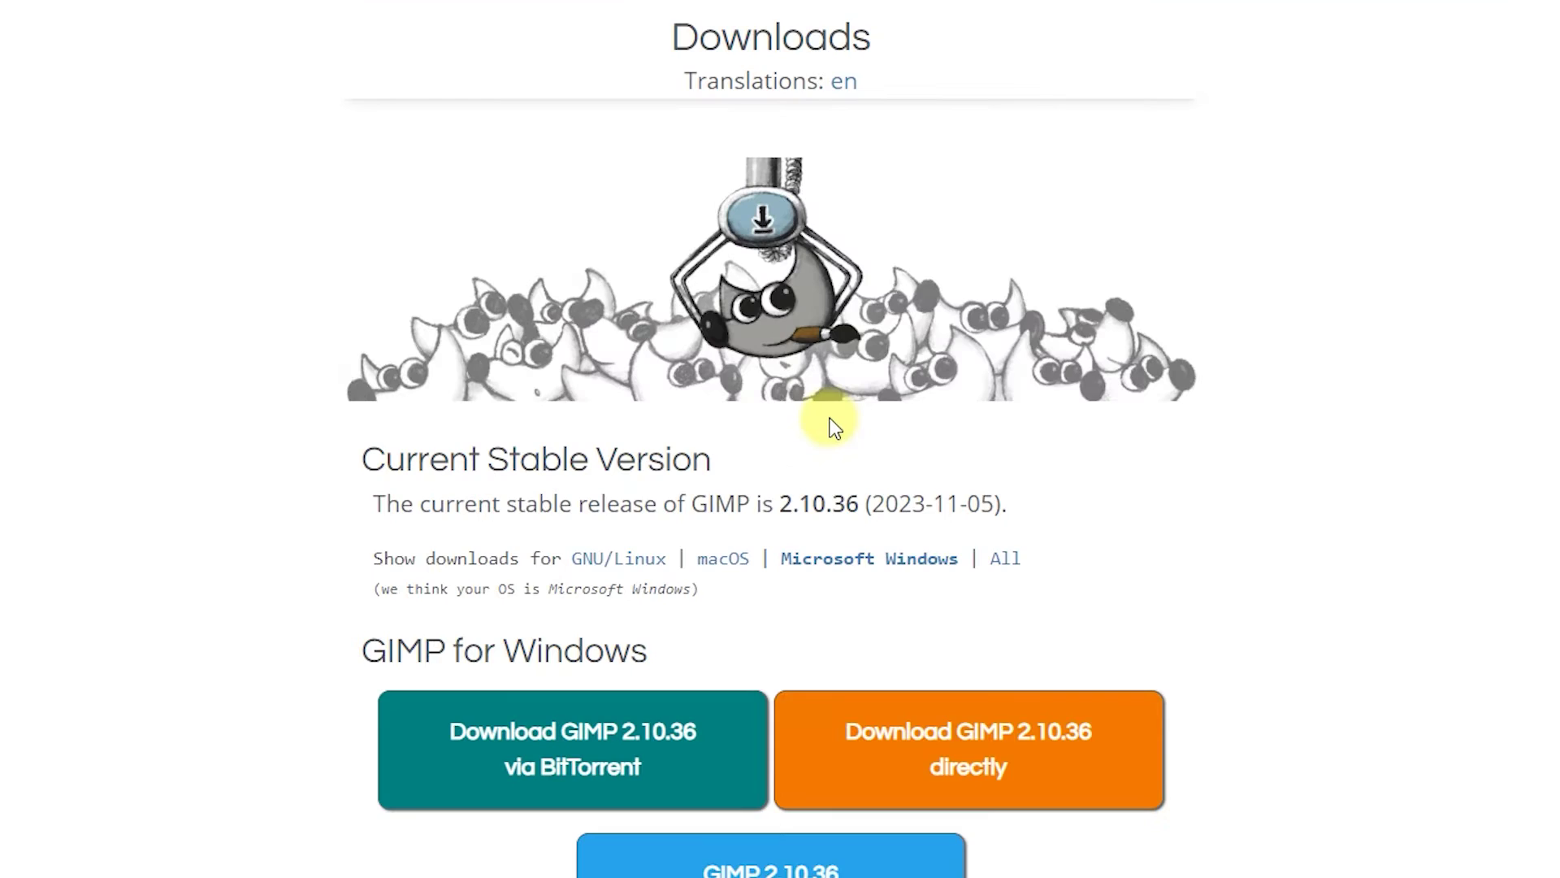
left_click(737, 445)
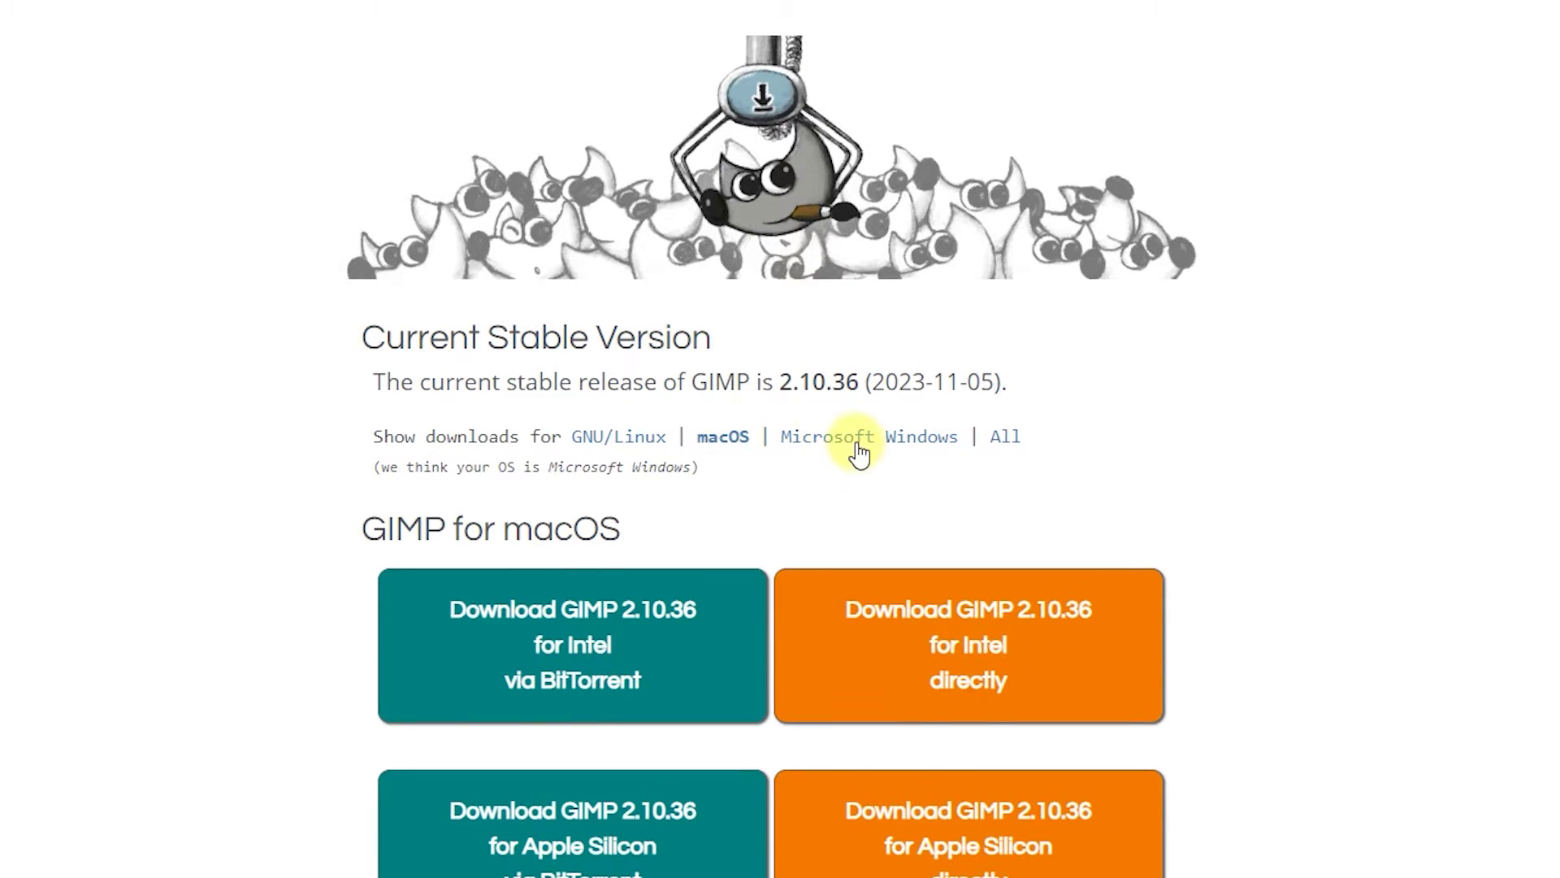
left_click(853, 446)
left_click(723, 439)
left_click(823, 443)
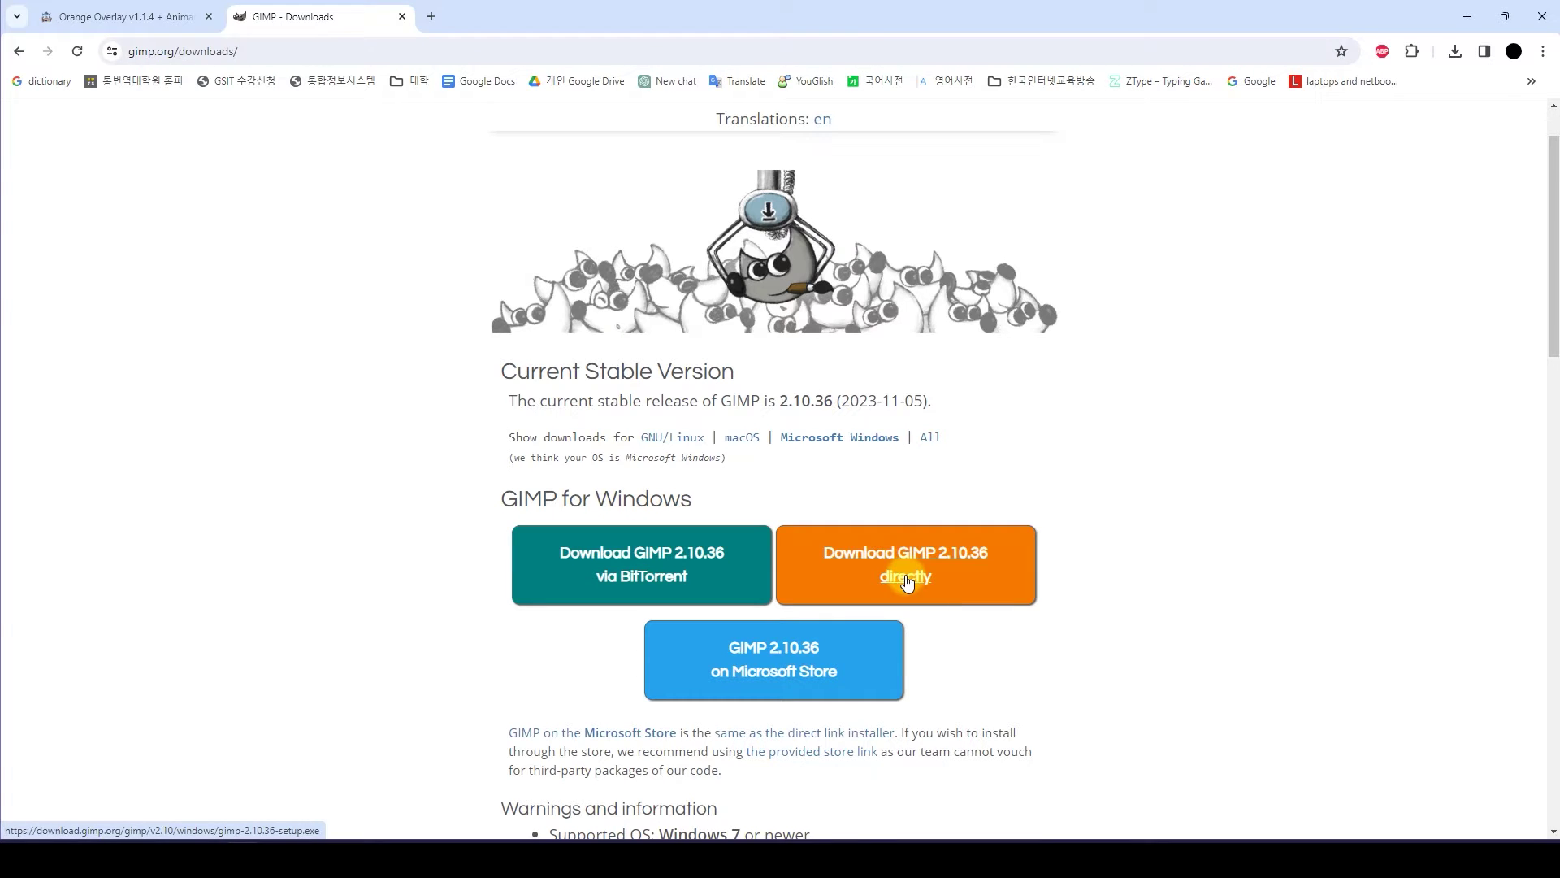
left_click(906, 582)
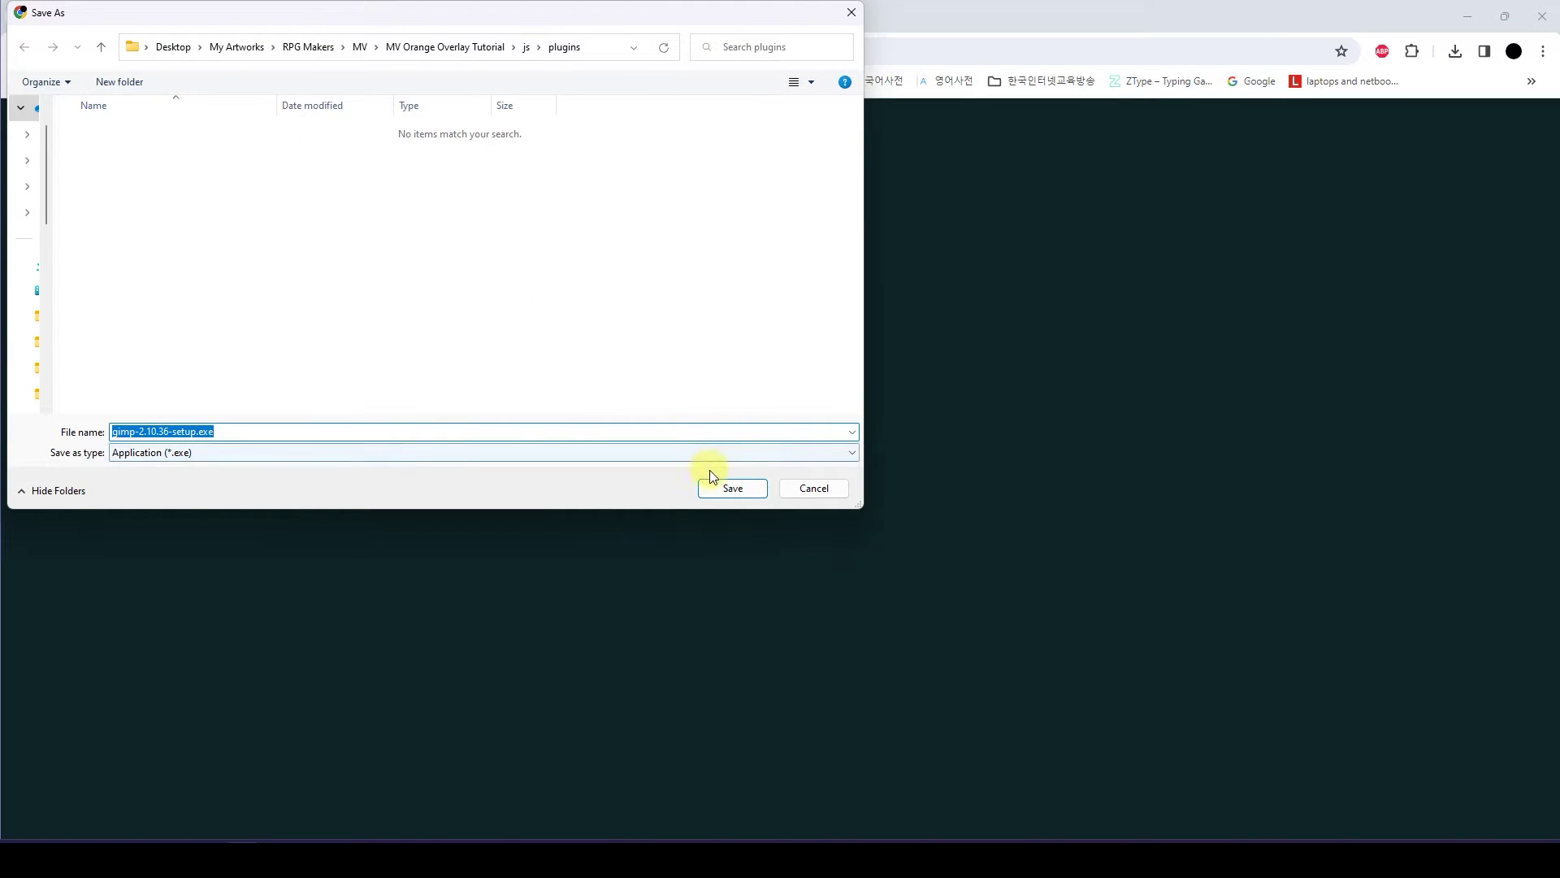
left_click(728, 488)
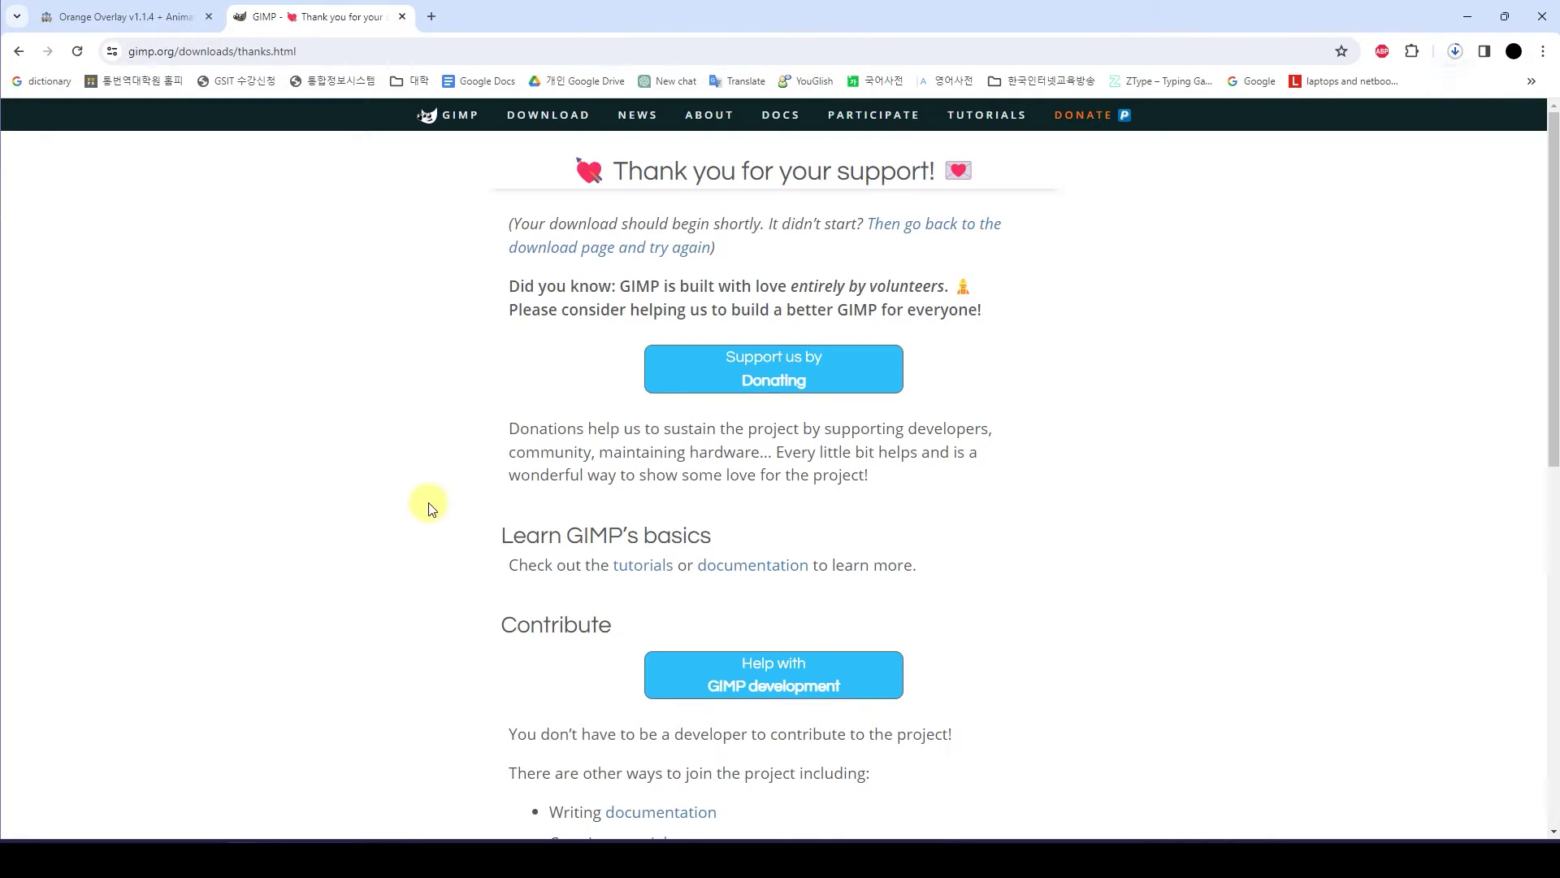
Launch the downloaded GIMP installer and set its setup language to Korean
left_click(1455, 51)
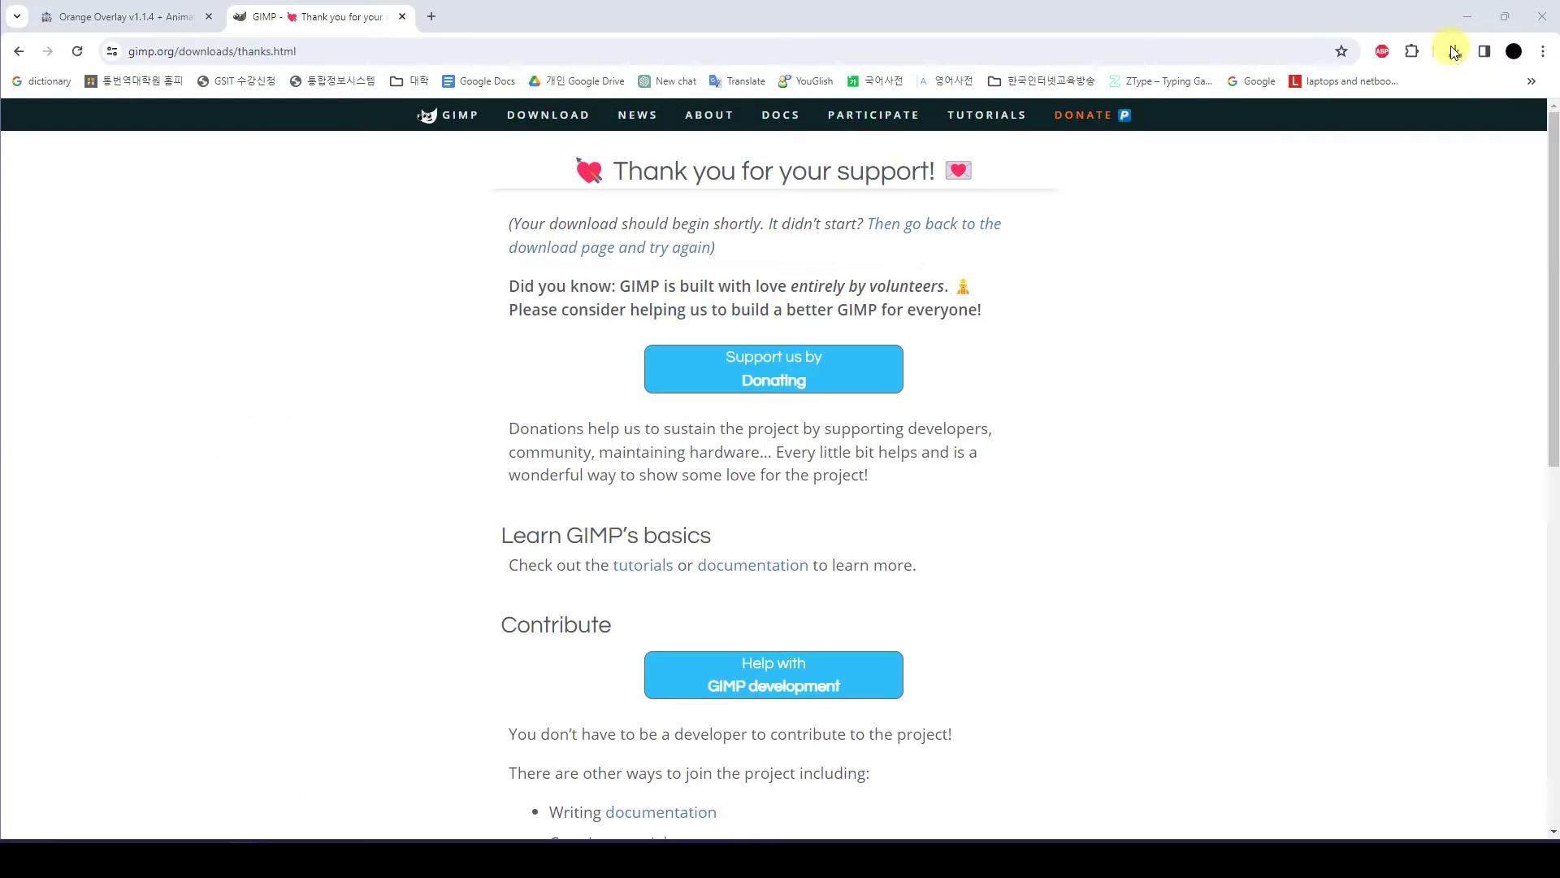
left_click(1451, 47)
left_click(1409, 140)
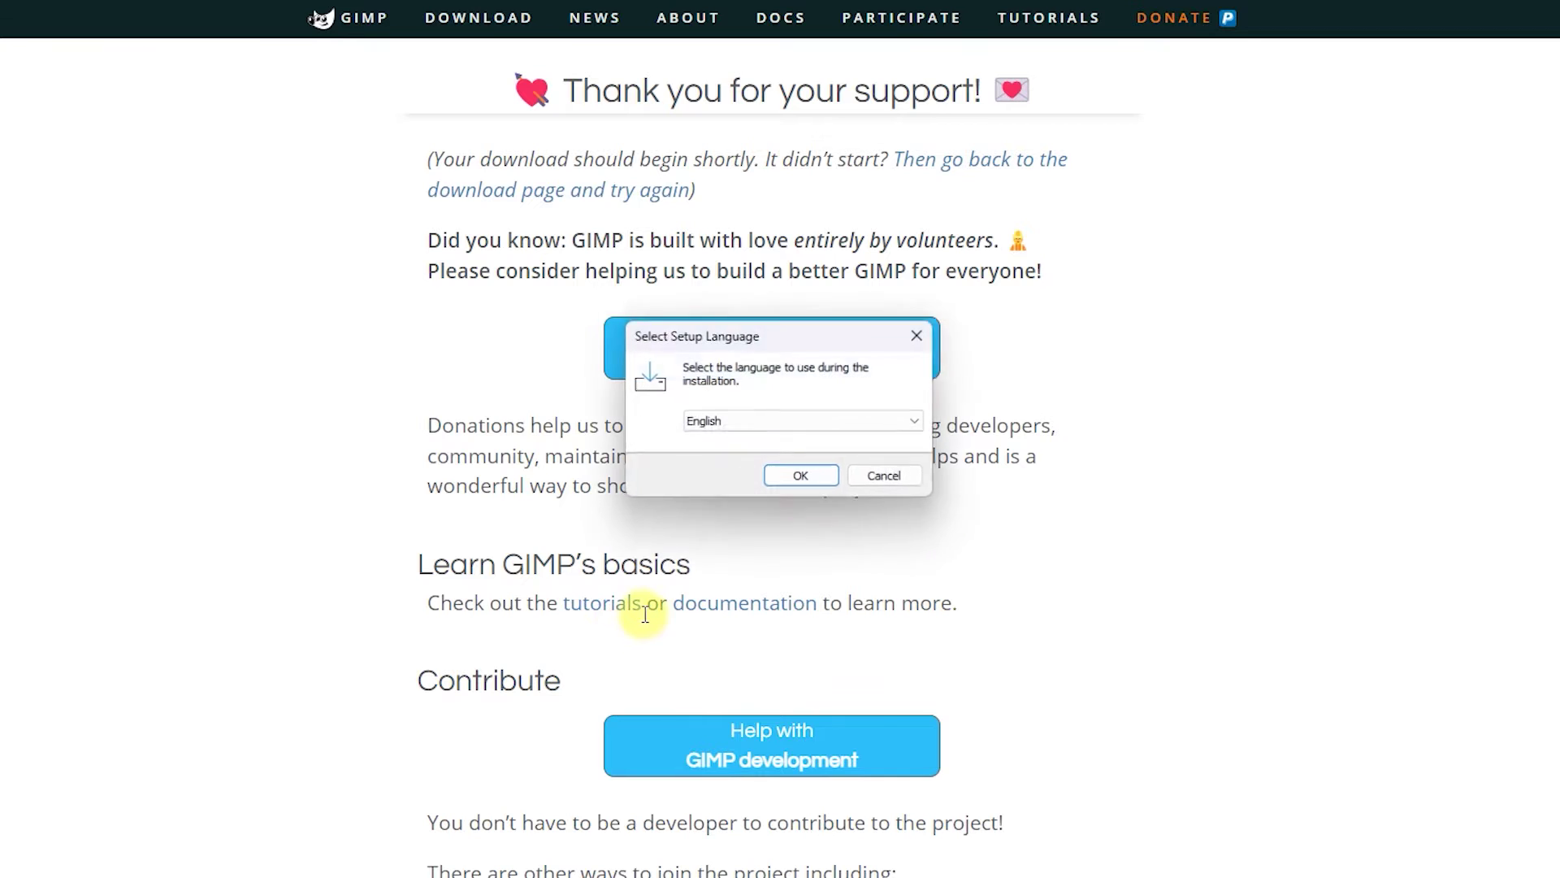
left_click(765, 414)
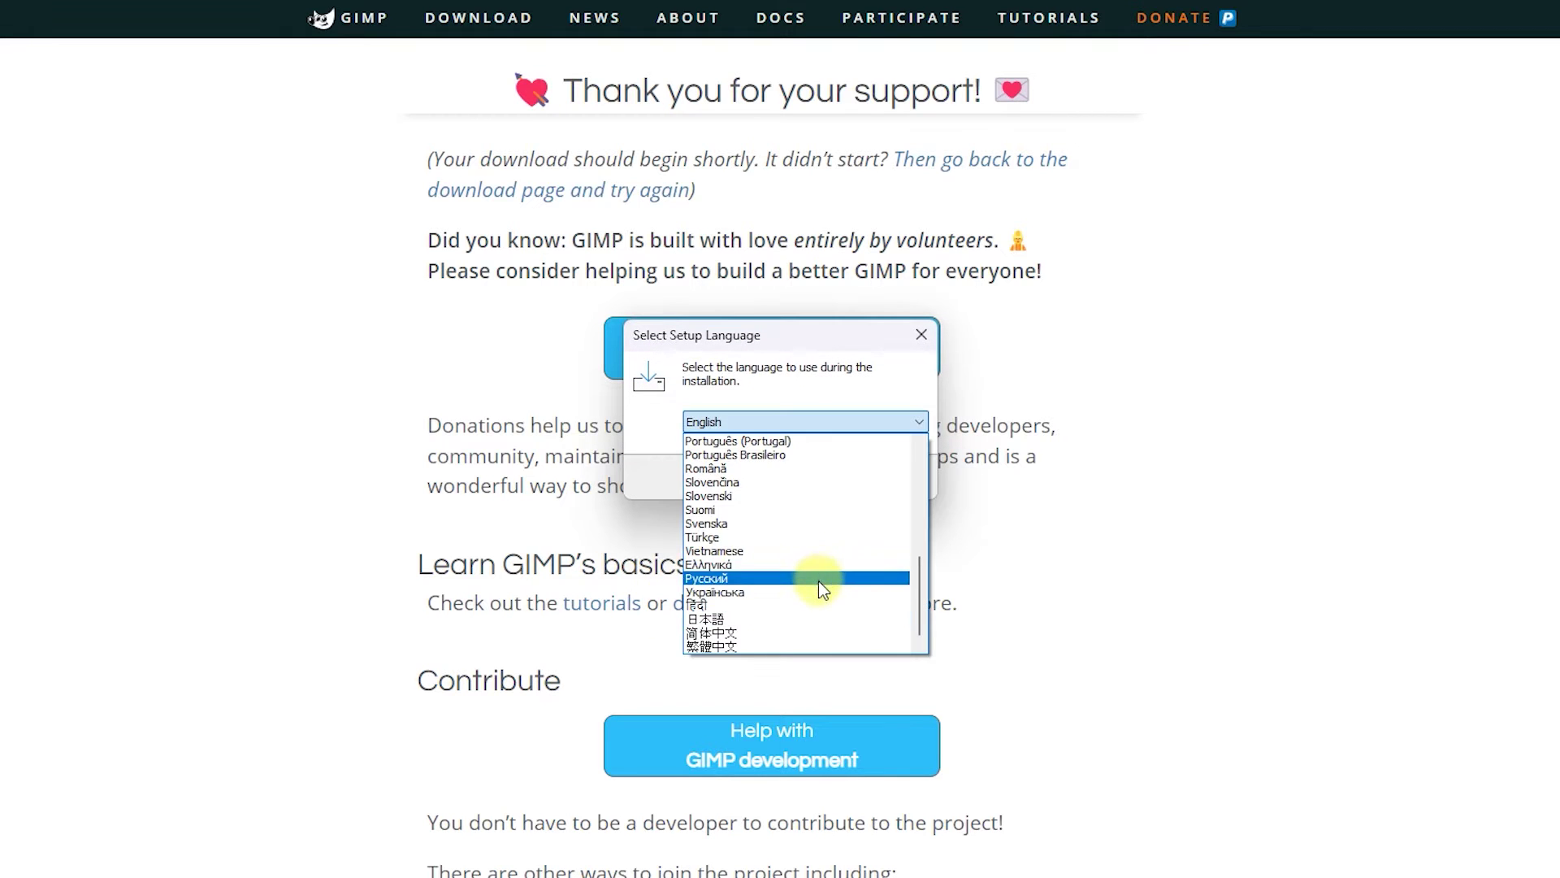
scroll(797, 582, "up", 4)
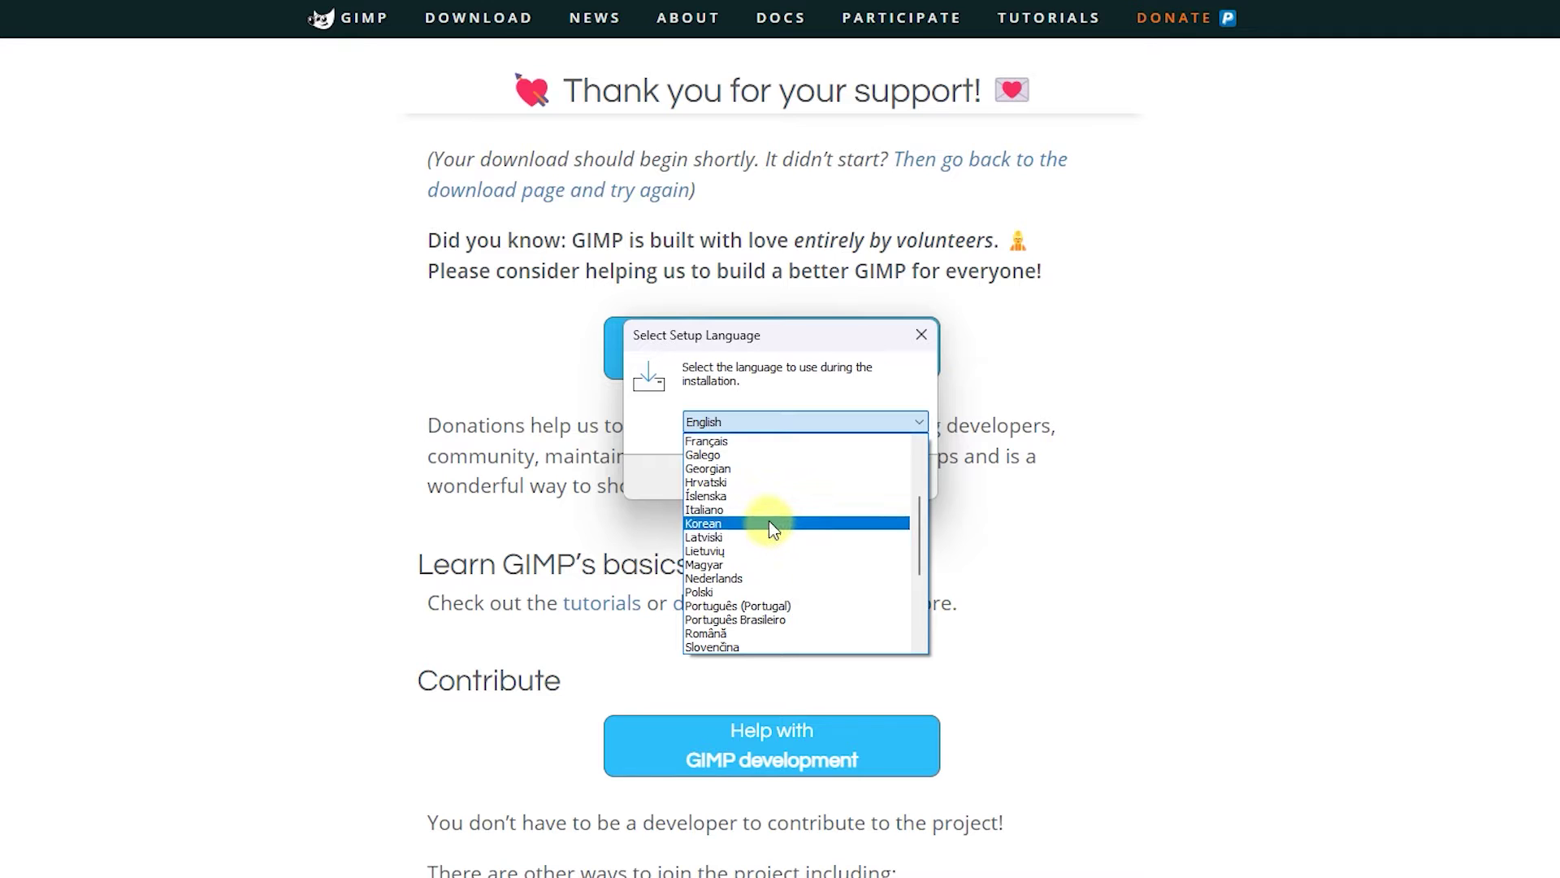
left_click(769, 524)
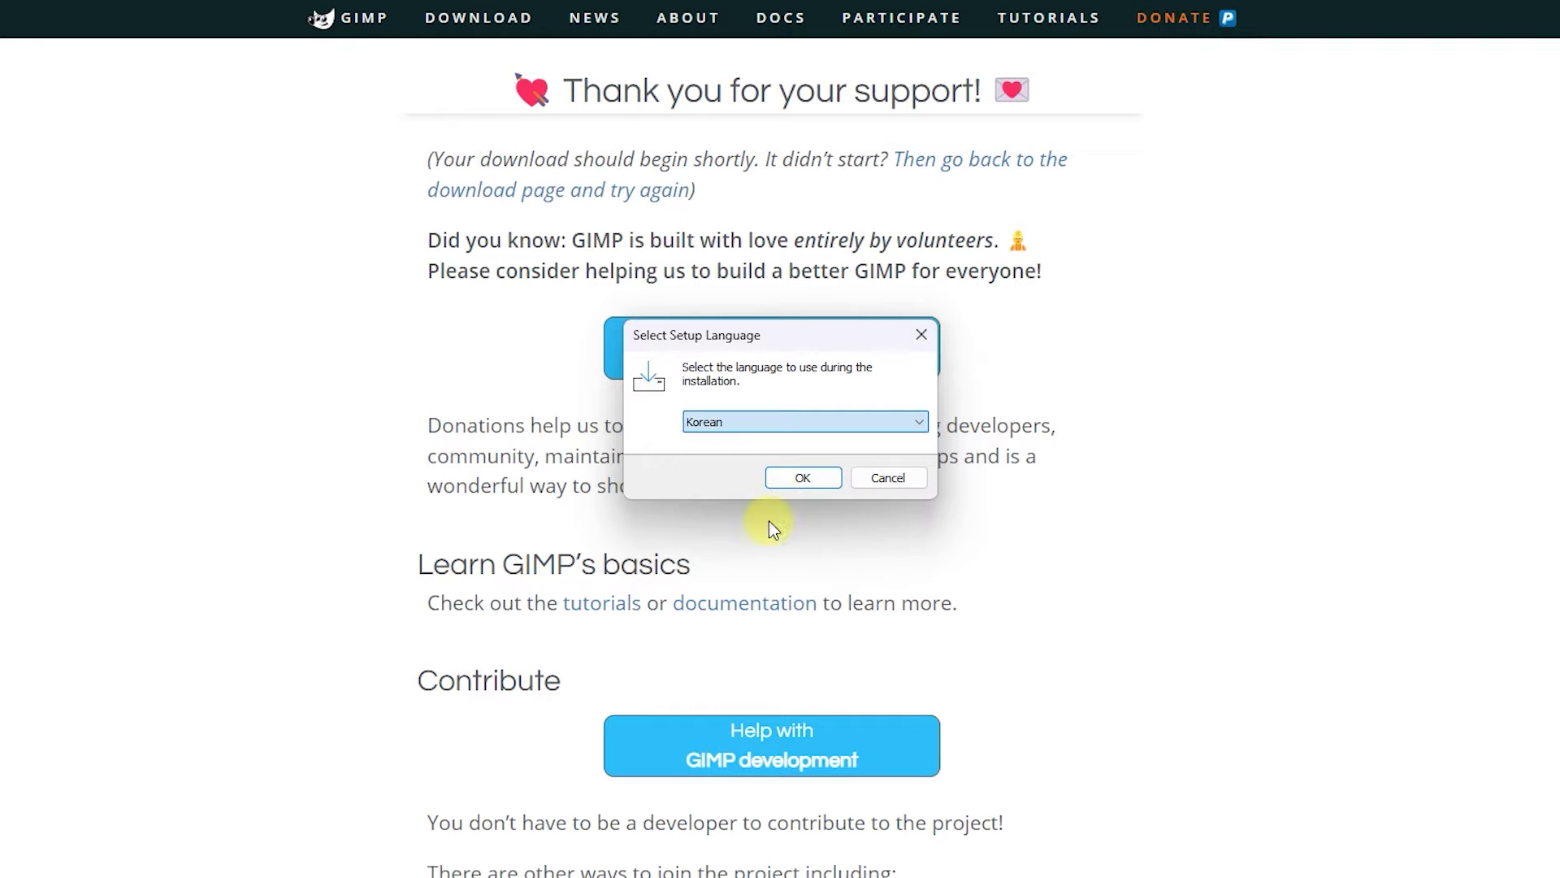
left_click(802, 478)
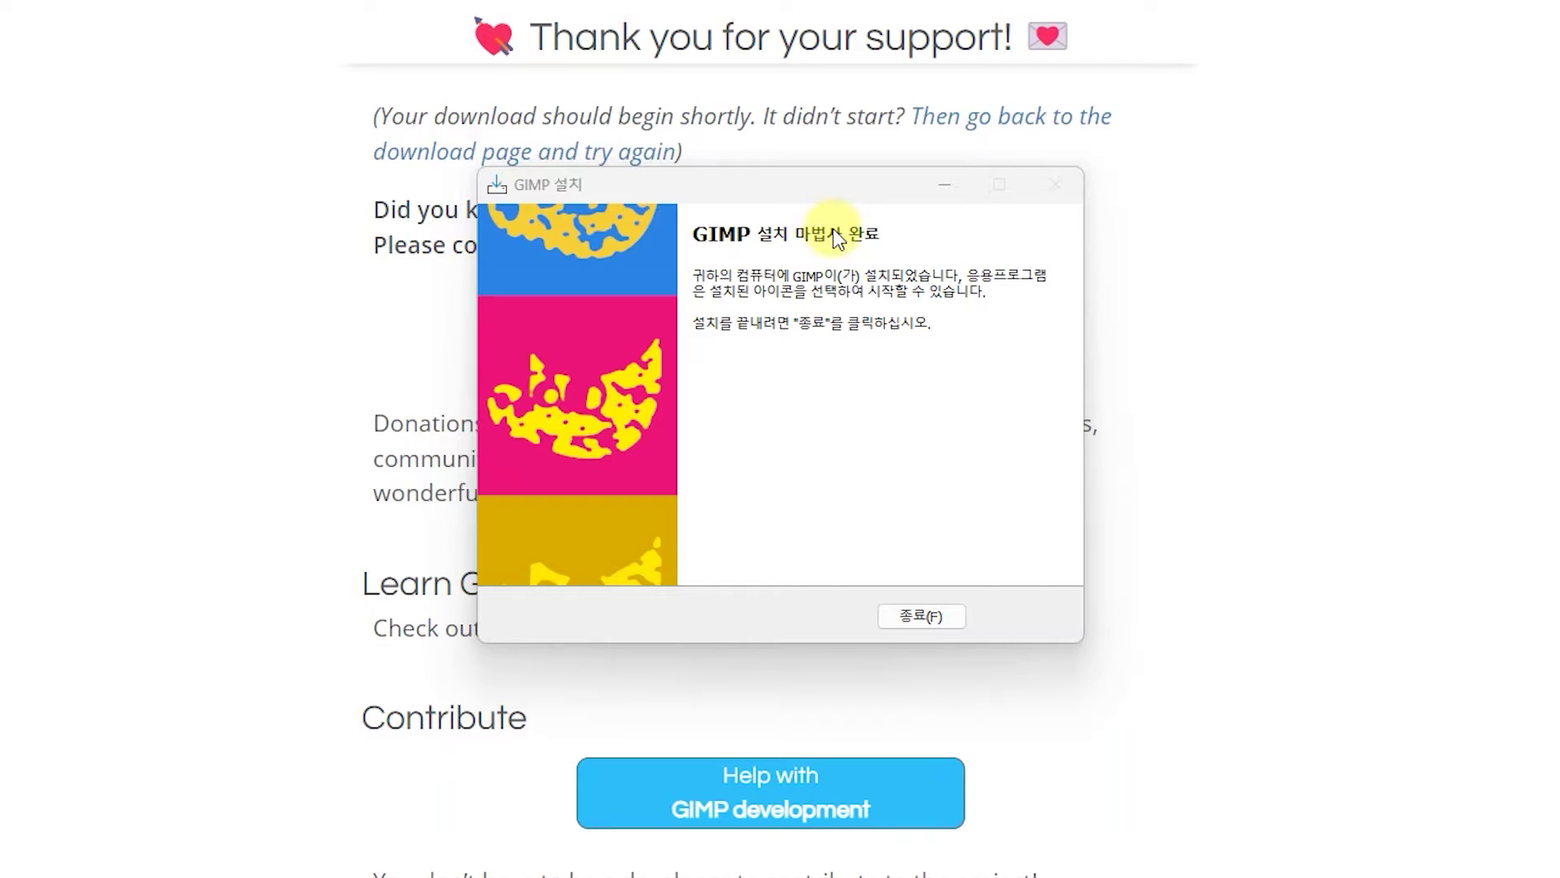
Finish the GIMP setup wizard, search the computer for gimp and launch GIMP 2.10.36
left_click(939, 621)
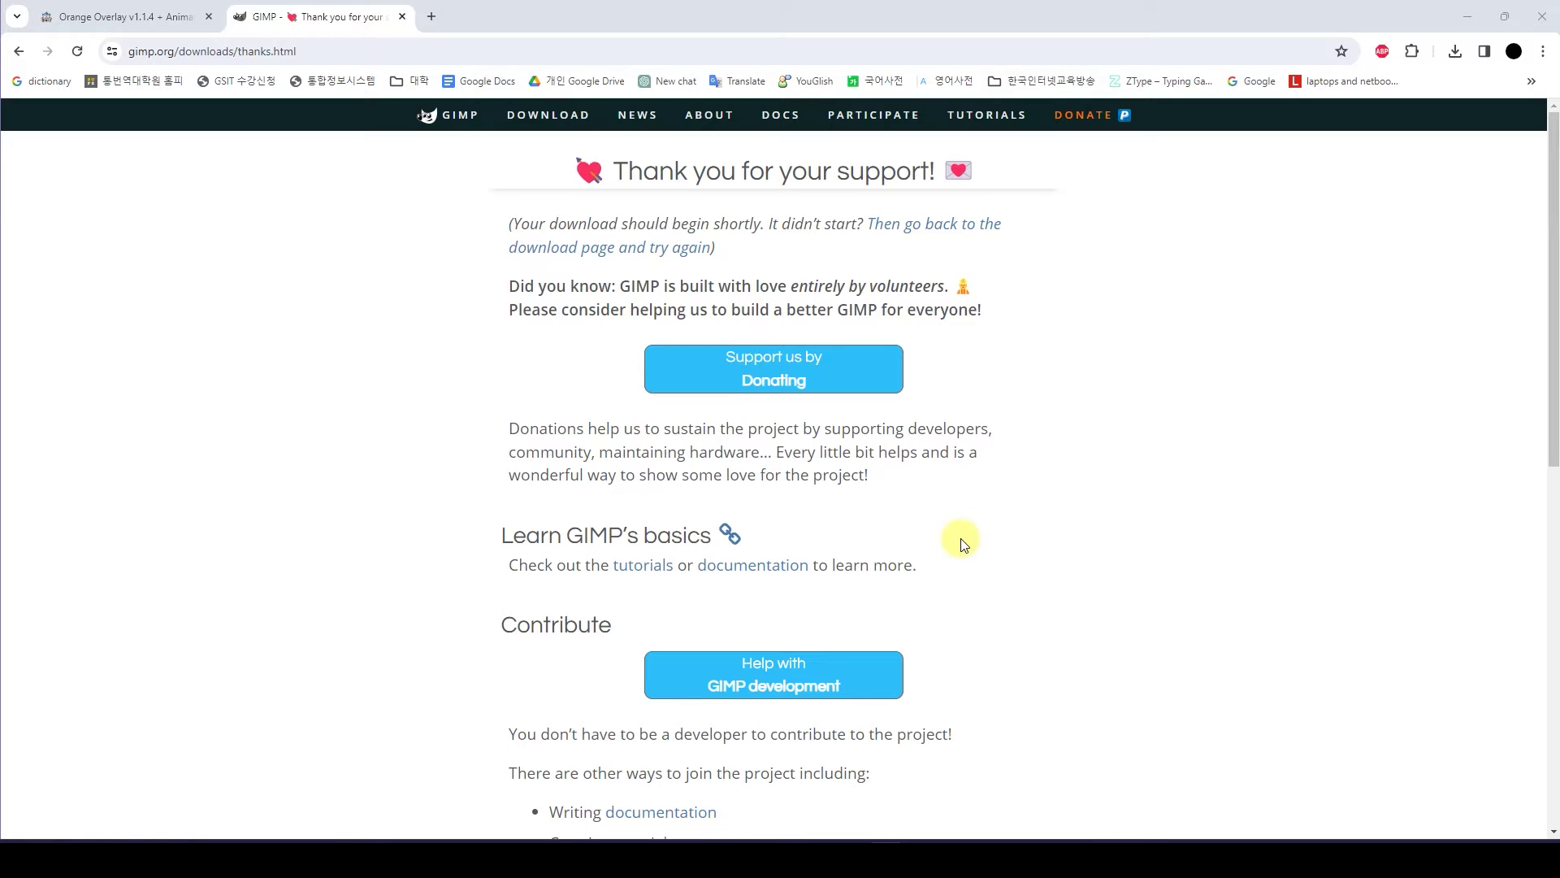
scroll(365, 674, "down", 3)
scroll(349, 662, "up", 3)
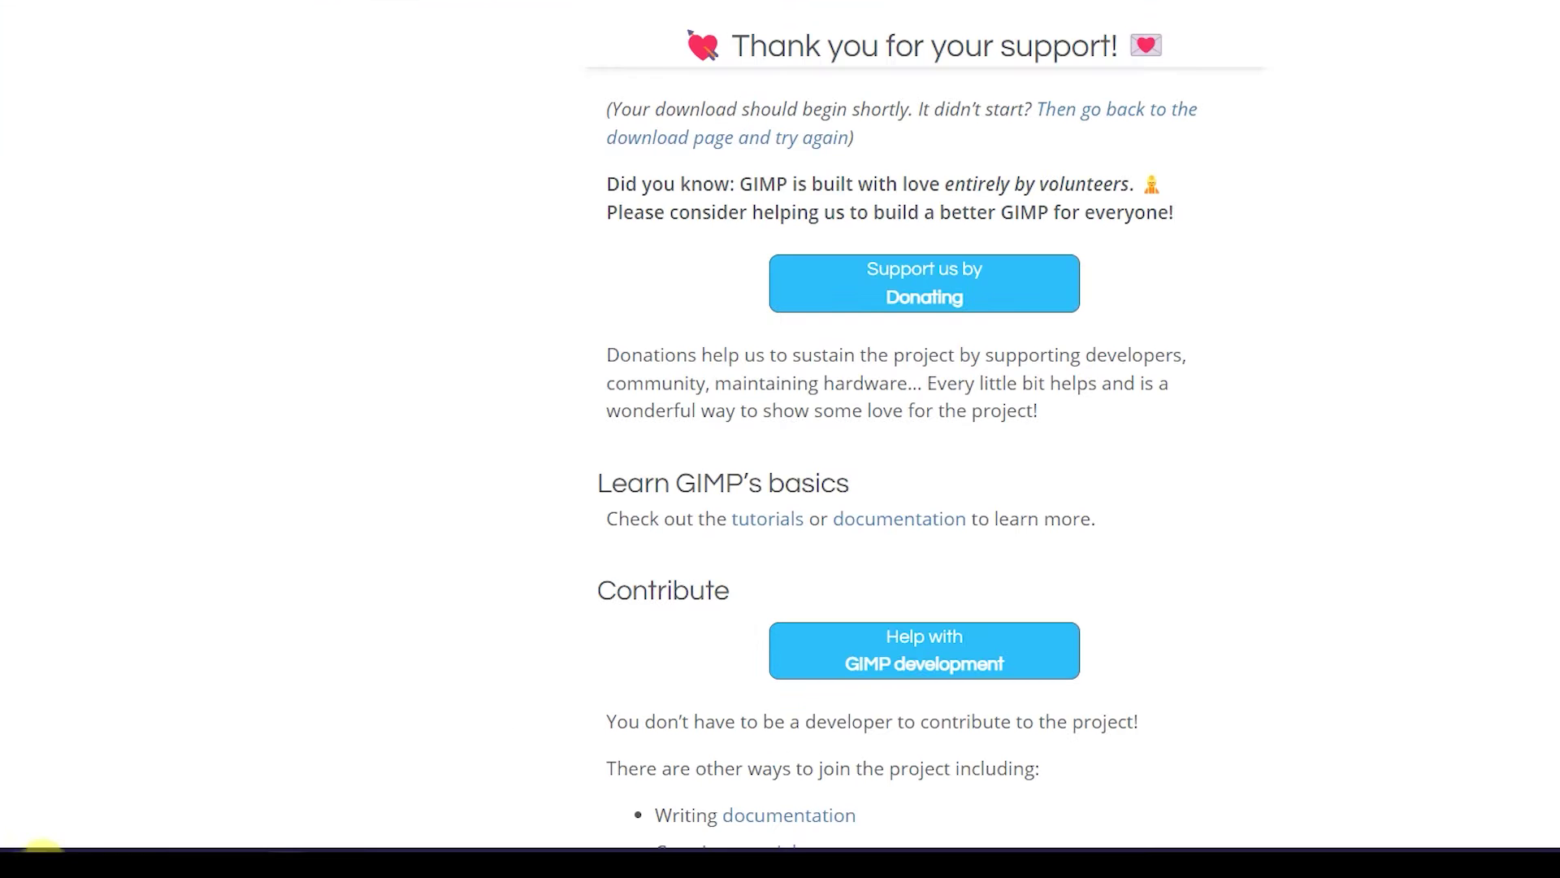
left_click(41, 846)
left_click(203, 191)
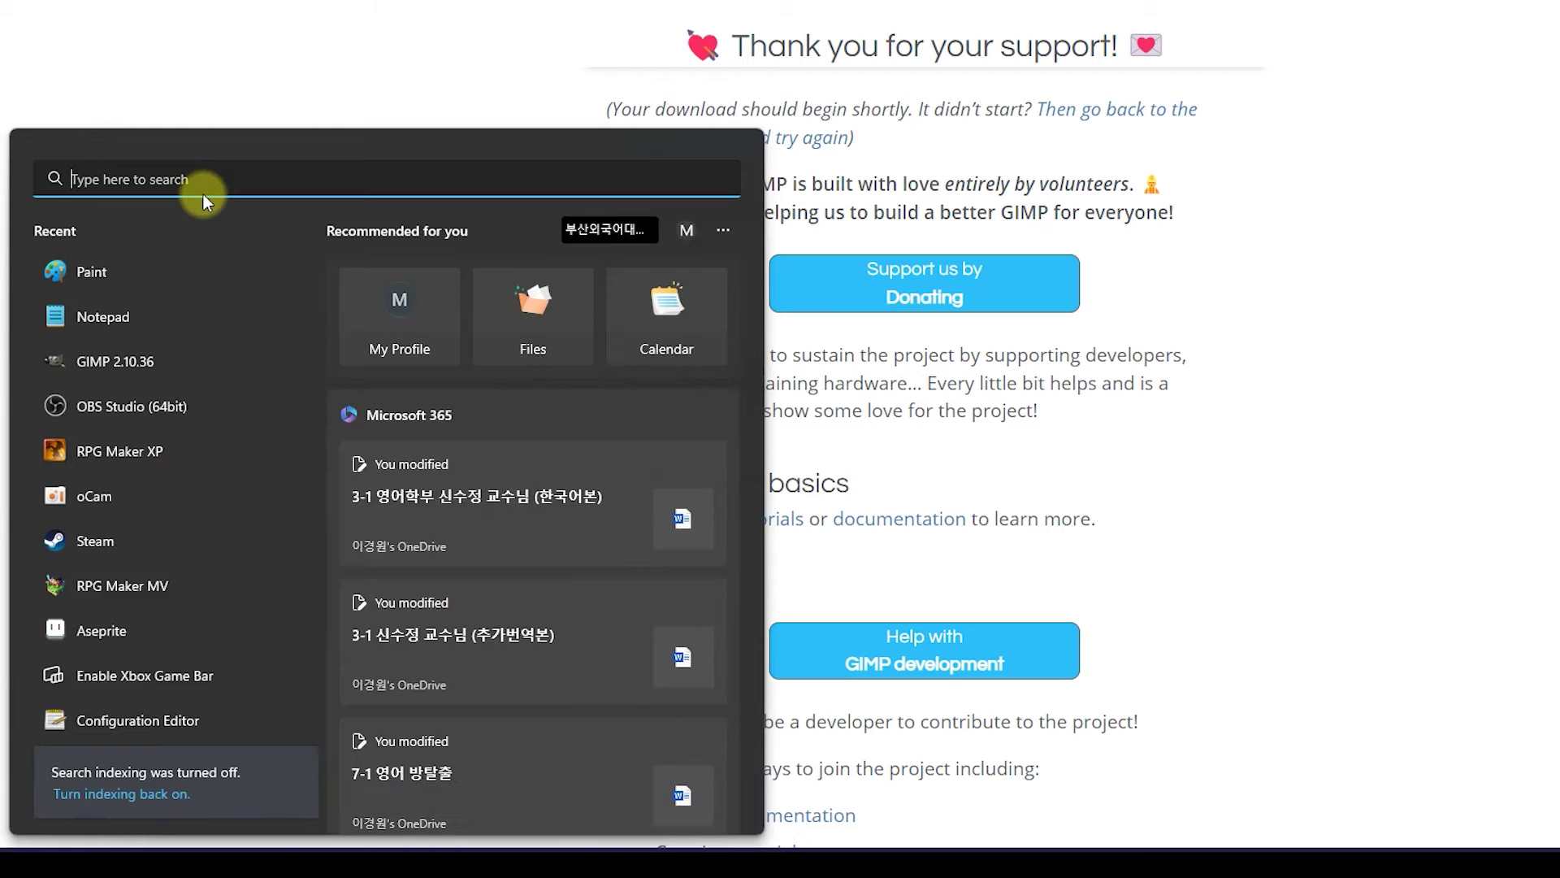
type("gimp")
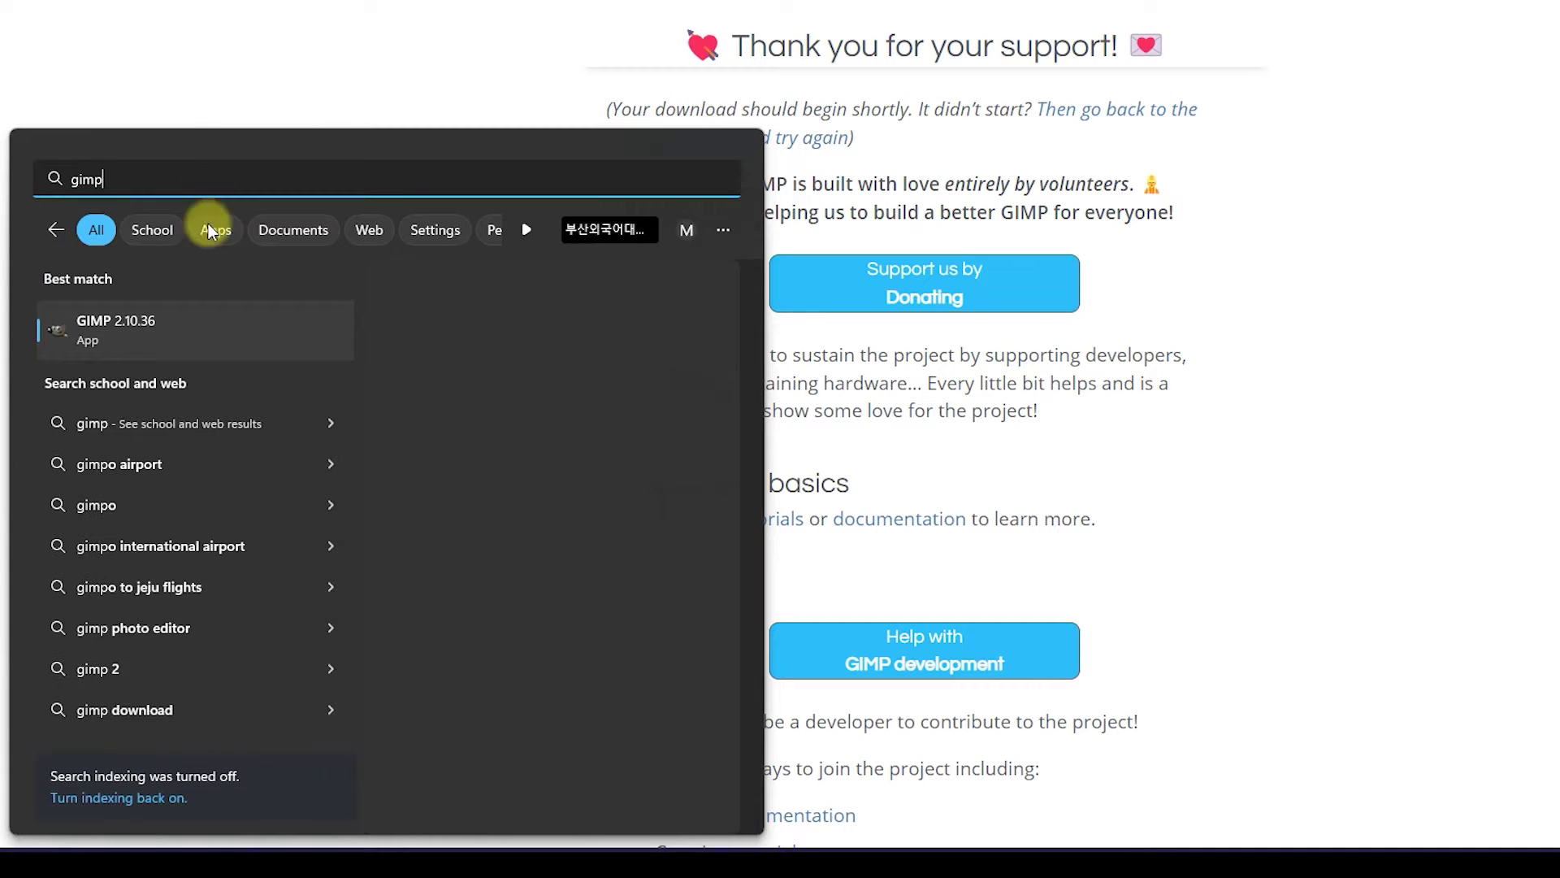
key("Return")
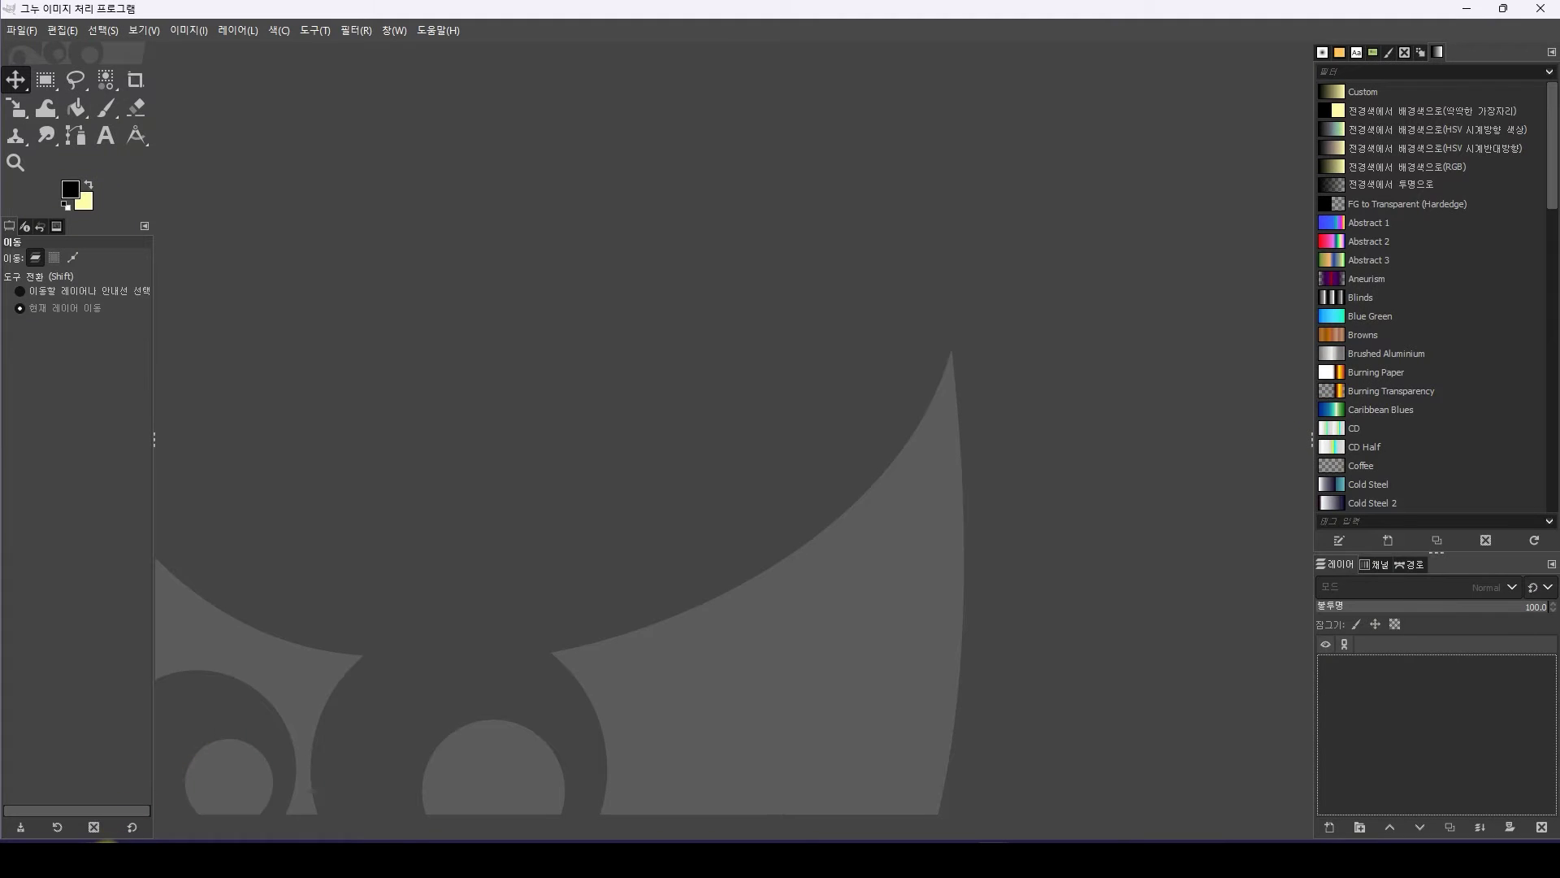
Open MAP002_false.png from the Mapshots folder in GIMP
mouse_move(154, 836)
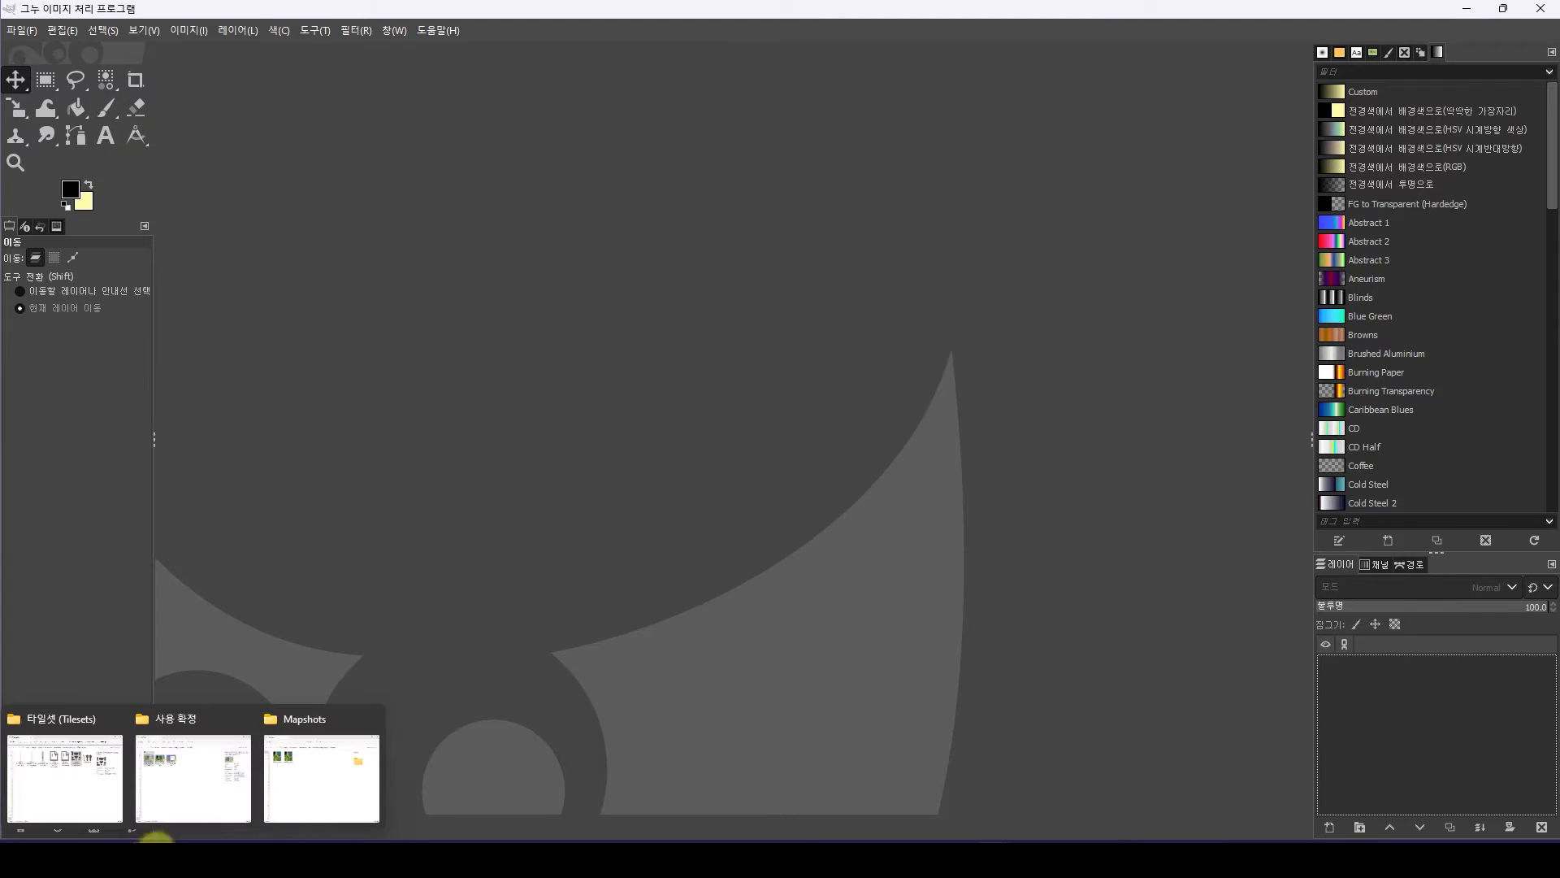
left_click(289, 807)
left_click(614, 524)
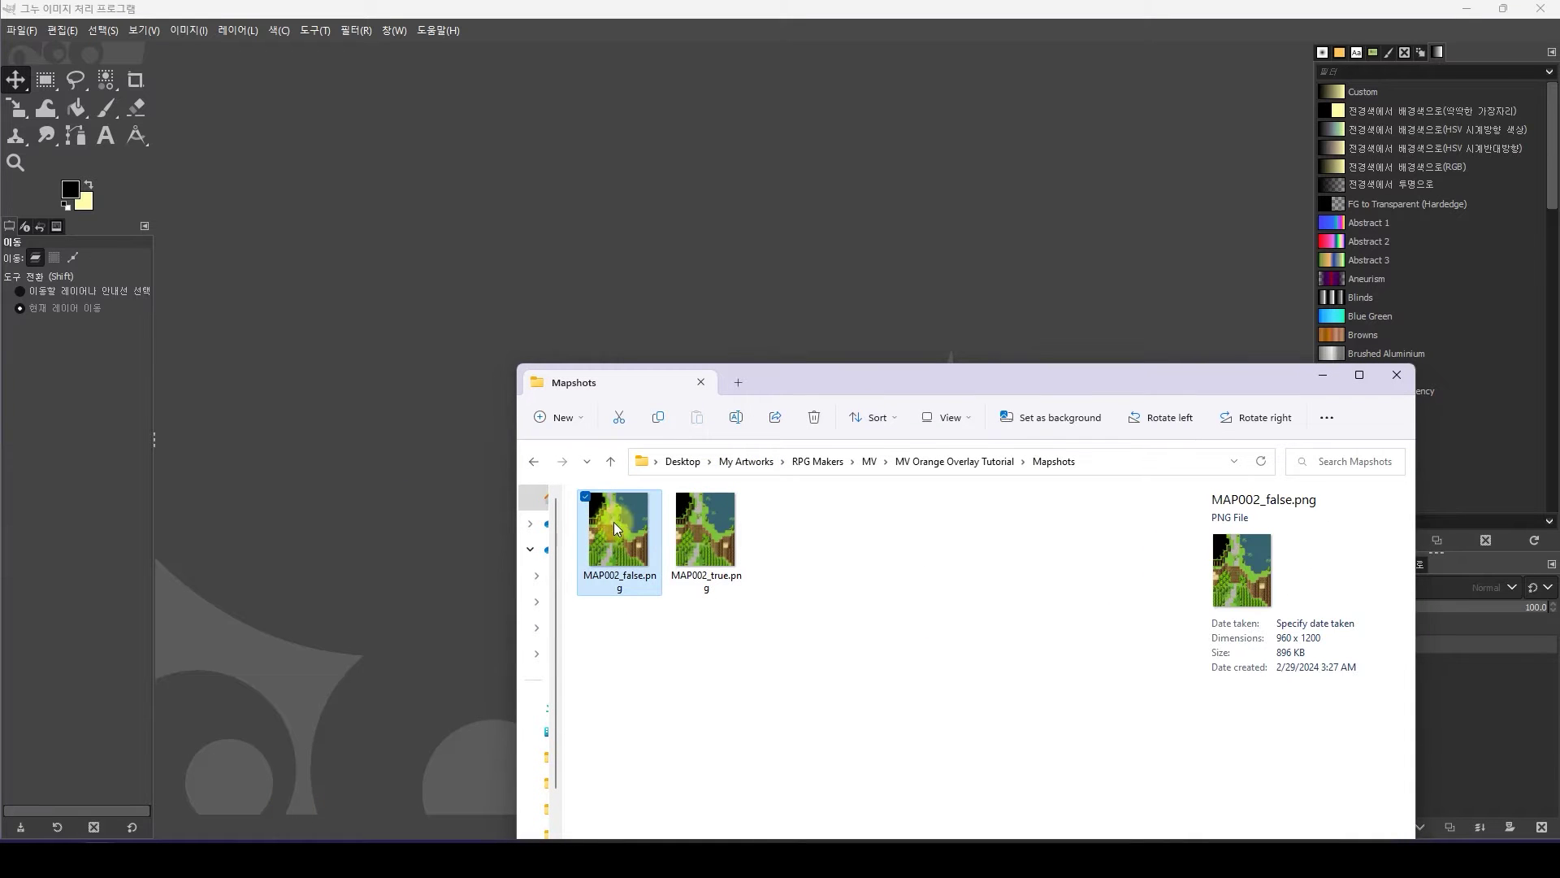
left_click_drag(325, 265, 320, 246)
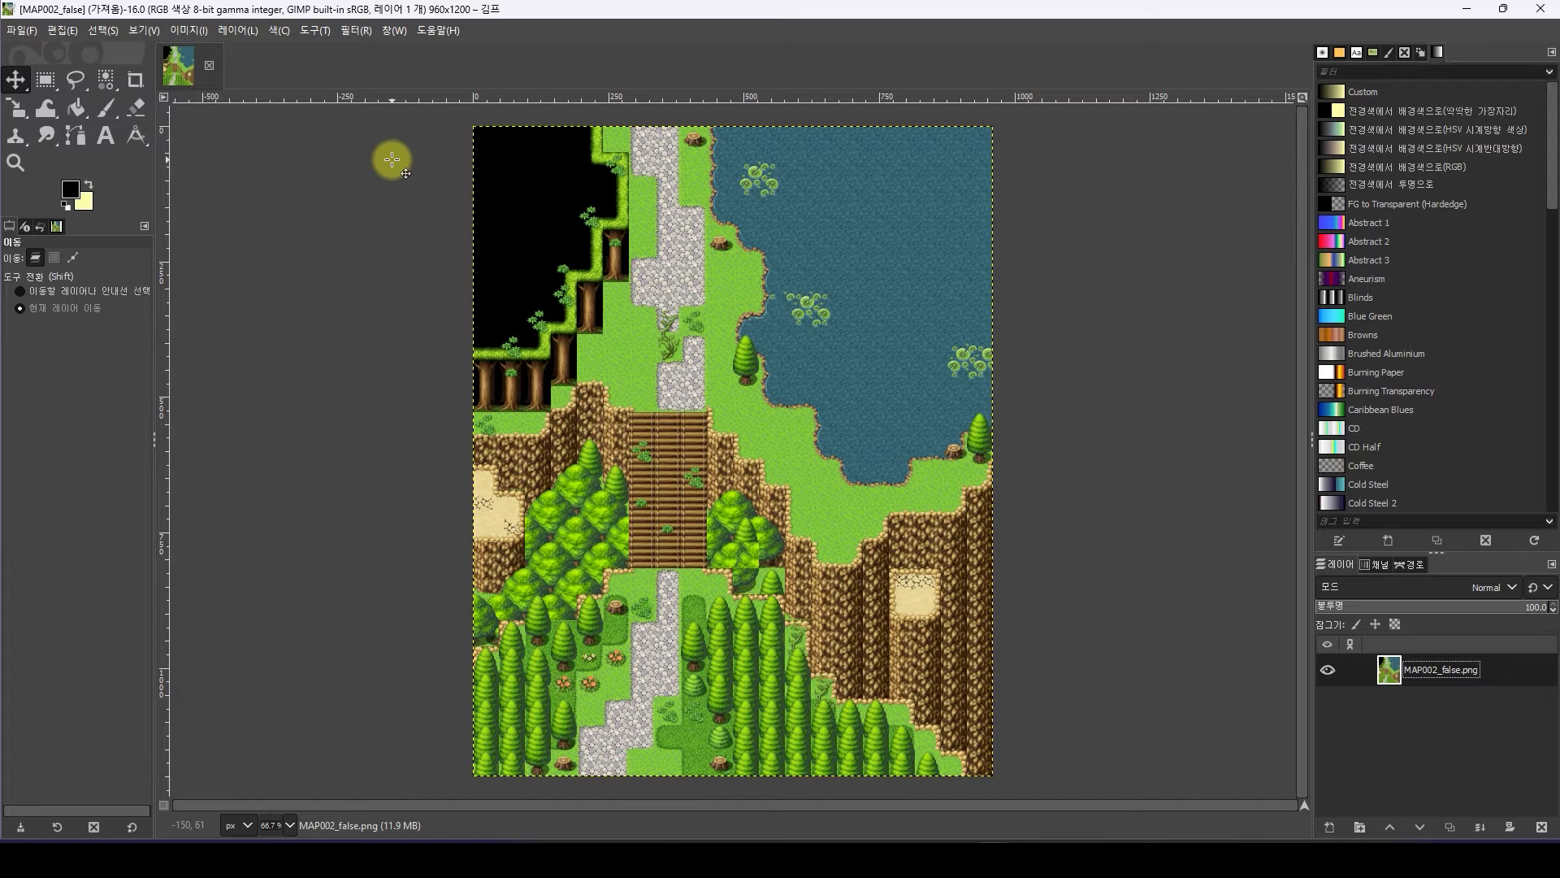
left_click(142, 32)
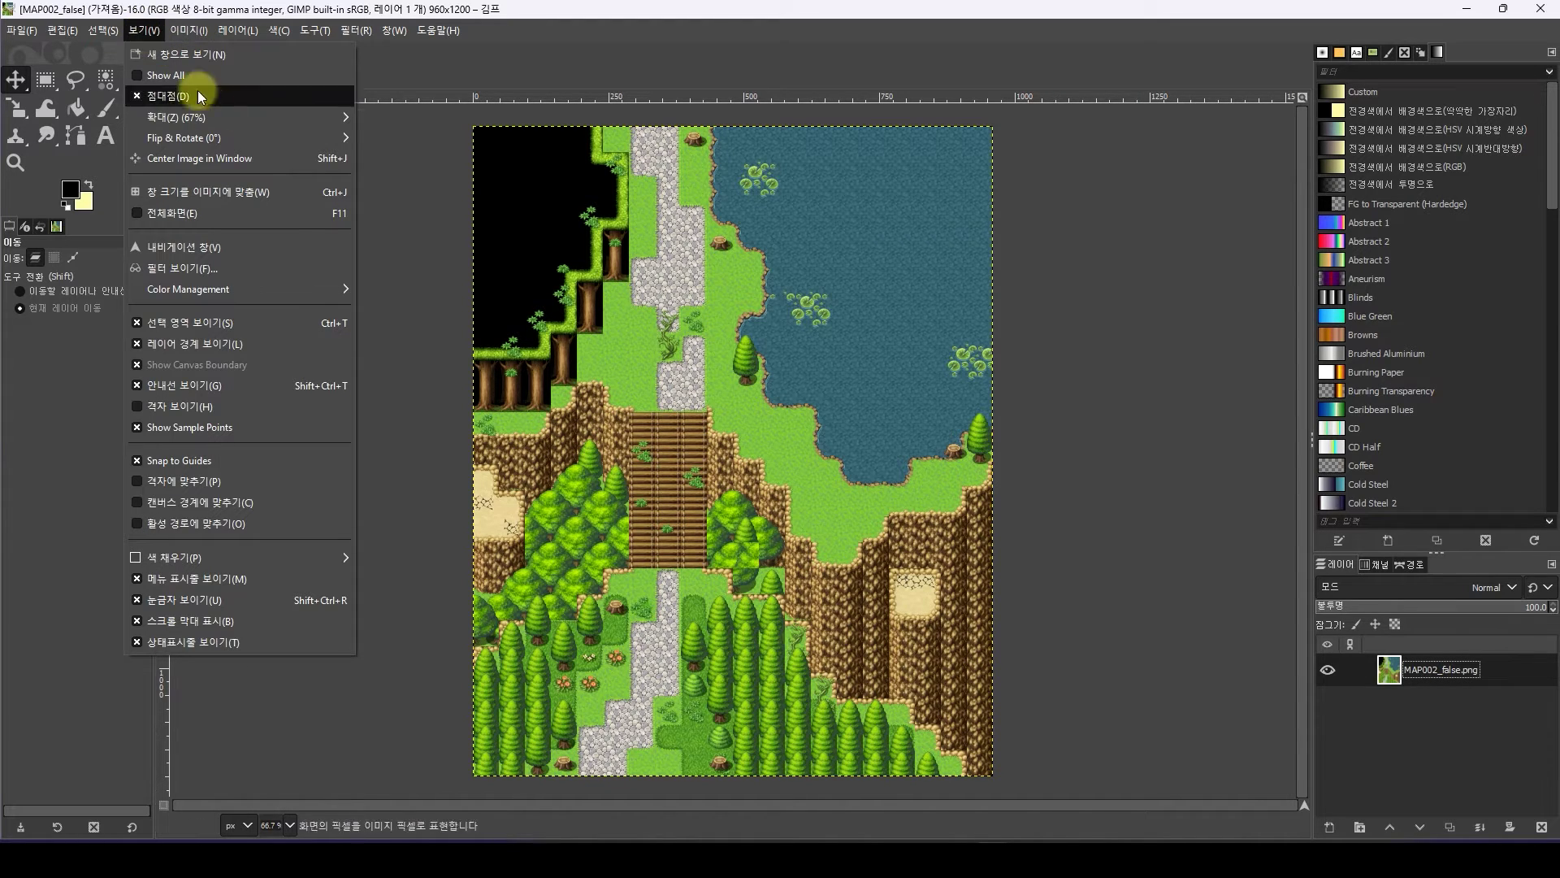
left_click(276, 344)
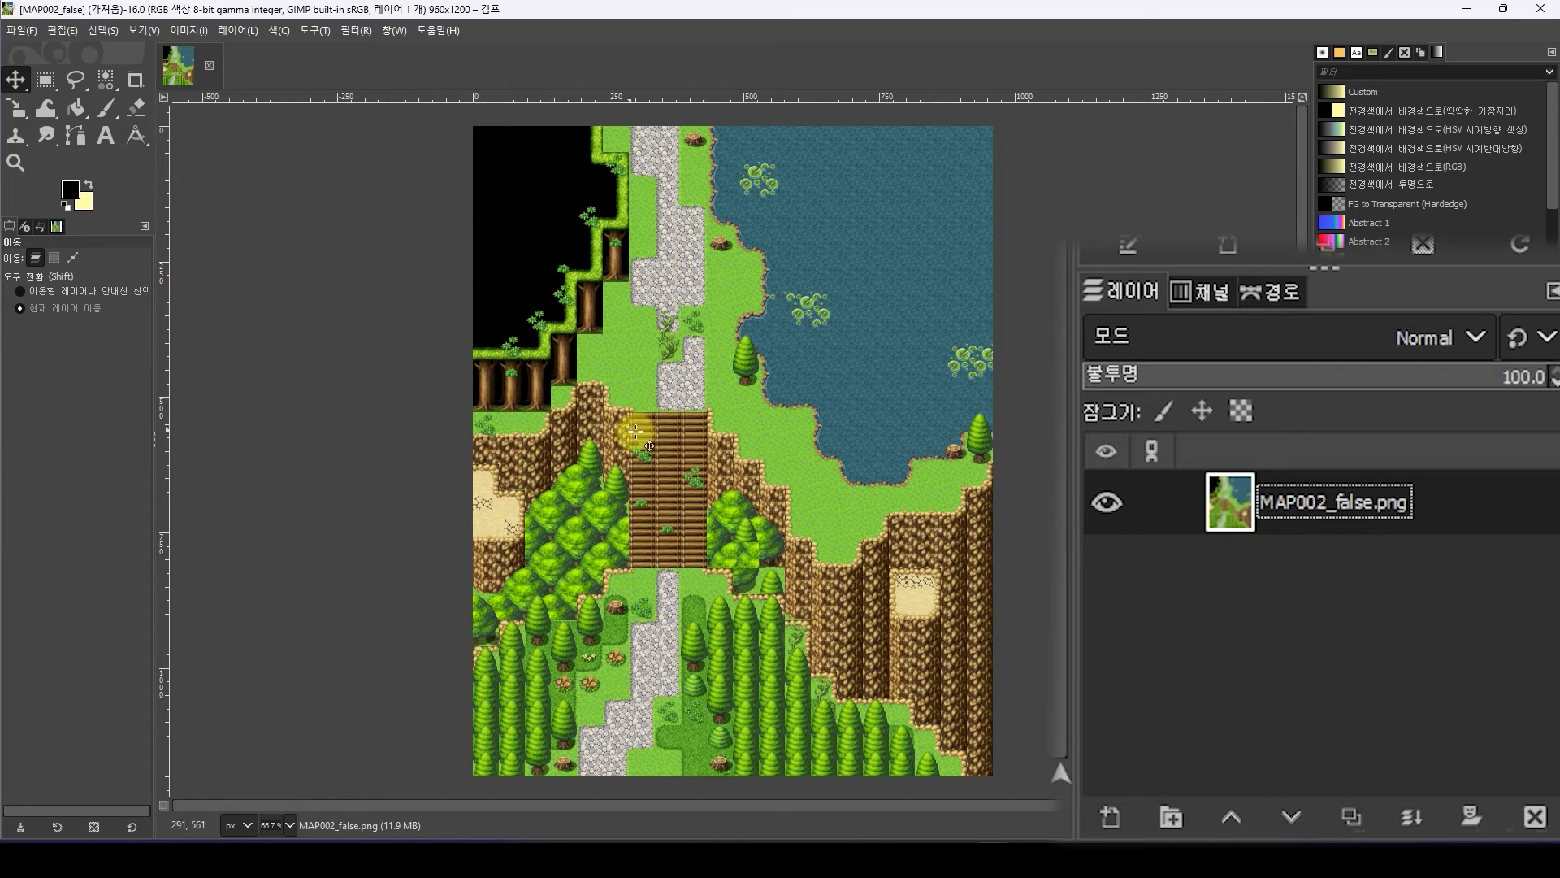
key("Return")
key("BackSpace")
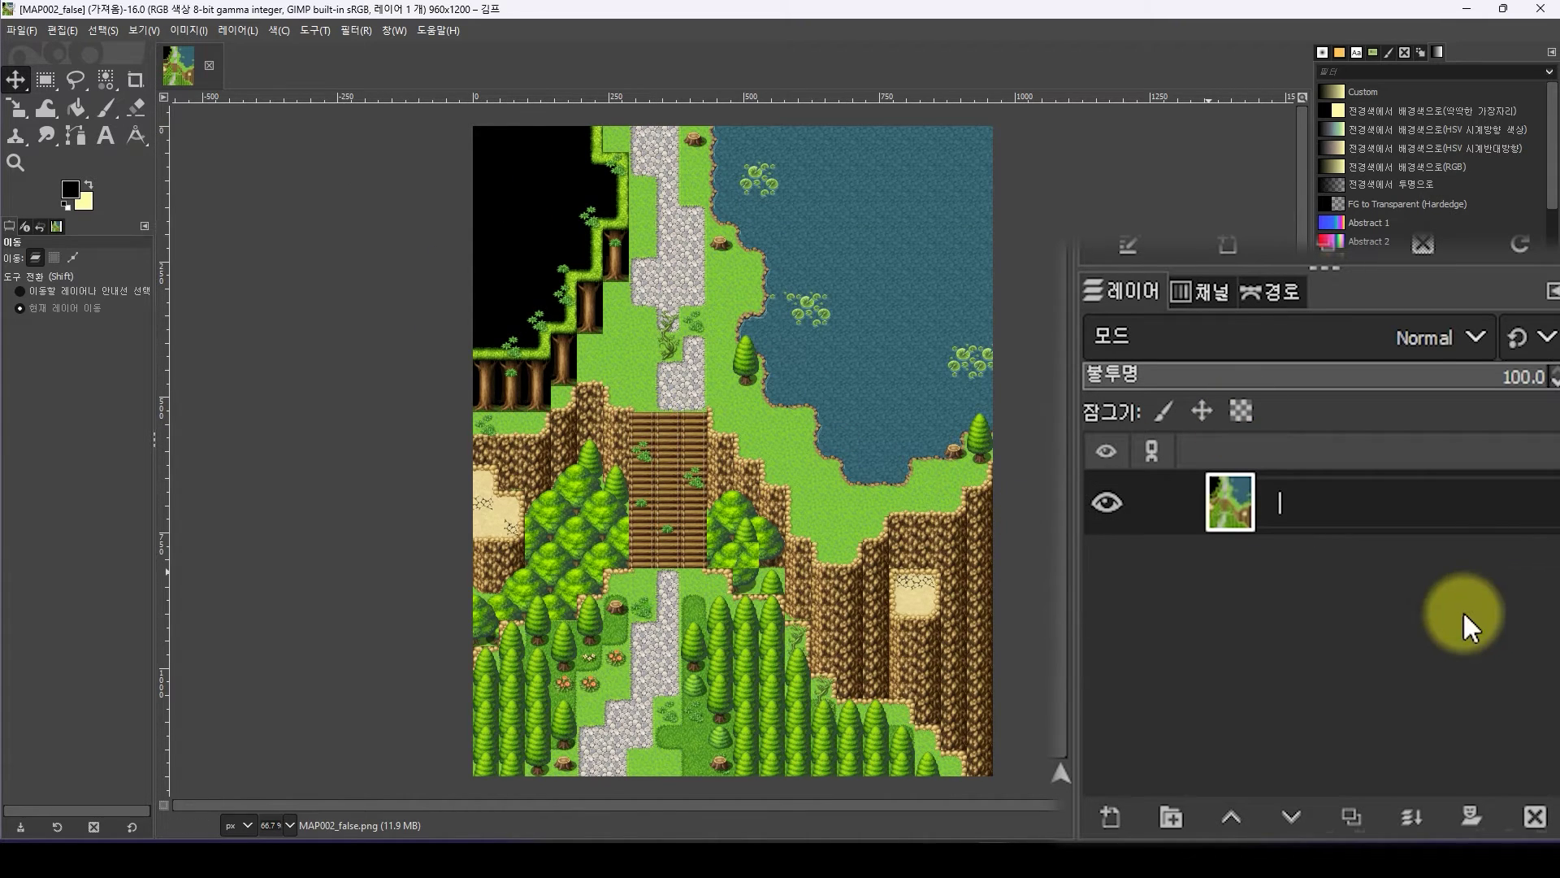
key("Escape")
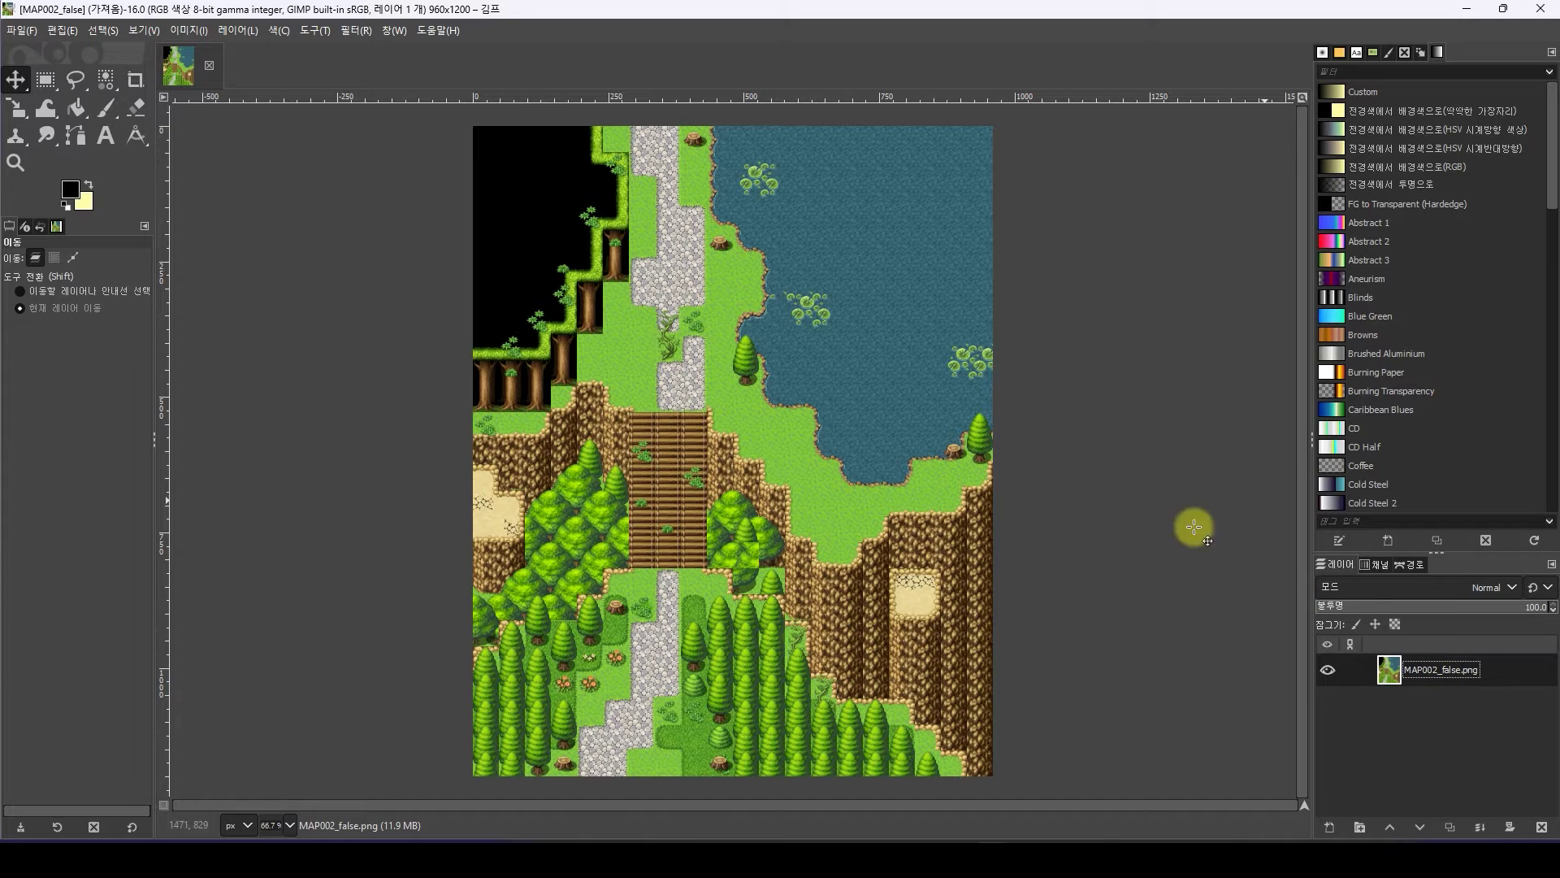
Examine the MAP002_false.png map across its different areas and at several zoom levels
left_click_drag(1109, 304, 1107, 305)
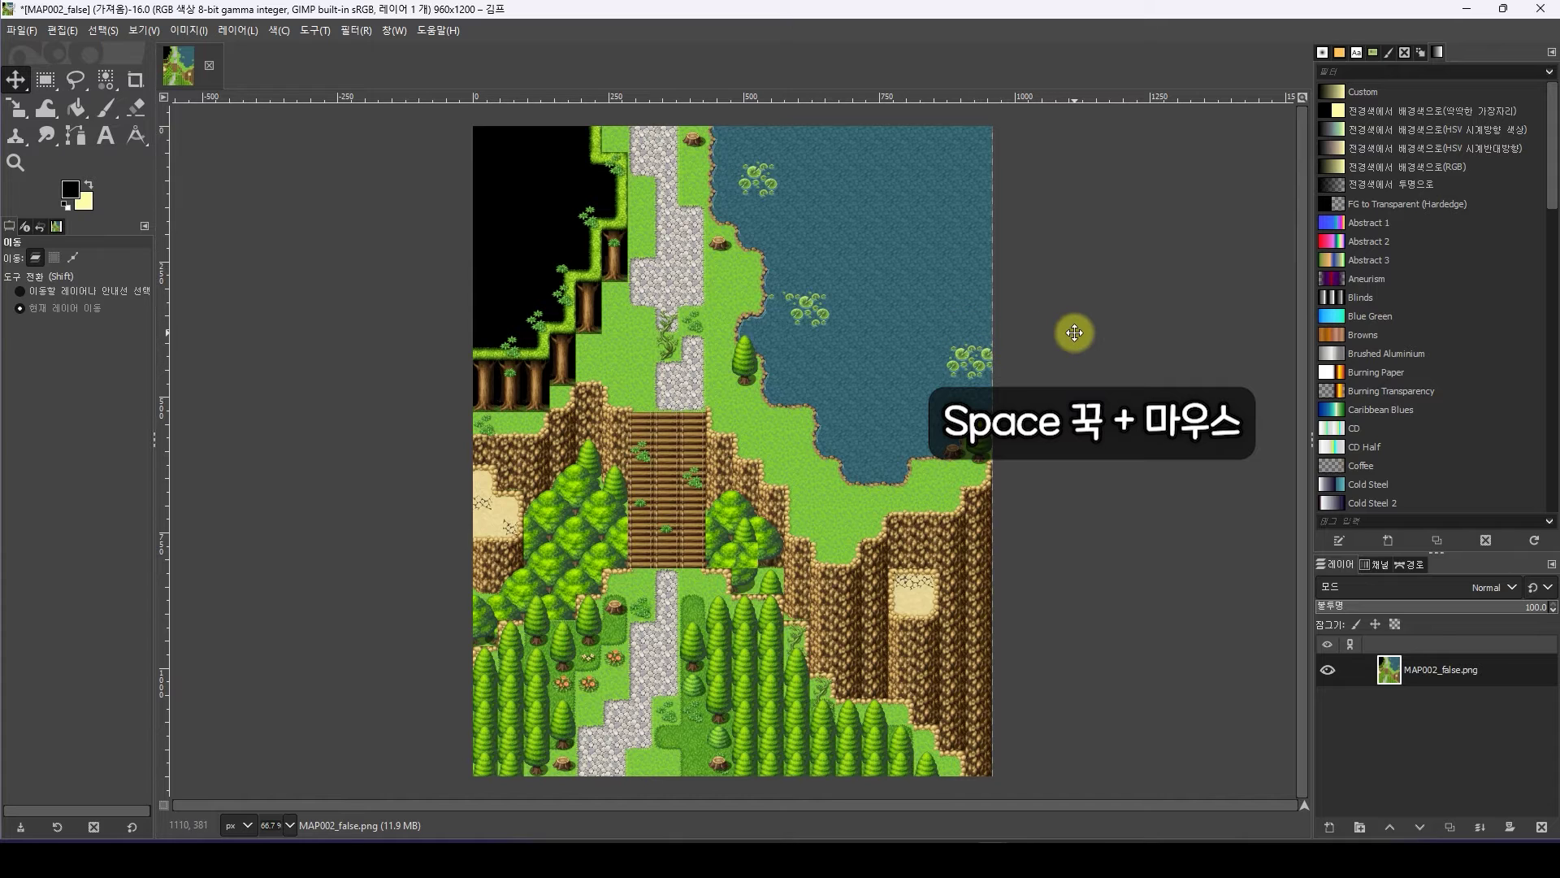
key("space")
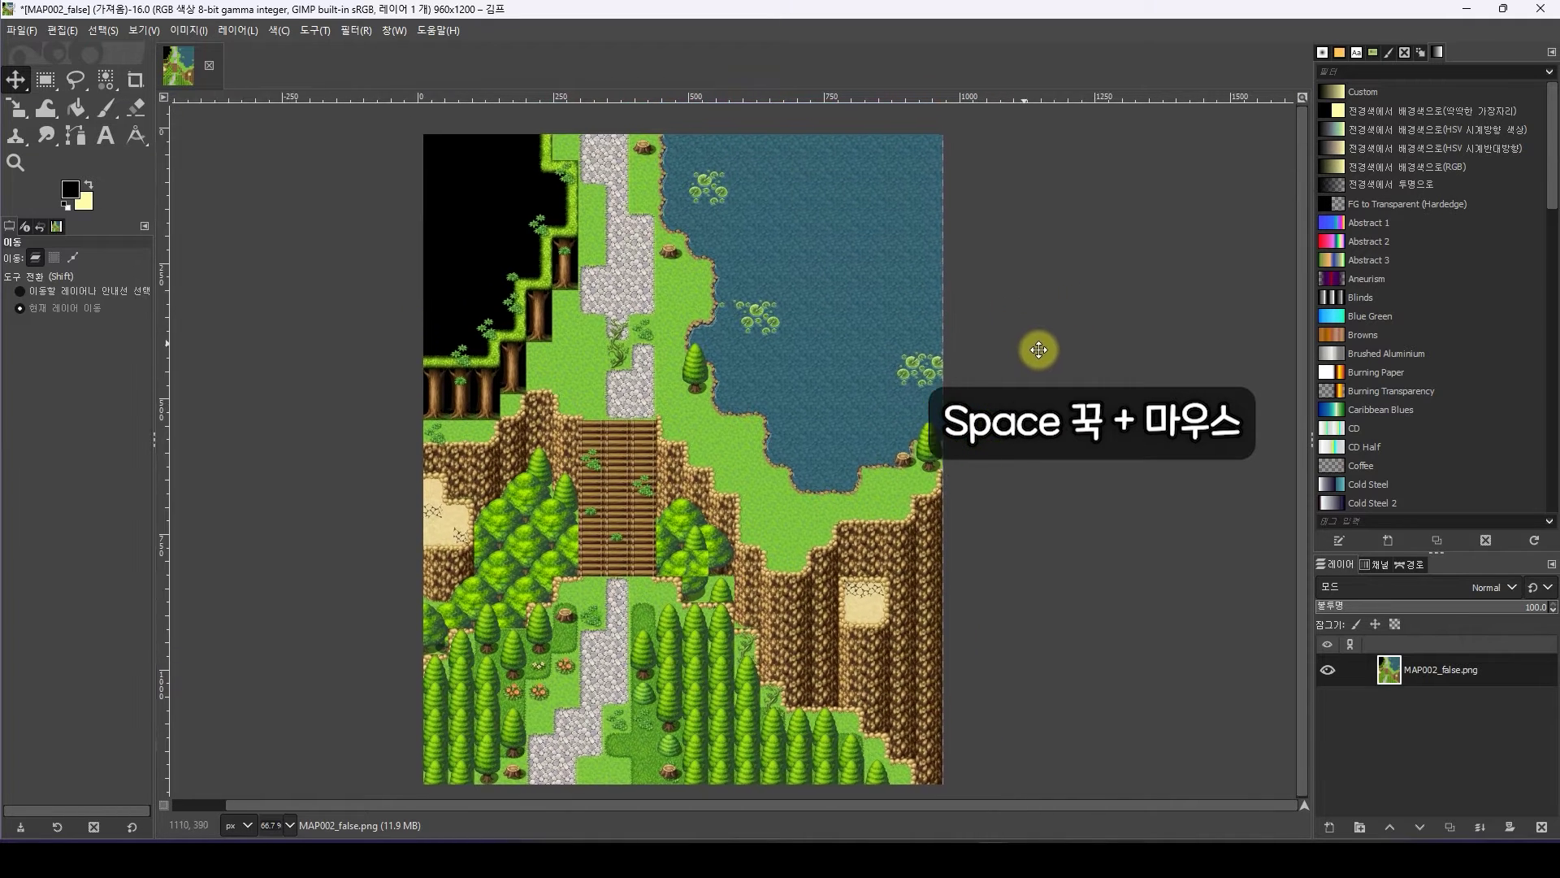
key("space")
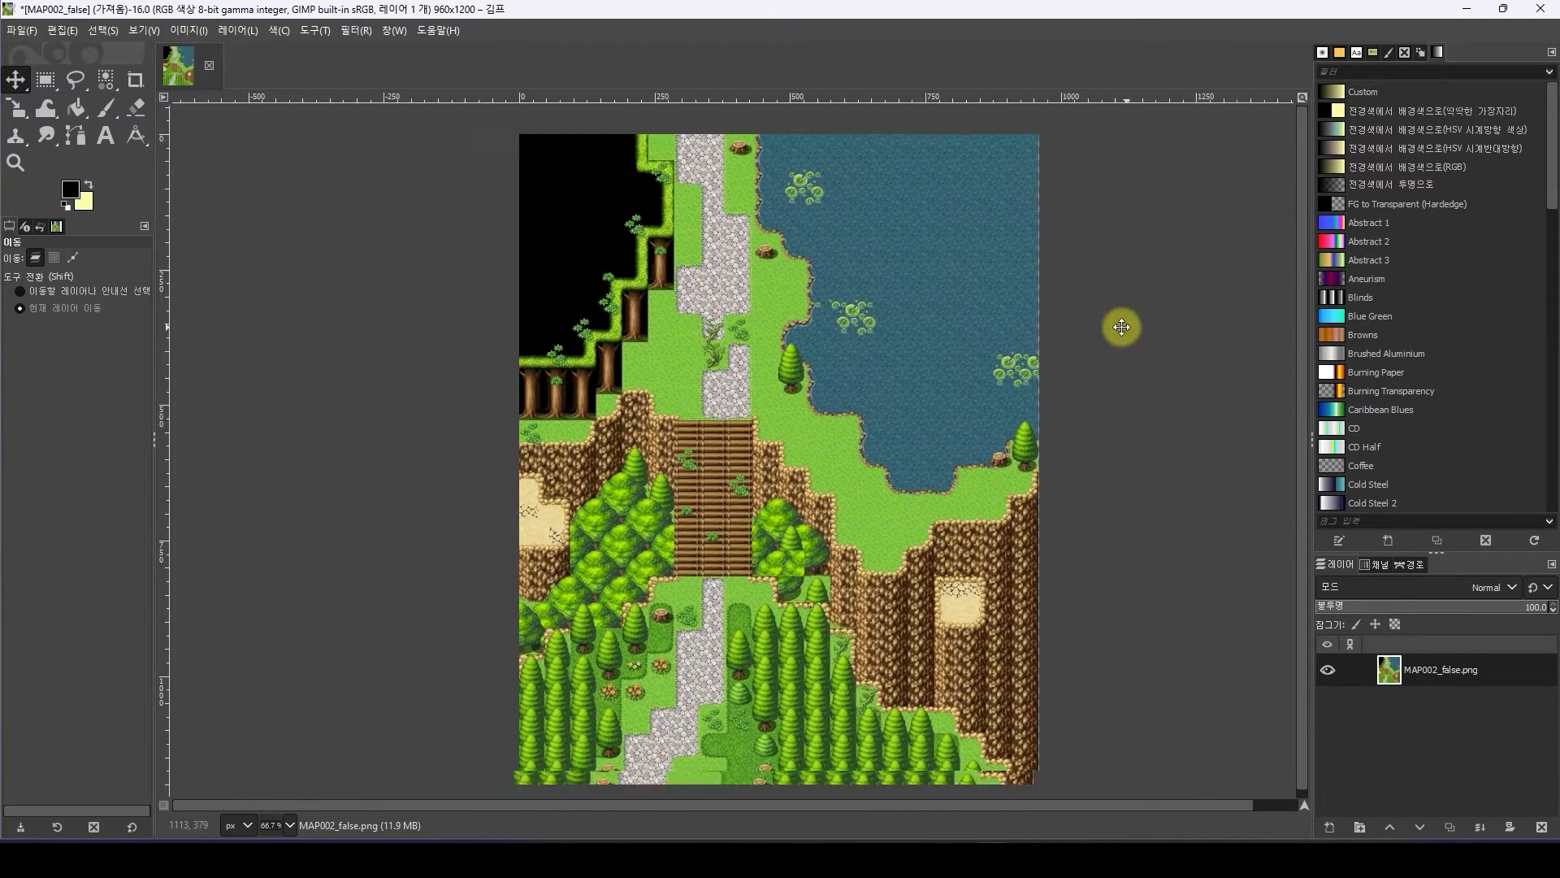
key("space")
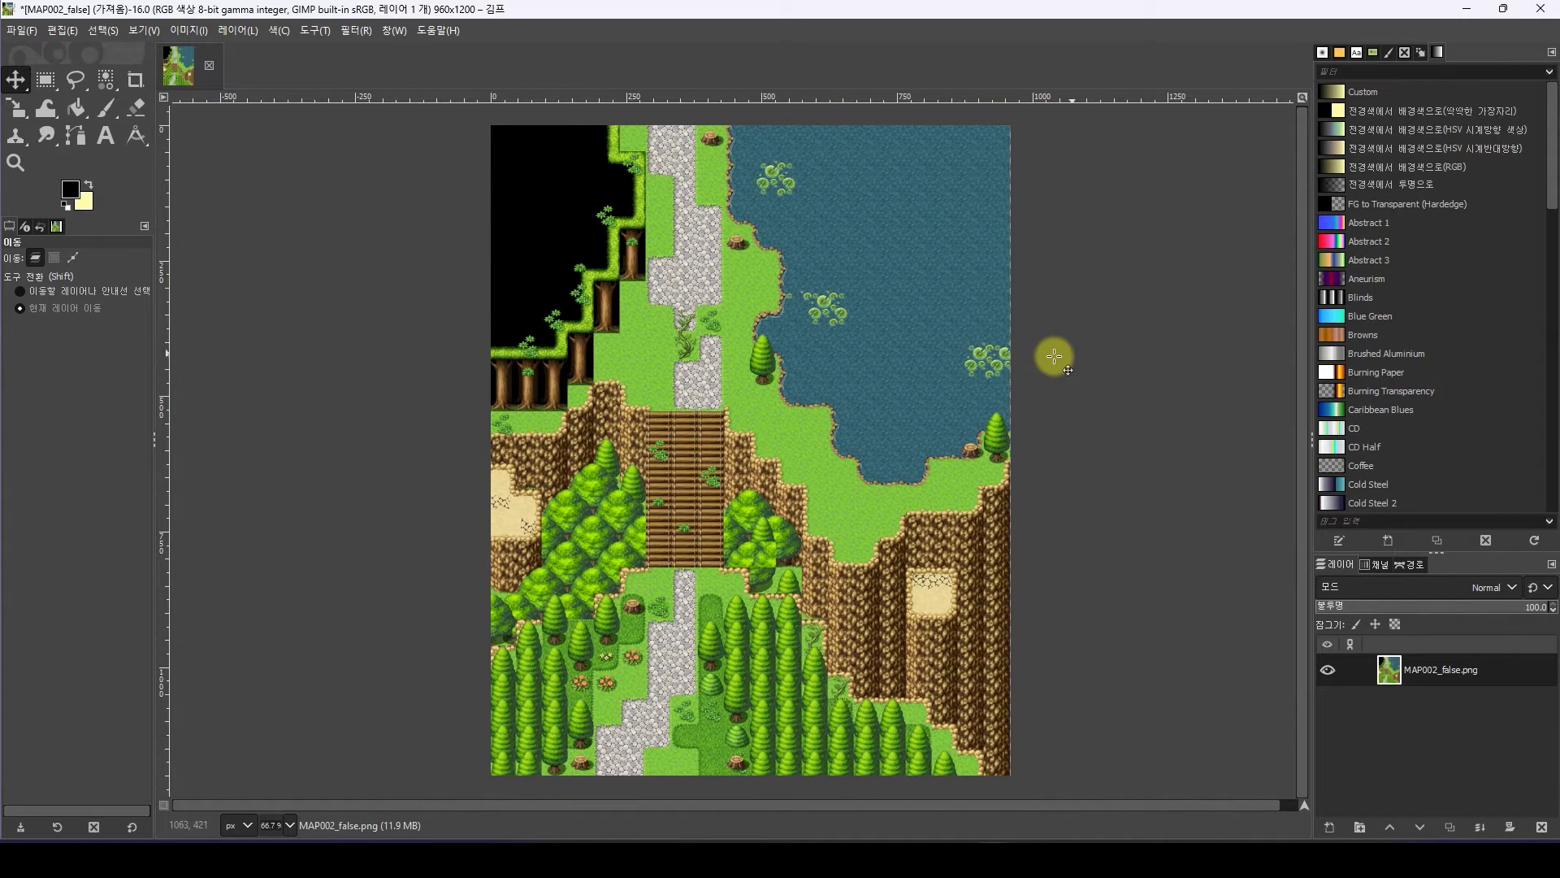
key("ctrl")
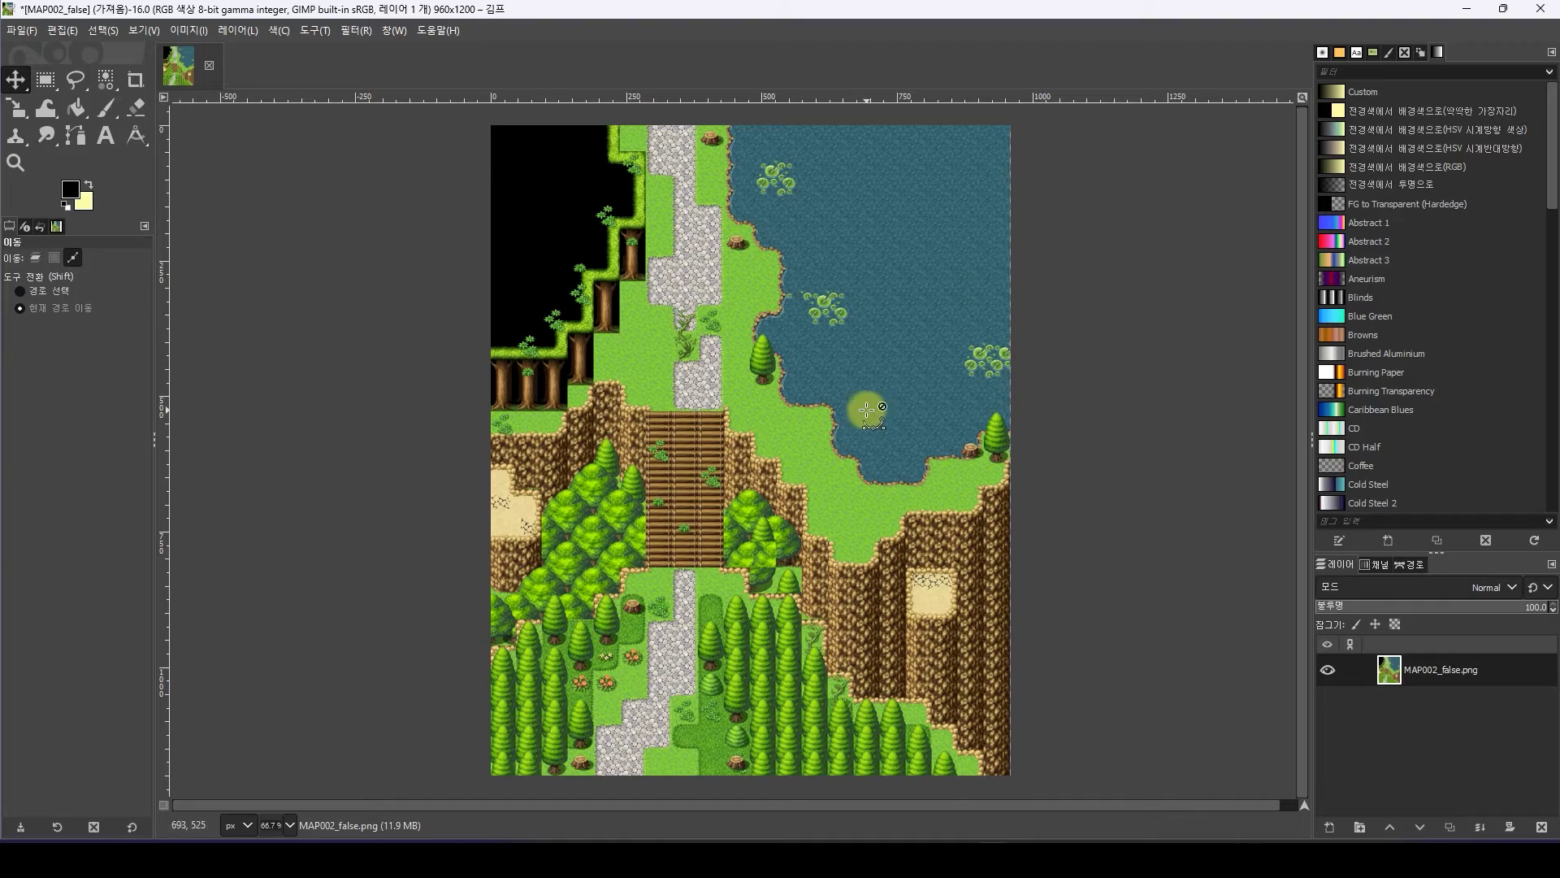
scroll(843, 403, "up", 3, "ctrl")
scroll(843, 403, "down", 2, "ctrl")
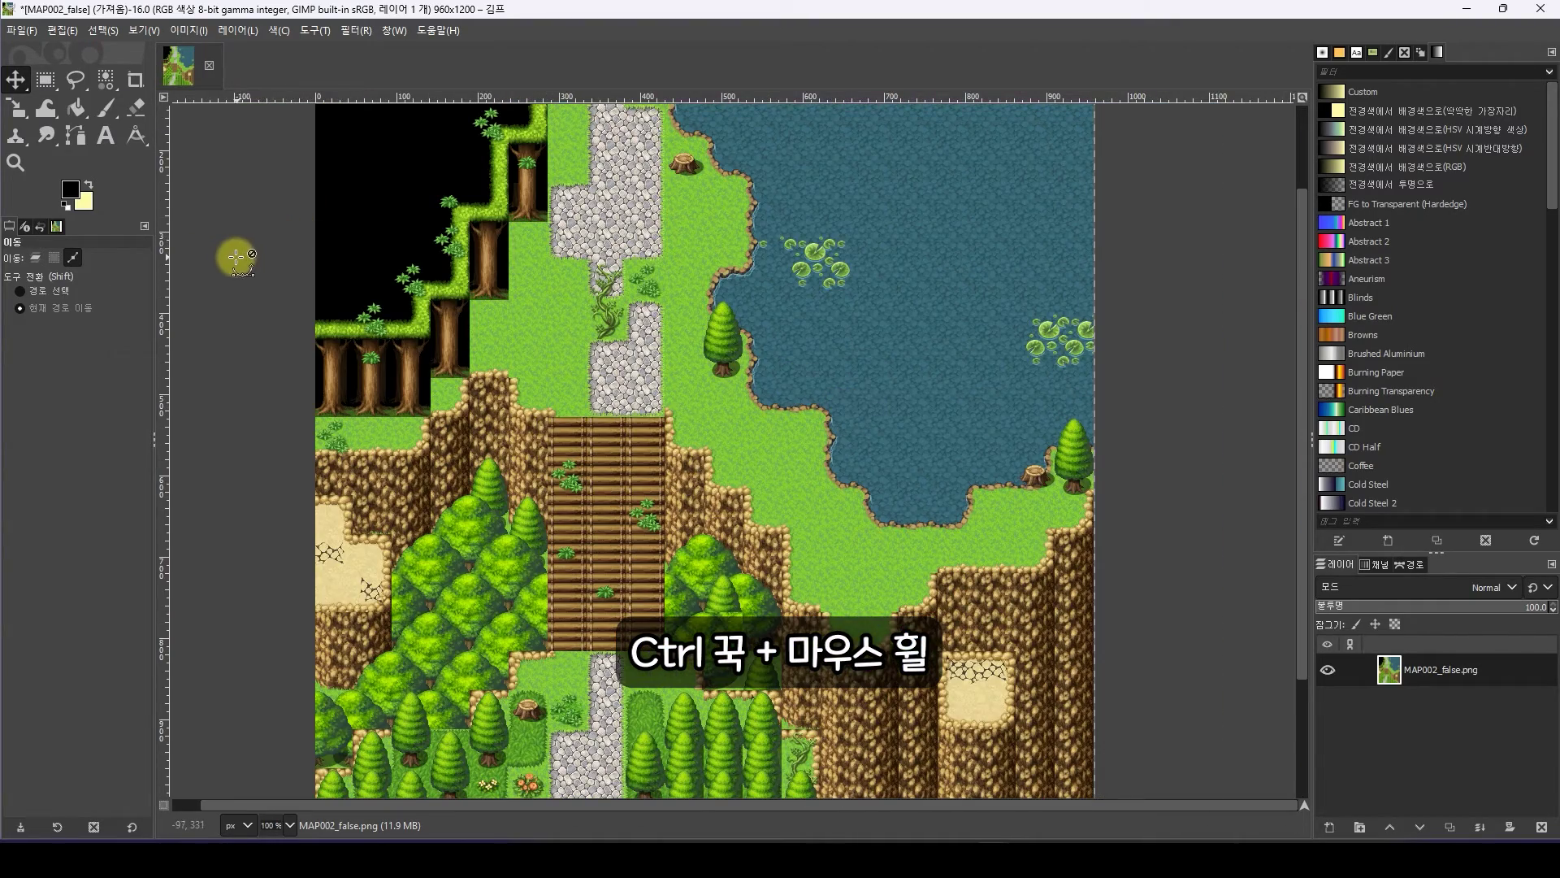
scroll(234, 254, "up", 2, "ctrl")
scroll(243, 269, "down", 3, "ctrl")
scroll(999, 251, "up", 2, "ctrl")
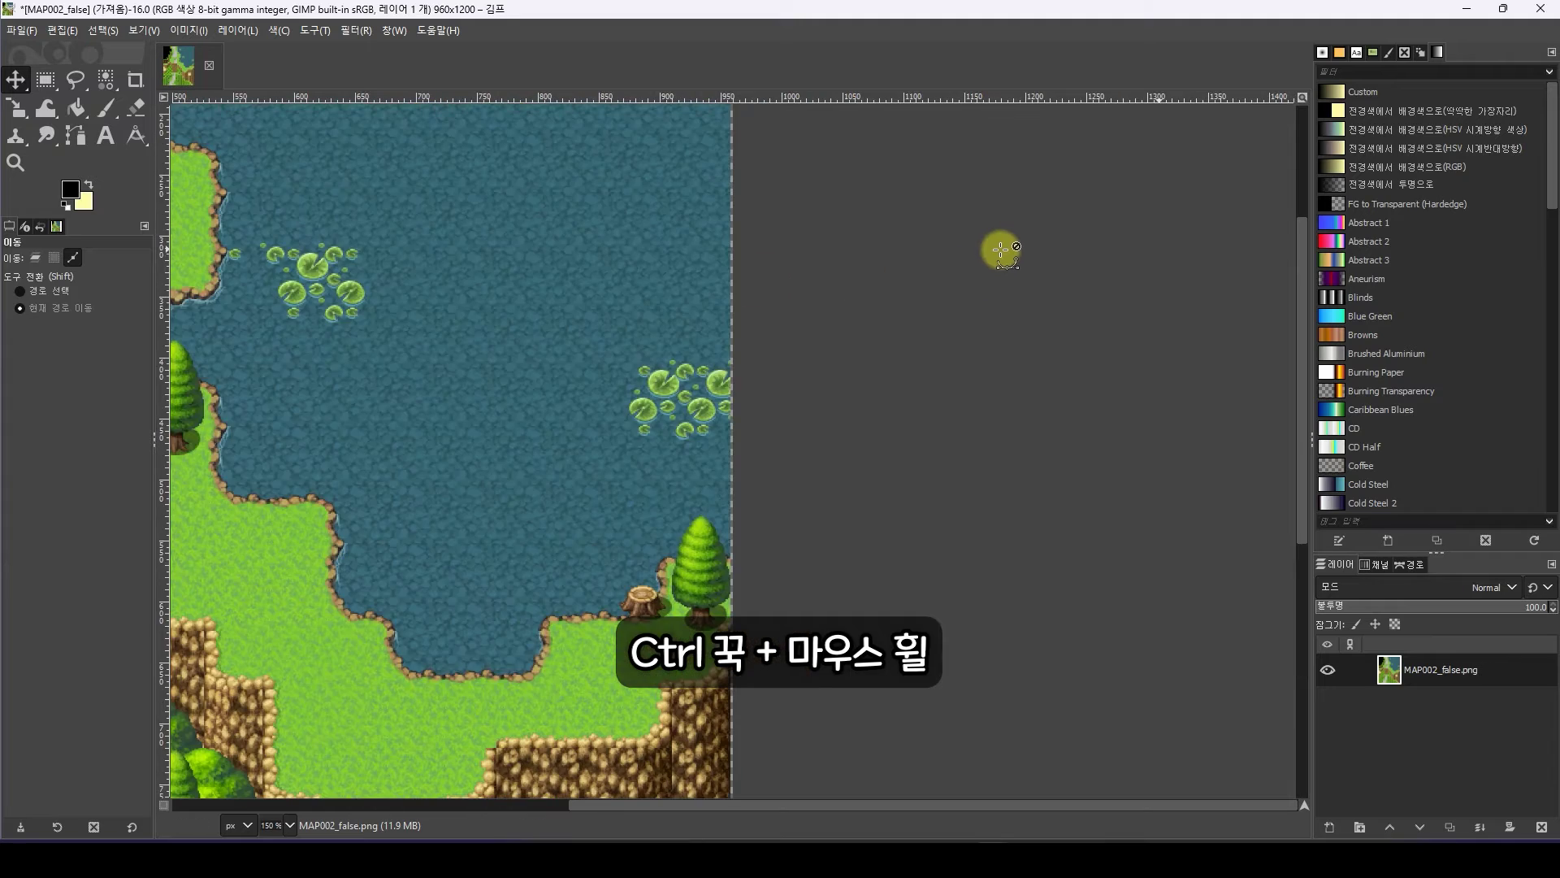
scroll(999, 251, "down", 2, "ctrl")
middle_click_drag(770, 243, 859, 310)
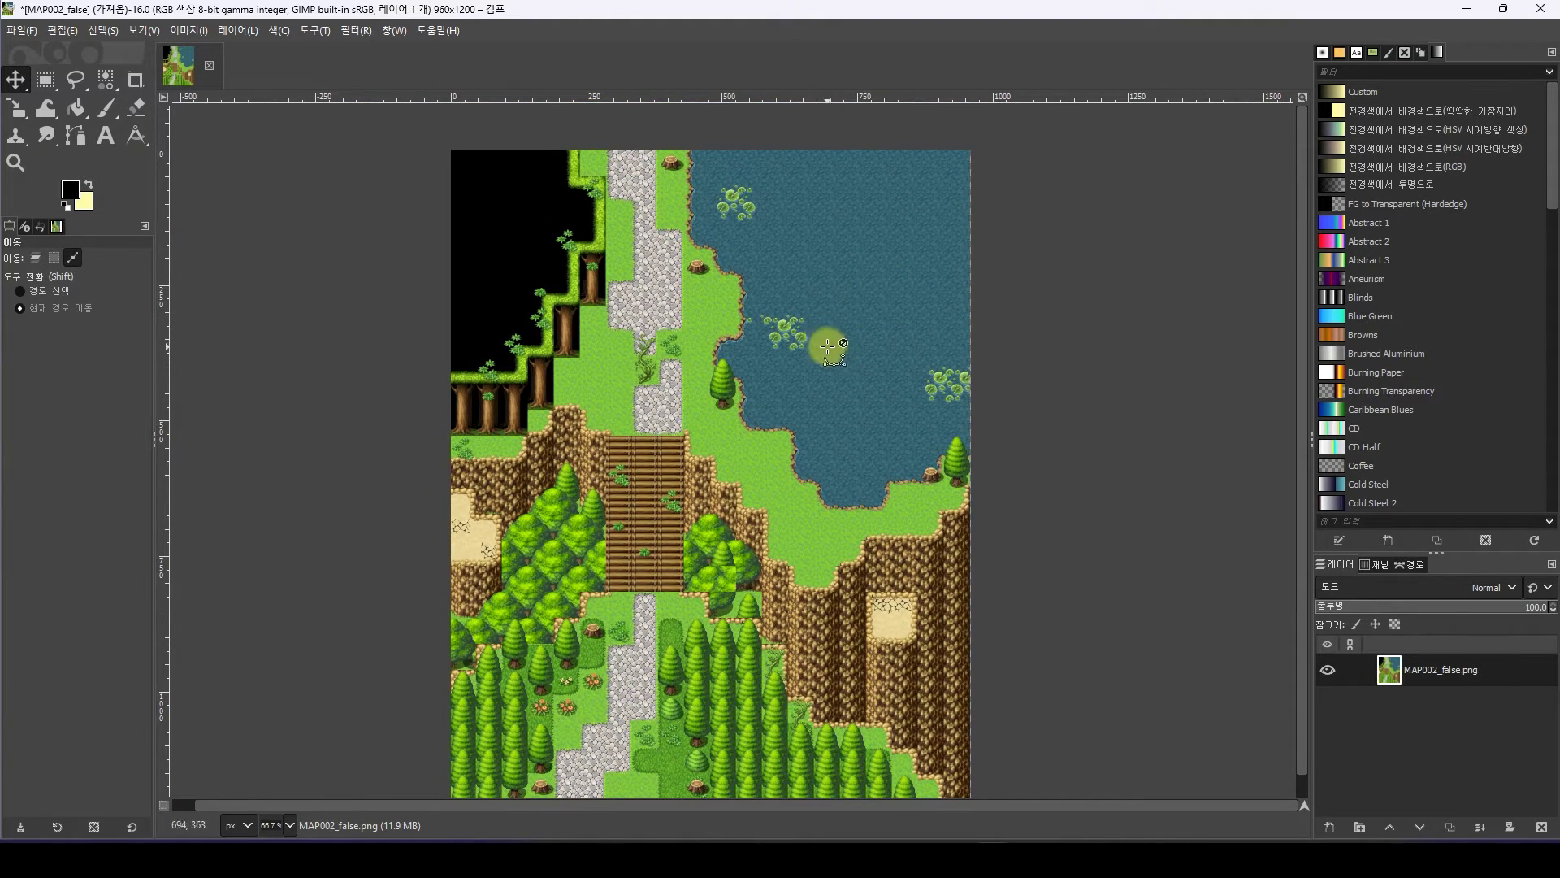
scroll(828, 346, "up", 1, "ctrl")
scroll(828, 347, "down", 1, "ctrl")
scroll(828, 347, "up", 1, "ctrl")
scroll(828, 345, "down", 1, "ctrl")
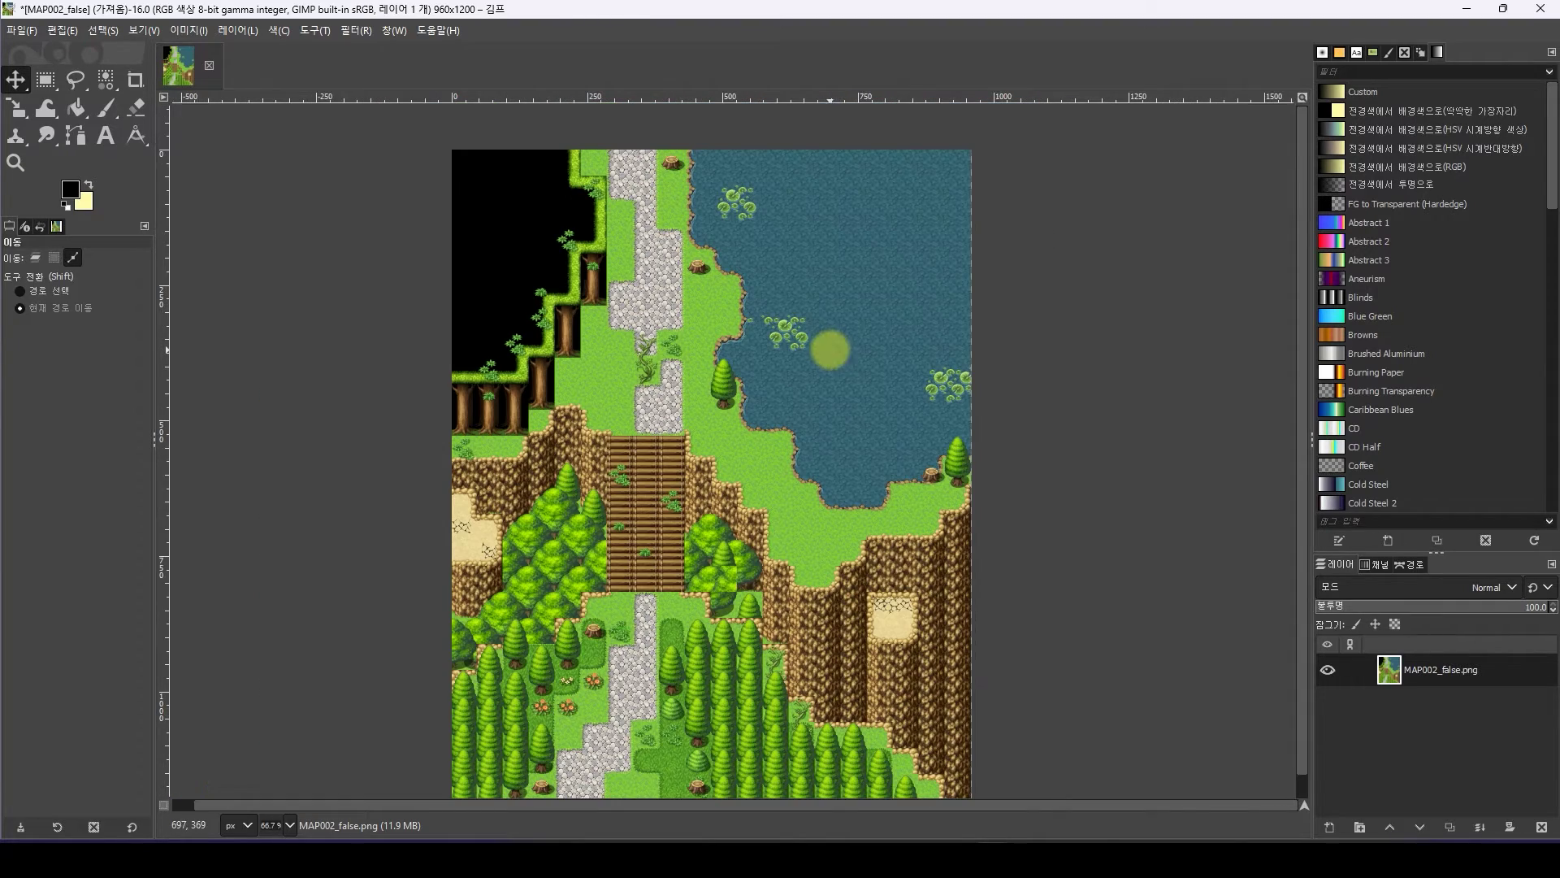
mouse_move(828, 345)
middle_mouse_down()
mouse_move(876, 311)
mouse_move(821, 331)
middle_mouse_up()
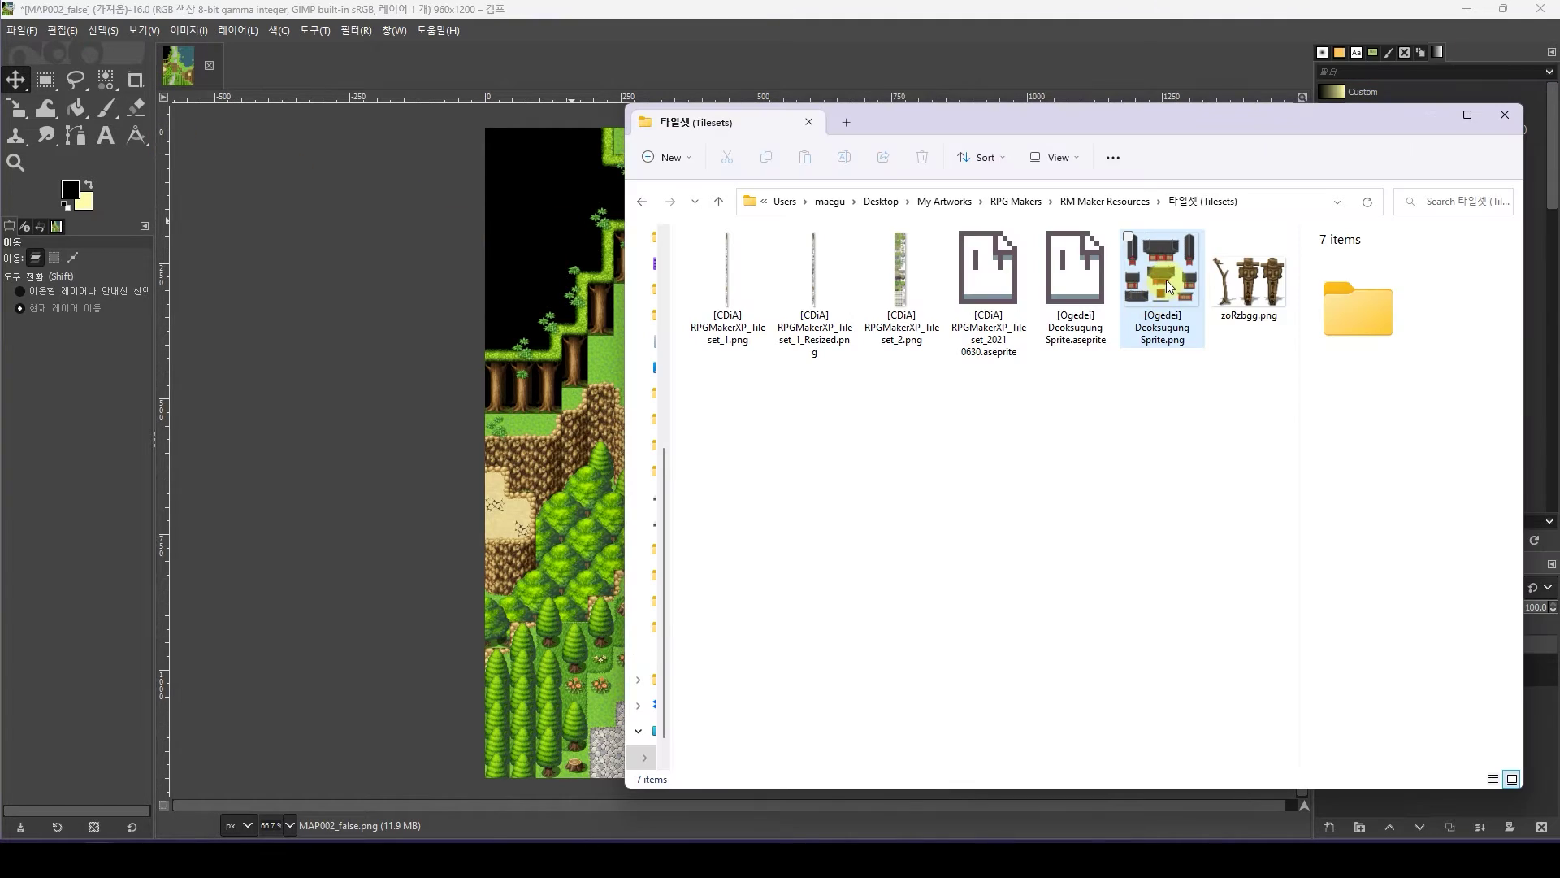
Try to bring [Ogedei] Deoksugung Sprite.png from the Tilesets folder into GIMP
left_click(1167, 279)
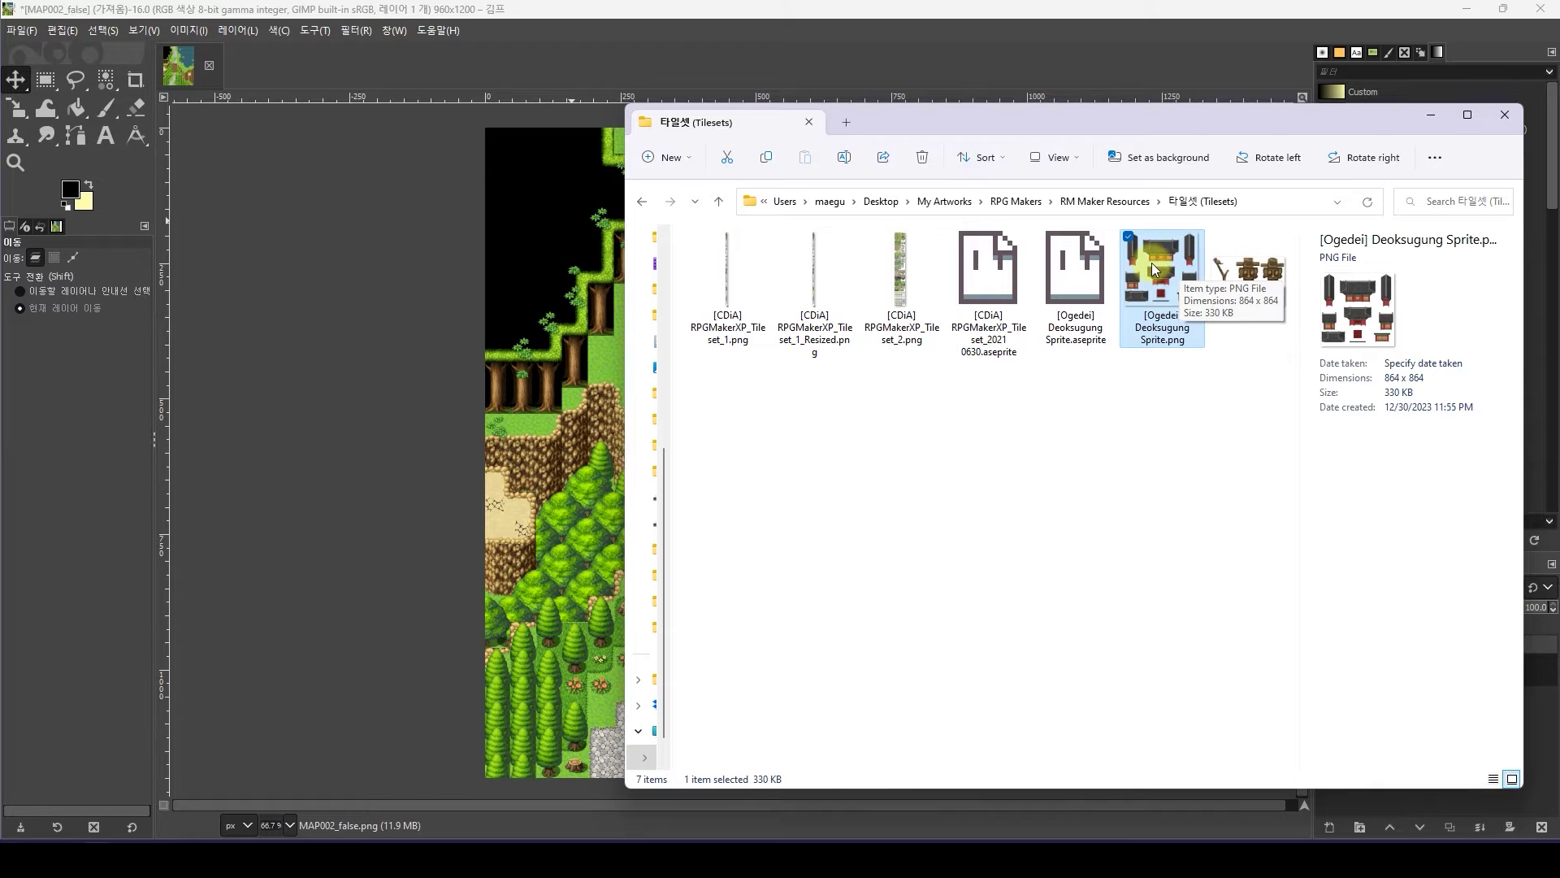
left_click_drag(1153, 261, 262, 169)
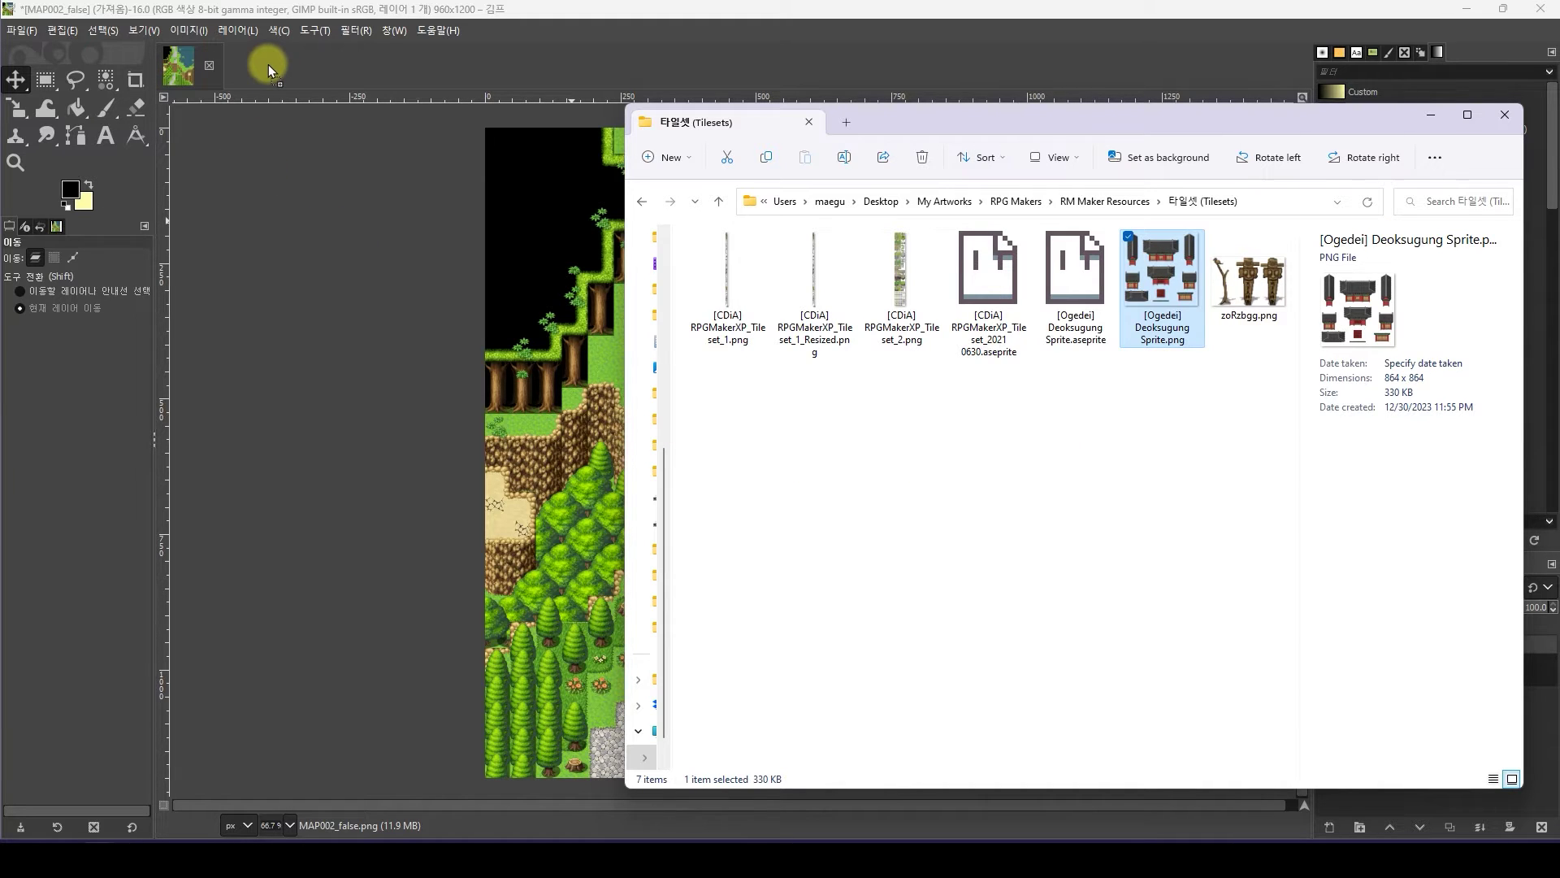
left_click_drag(266, 65, 265, 140)
left_click_drag(1255, 125, 1182, 126)
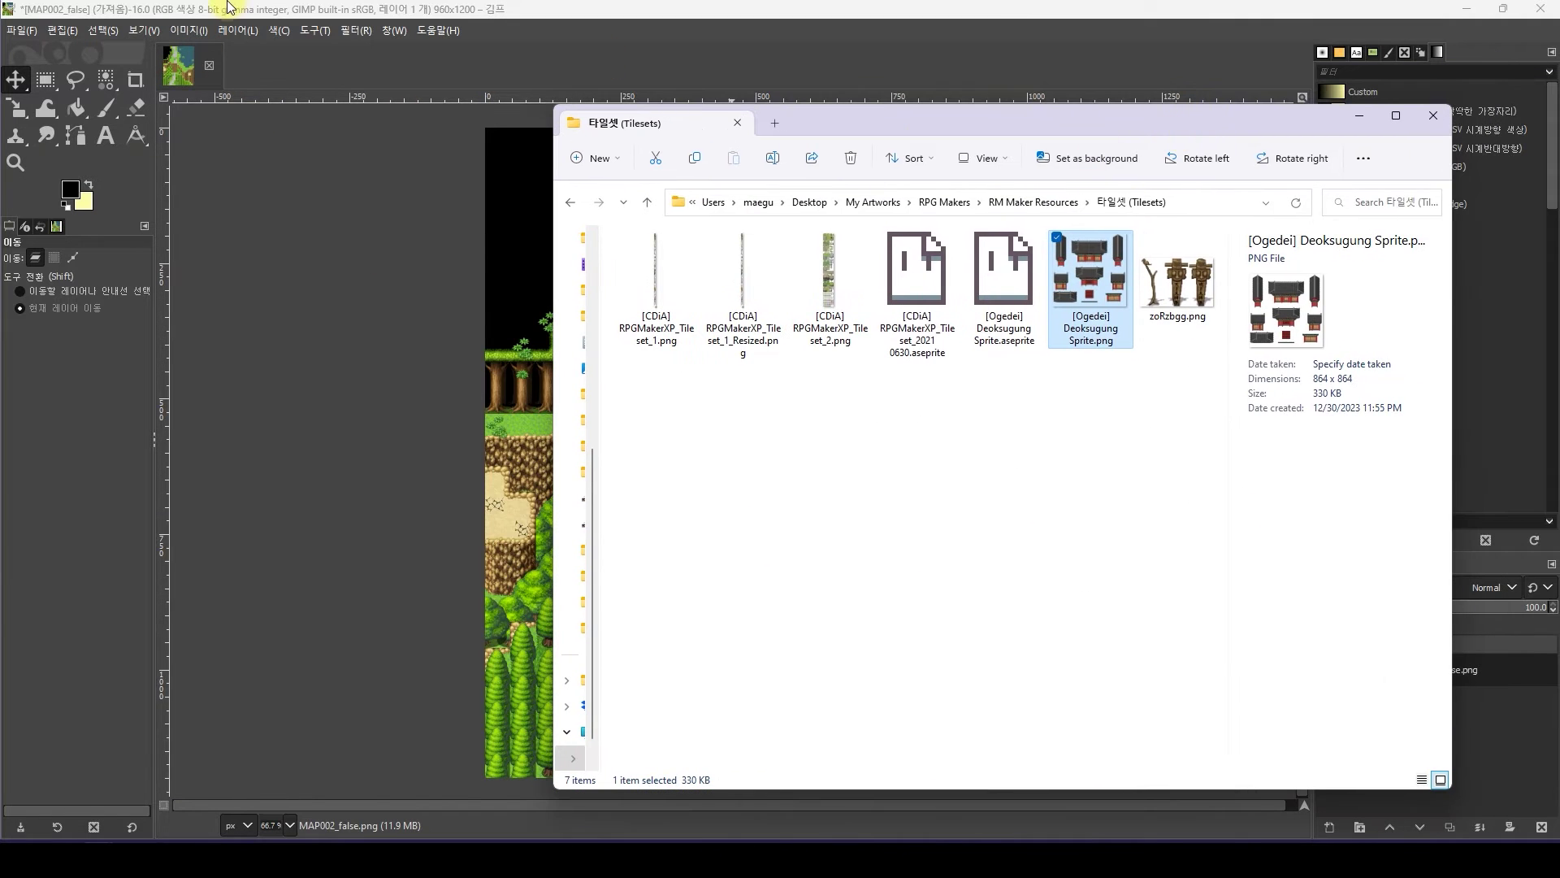
Open [Ogedei] Deoksugung Sprite.png from the Tilesets folder as a separate image
left_click(22, 31)
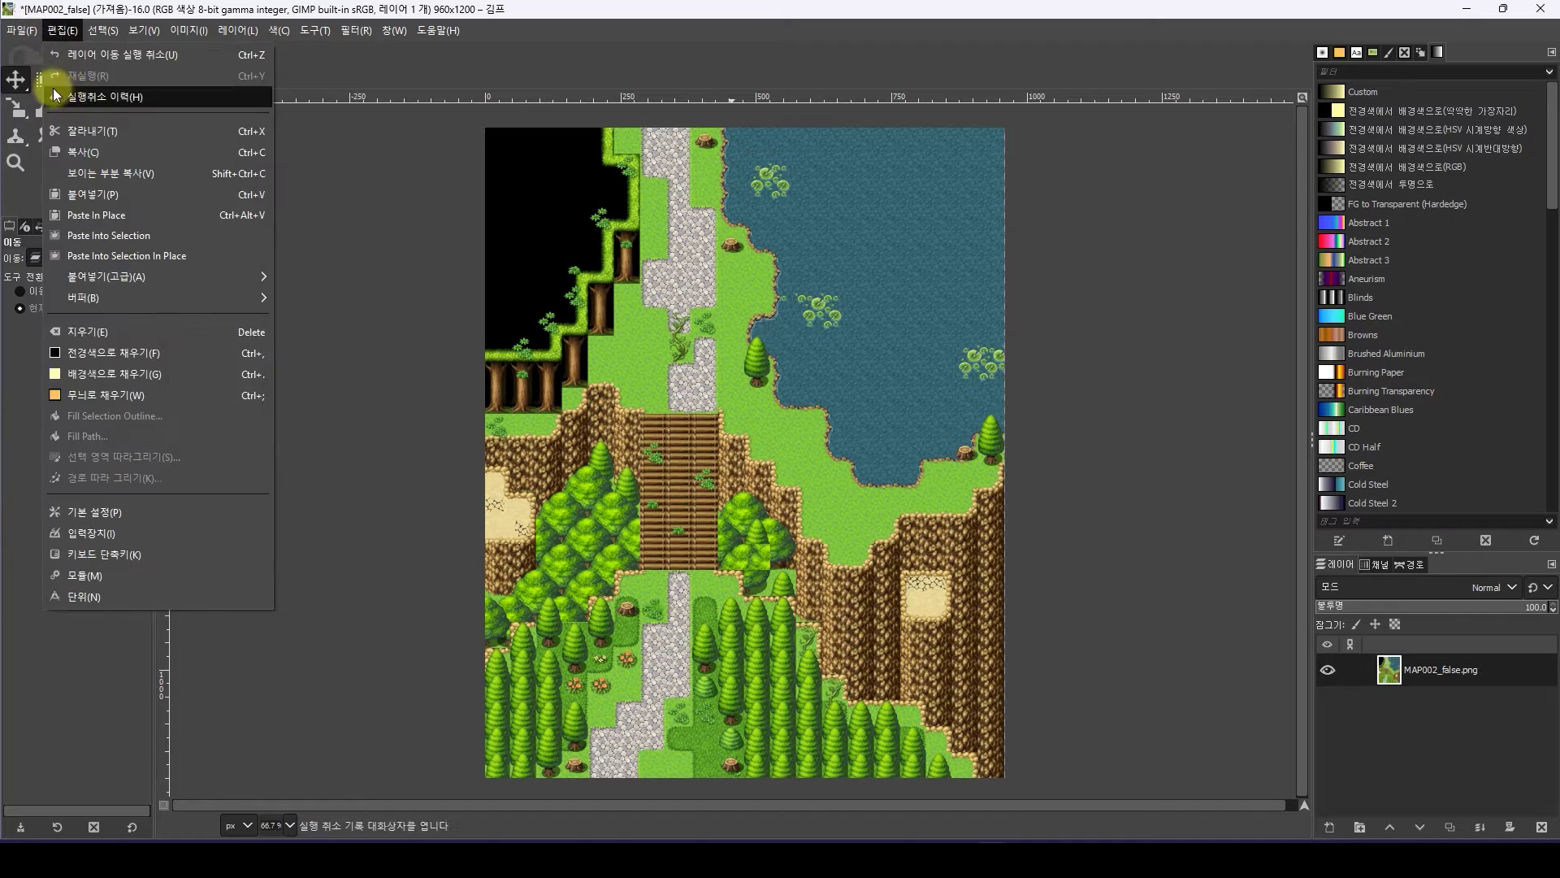
left_click(34, 97)
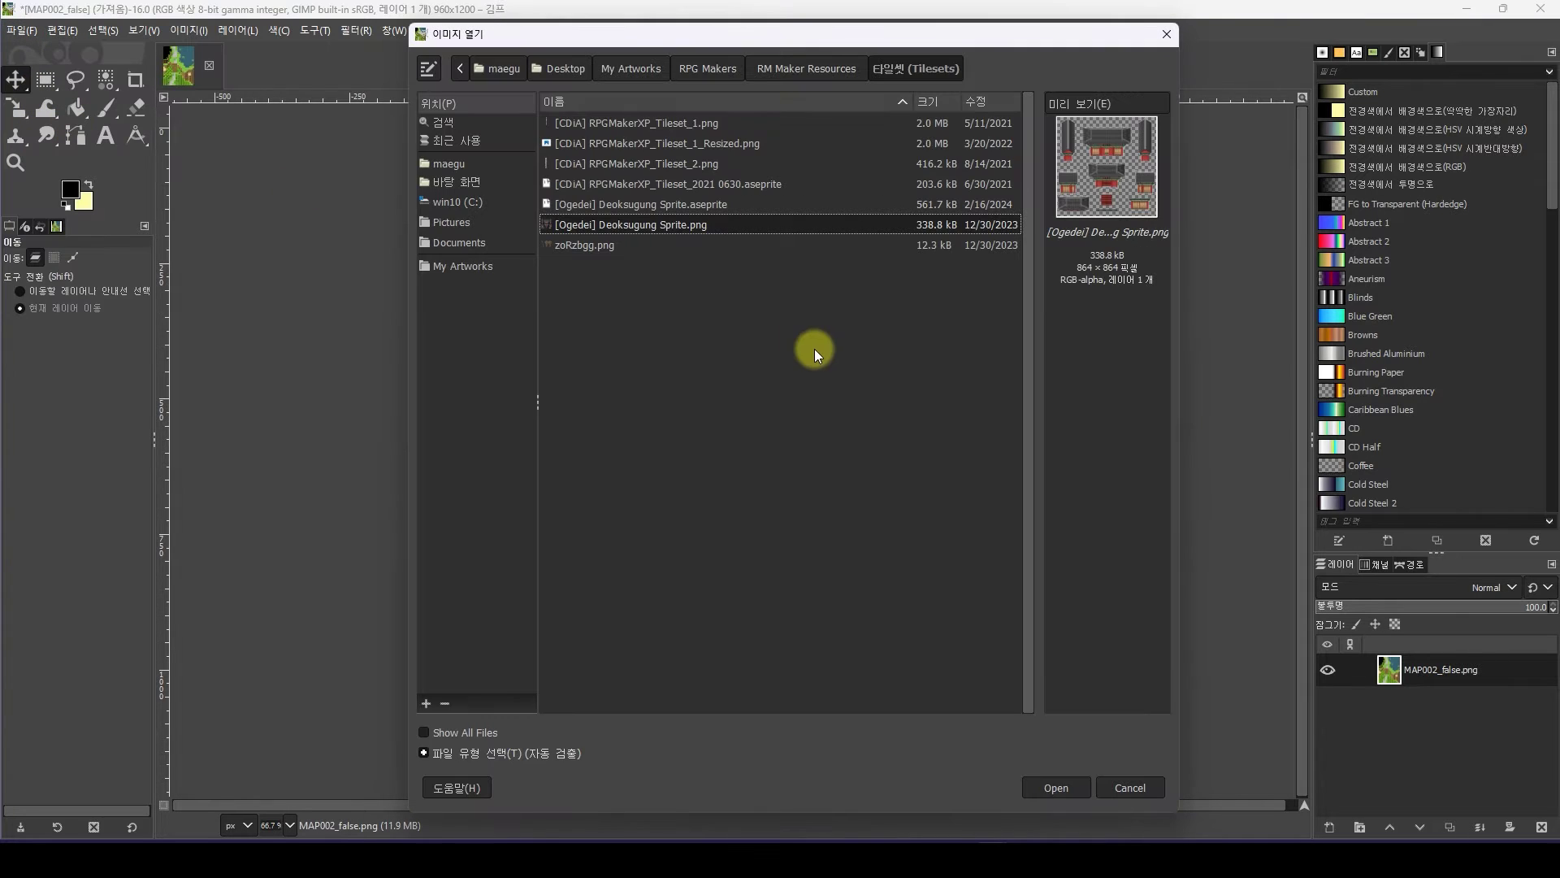
double_click(729, 228)
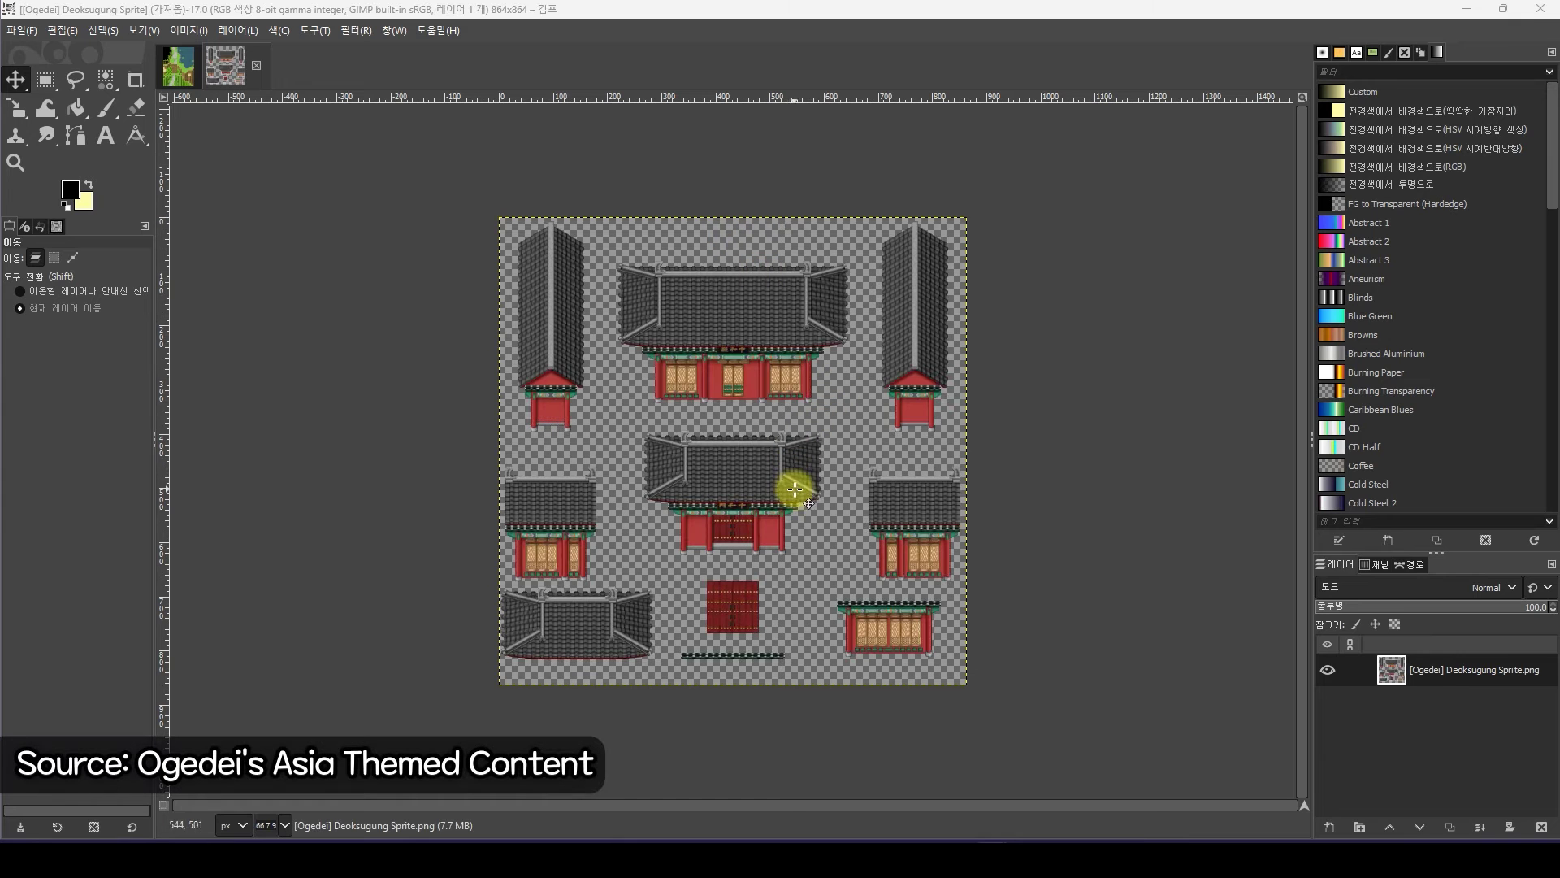
Draw a rectangular selection about 402 × 283 px around the central gate building and clear it
scroll(808, 533, "up", 3, "ctrl")
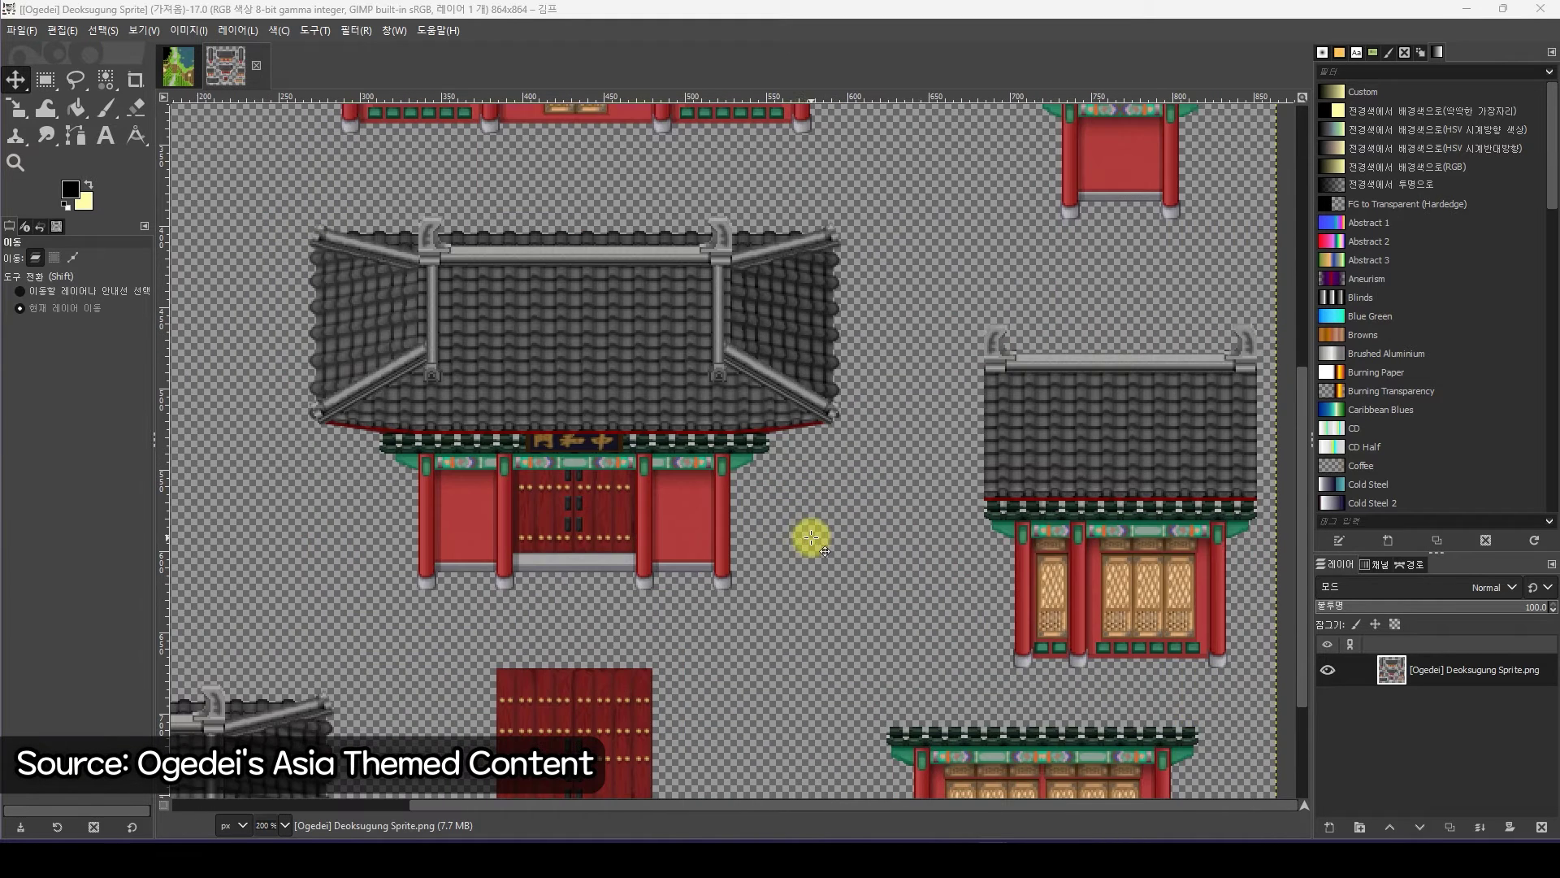
left_click(897, 524)
middle_click_drag(885, 512, 1048, 522)
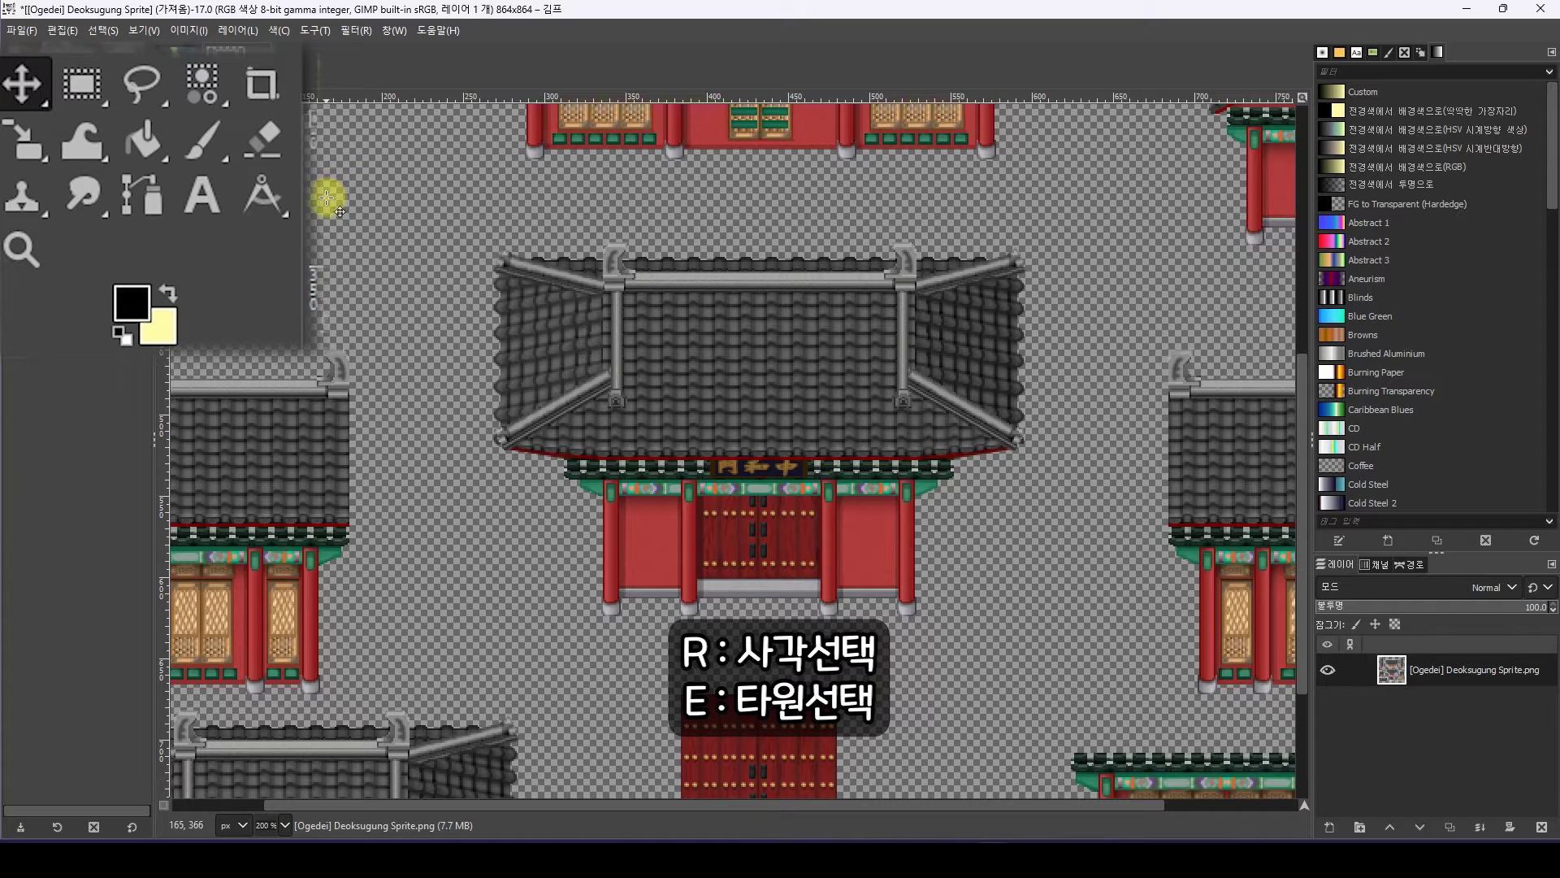
key("r")
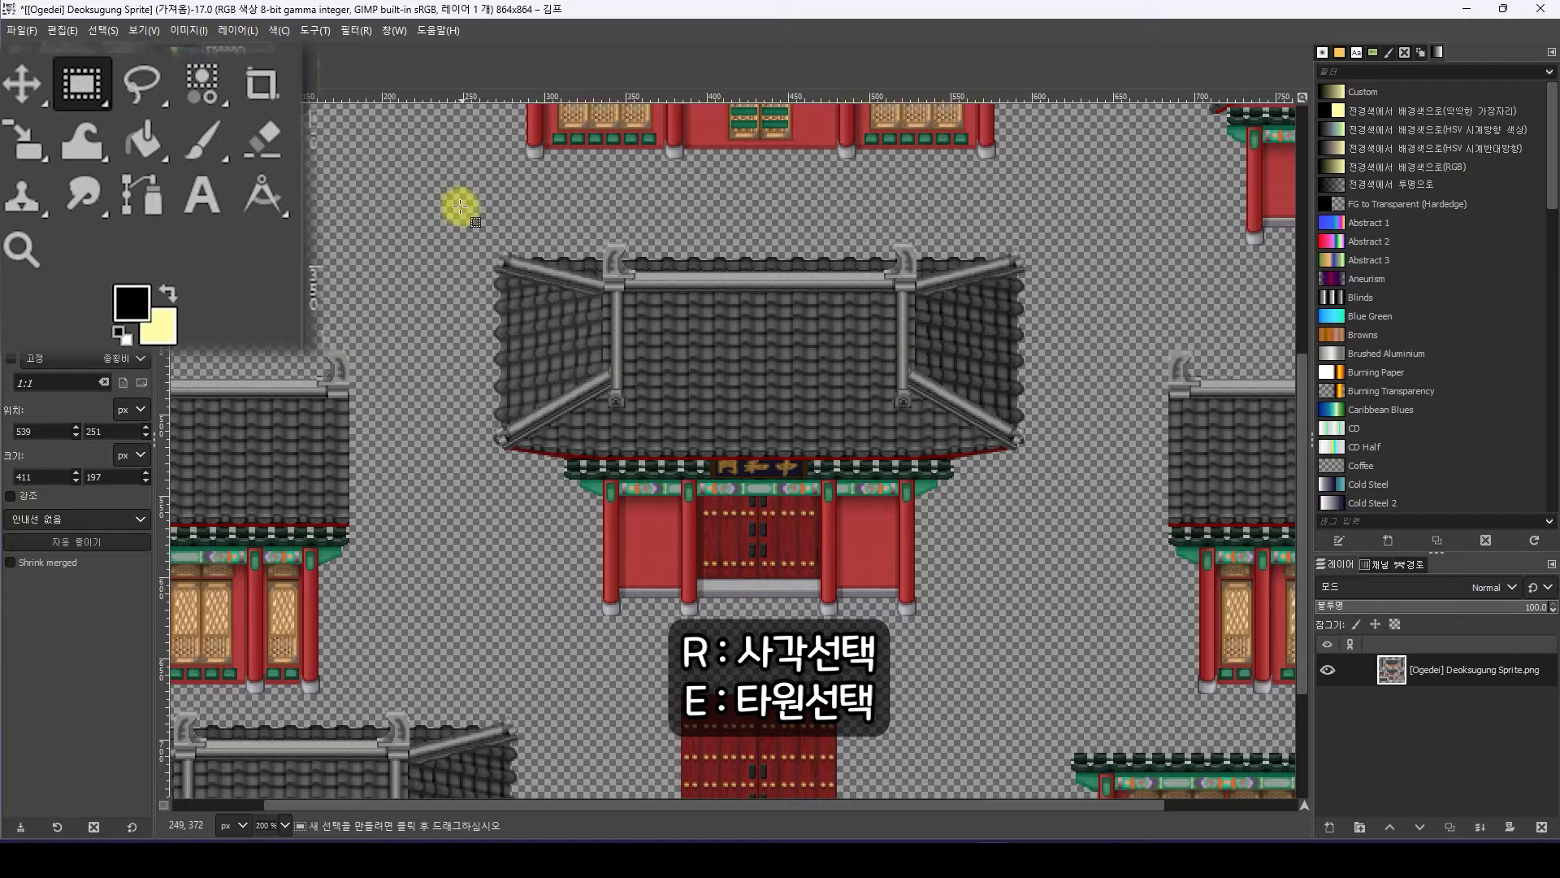
left_click_drag(441, 190, 1095, 648)
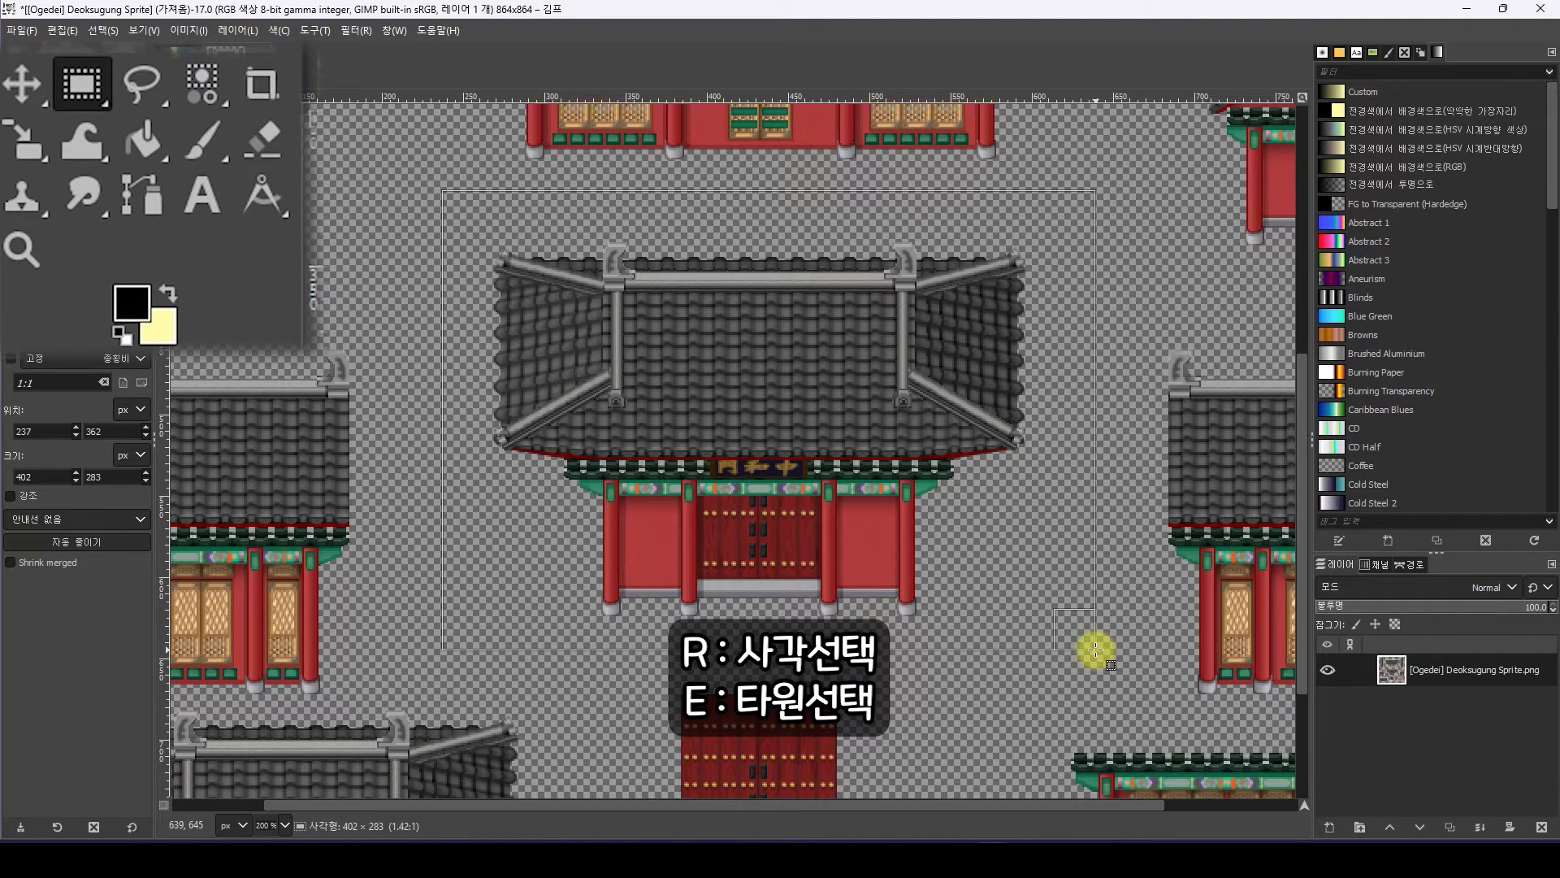
left_click(411, 393)
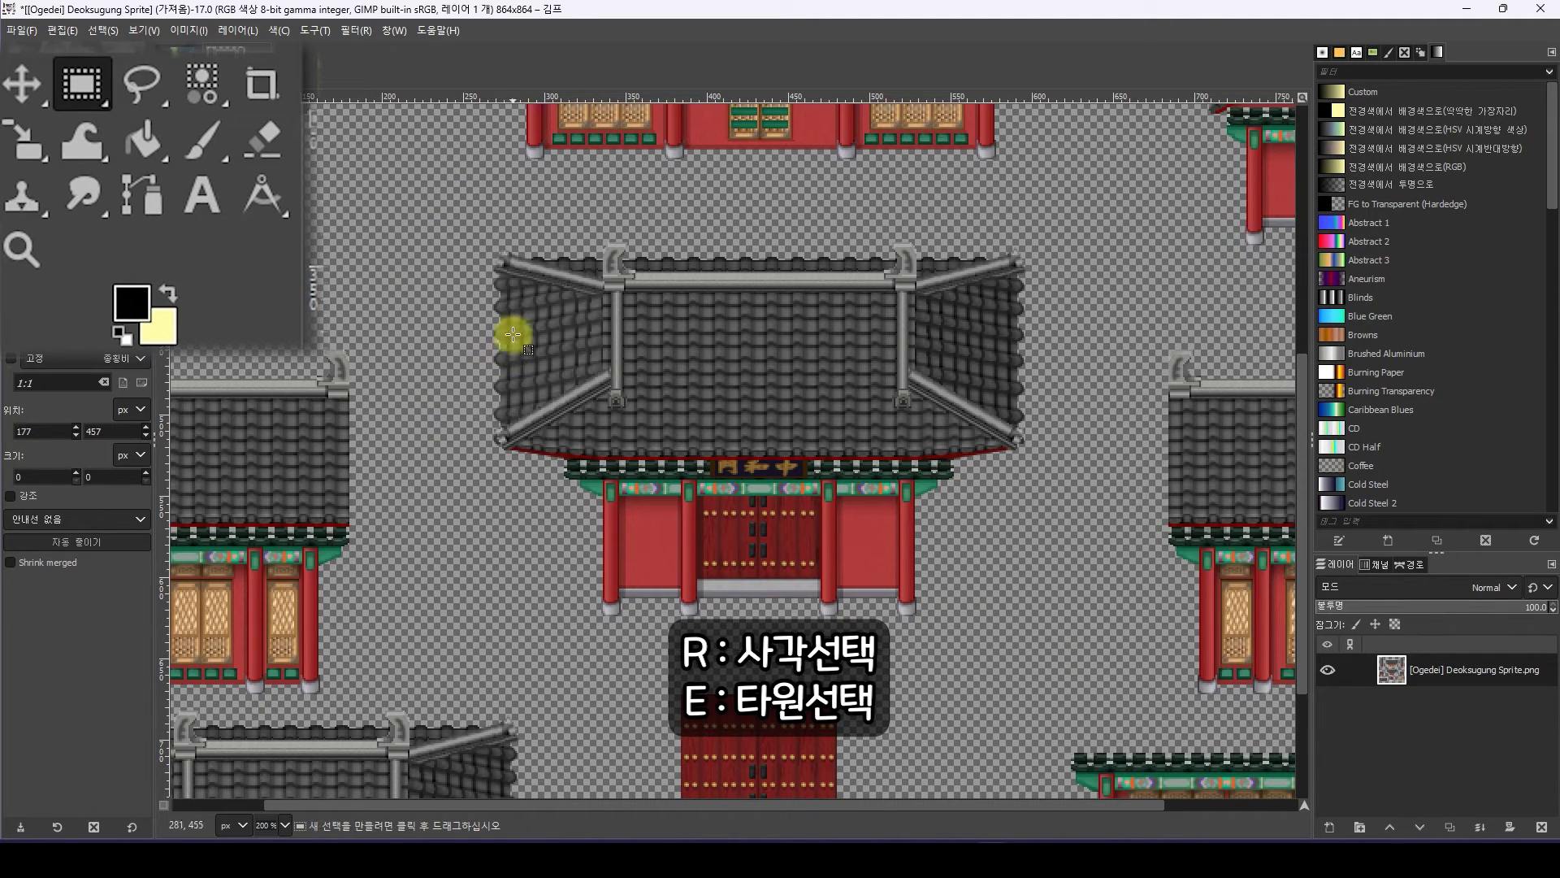
Draw an elliptical selection about 444 × 296 px around the central gate building and clear it, returning to Rectangle Select
key("e")
left_click_drag(399, 194, 1119, 673)
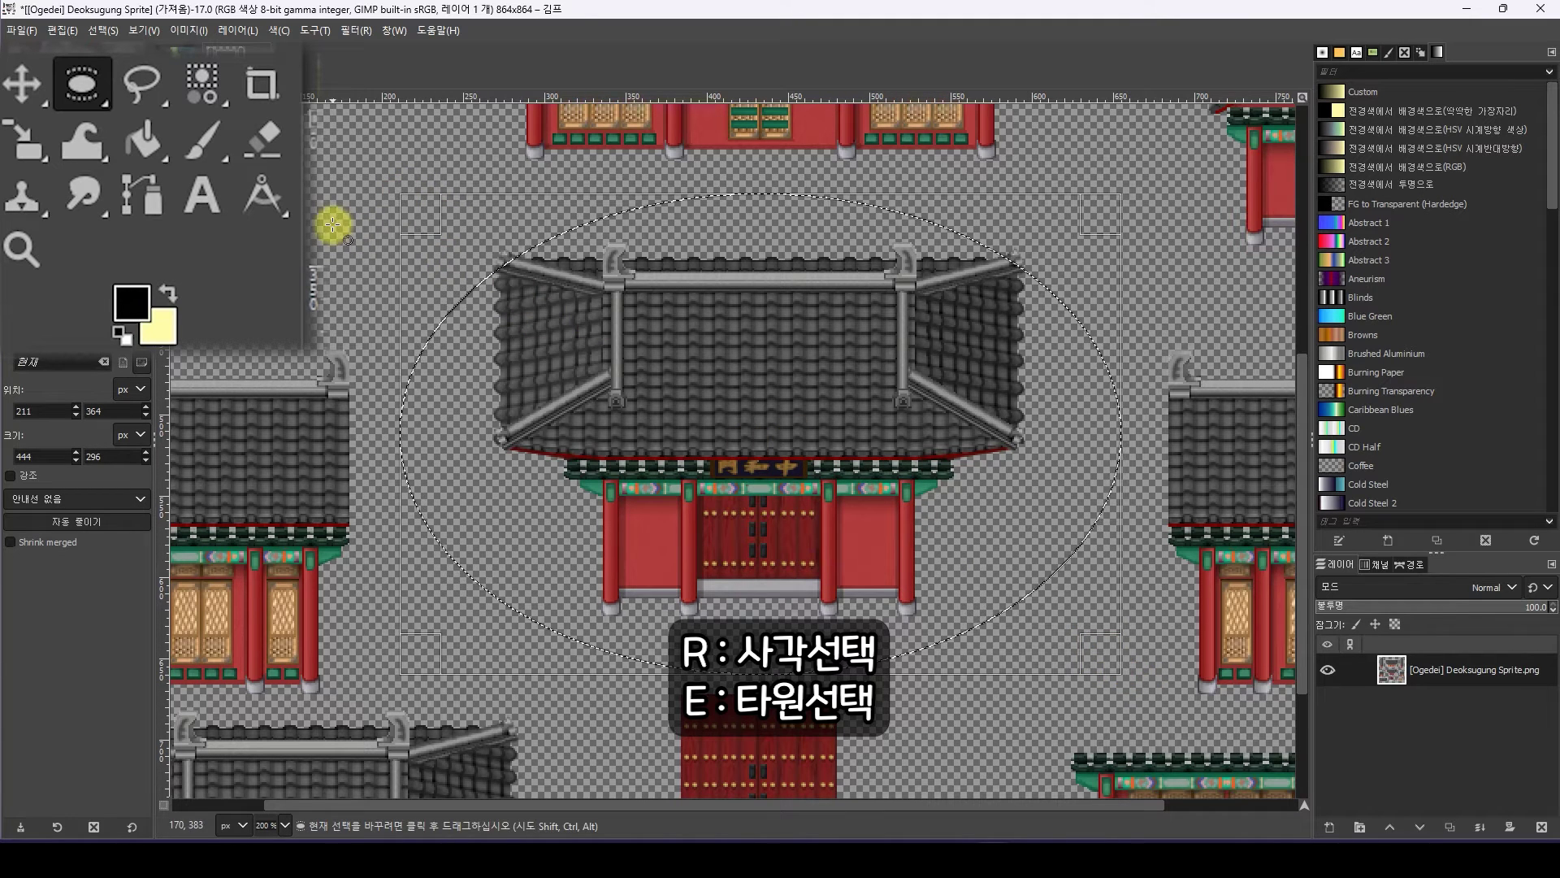
left_click(333, 223)
key("r")
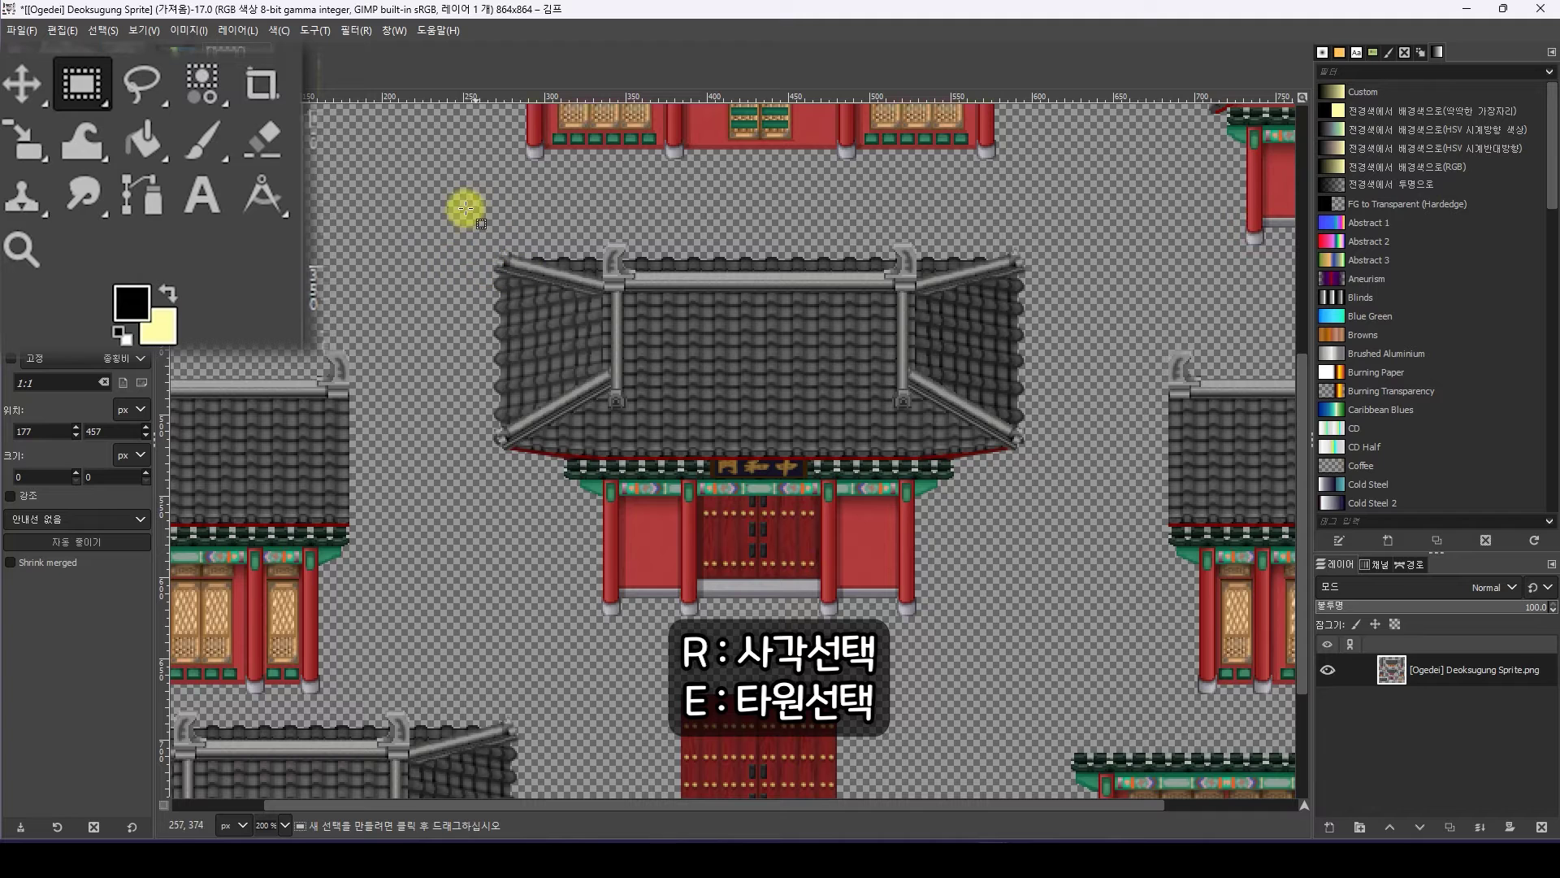
Copy the central gate building with a rectangular selection about 413 × 281 px, paste it into the MAP002_false image and move it onto the lake
left_click_drag(428, 203, 1098, 660)
key("ctrl+c")
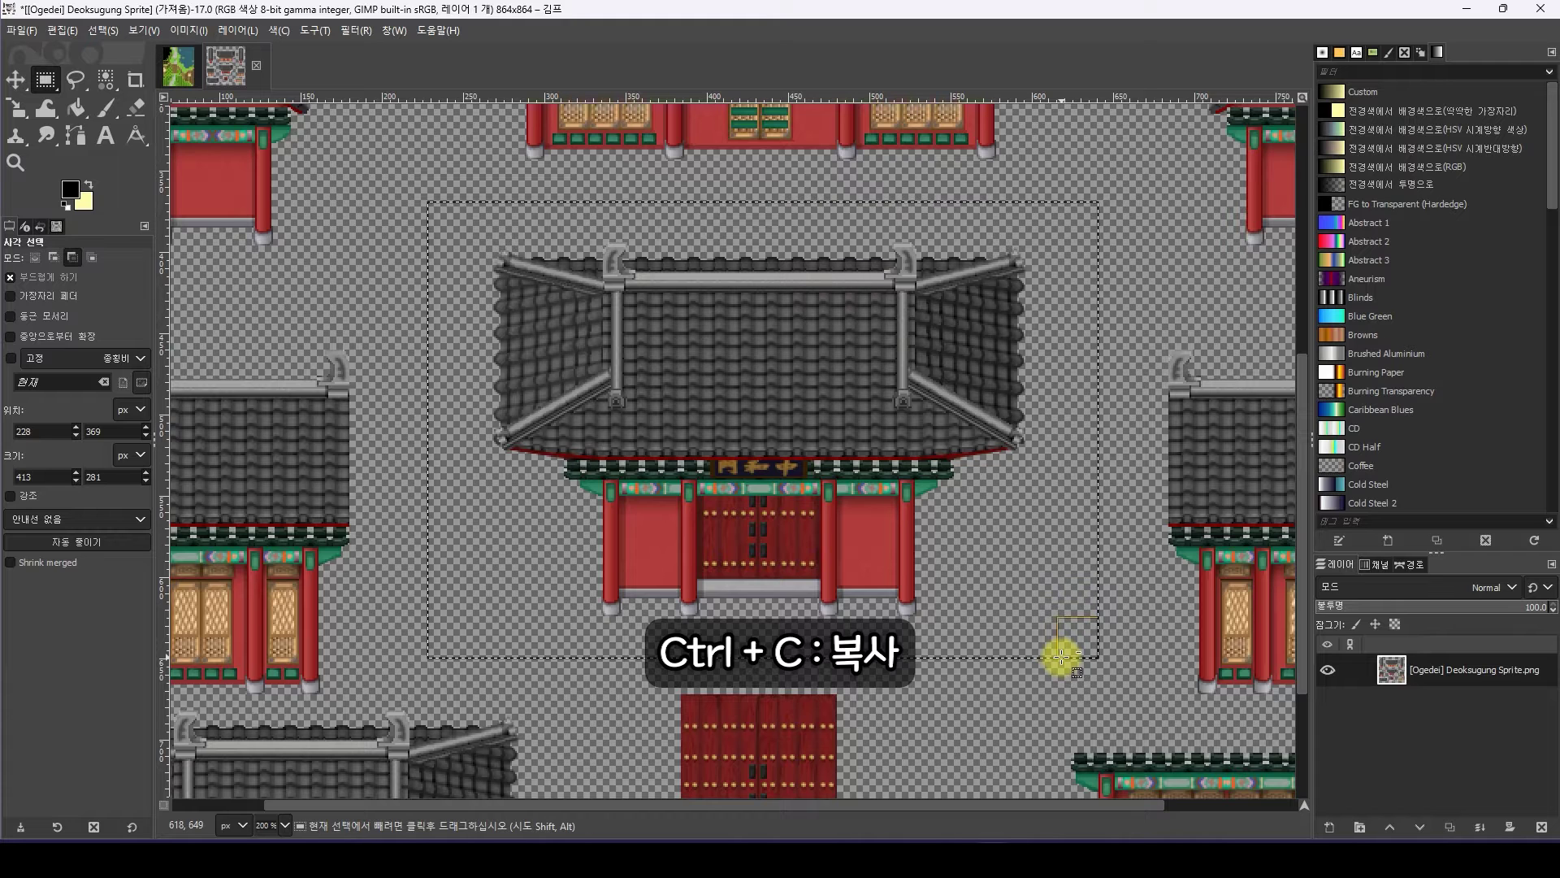
left_click(177, 70)
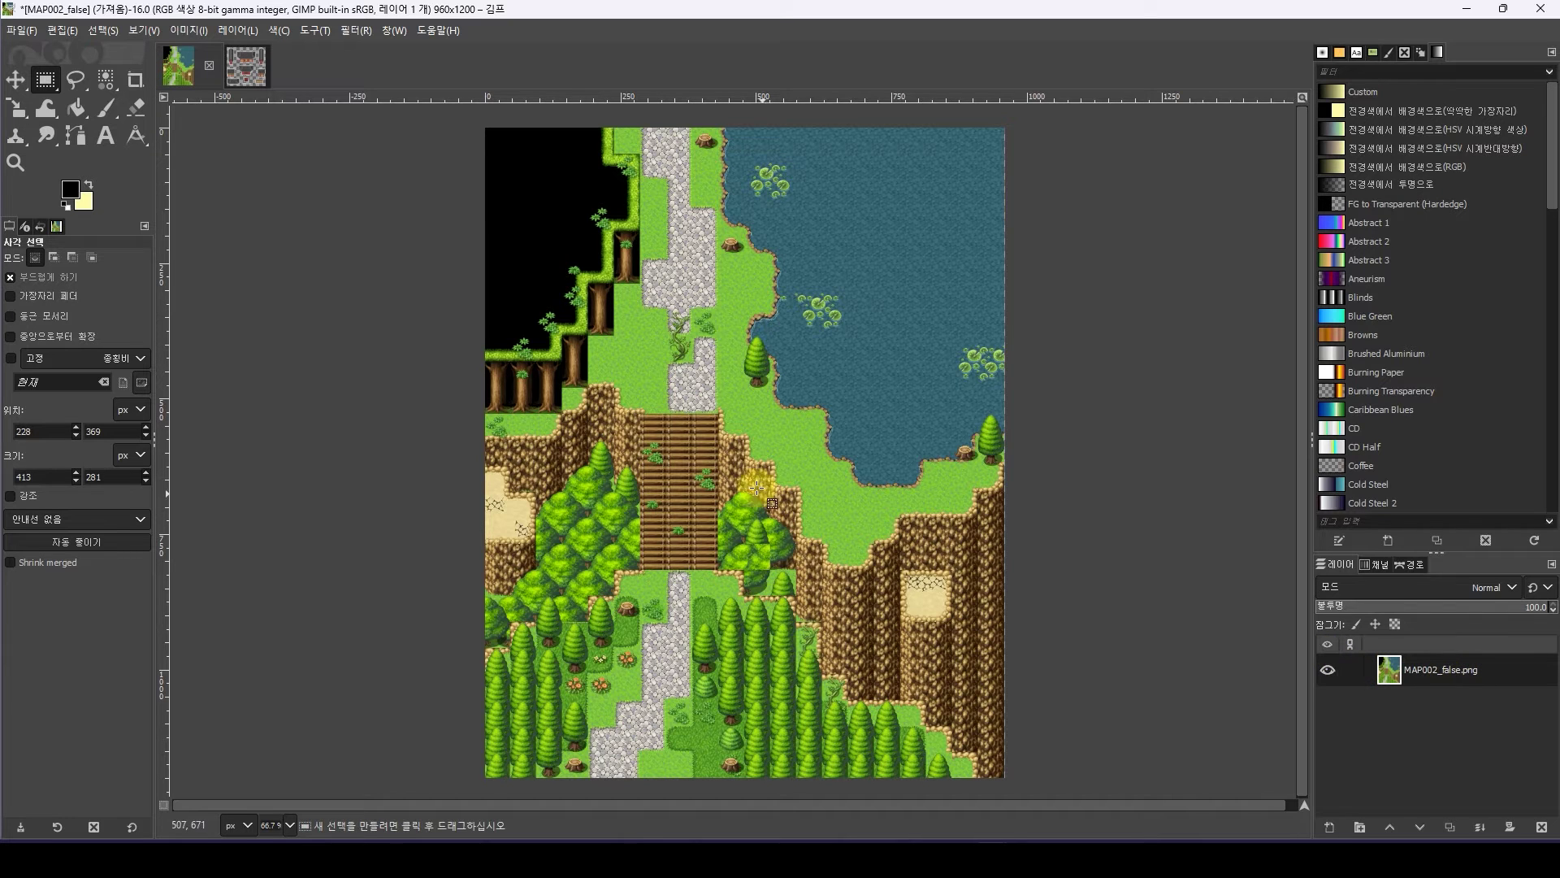
key("ctrl+v")
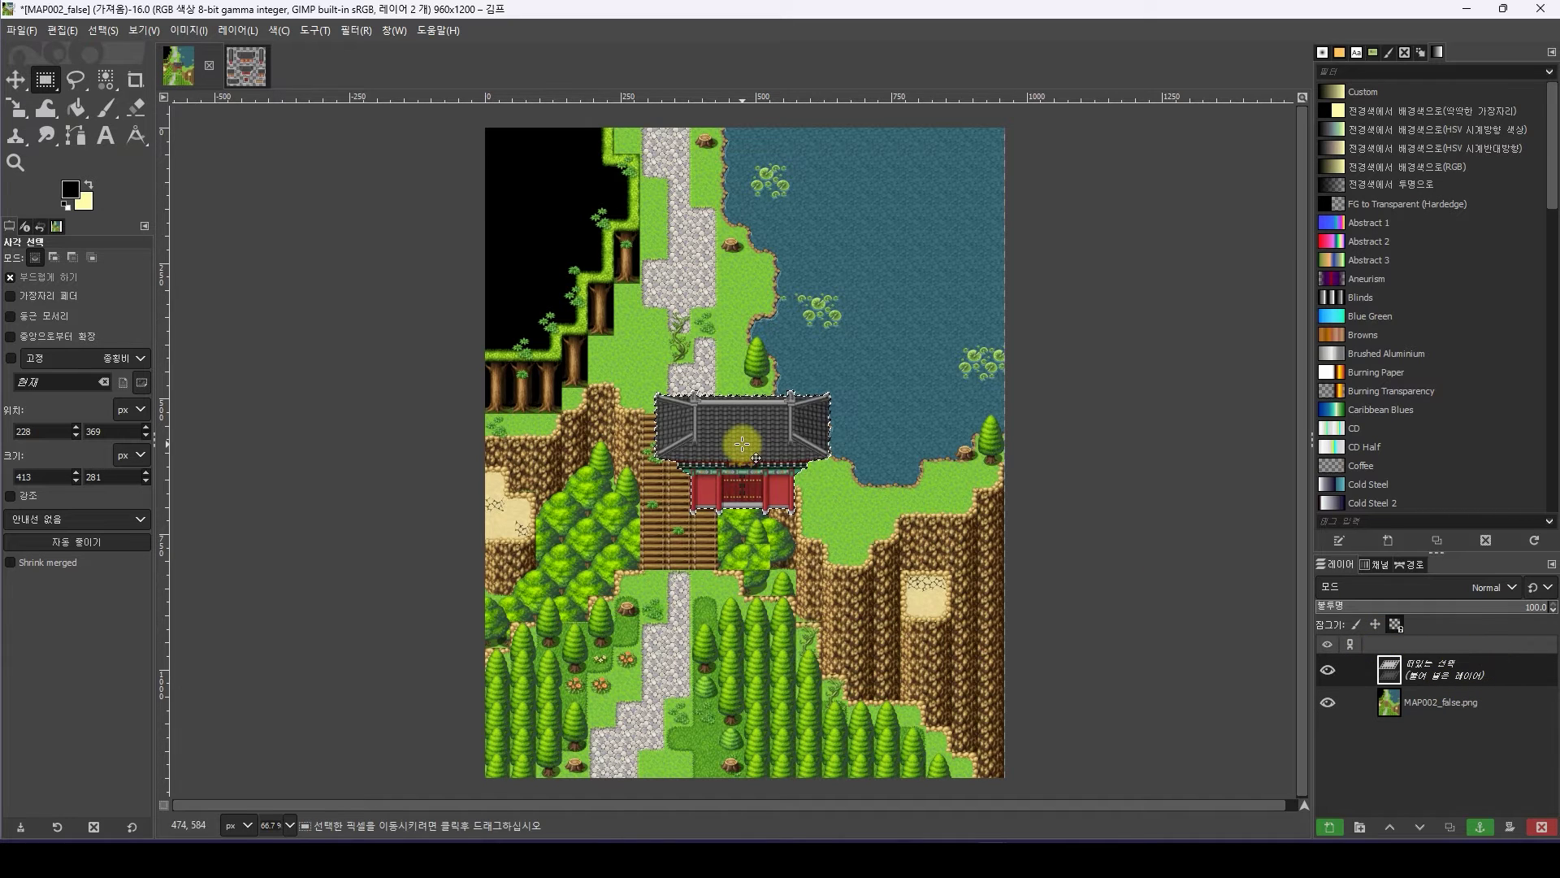
left_click_drag(742, 449, 893, 375)
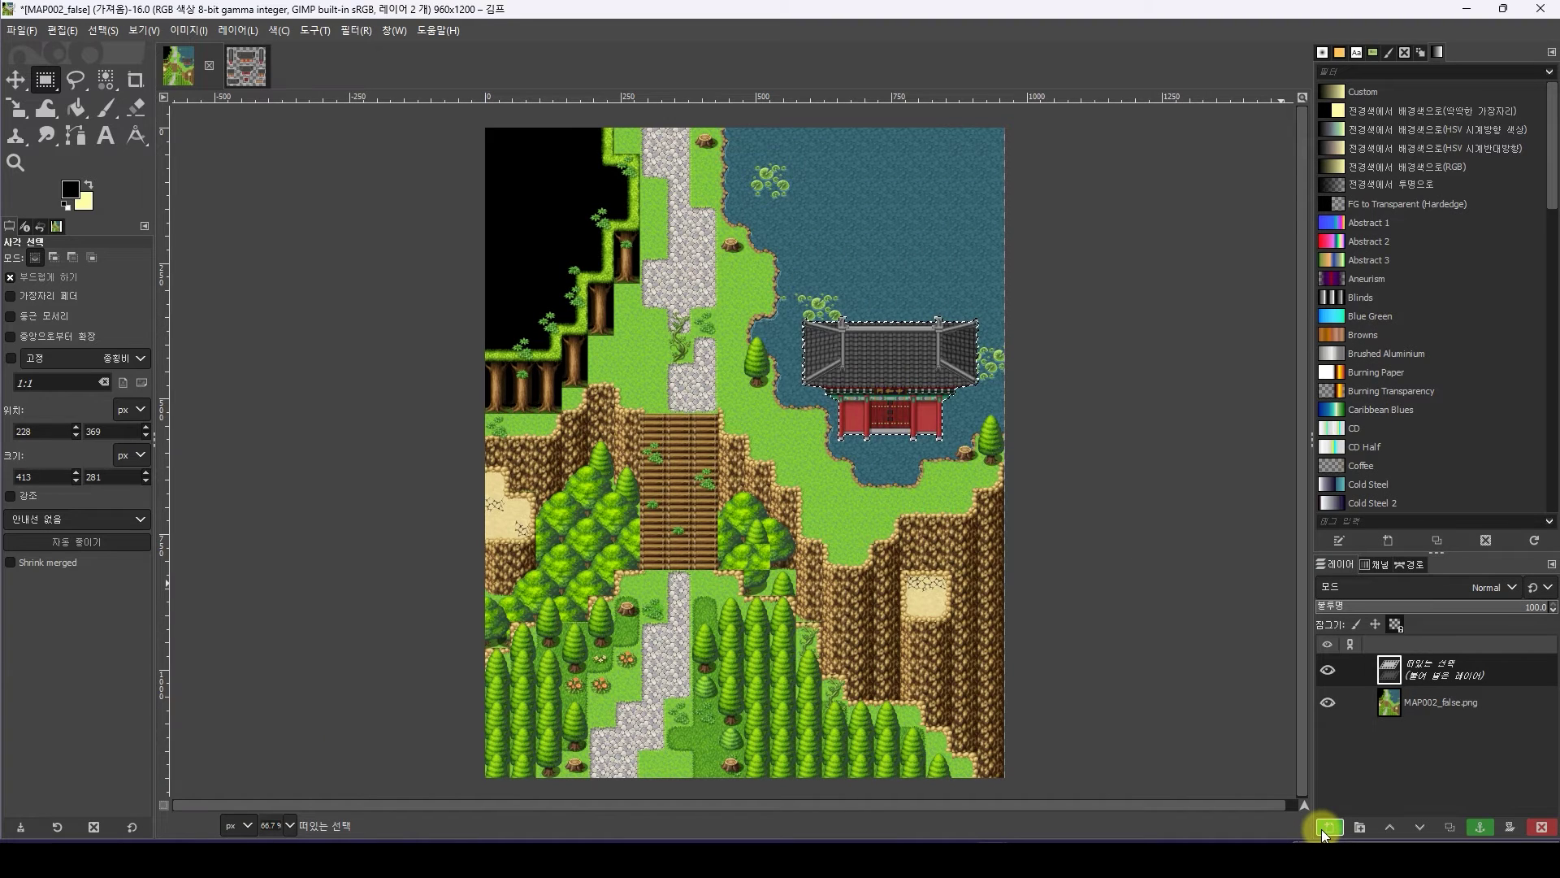
Turn the floating gate building into a new layer and name it 덕수궁
left_click(1326, 829)
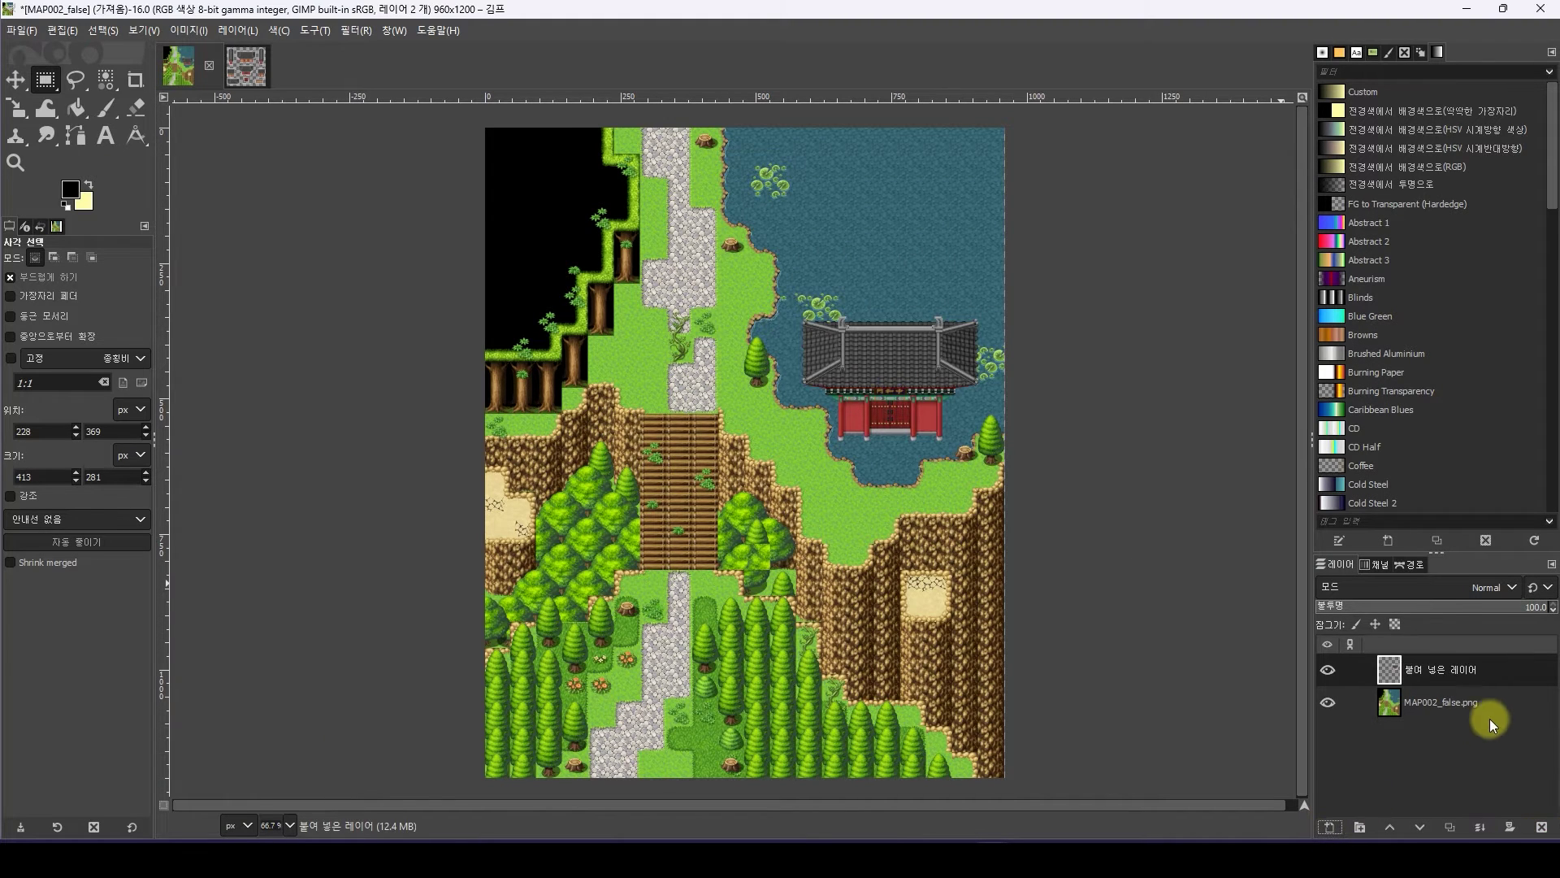
double_click(1450, 670)
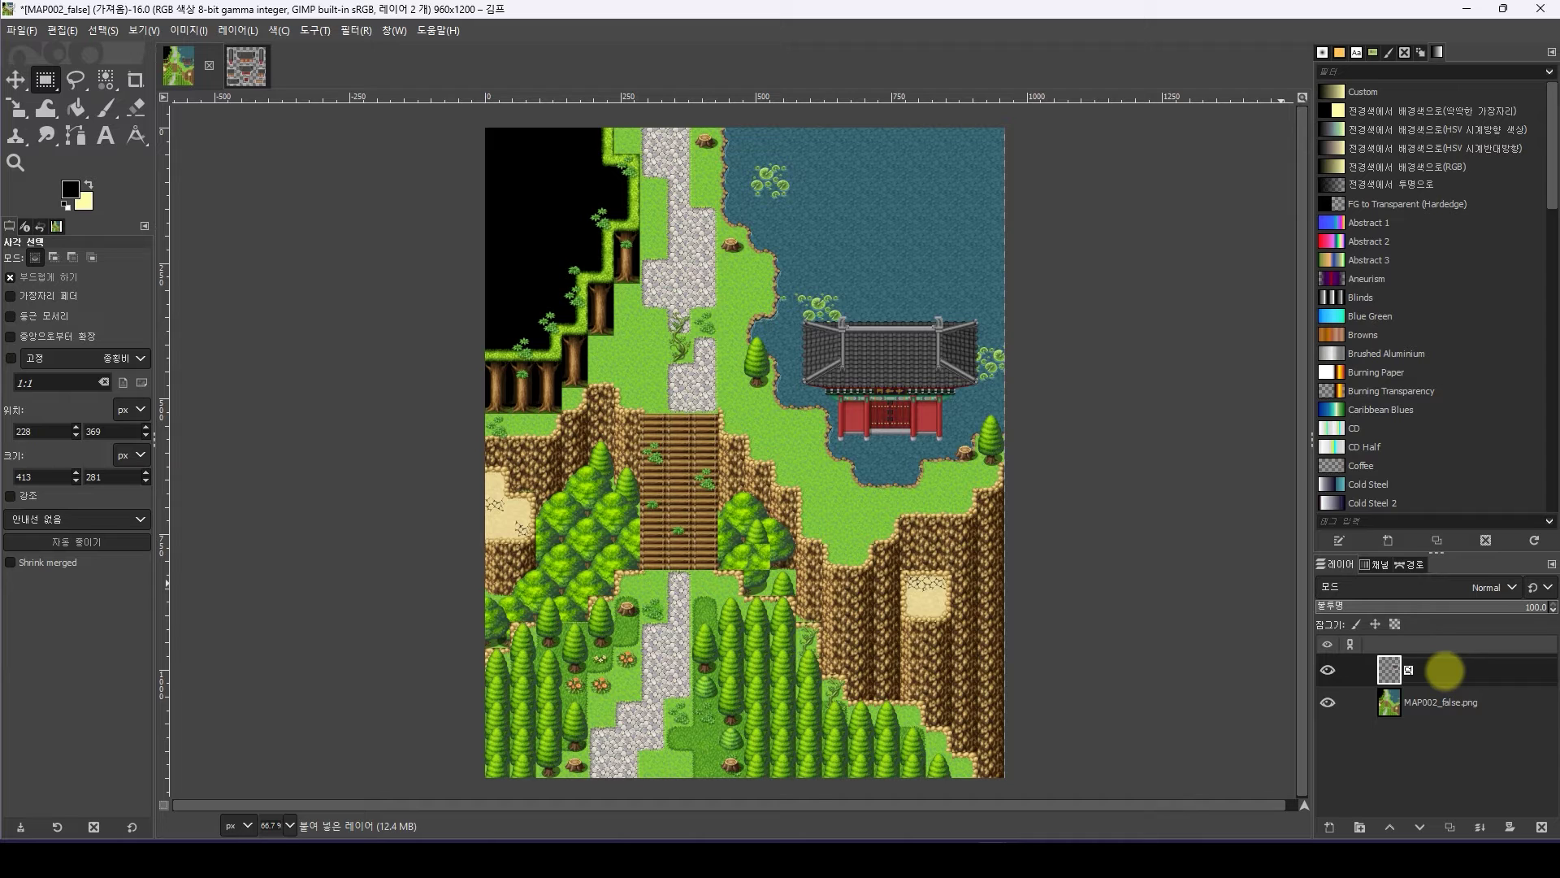
type("덕수궁")
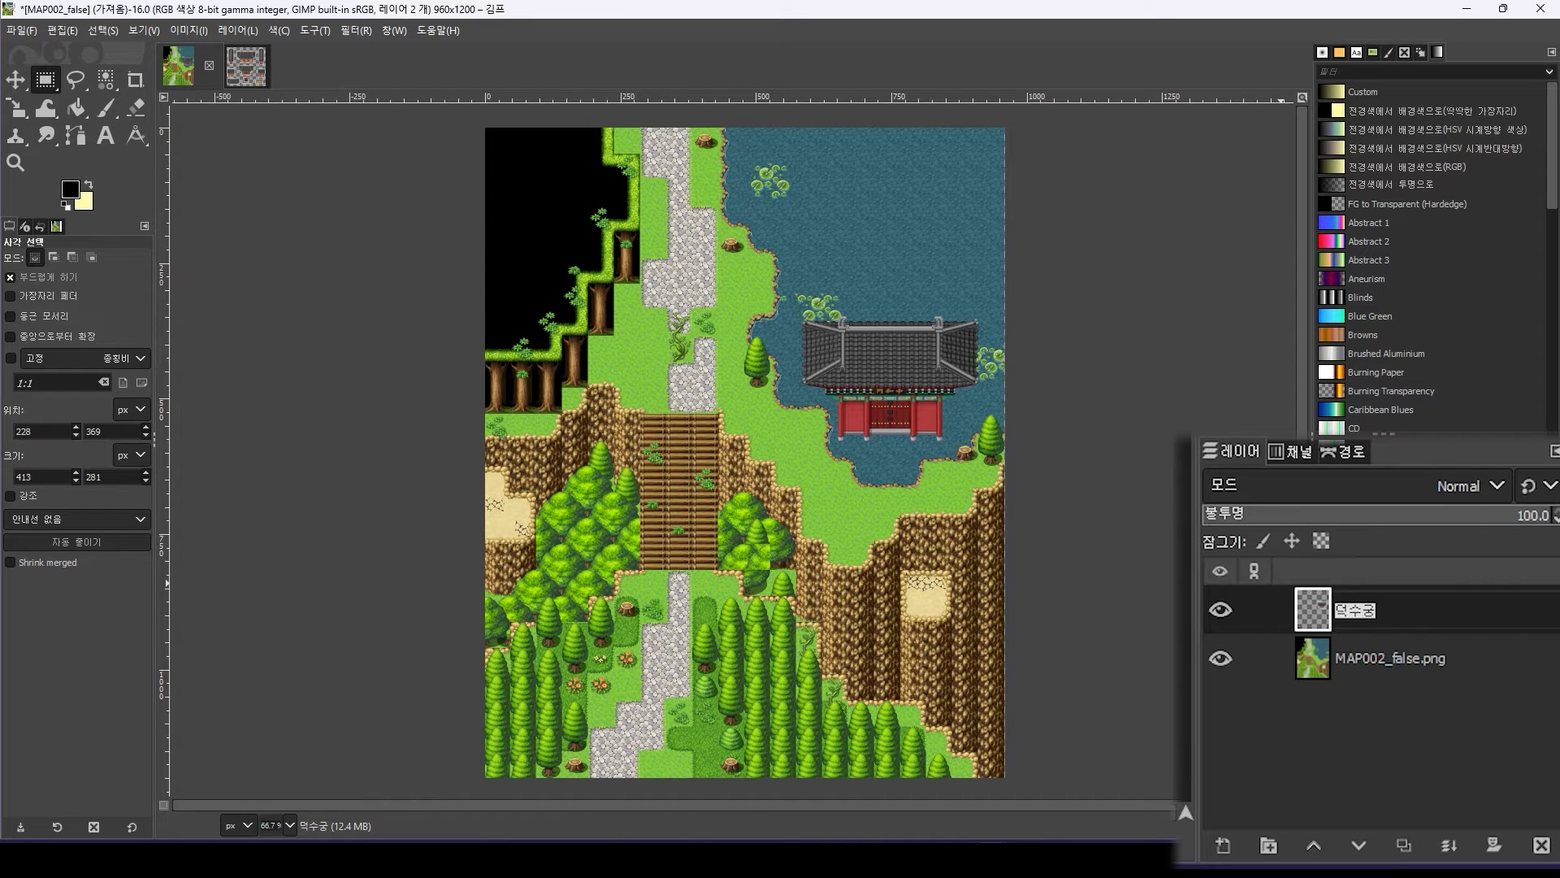
scroll(976, 414, "up", 3, "ctrl")
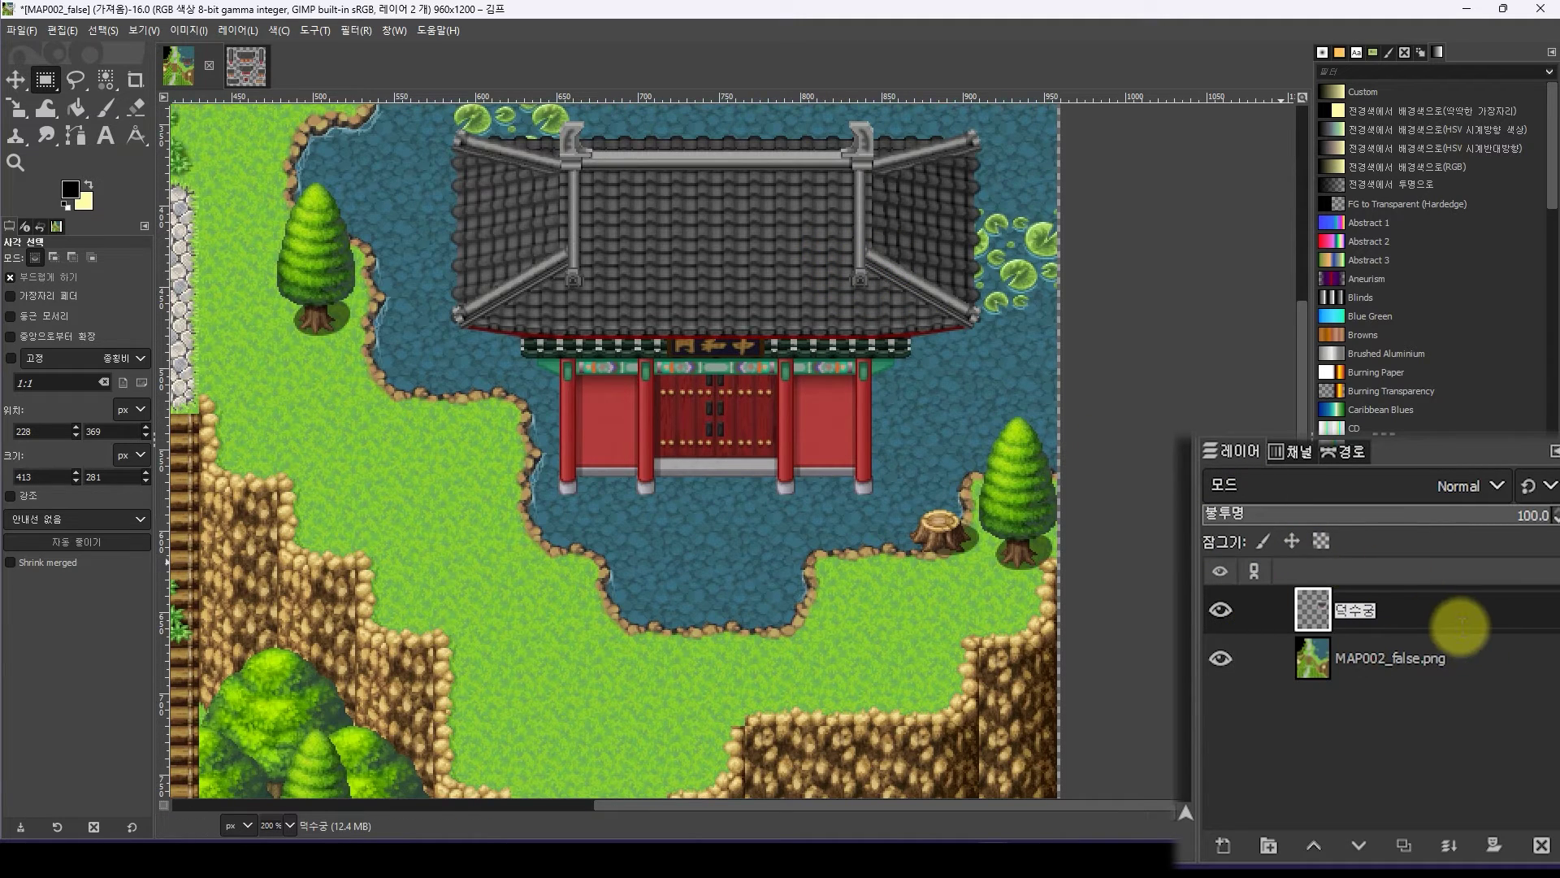
left_click(1153, 418)
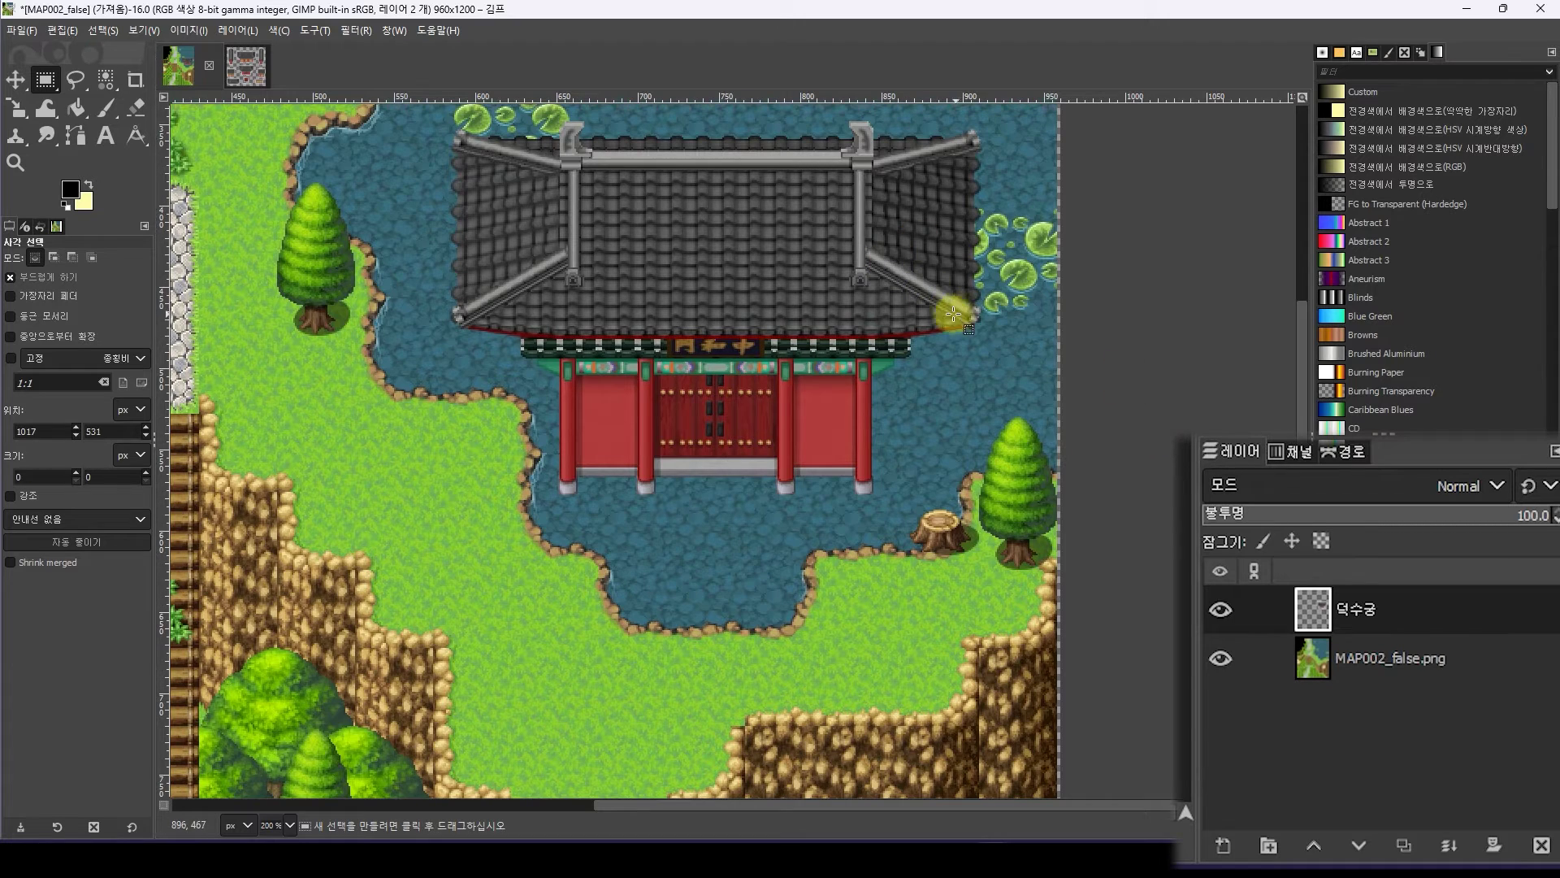
Draw a rectangular selection about 425 × 221 px around the gate building's roof and cut it from the 덕수궁 layer
middle_click_drag(929, 311, 971, 497)
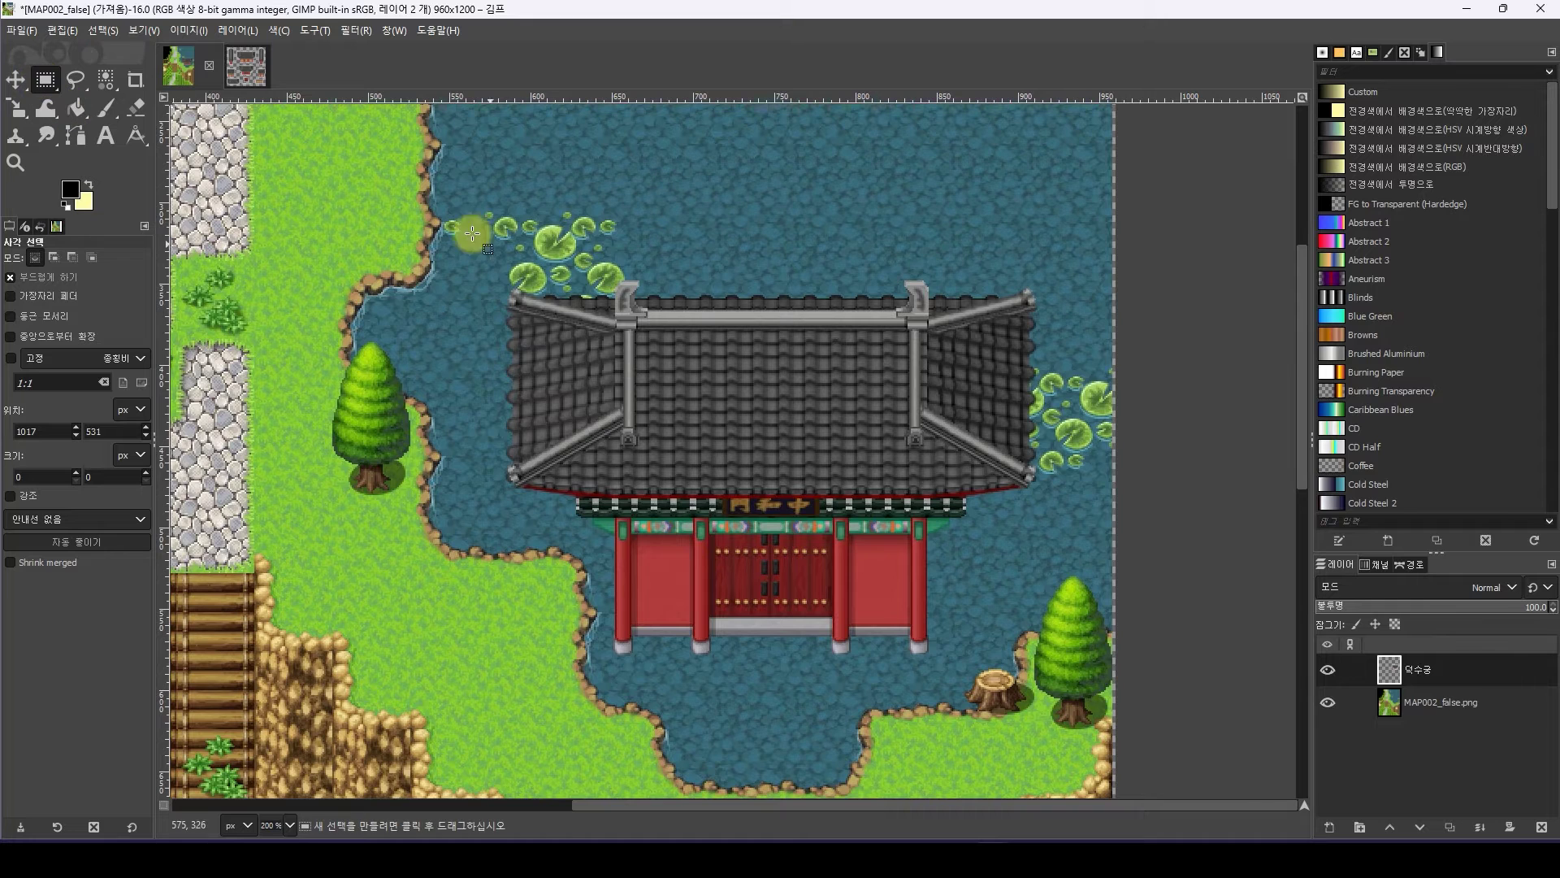
left_click_drag(404, 159, 1094, 517)
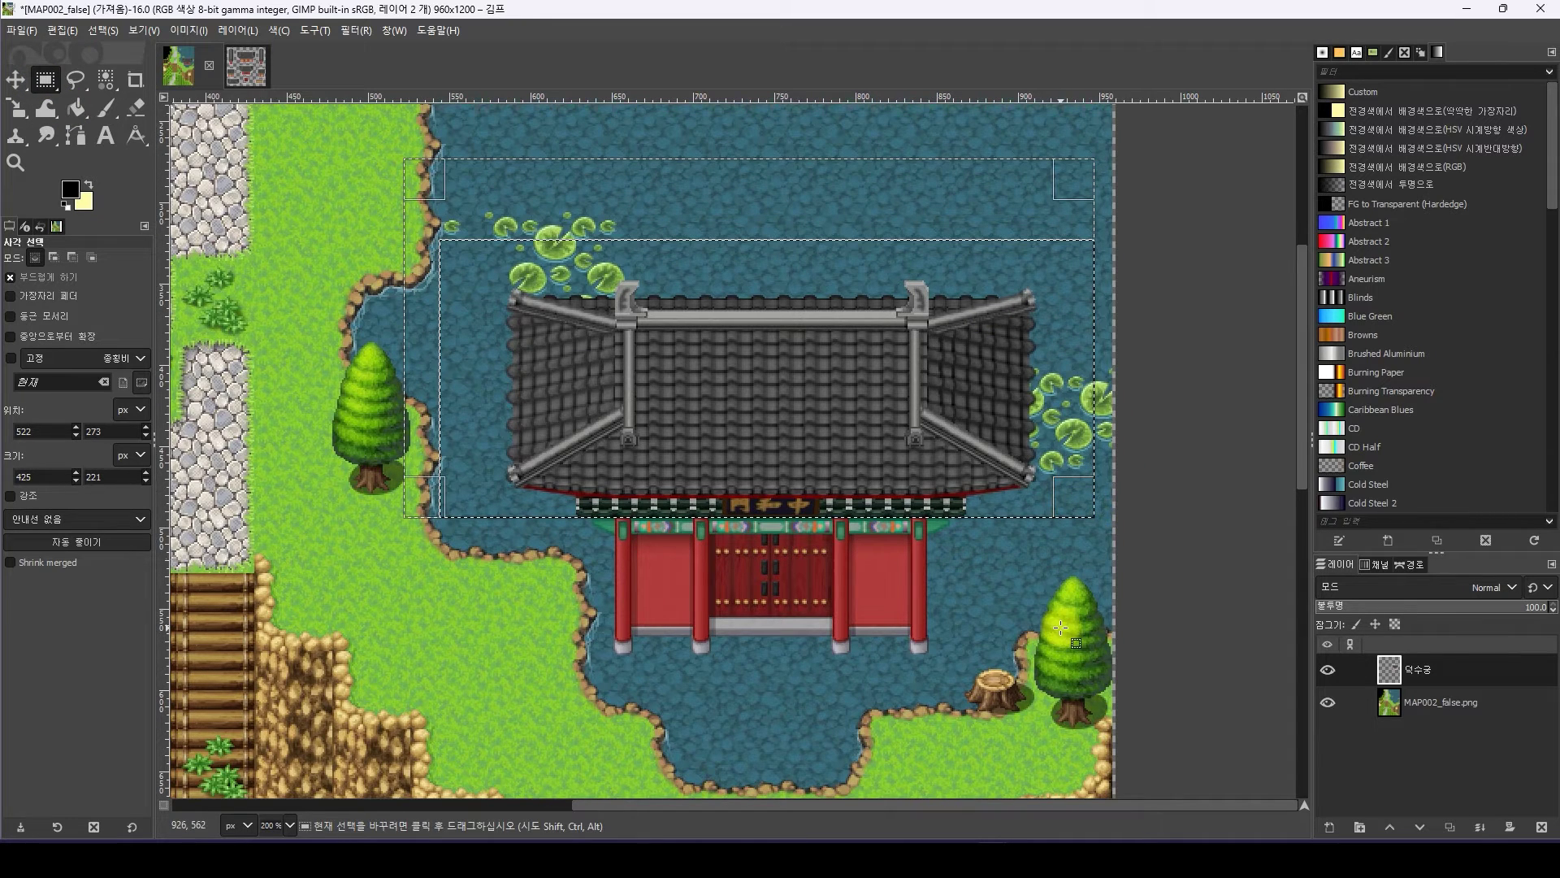
key("ctrl+x")
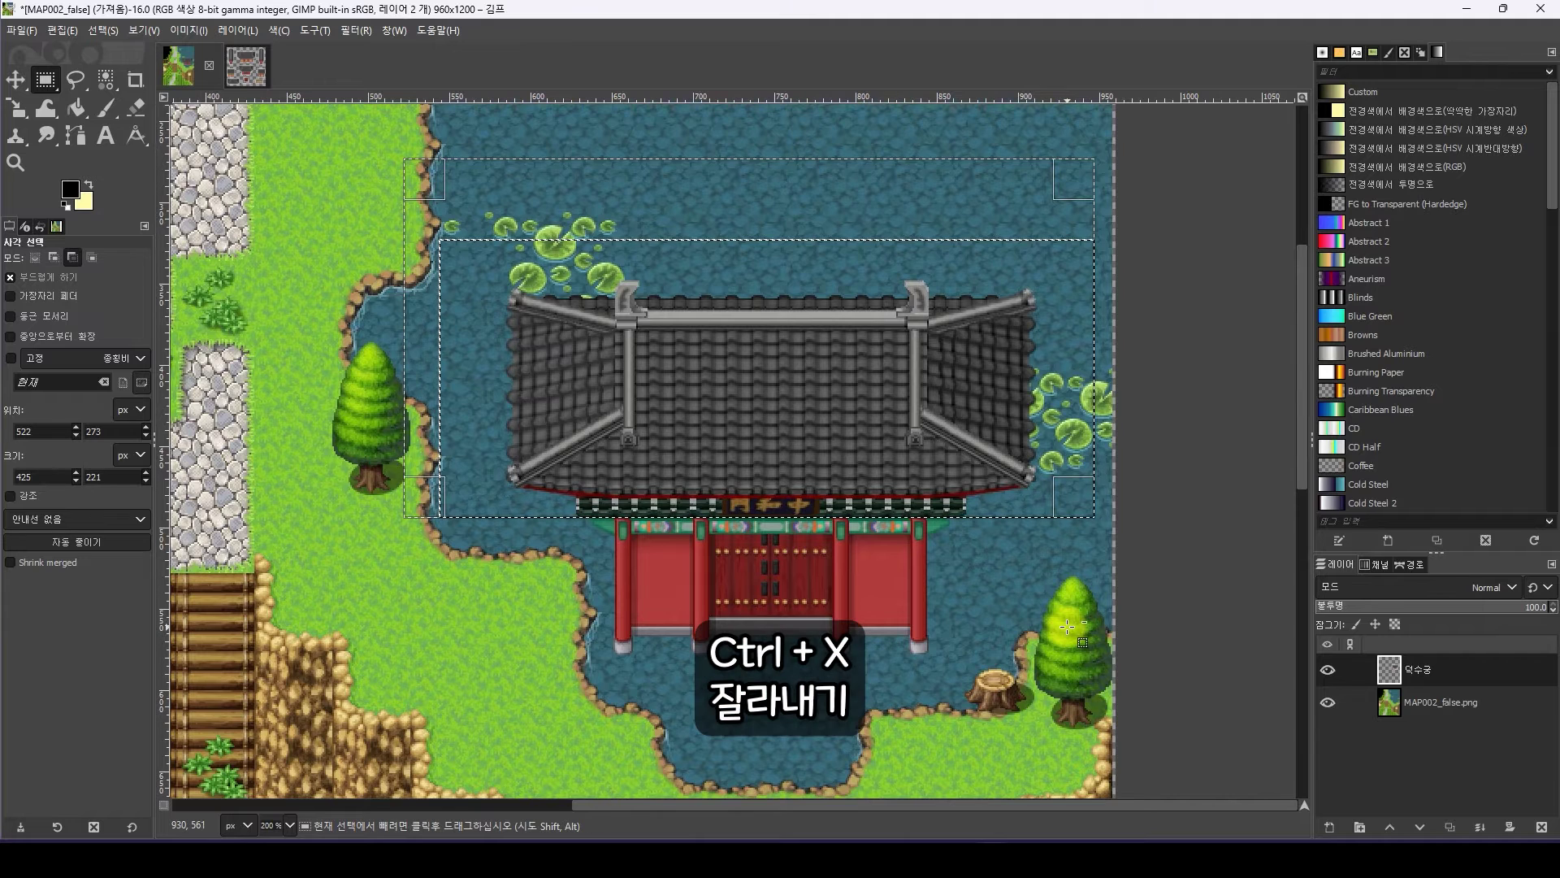
key("ctrl+x")
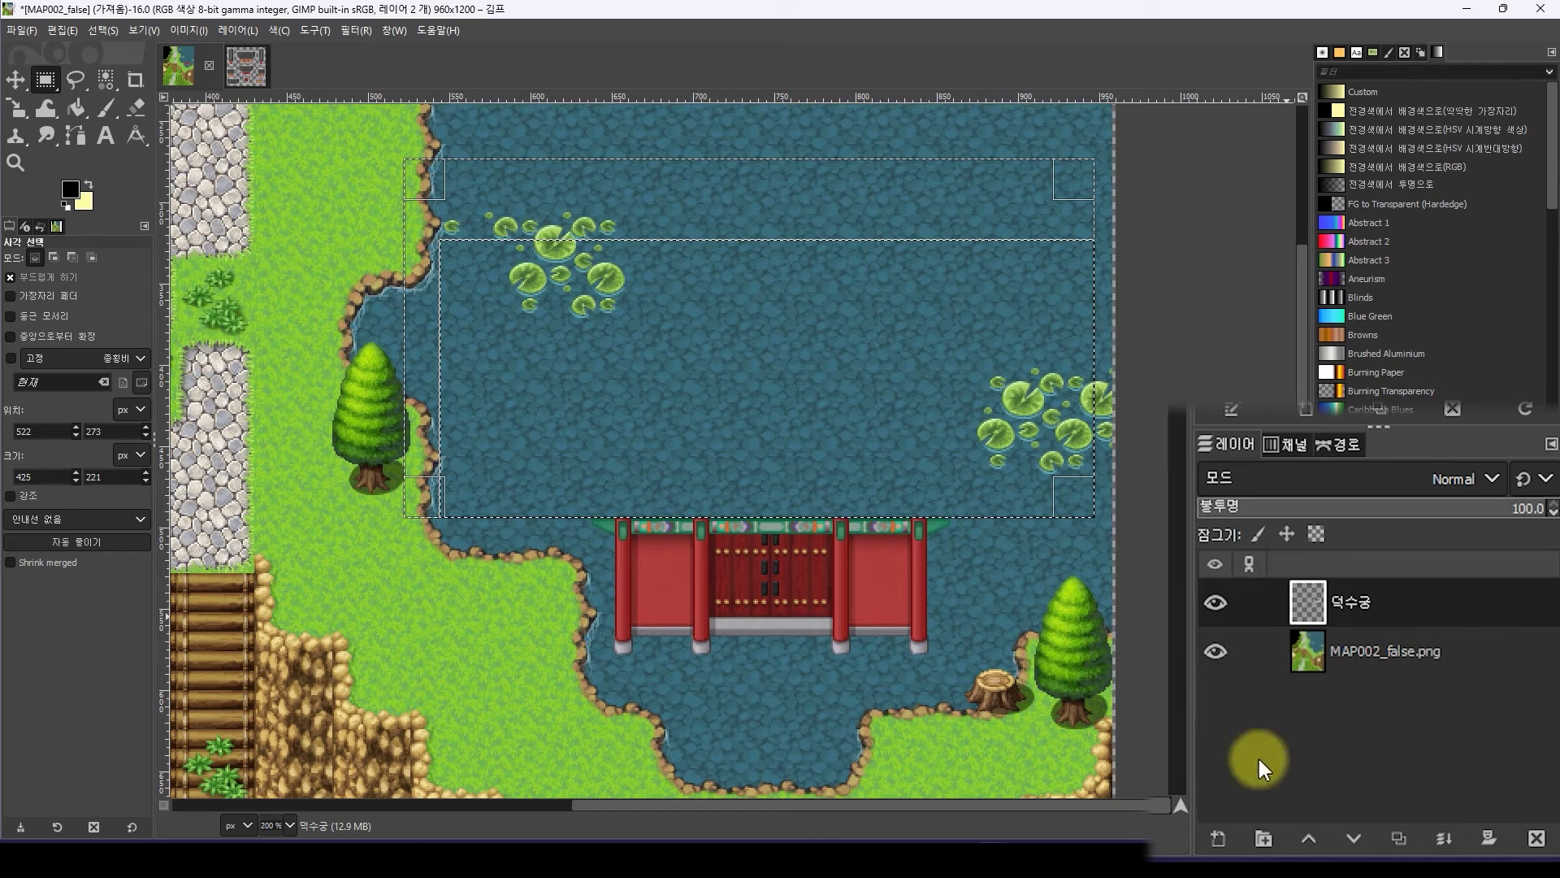
Create a new transparent layer named Par above the 덕수궁 layer
left_click(1218, 842)
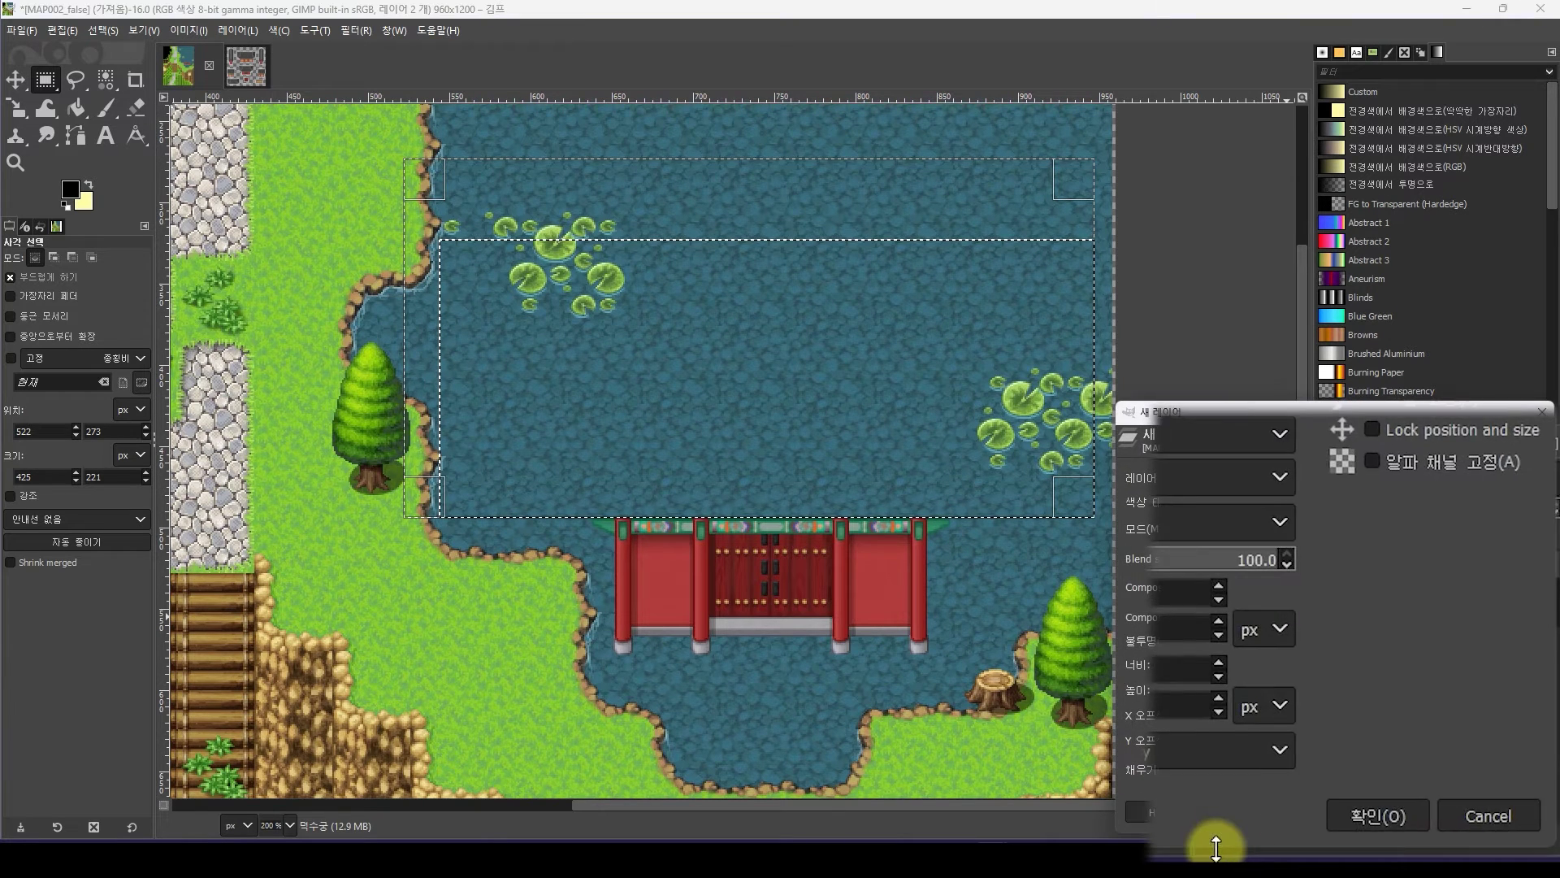
left_click(1505, 816)
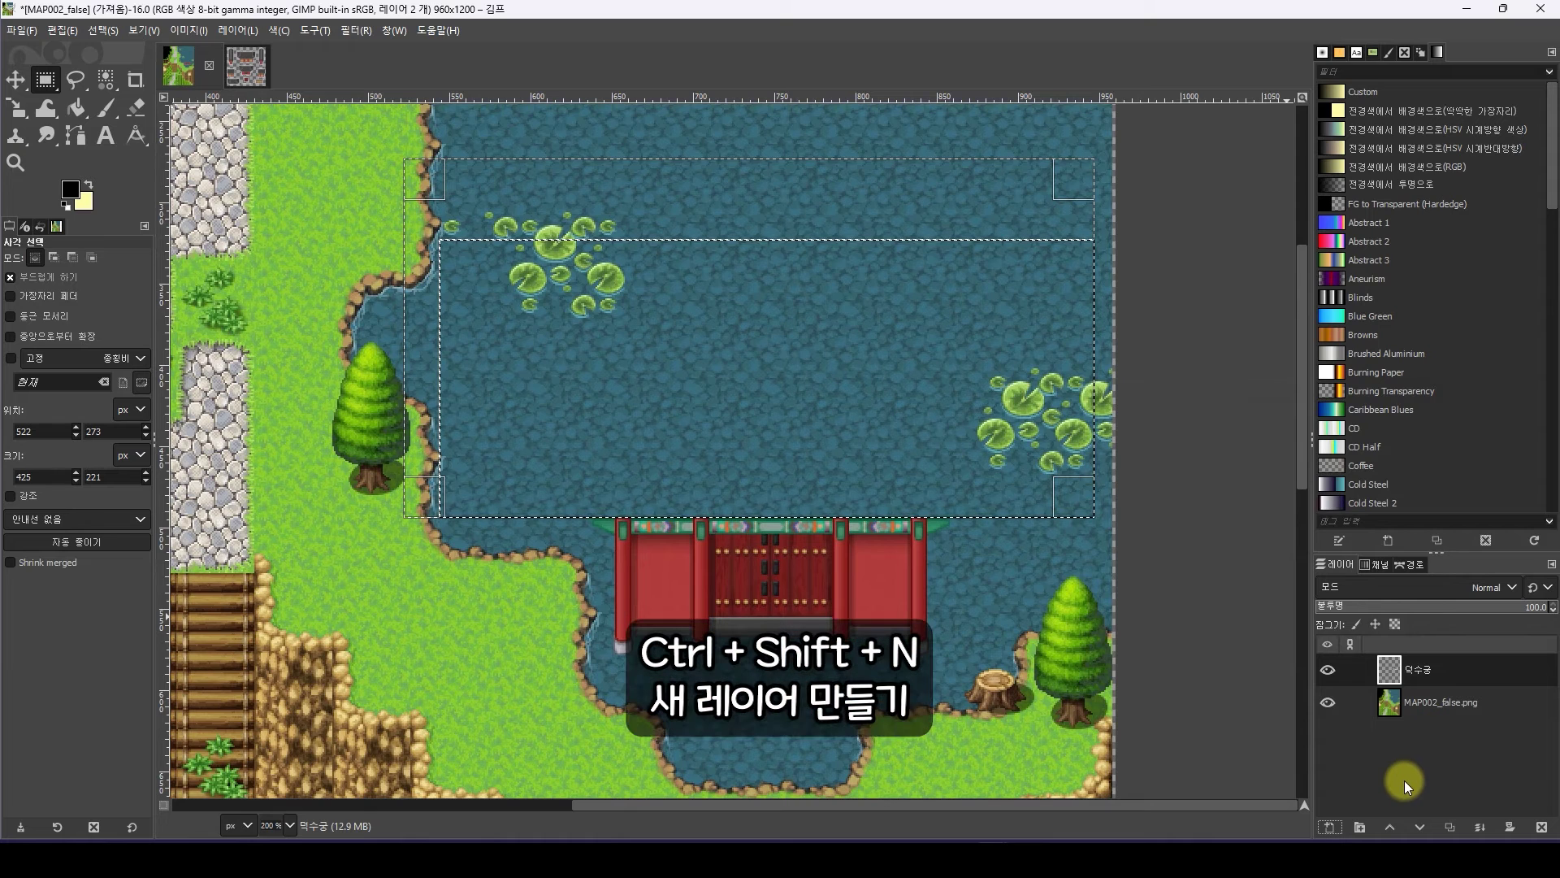
key("ctrl+shift+n")
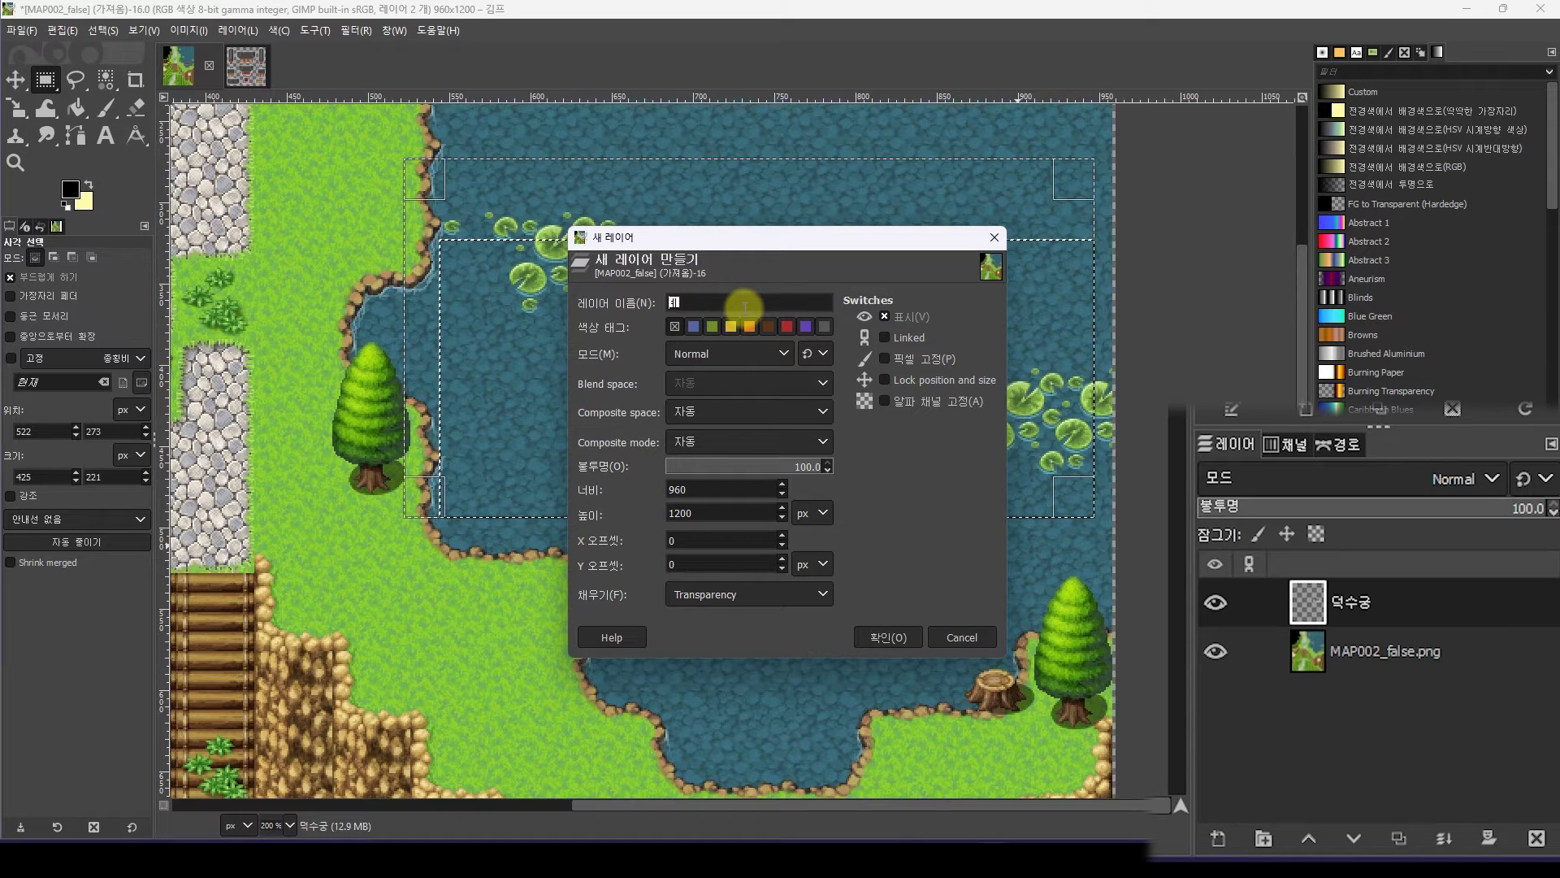
type("Par")
left_click(888, 636)
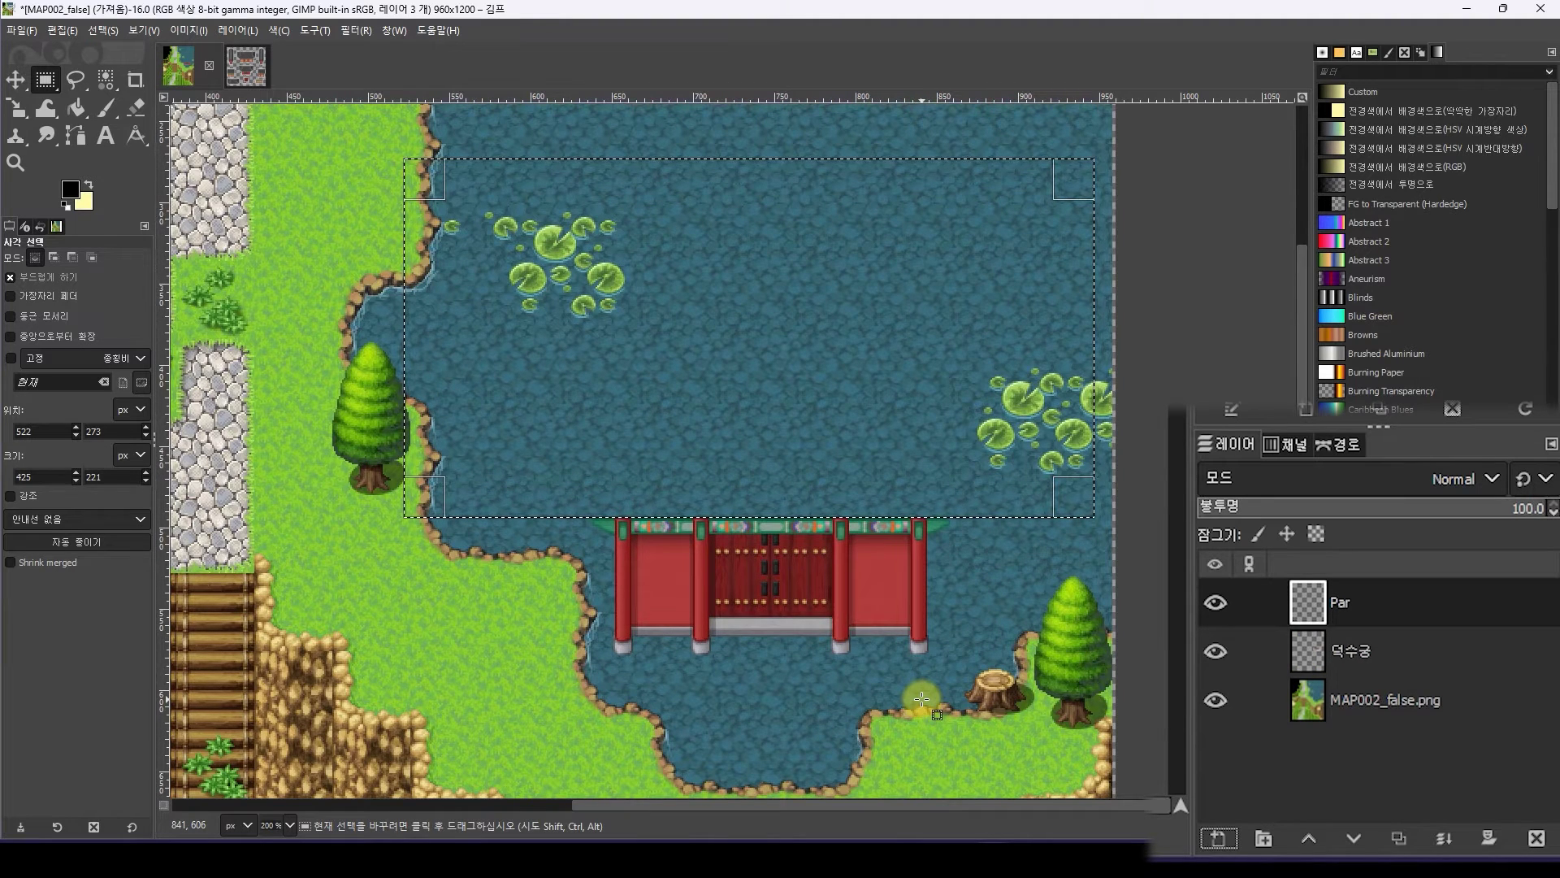
Paste the cut roof back at its original position and turn the floating selection into a new layer
key("ctrl+v")
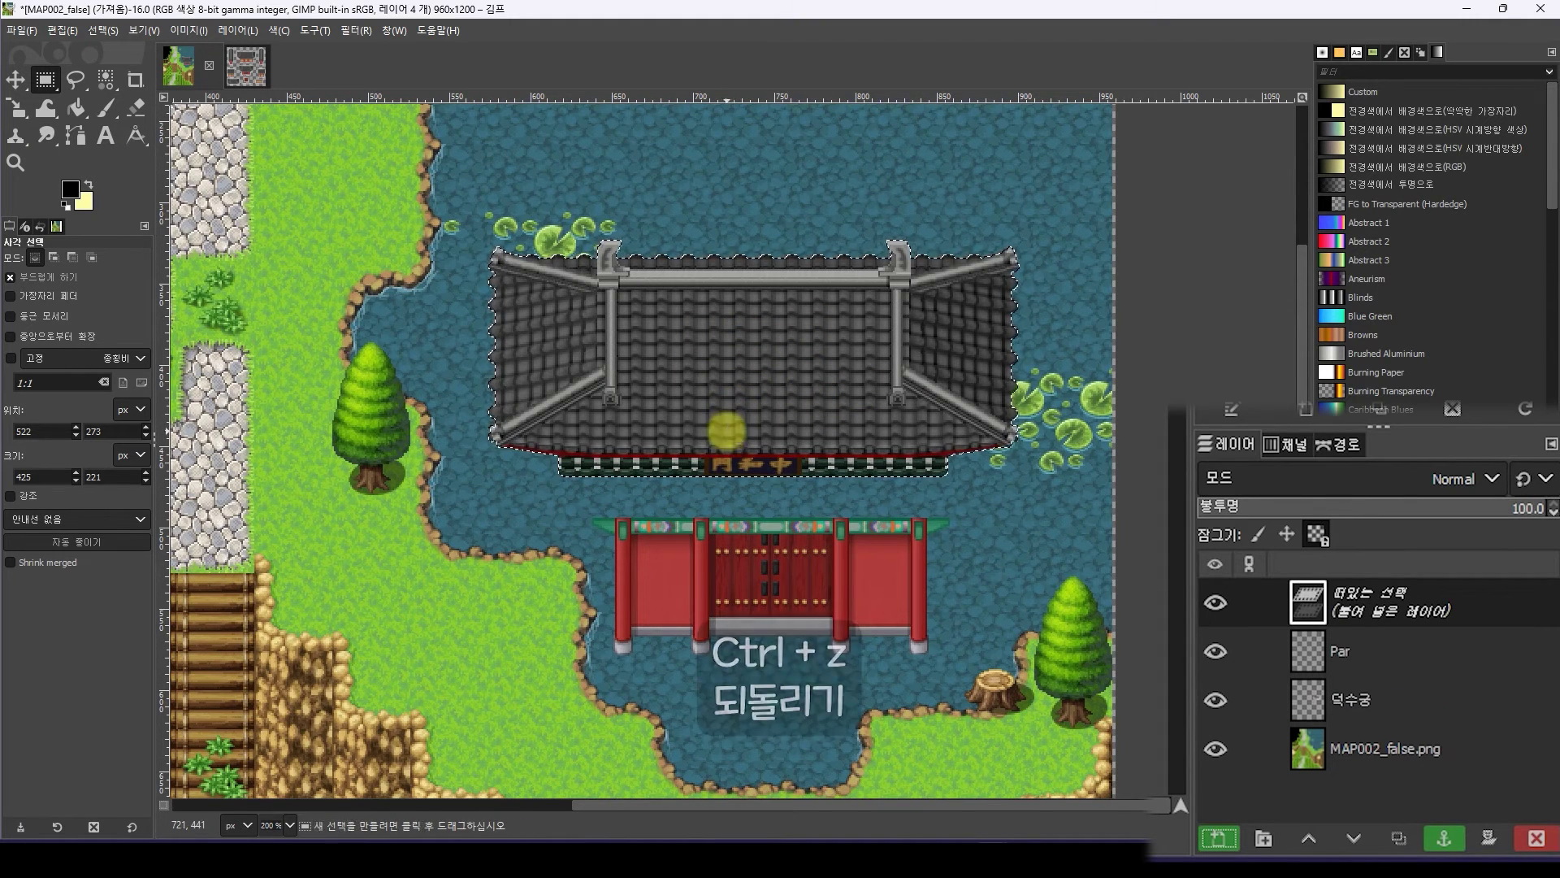
key("ctrl+z")
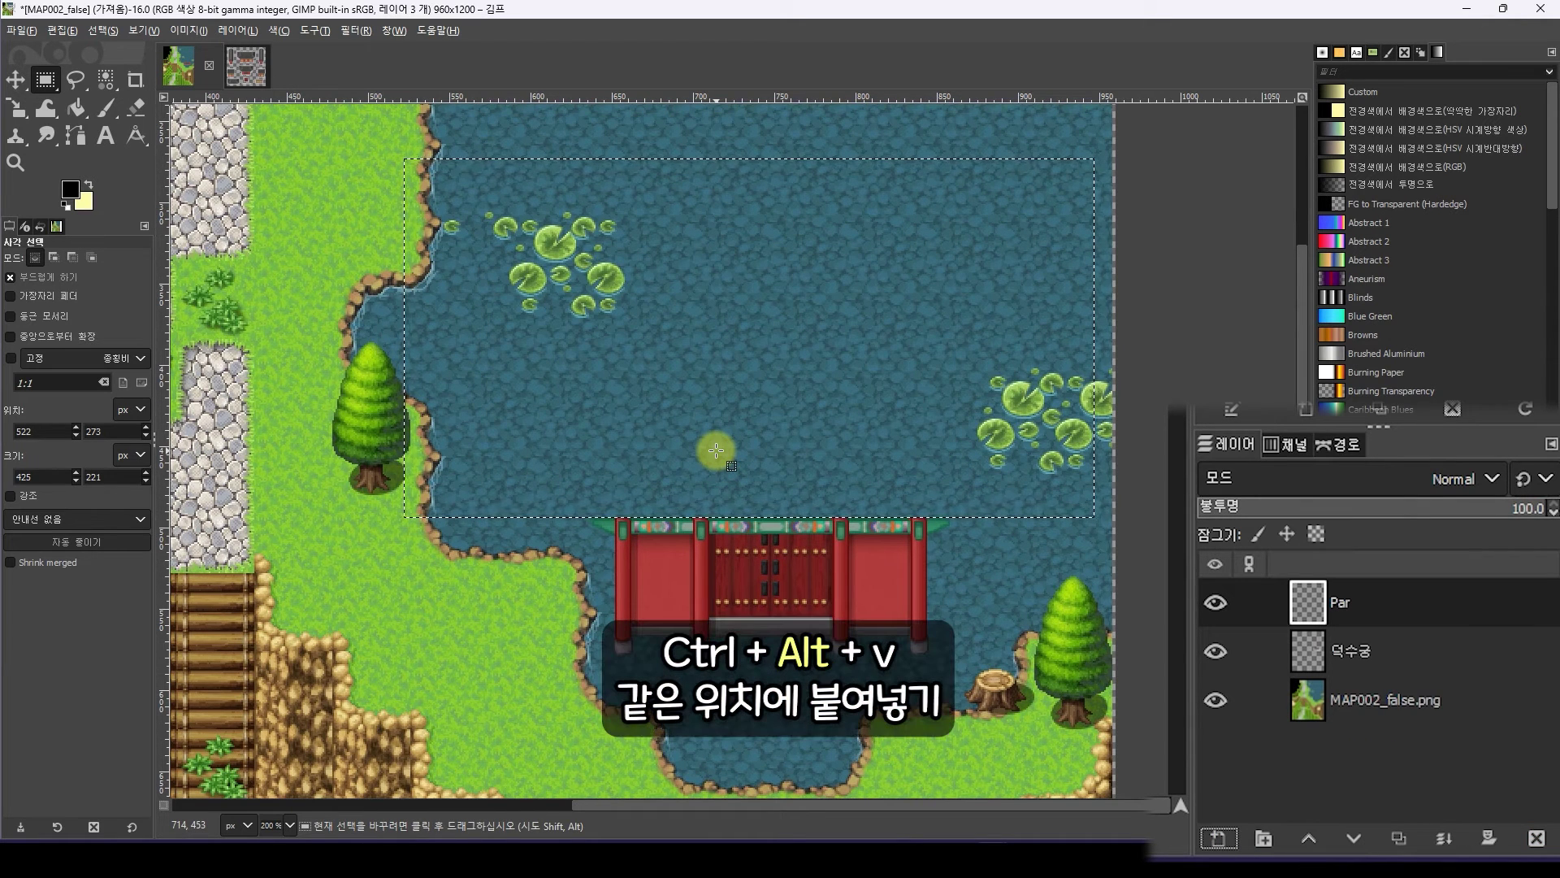
key("ctrl+alt+v")
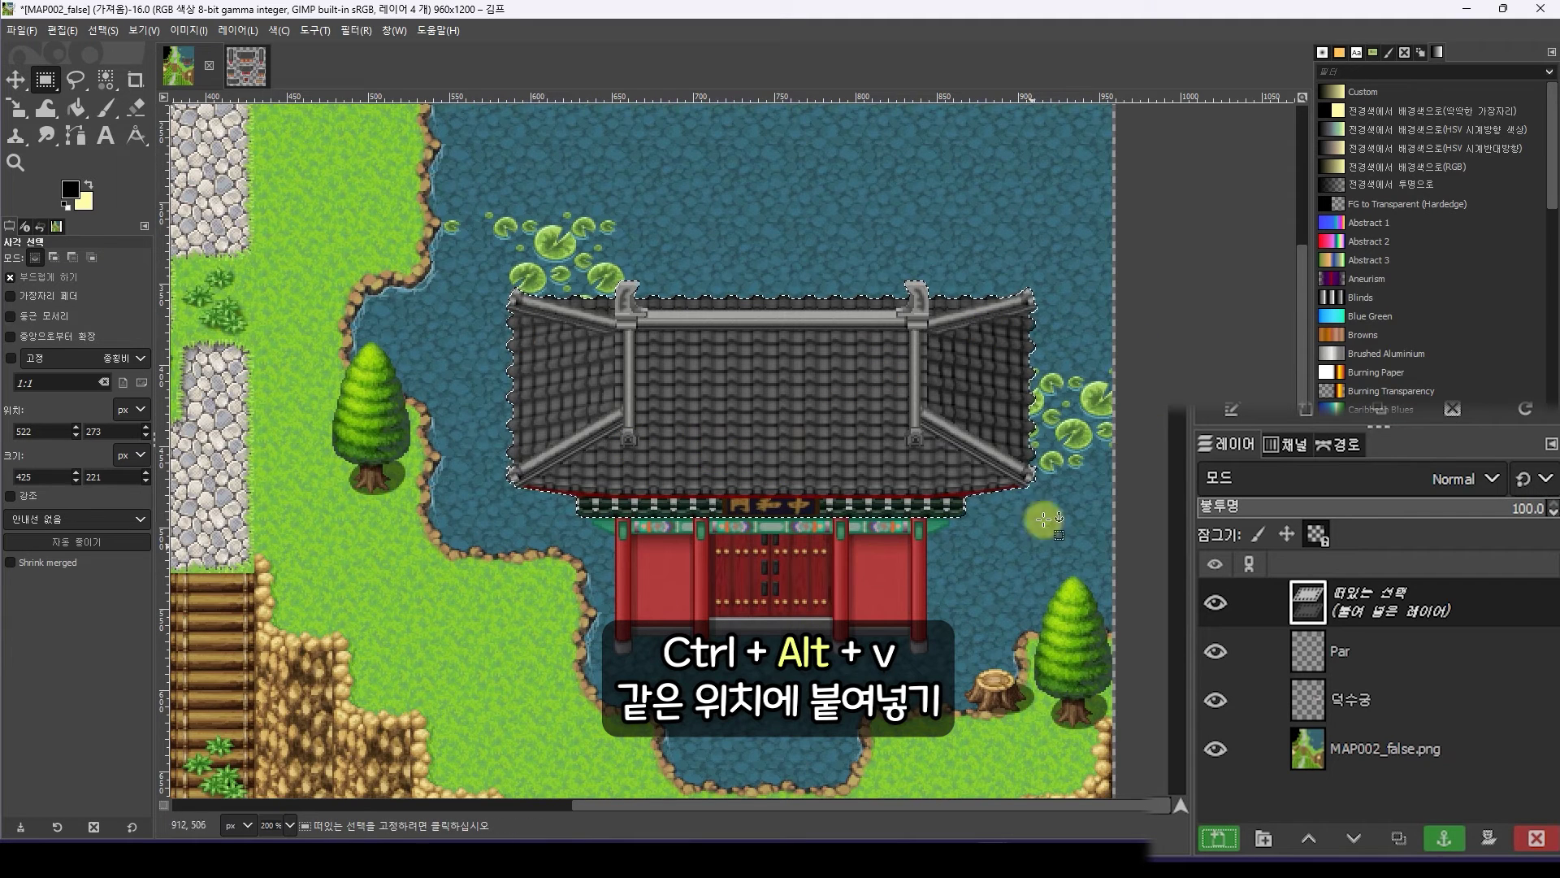
left_click(1219, 838)
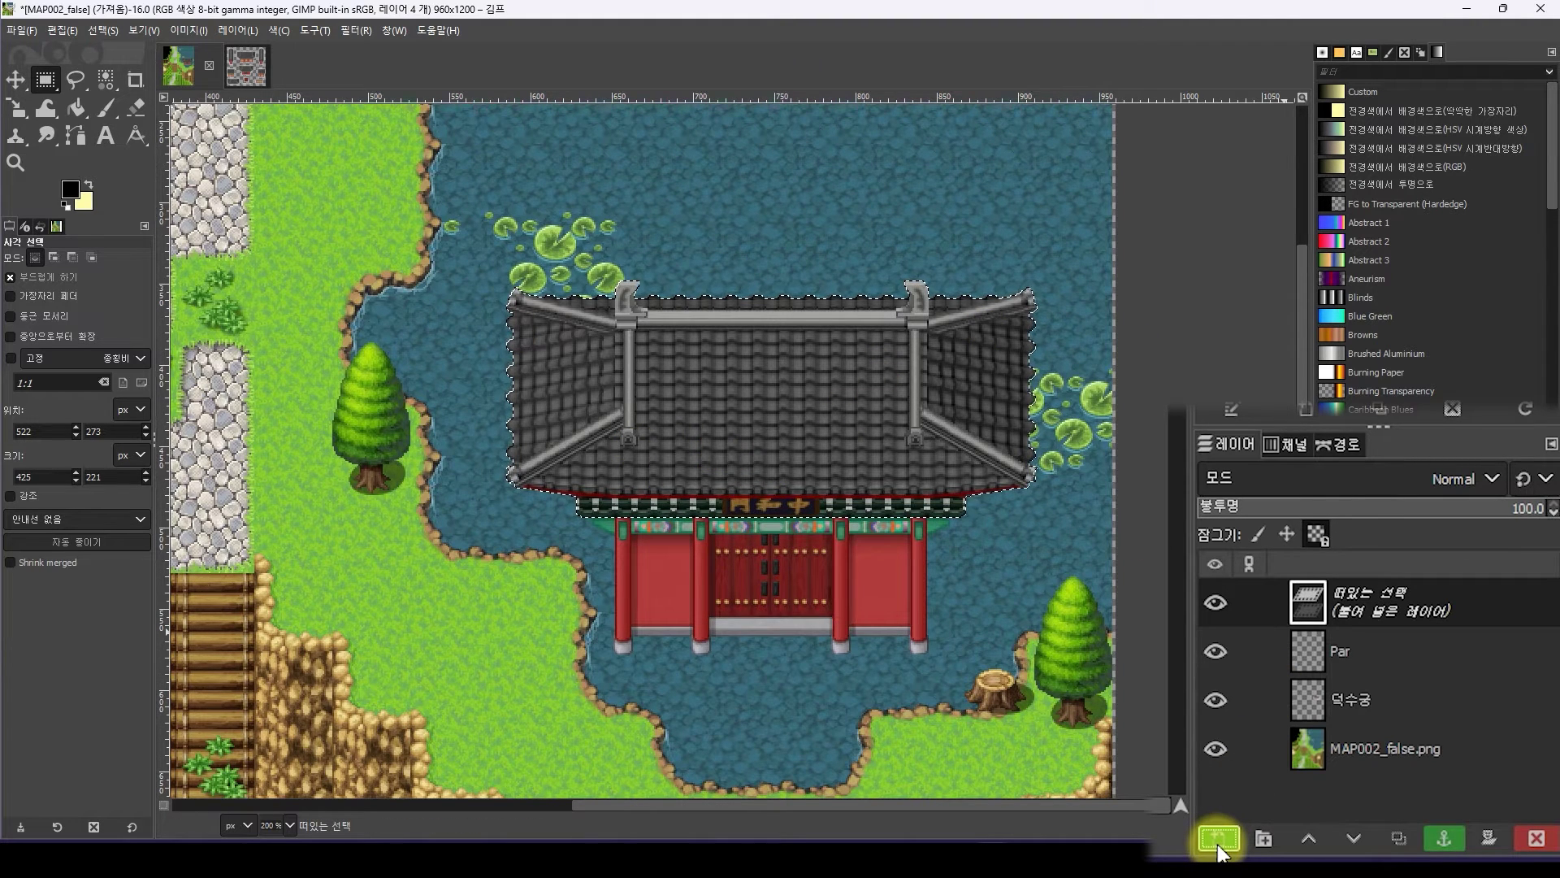
Rename the pasted roof layer as Par #1
left_click(1386, 601)
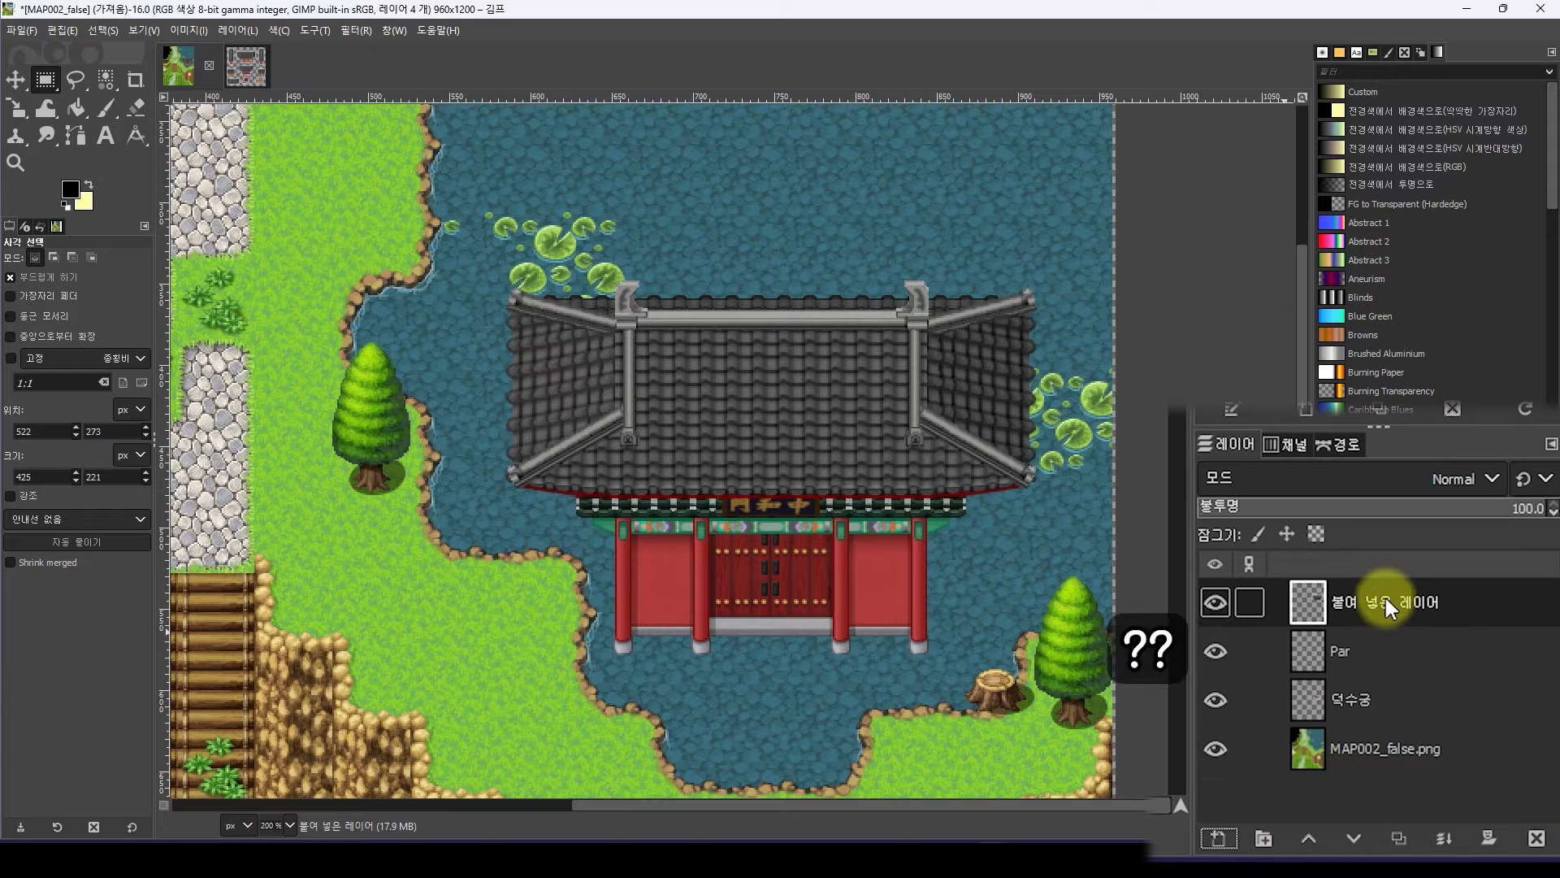
left_click(1412, 639)
left_click(1214, 650)
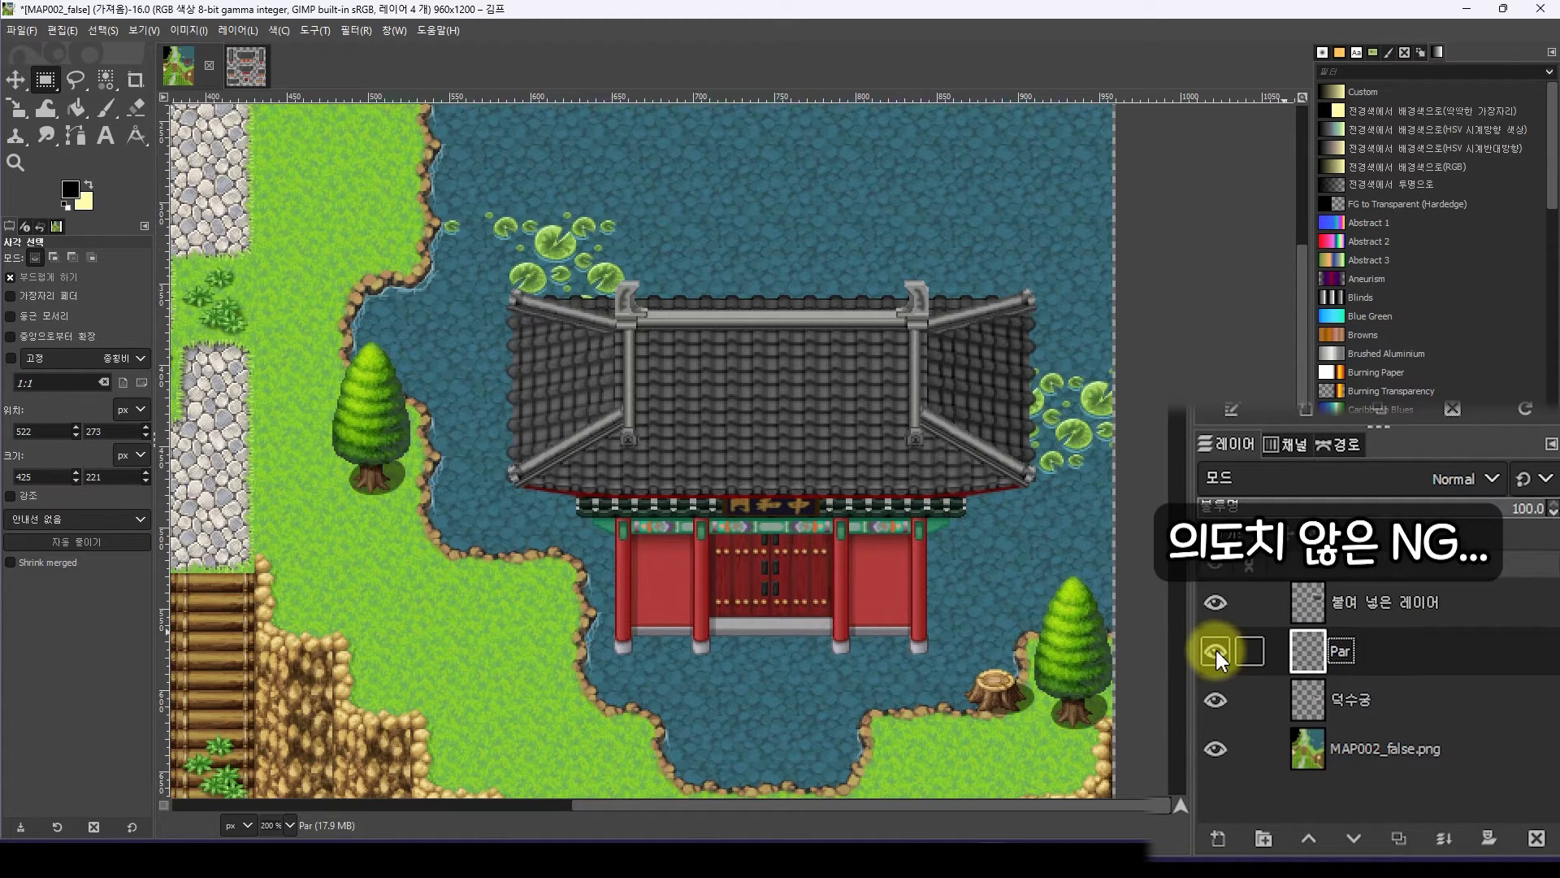
double_click(1372, 602)
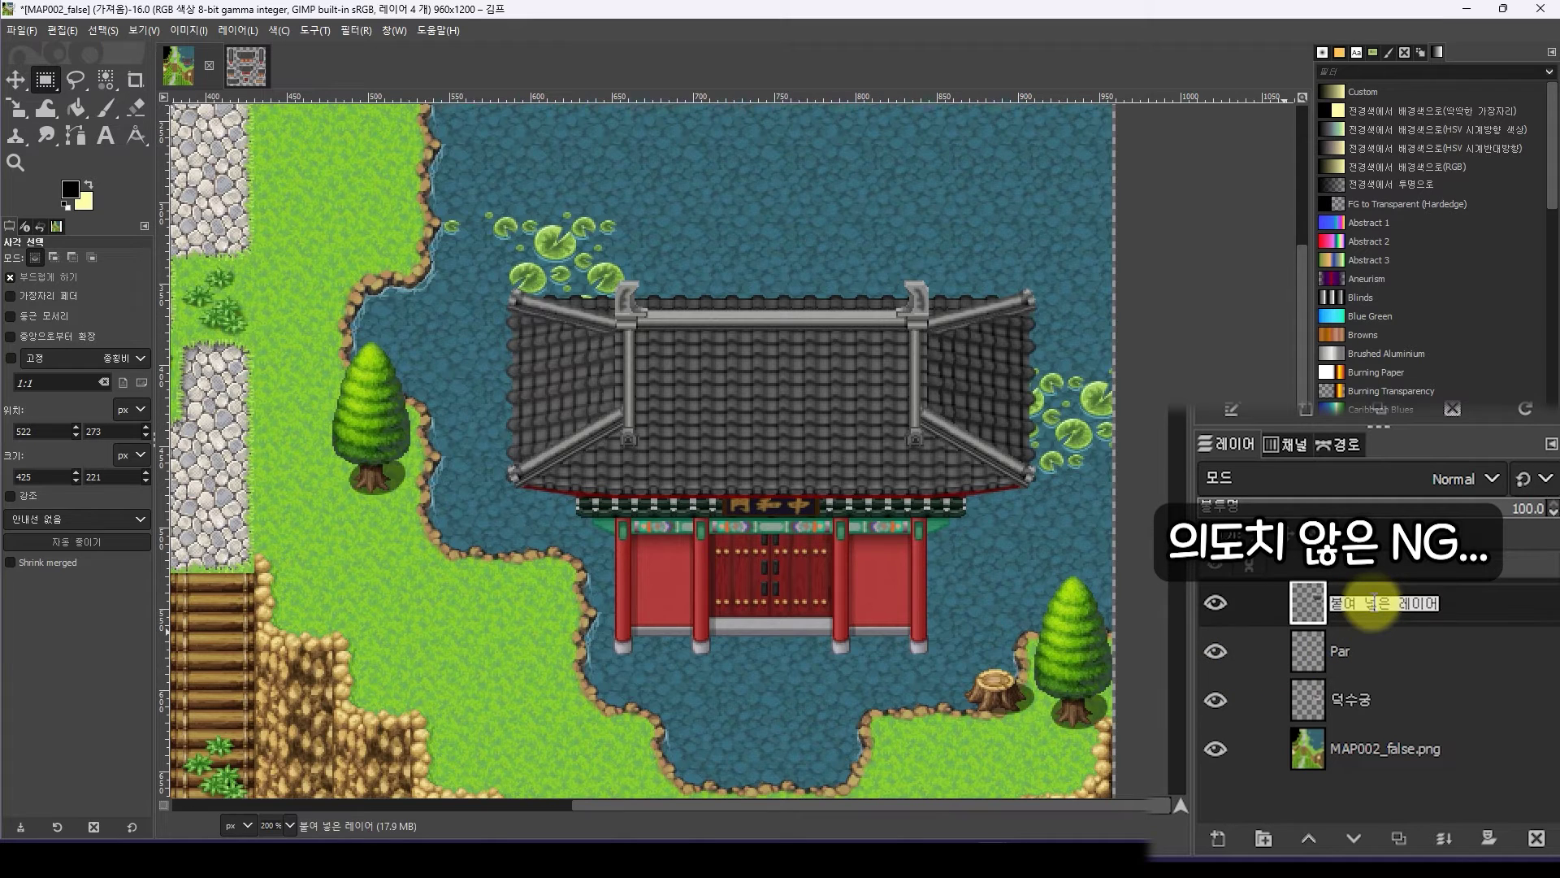
key("BackSpace")
type("P")
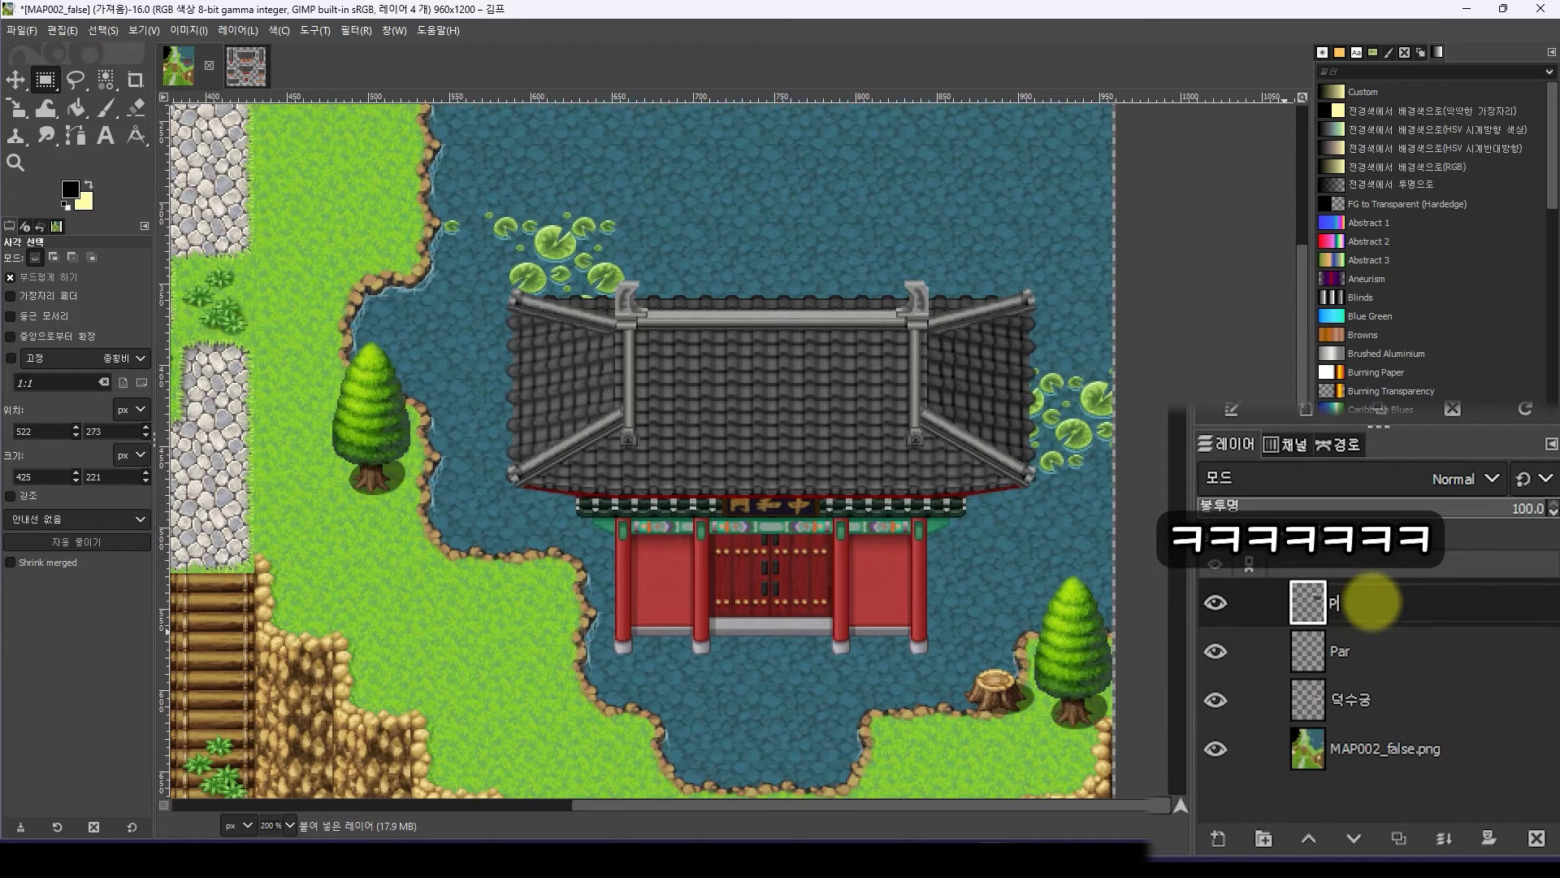
type("ar #1")
key("Return")
Delete the empty Par layer and rename the Par #1 roof layer as Par
left_click(1459, 647)
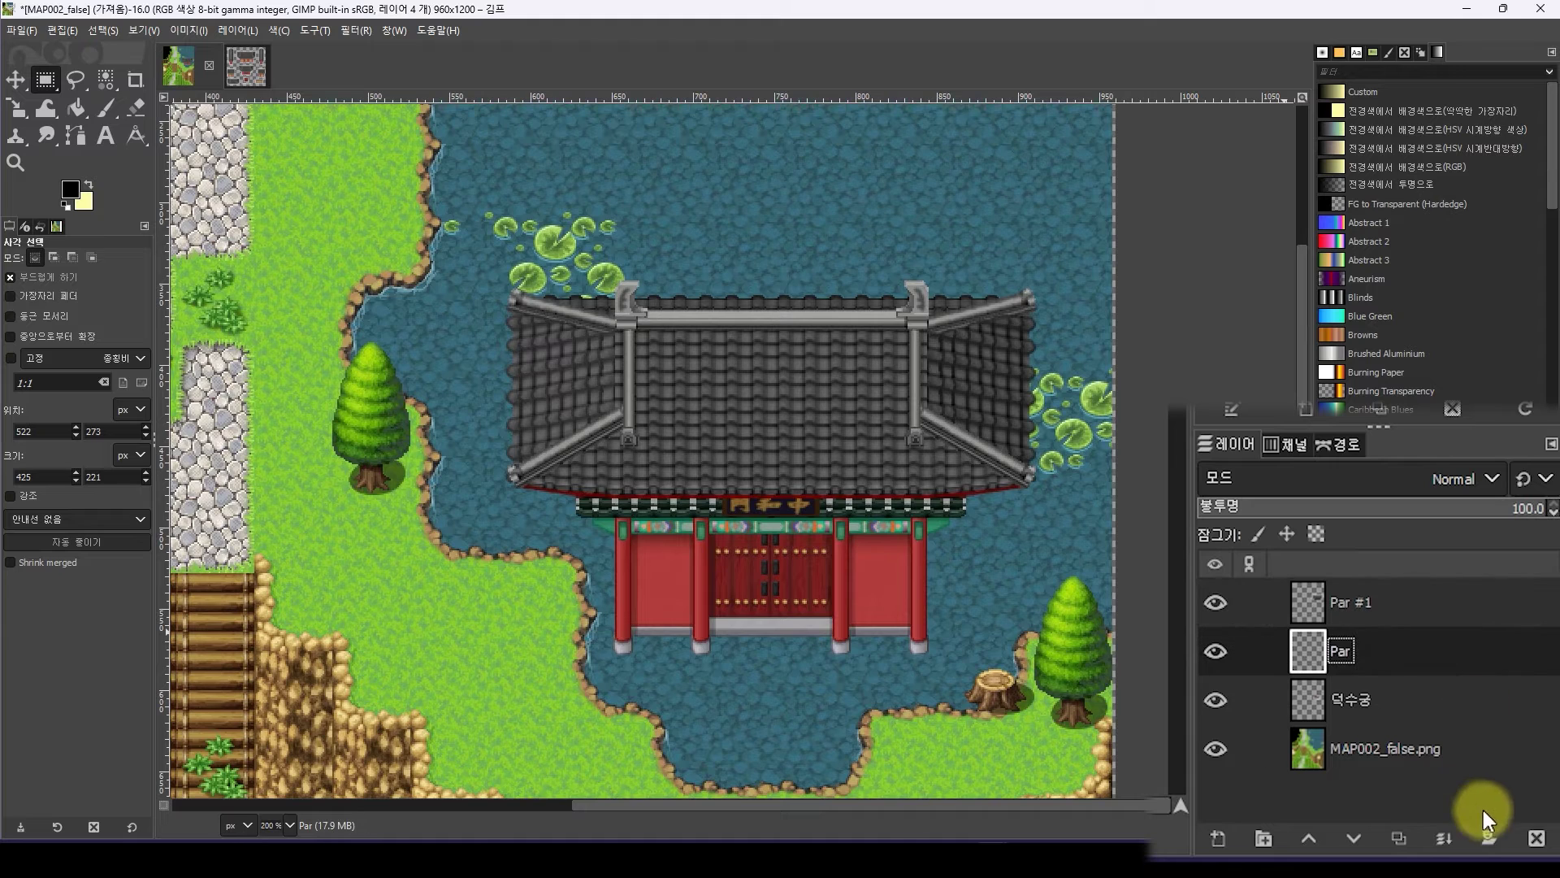
left_click(1537, 838)
double_click(1353, 603)
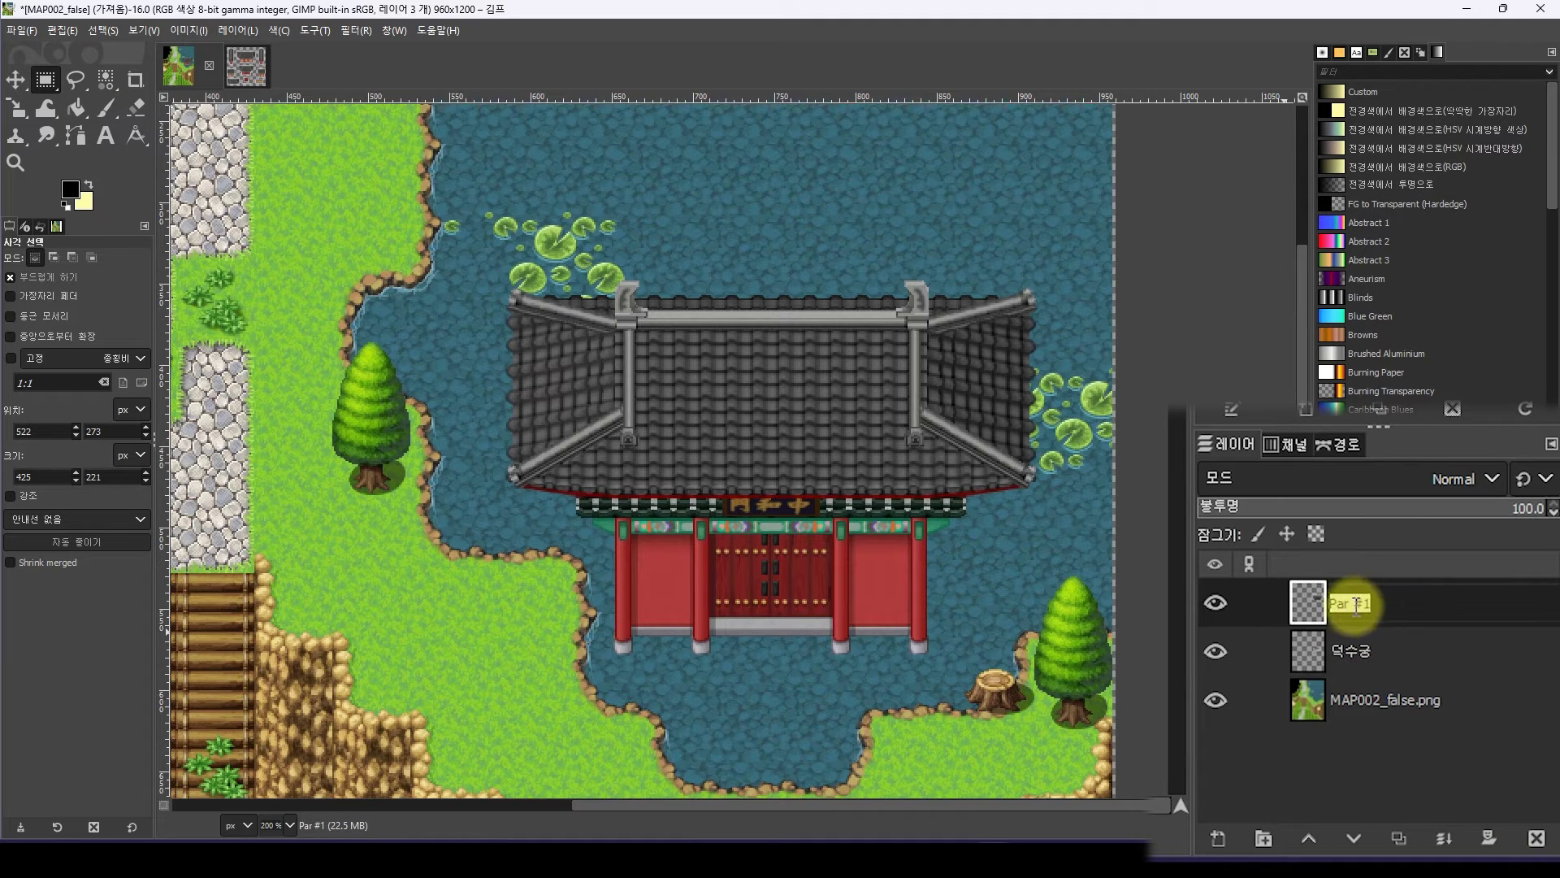
left_click(1356, 605)
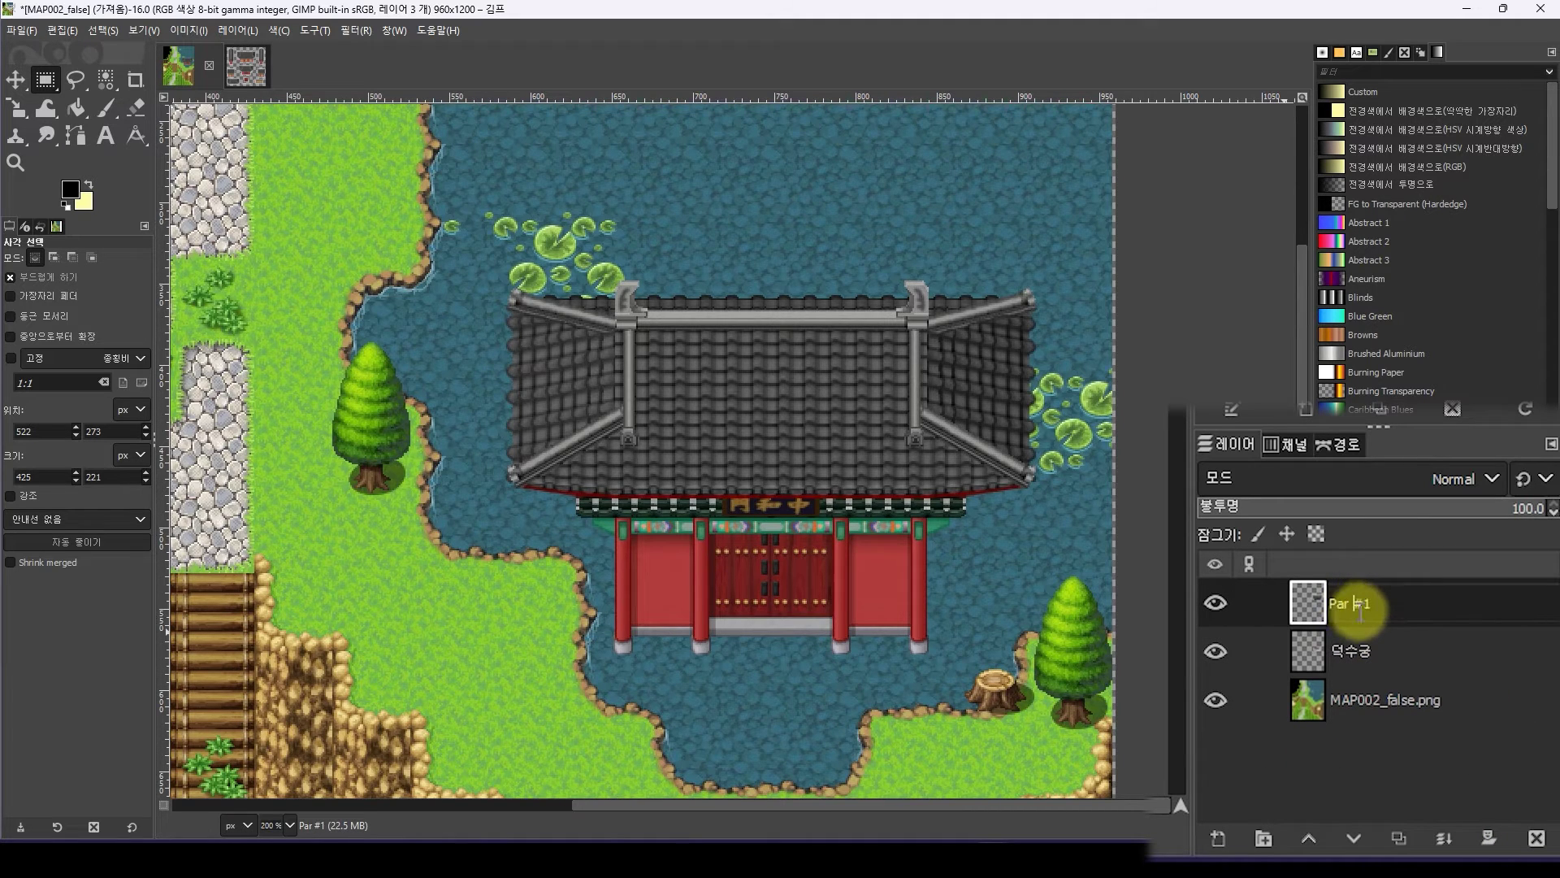
key("BackSpace")
key("BackSpace")
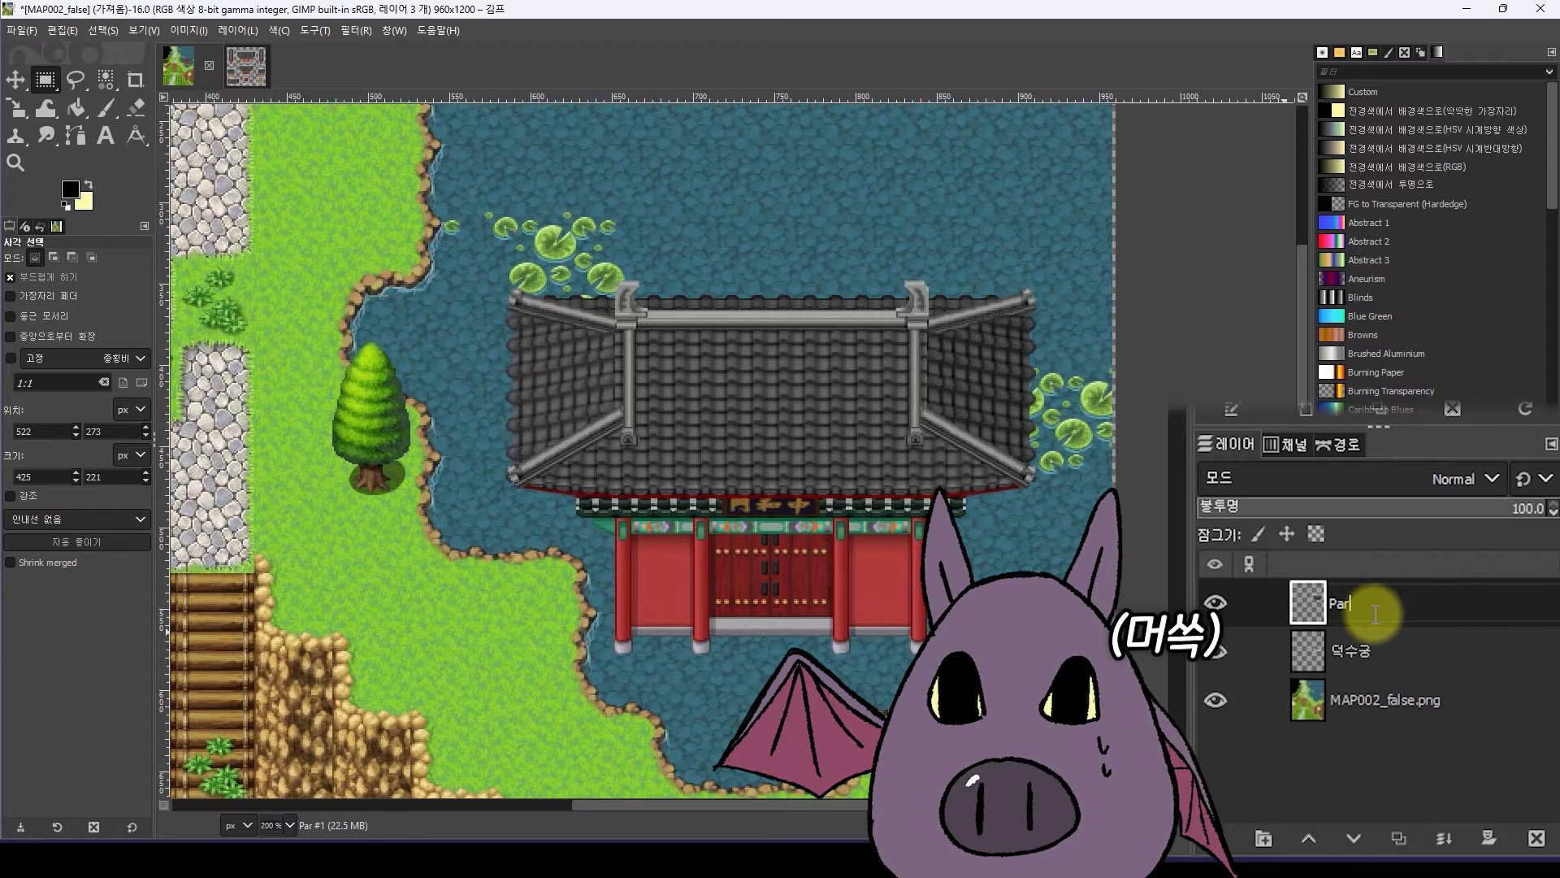
key("Return")
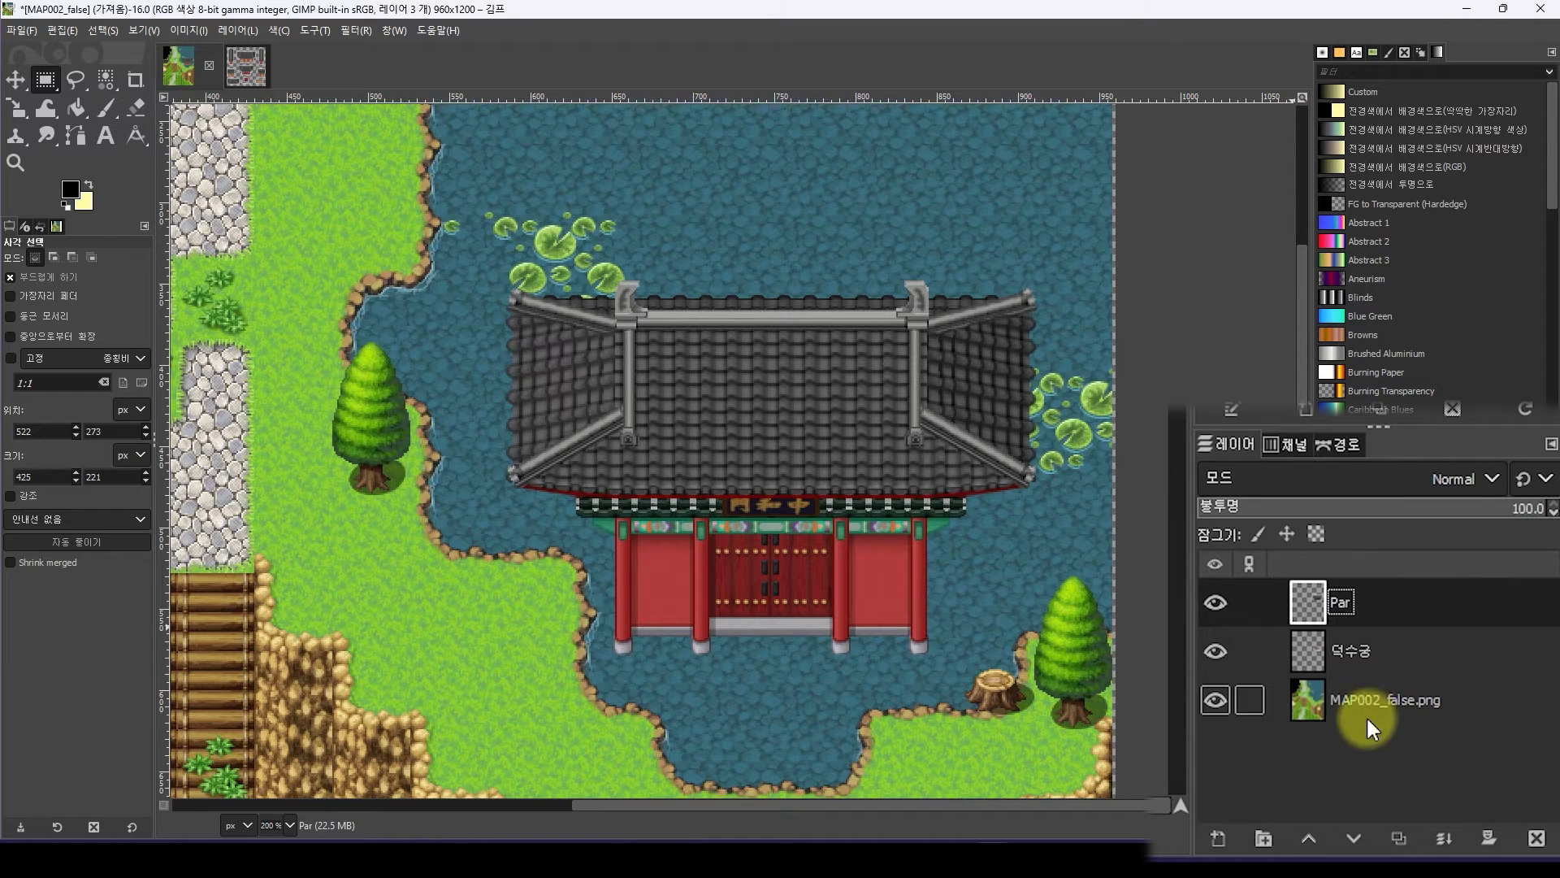
Rename the 덕수궁 layer as 덕수궁 (Ground)
double_click(1355, 650)
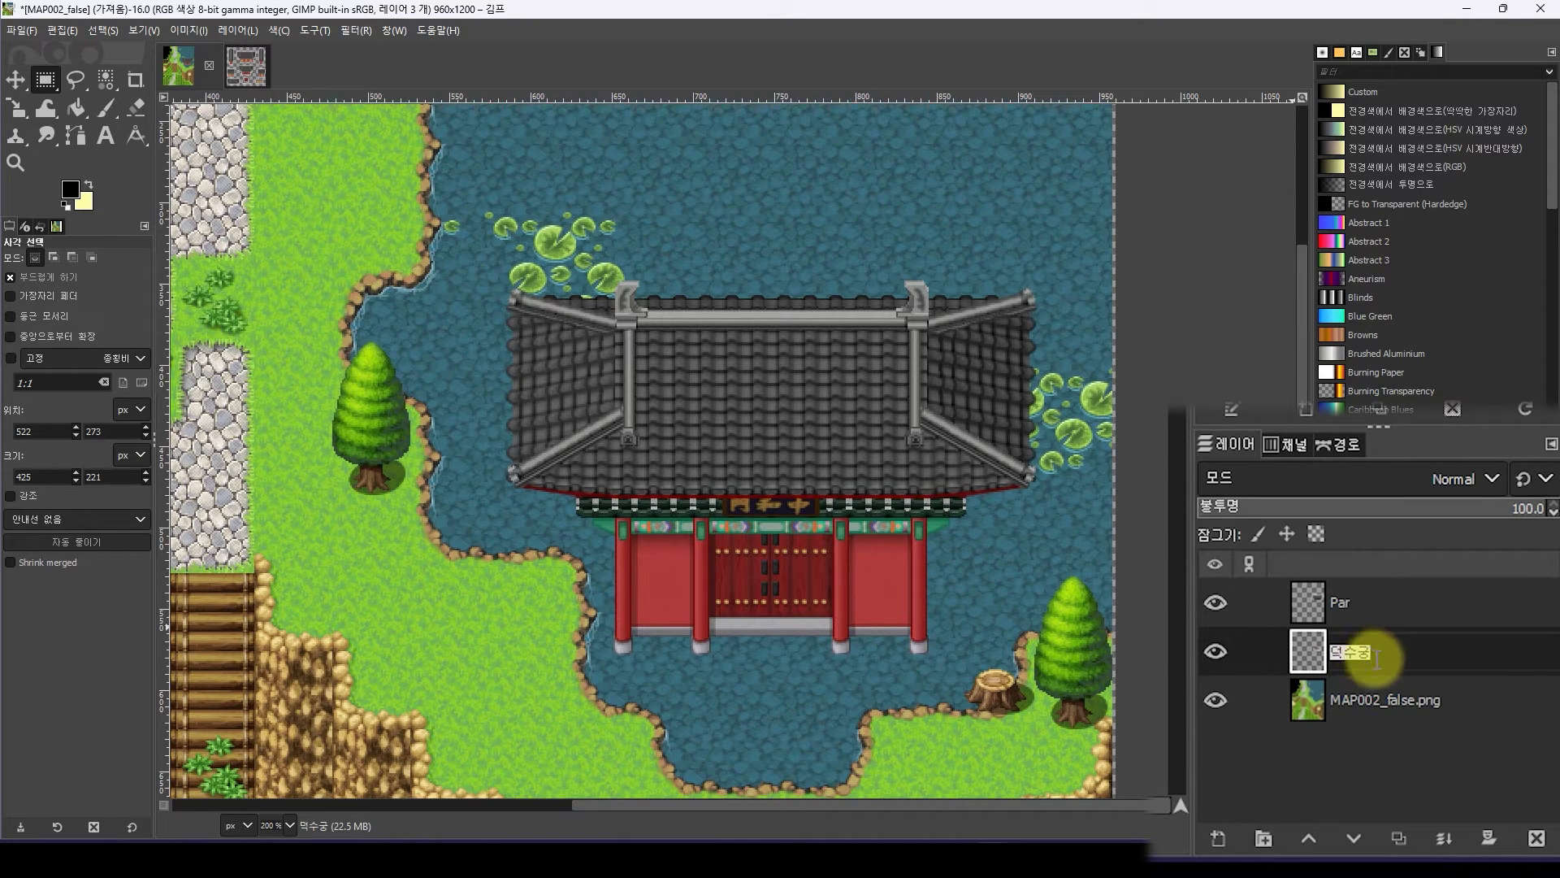
left_click(1365, 655)
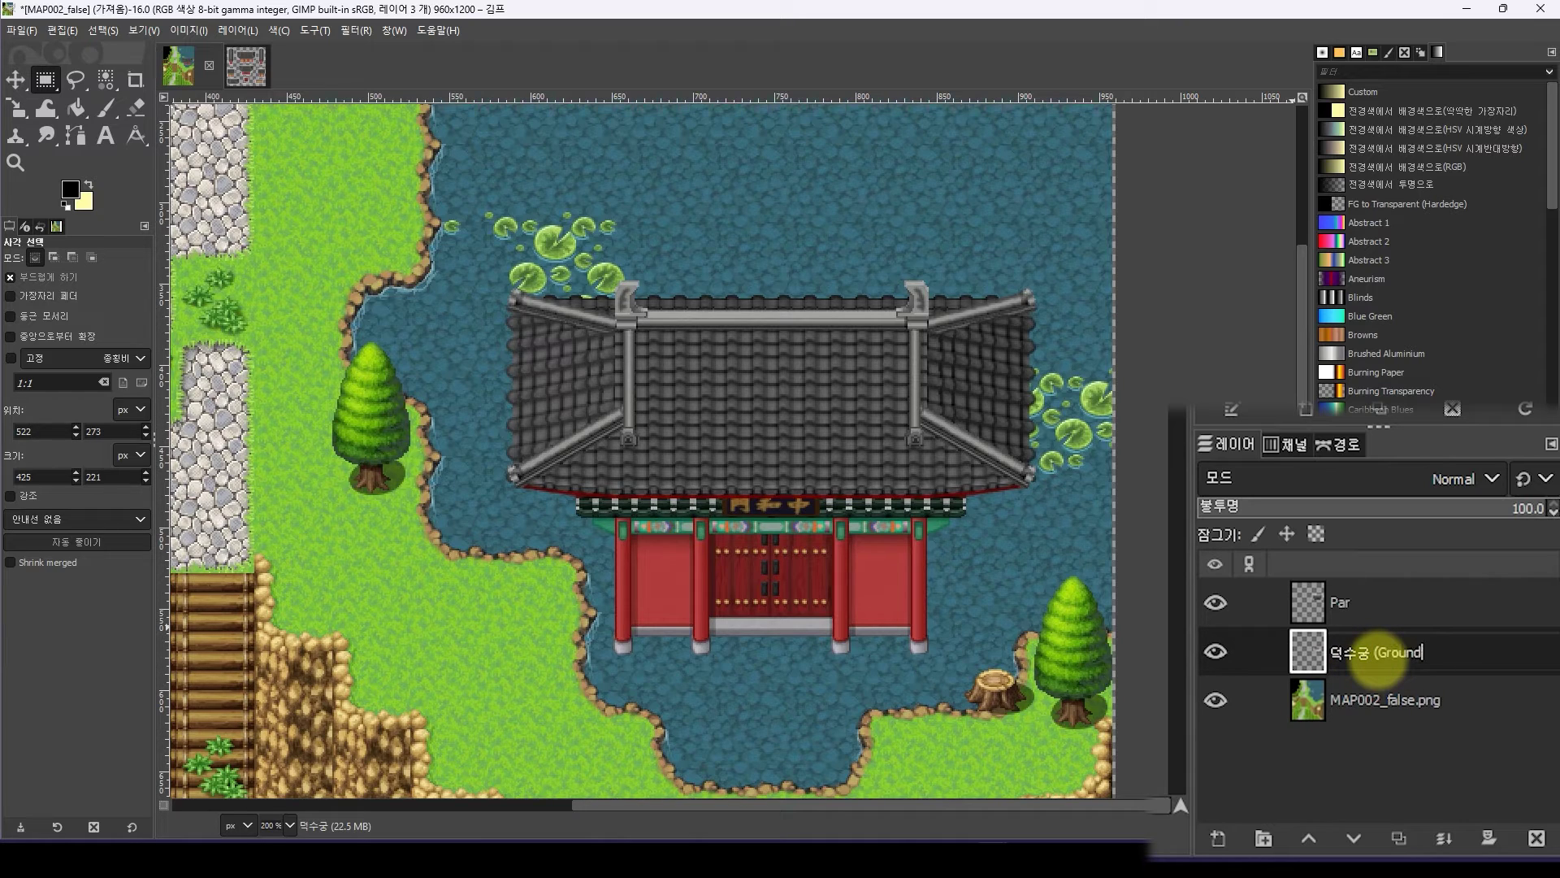
type("(Ground)")
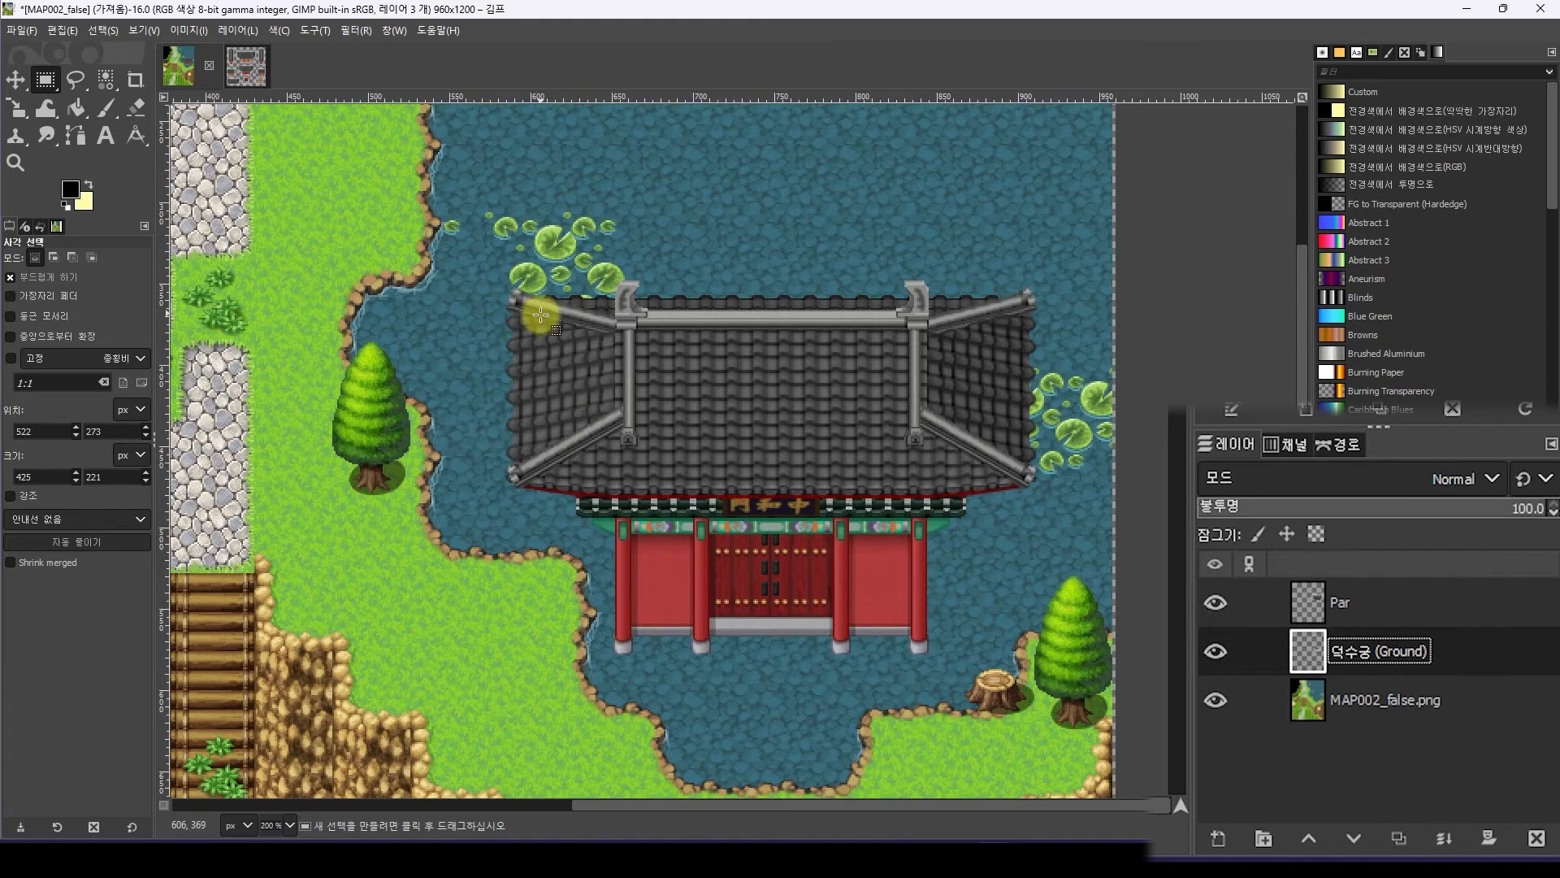
scroll(578, 409, "down", 1, "ctrl")
scroll(577, 409, "down", 2, "ctrl")
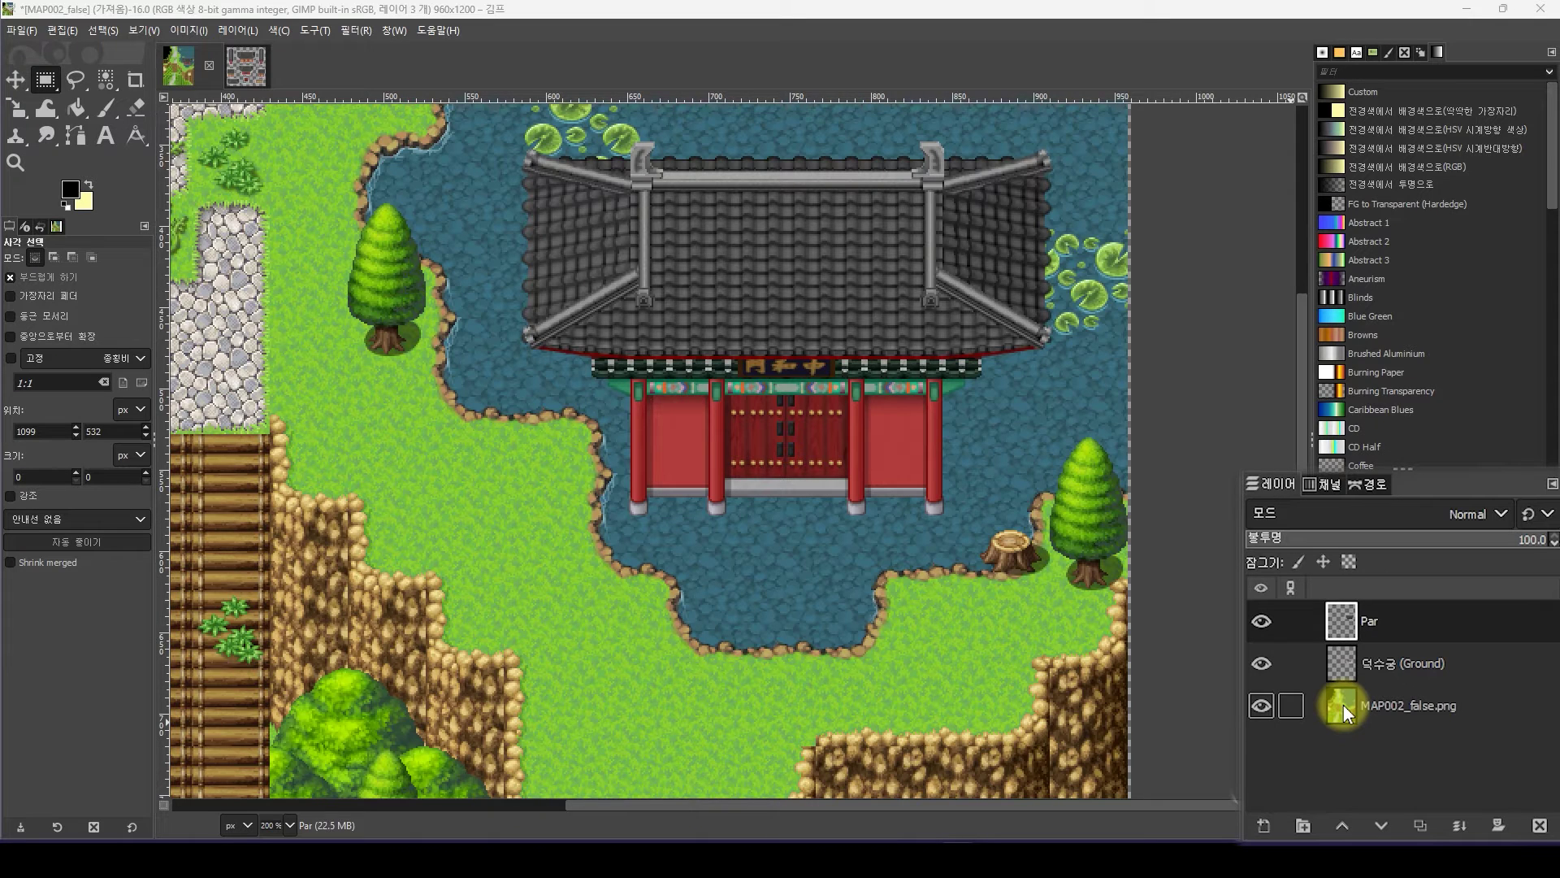
left_click(1410, 779)
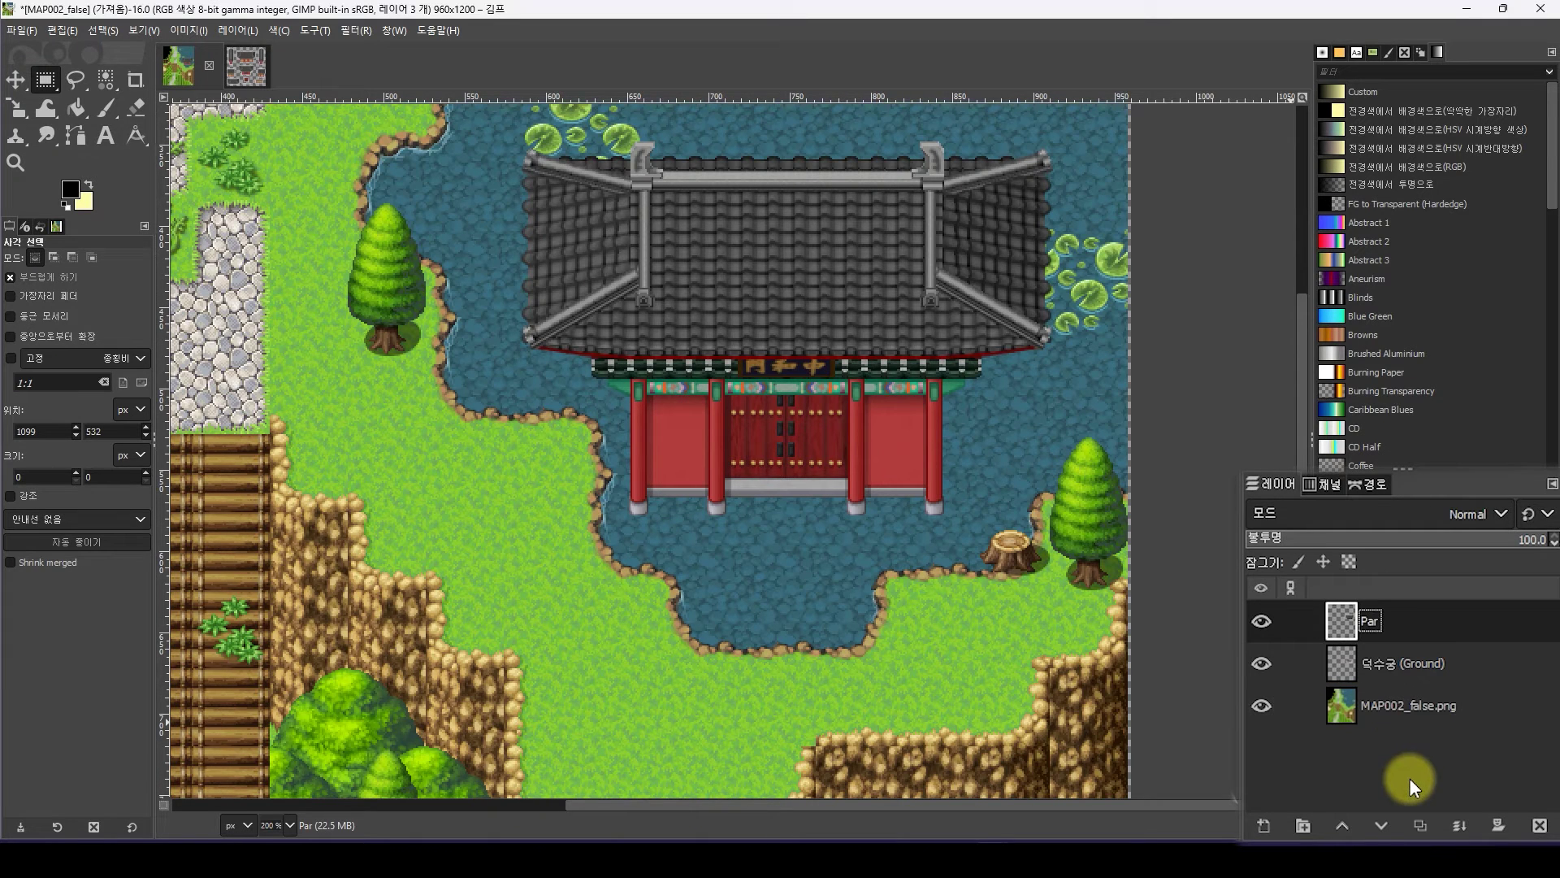
Create a transparent layer named shadow and, above it, a layer group named Shadow Group
double_click(1409, 777)
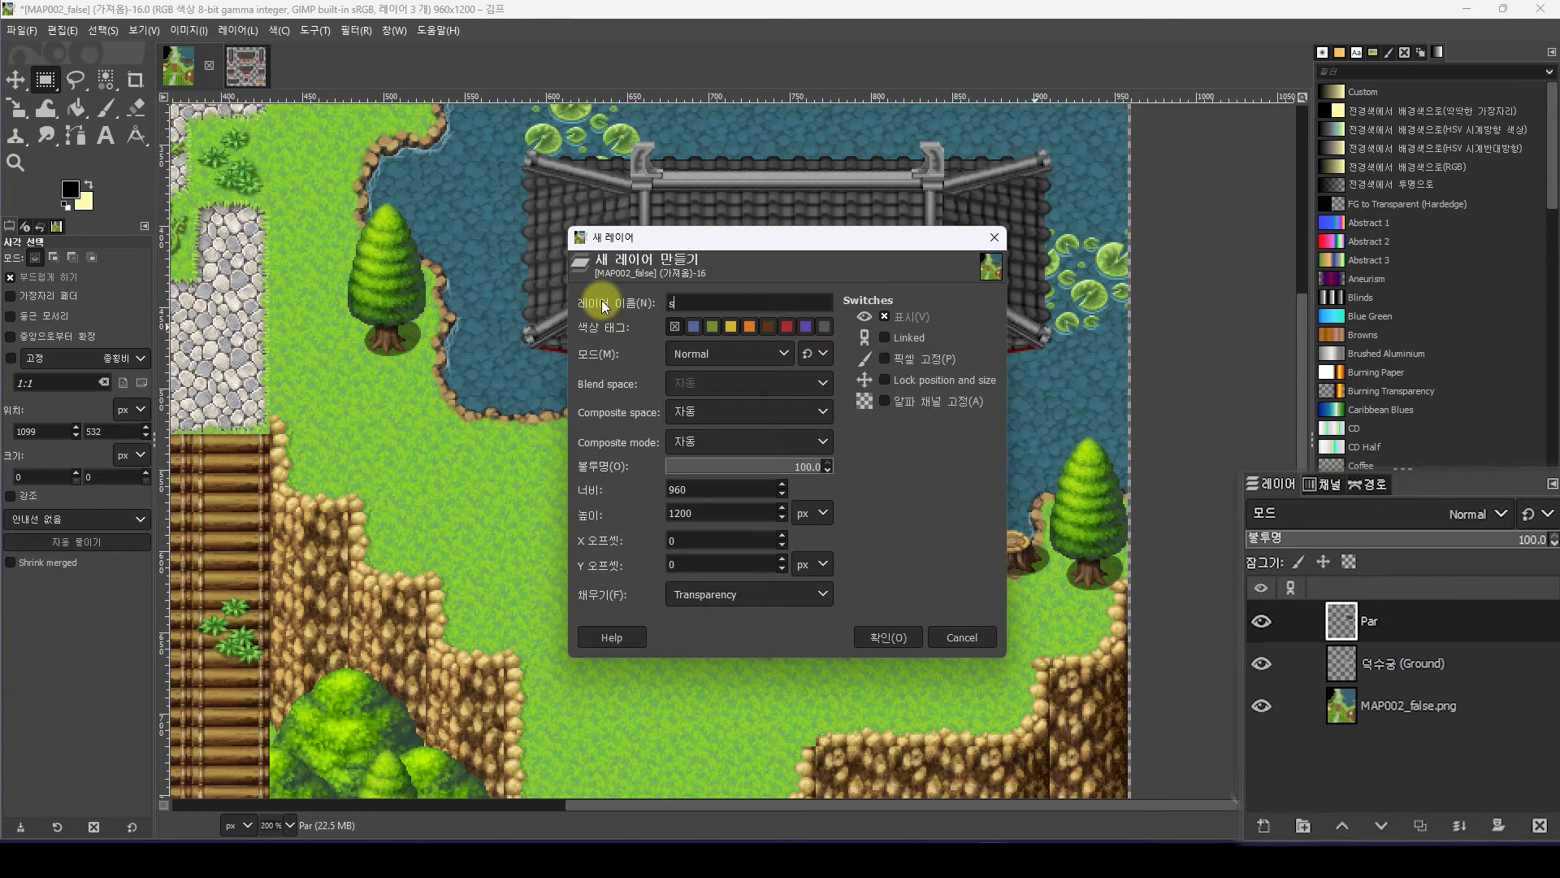
left_click(881, 637)
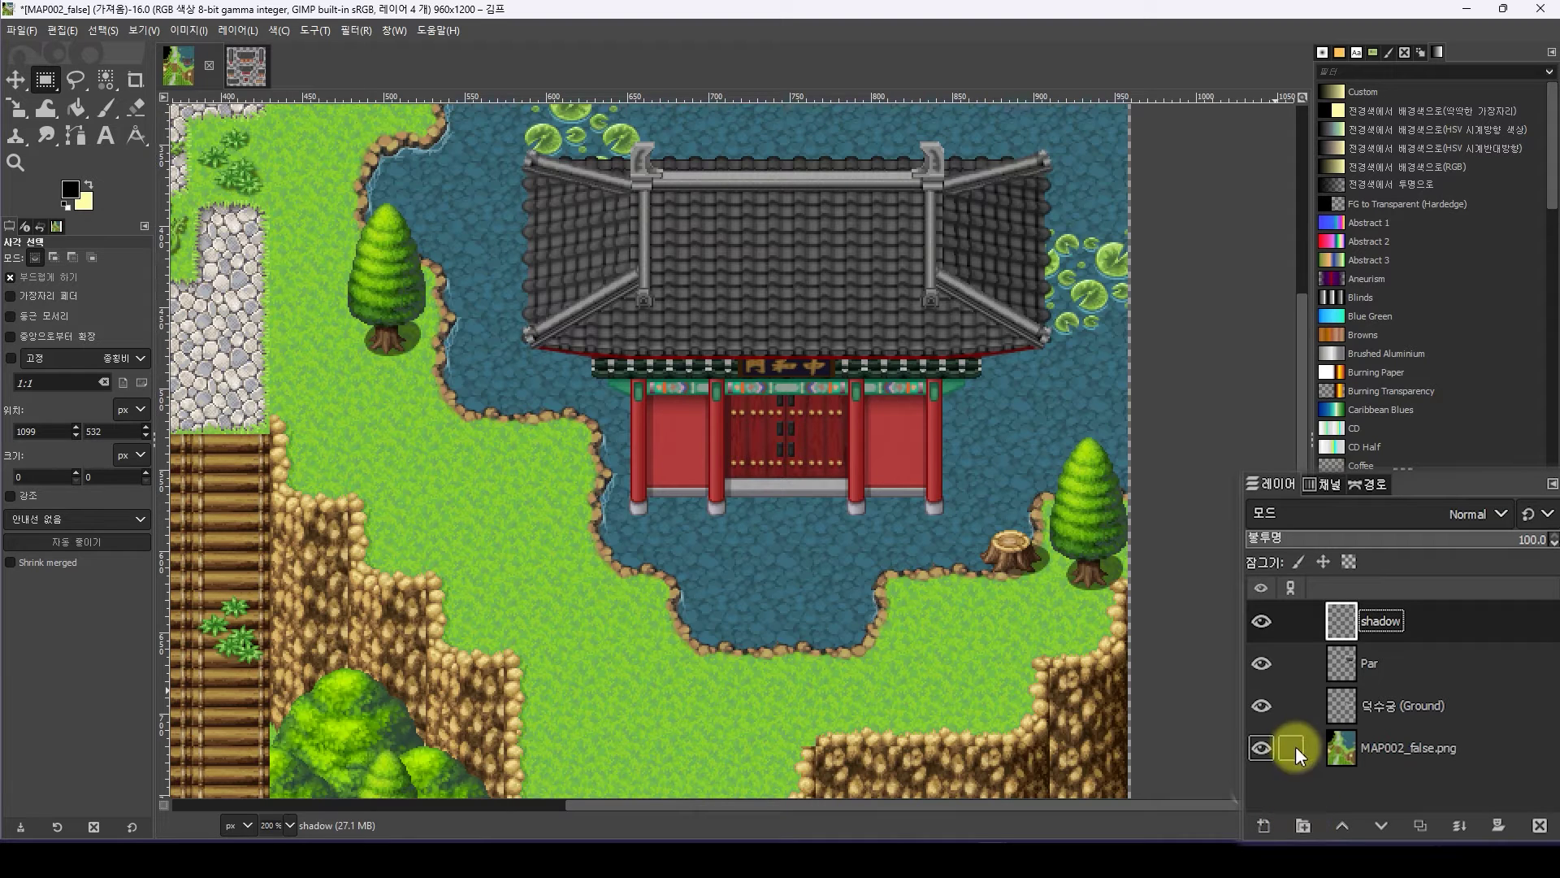
left_click(1304, 823)
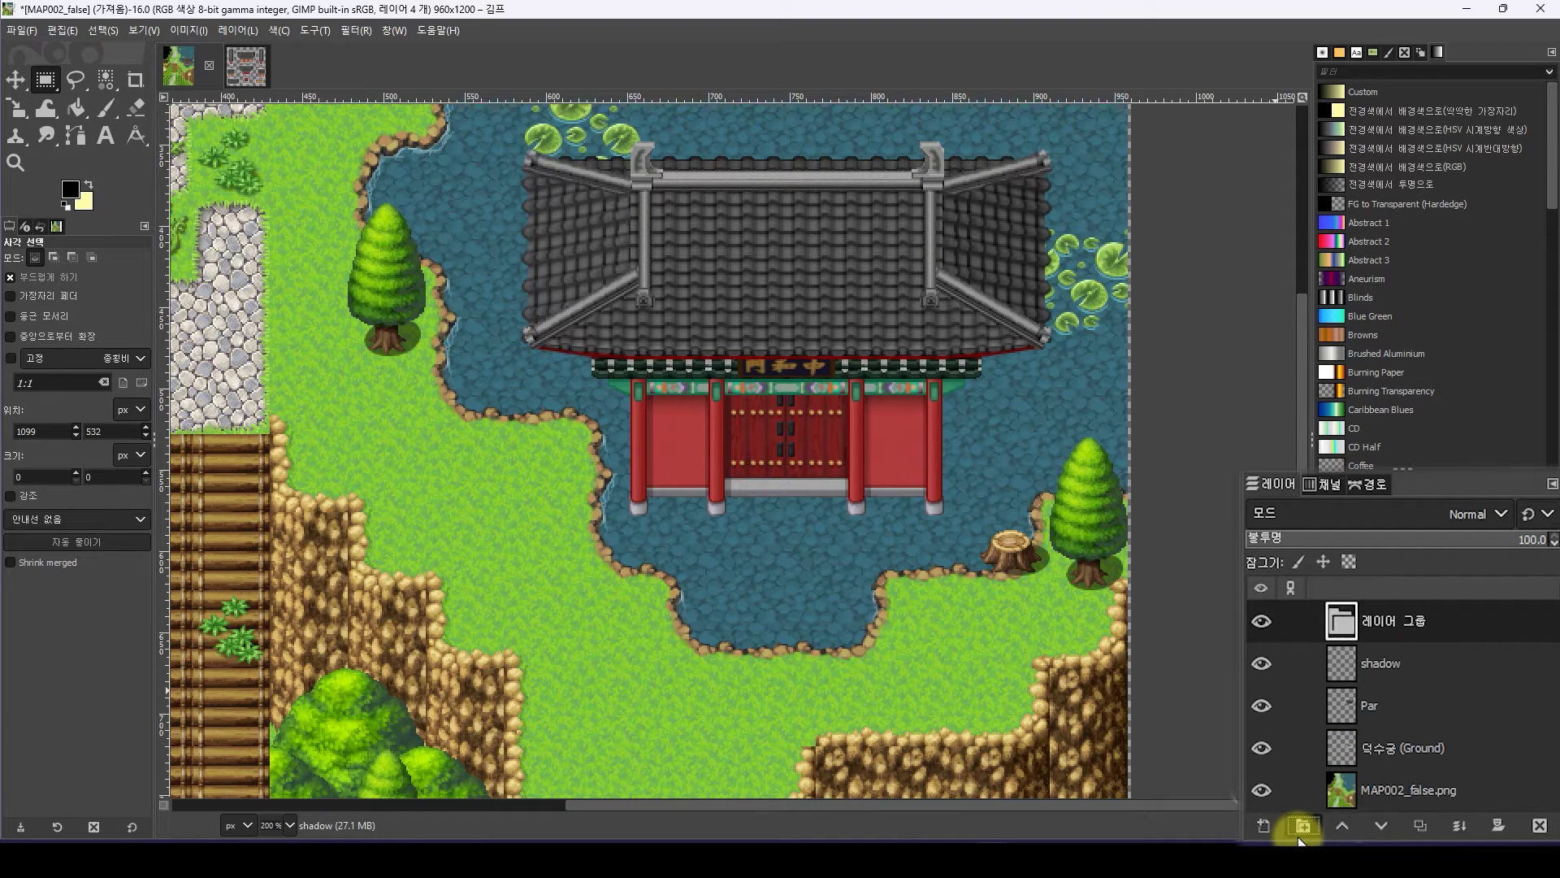
double_click(1414, 620)
key("BackSpace")
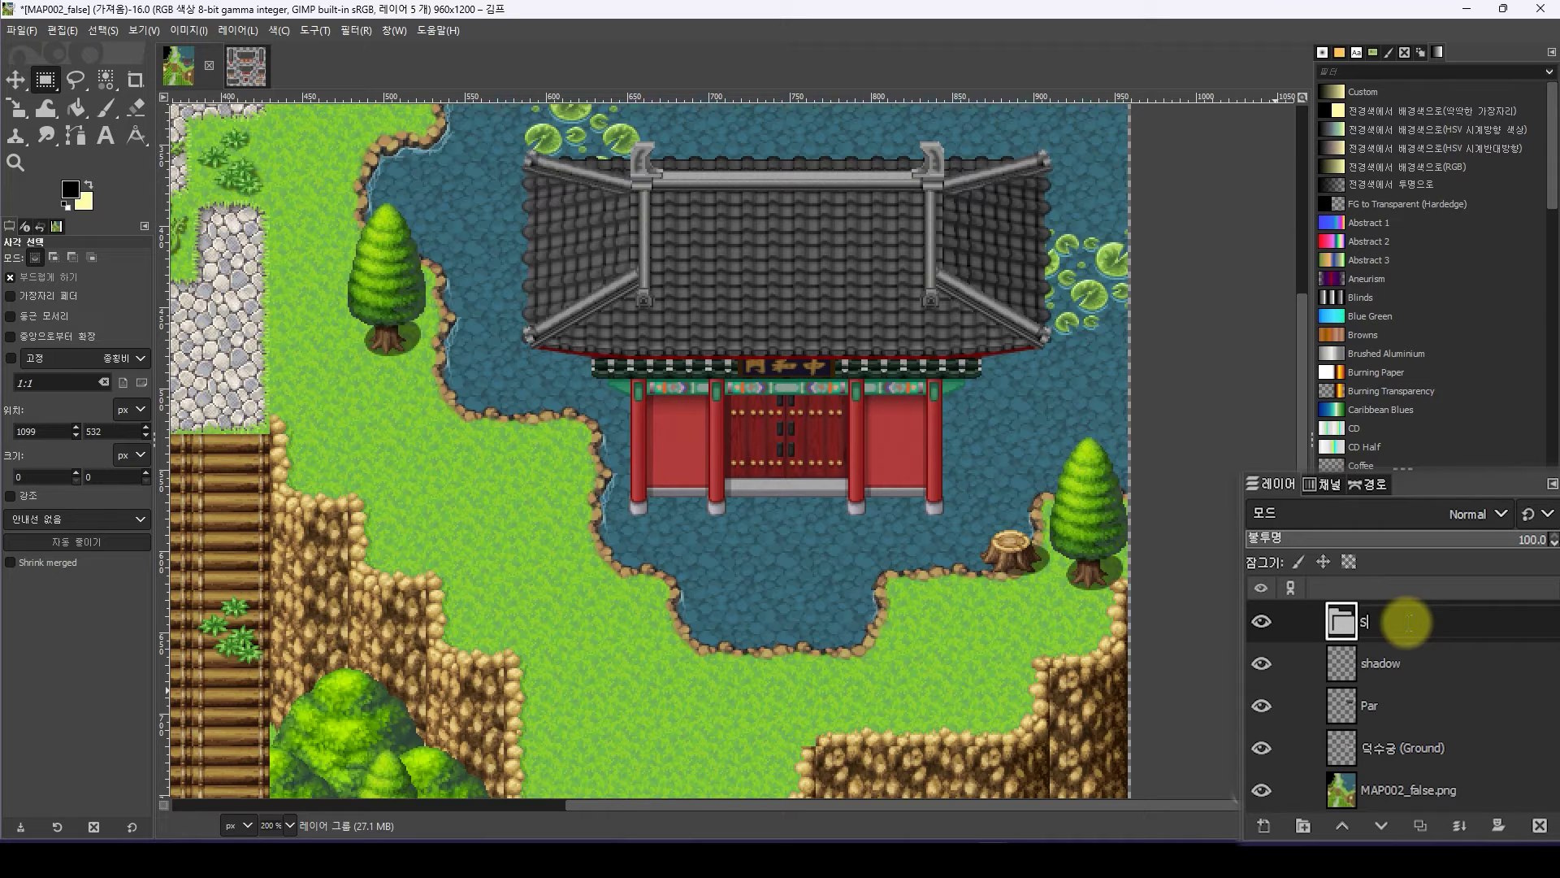
type("Shadow Group")
key("Return")
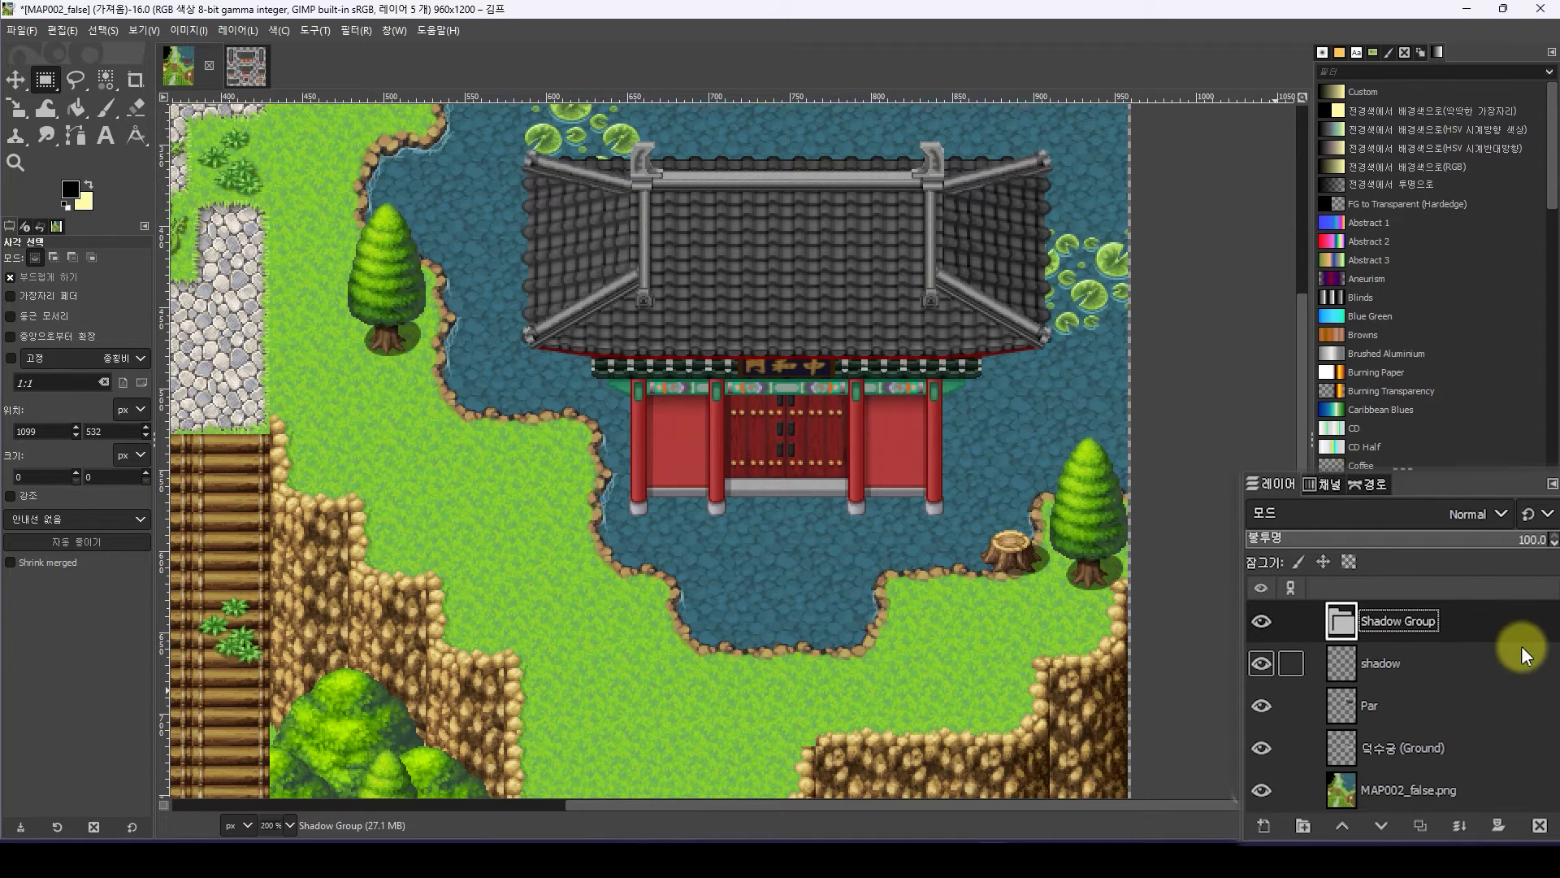
Move the shadow layer into Shadow Group
left_click(1467, 666)
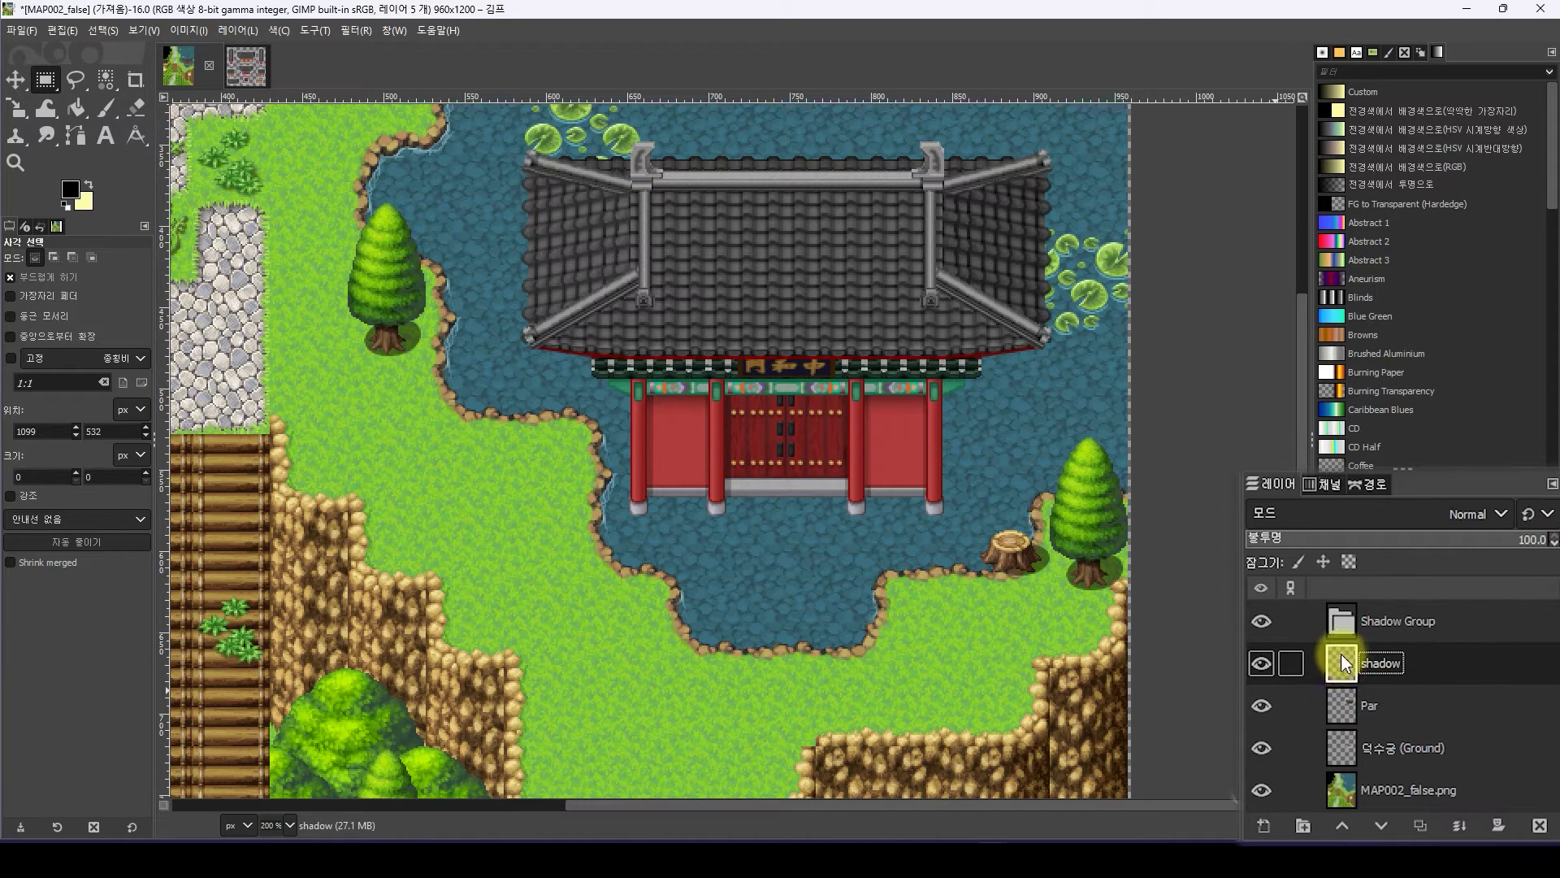
left_click_drag(1339, 661, 1345, 629)
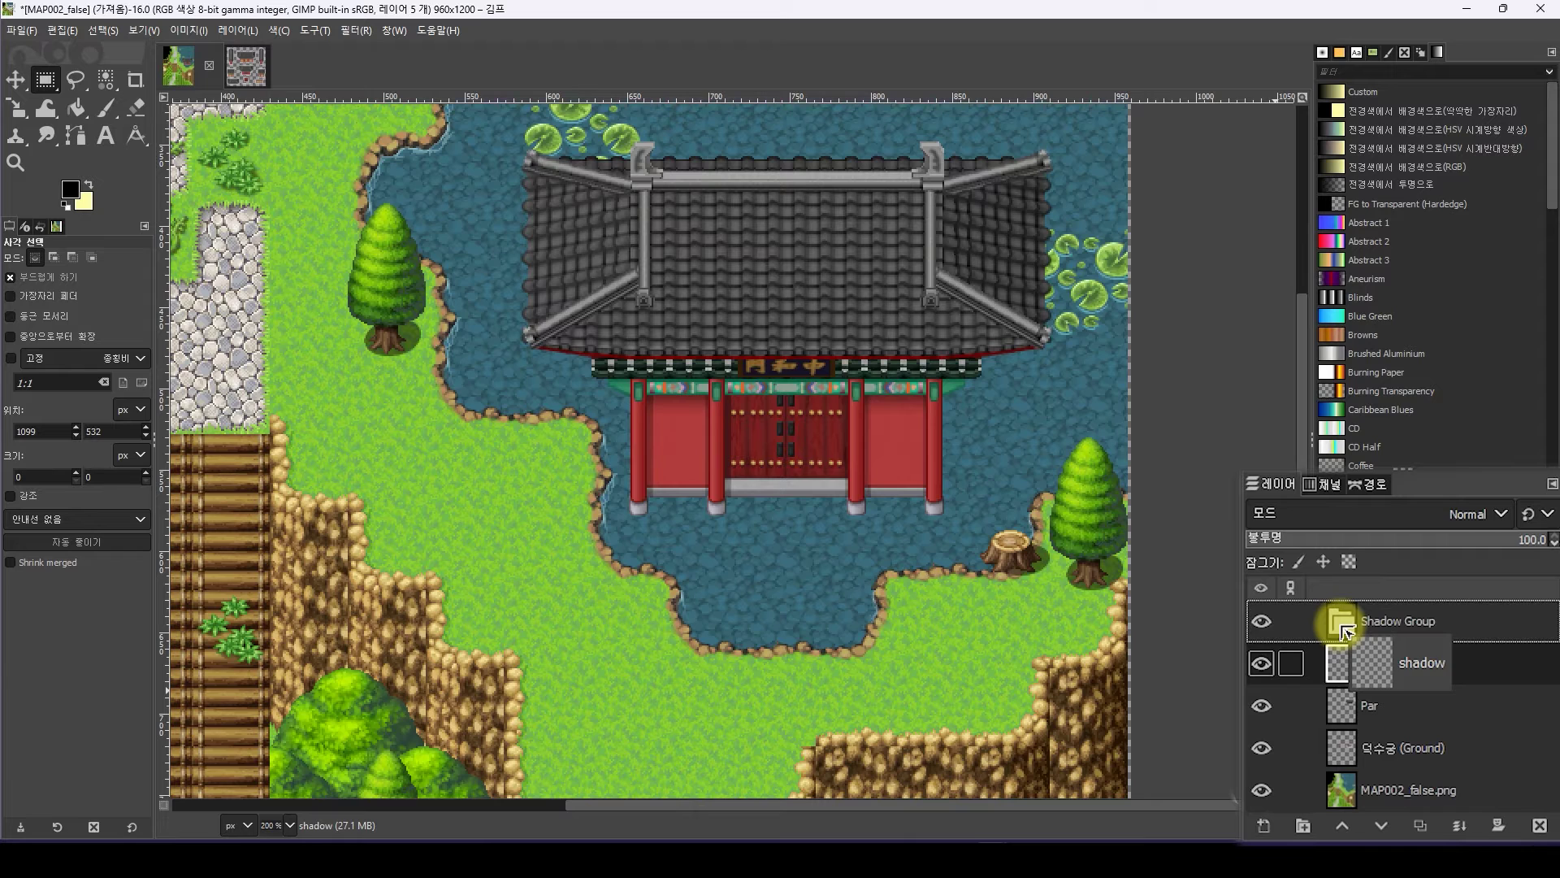
left_click_drag(1343, 631, 1341, 628)
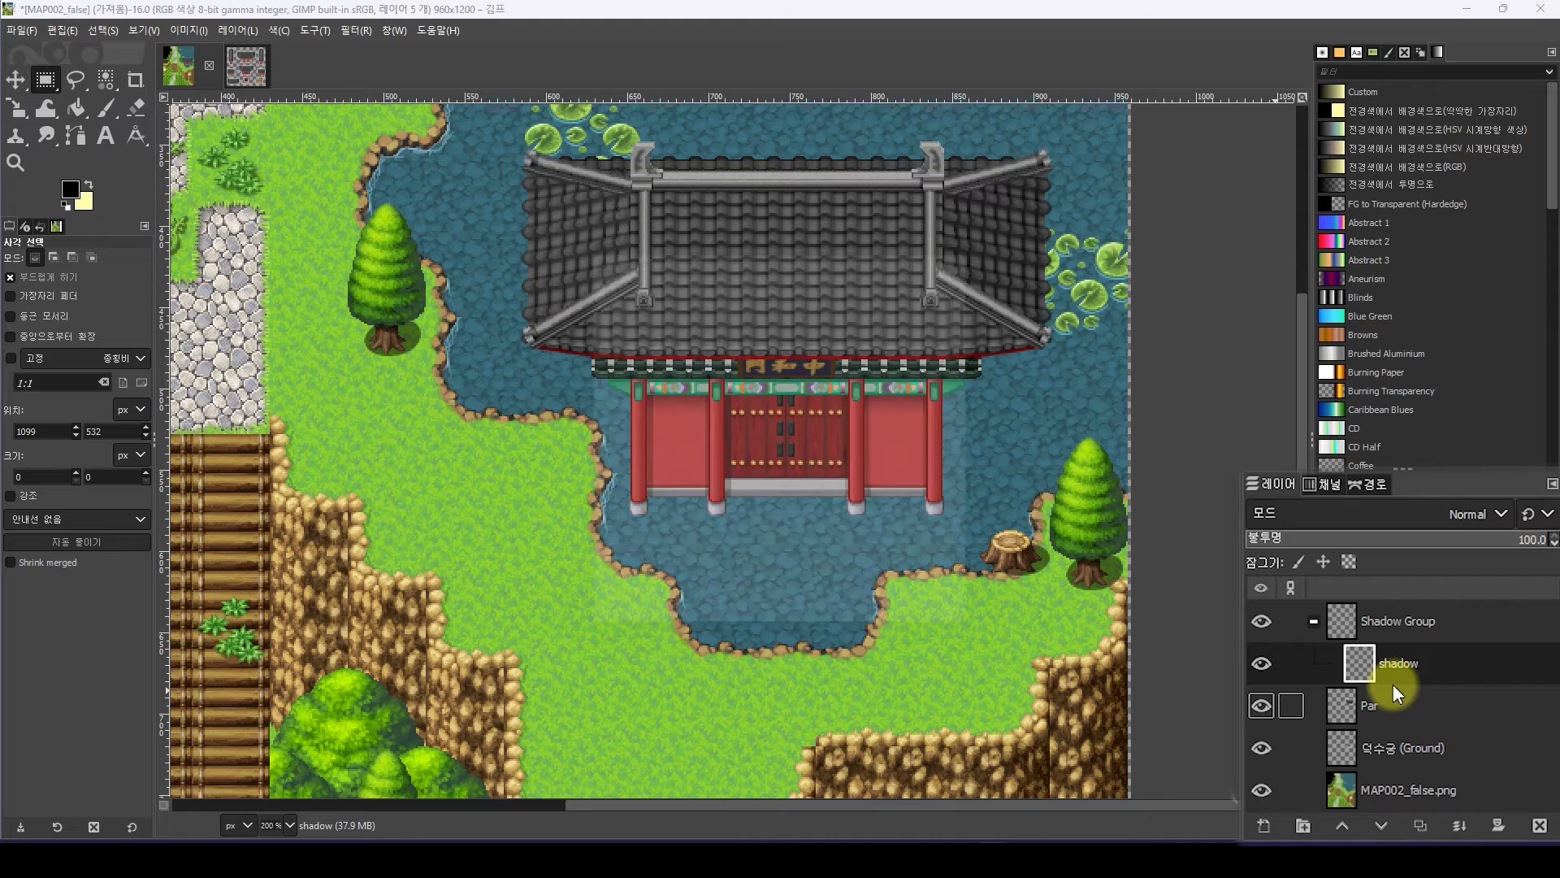
Add a second layer inside Shadow Group and delete it again
key("shift+ctrl+n")
key("Return")
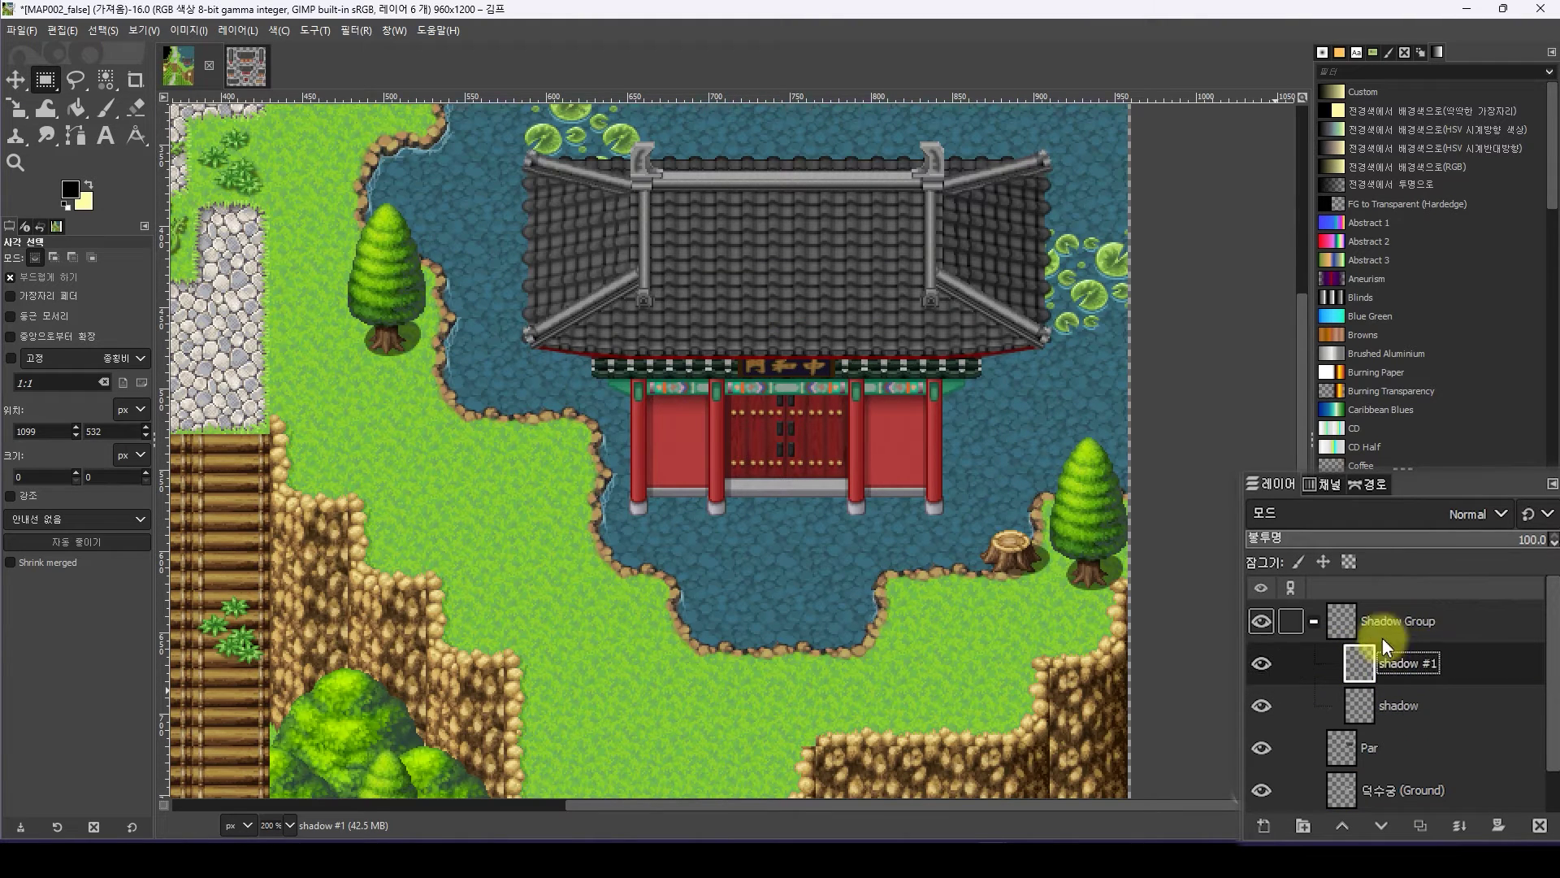
left_click(1540, 826)
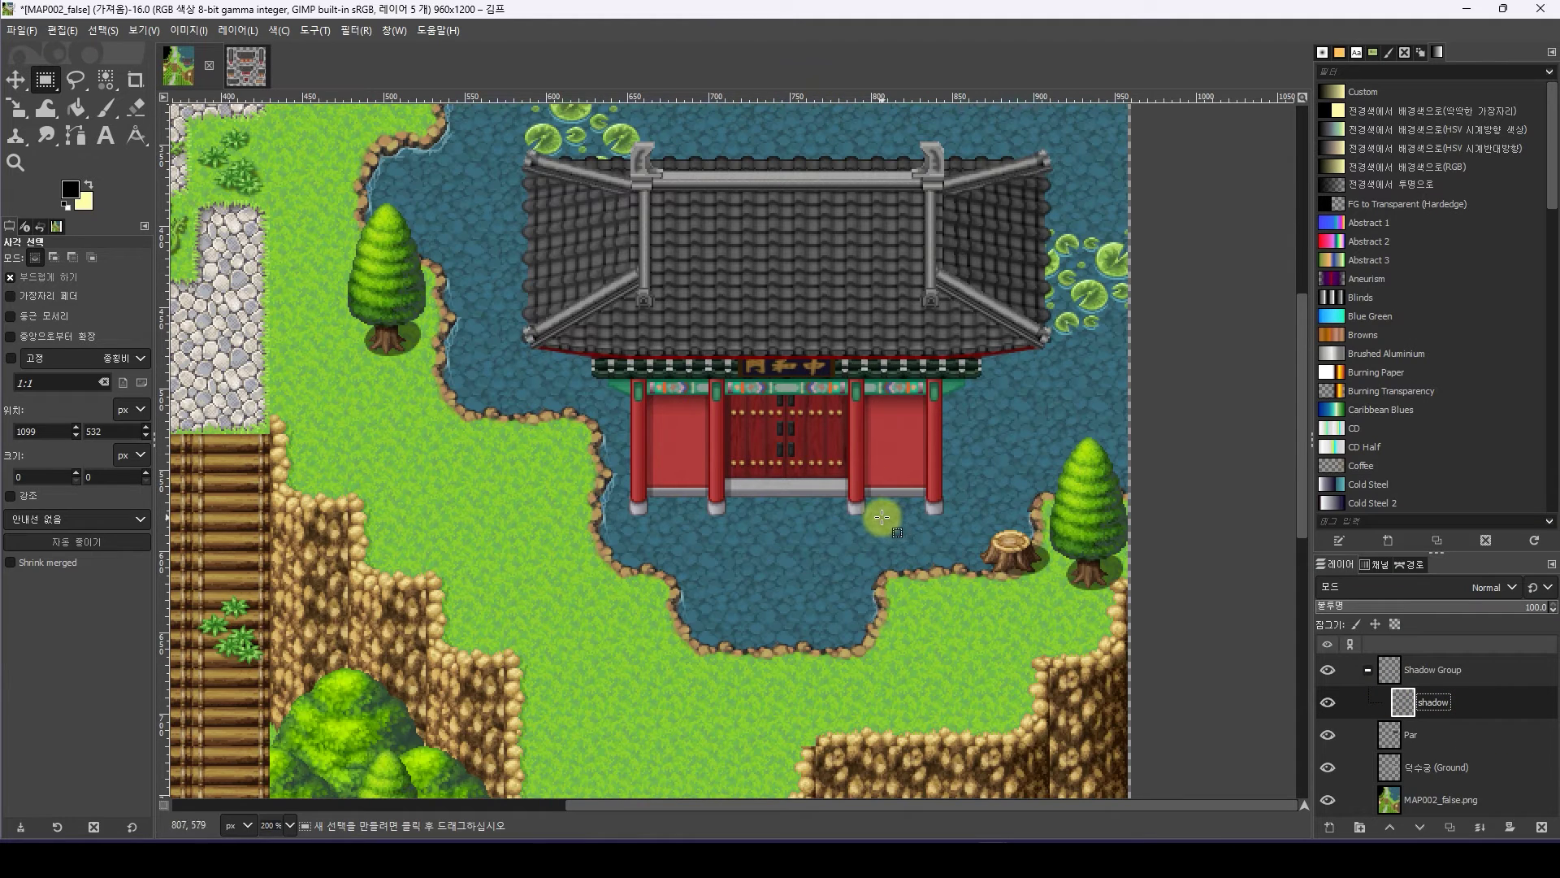
Set up the Pencil tool with the 2. Hardness 100 brush and reduce its size to about the width of a gate pillar
scroll(880, 517, "up", 1, "ctrl")
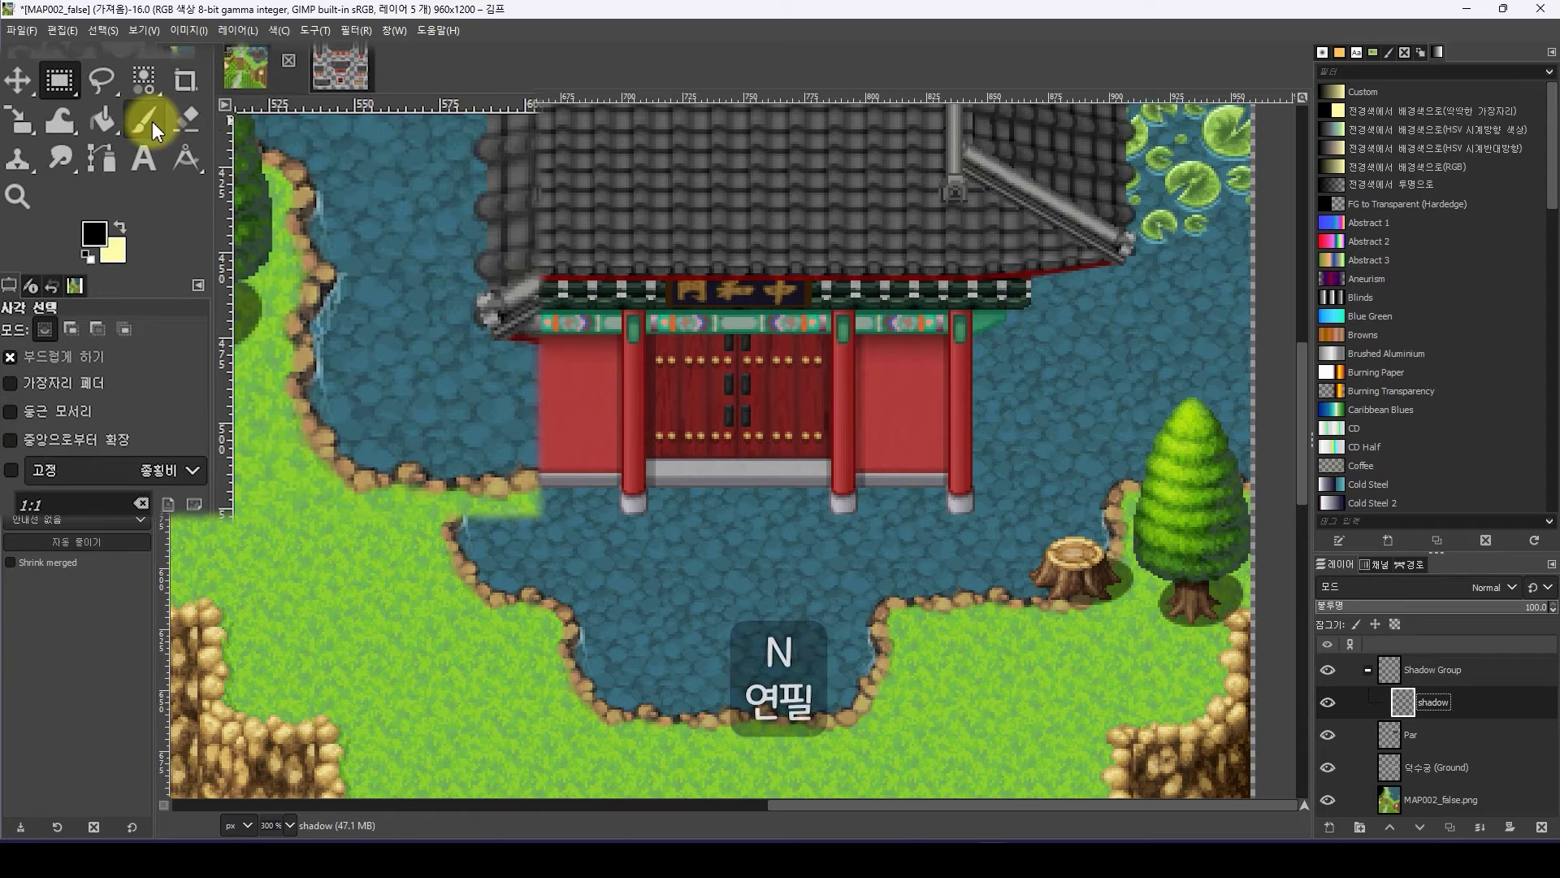
right_click(150, 121)
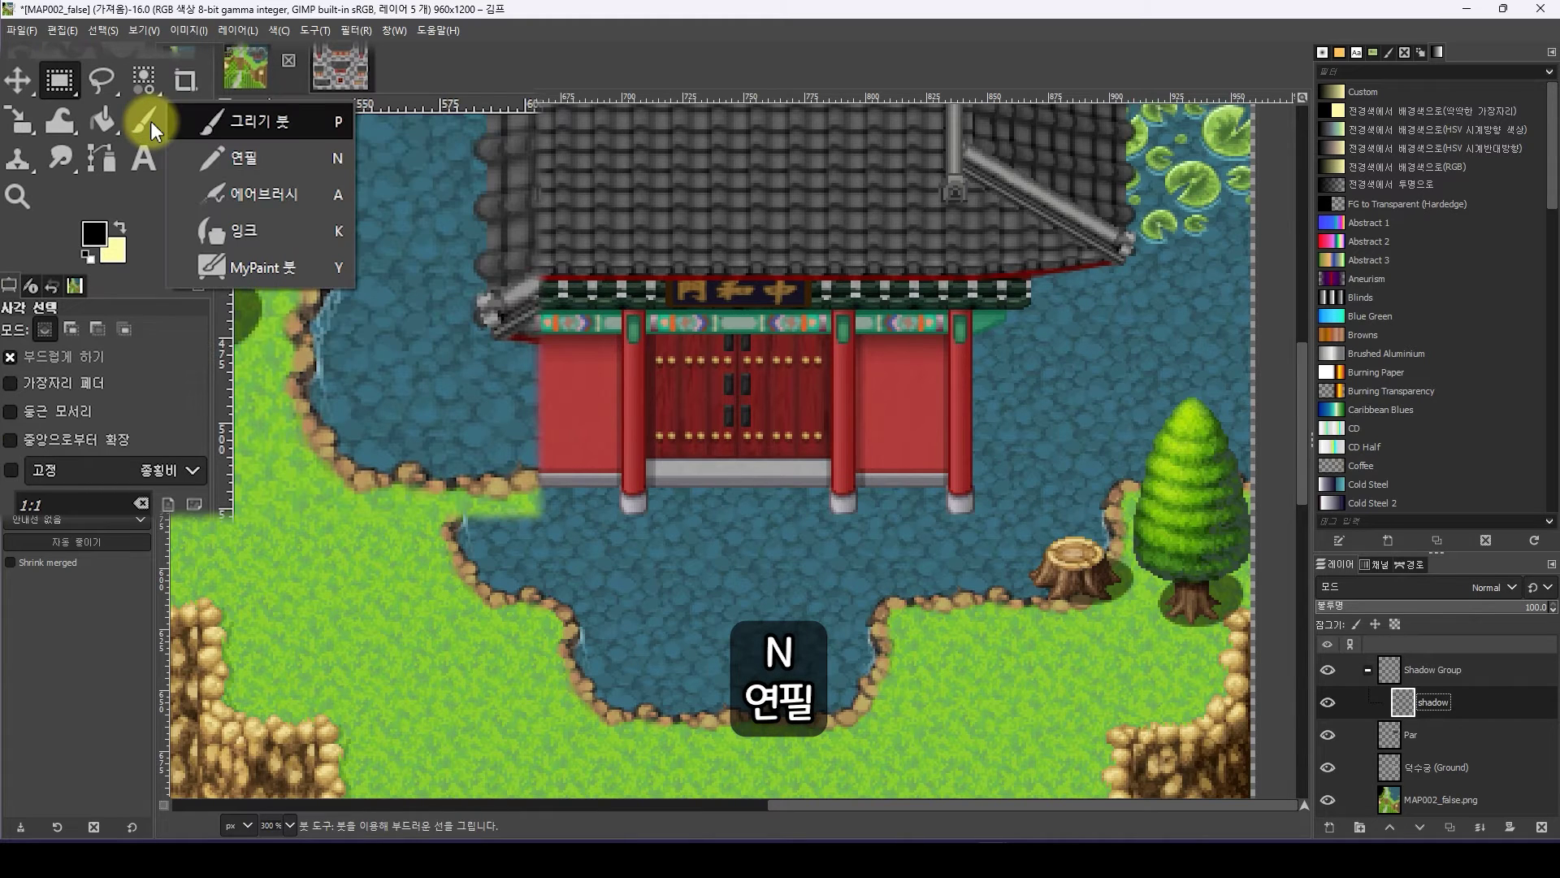
left_click(275, 172)
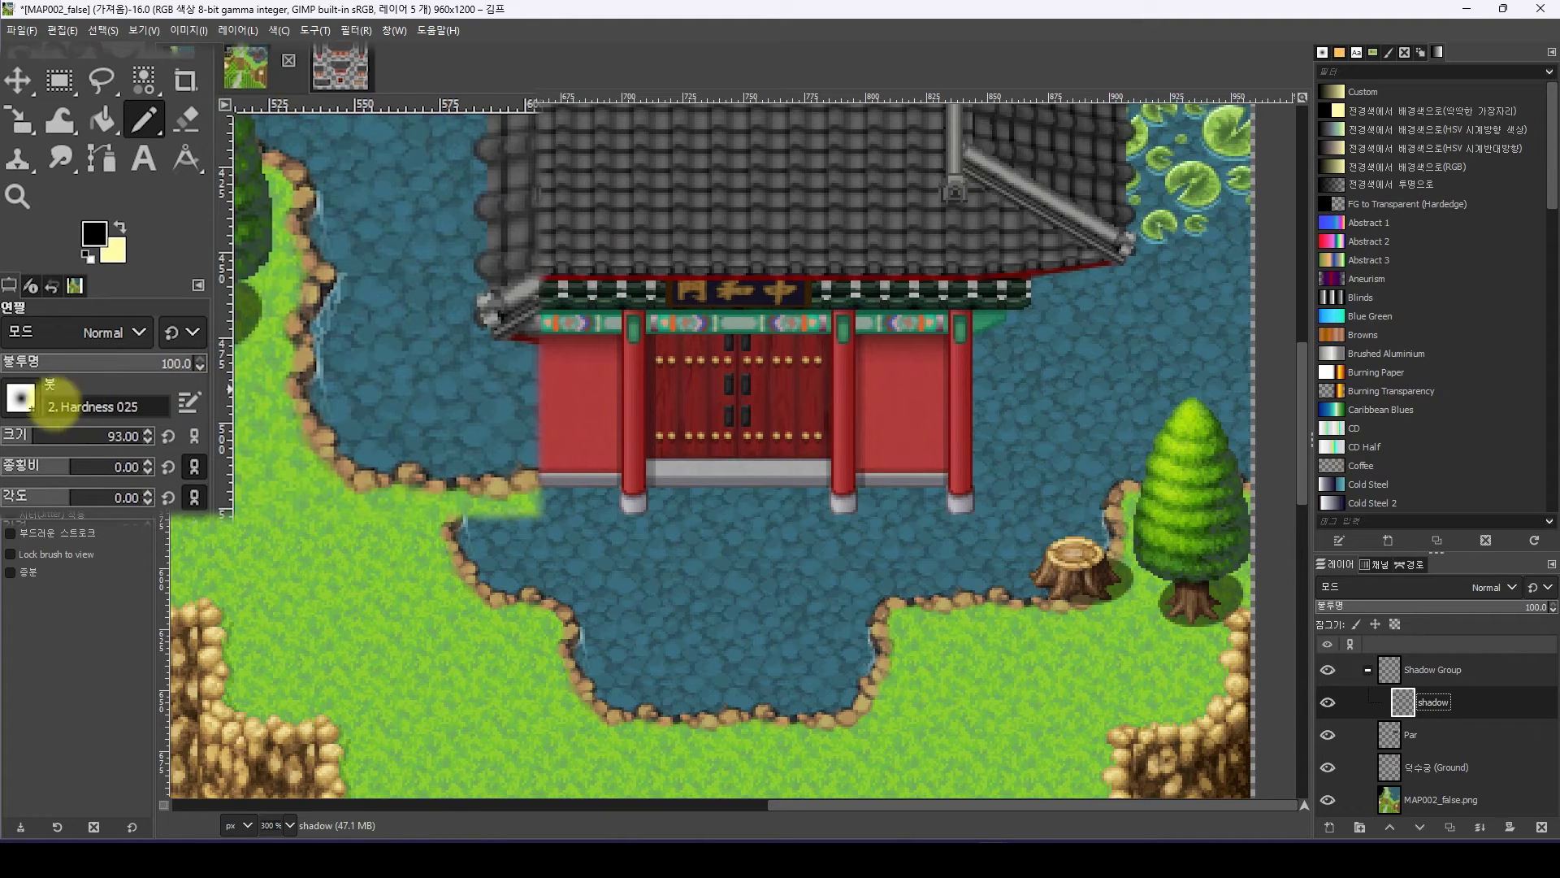
left_click(29, 411)
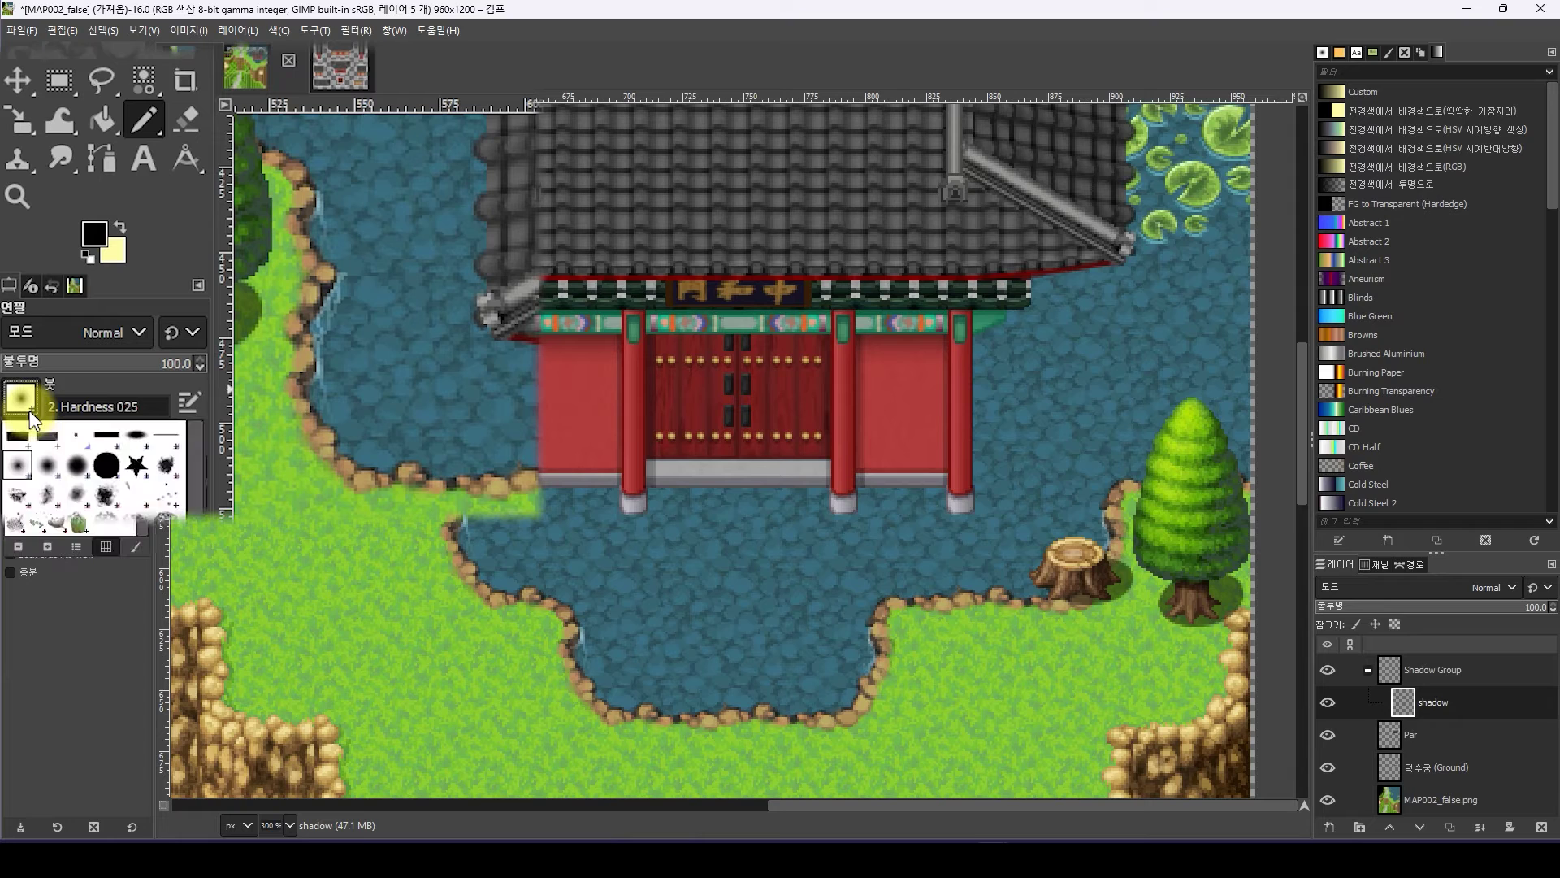
left_click(100, 470)
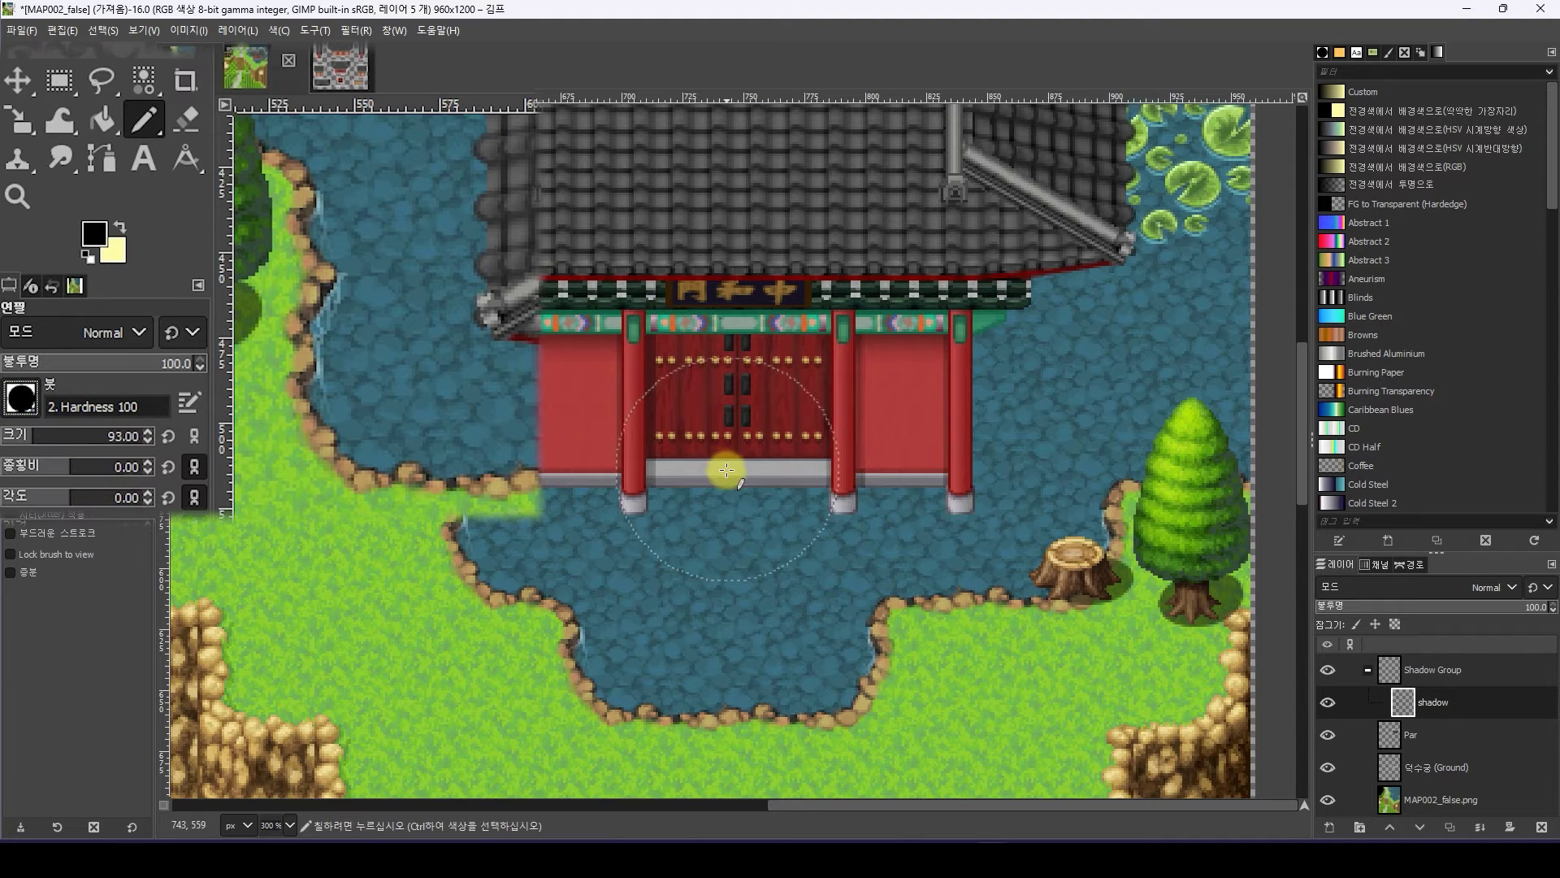
left_click_drag(138, 439, 10, 443)
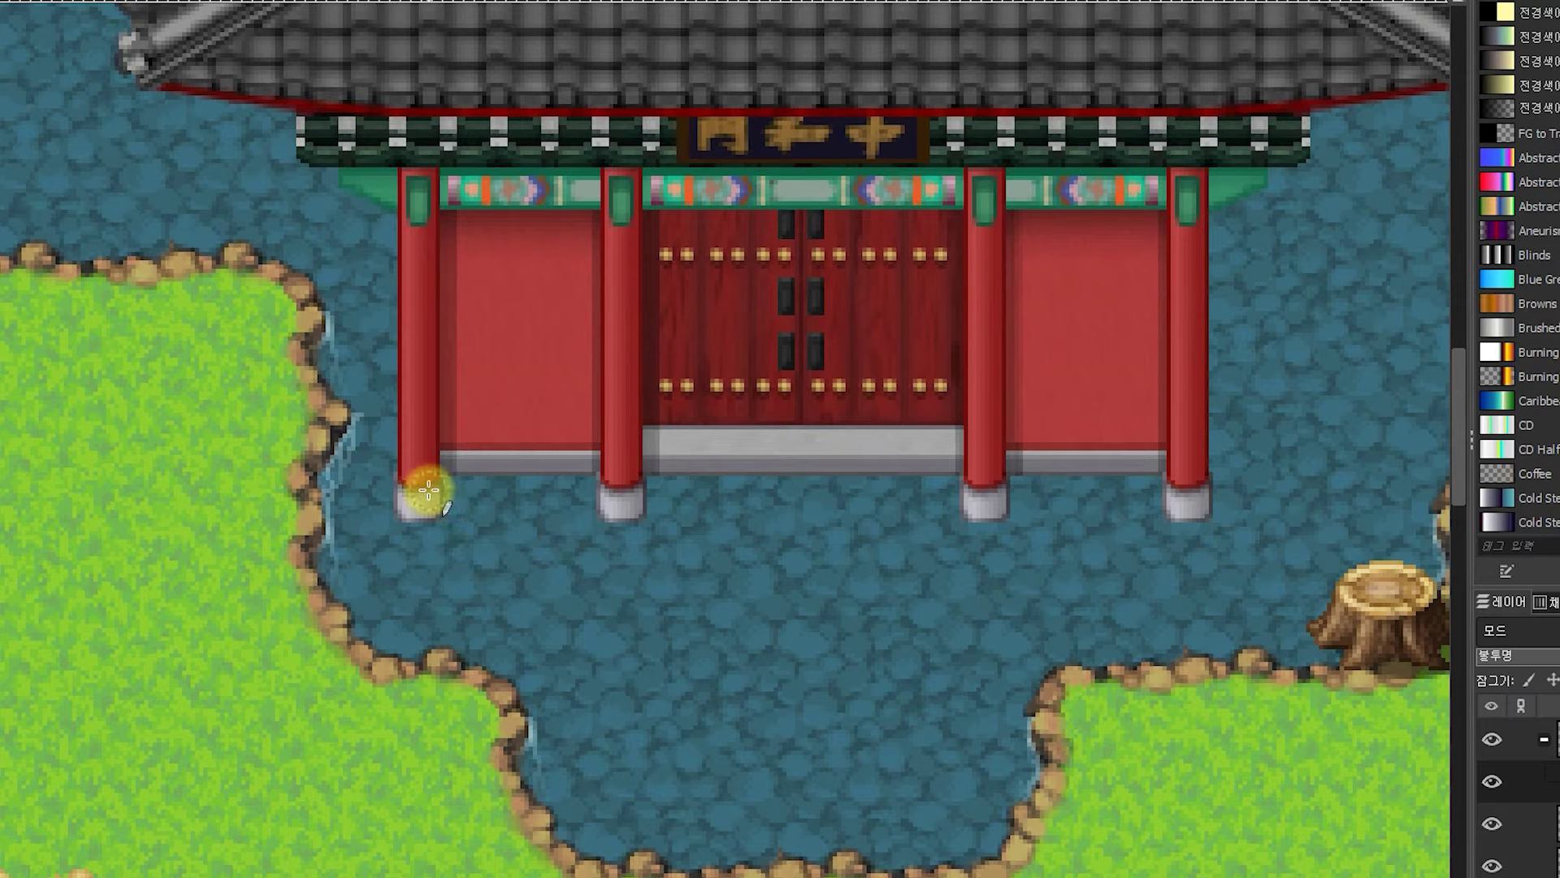
Draw a straight horizontal black line on the shadow layer across the gate front, from the leftmost pillar to the rightmost pillar
left_click(419, 368)
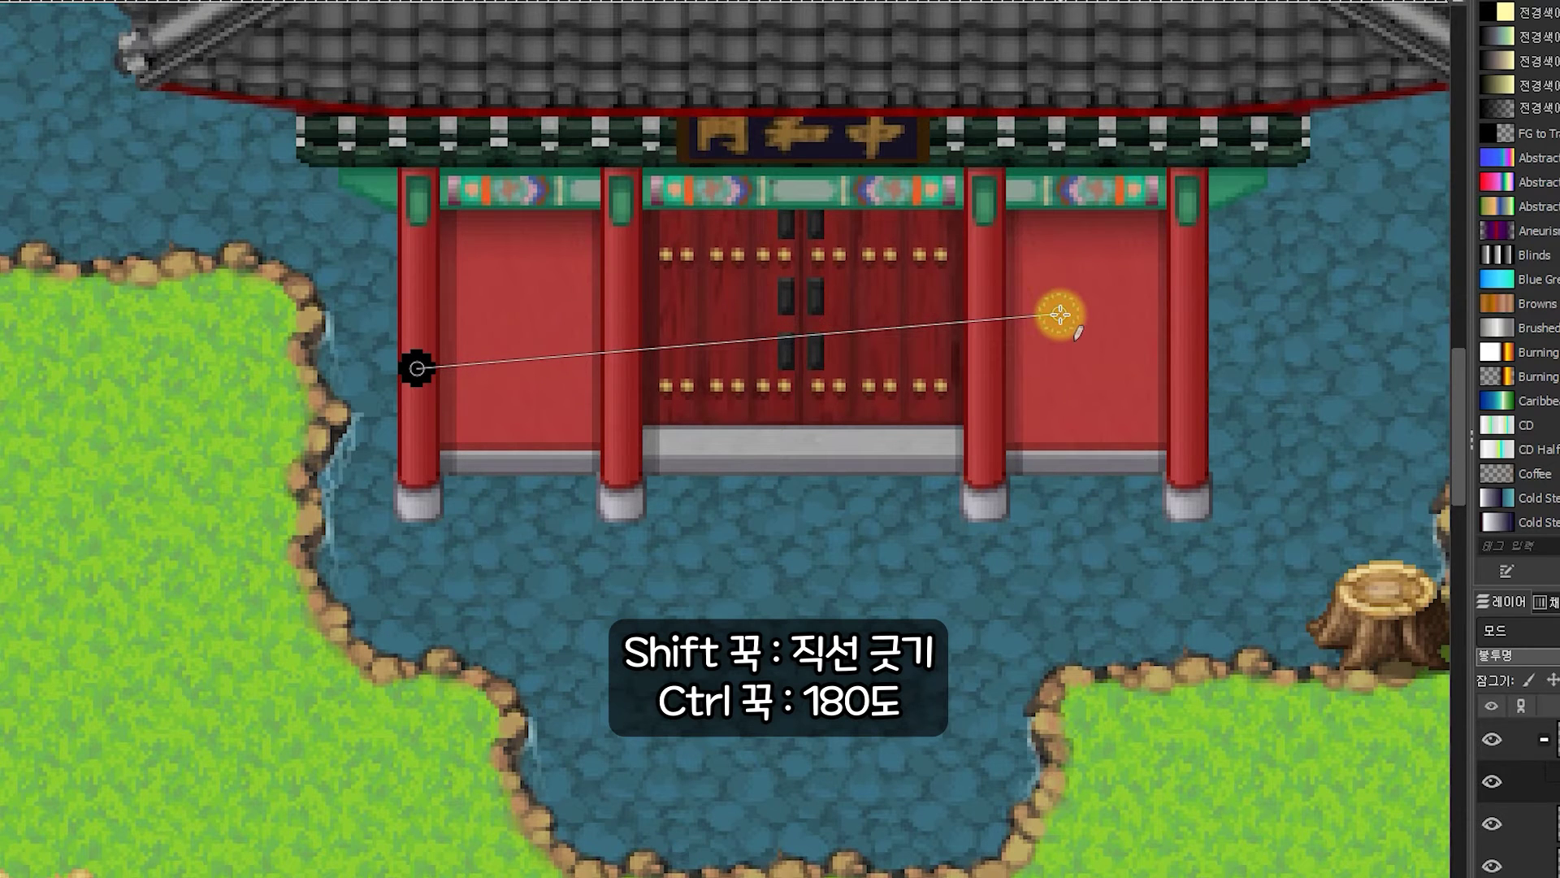
key("ctrl")
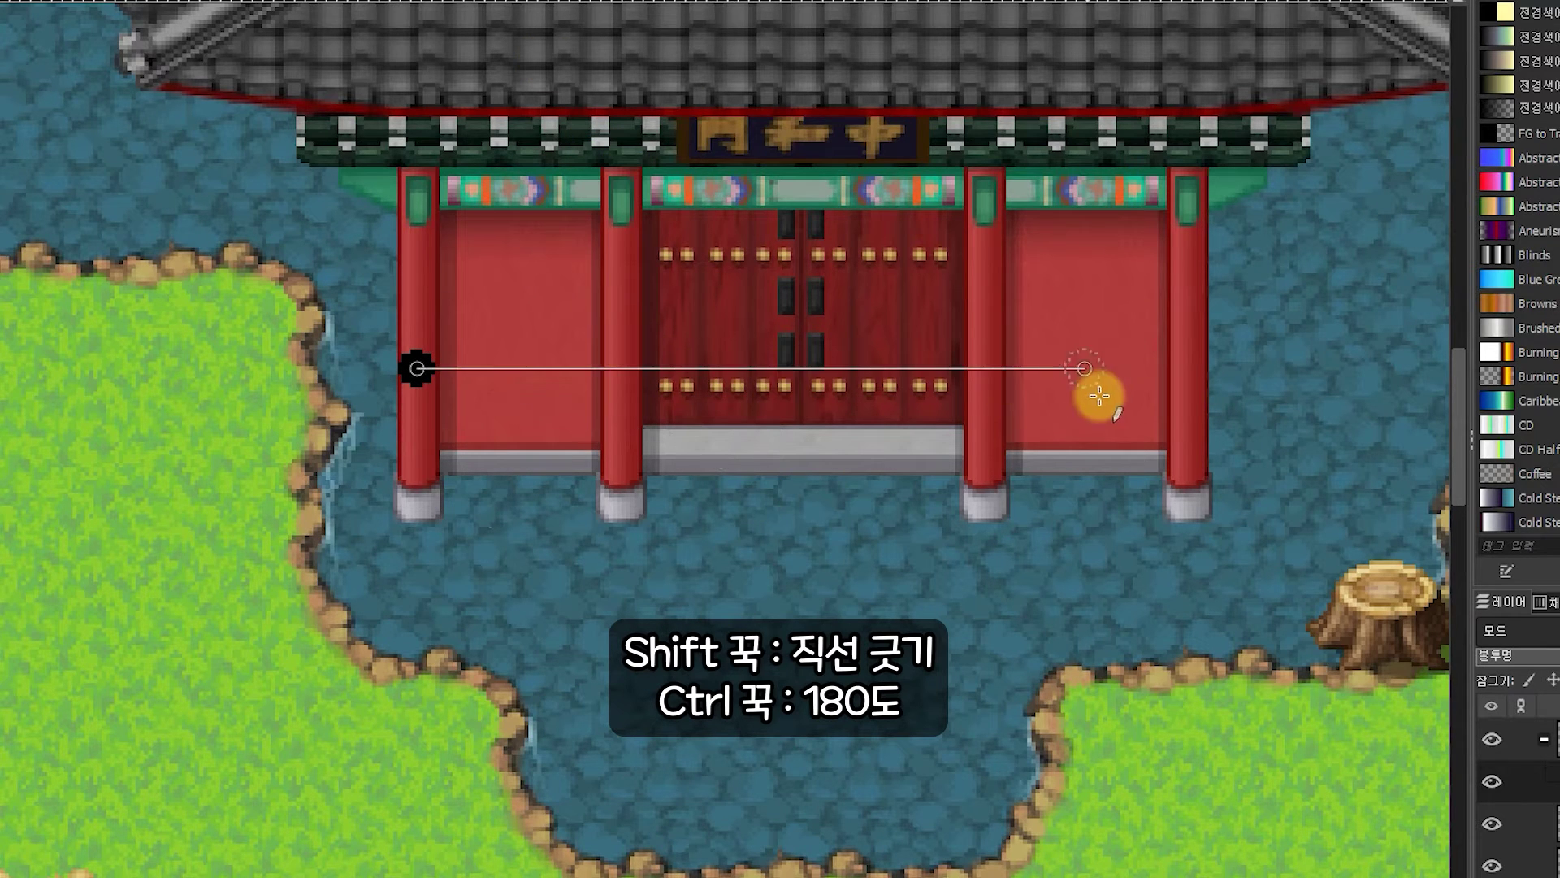
left_click(1190, 368, "shift")
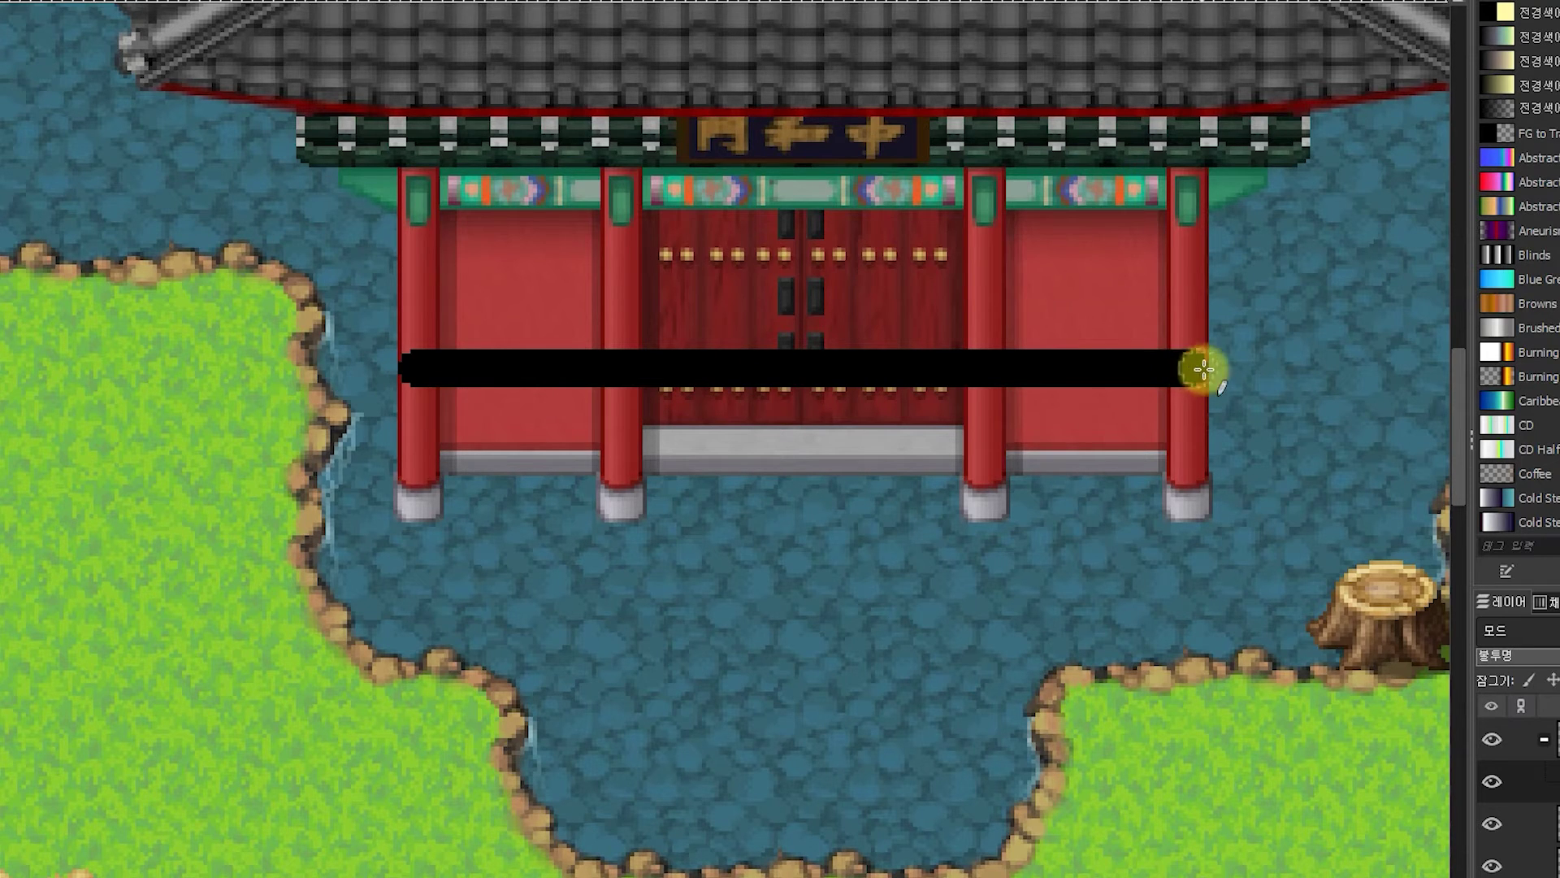
scroll(1182, 368, "up", 2, "ctrl")
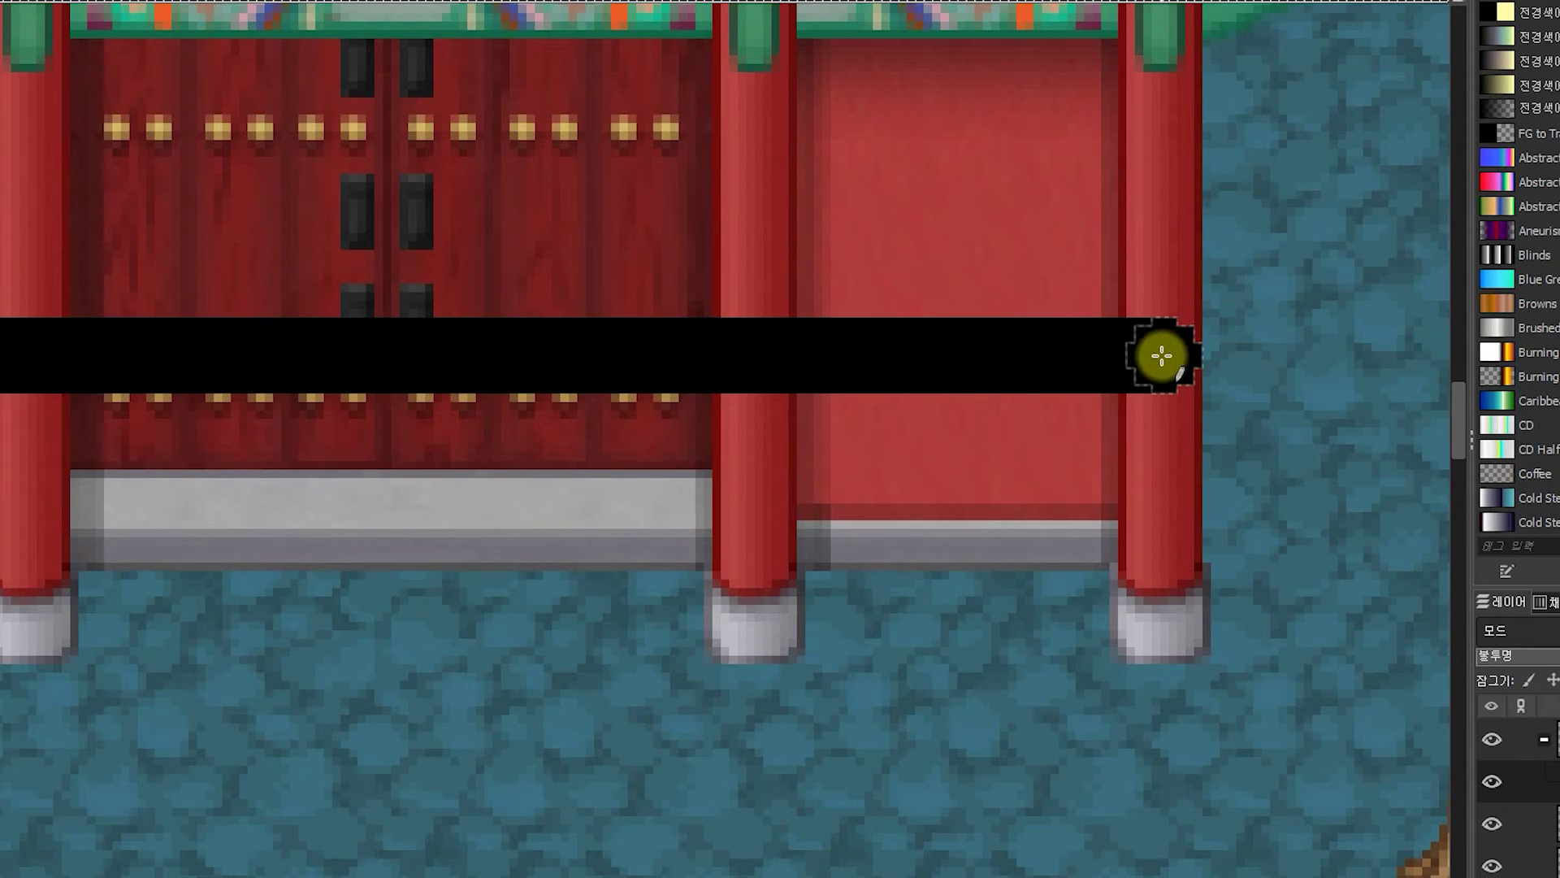
Draw the remaining three sides of the black rectangle outline around the lower part of the palace gate on the shadow layer
scroll(1167, 508, "down", 2, "ctrl")
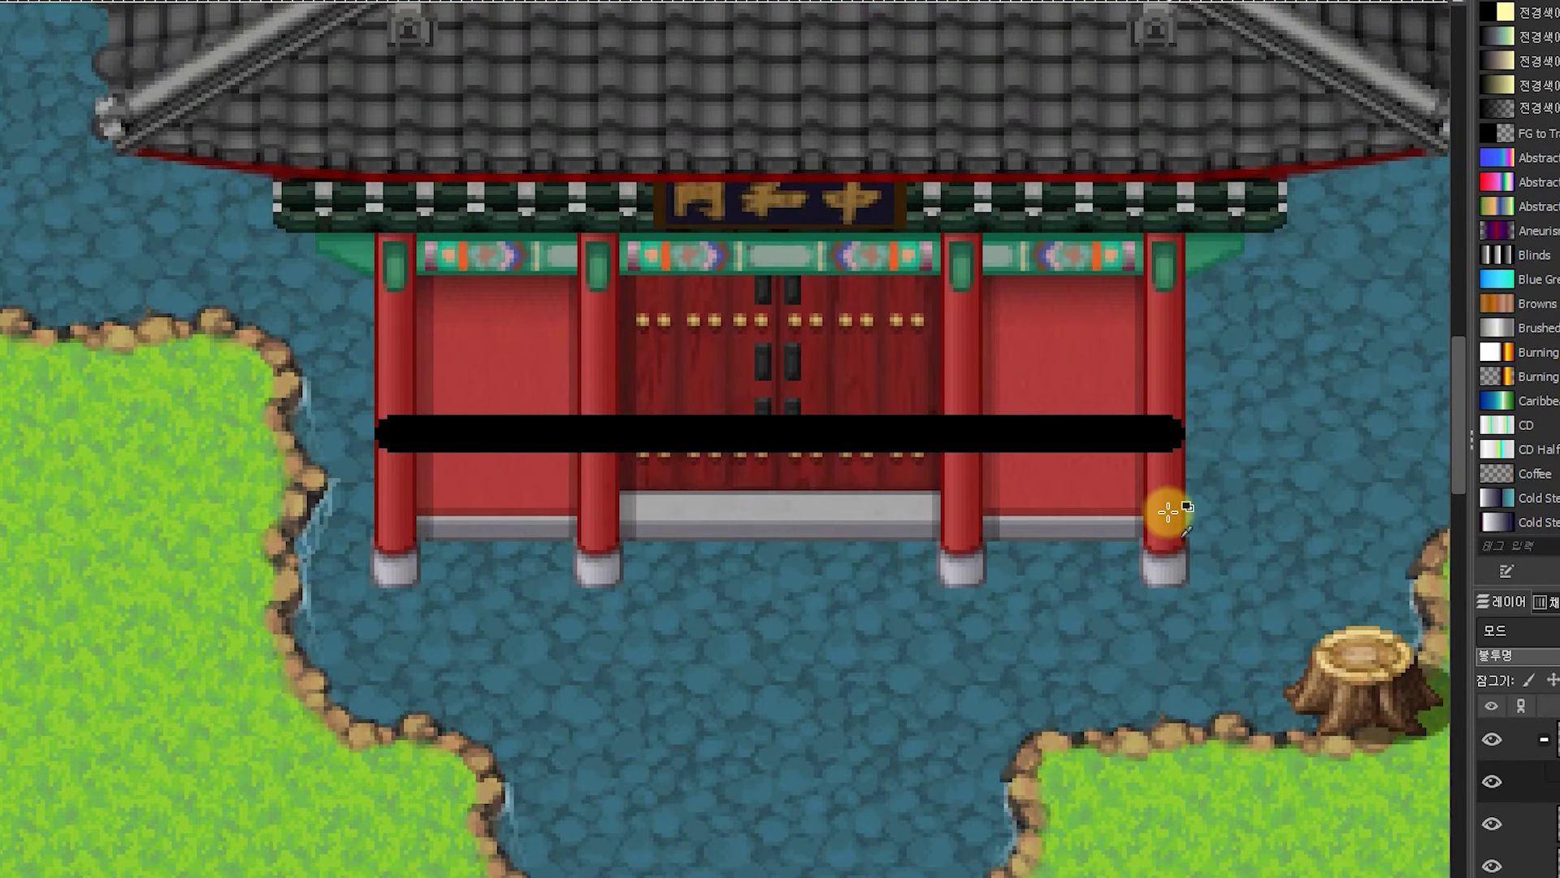
left_click(1172, 581, "shift")
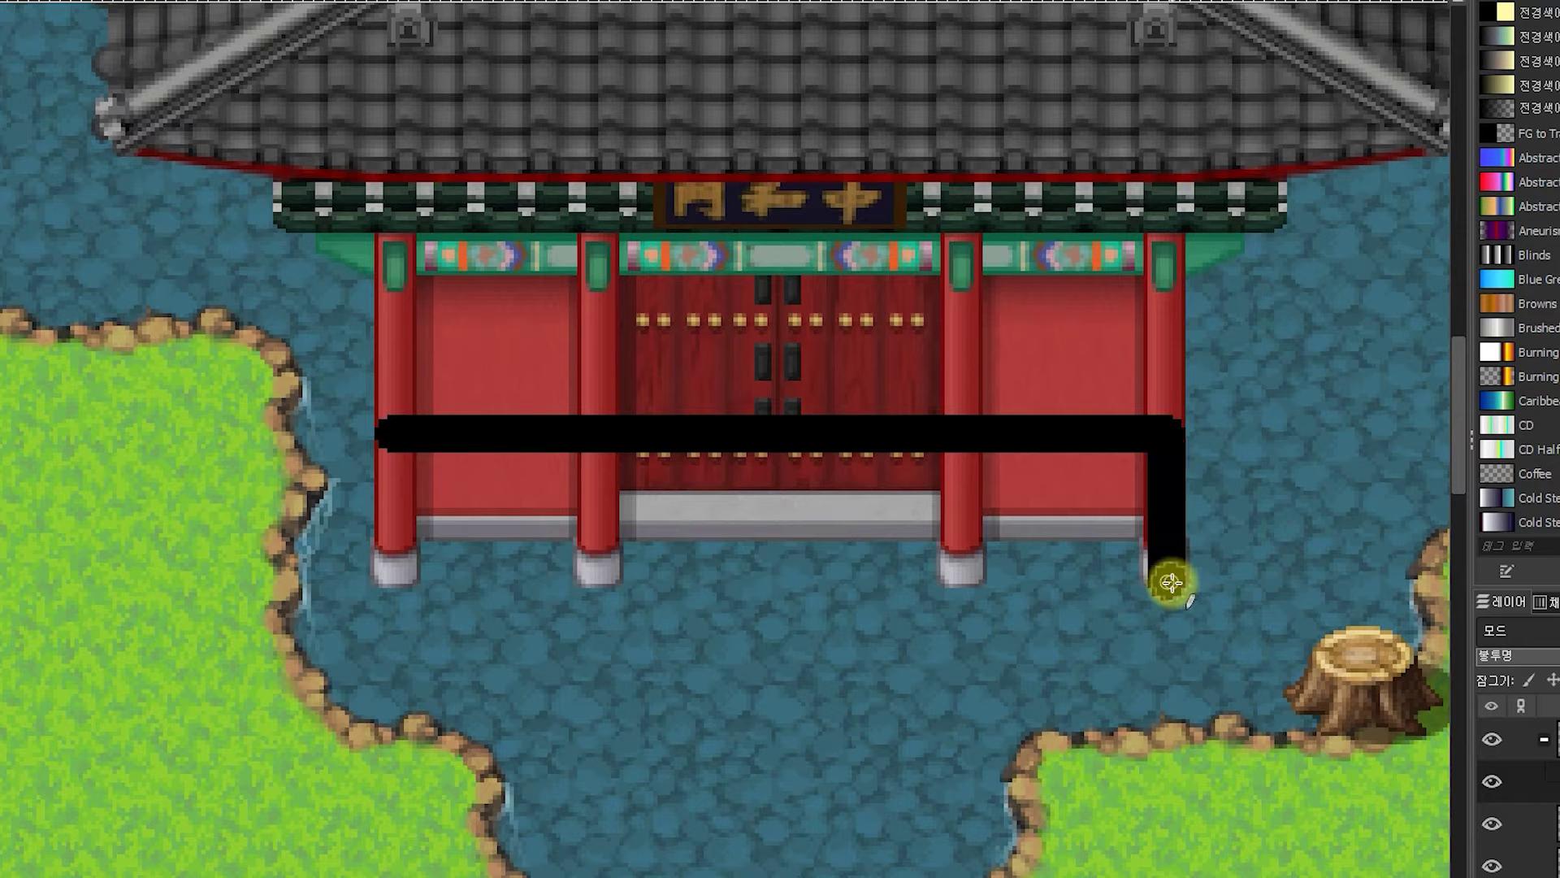
left_click(393, 574, "shift")
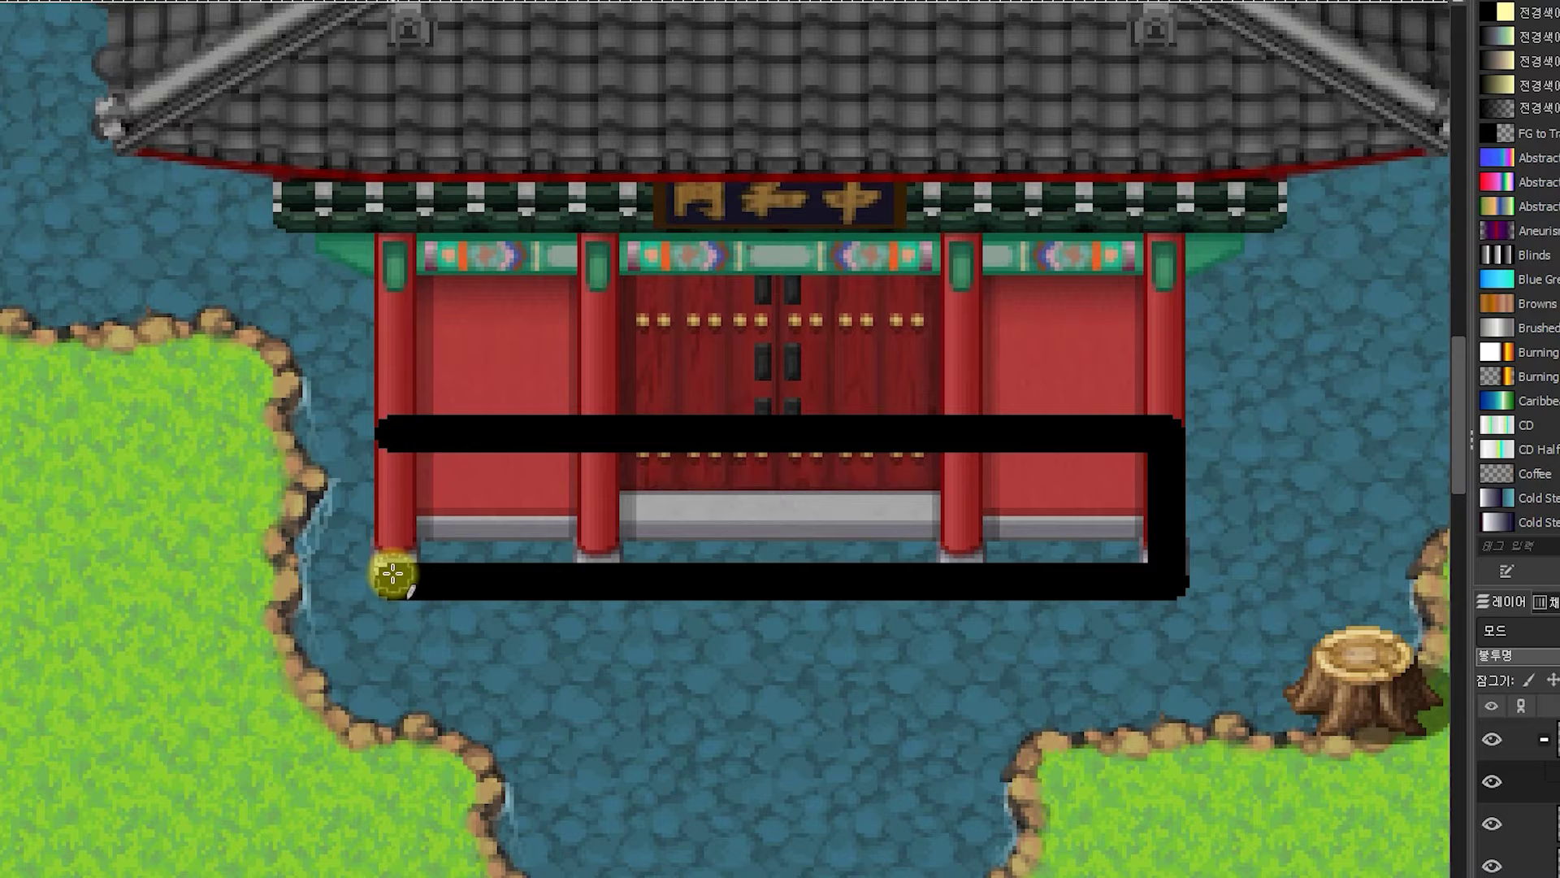
left_click(391, 429, "shift")
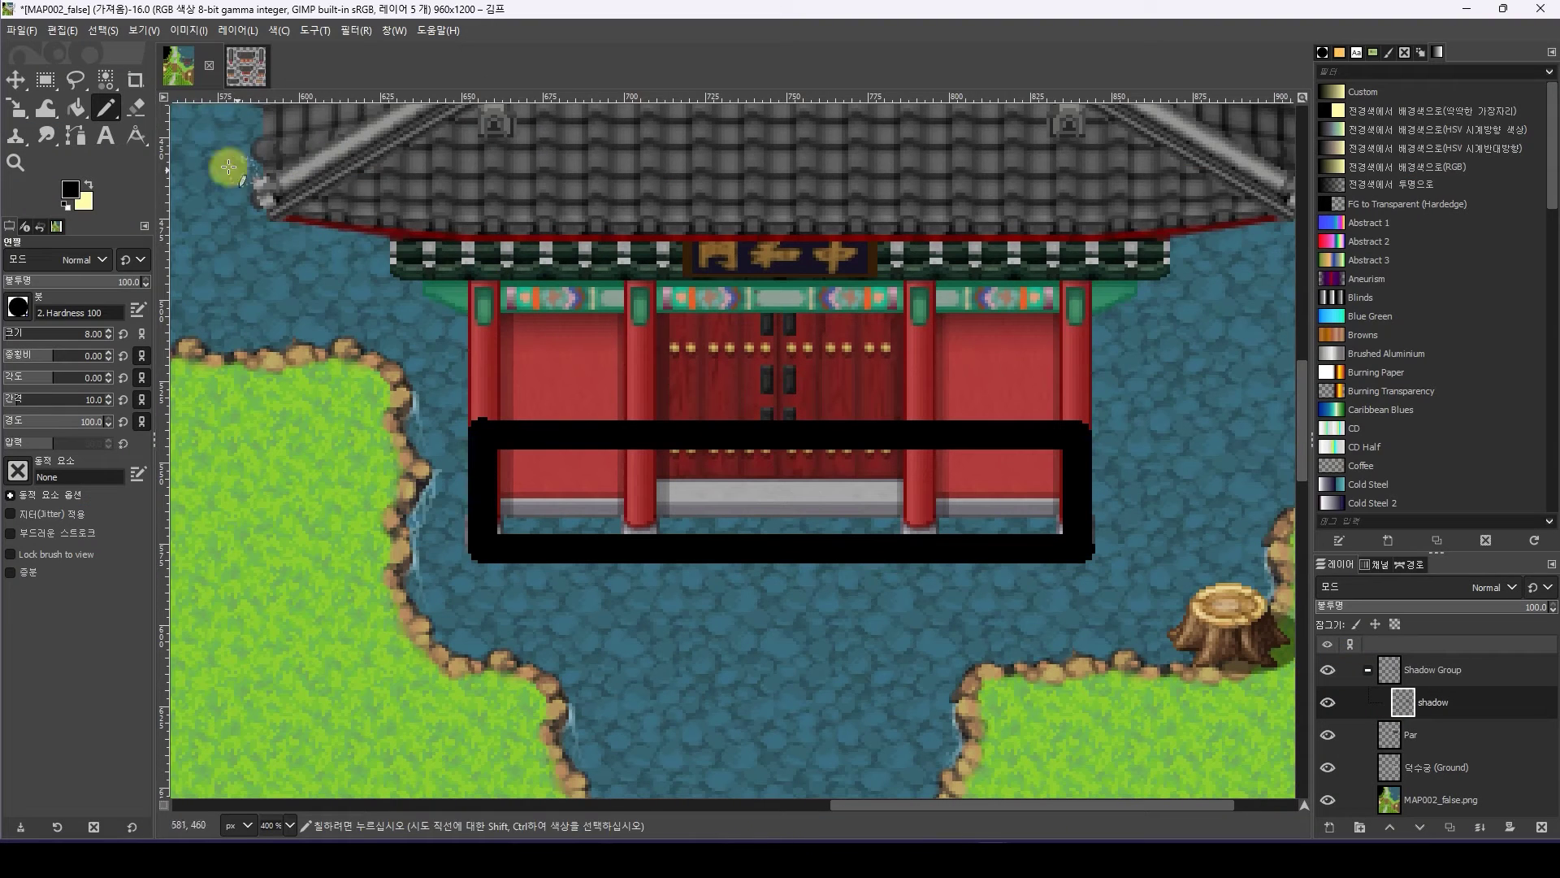
Fill the inside of the rectangle outline over the gate with black using Bucket Fill
left_click(83, 107)
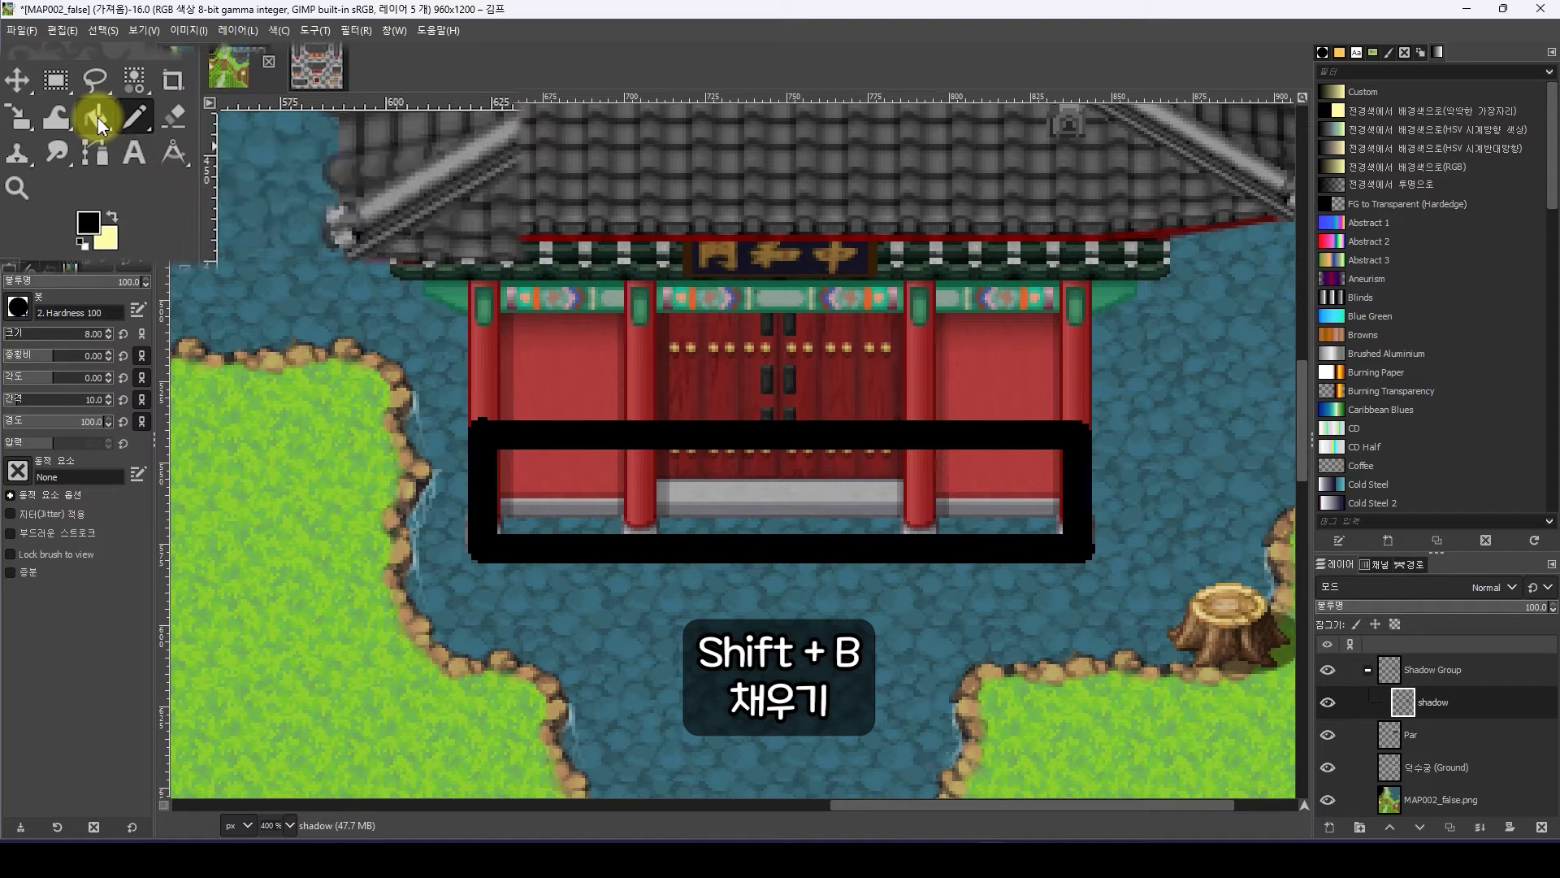
left_click(97, 119)
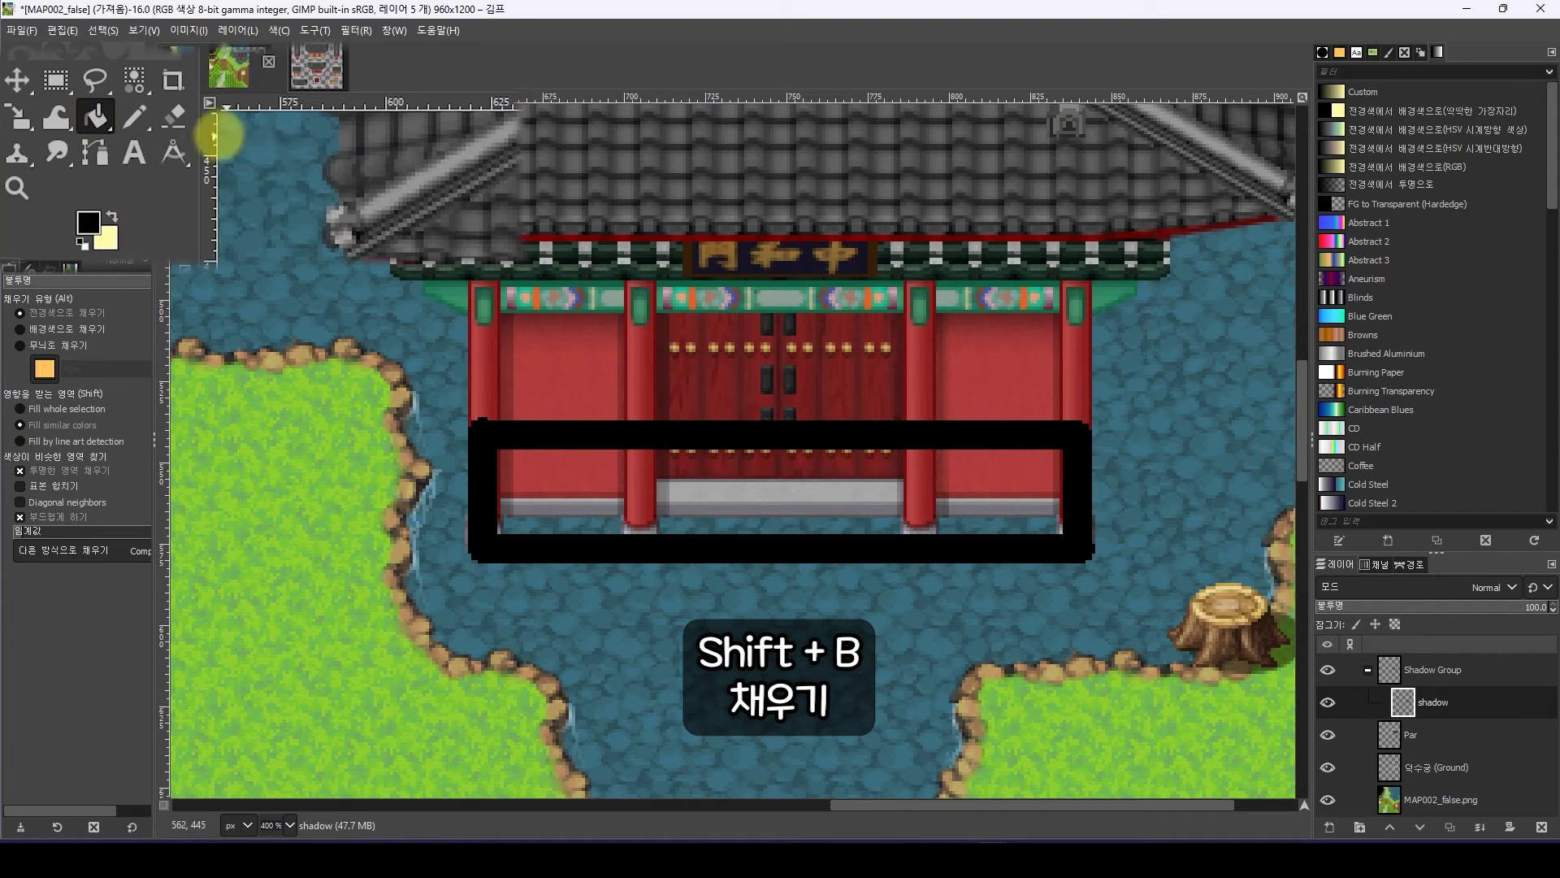
left_click(712, 488)
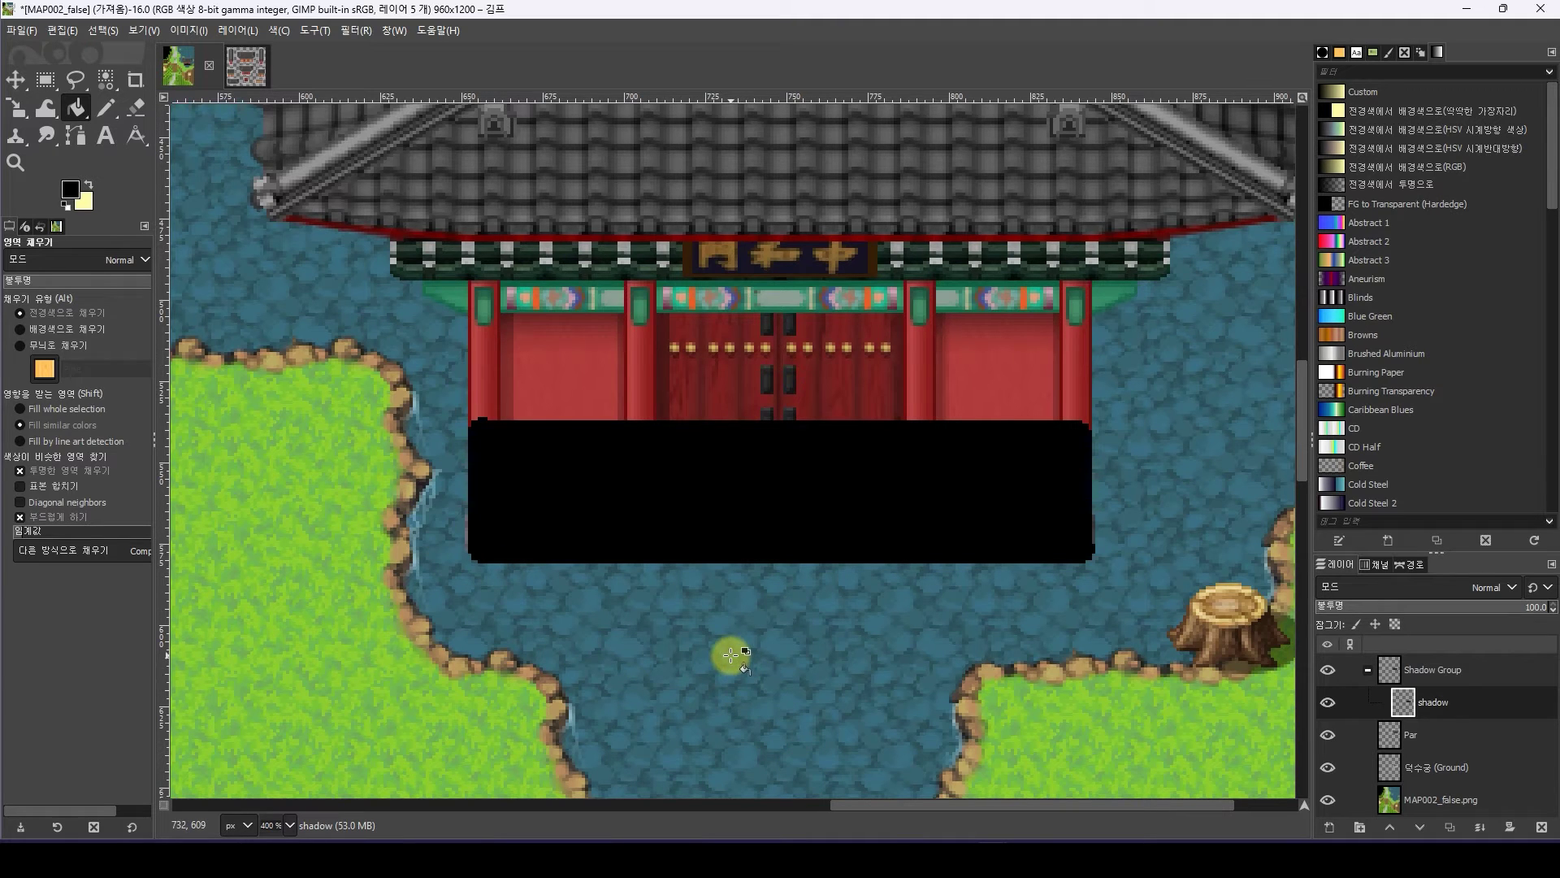
Outline a slanted shadow below the black rectangle with the Pencil: parallel 45° lines from its two lower corners, joined by a horizontal line
key("n")
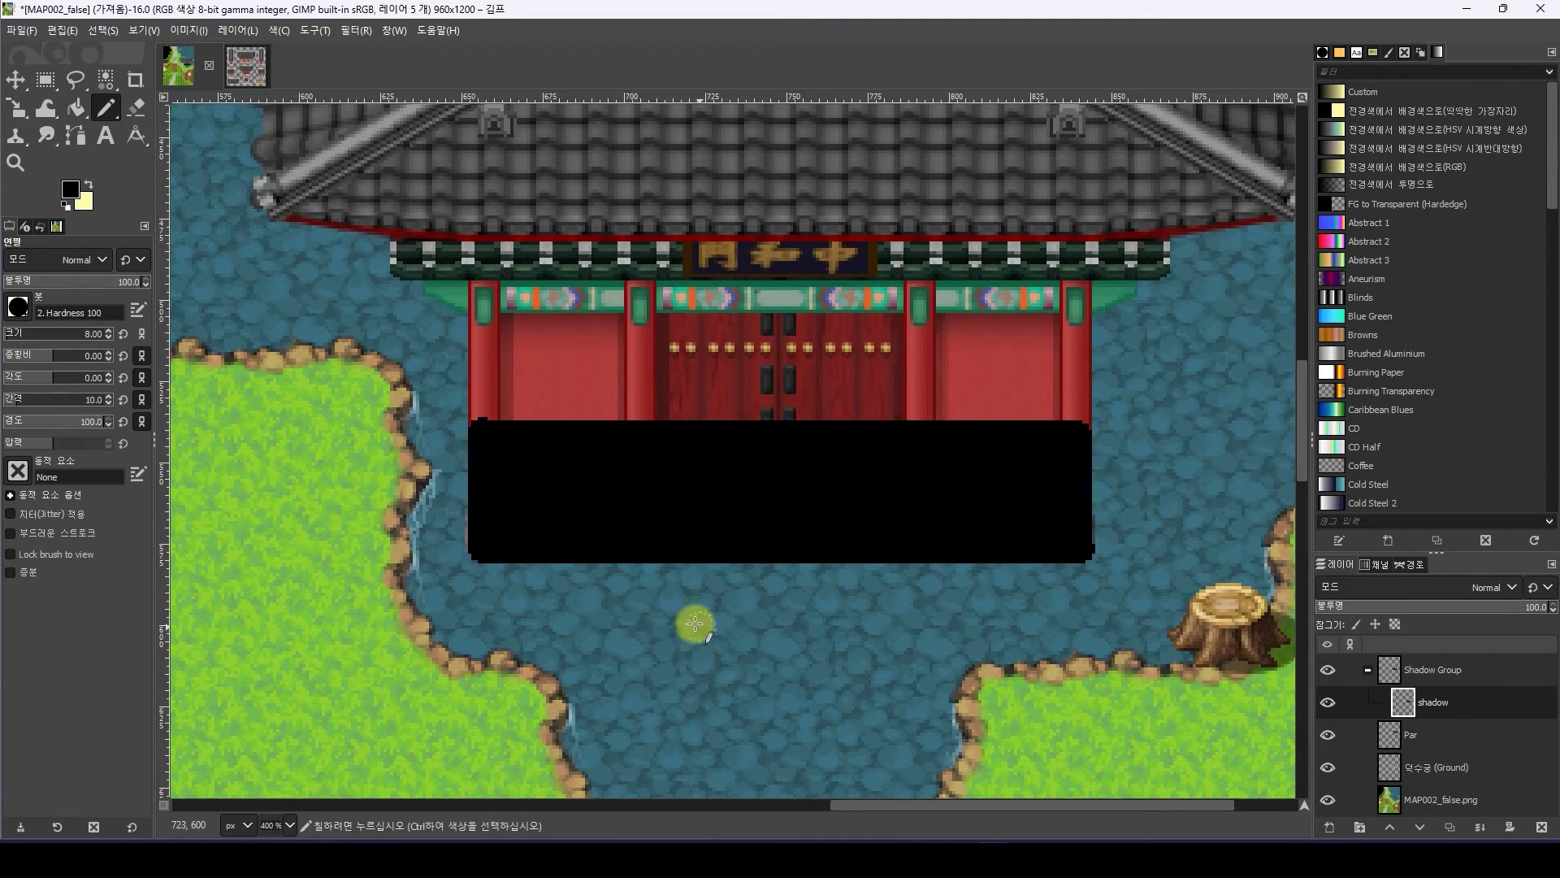
left_click(483, 552)
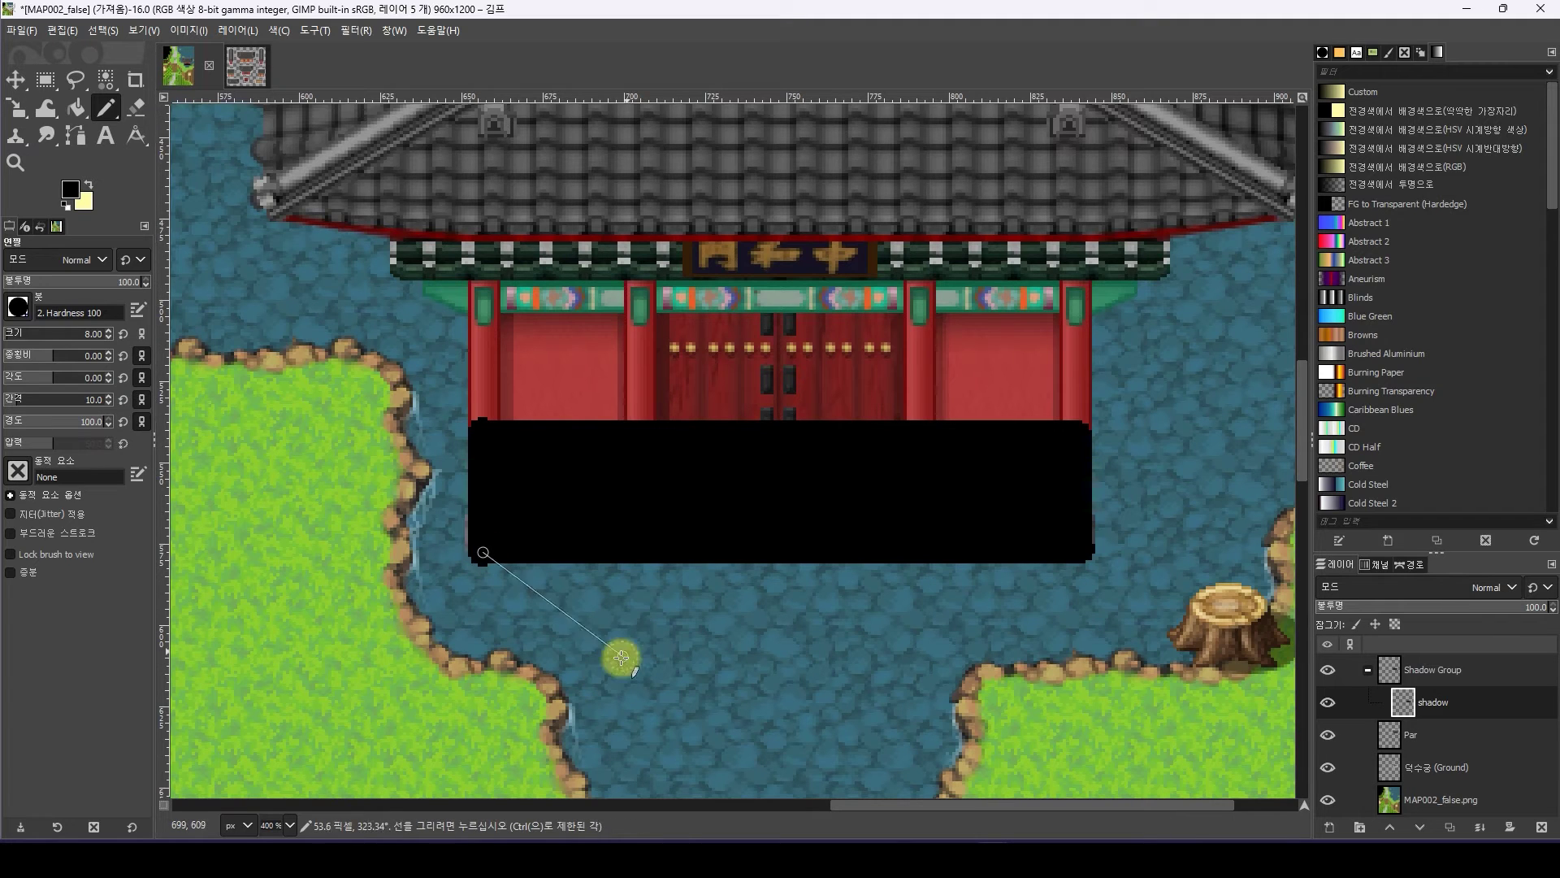
left_click(587, 662, "shift")
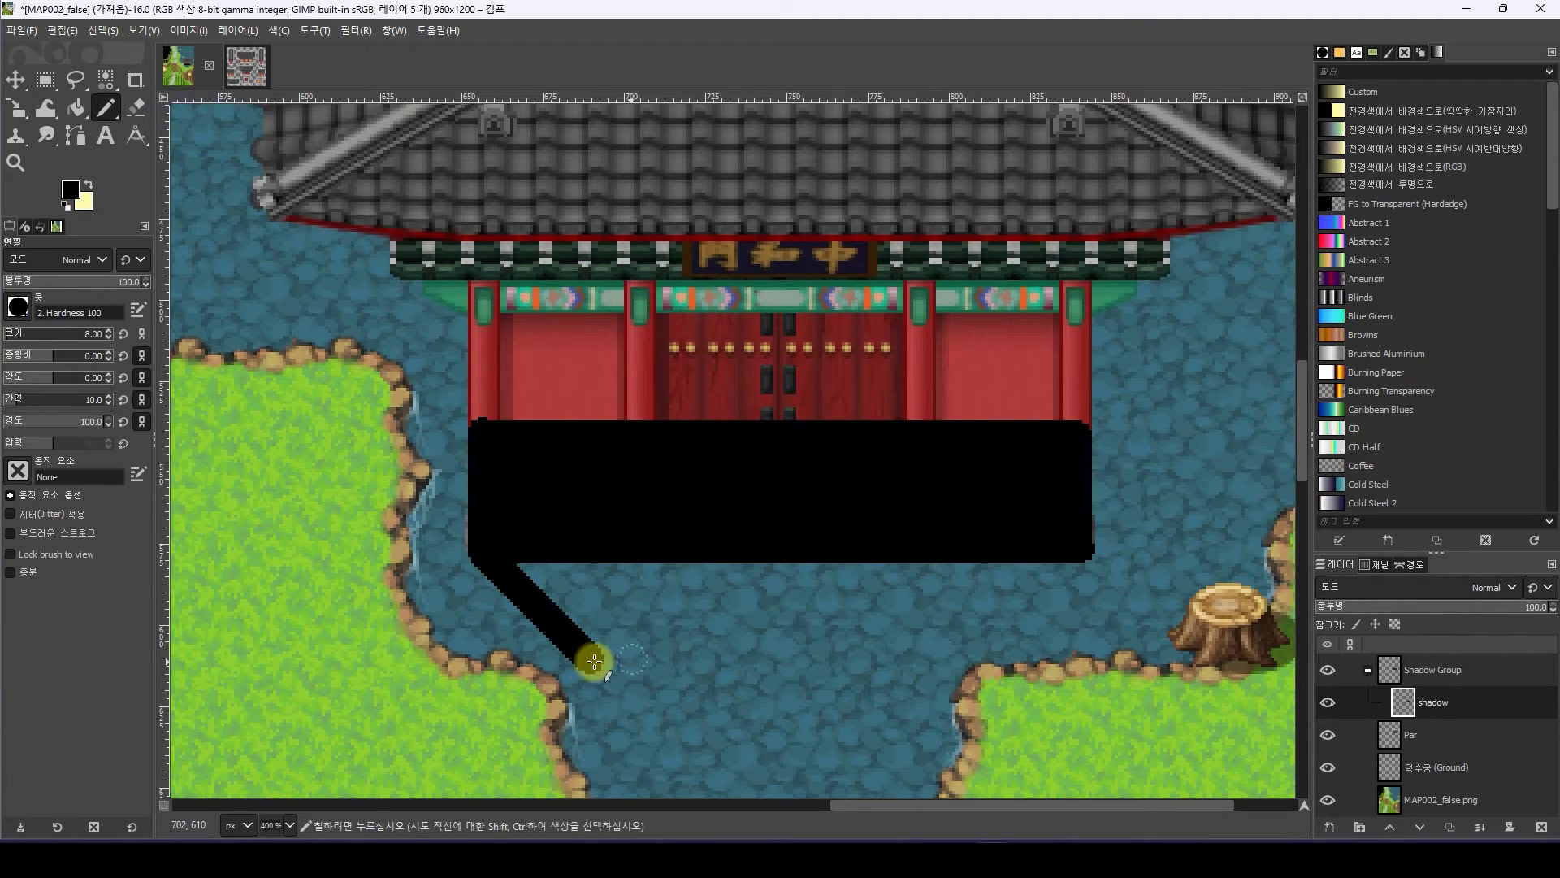
left_click(1078, 546)
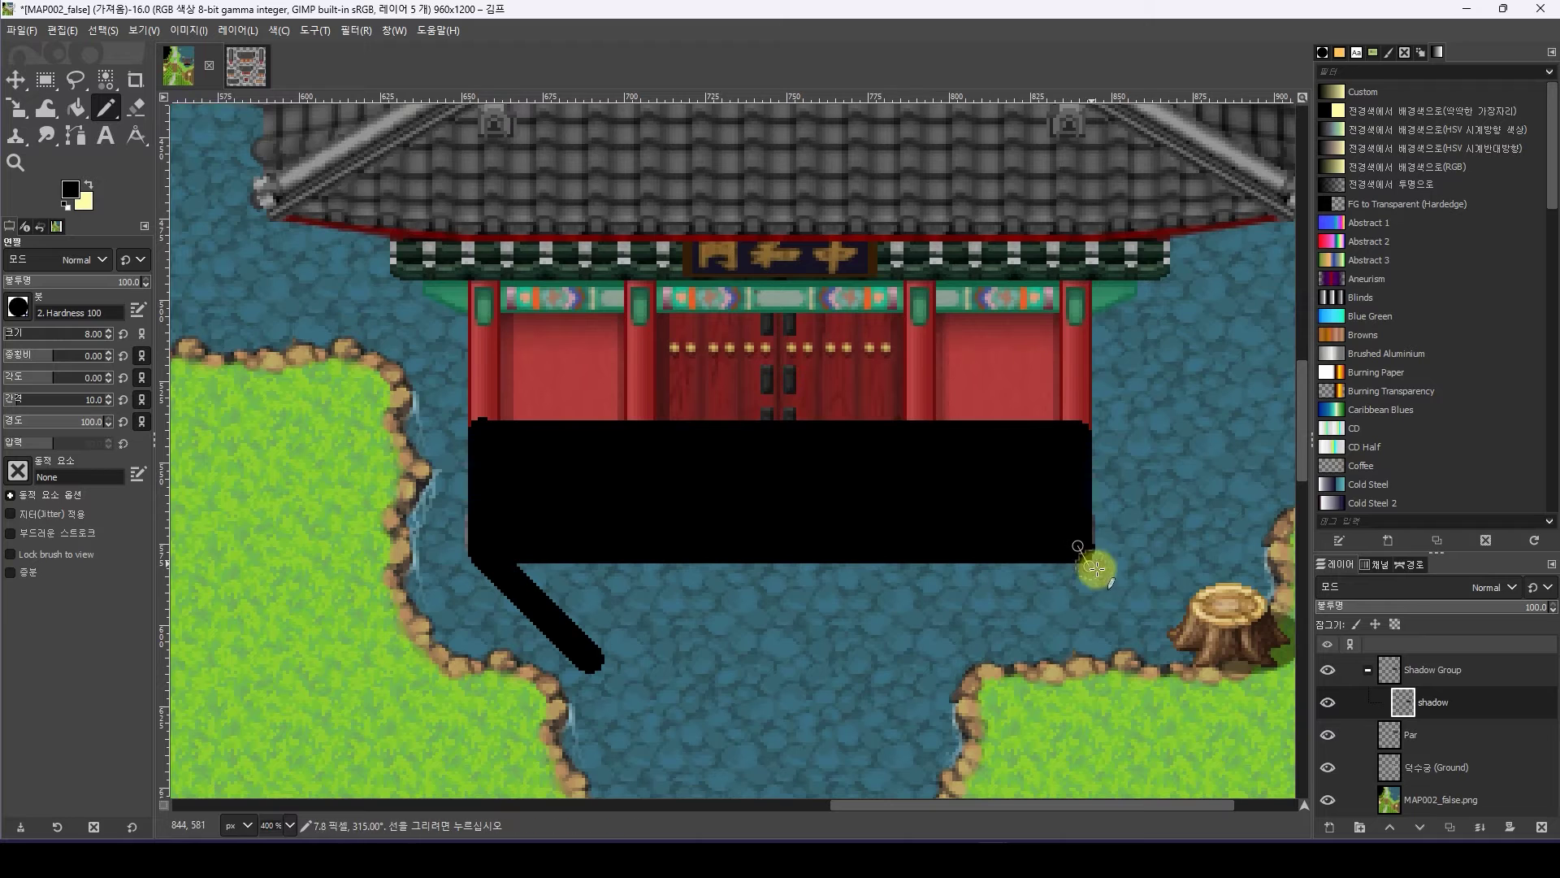
left_click(1187, 663, "shift")
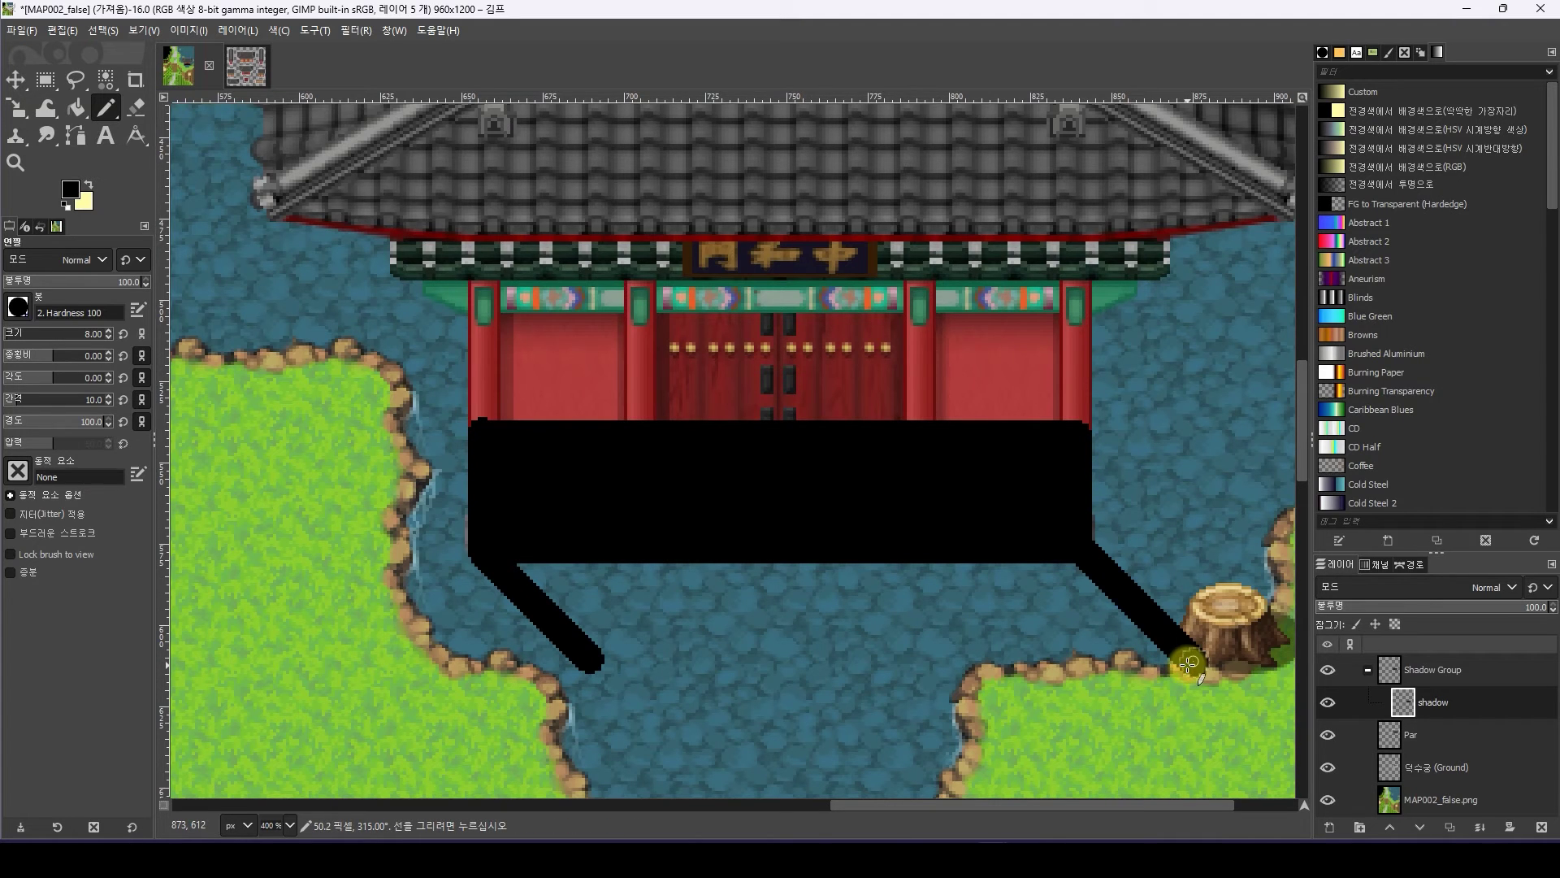
left_click(587, 659)
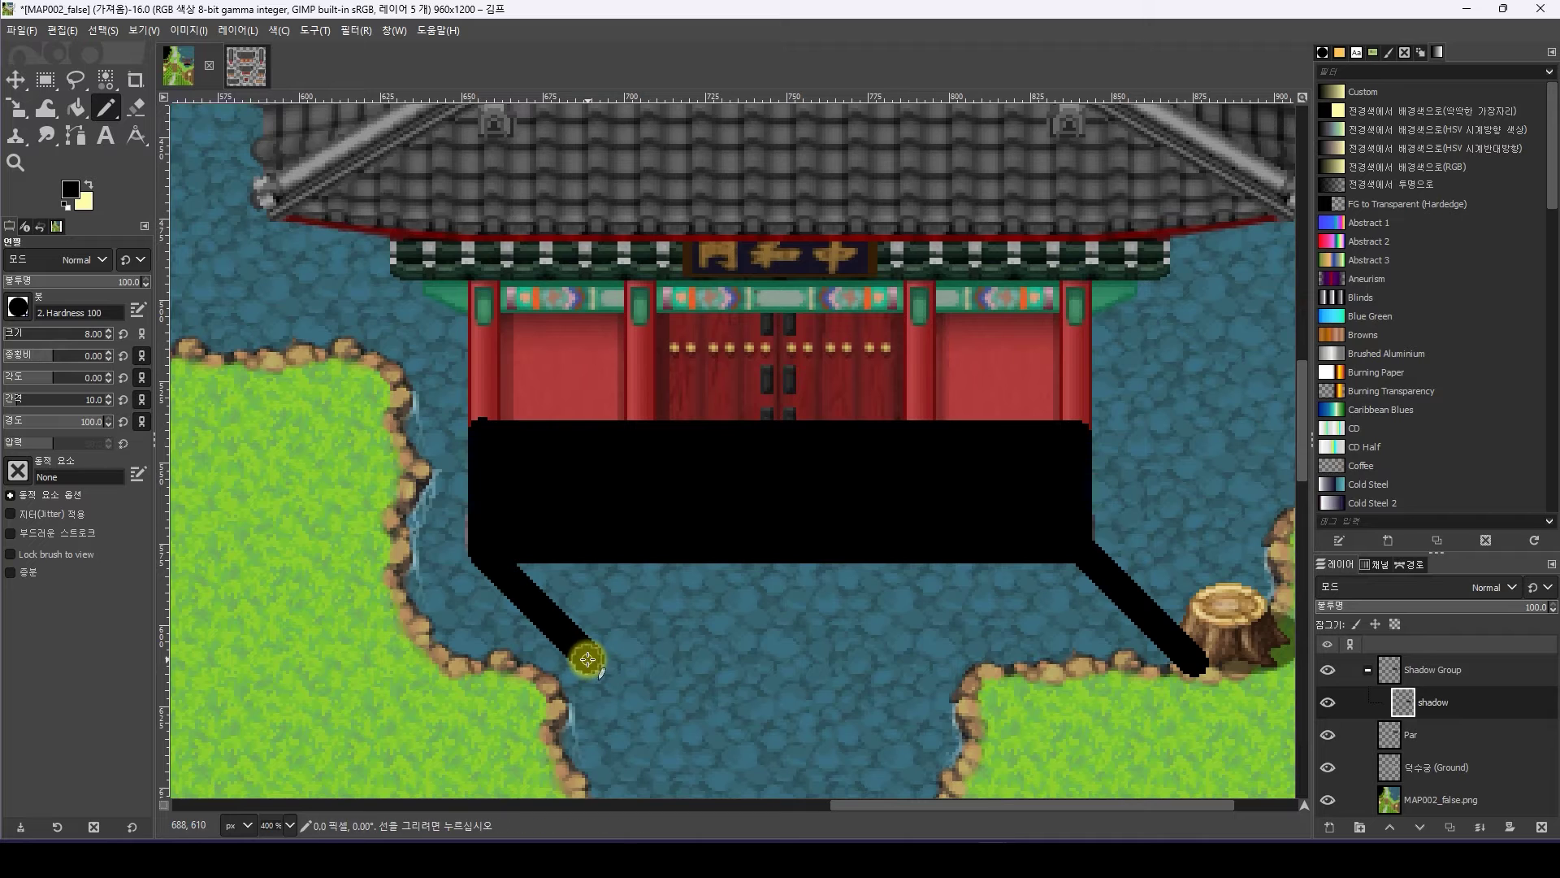
left_click(1191, 663, "shift")
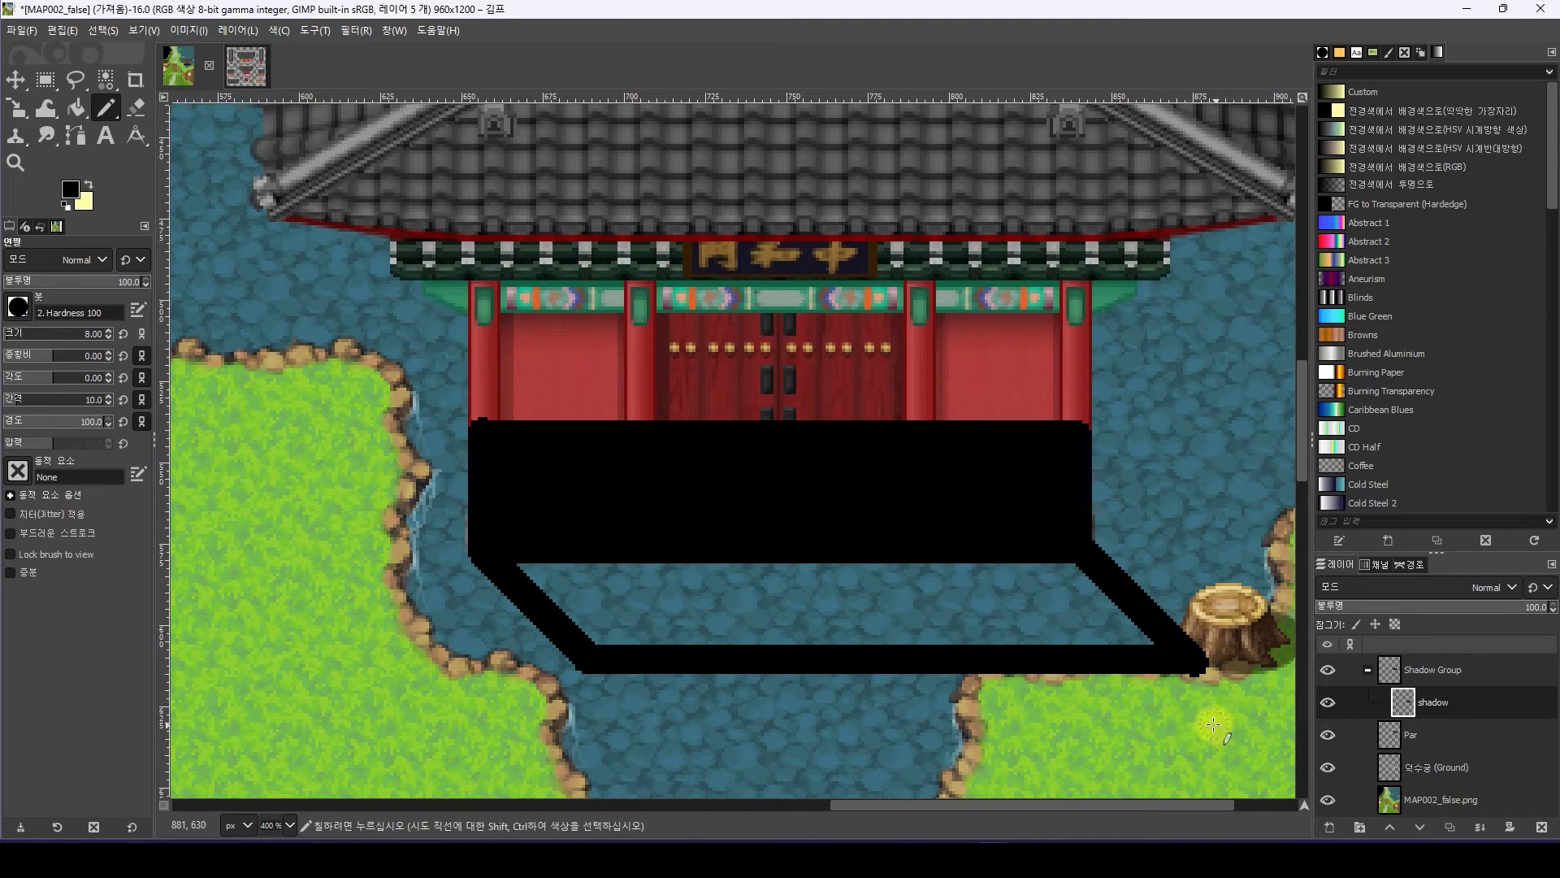
Fill the slanted outline below the gate with black using Bucket Fill
scroll(1227, 732, "up", 4, "ctrl")
scroll(874, 577, "down", 4, "ctrl")
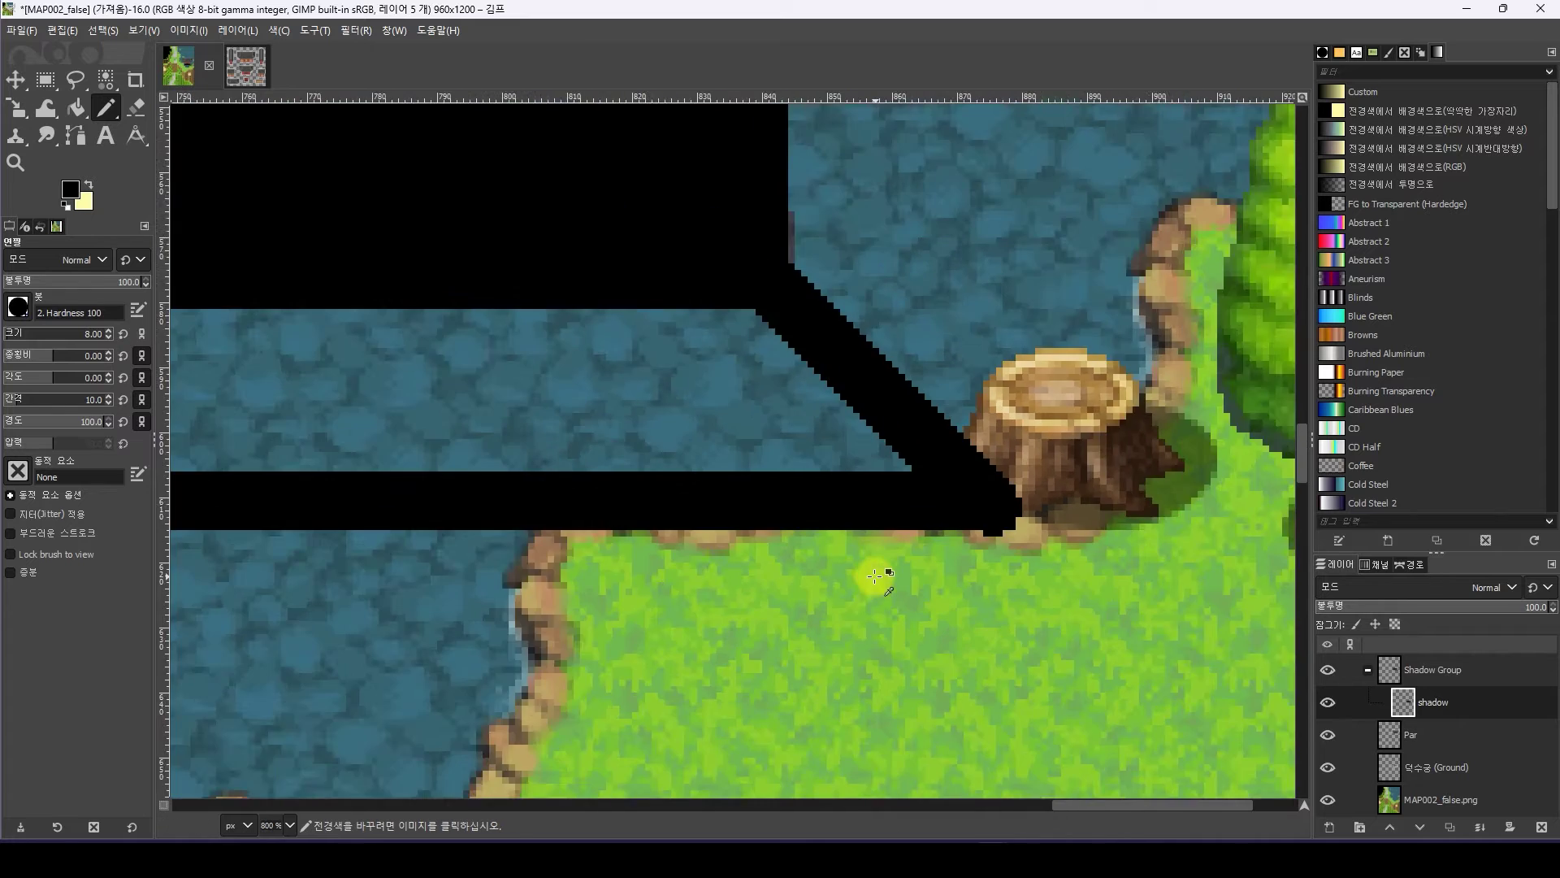
key("g")
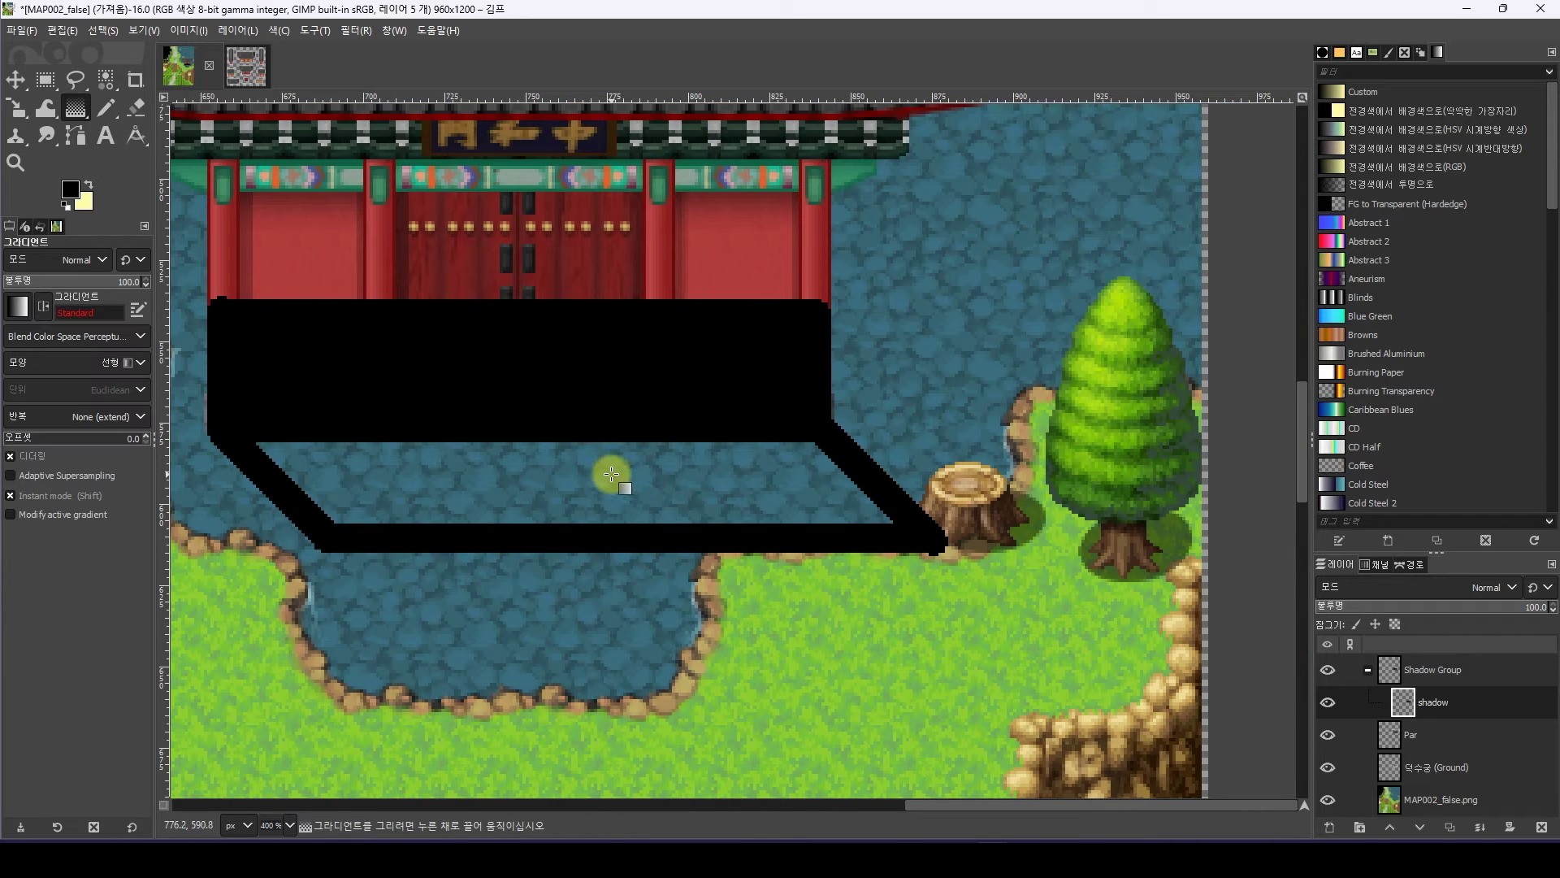
key("shift+b")
left_click(578, 458)
scroll(488, 317, "left", 3)
scroll(488, 317, "up", 2)
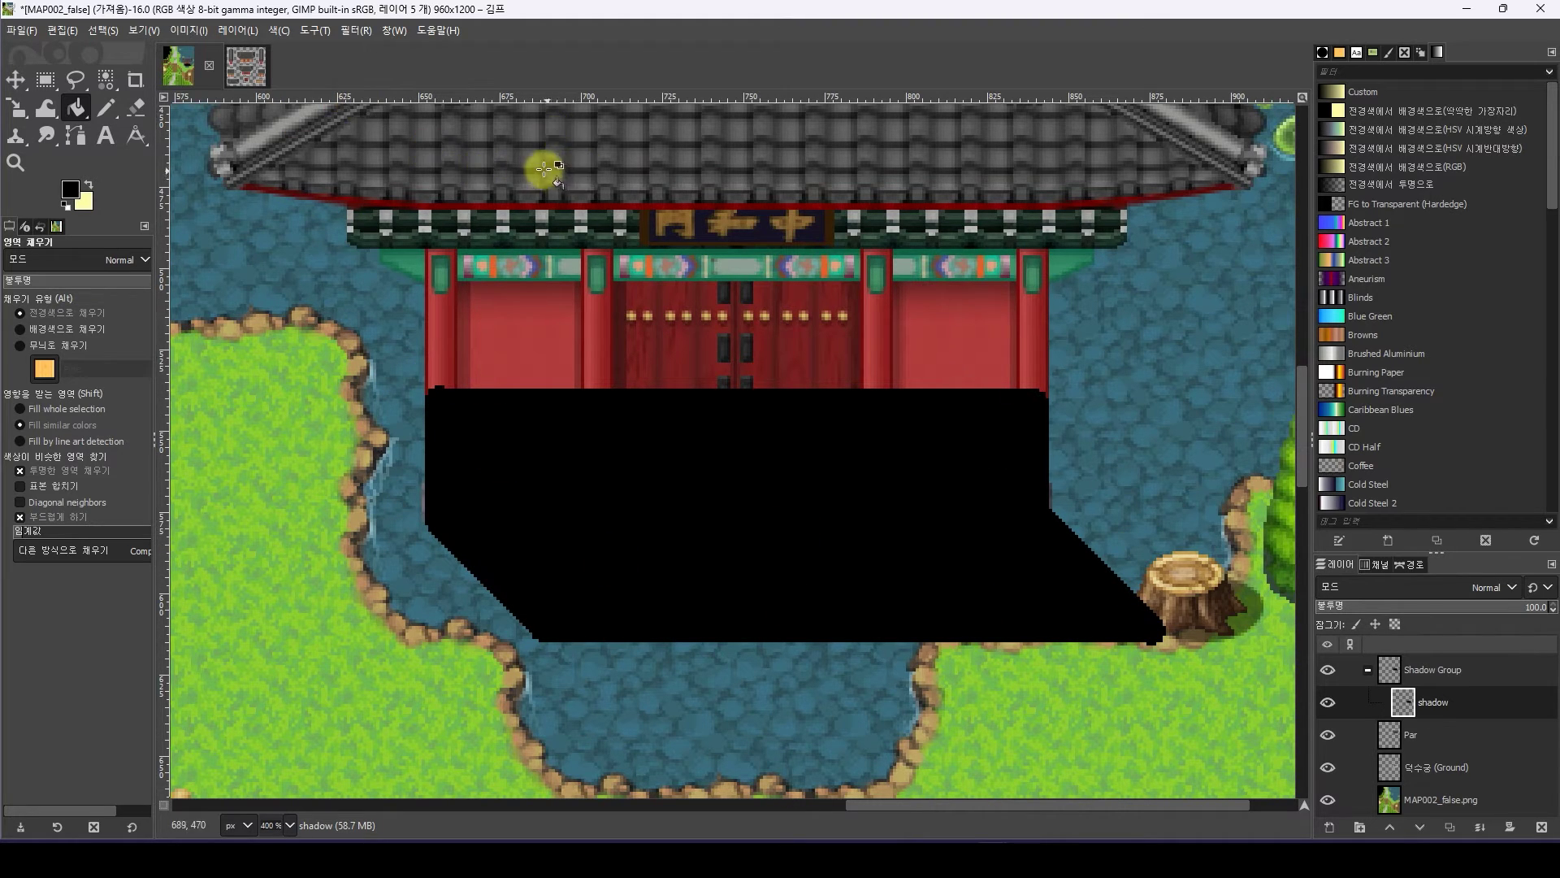
Soften the edges of the black shadow shape with a Gaussian Blur of 1.50 in both X and Y
left_click(356, 31)
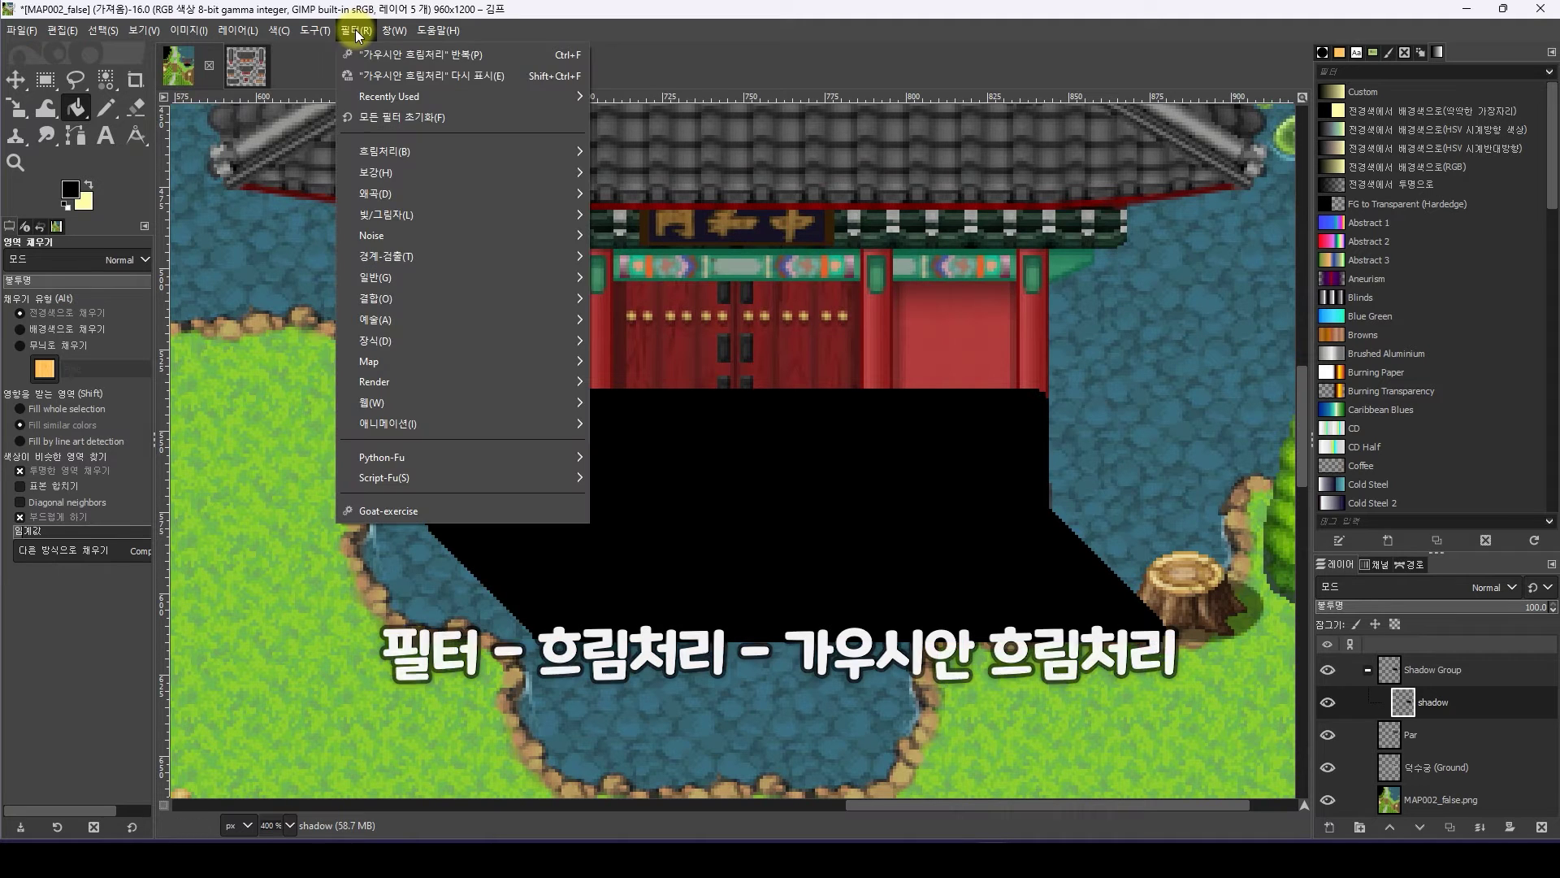
mouse_move(406, 149)
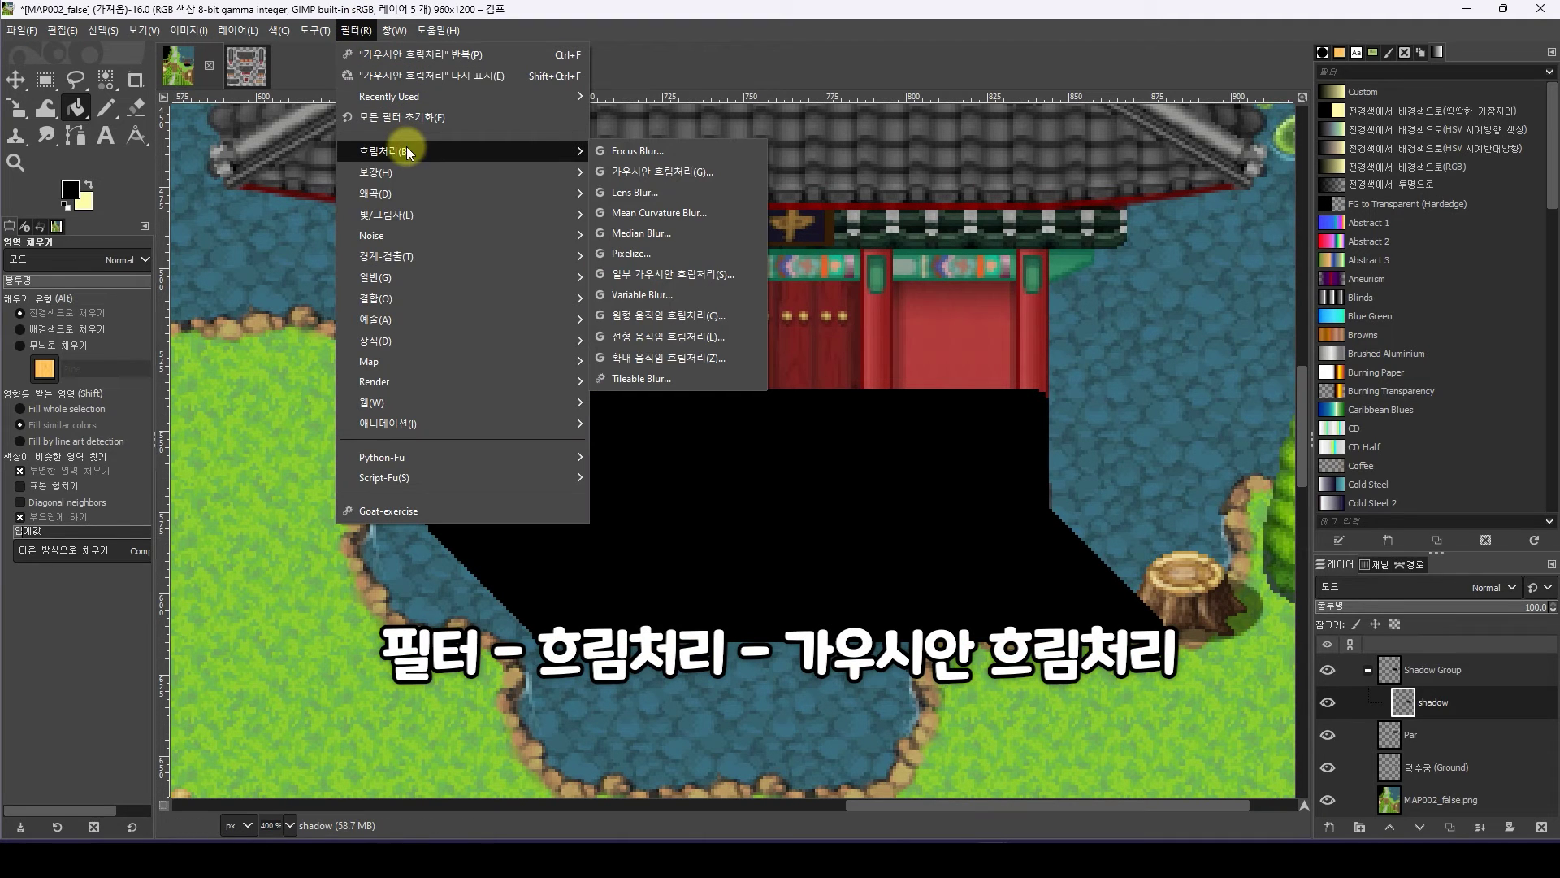
left_click(684, 172)
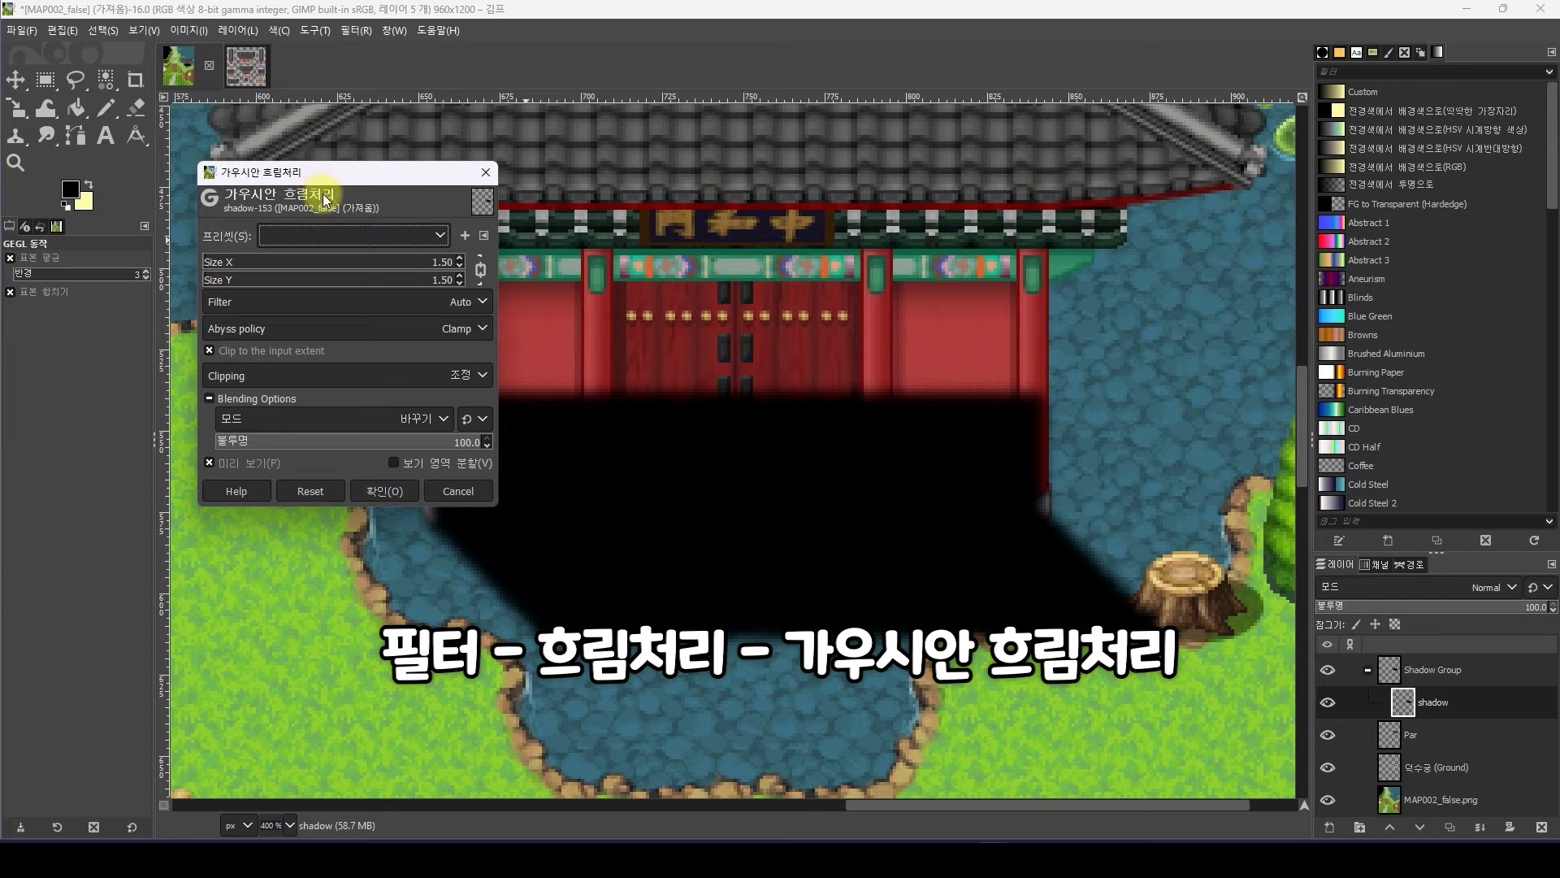
left_click_drag(320, 179, 168, 251)
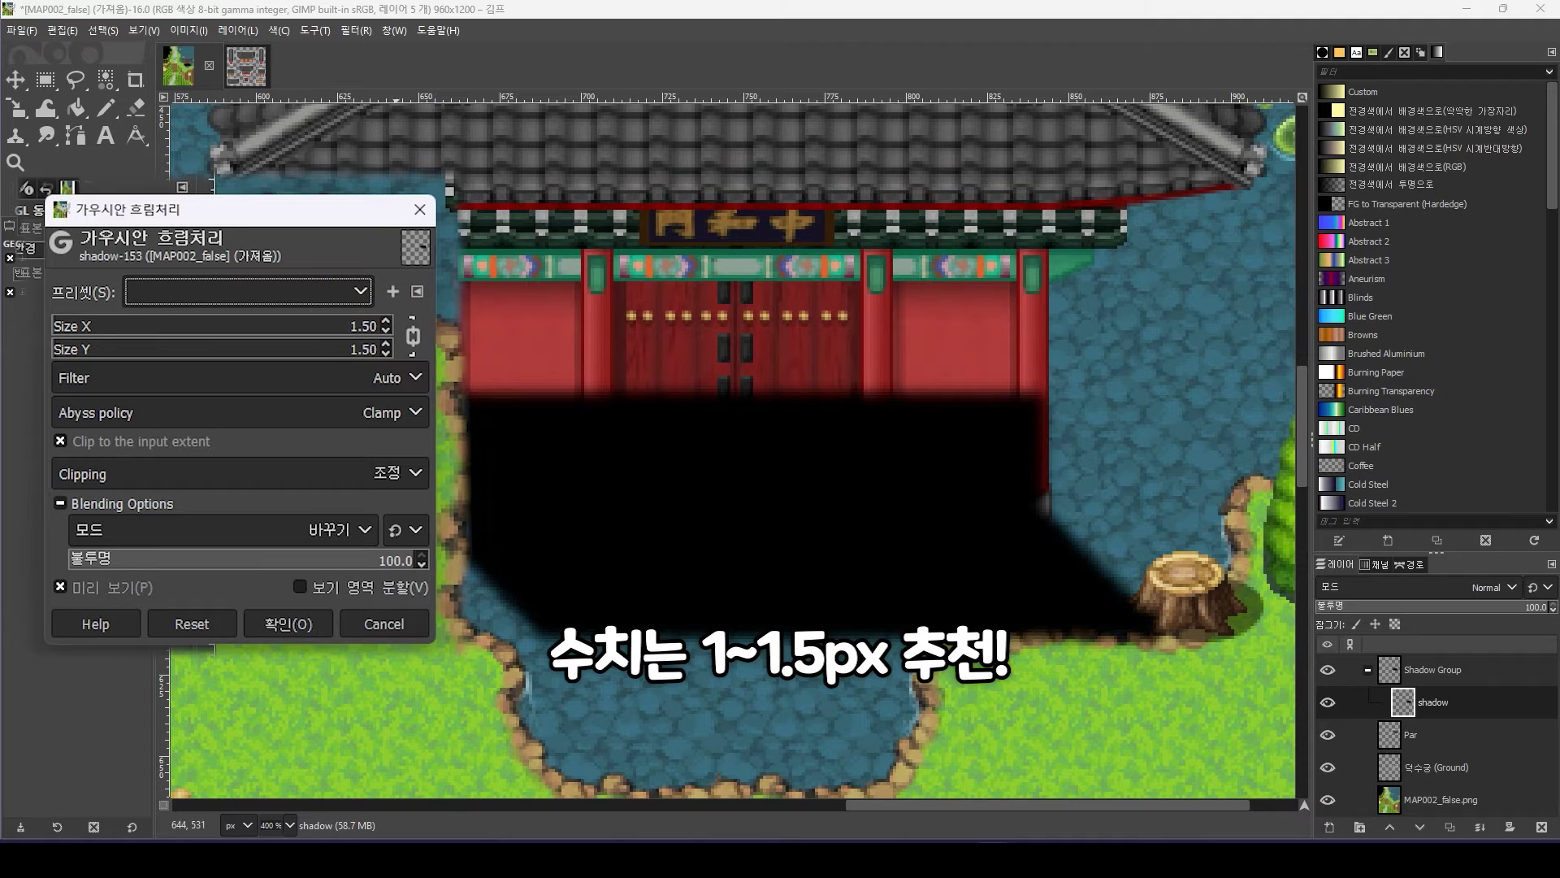
left_click(284, 625)
Add a white (full opacity) layer mask to the shadow layer
key("1")
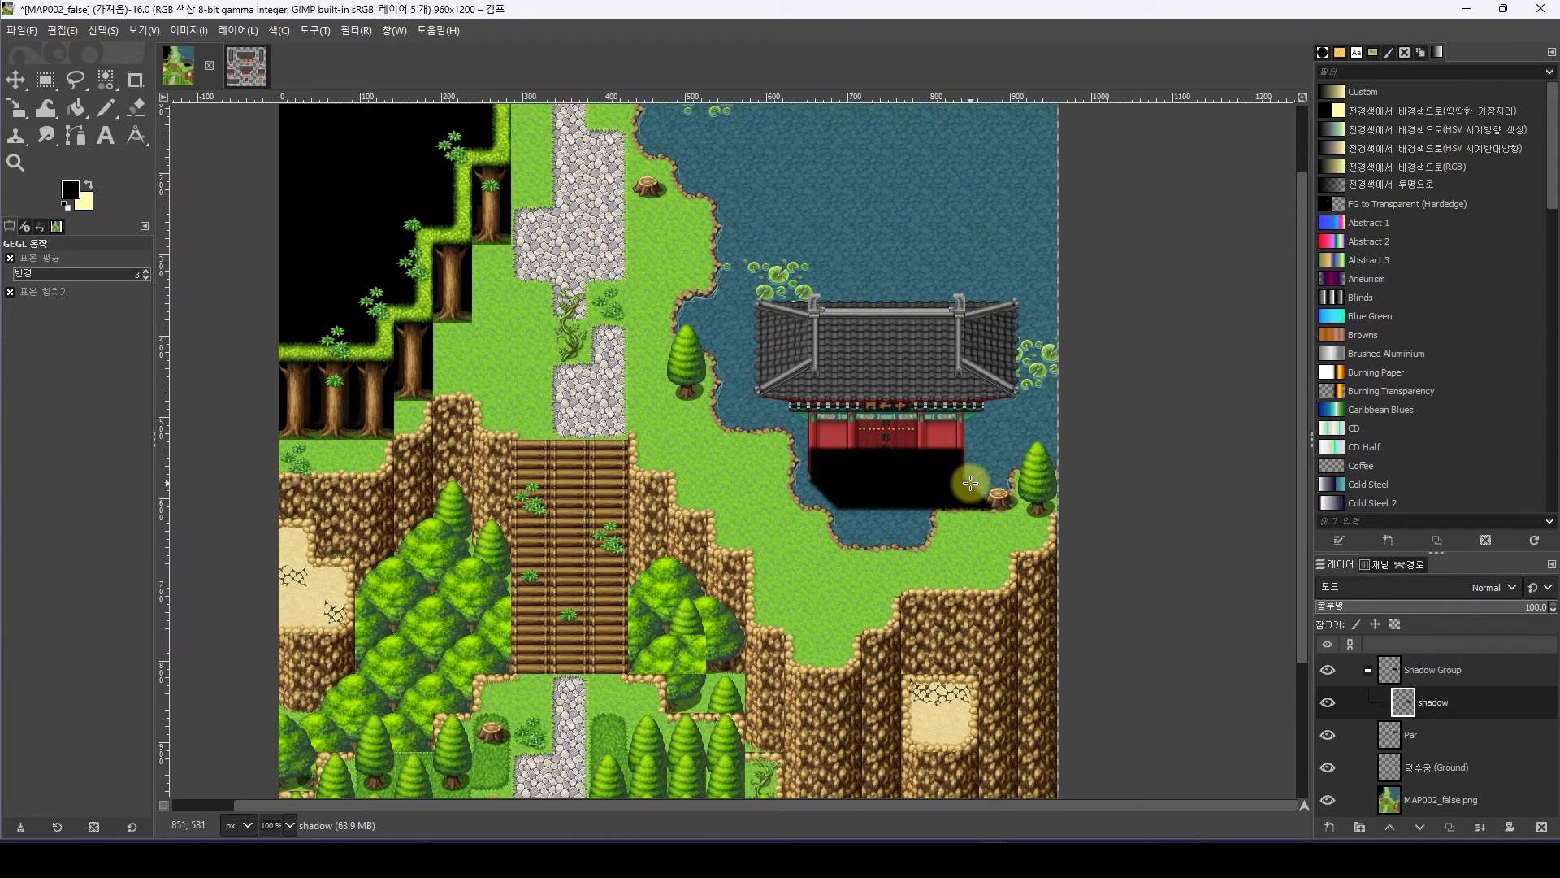
key("2")
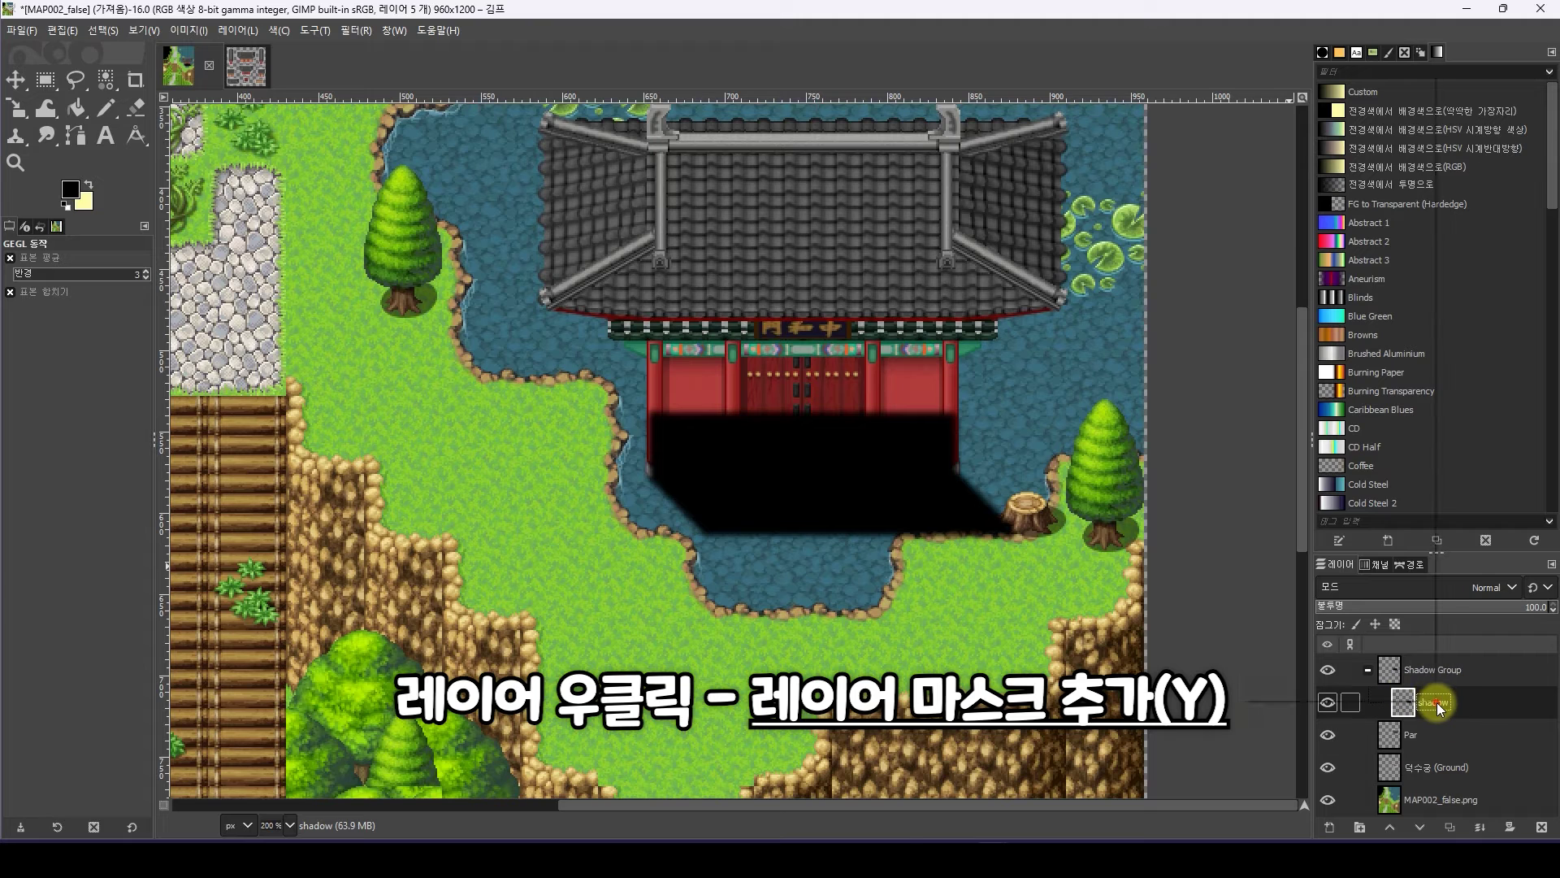
right_click(1437, 707)
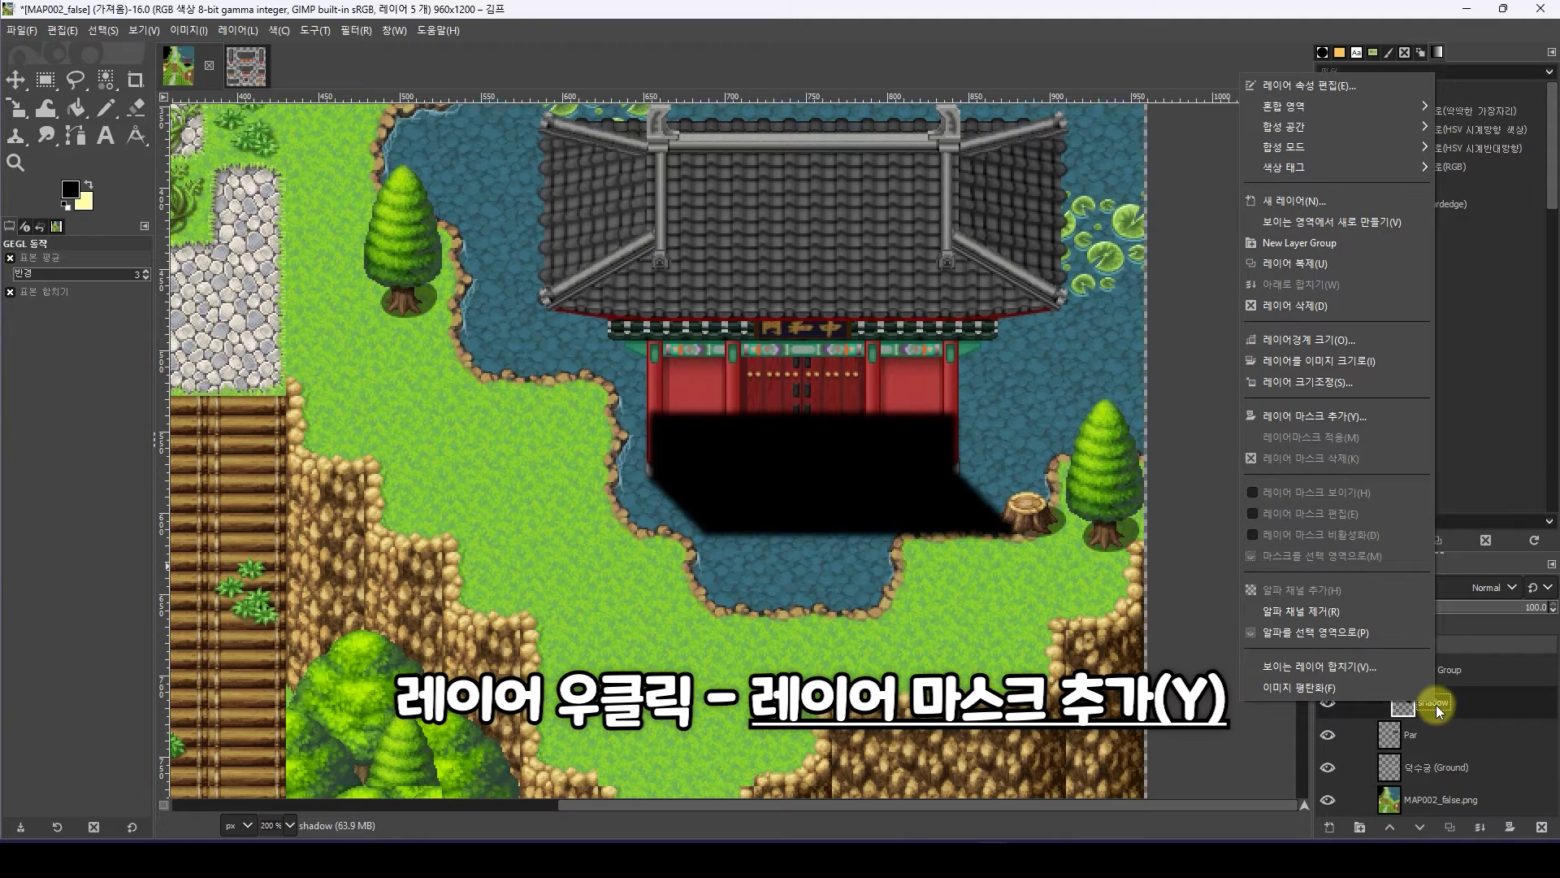
left_click(1376, 417)
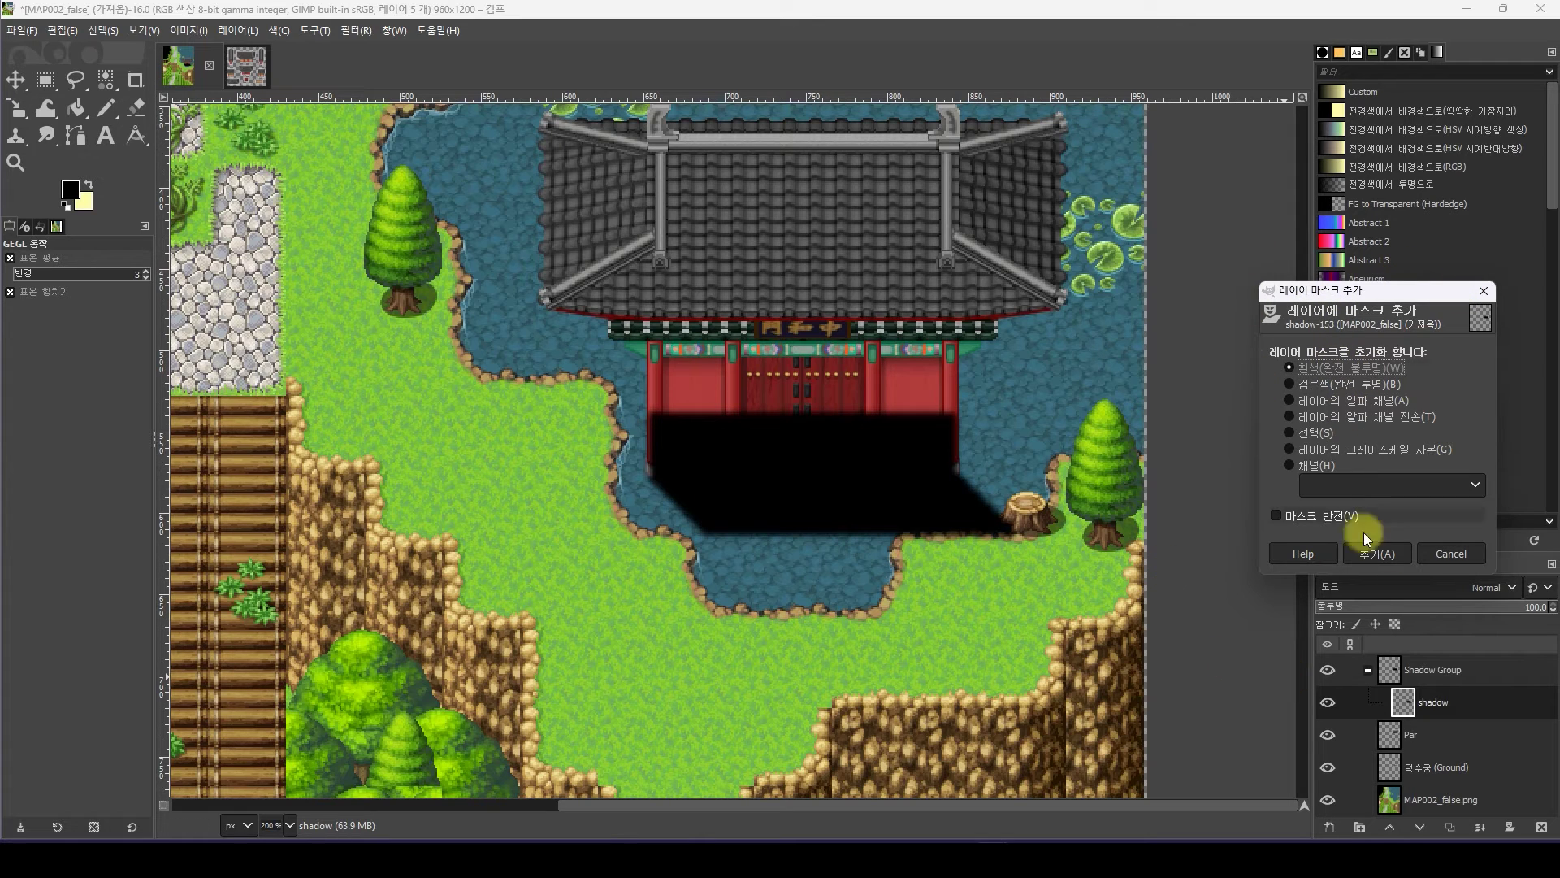
left_click(1386, 554)
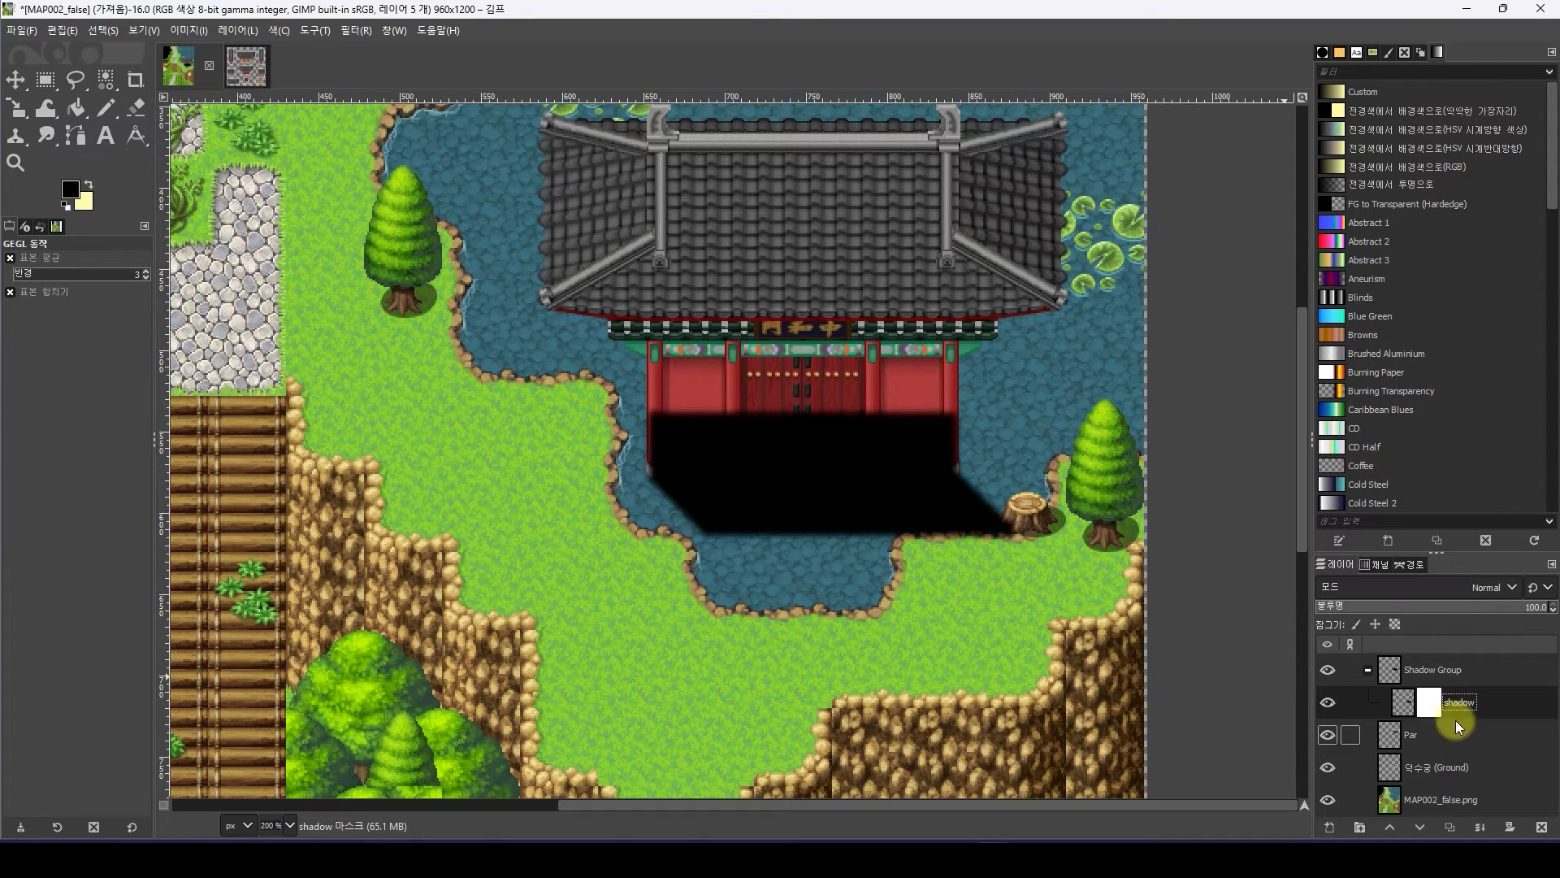
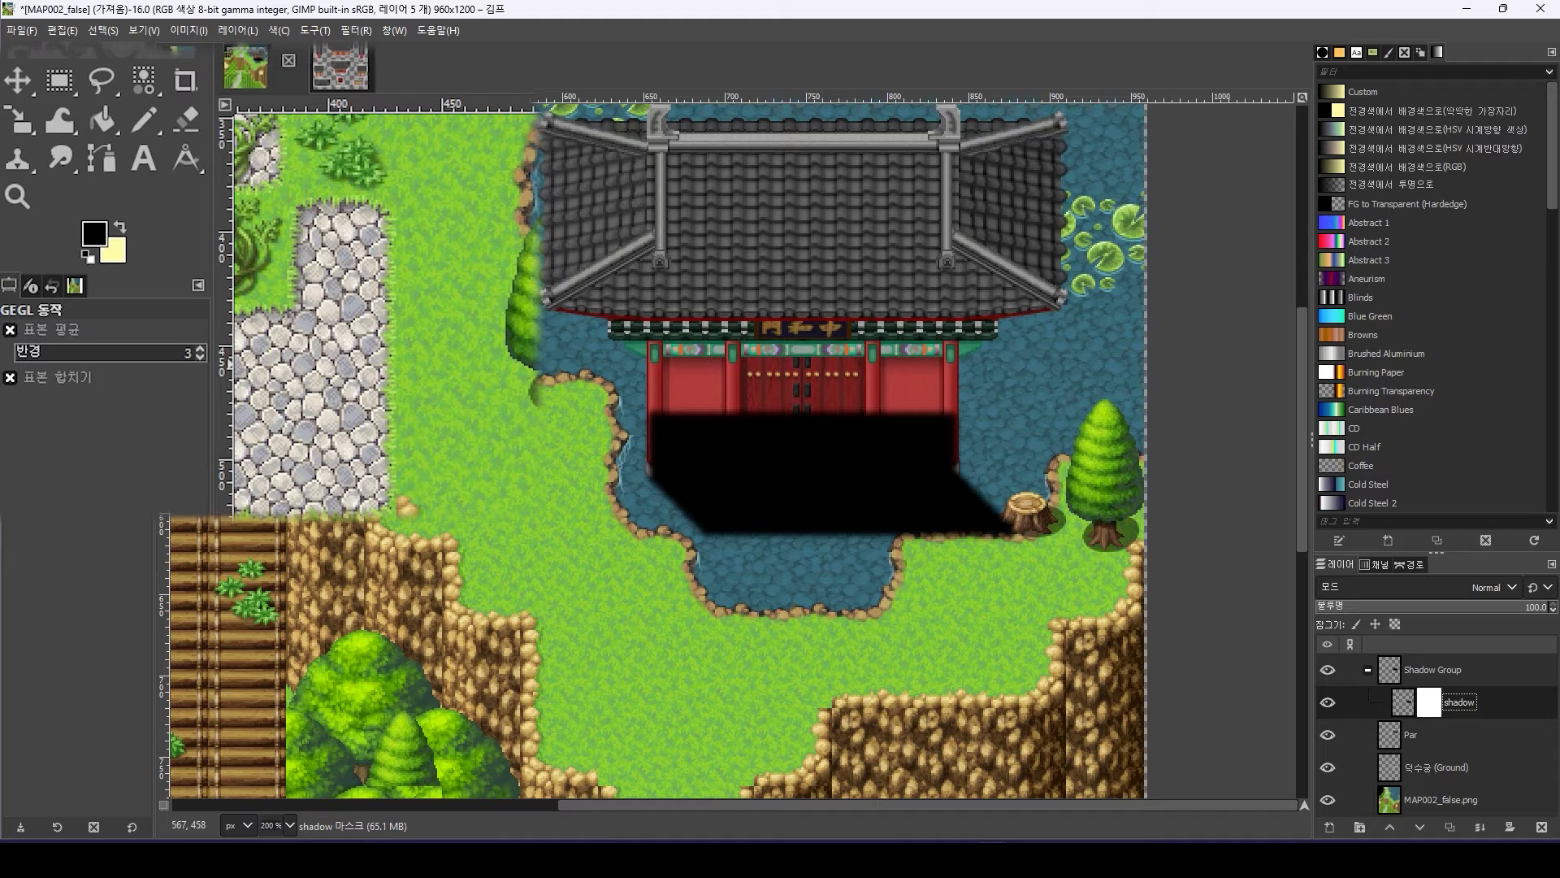
Switch to the Paintbrush tool and choose the soft 2. Hardness 025 brush
left_click(149, 117)
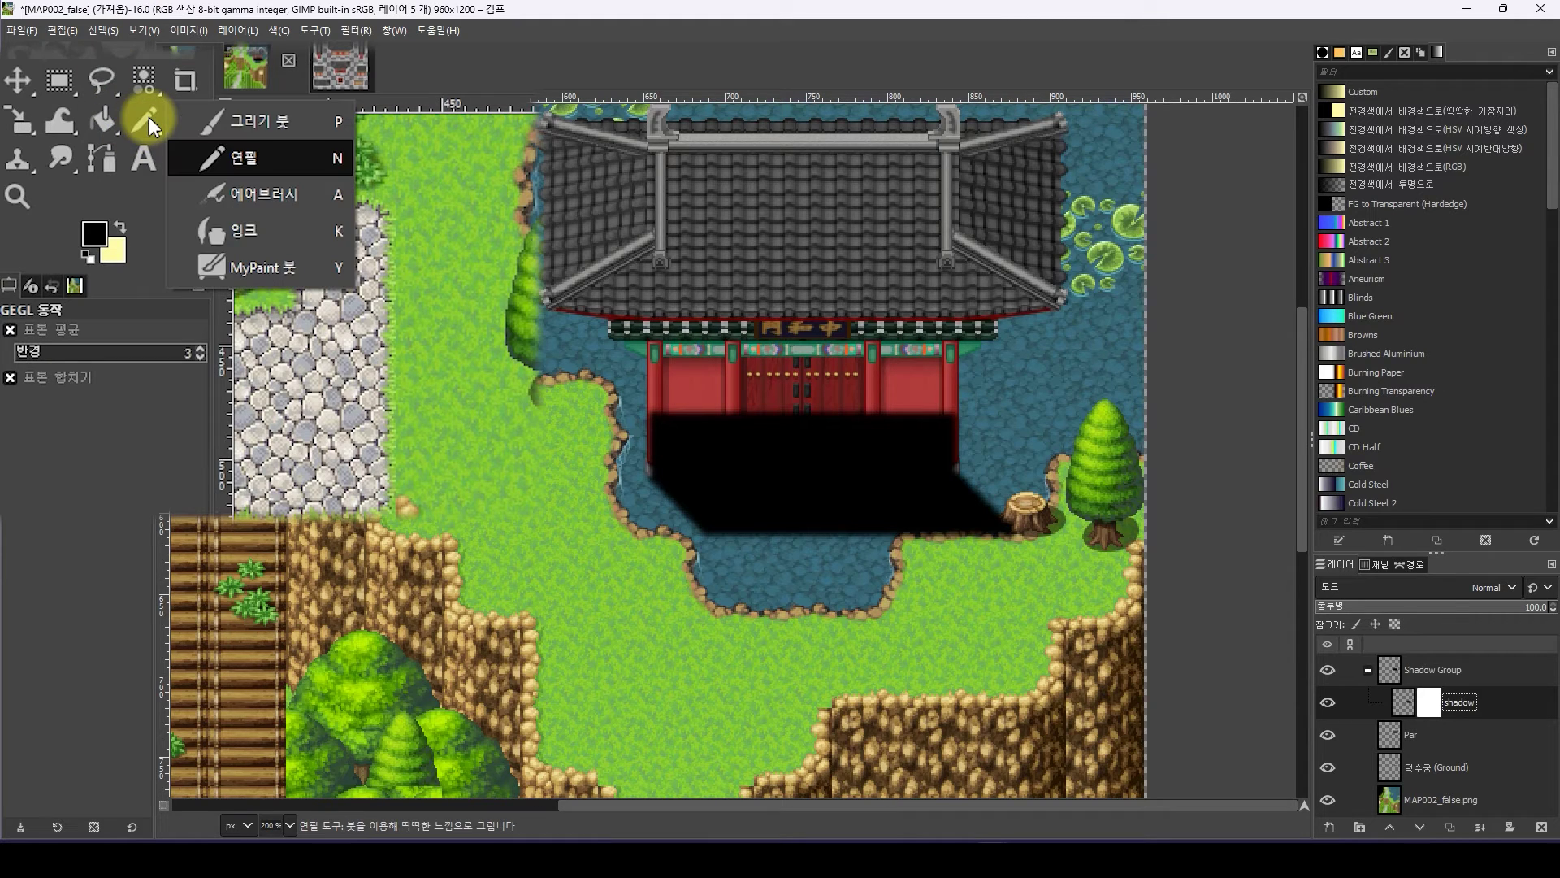
left_click(198, 116)
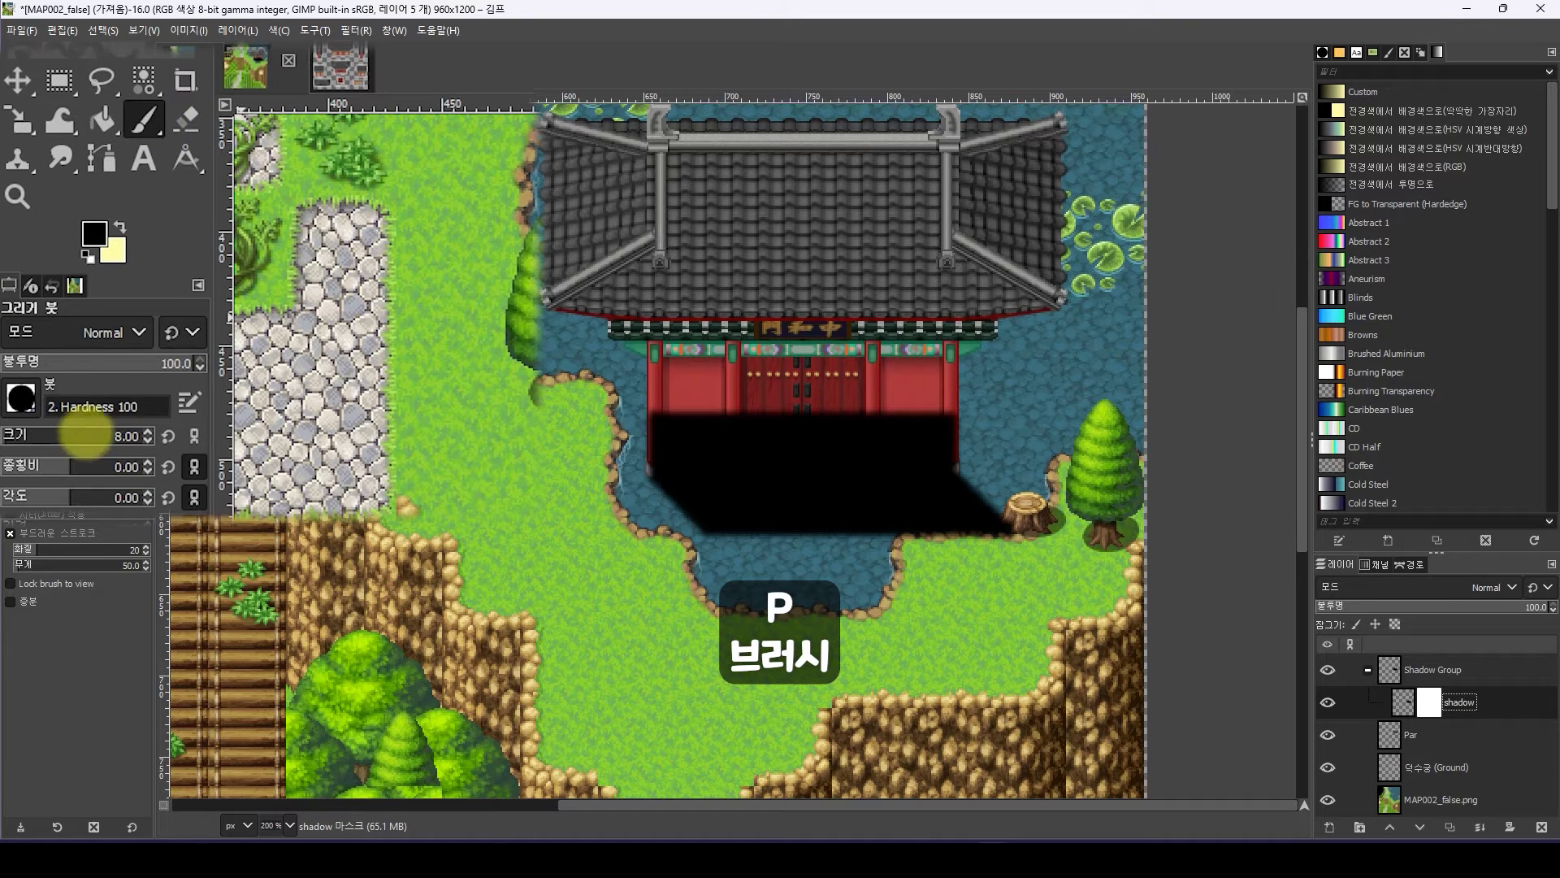
left_click(31, 404)
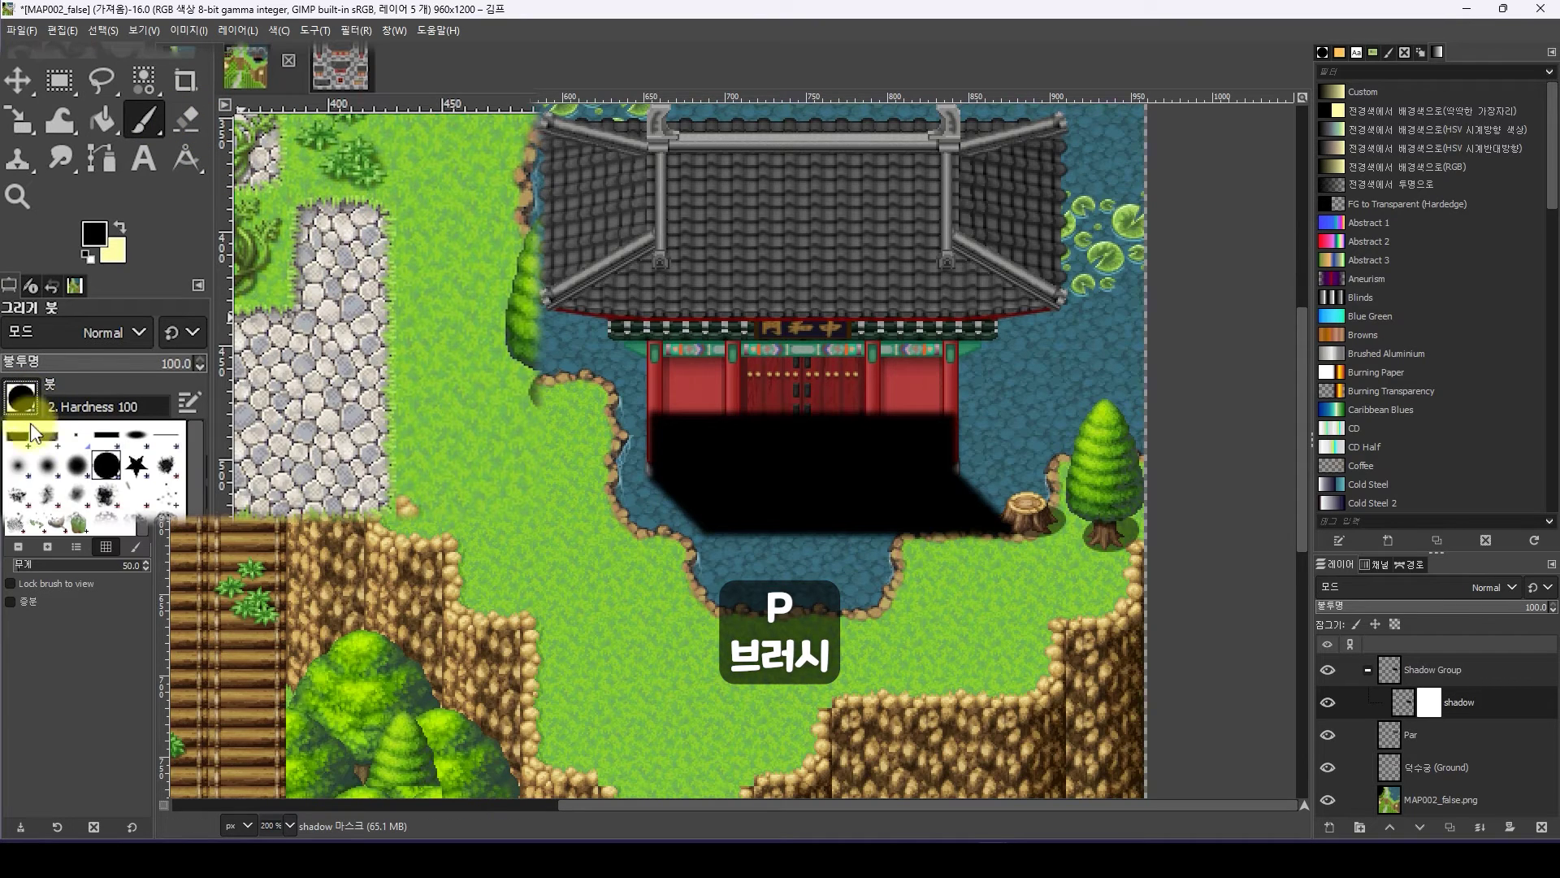
left_click(18, 471)
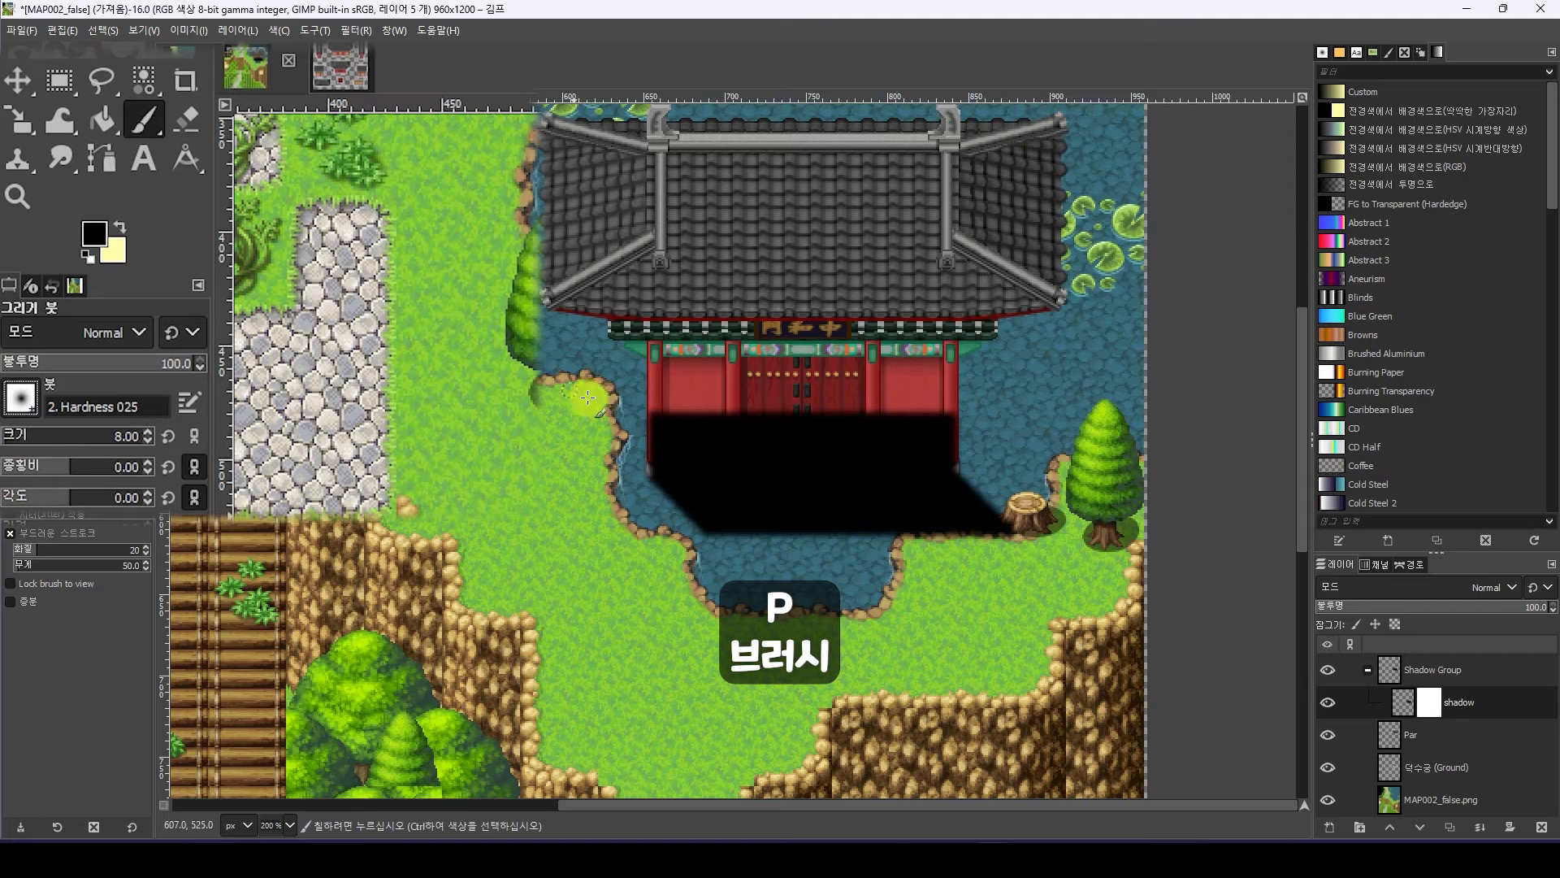
Enlarge the soft brush until its outline is a little over half the width of the gate's front
left_click_drag(10, 443, 27, 442)
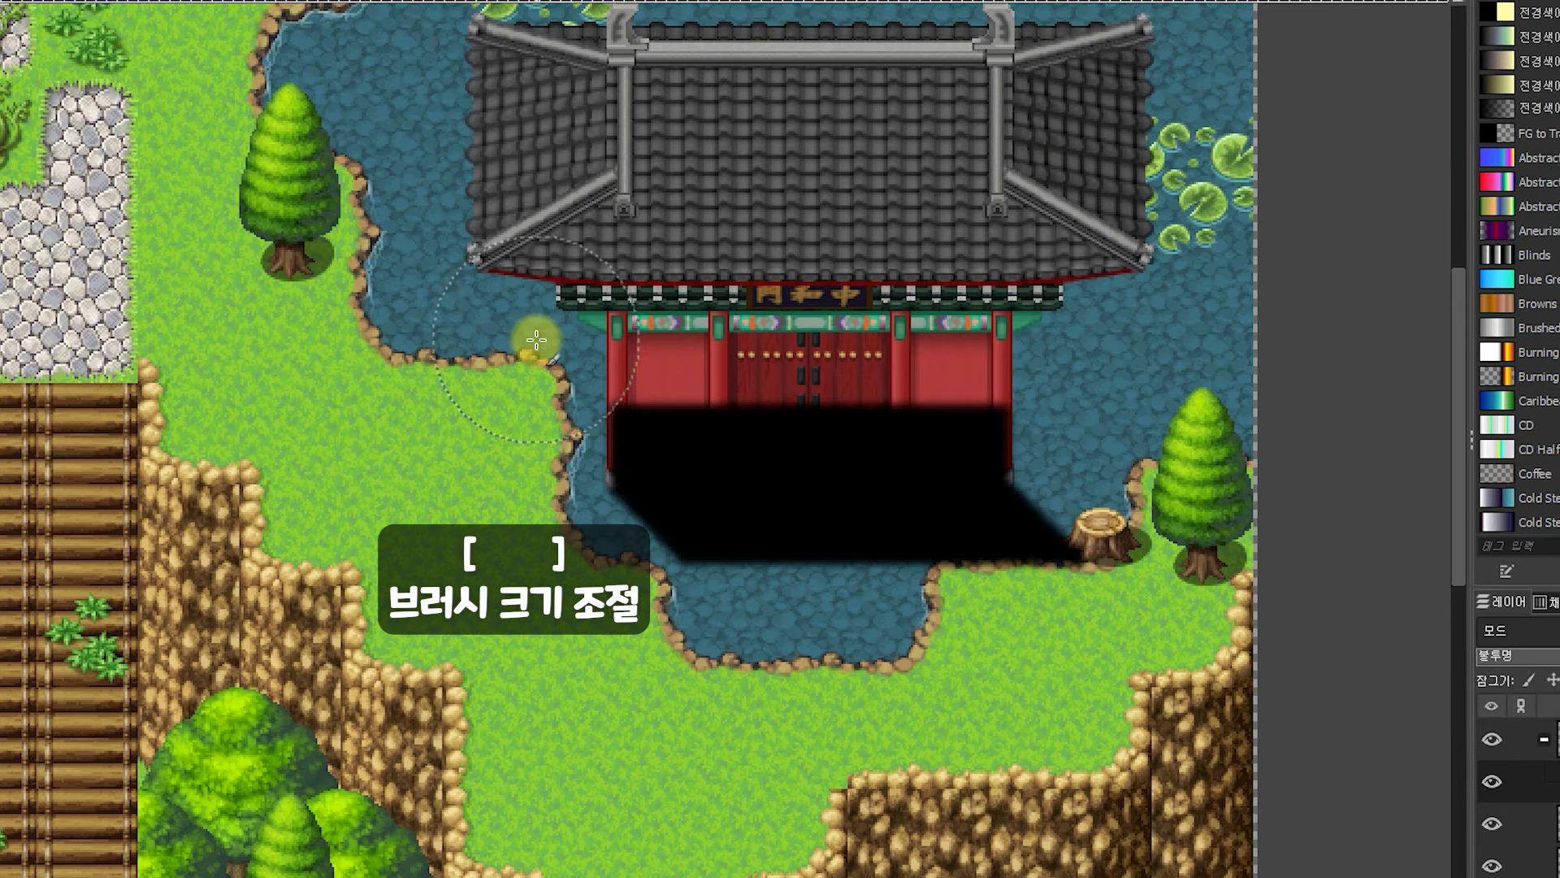
key("bracketright")
key("bracketright")
key("bracketright")
key("bracketright")
key("bracketright")
key("bracketright")
key("bracketright")
key("bracketright")
key("bracketright")
key("bracketright")
key("bracketright")
key("bracketright")
key("bracketright")
key("bracketright")
key("bracketright")
key("bracketright")
key("bracketleft")
key("bracketleft")
key("bracketleft")
key("bracketleft")
key("bracketleft")
key("bracketleft")
key("bracketleft")
key("bracketleft")
key("bracketleft")
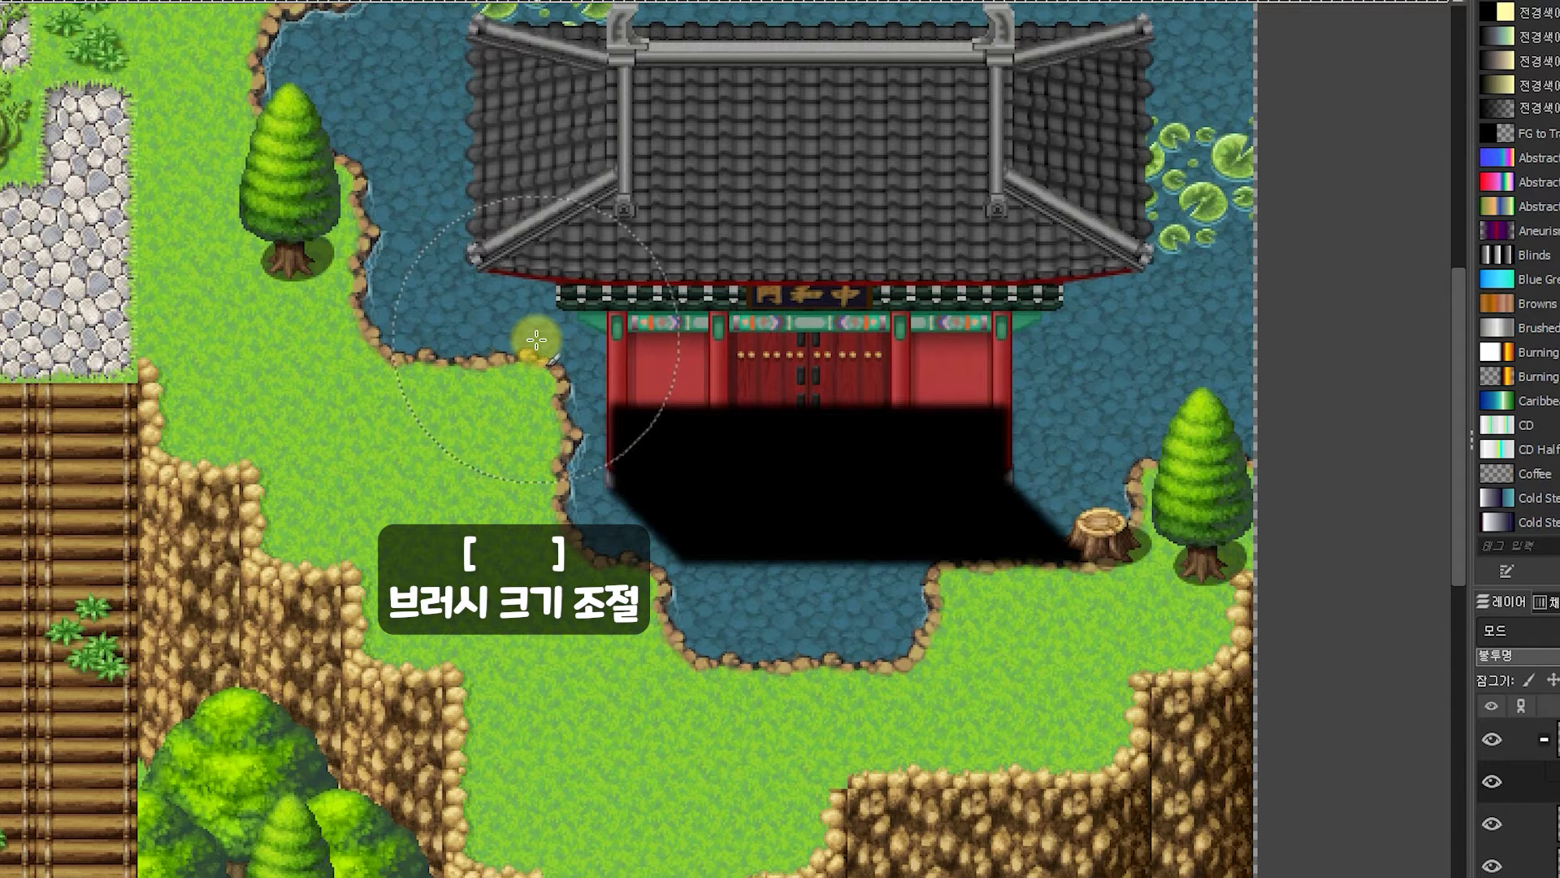
key("bracketleft")
key("bracketleft")
key("bracketleft")
key("bracketleft")
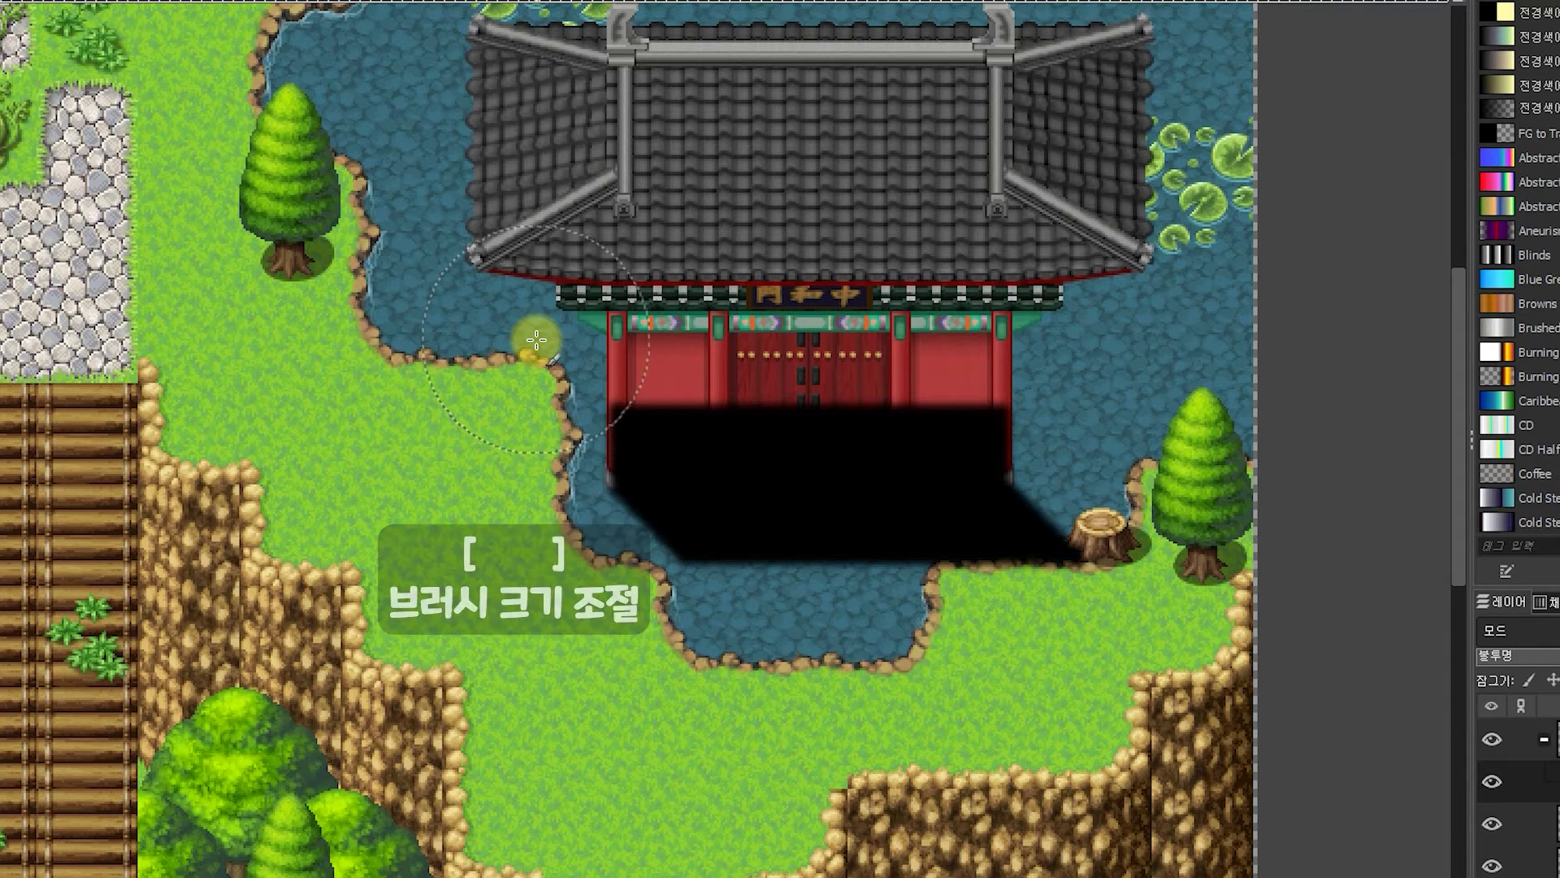
key("bracketright")
key("bracketright")
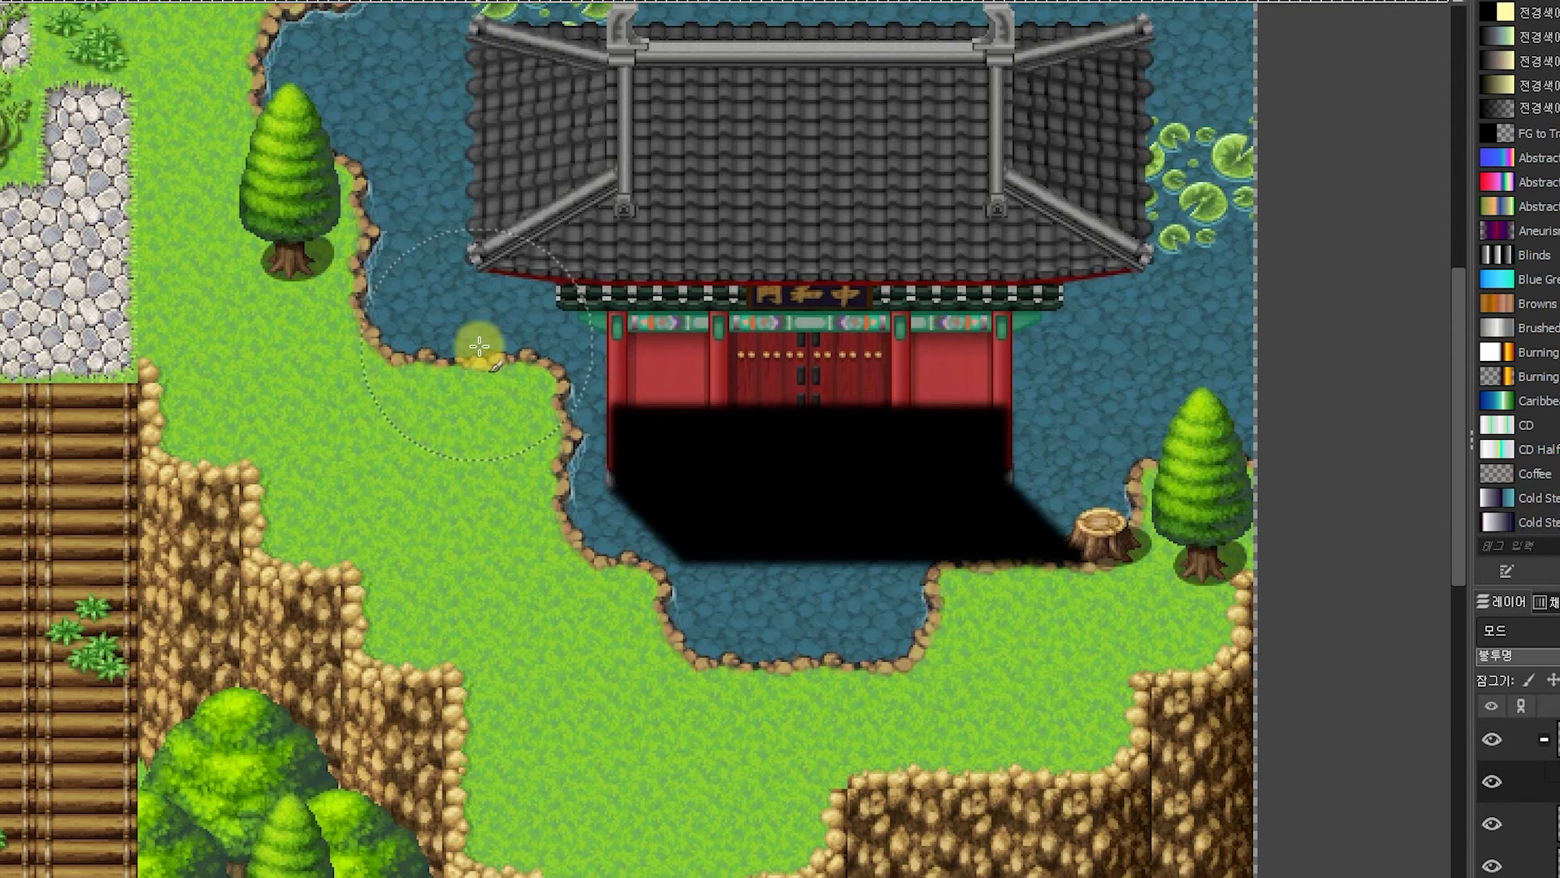
Try painting black on the shadow layer's mask across the gate's front, and cover the stroke again with white
left_click(630, 360)
left_click_drag(631, 360, 1090, 334)
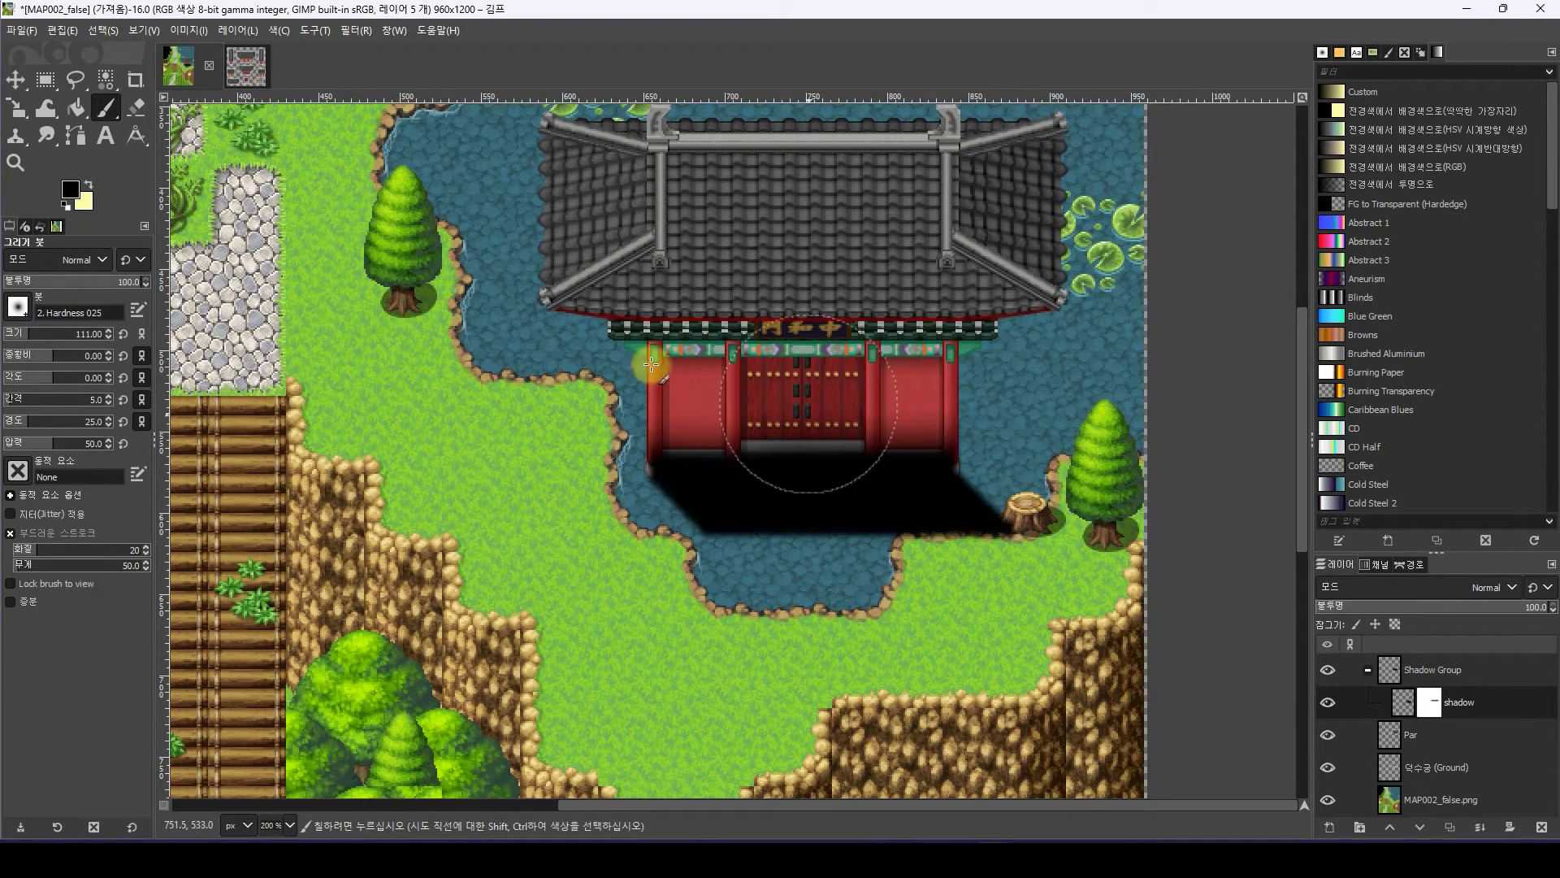
left_click(73, 187)
left_click_drag(244, 186, 166, 139)
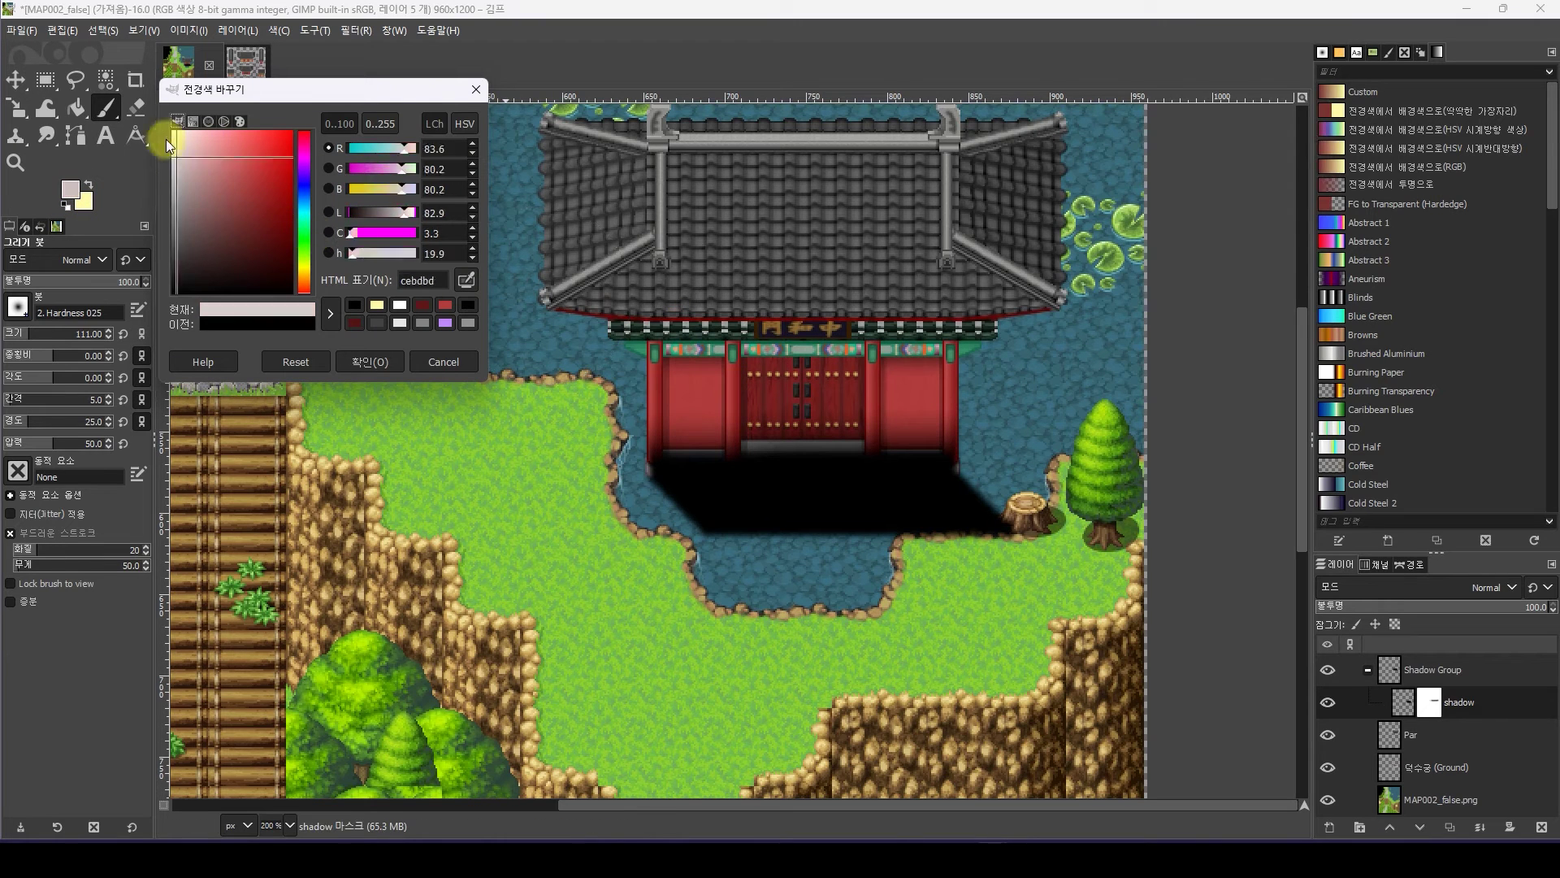
left_click(370, 361)
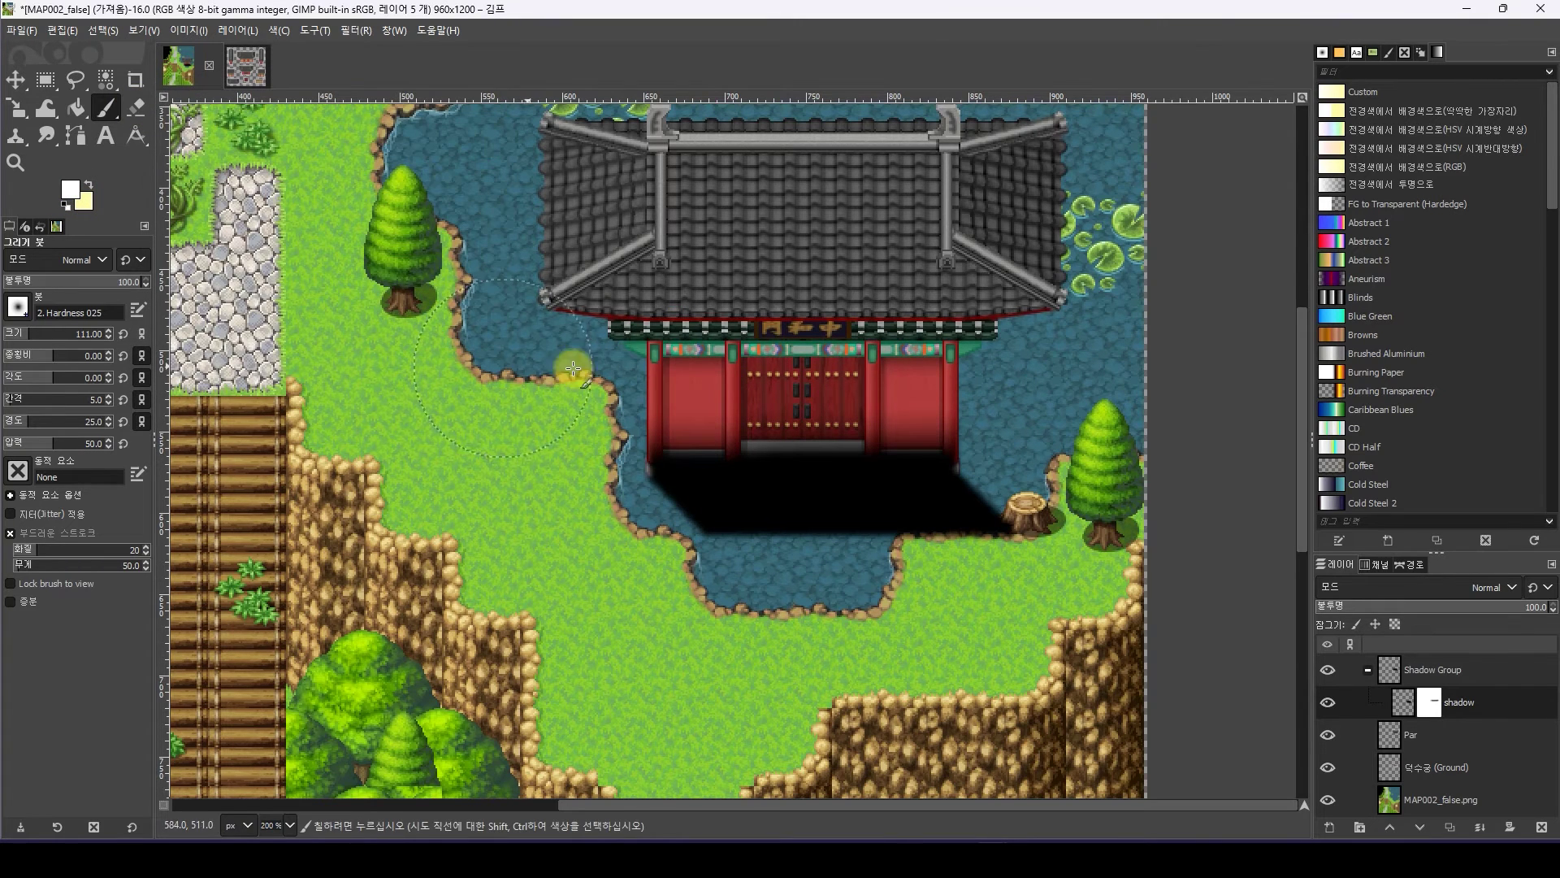
mouse_move(574, 368)
left_mouse_down()
mouse_move(1080, 381)
mouse_move(509, 398)
left_mouse_up()
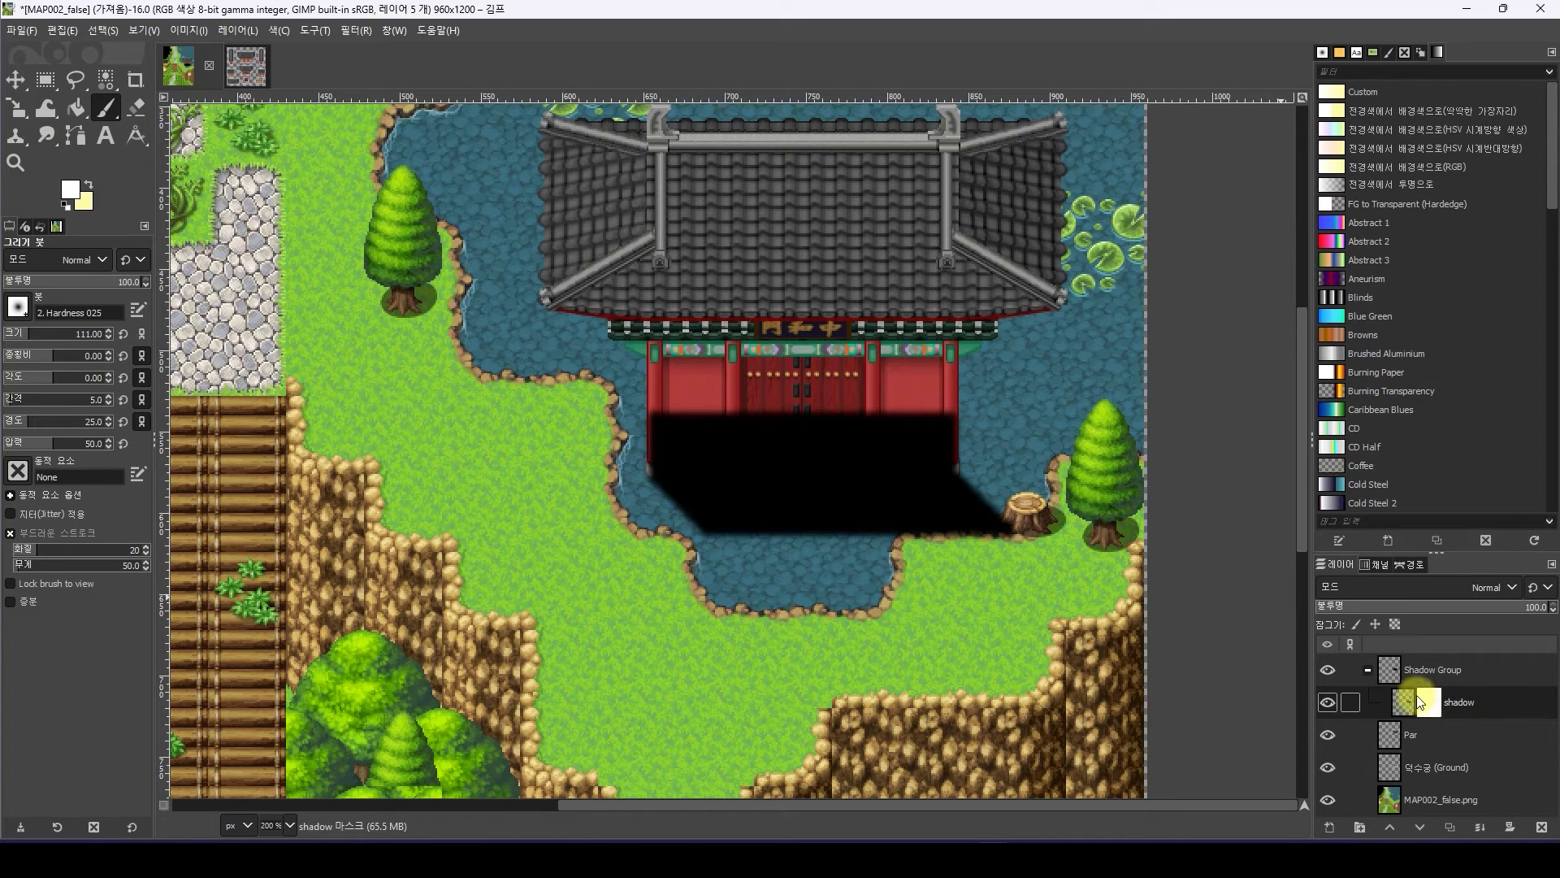
Set the foreground colour to black, paint one test stroke on the mask across the gate's front, and undo it
left_click(74, 192)
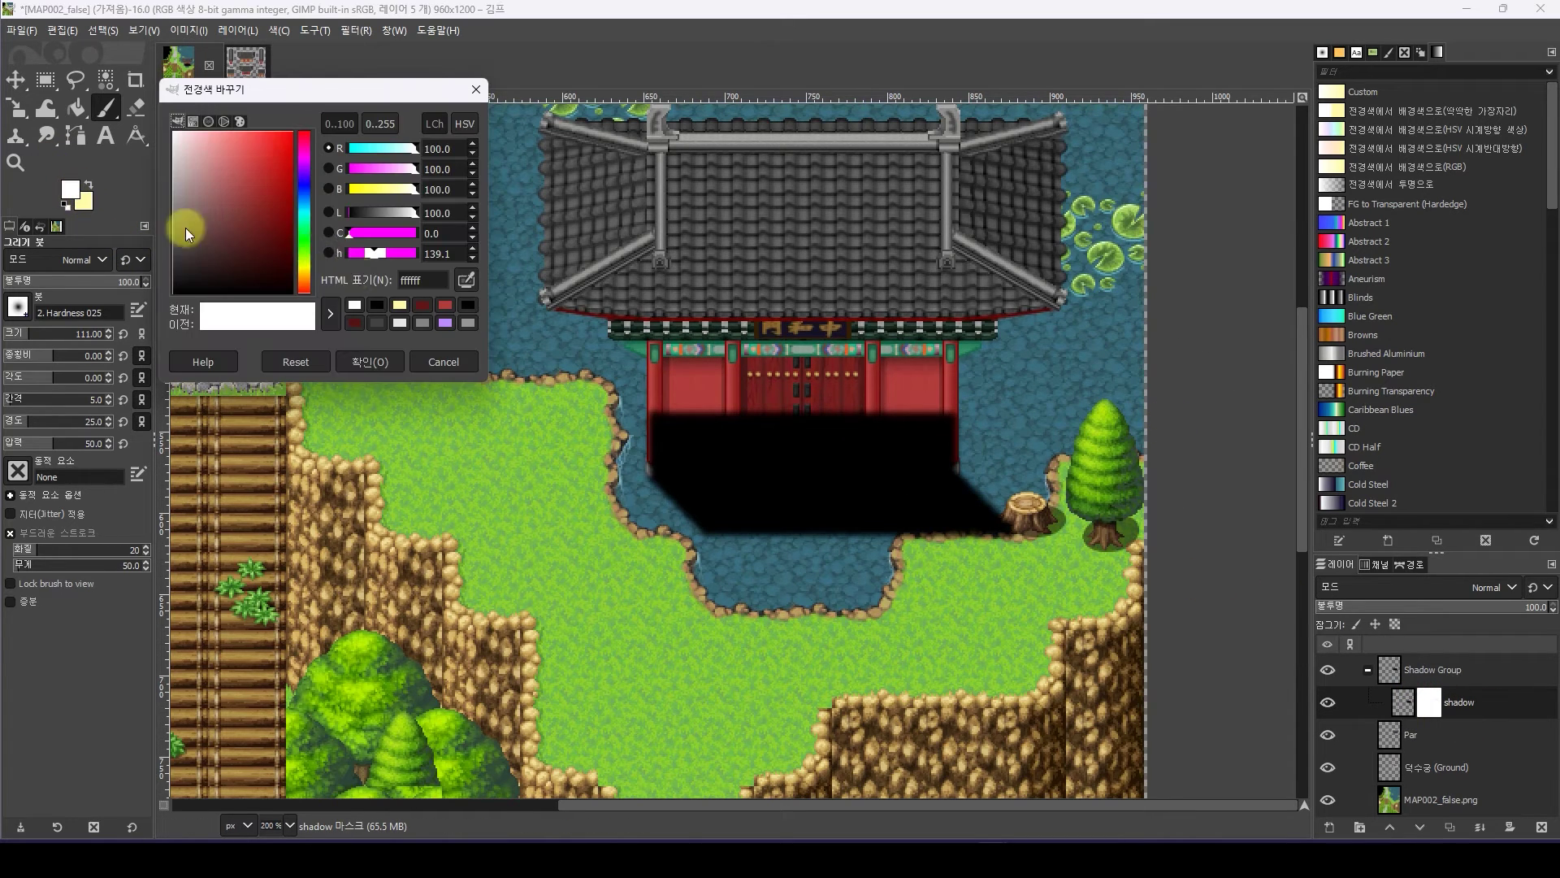
left_click_drag(236, 241, 167, 299)
left_click(371, 361)
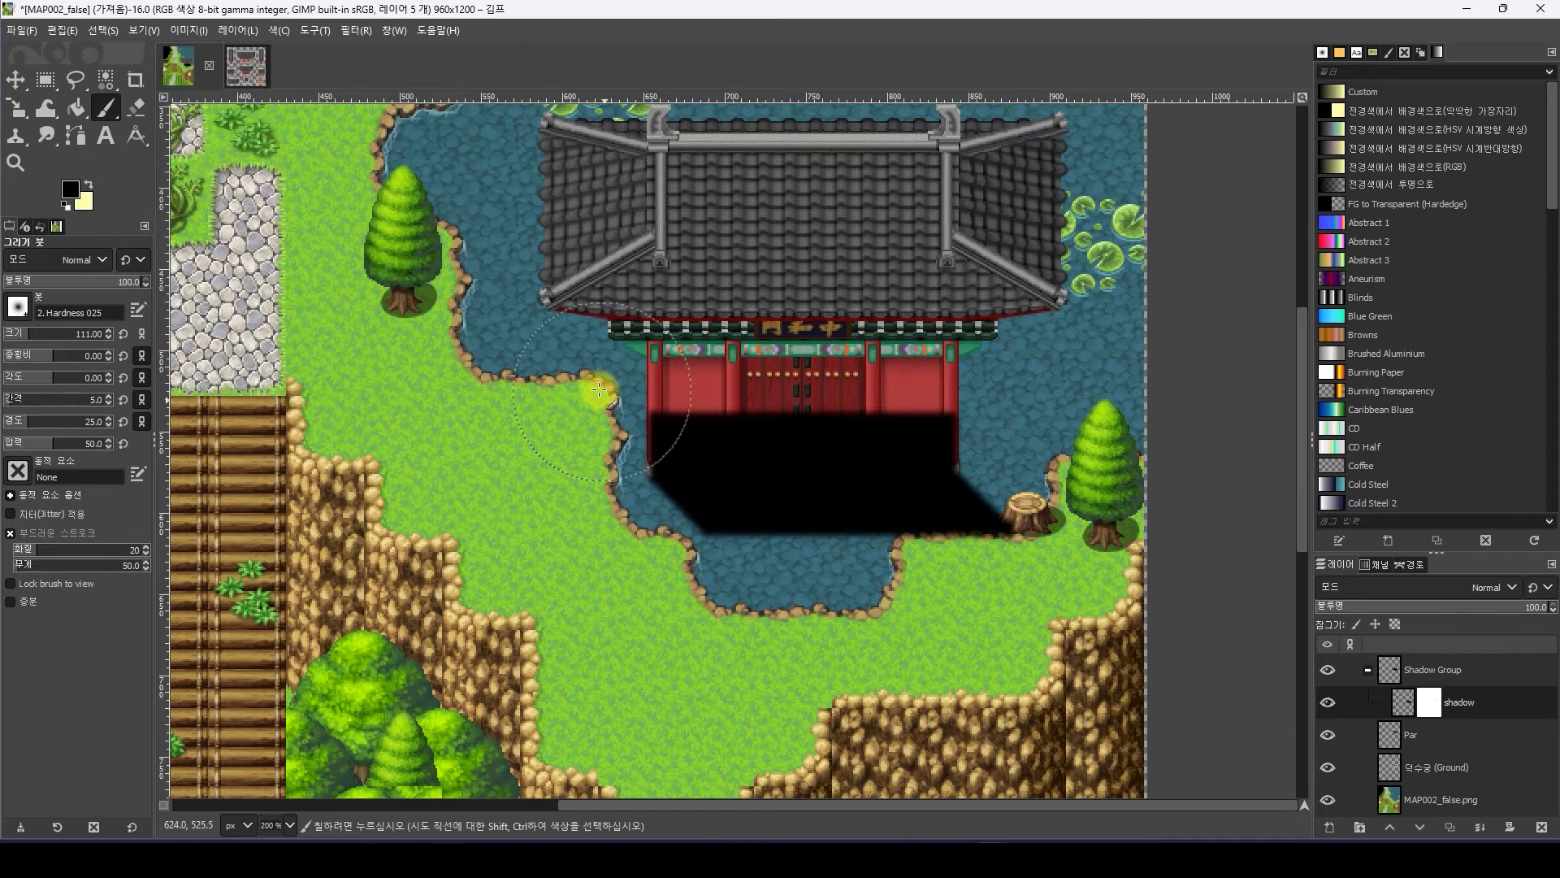
mouse_move(557, 372)
left_mouse_down()
mouse_move(836, 359)
mouse_move(1070, 378)
left_mouse_up()
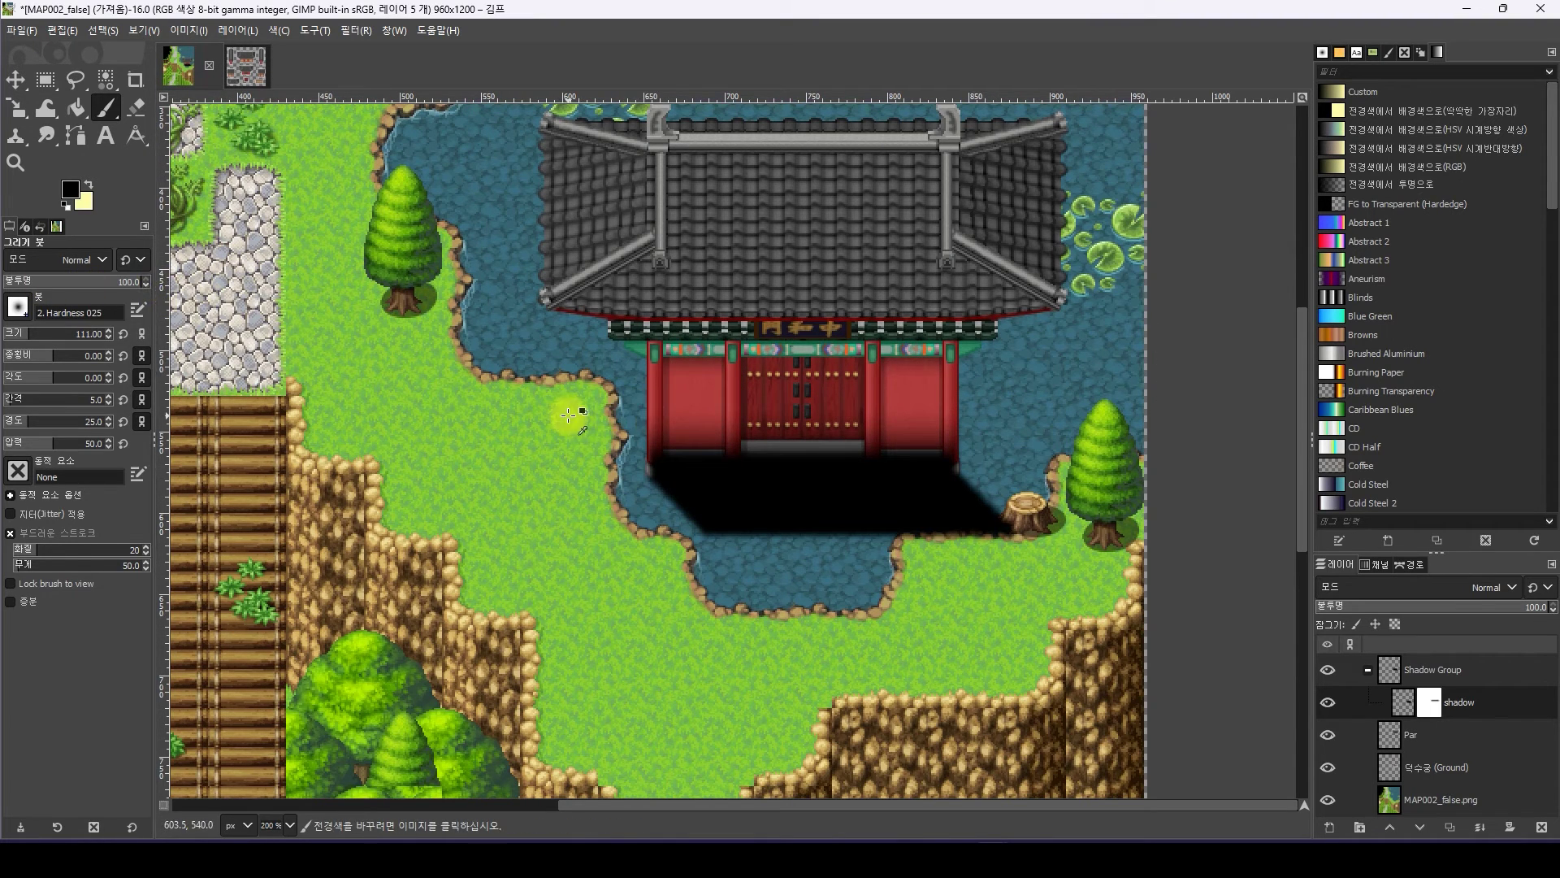
key("ctrl+z")
Set the foreground colour to mid grey 7c7c7c and paint the mask across the gate's front to fade the shadow there
left_click(71, 188)
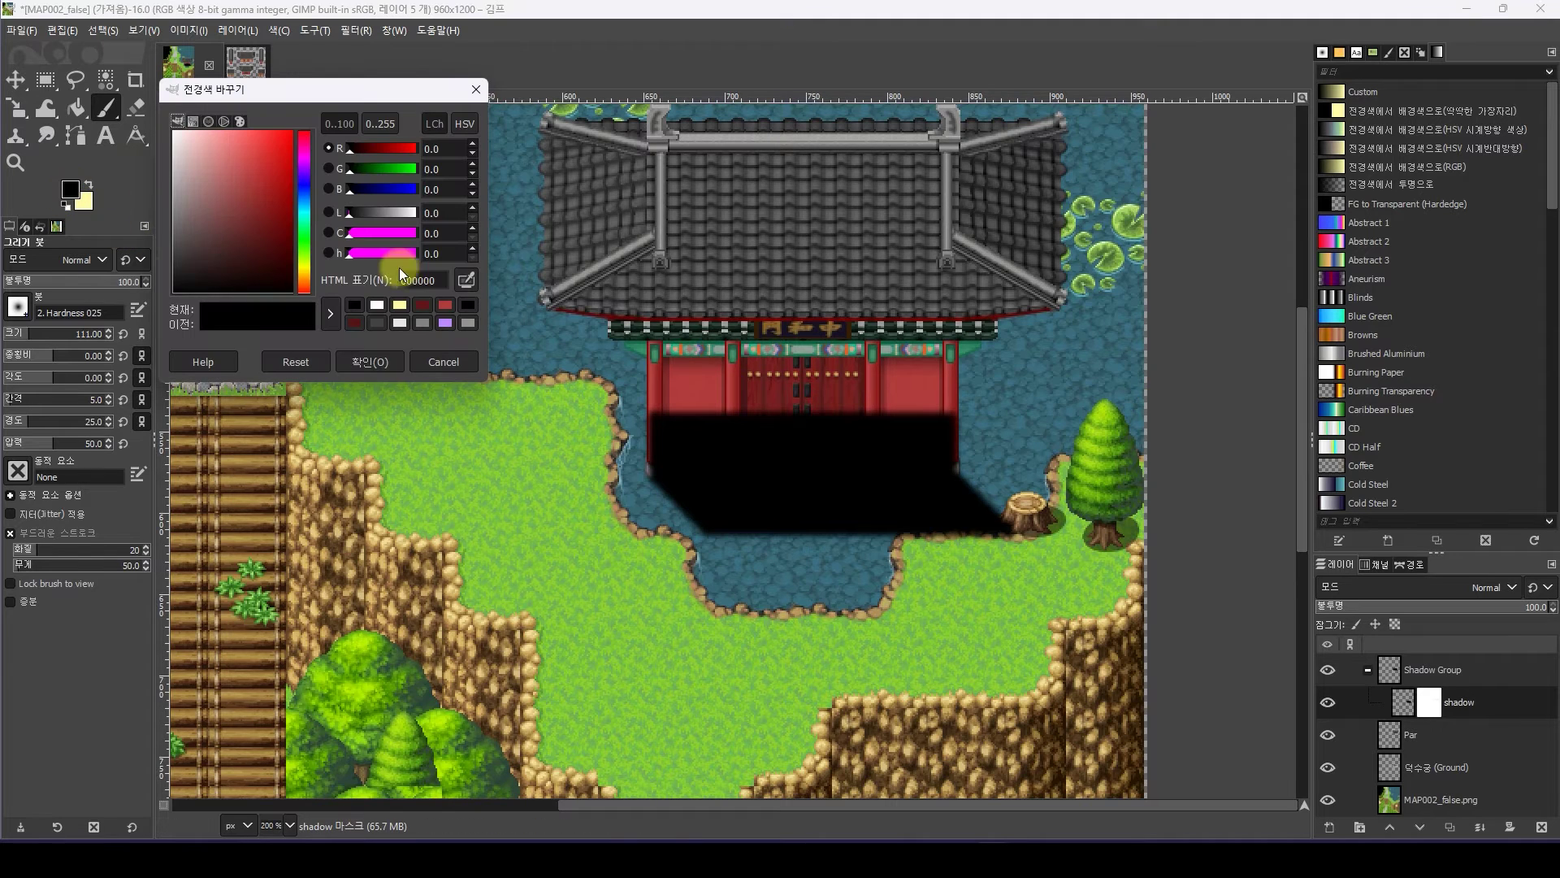
left_click_drag(236, 286, 124, 213)
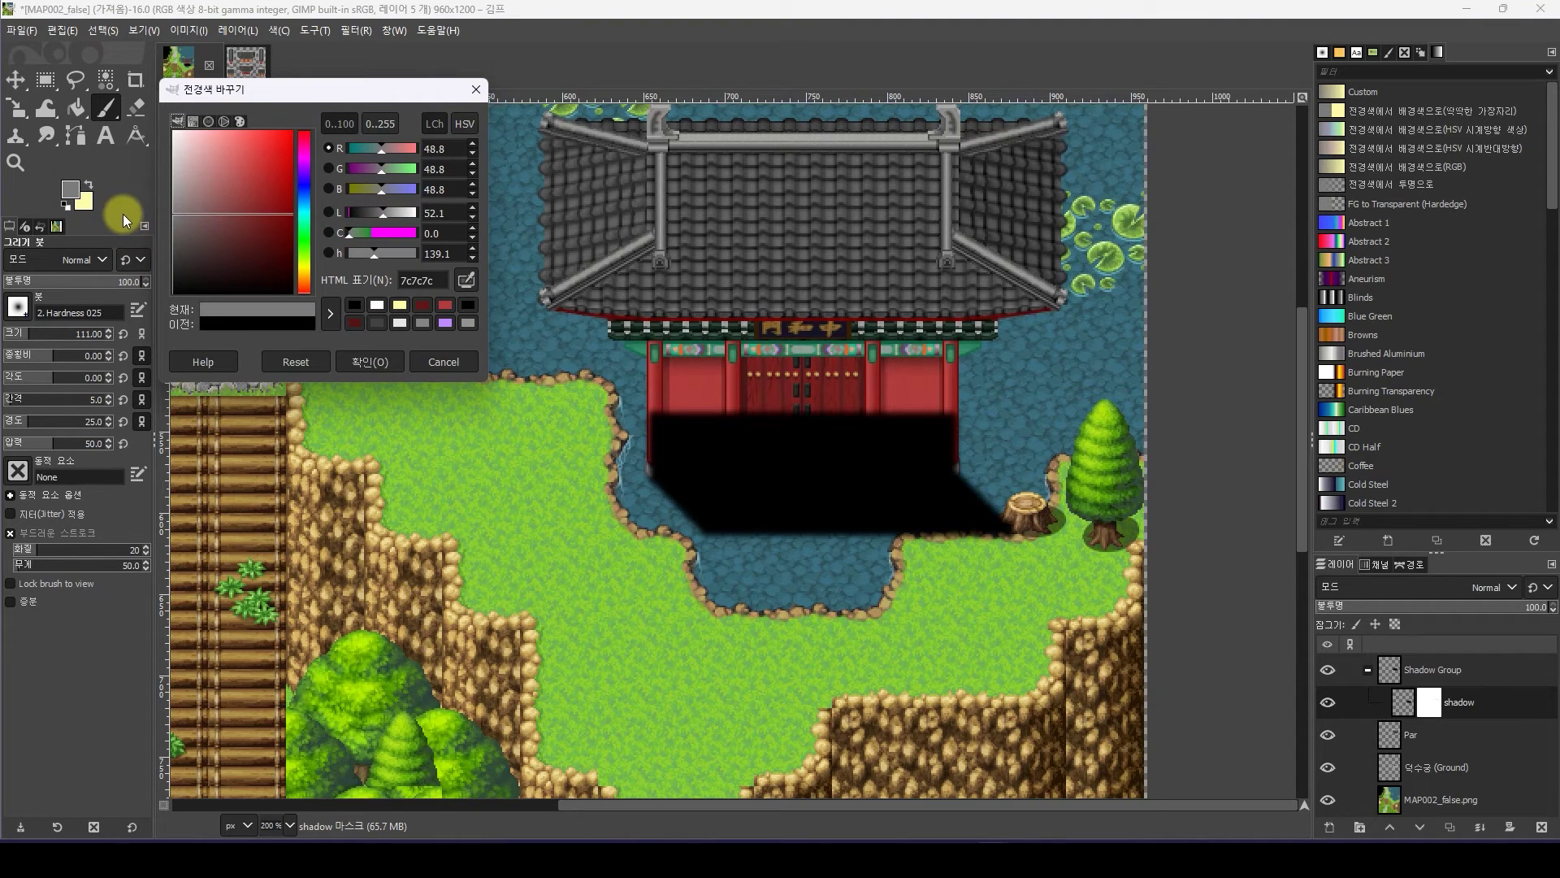
left_click(363, 365)
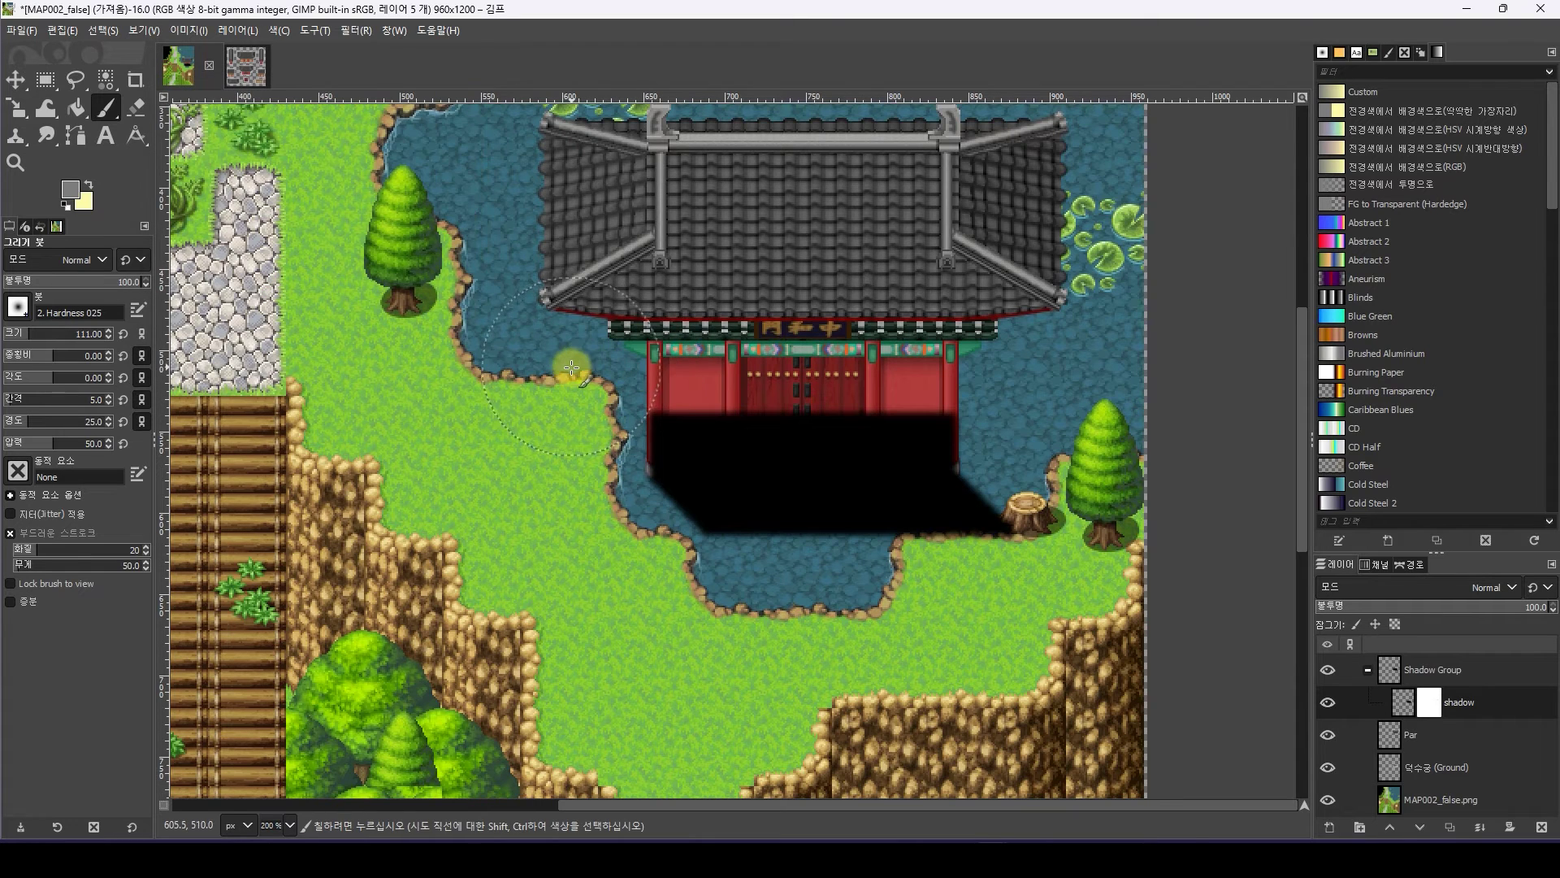
left_click_drag(555, 378, 993, 378)
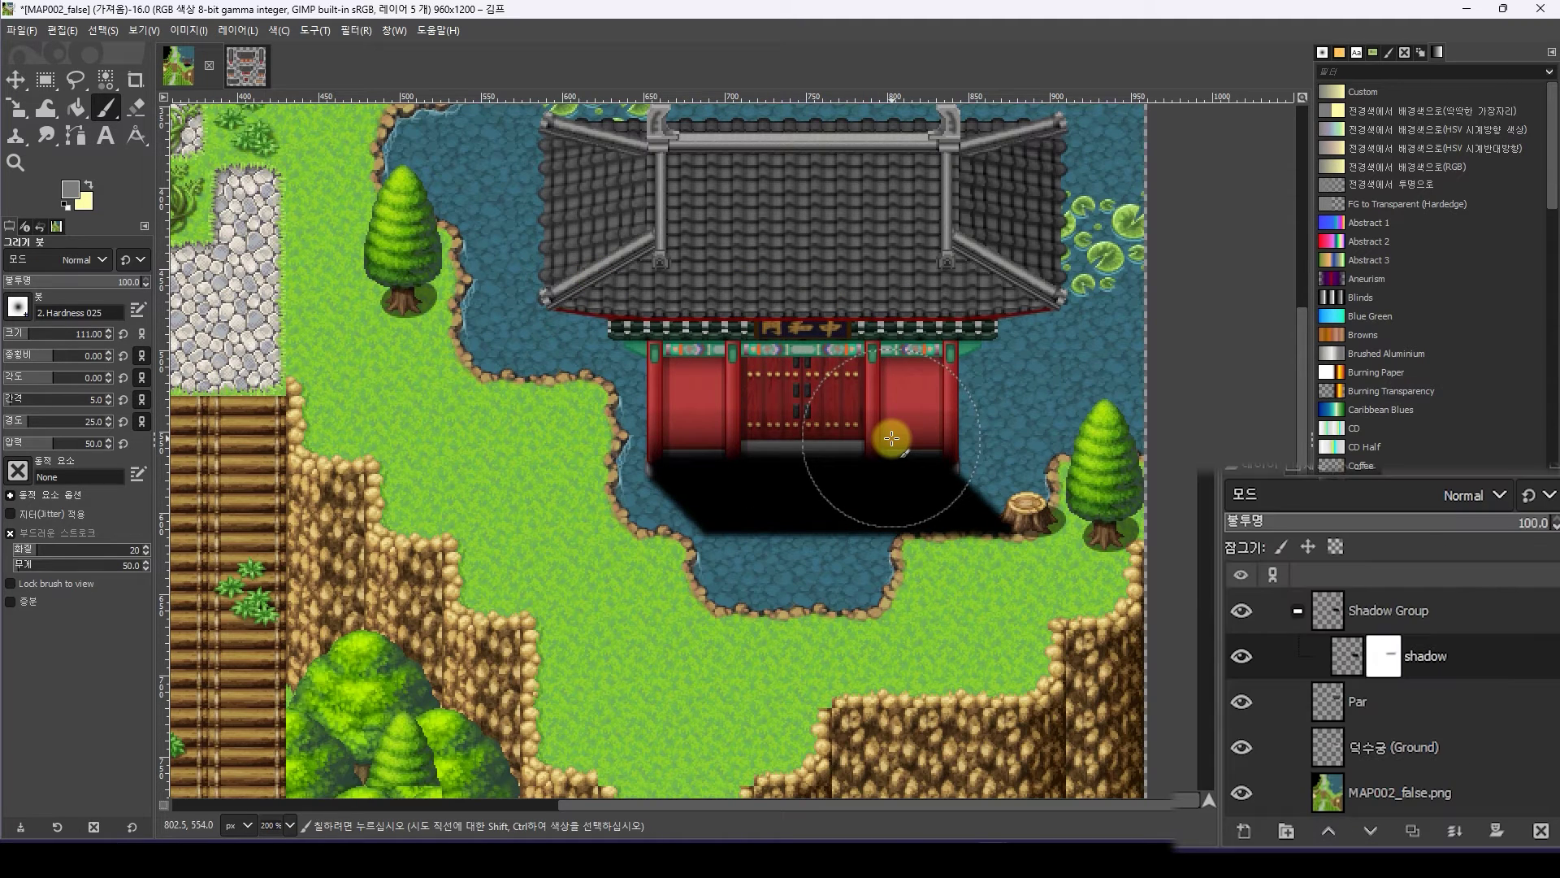
Apply the layer mask to the shadow layer and reduce the layer's opacity to 46
left_click(1475, 667)
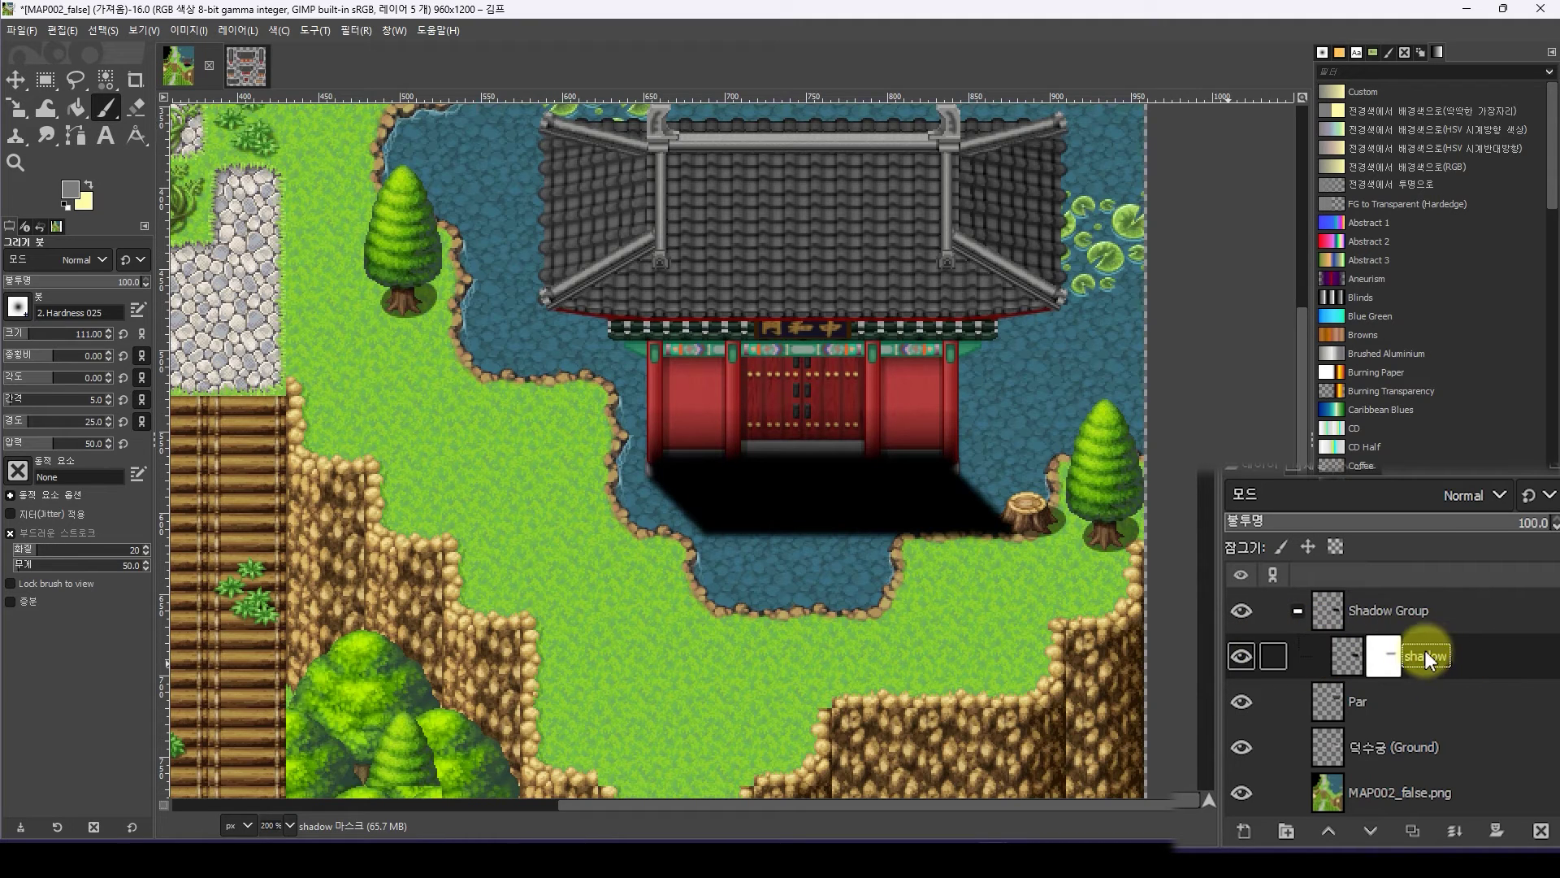
right_click(1455, 699)
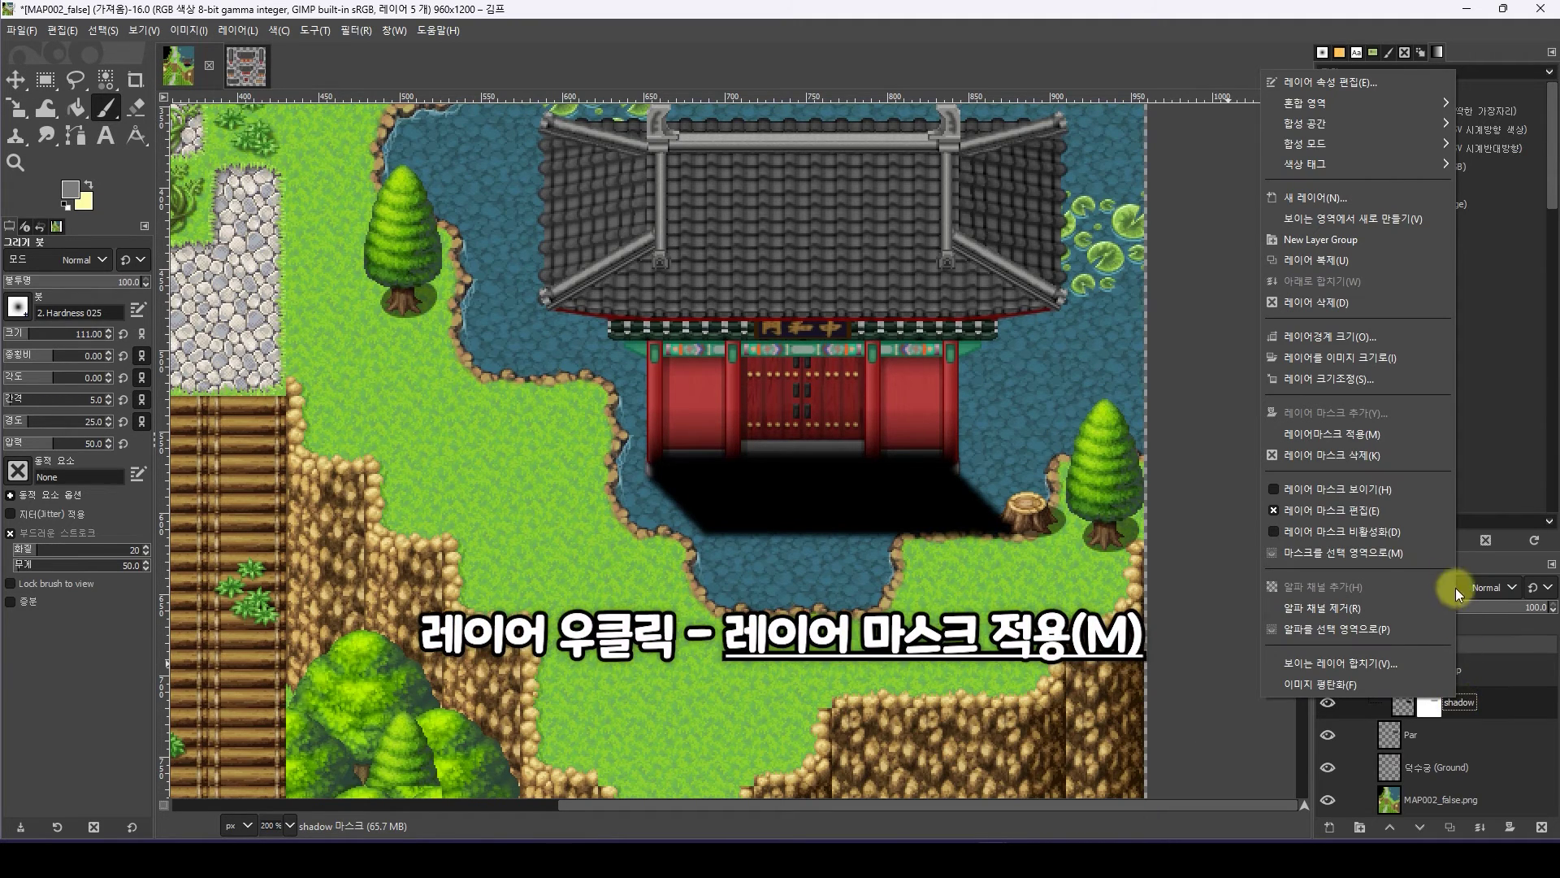
left_click(1391, 434)
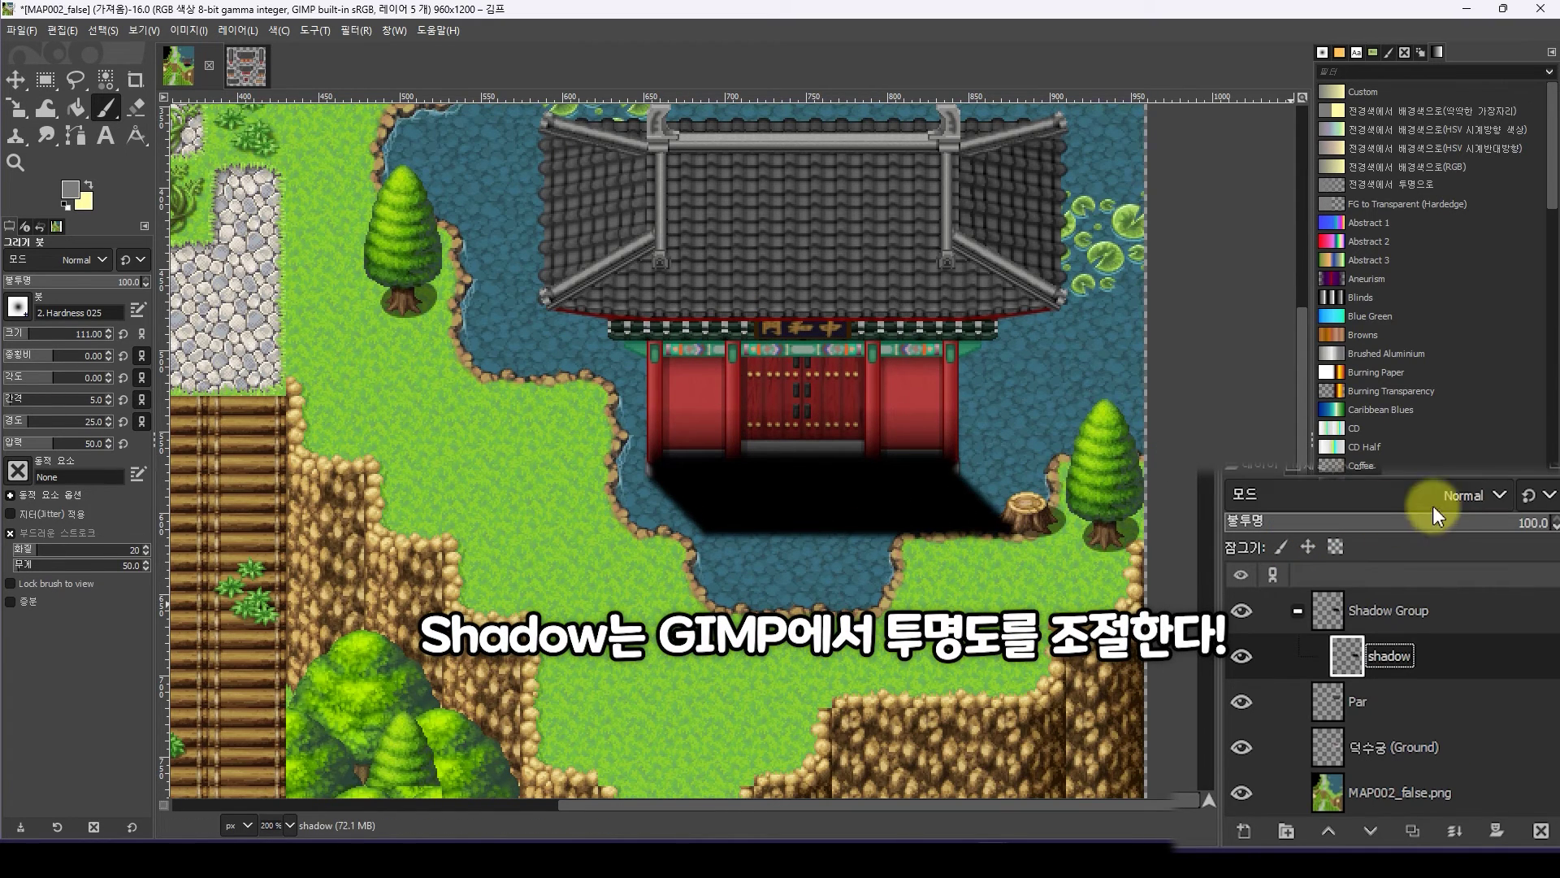
left_click(1446, 528)
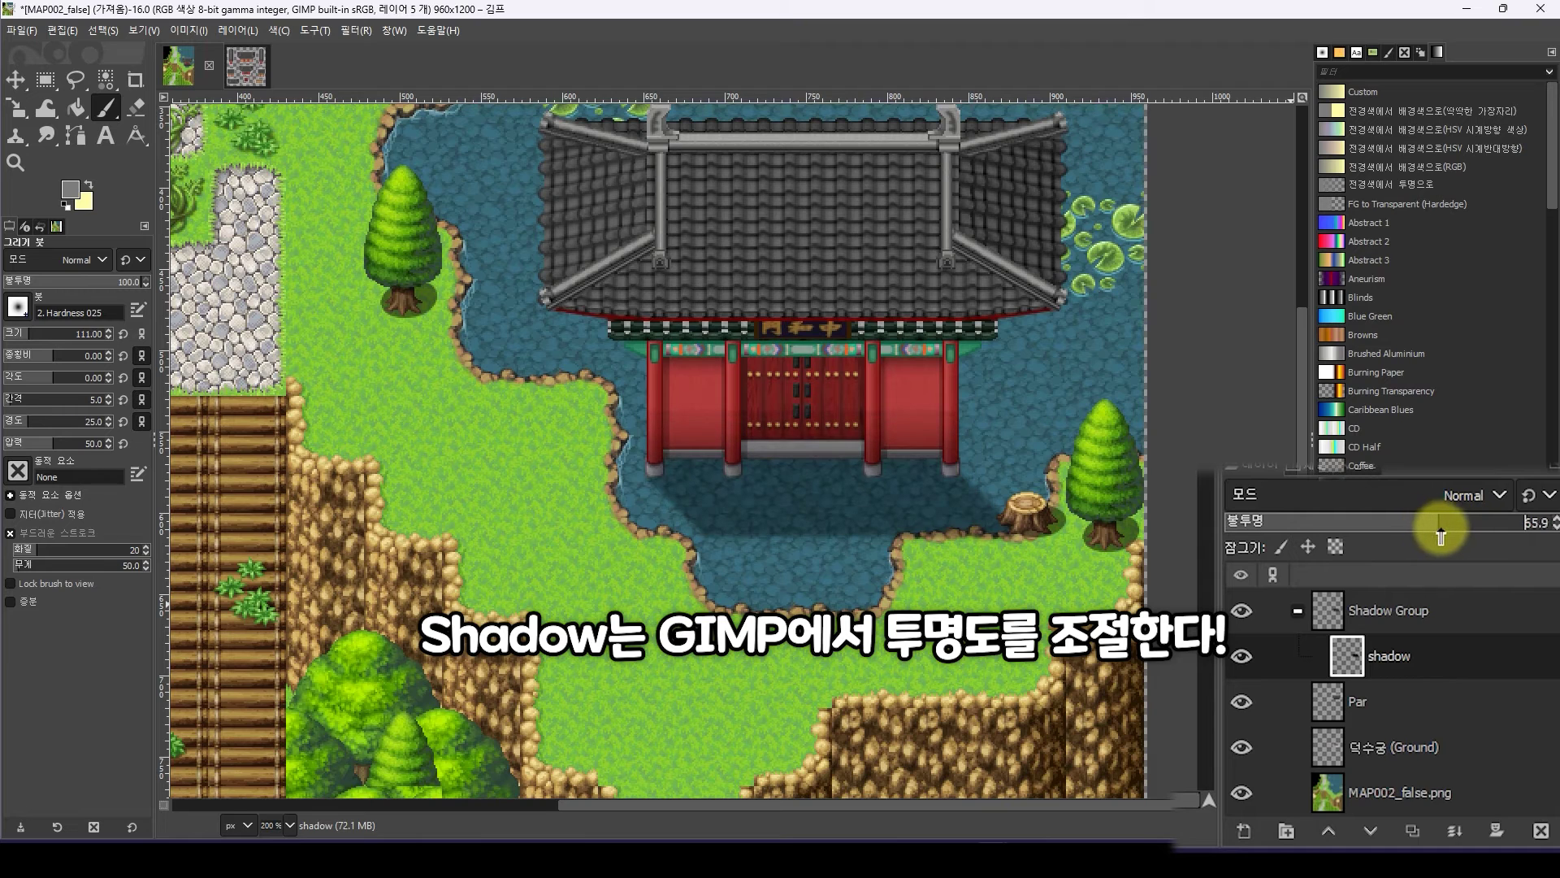
left_click_drag(1440, 534, 1370, 543)
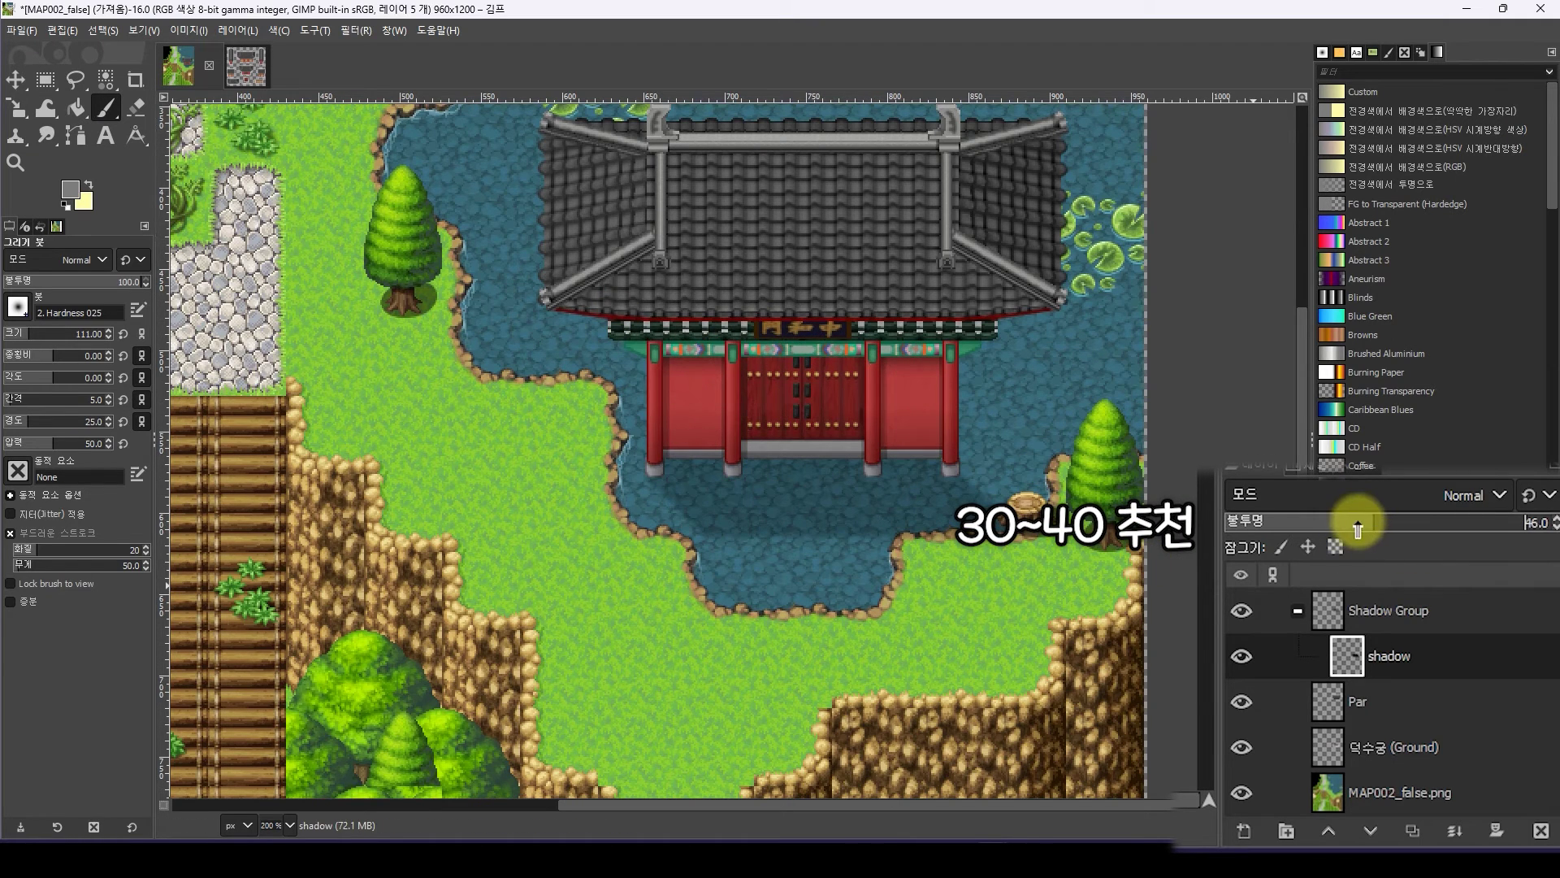
Add a new transparent 960 x 1200 px layer above the gate's shadow layer in the Shadow Group
scroll(937, 447, "down", 2, "ctrl")
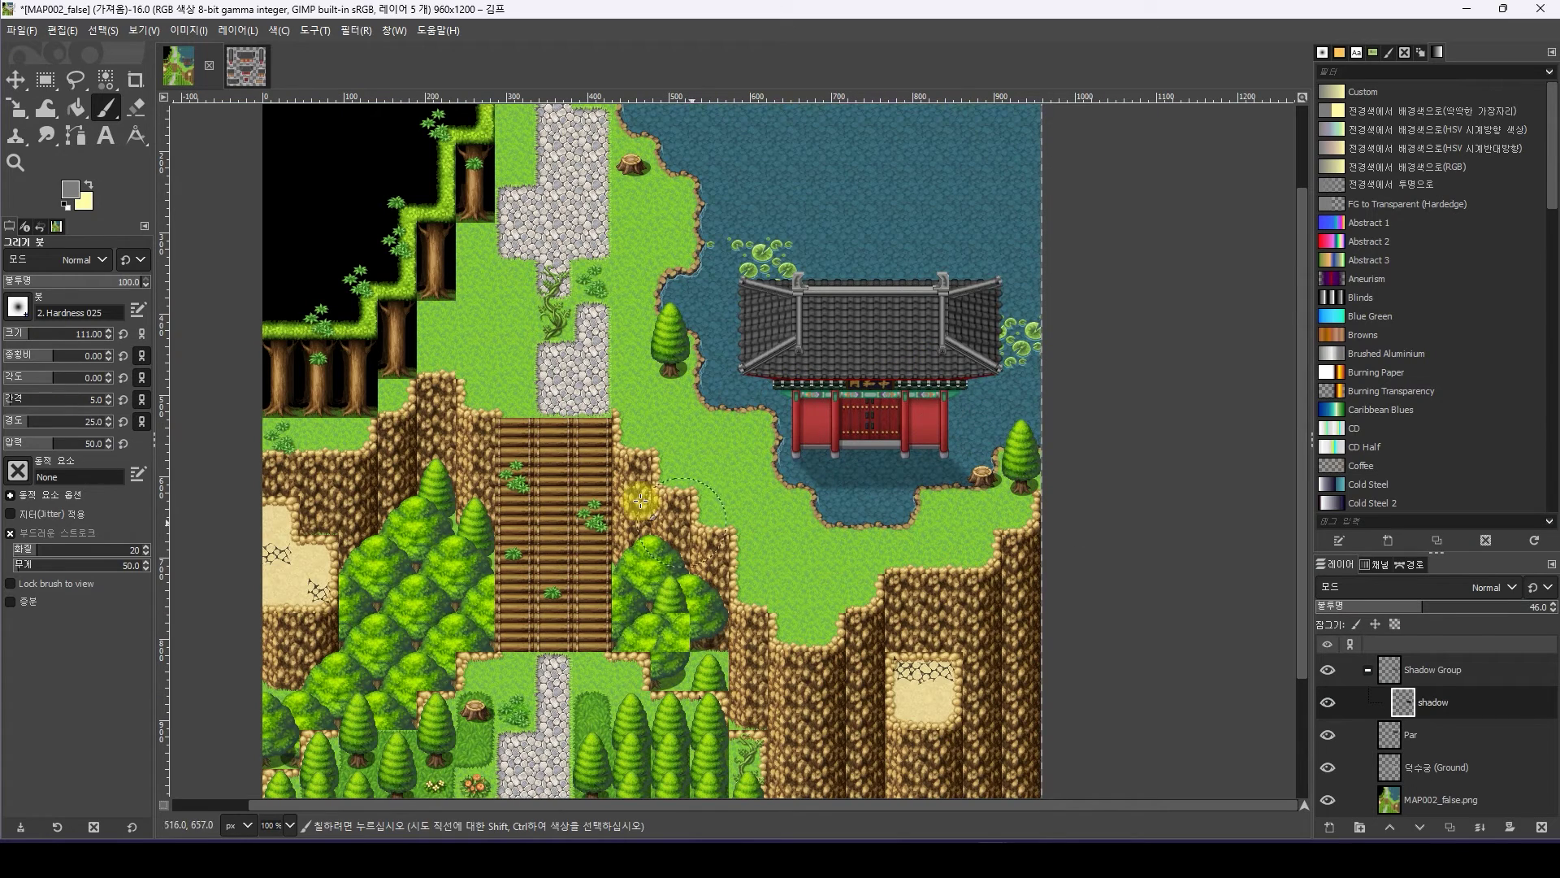
left_click(46, 80)
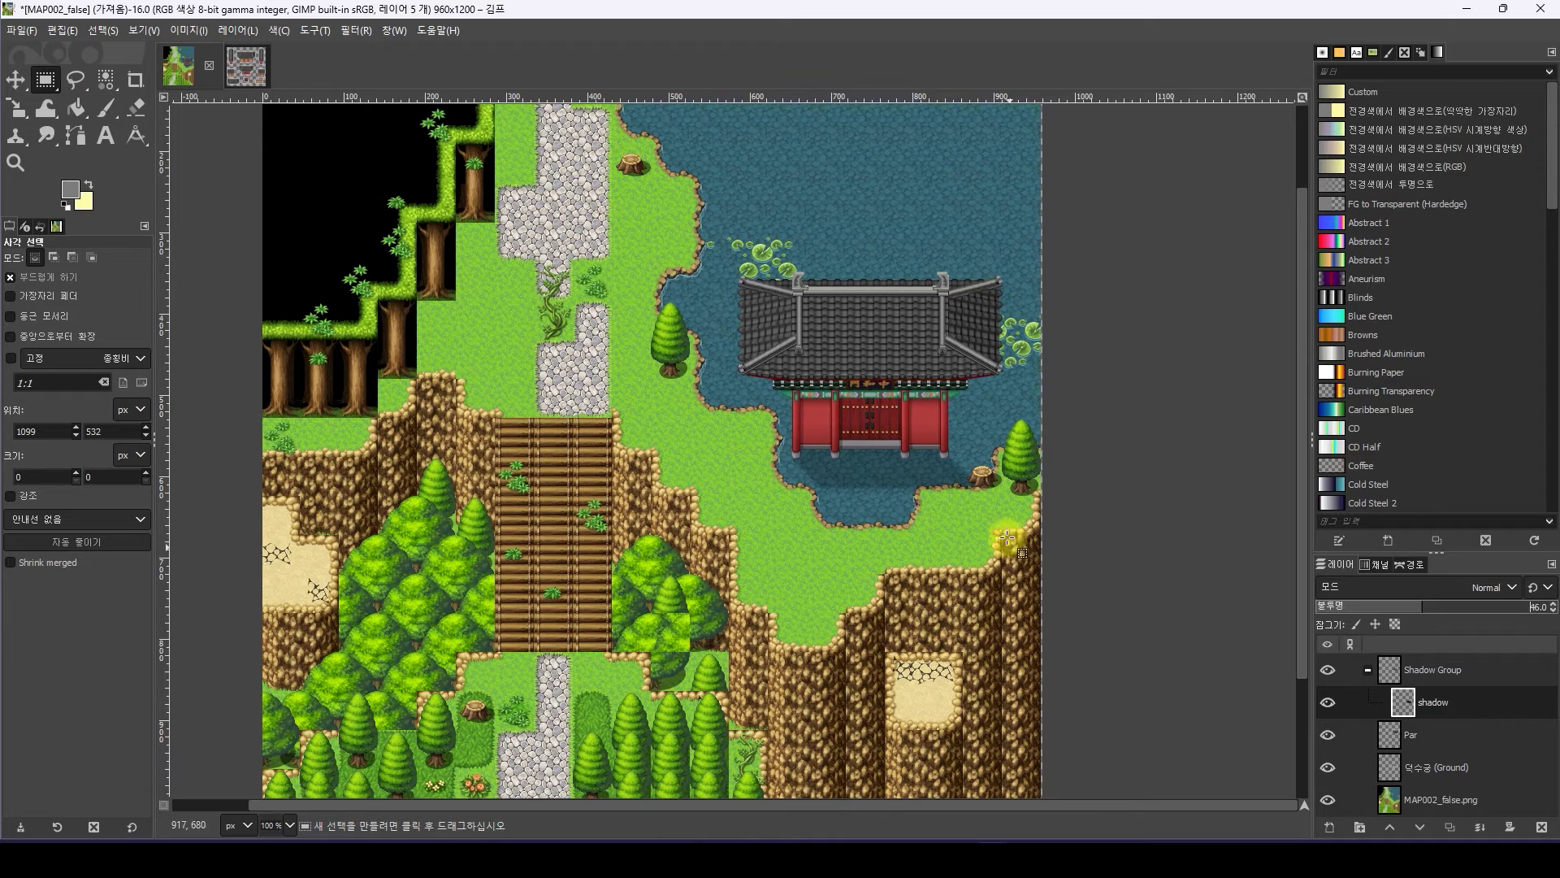
left_click_drag(1299, 454, 1303, 553)
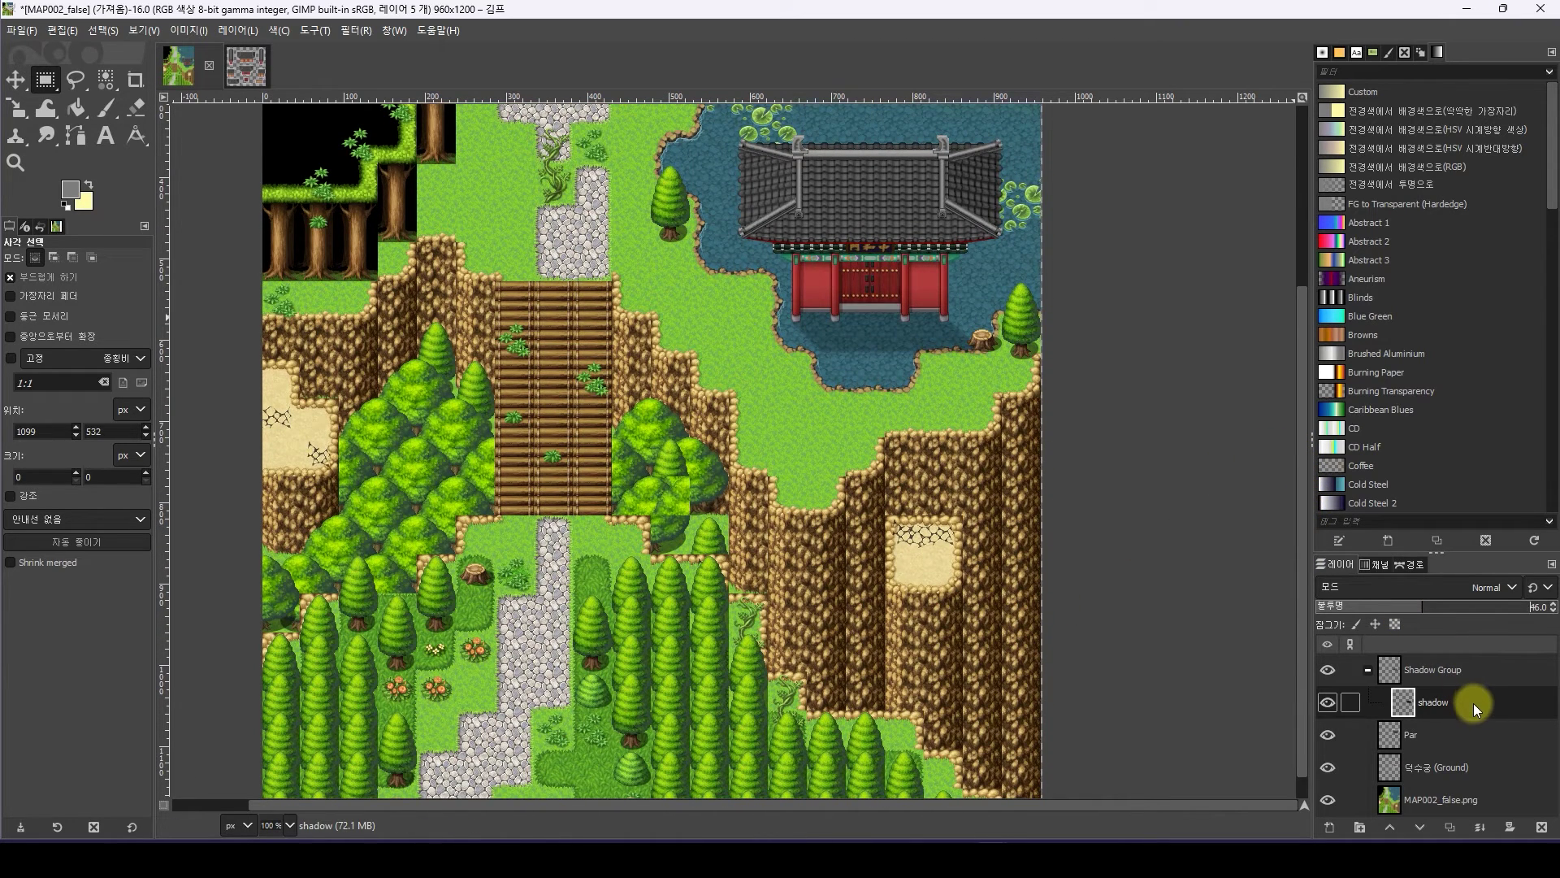
key("shift+ctrl+n")
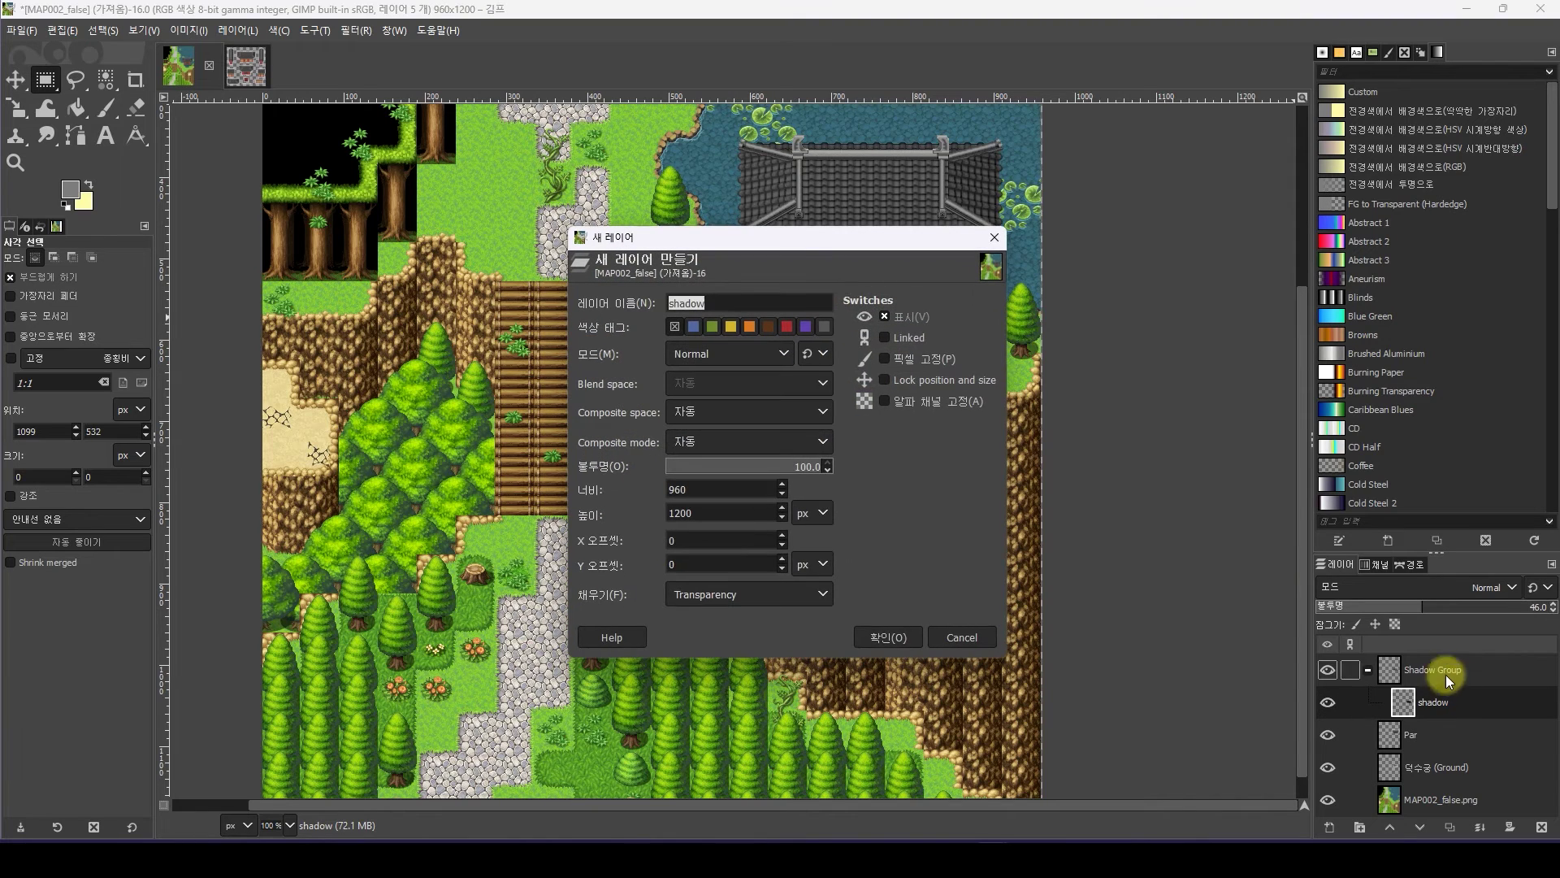
left_click(884, 636)
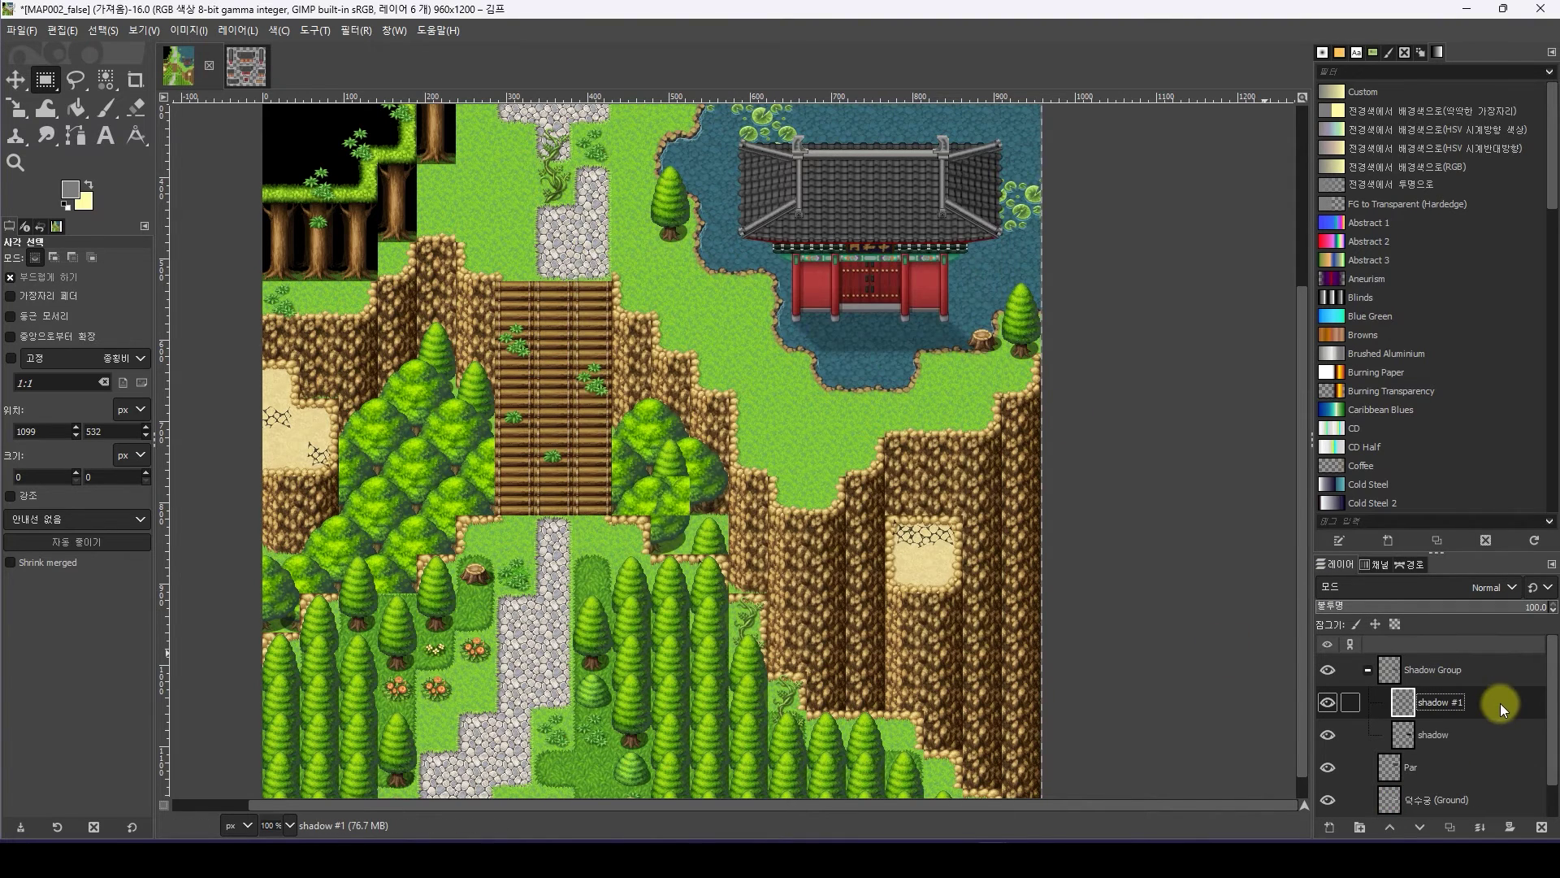
Switch to the Paintbrush with the soft 2. Hardness 050 brush at size 216 and a black foreground
left_click(101, 108)
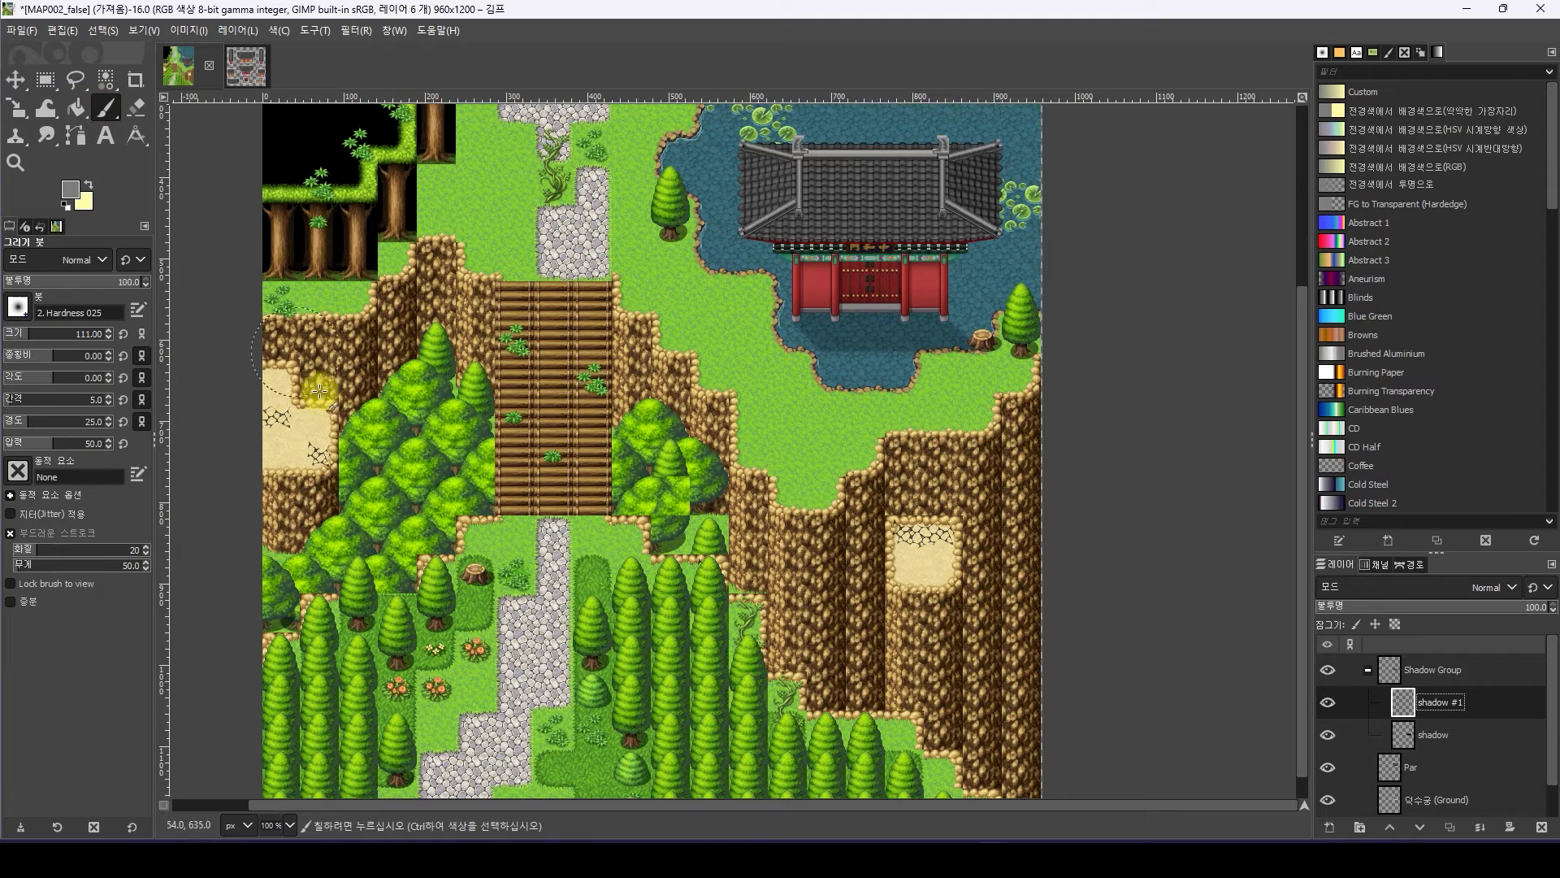
left_click(26, 312)
left_click(56, 352)
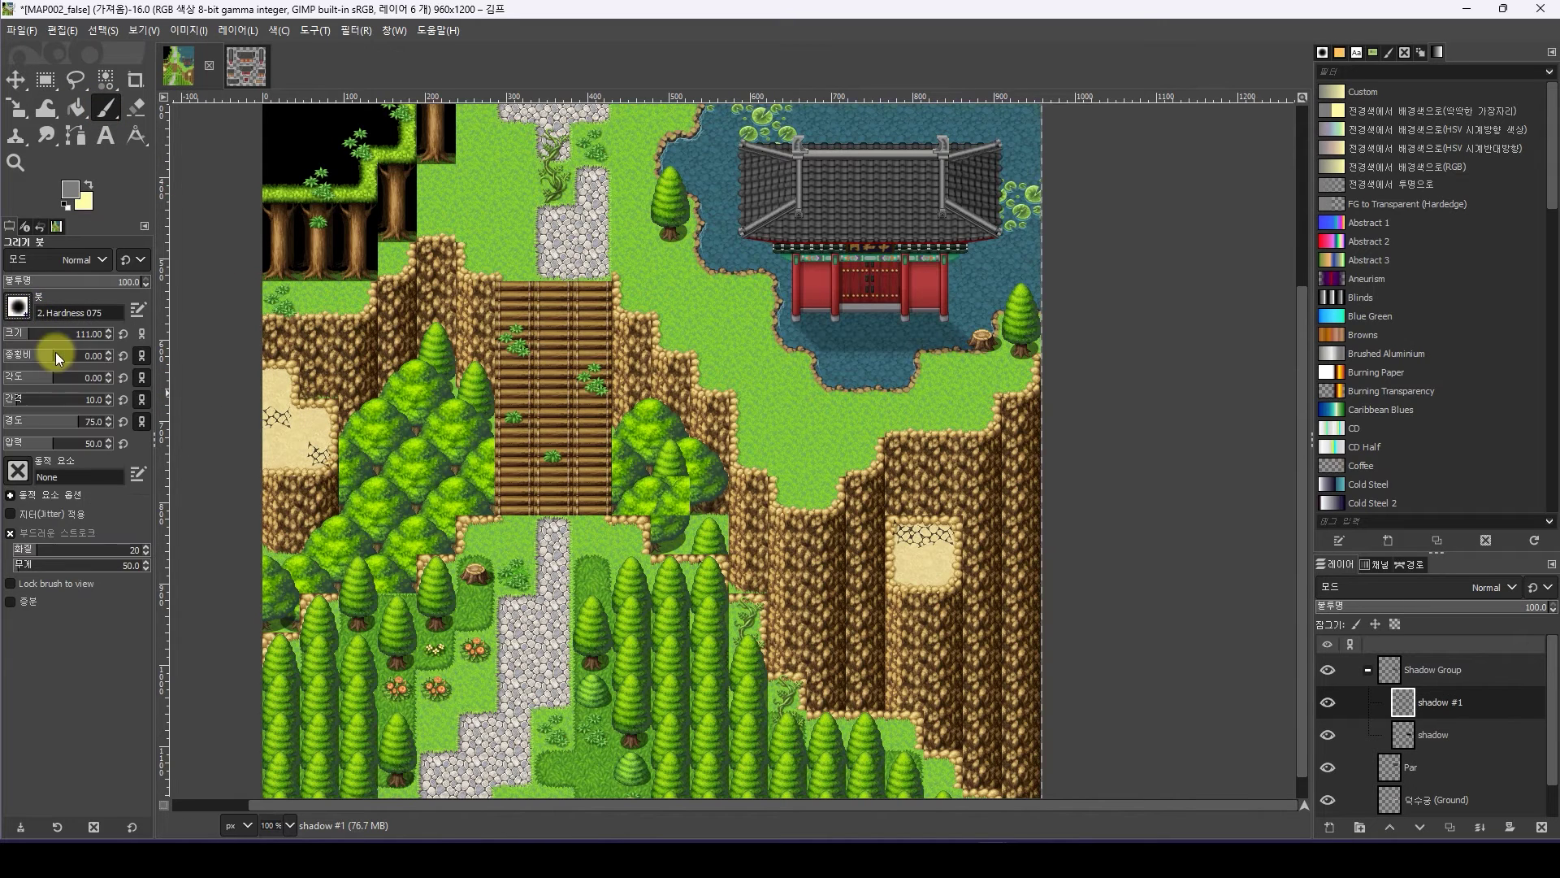
key("minus")
left_click(1327, 702)
Paint large soft black patches over the map's right cliff edge, the lower-left woods and path, and the upper-left forest edge
mouse_move(957, 492)
left_mouse_down()
mouse_move(980, 490)
mouse_move(954, 648)
left_mouse_up()
mouse_move(556, 485)
left_mouse_down()
mouse_move(481, 647)
mouse_move(601, 505)
left_mouse_up()
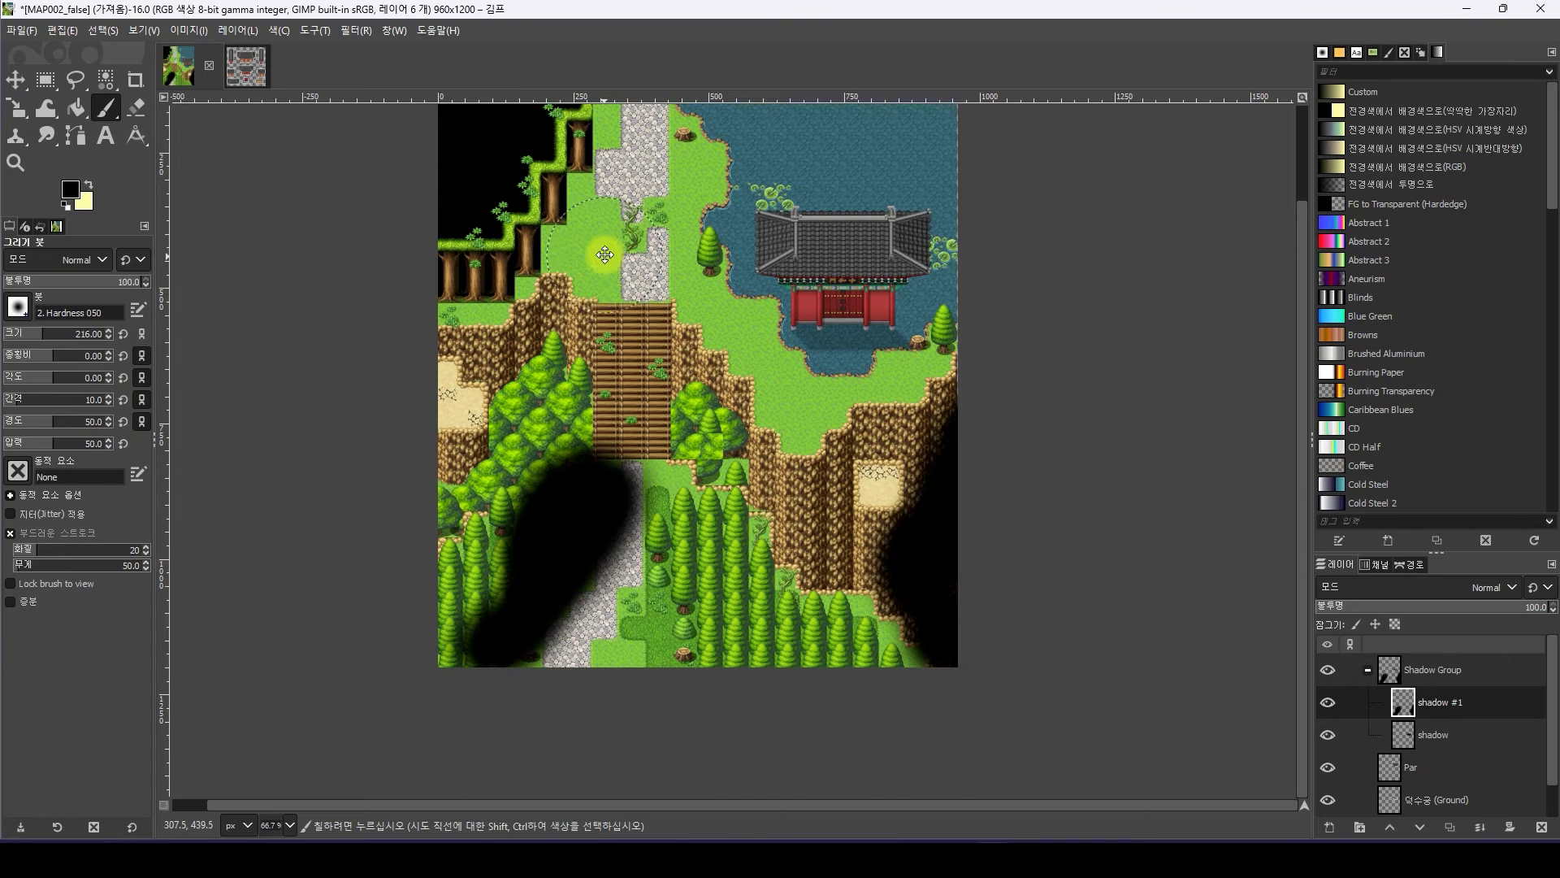
middle_click_drag(606, 254, 621, 482)
mouse_move(600, 411)
left_mouse_down()
mouse_move(559, 445)
mouse_move(599, 464)
left_mouse_up()
Reduce the brush size to 65 and dab three clusters of small black blotches on the lake above the gate
key("bracketleft")
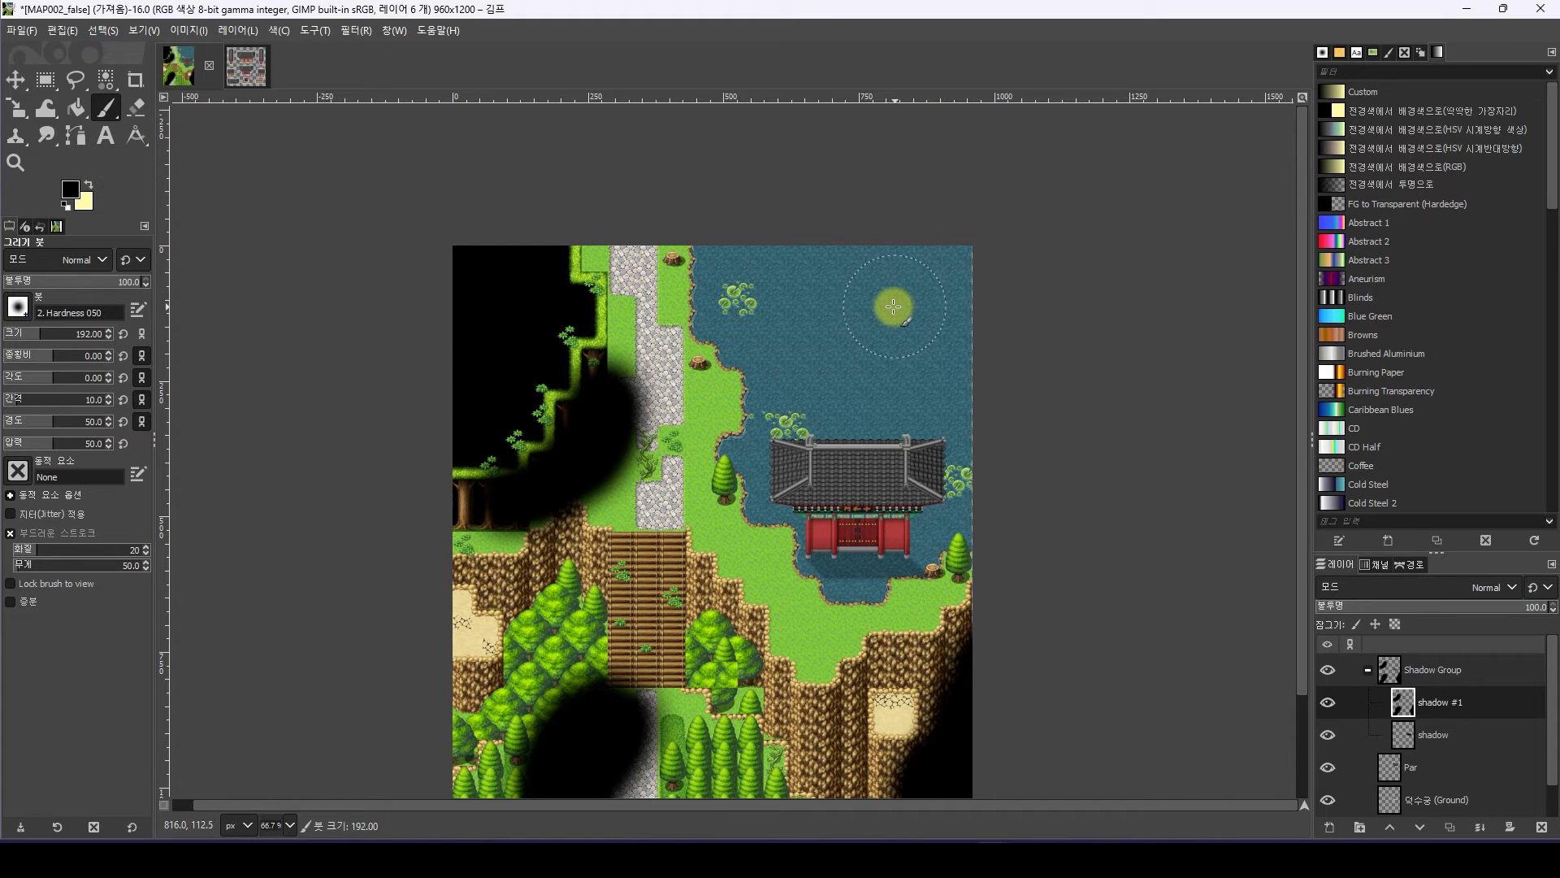
key("bracketleft")
key("bracketleft")
key("bracketleft")
key("bracketleft")
key("bracketleft")
key("bracketleft")
key("bracketleft")
key("bracketleft")
key("bracketleft")
key("bracketleft")
key("bracketleft")
key("bracketleft")
key("bracketleft")
key("bracketleft")
key("bracketleft")
key("bracketleft")
key("bracketleft")
key("bracketleft")
key("bracketleft")
key("bracketleft")
left_click(884, 316)
left_click(914, 313)
left_click(897, 385)
left_click(936, 395)
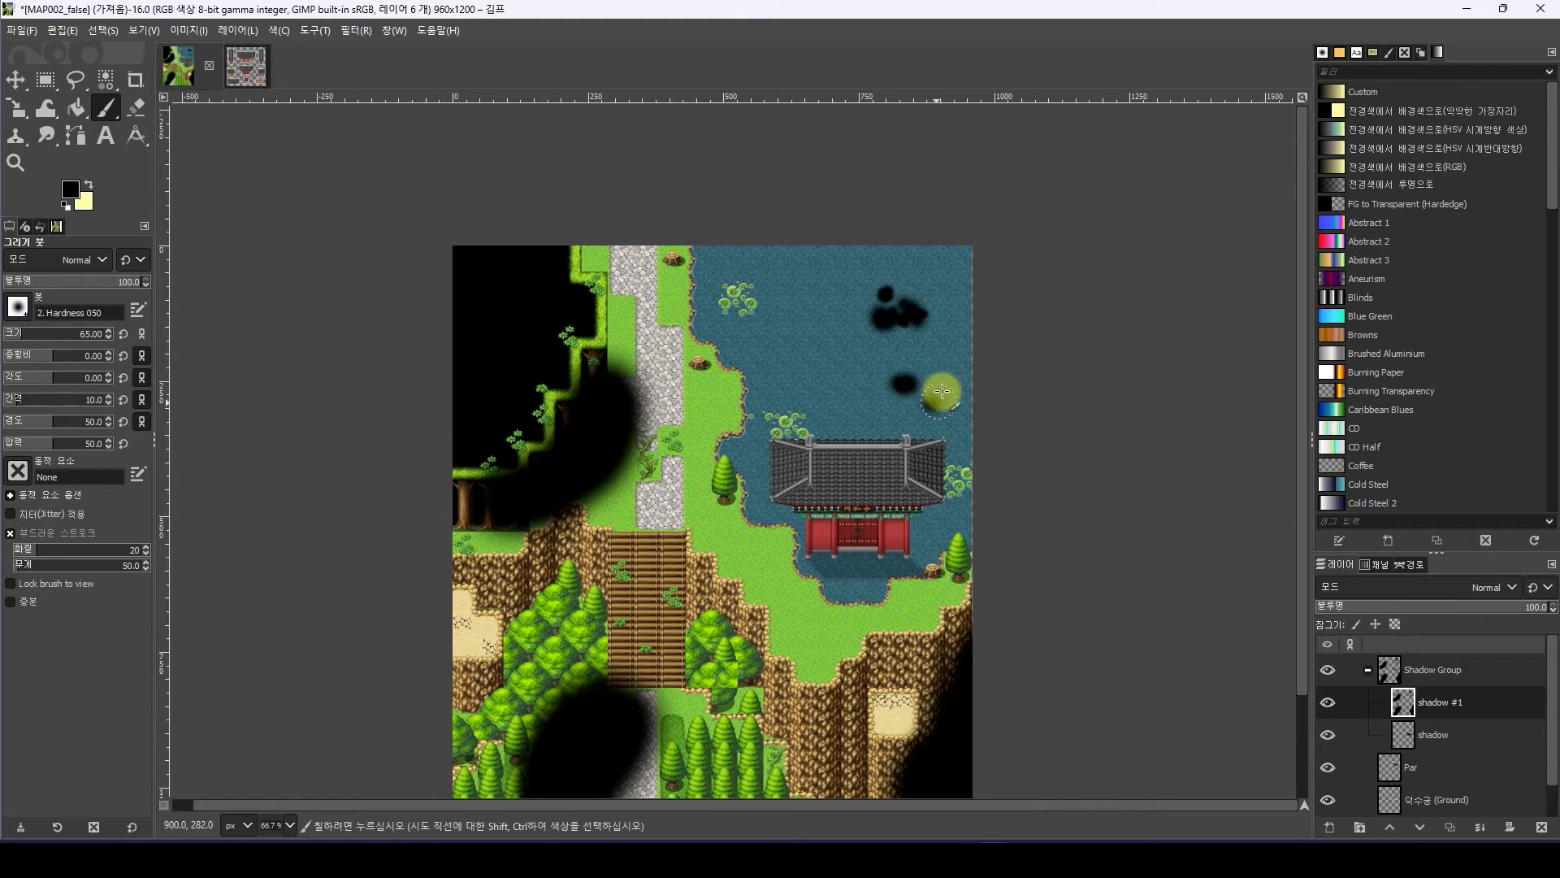
left_click(913, 377)
left_click(925, 399)
left_click(948, 416)
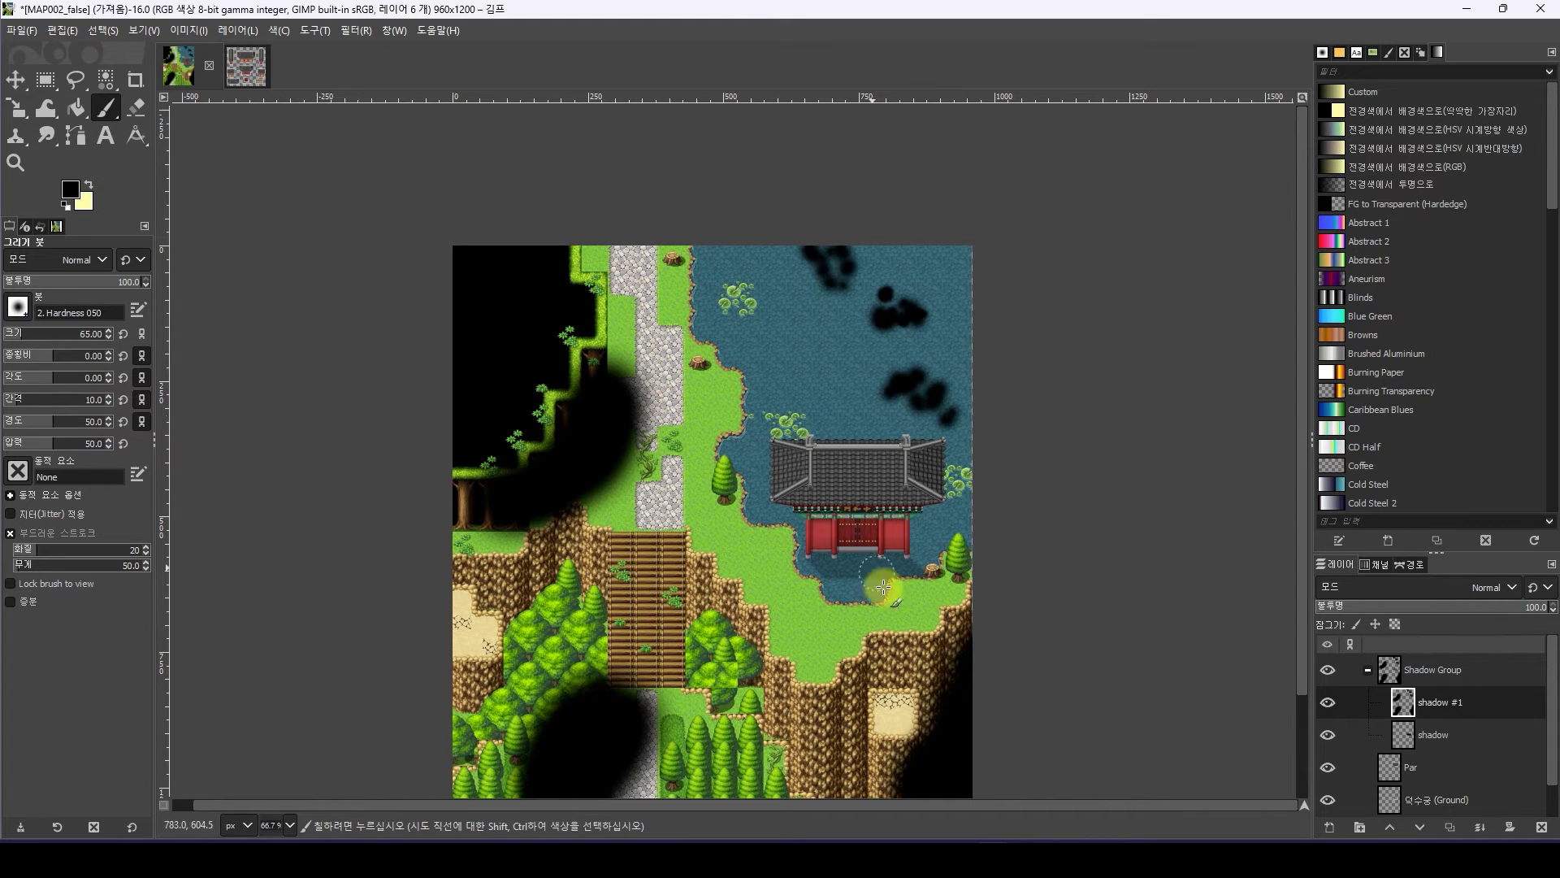
Extend the black patch over the lower path and, with the brush enlarged to 245, paint another patch over the map's bottom-edge trees
mouse_move(909, 639)
middle_mouse_down()
mouse_move(913, 498)
mouse_move(922, 575)
middle_mouse_up()
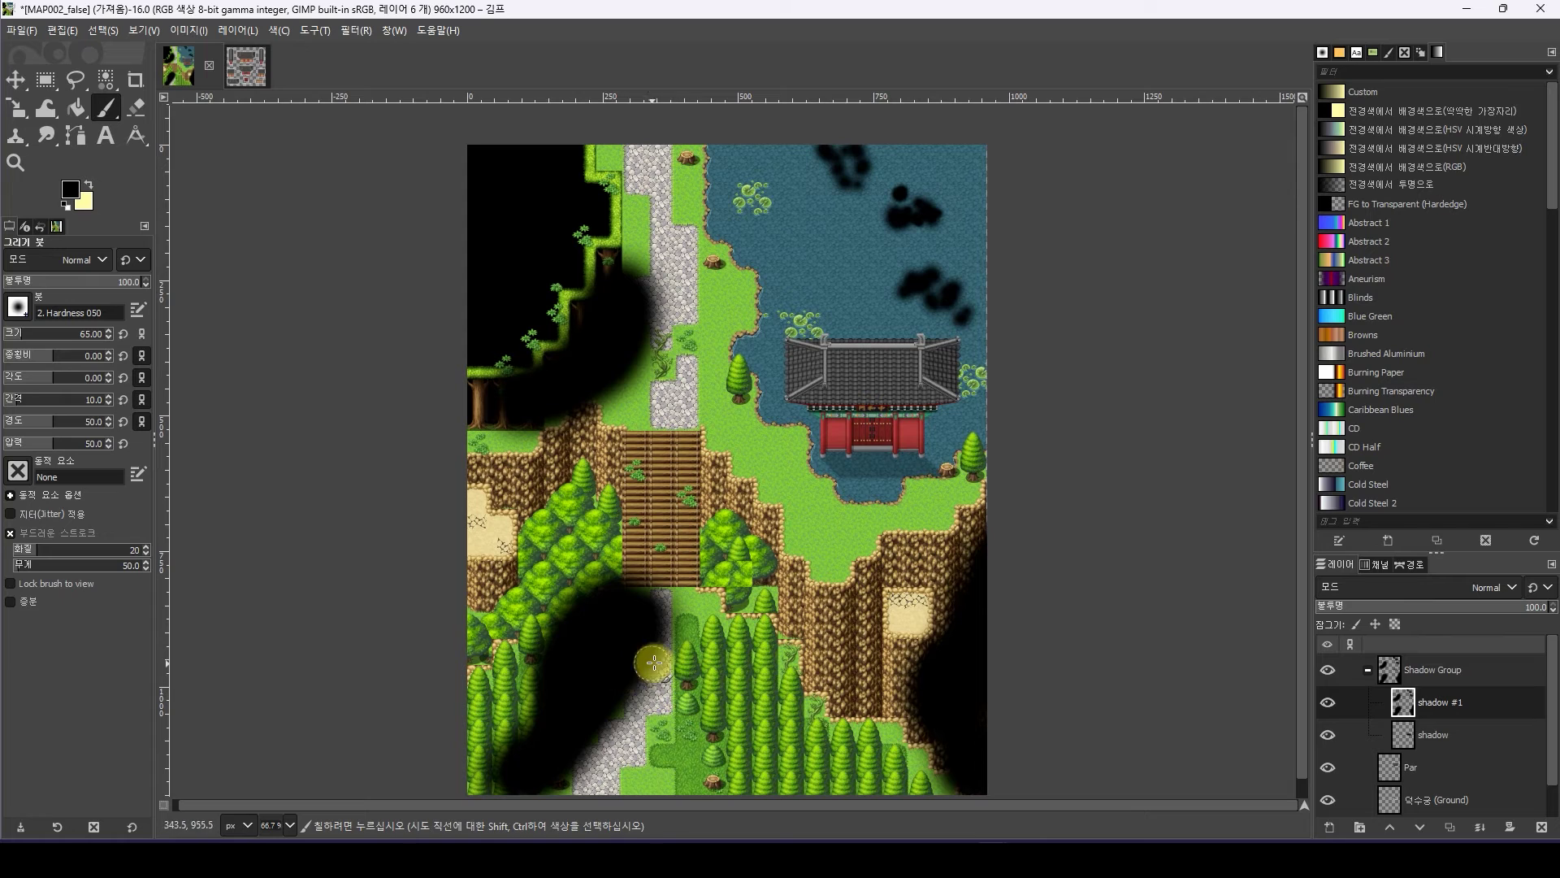
mouse_move(654, 662)
left_mouse_down()
mouse_move(592, 714)
mouse_move(626, 691)
mouse_move(570, 762)
left_mouse_up()
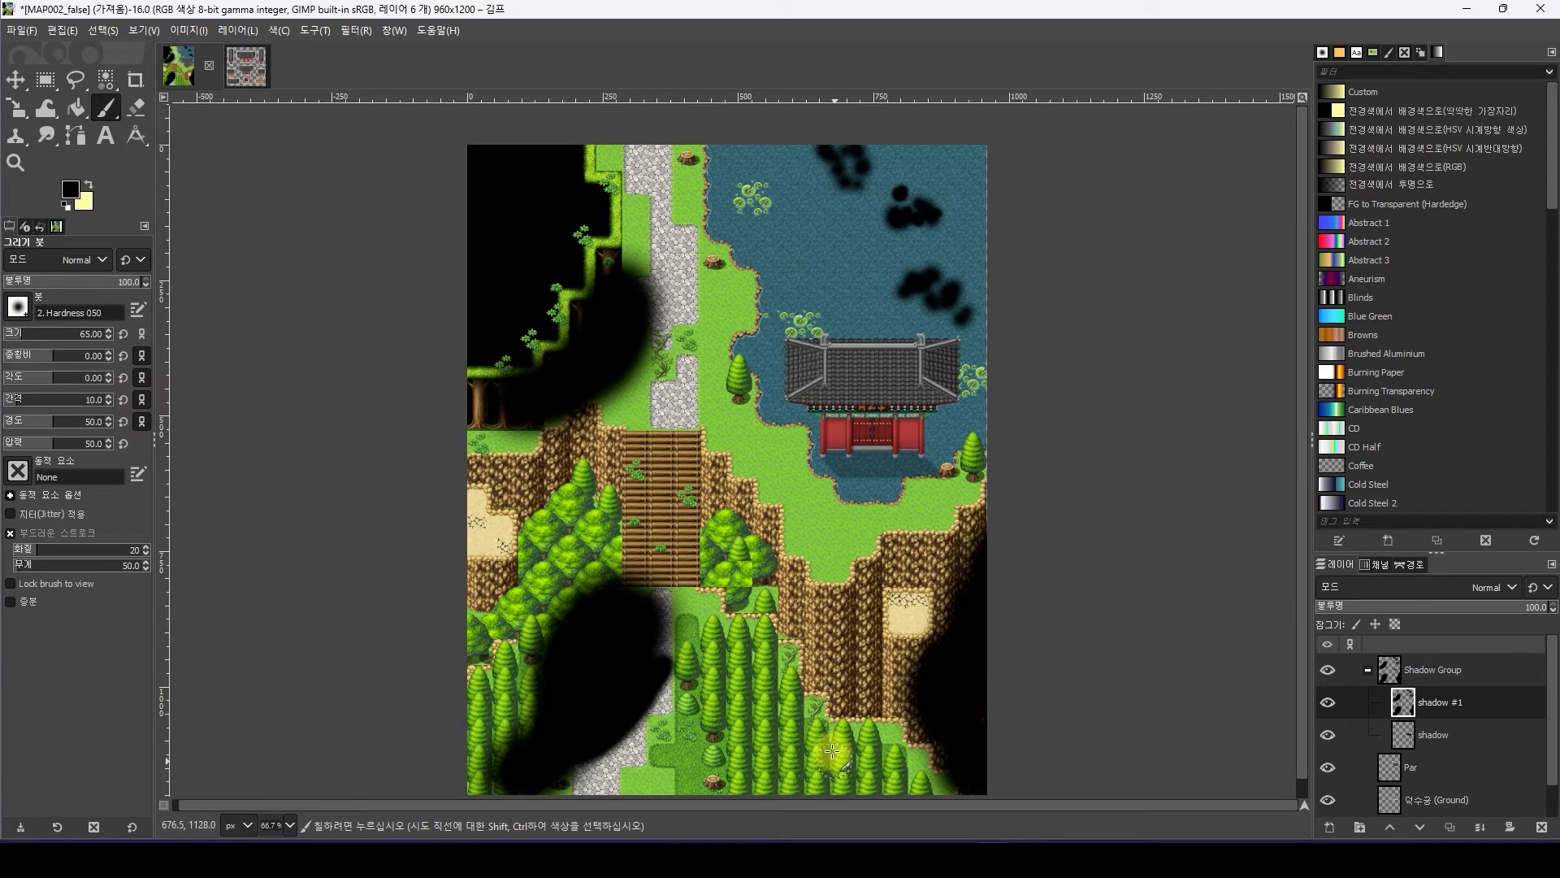
left_click_drag(832, 751, 816, 760)
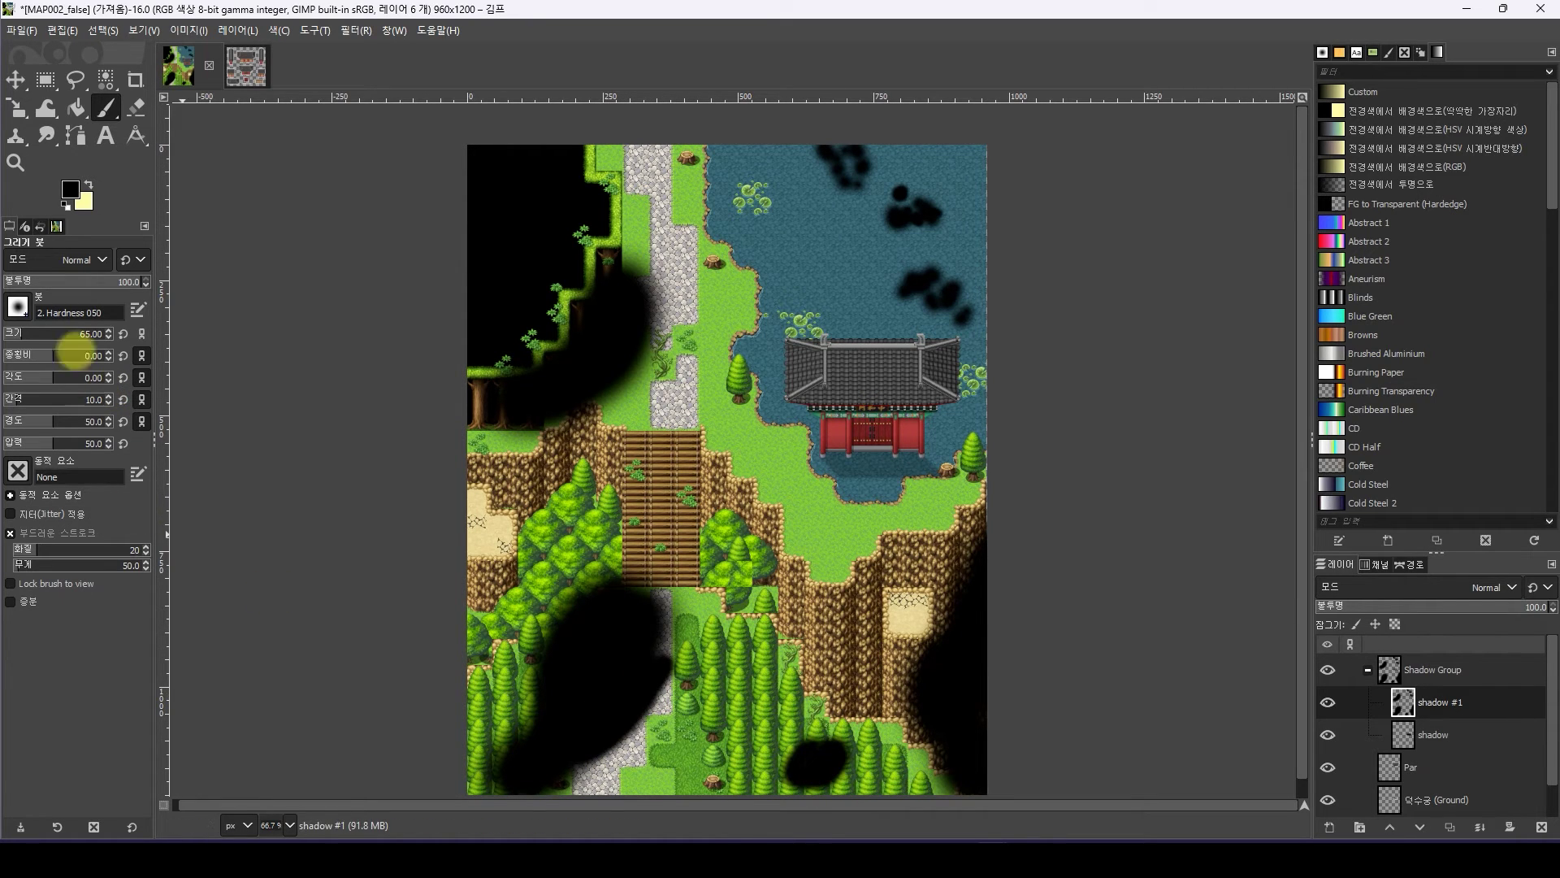
left_click_drag(37, 335, 49, 335)
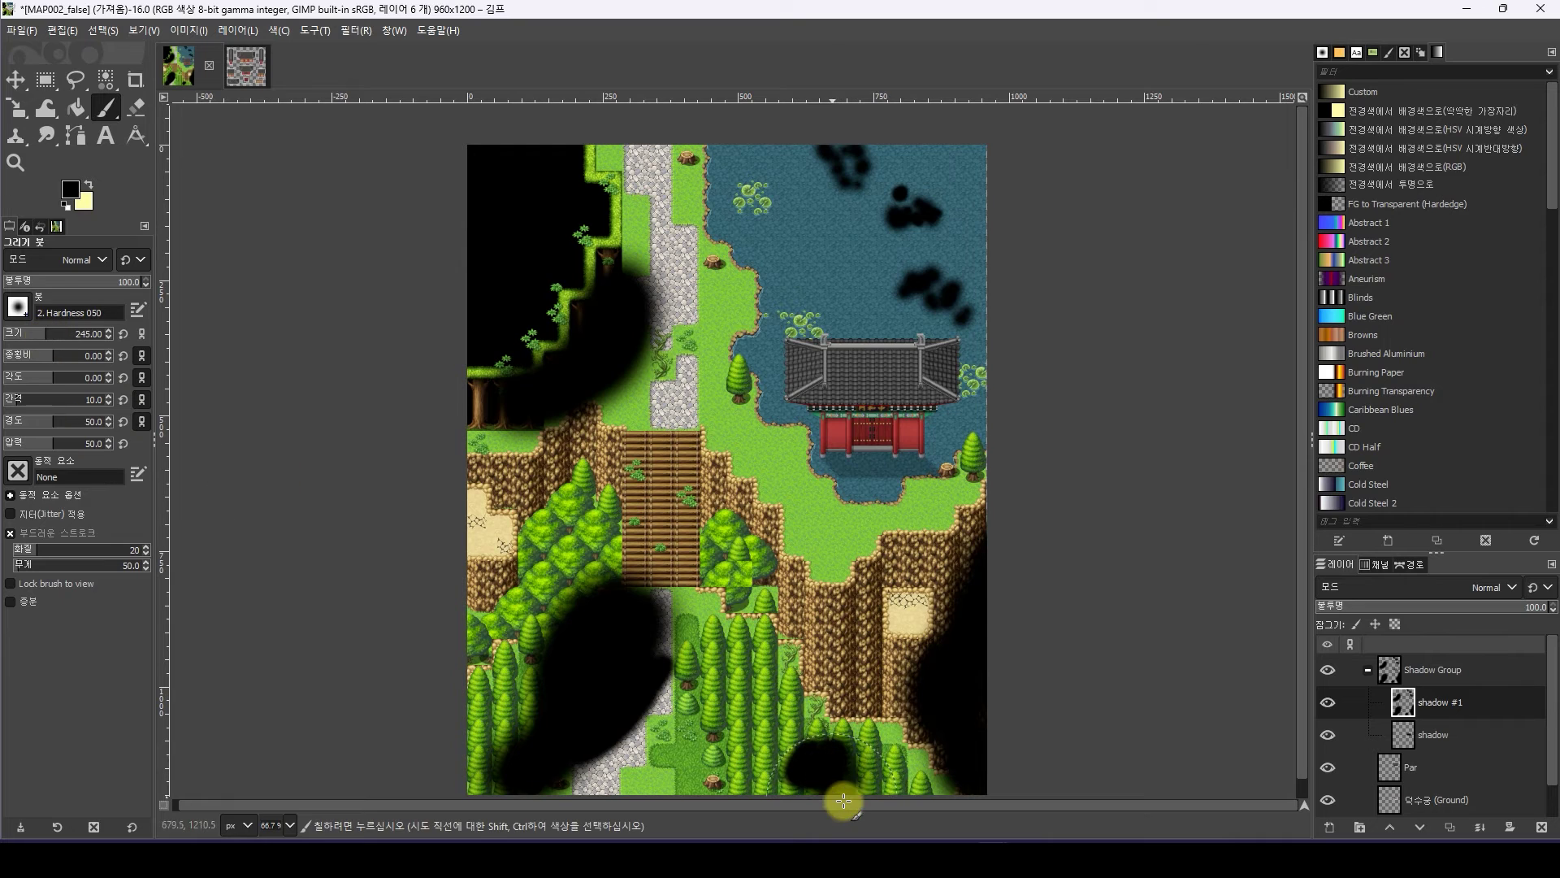
mouse_move(891, 789)
left_mouse_down()
mouse_move(835, 759)
mouse_move(845, 780)
left_mouse_up()
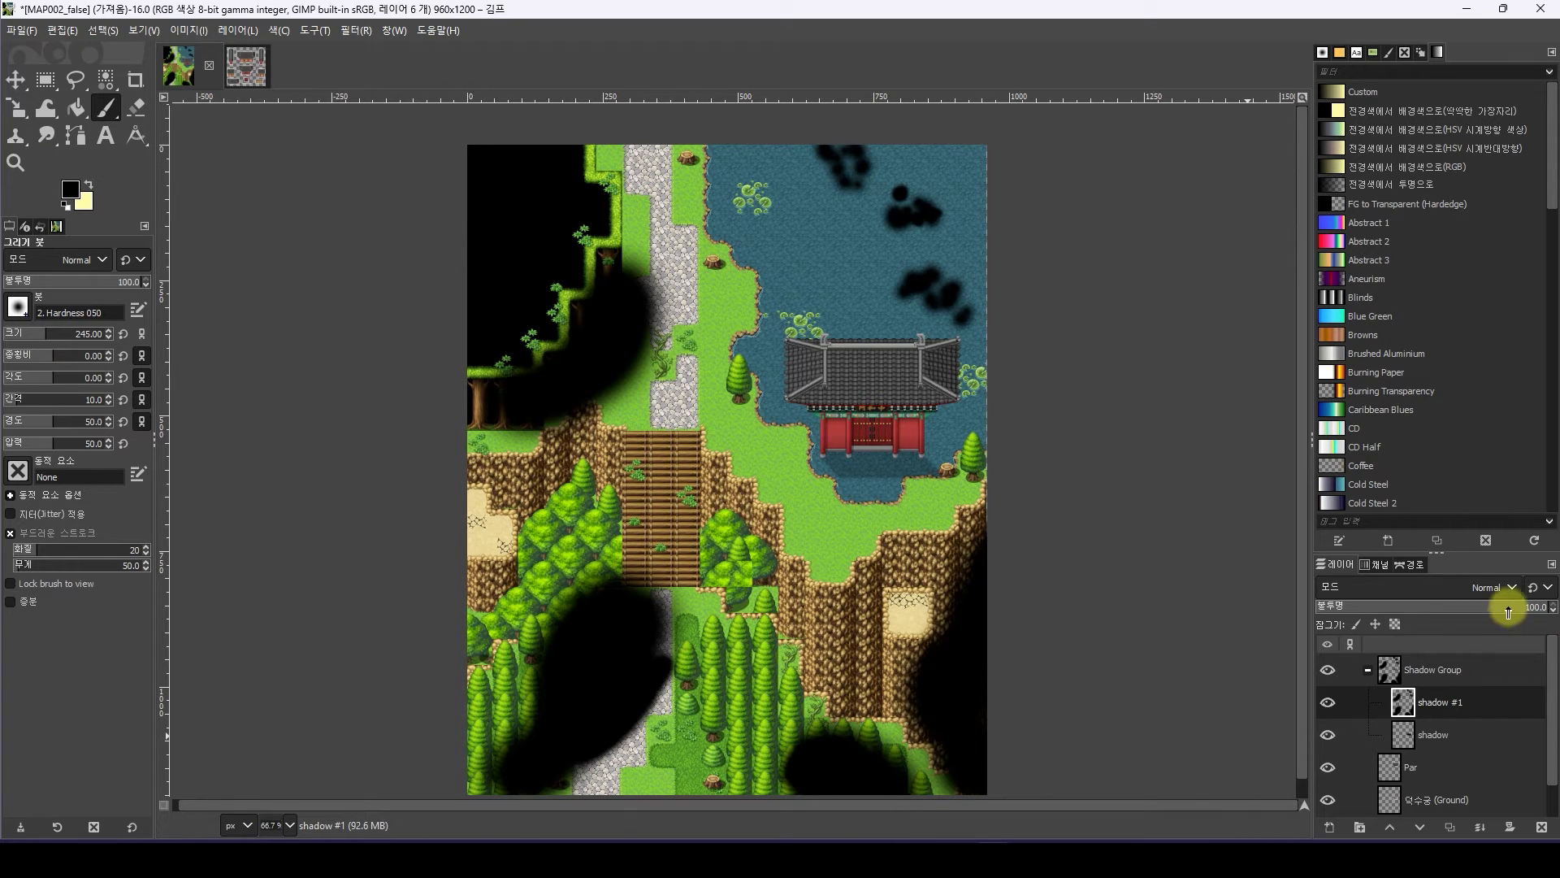
Reduce the opacity of the shadow #1 layer to 41.1
left_click_drag(1430, 616, 1400, 621)
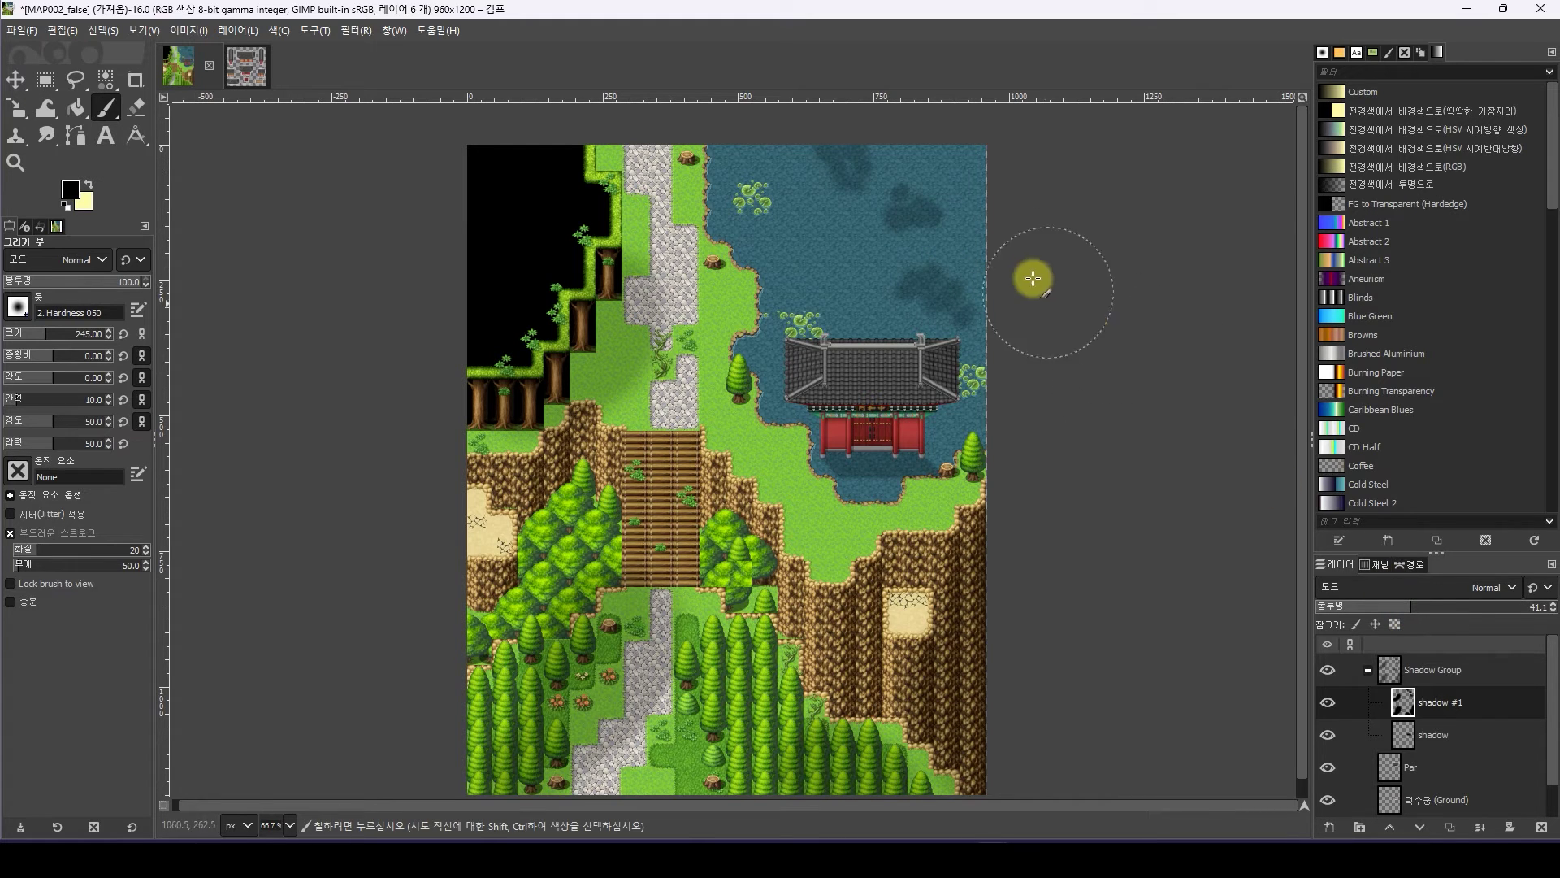
scroll(1027, 297, "up", 2, "ctrl")
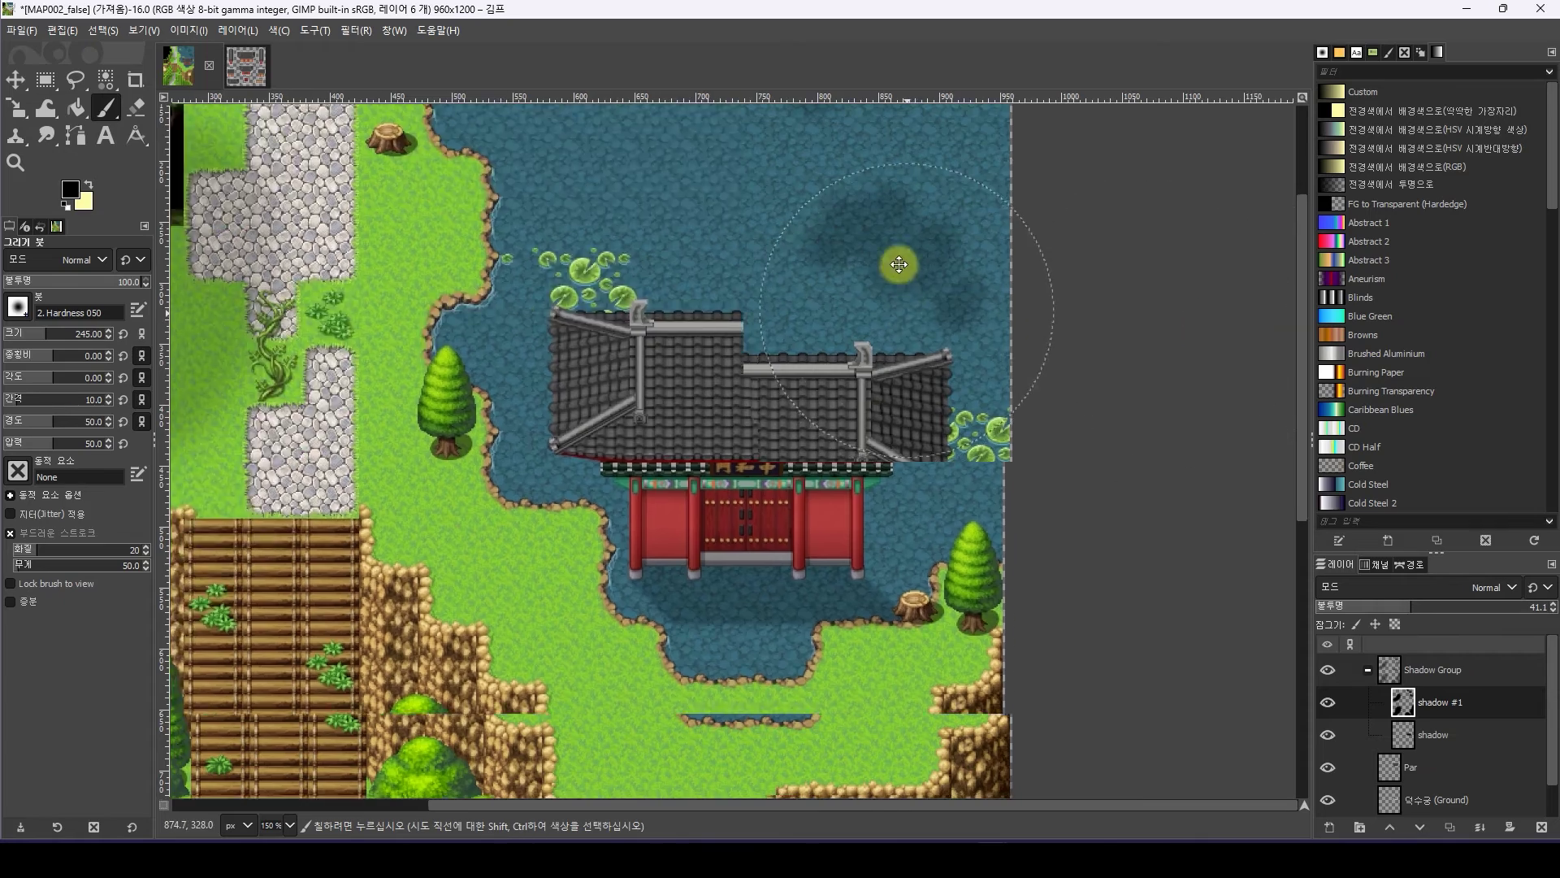
middle_click_drag(905, 247, 965, 575)
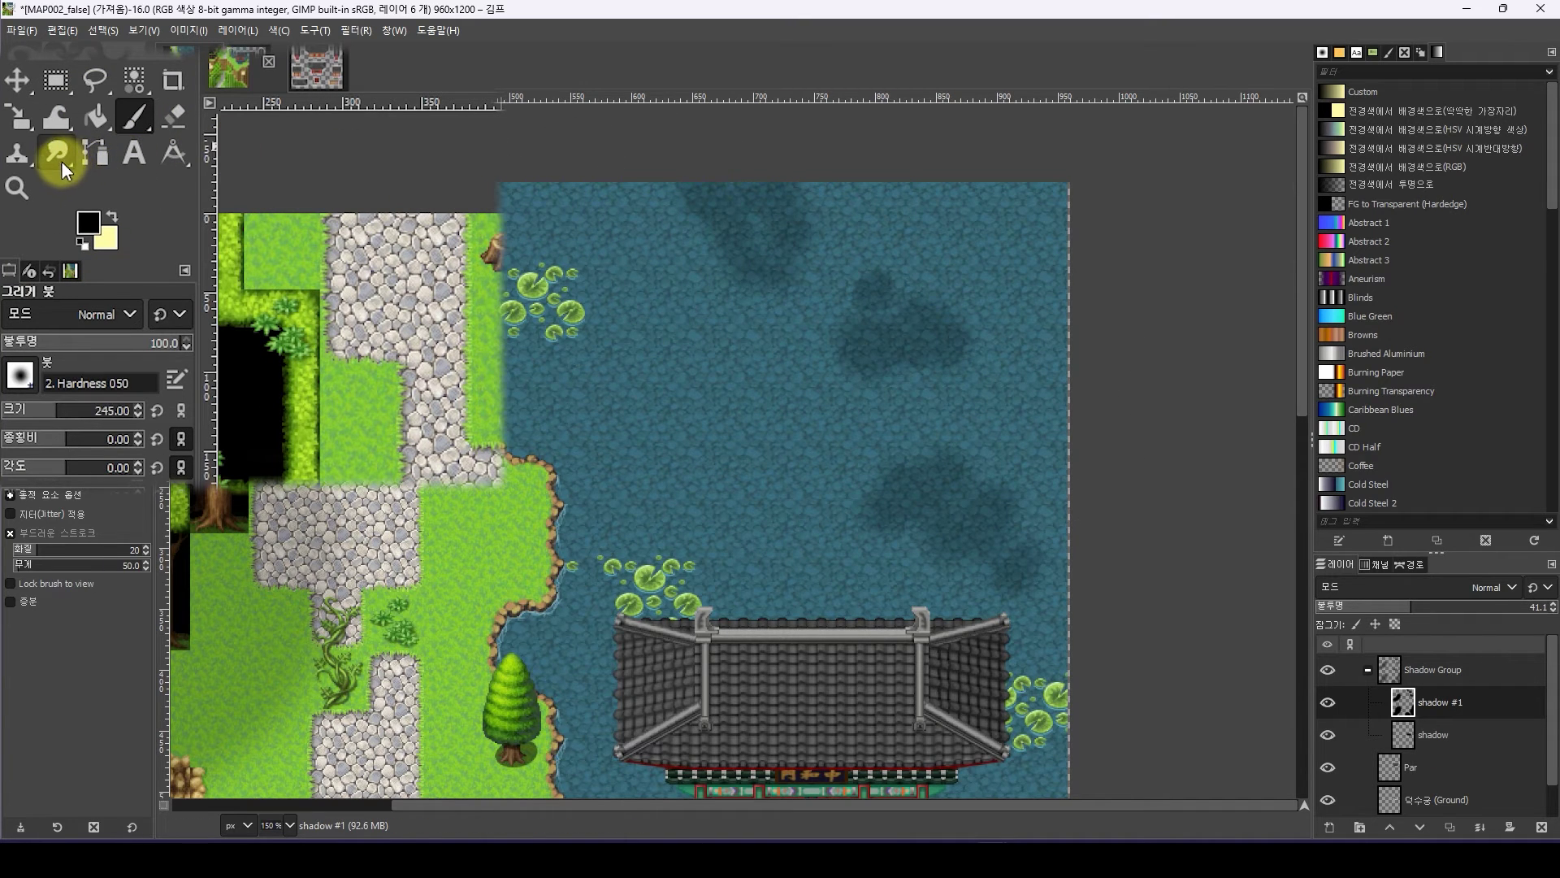
Switch to the Smudge tool and reduce its brush size to 61 for working on the lake's shadow blotches
mouse_move(60, 161)
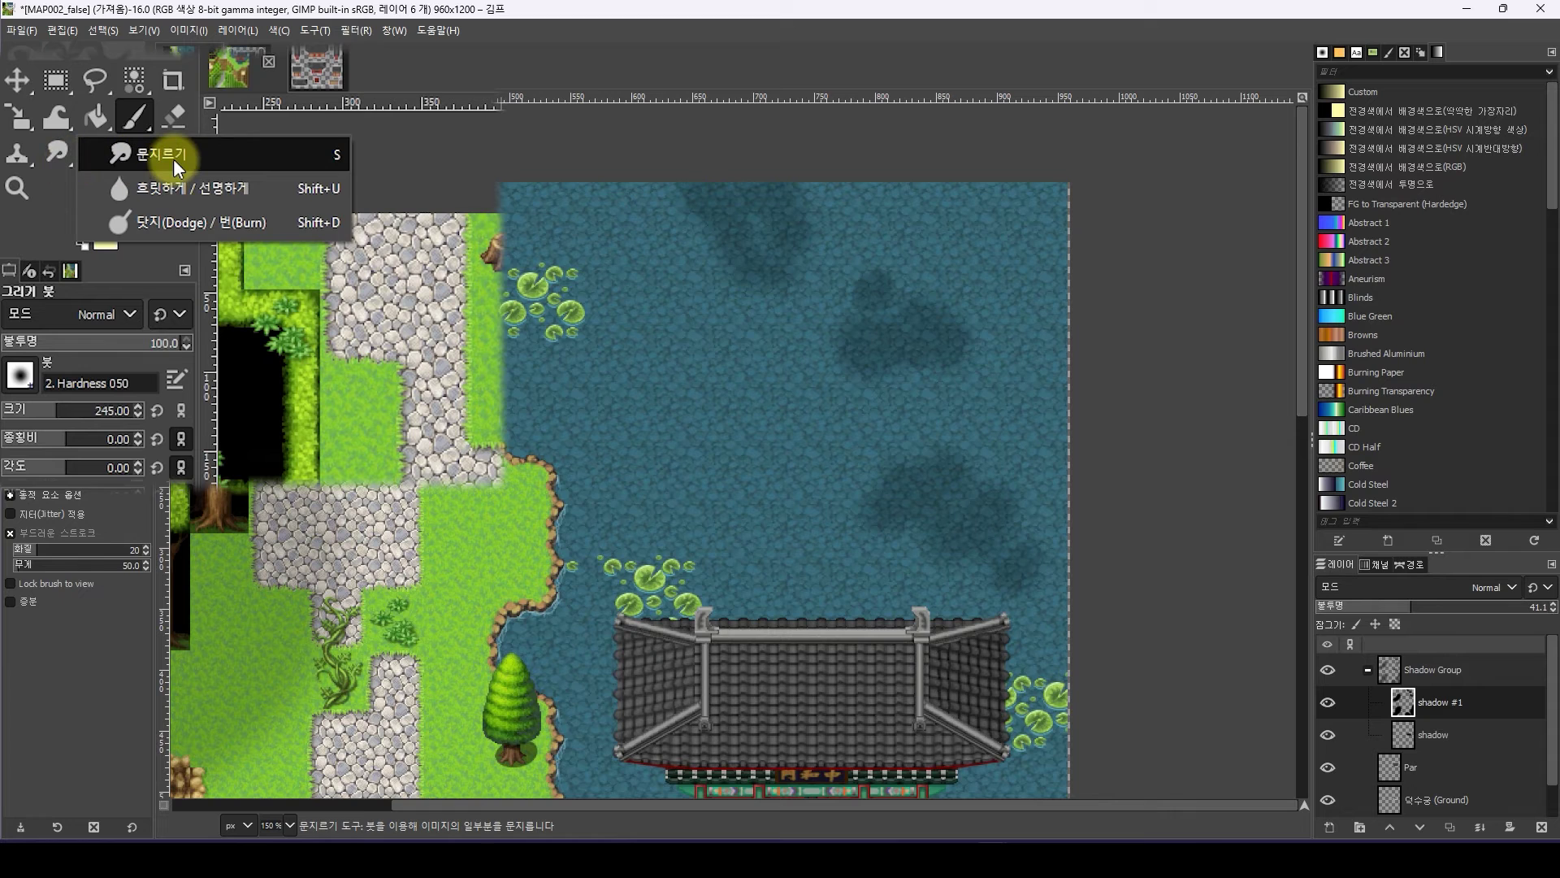
left_click(173, 159)
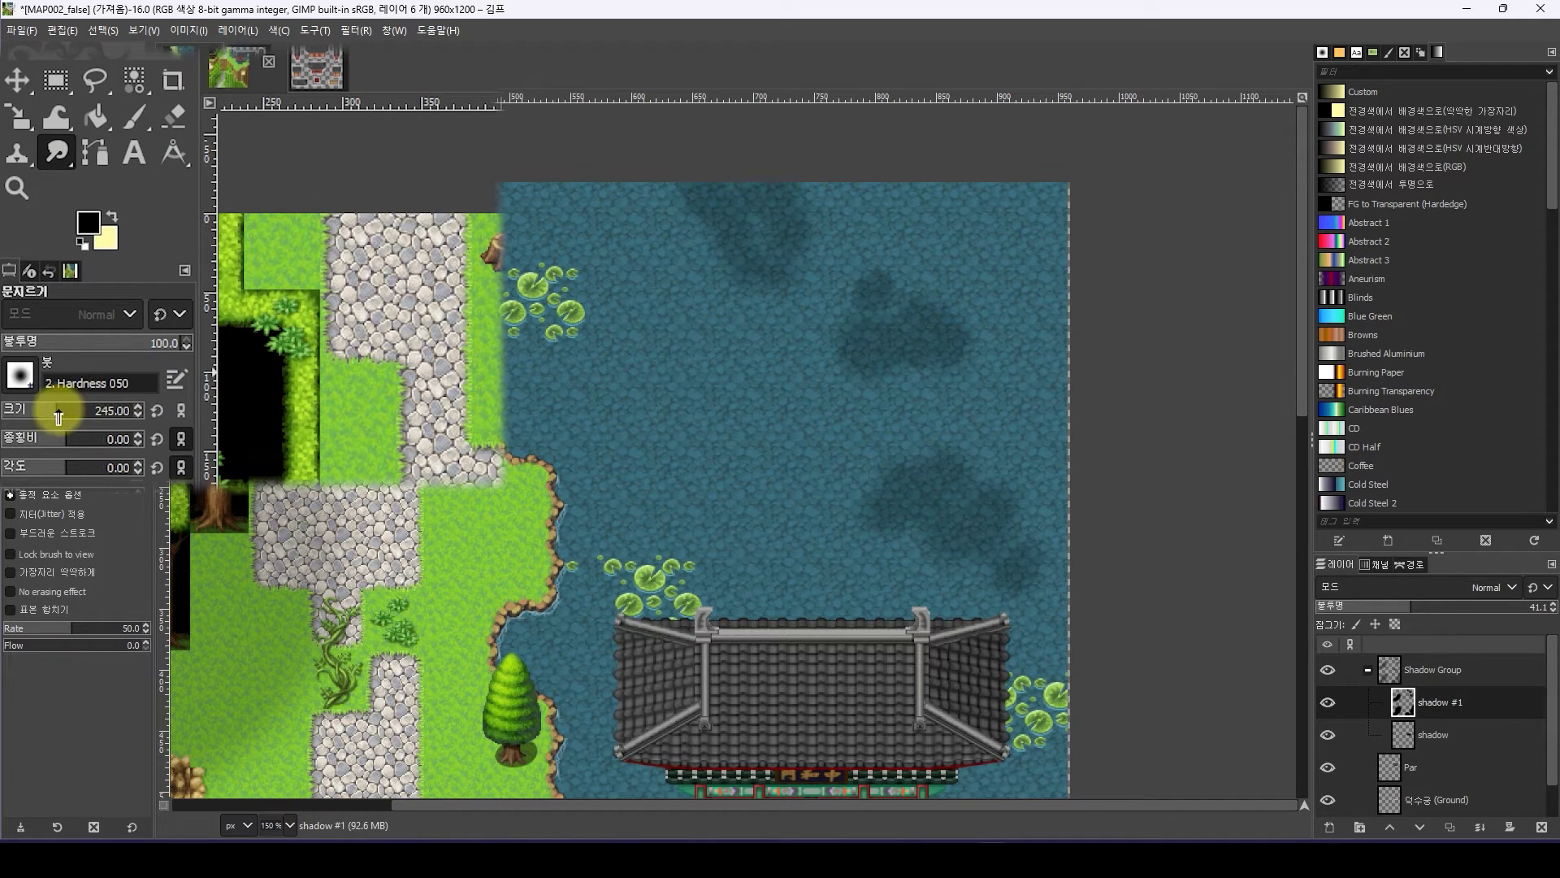
left_click_drag(29, 416, 14, 416)
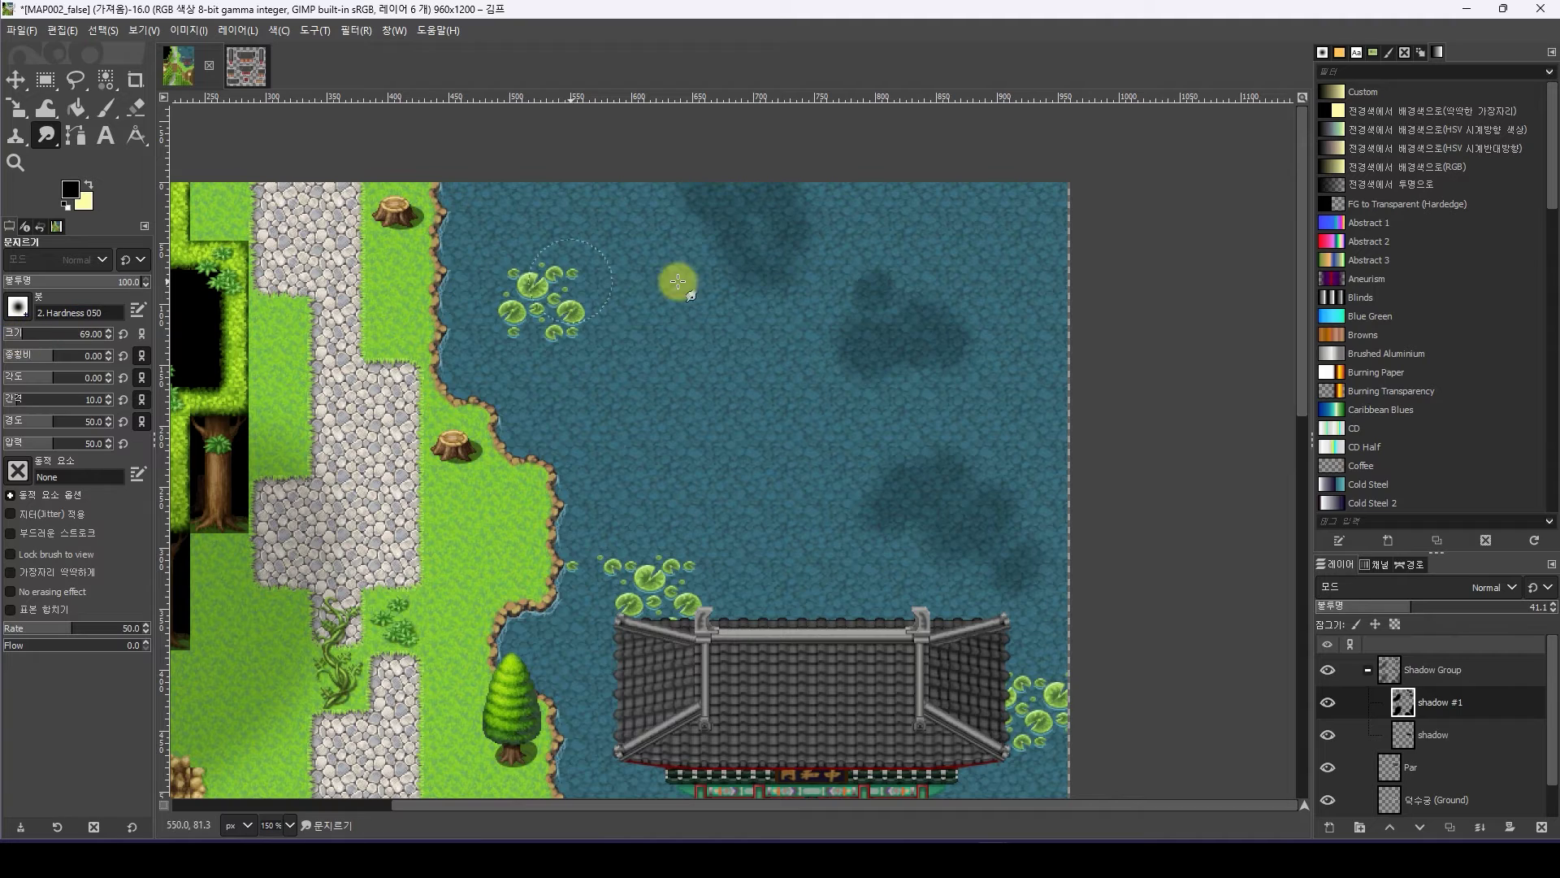
scroll(947, 355, "up", 3, "ctrl")
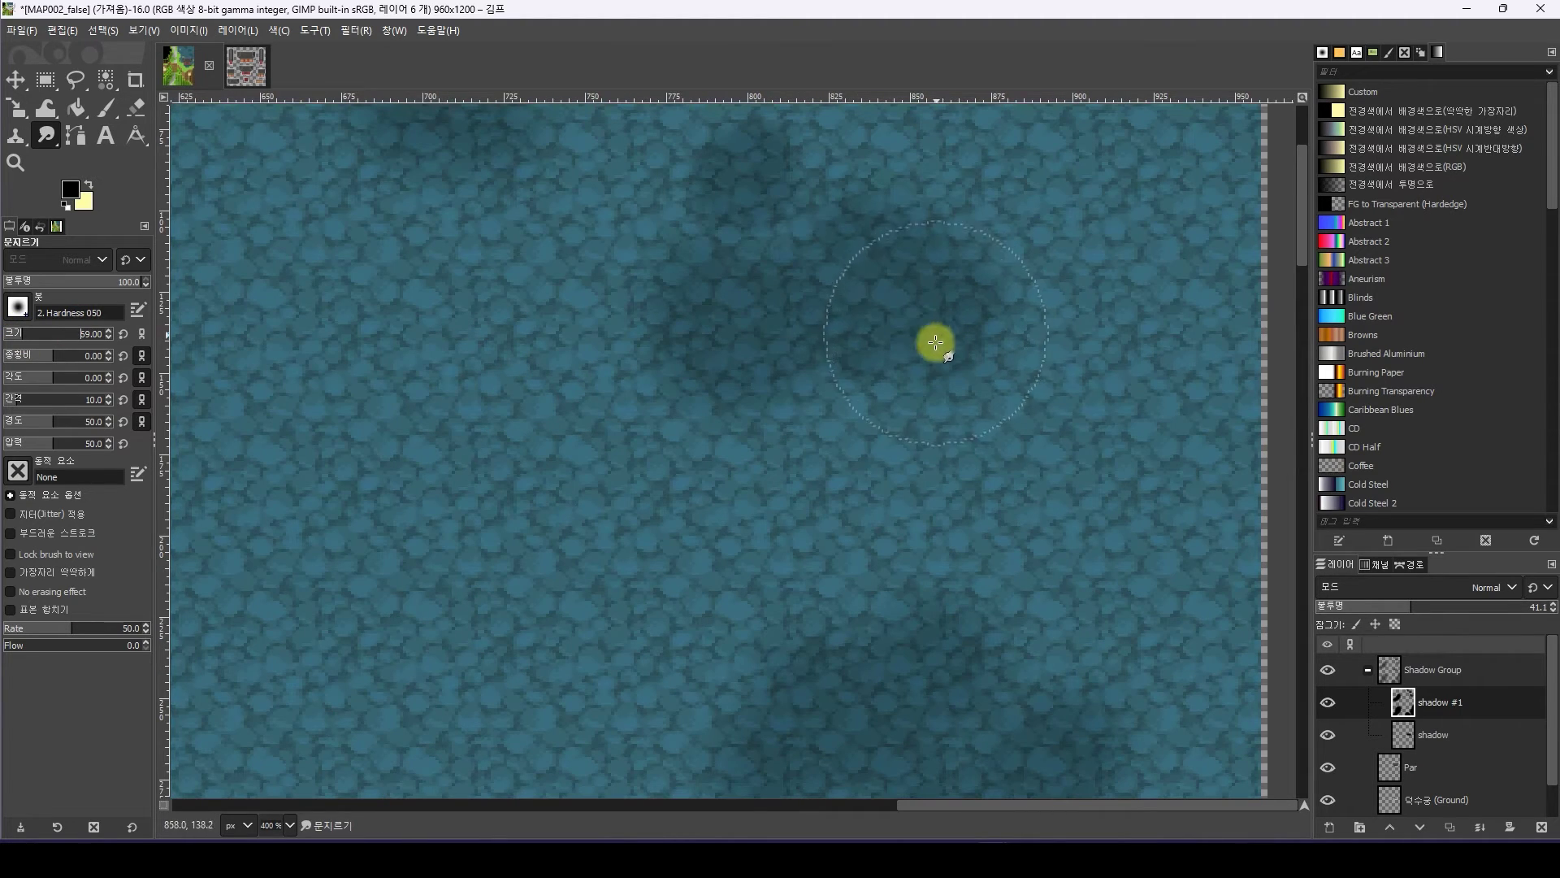
mouse_move(1173, 432)
middle_mouse_down()
mouse_move(974, 470)
mouse_move(1087, 611)
middle_mouse_up()
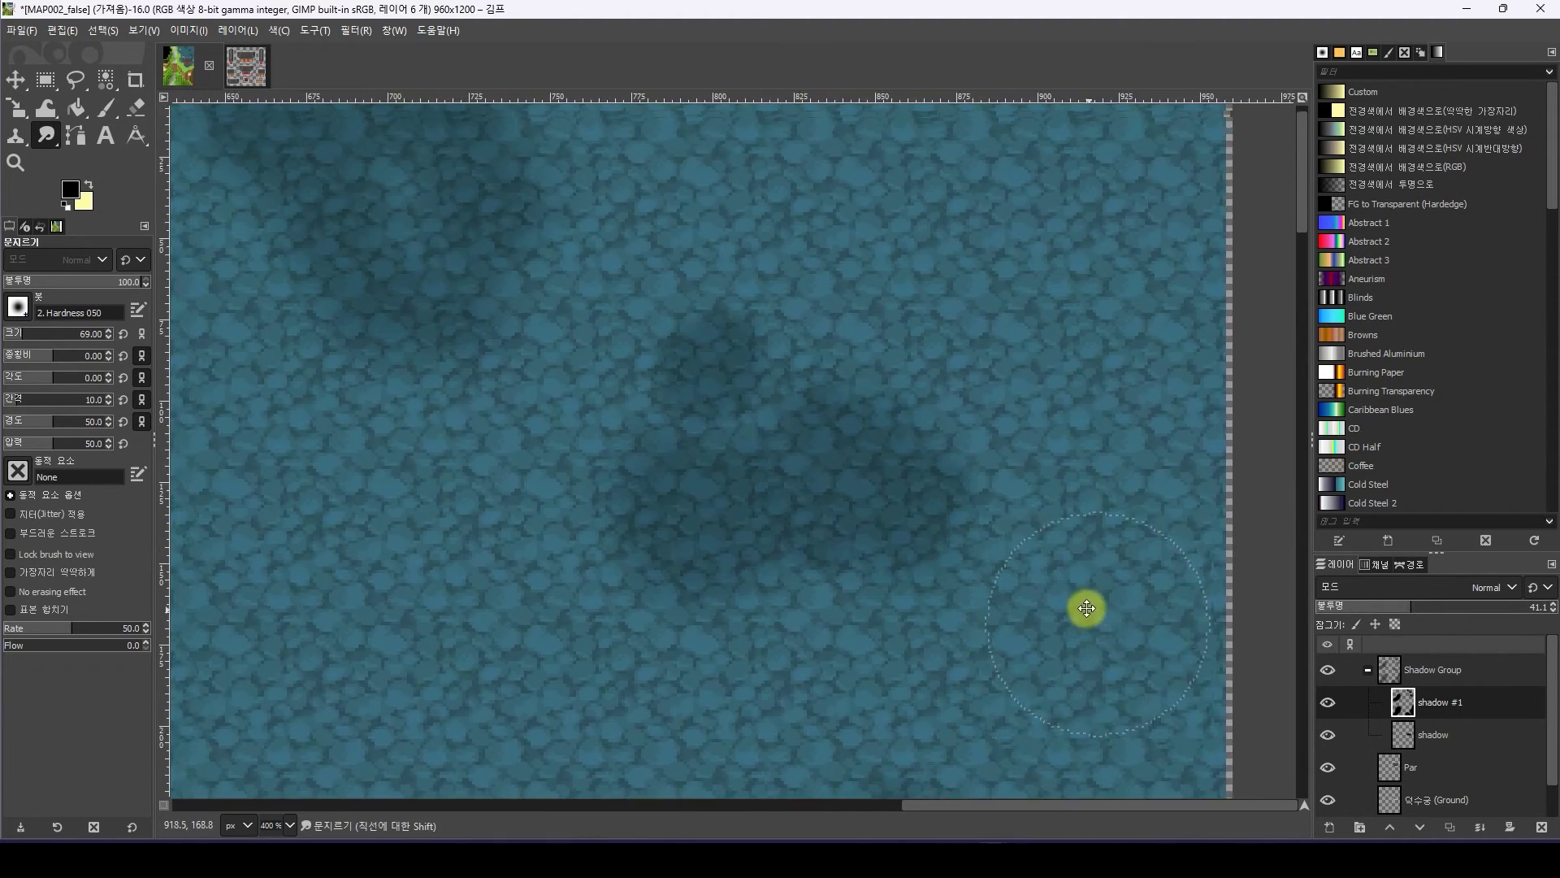
key("bracketleft")
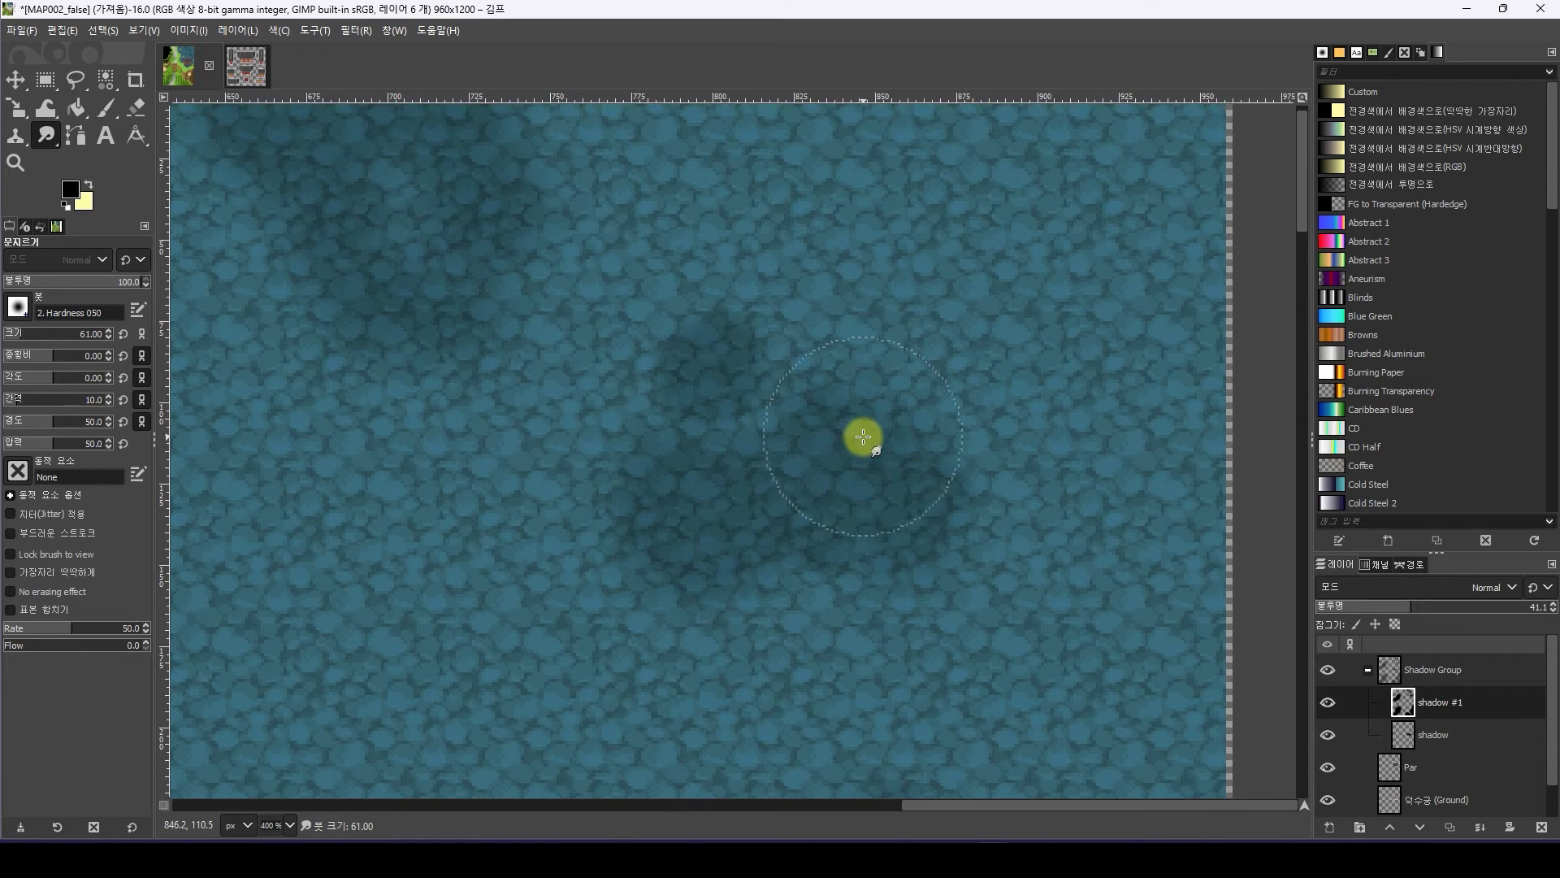
Raise the opacity of the shadow #1 layer to 83.3 and smudge the middle blotch cluster on the lake
mouse_move(1519, 609)
left_mouse_down()
mouse_move(1536, 605)
mouse_move(1508, 605)
left_mouse_up()
mouse_move(876, 434)
left_mouse_down()
mouse_move(928, 386)
mouse_move(972, 512)
left_mouse_up()
mouse_move(650, 521)
left_mouse_down()
mouse_move(595, 511)
mouse_move(663, 525)
mouse_move(621, 498)
left_mouse_up()
Reduce the smudge brush size to 16 and pull the edges of the lake's middle blotches outward into irregular shapes
left_click_drag(13, 338, 10, 338)
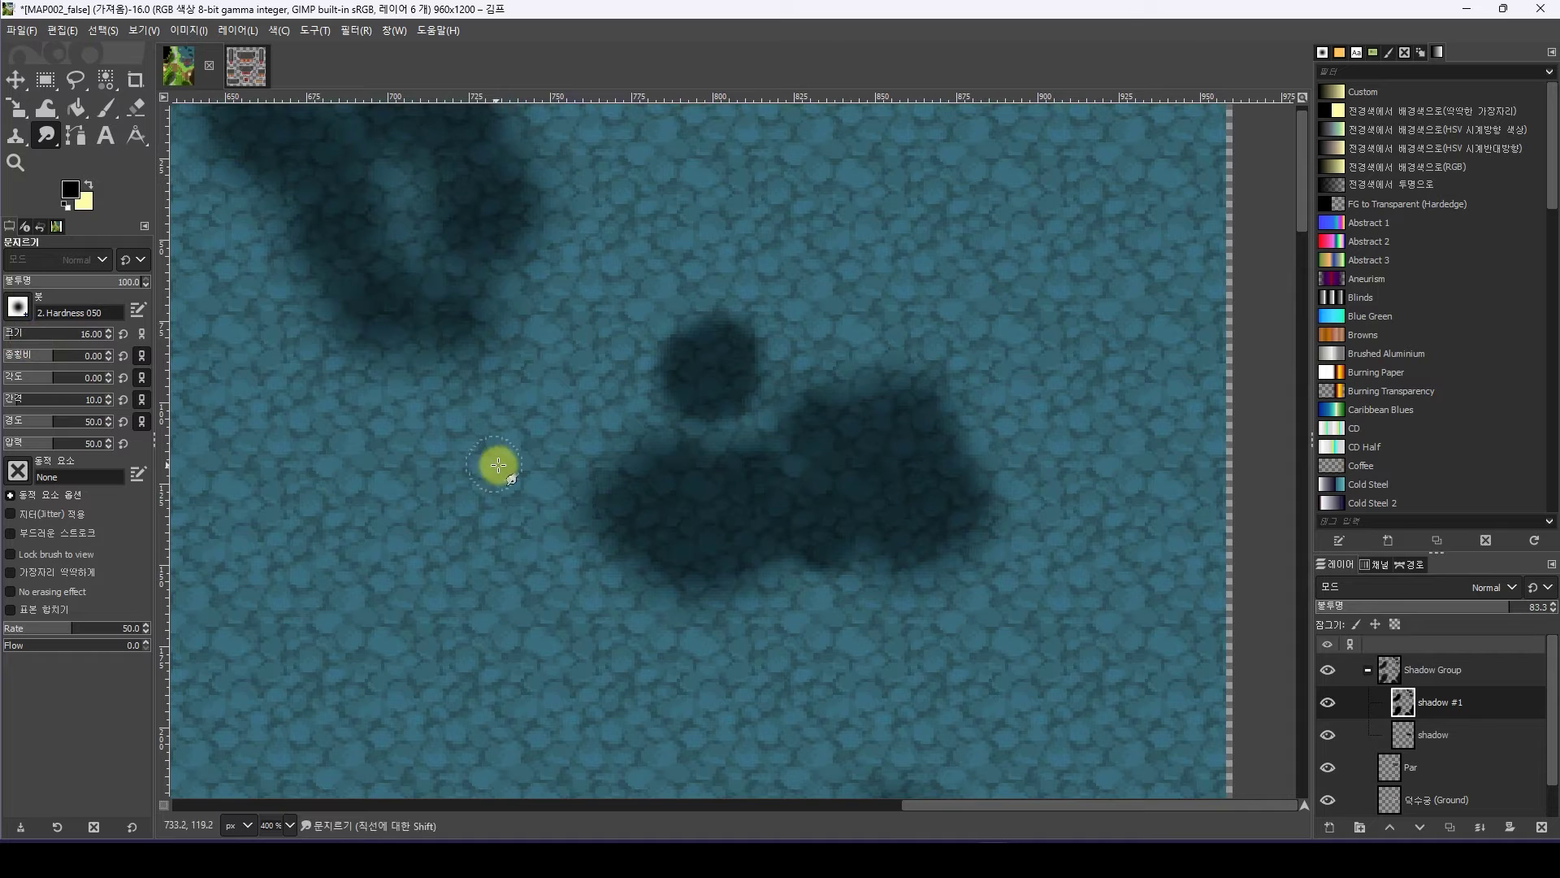
mouse_move(641, 512)
left_mouse_down()
mouse_move(571, 508)
mouse_move(588, 512)
left_mouse_up()
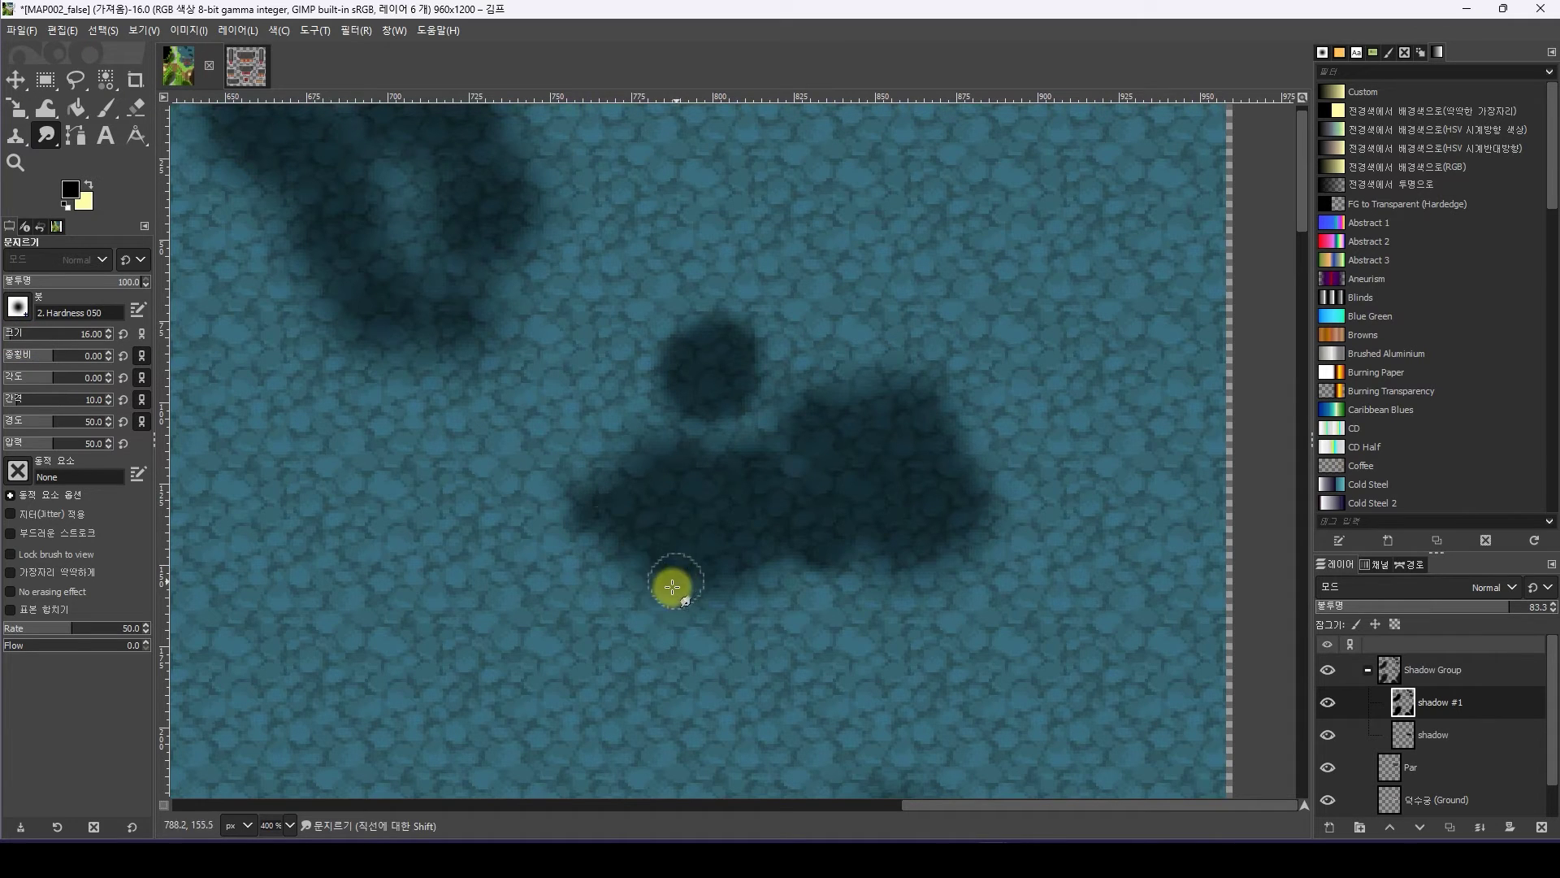
mouse_move(672, 587)
left_mouse_down()
mouse_move(658, 568)
mouse_move(937, 546)
mouse_move(987, 573)
left_mouse_up()
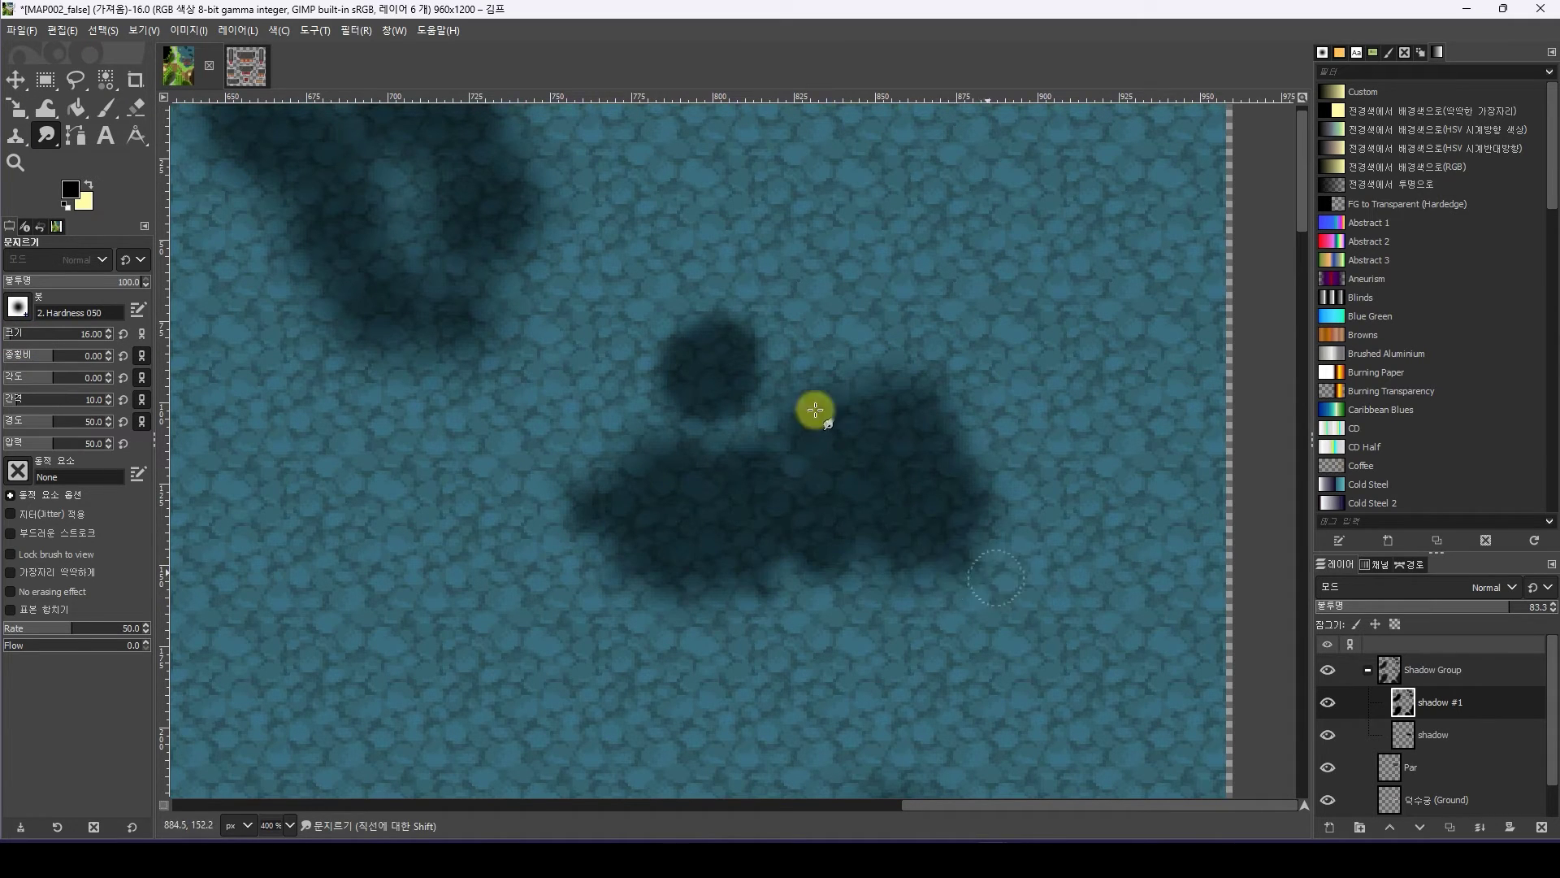
mouse_move(714, 351)
left_mouse_down()
mouse_move(794, 310)
mouse_move(759, 379)
mouse_move(714, 347)
left_mouse_up()
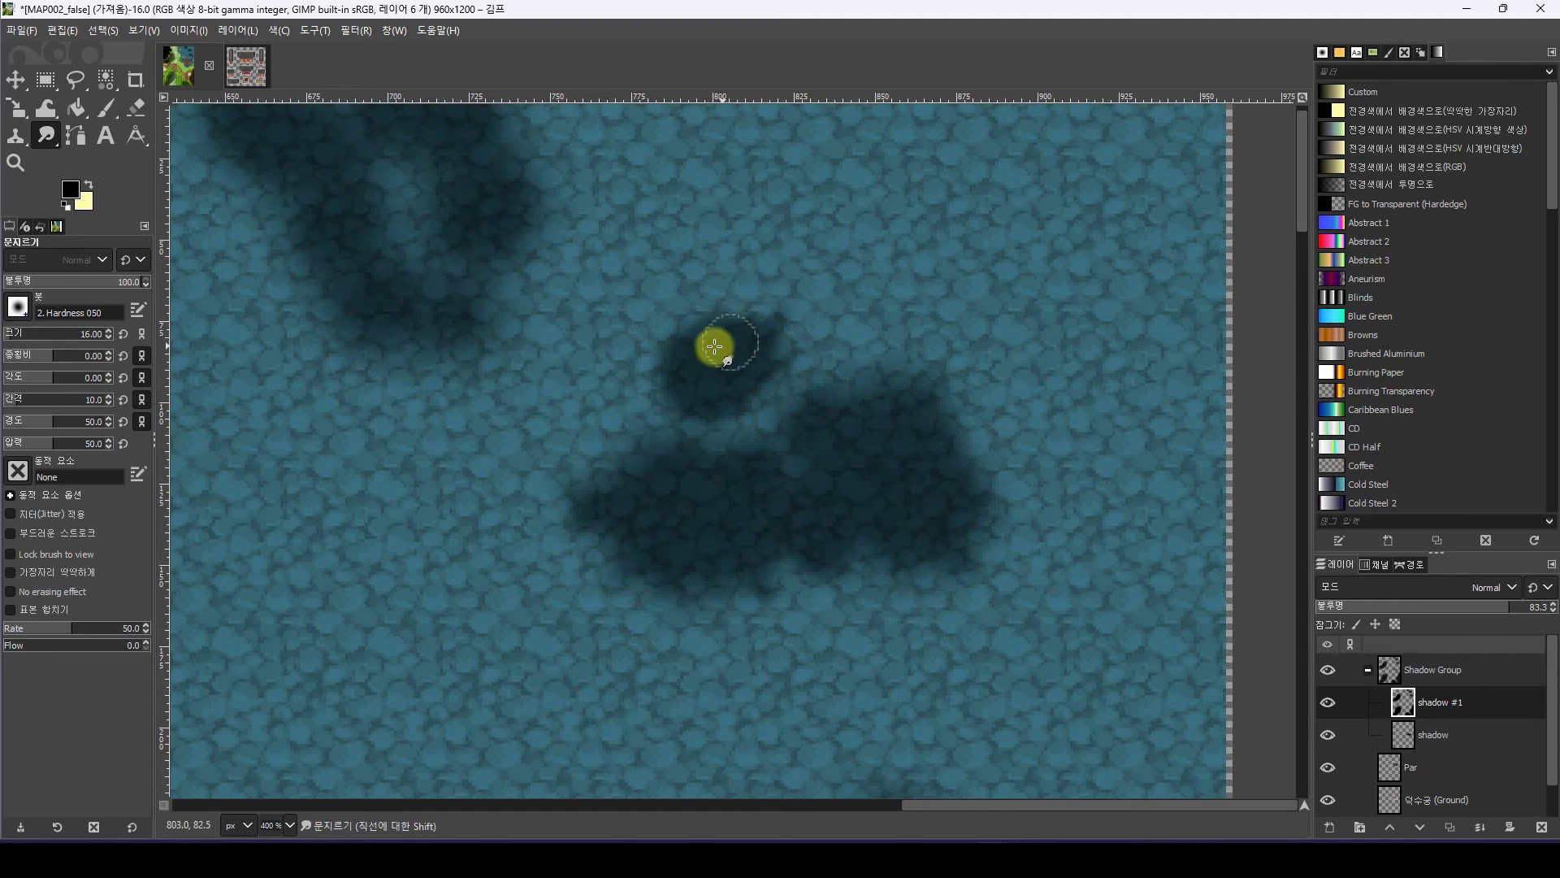
scroll(690, 296, "down", 2, "ctrl")
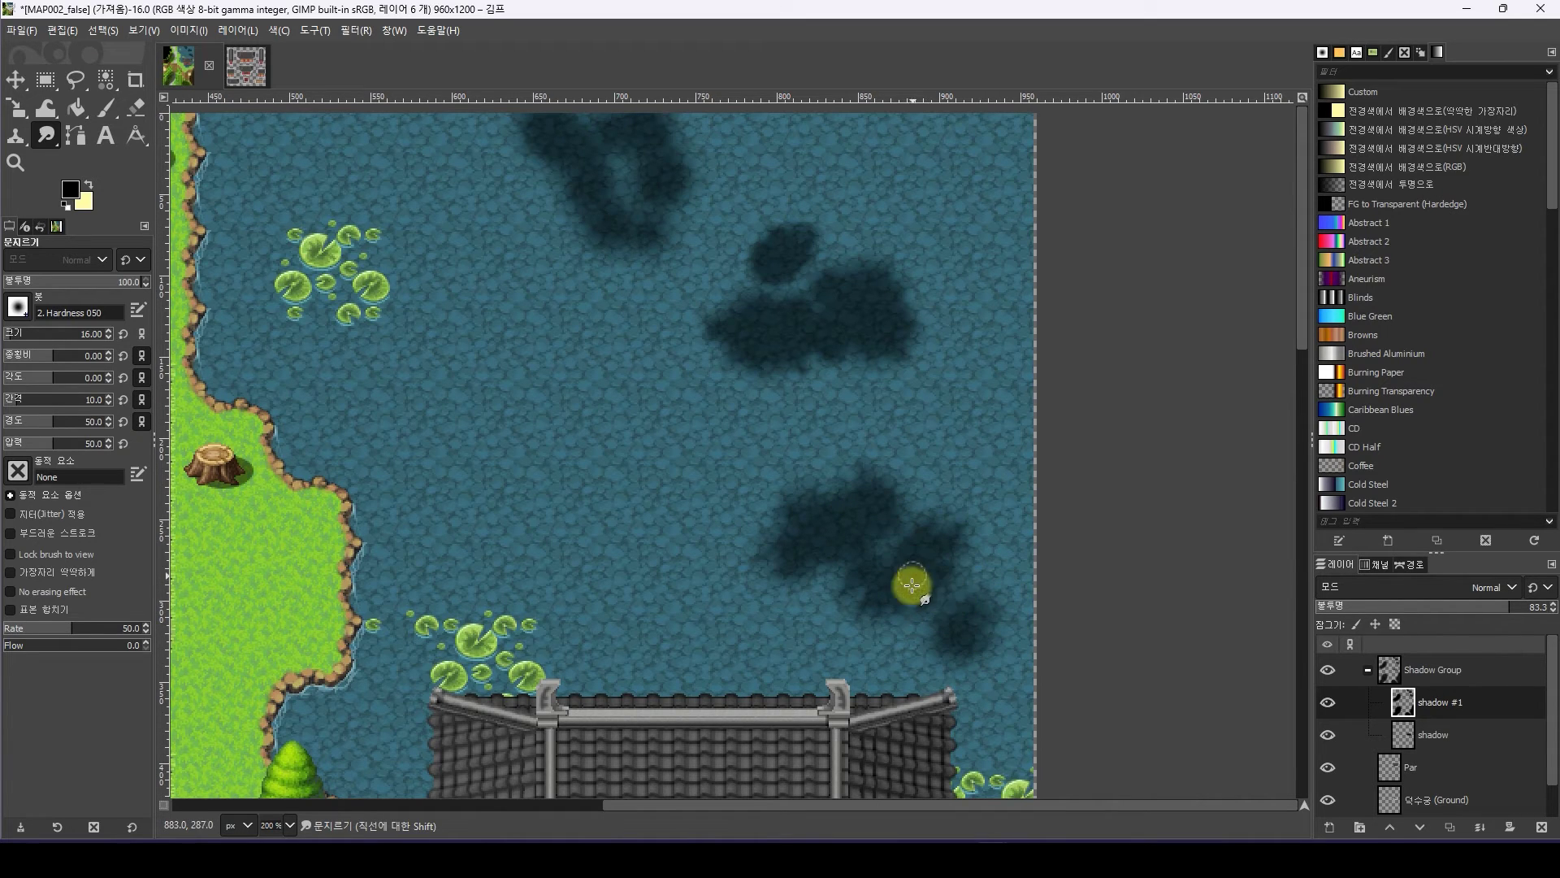
scroll(860, 452, "up", 5)
scroll(859, 453, "left", 3)
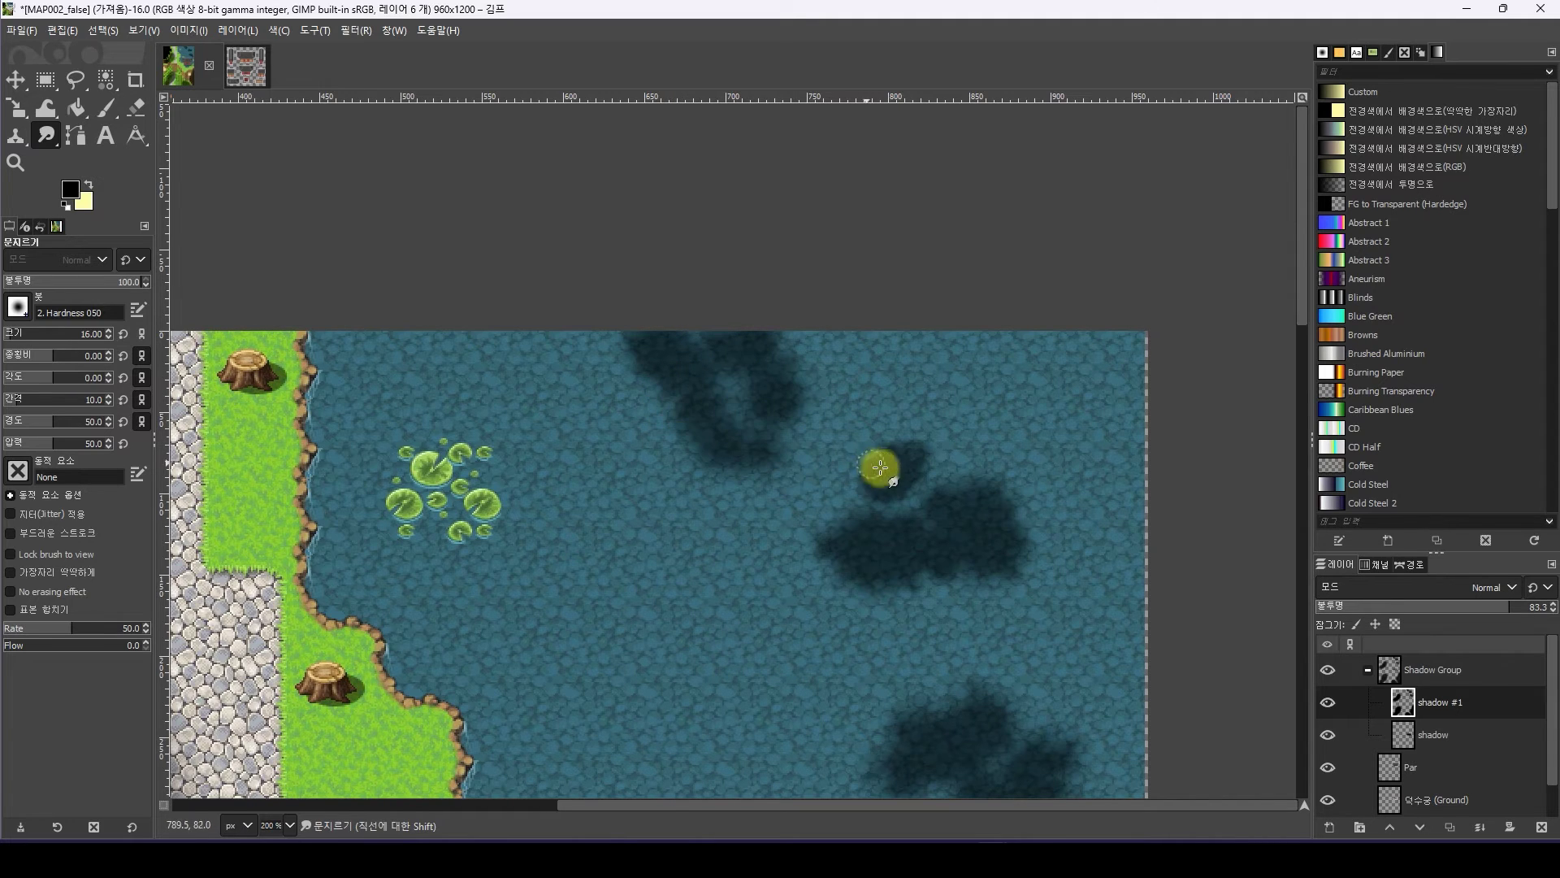
Reduce the opacity of the shadow #1 layer to 53.7
scroll(910, 594, "down", 2, "ctrl")
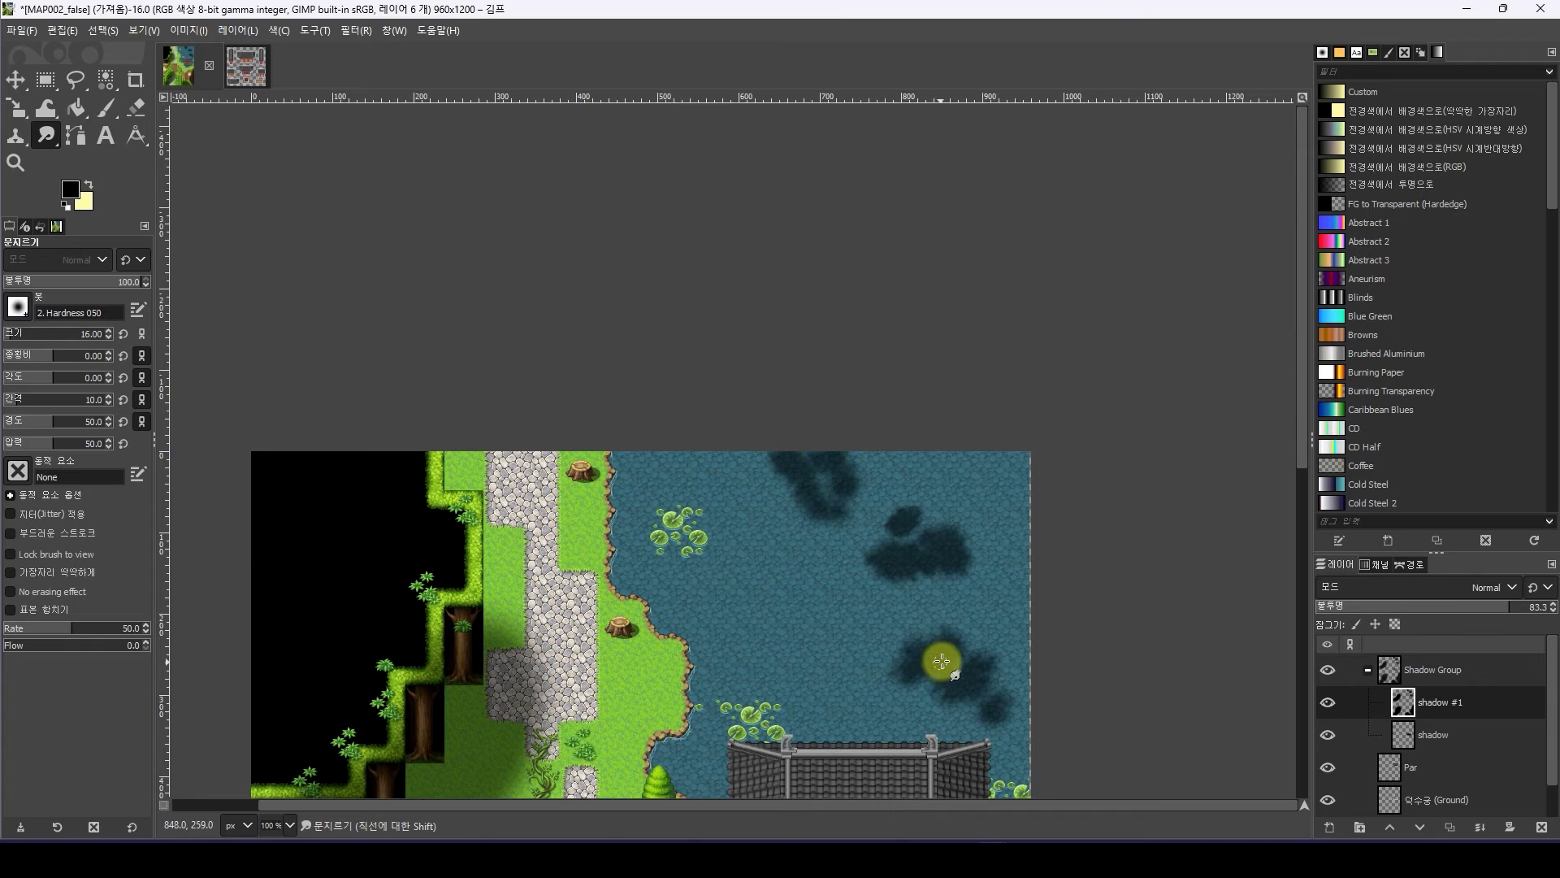
middle_click_drag(933, 655, 970, 490)
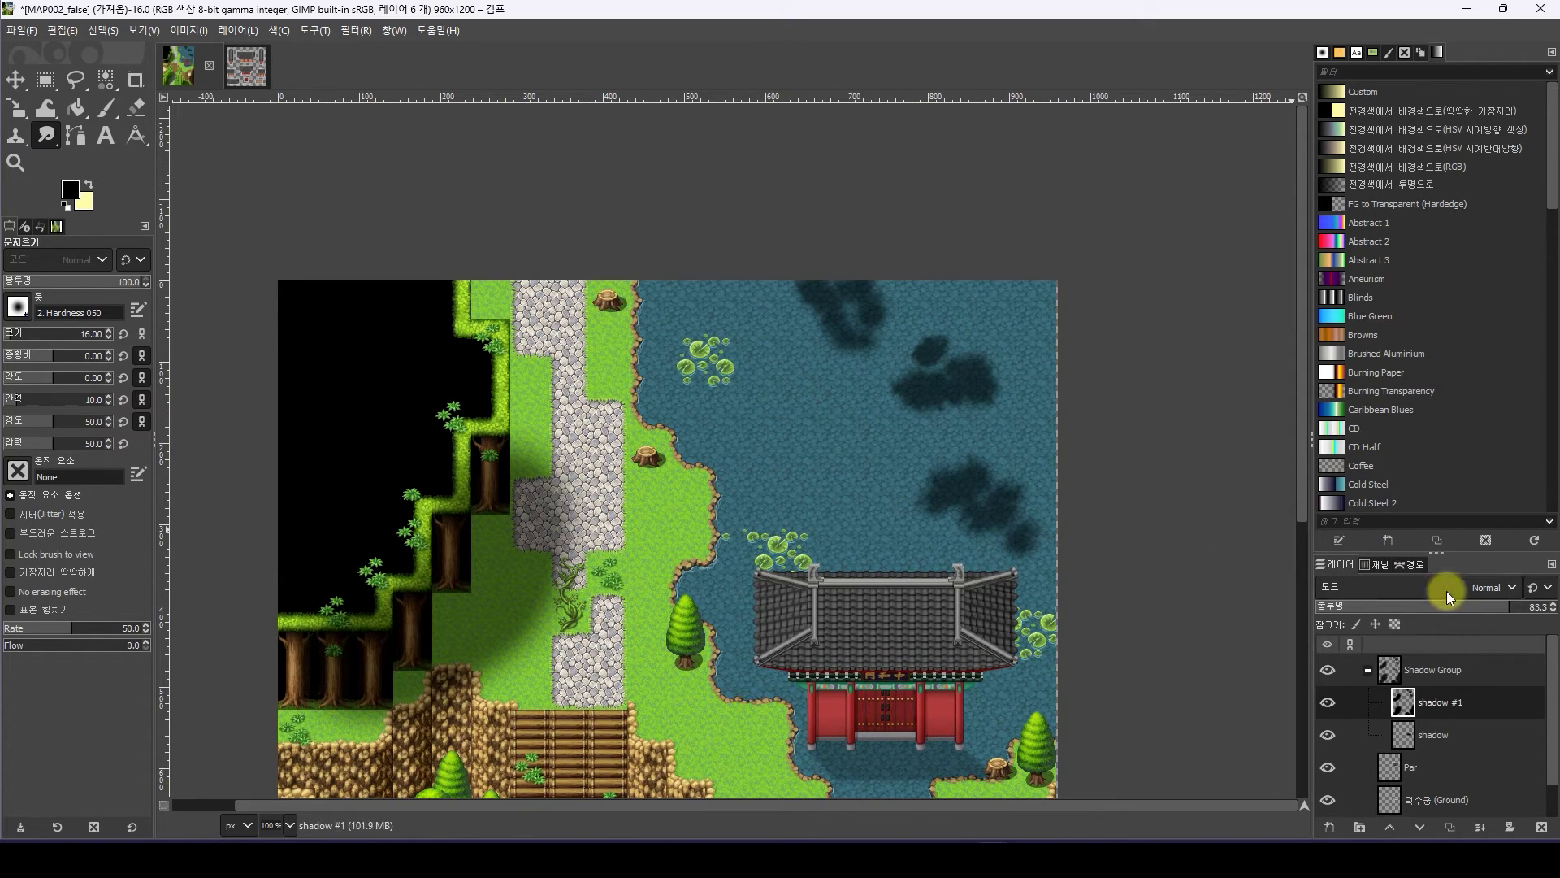
left_click_drag(1469, 611, 1419, 615)
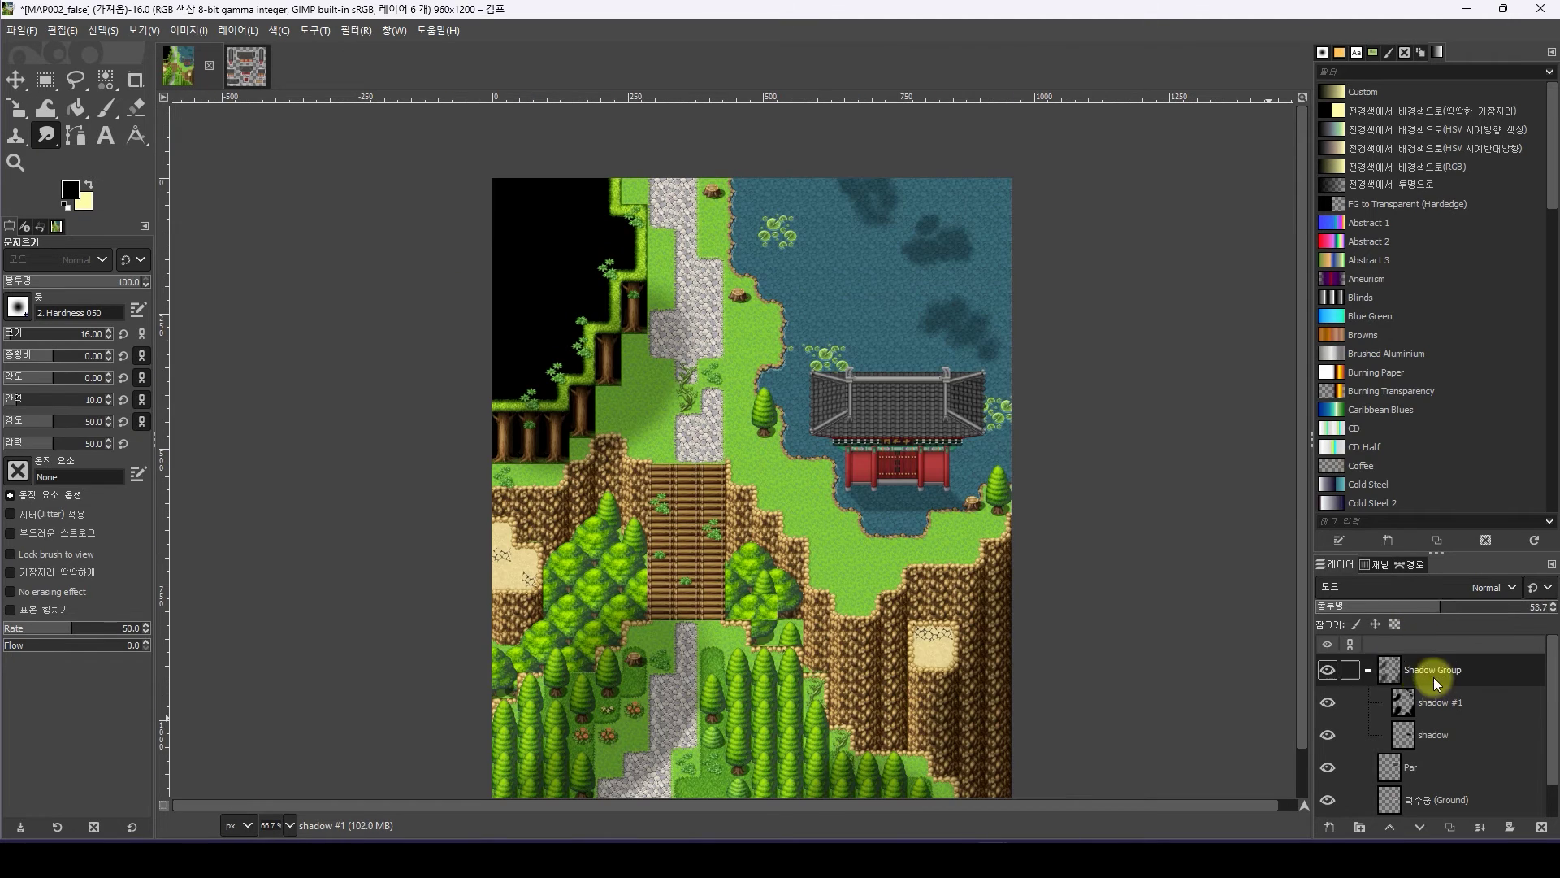
Collapse the Shadow Group and hide it, toggling its visibility to compare the map with and without shadows
left_click(1435, 676)
left_click(1368, 669)
left_click(1328, 671)
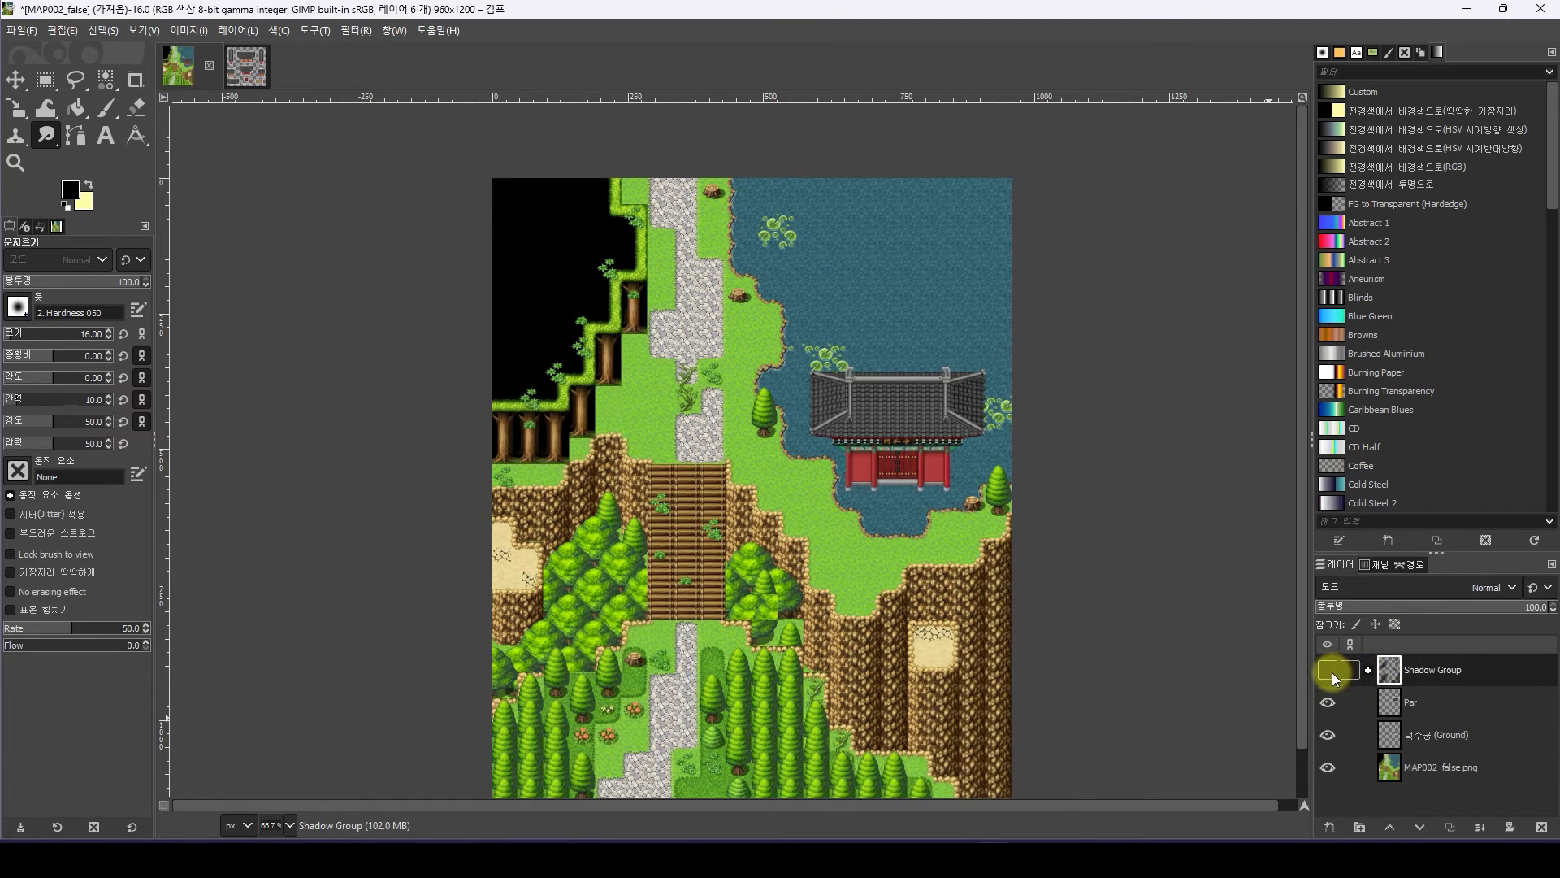
left_click(1328, 671)
left_click(1327, 670)
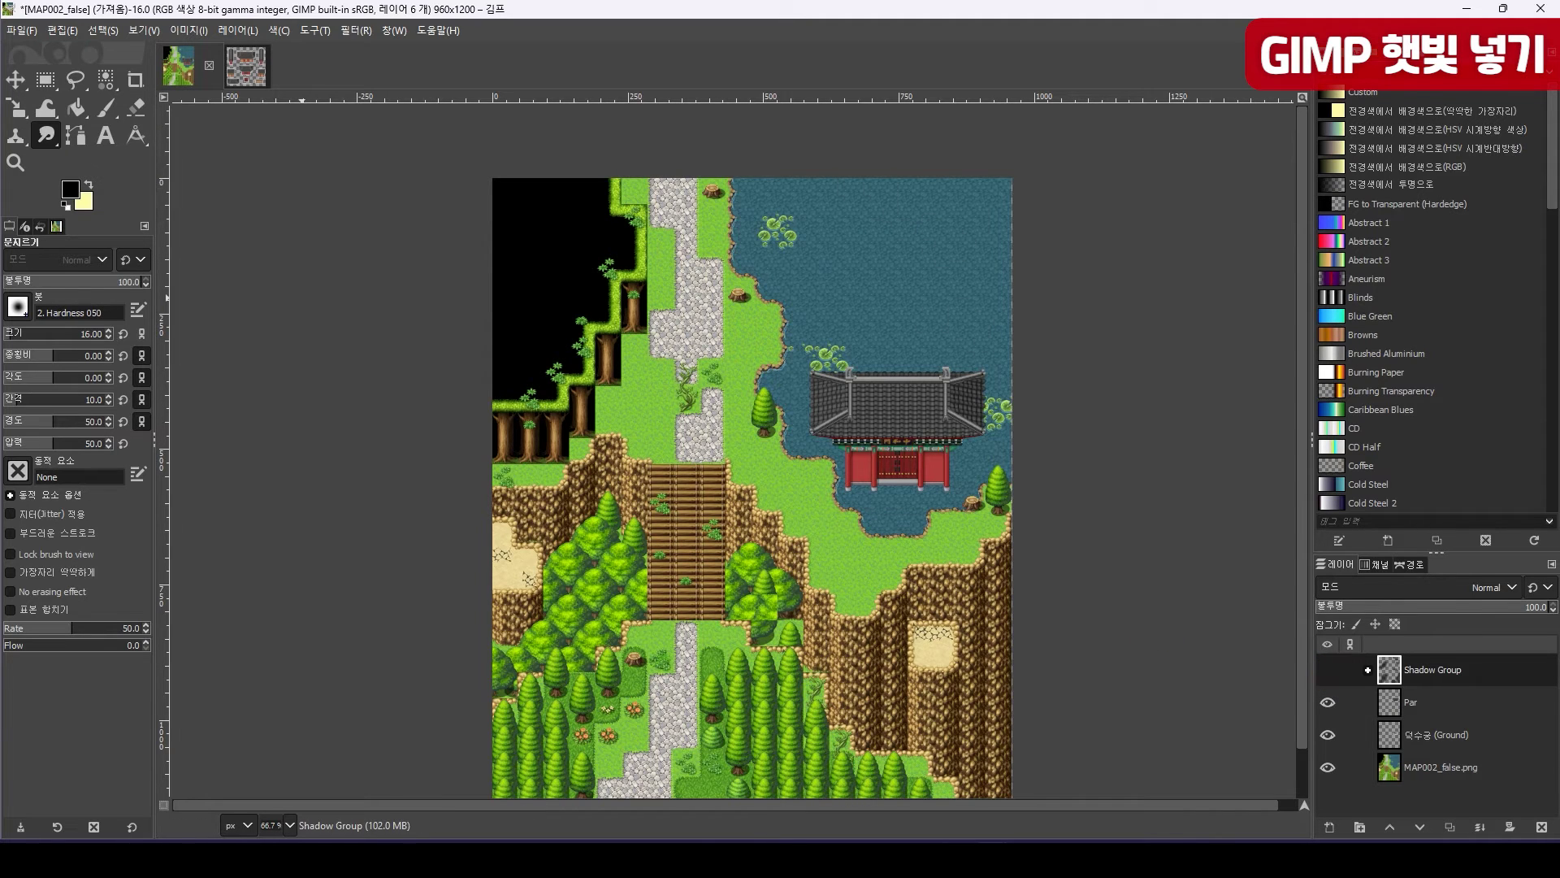
Create a new layer group, move it out above the Shadow Group, and name it Light
left_click(1285, 833)
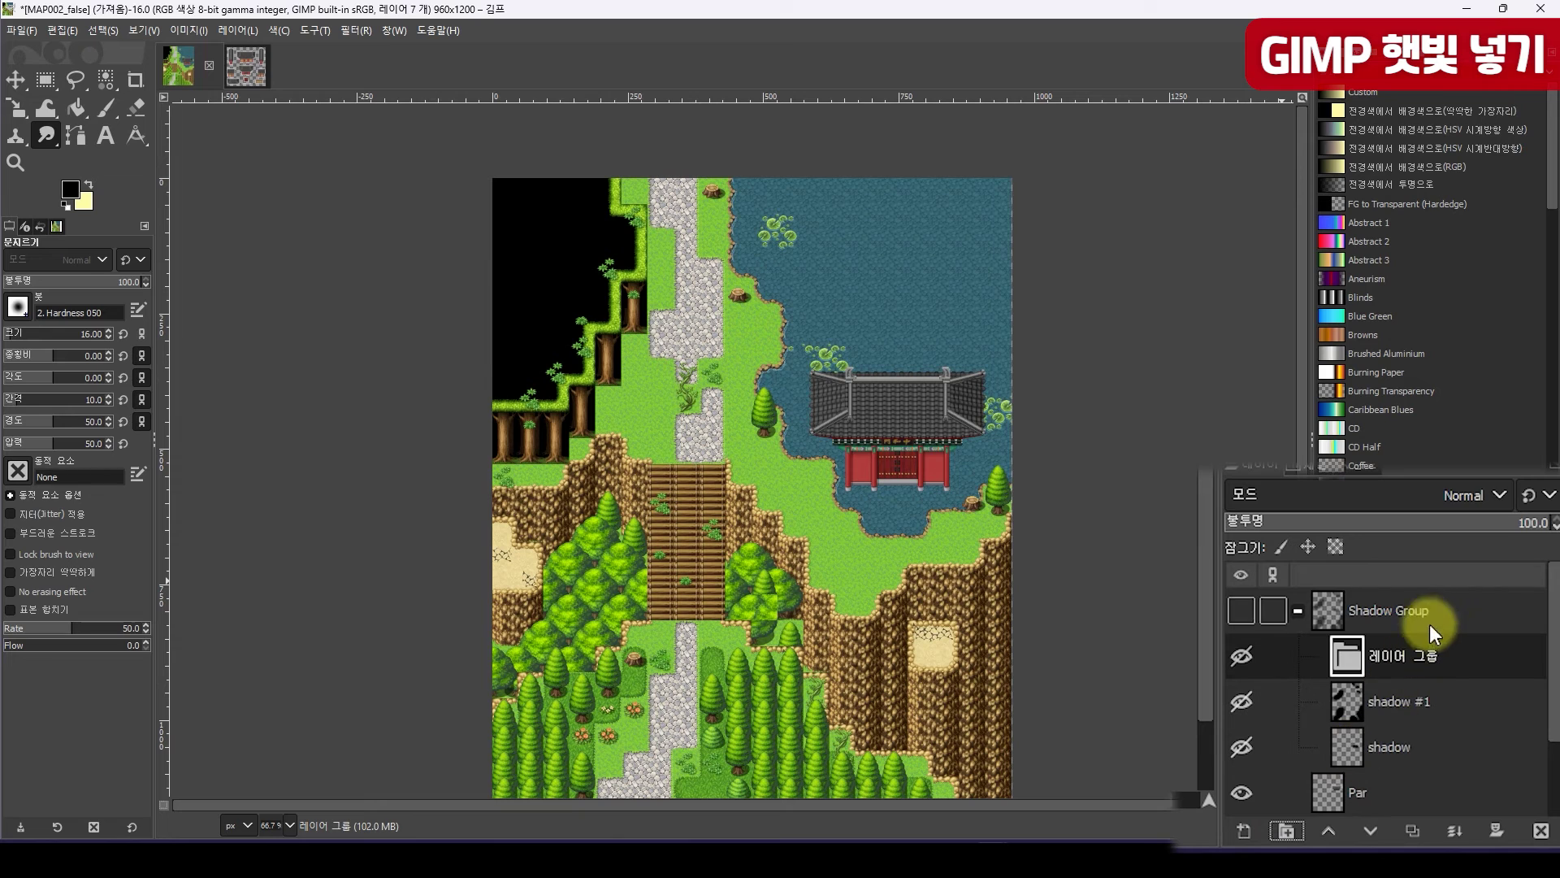
double_click(1425, 664)
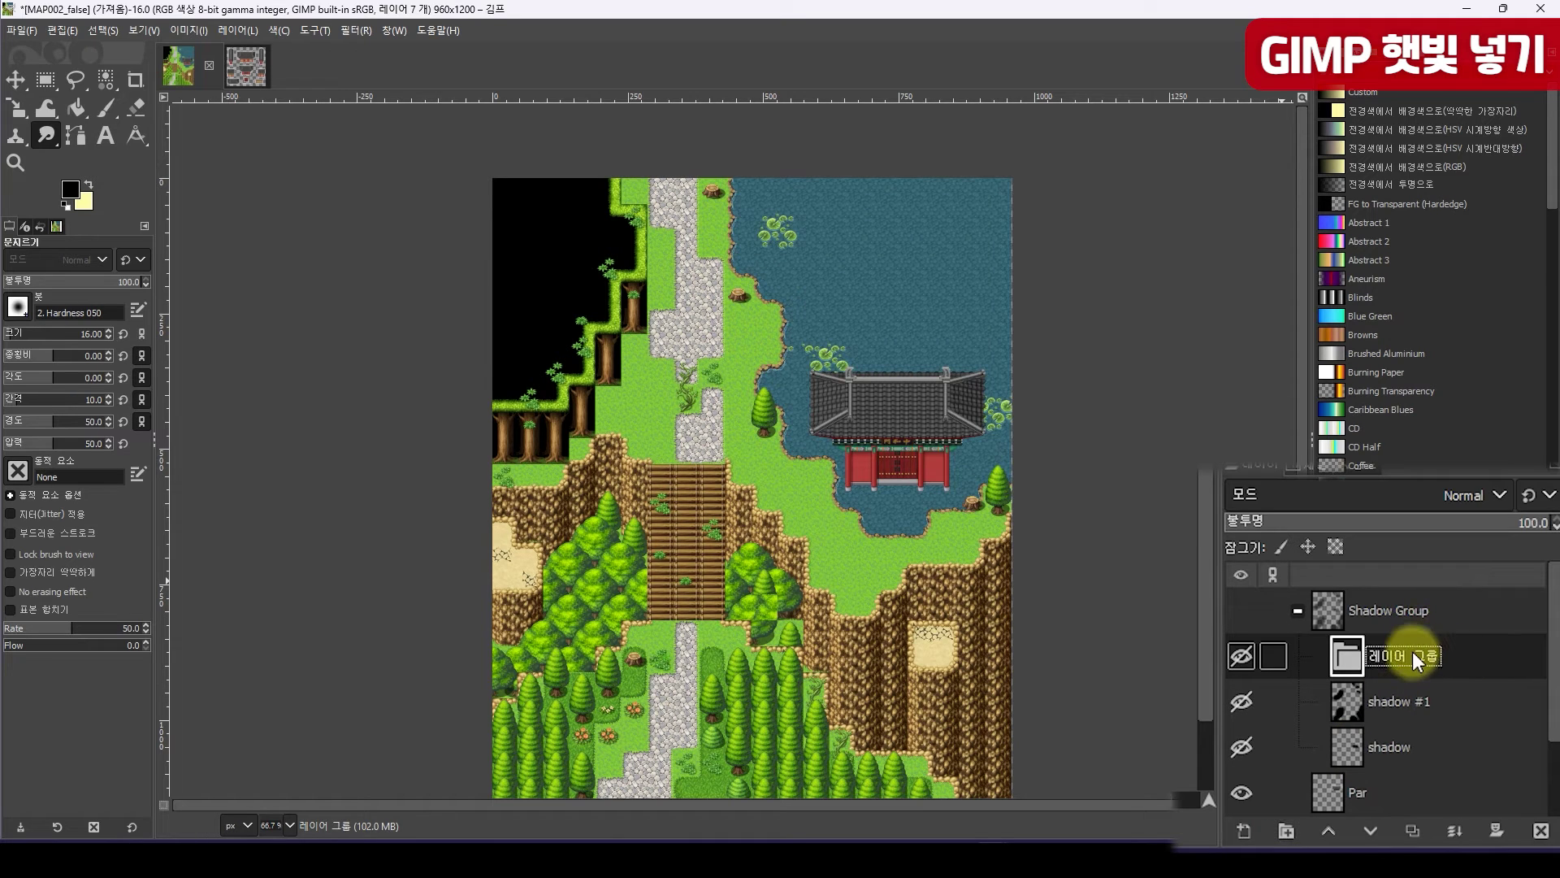
left_click_drag(1411, 652, 1397, 609)
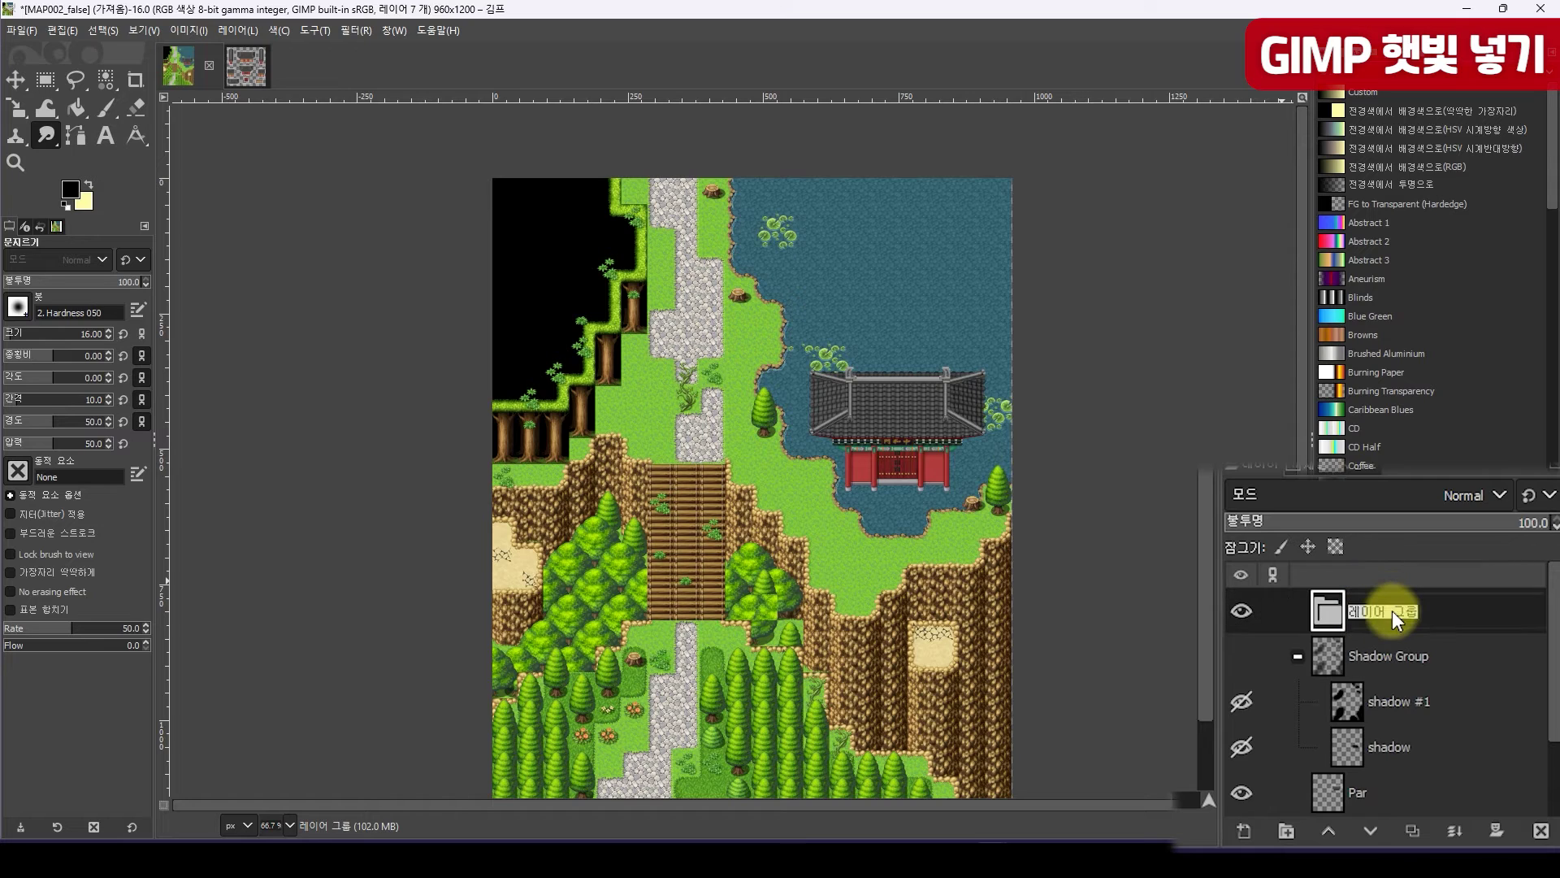
left_click(1333, 618)
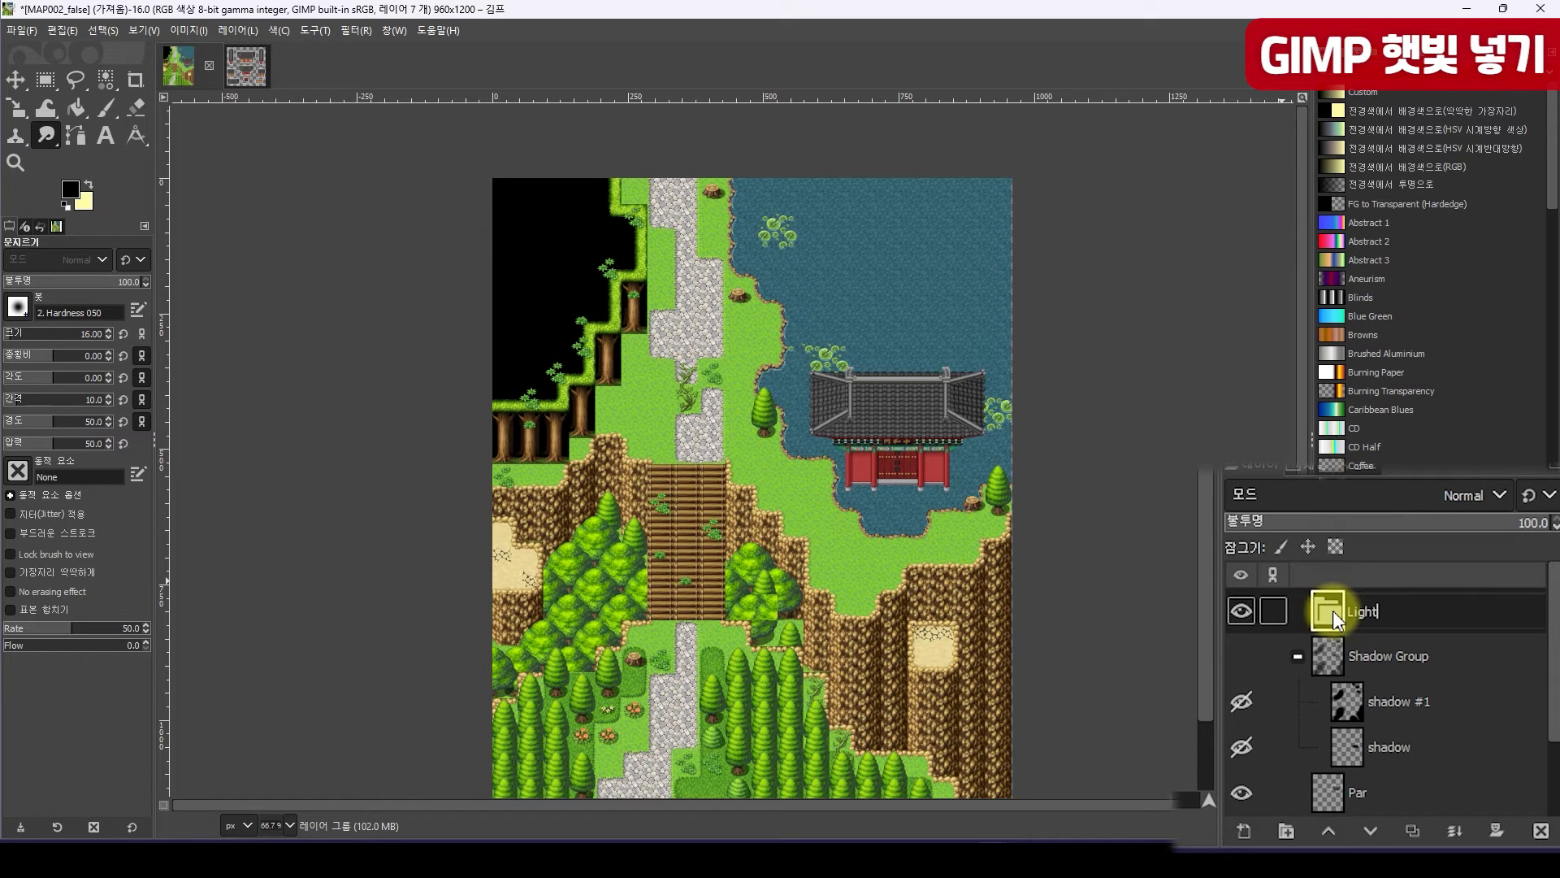
key("Return")
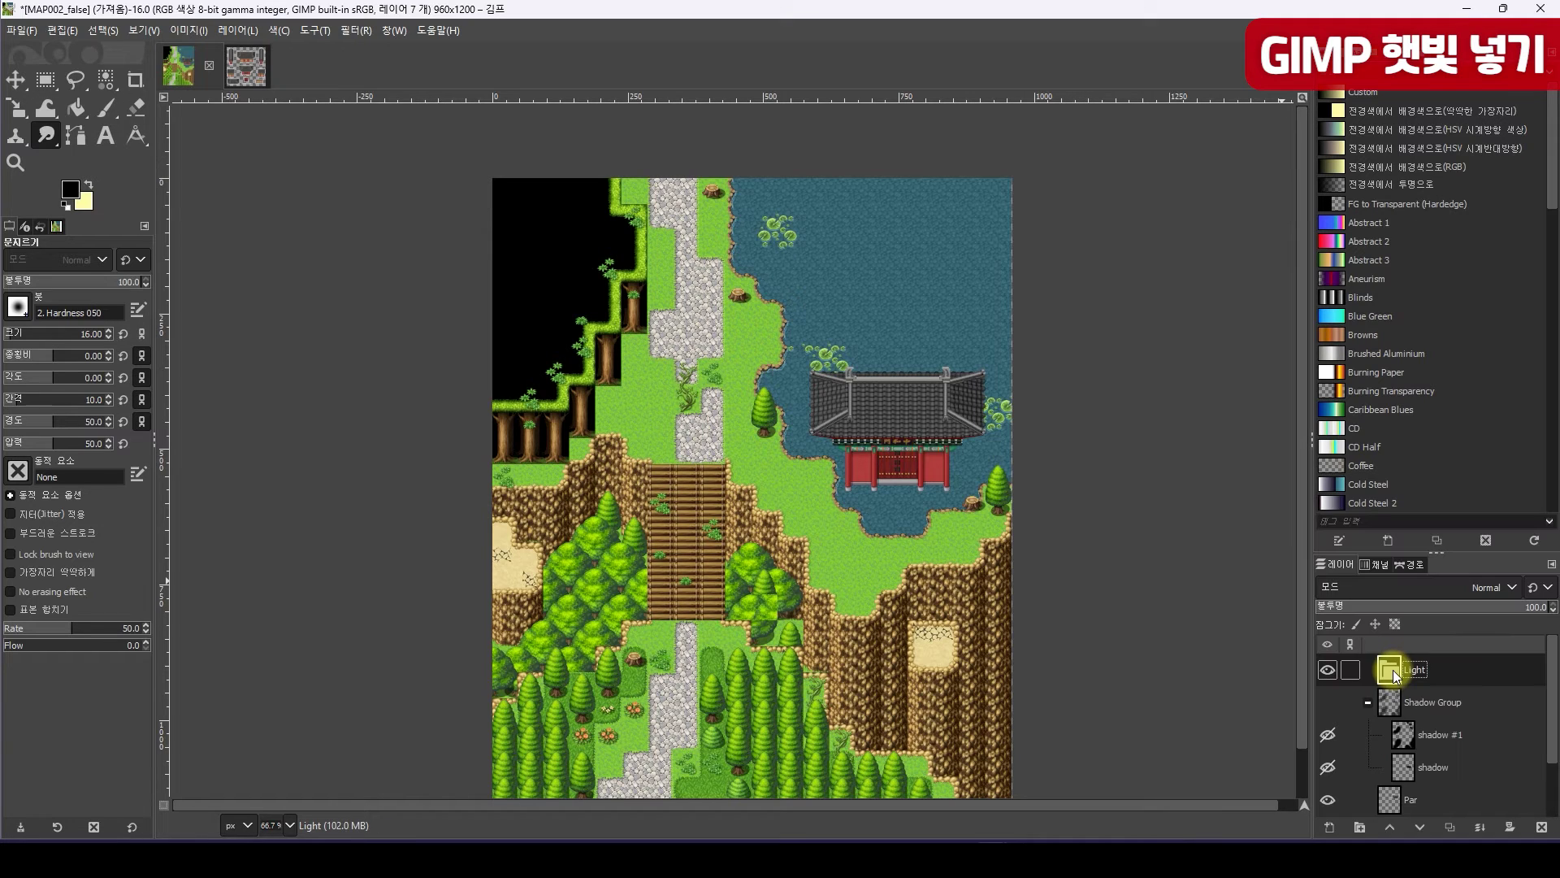
Add a transparent 960 × 1200 px layer named 기둥 inside the Light group
left_click(1329, 829)
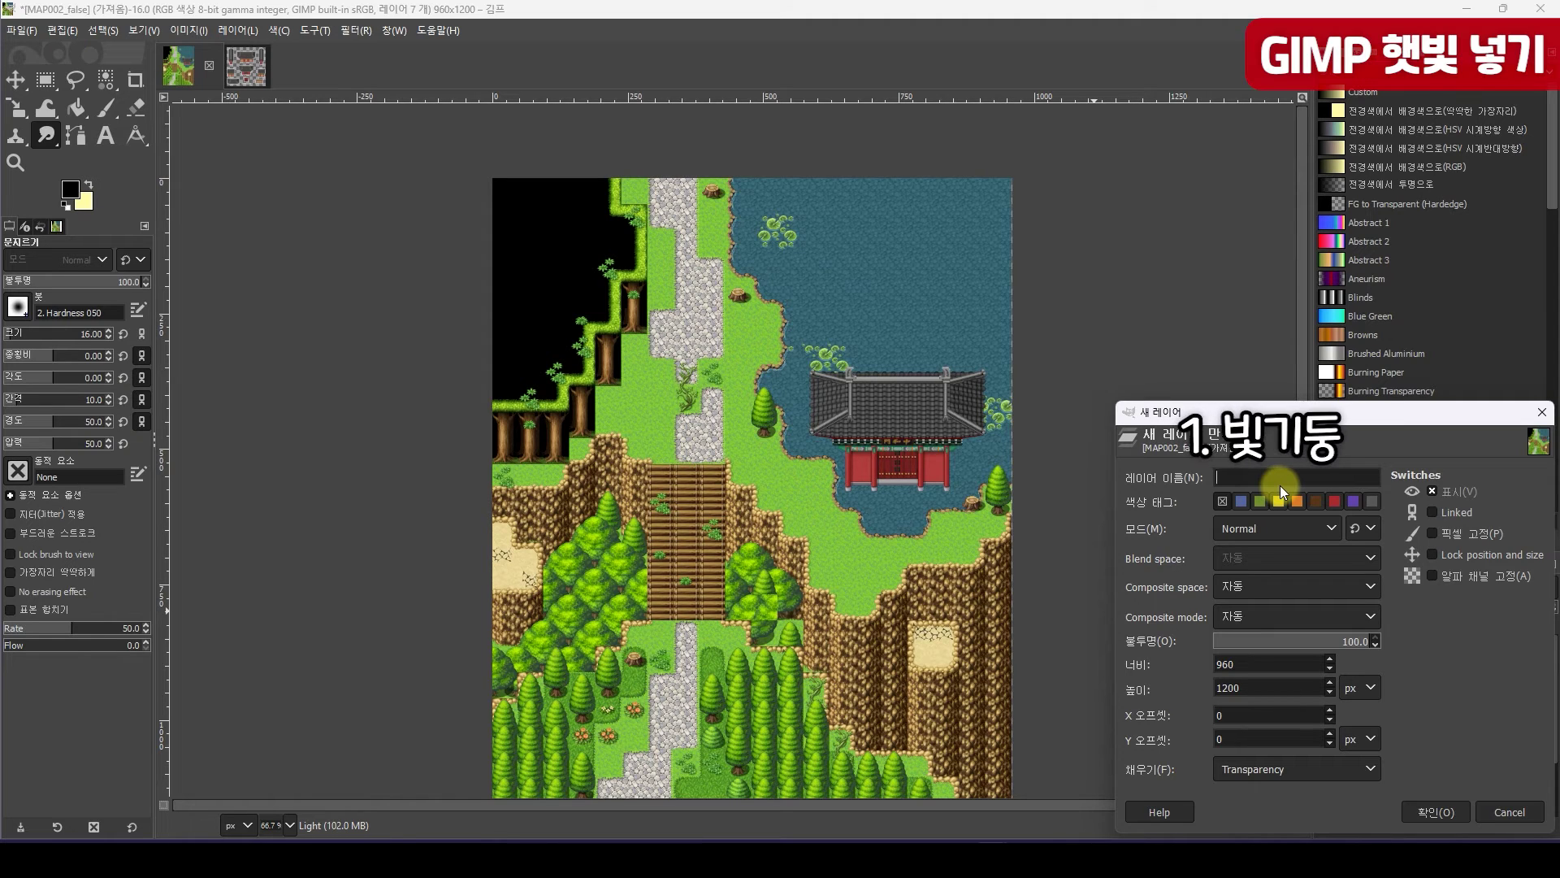
type("rlen")
key("BackSpace")
key("BackSpace")
key("BackSpace")
key("BackSpace")
type("기둥")
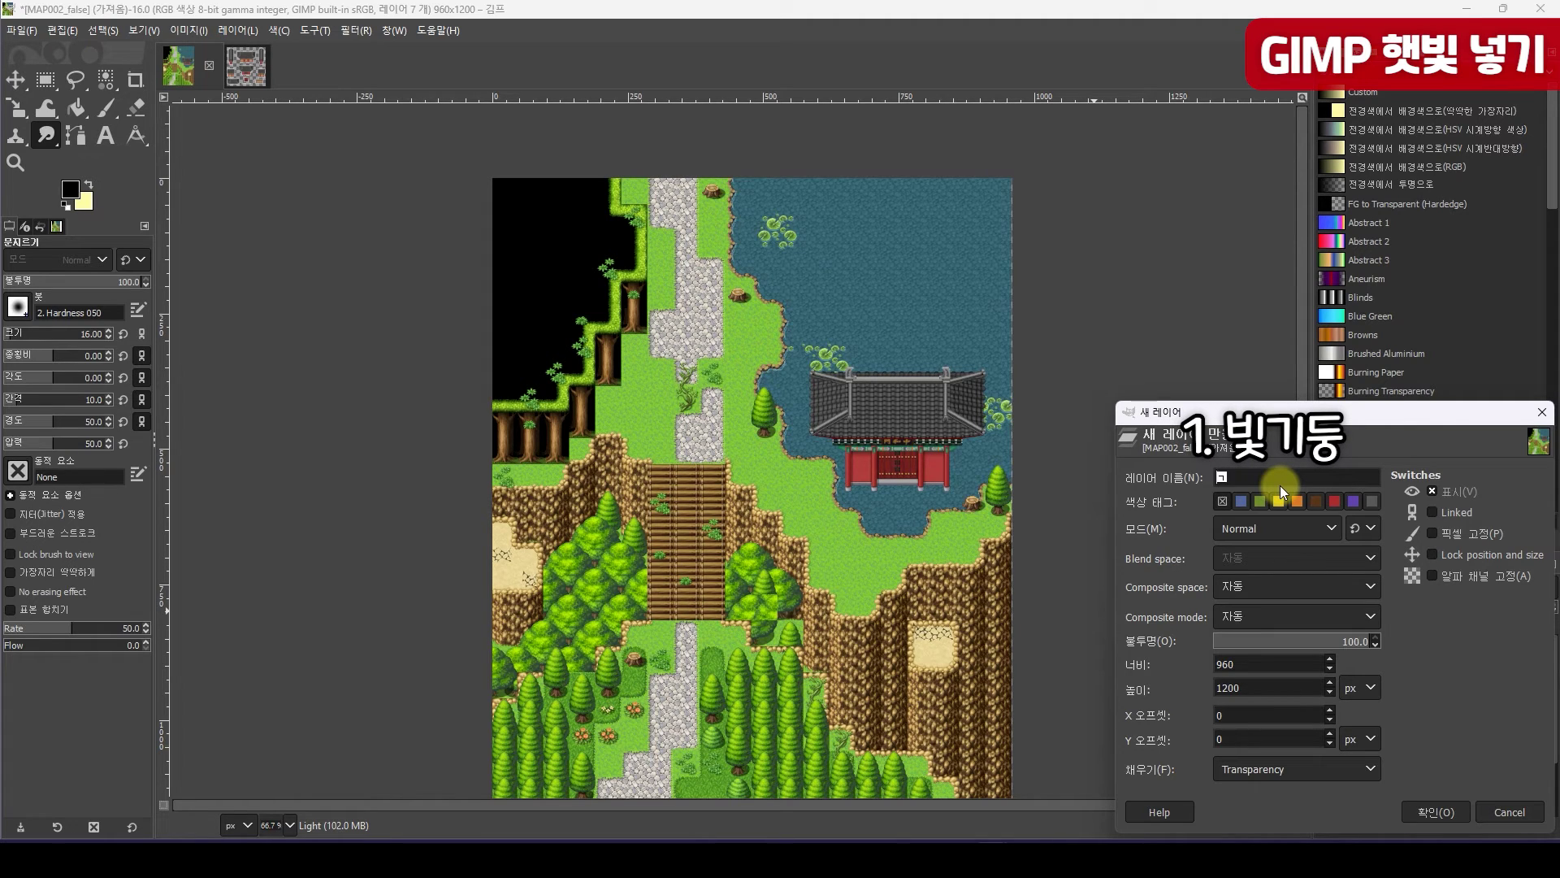
left_click(1449, 810)
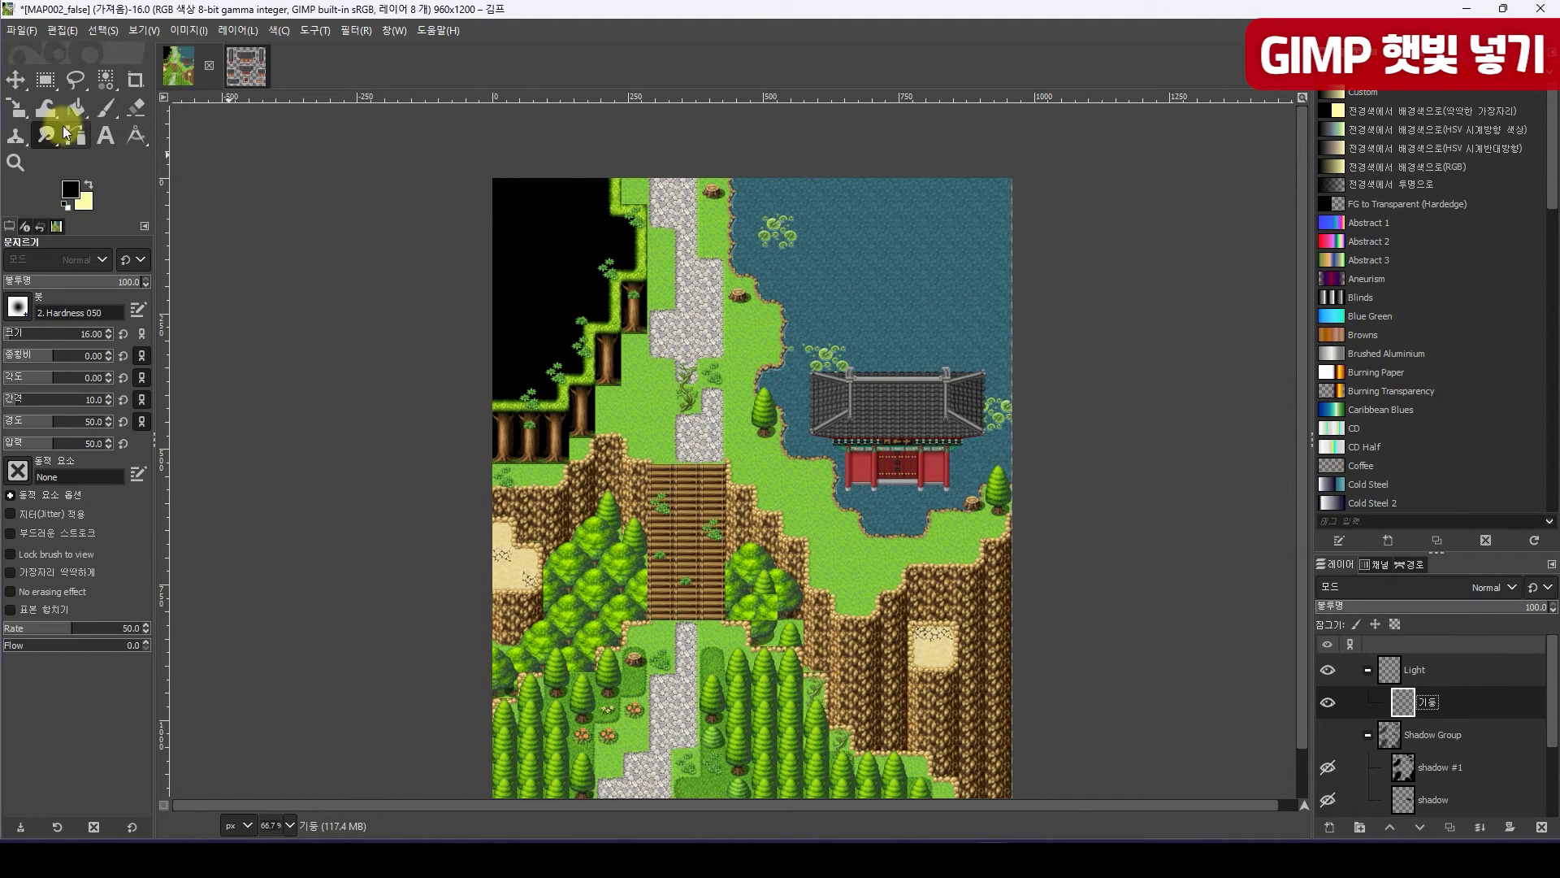
Switch to the Paintbrush with pale yellow (fffba8) as the foreground colour and choose a harder round brush tip
left_click(105, 109)
left_click(83, 201)
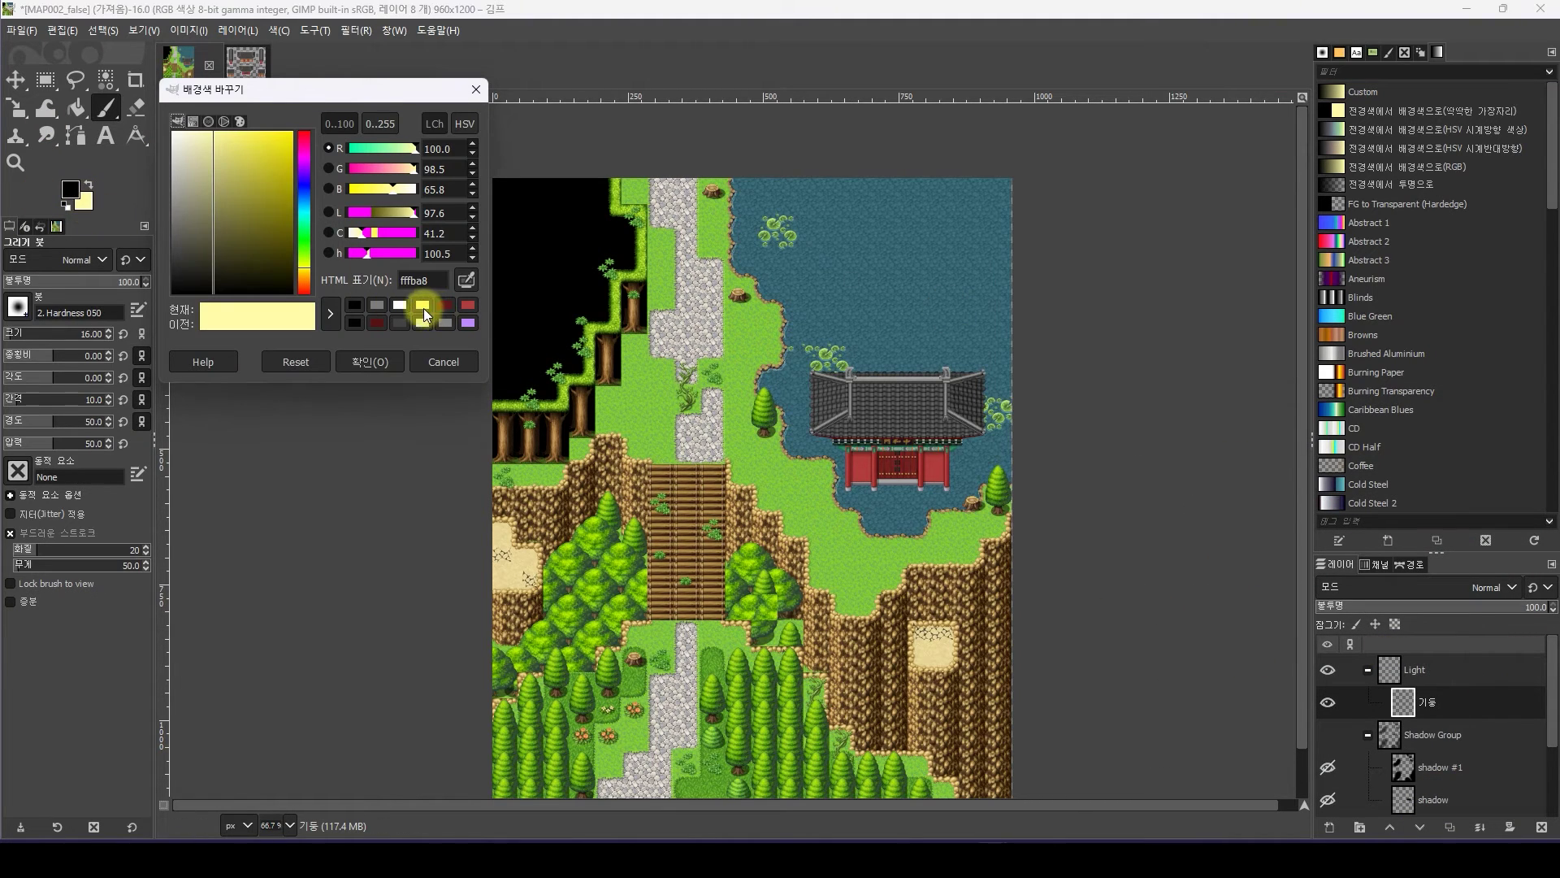
left_click(397, 363)
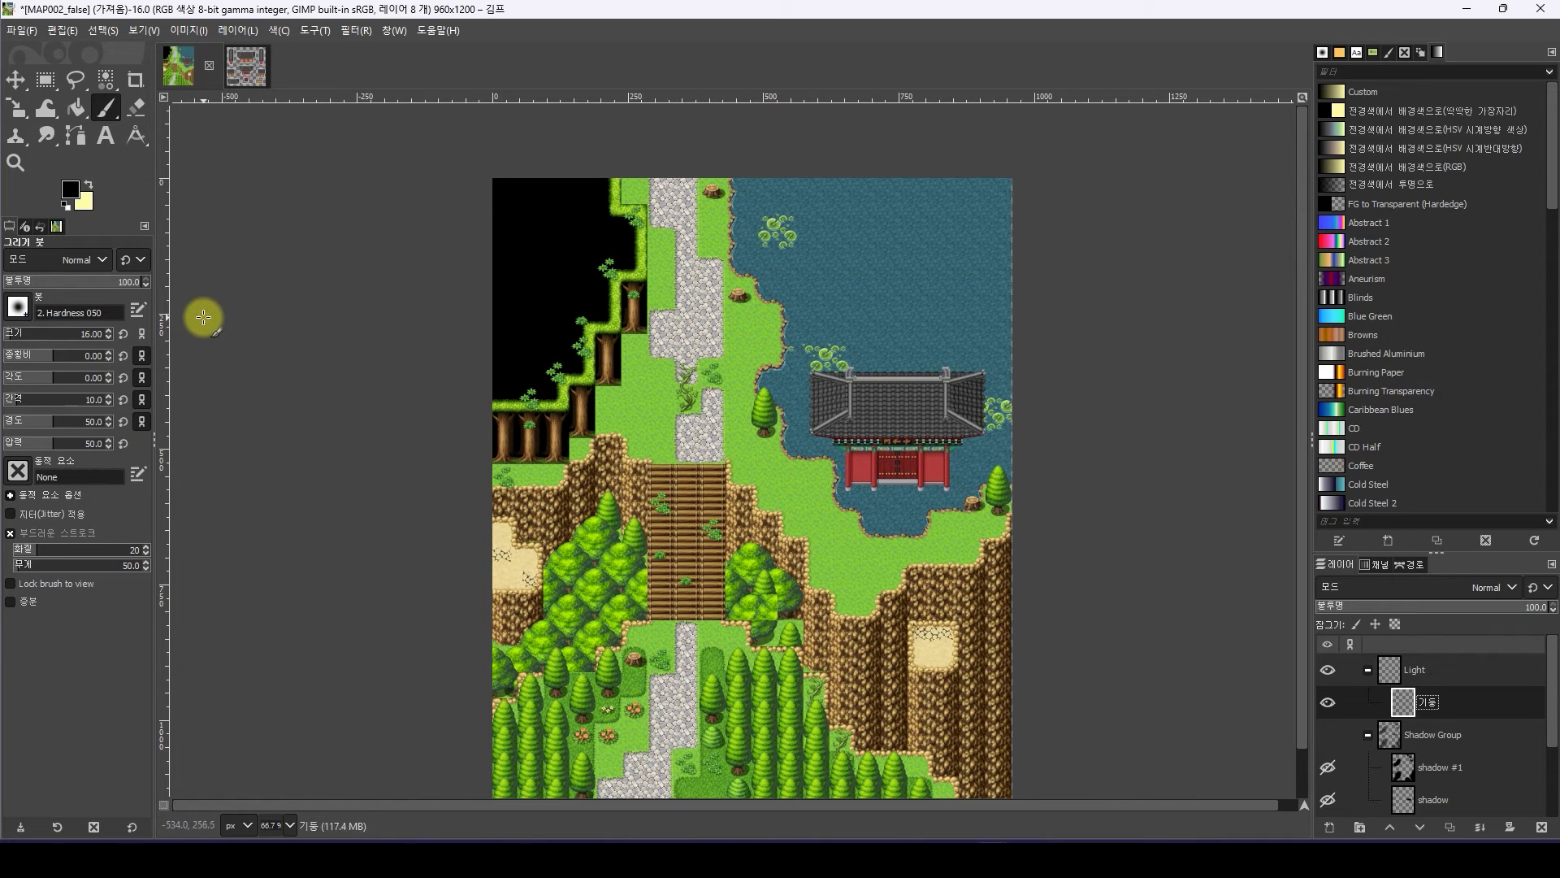
left_click(90, 184)
left_click(17, 306)
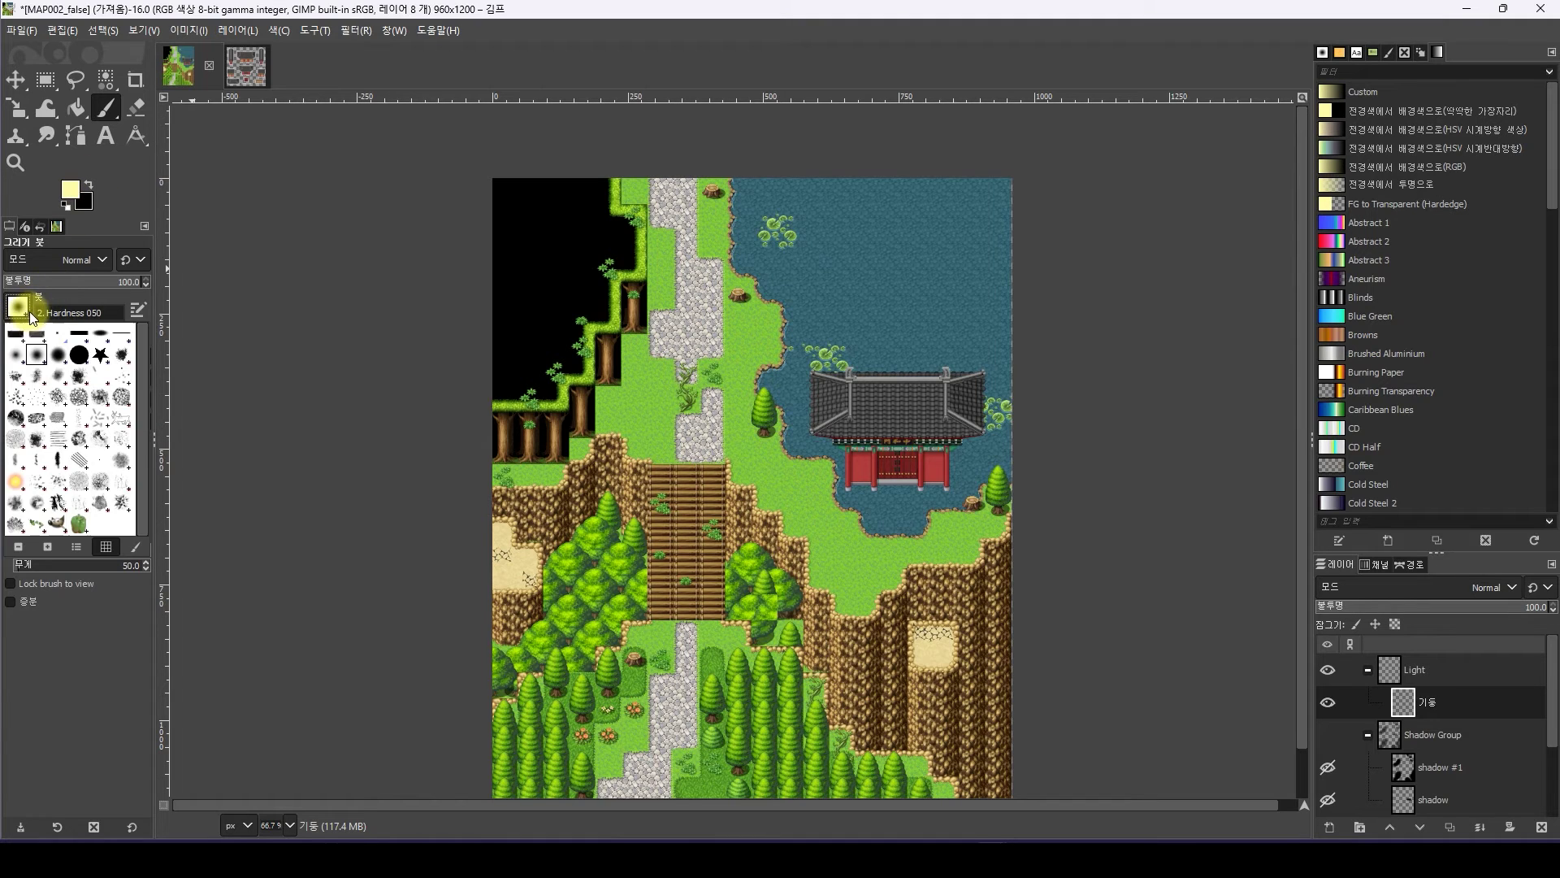
left_click(63, 362)
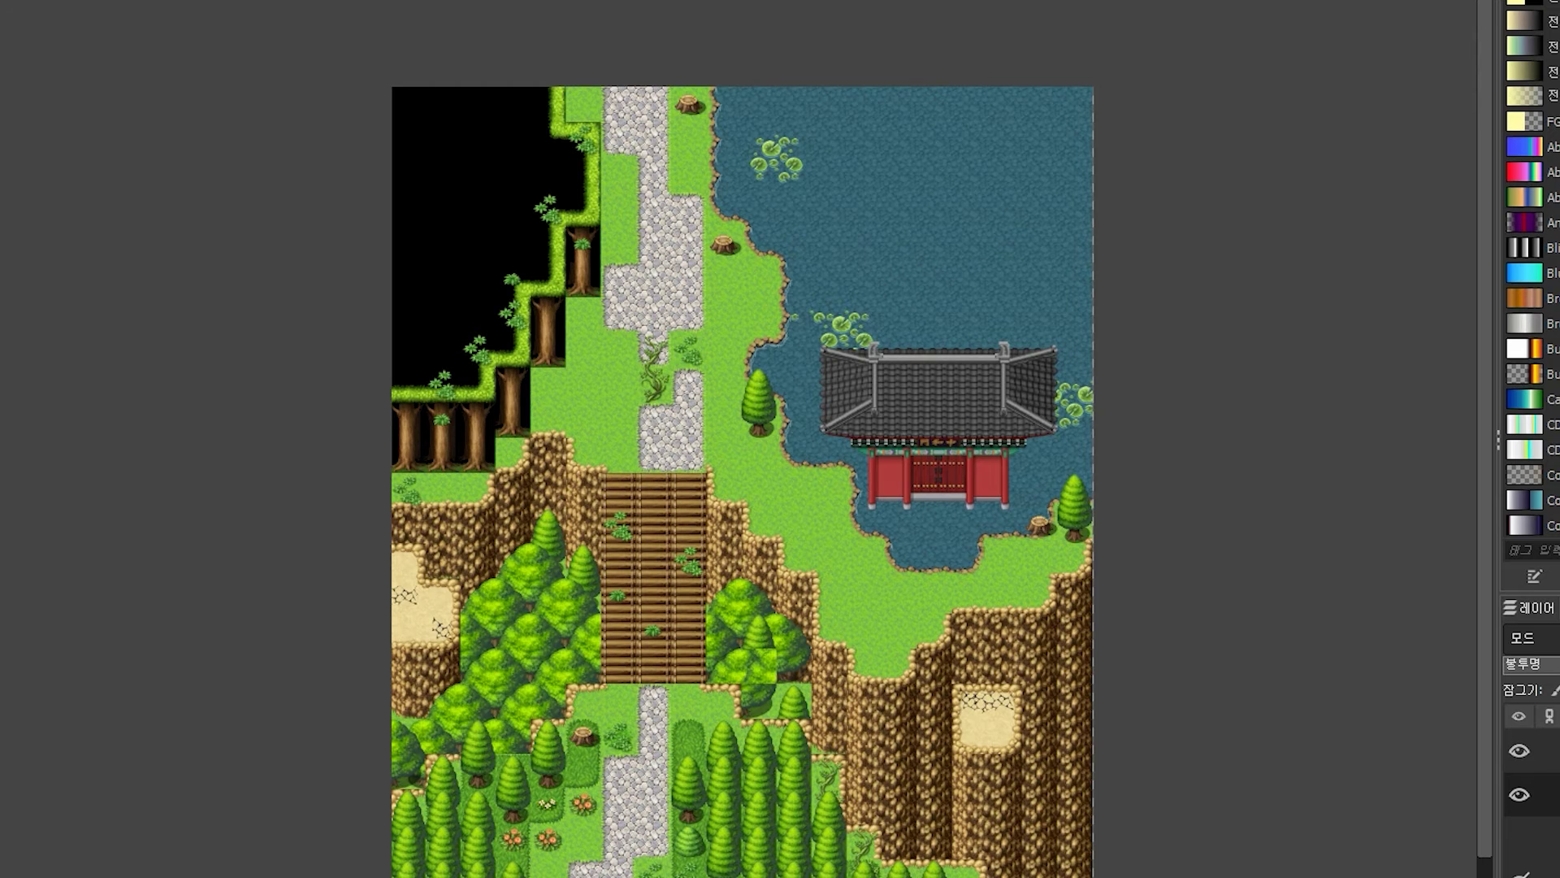
Paint four thick pale-yellow diagonal light beams over the map's upper-left forest, the upper path and the lake shore
left_click_drag(439, 148, 534, 294)
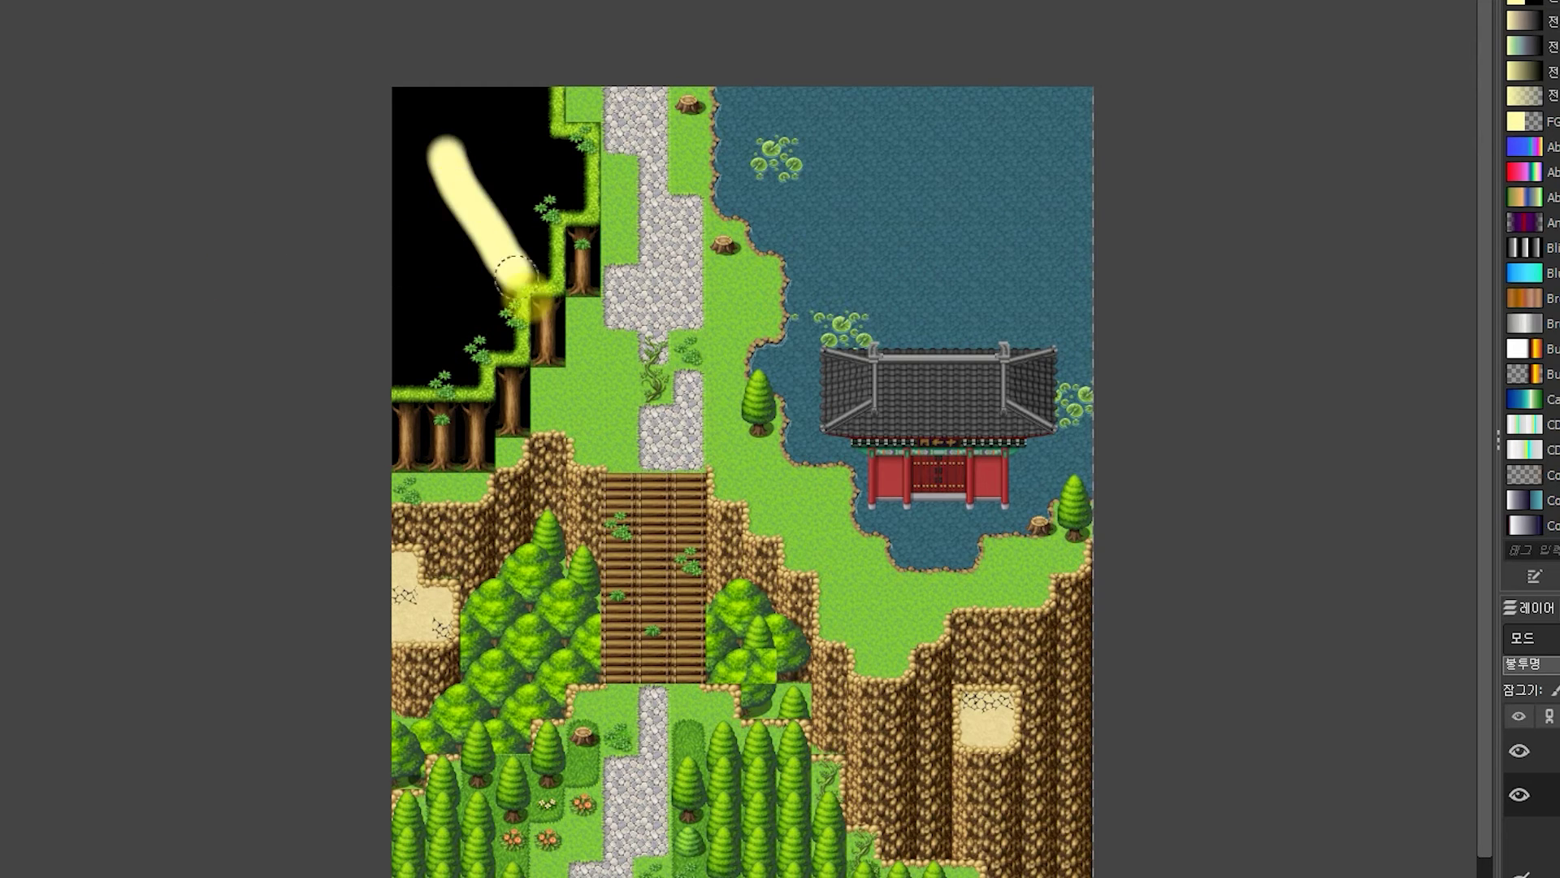
left_click_drag(681, 95, 795, 218)
left_click_drag(626, 159, 706, 289)
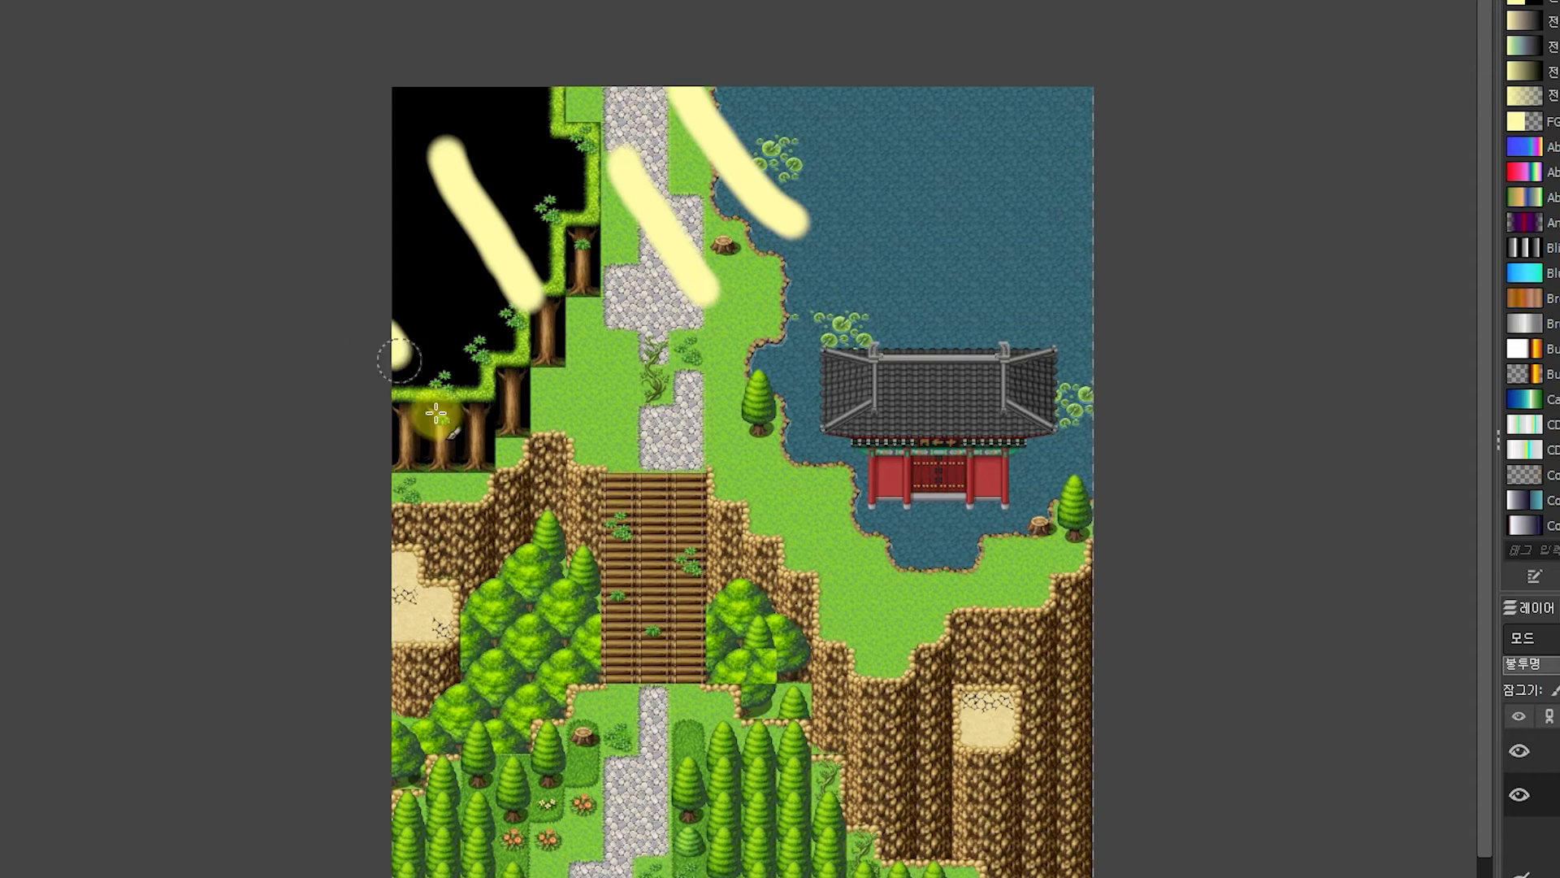
left_click_drag(398, 335, 512, 489)
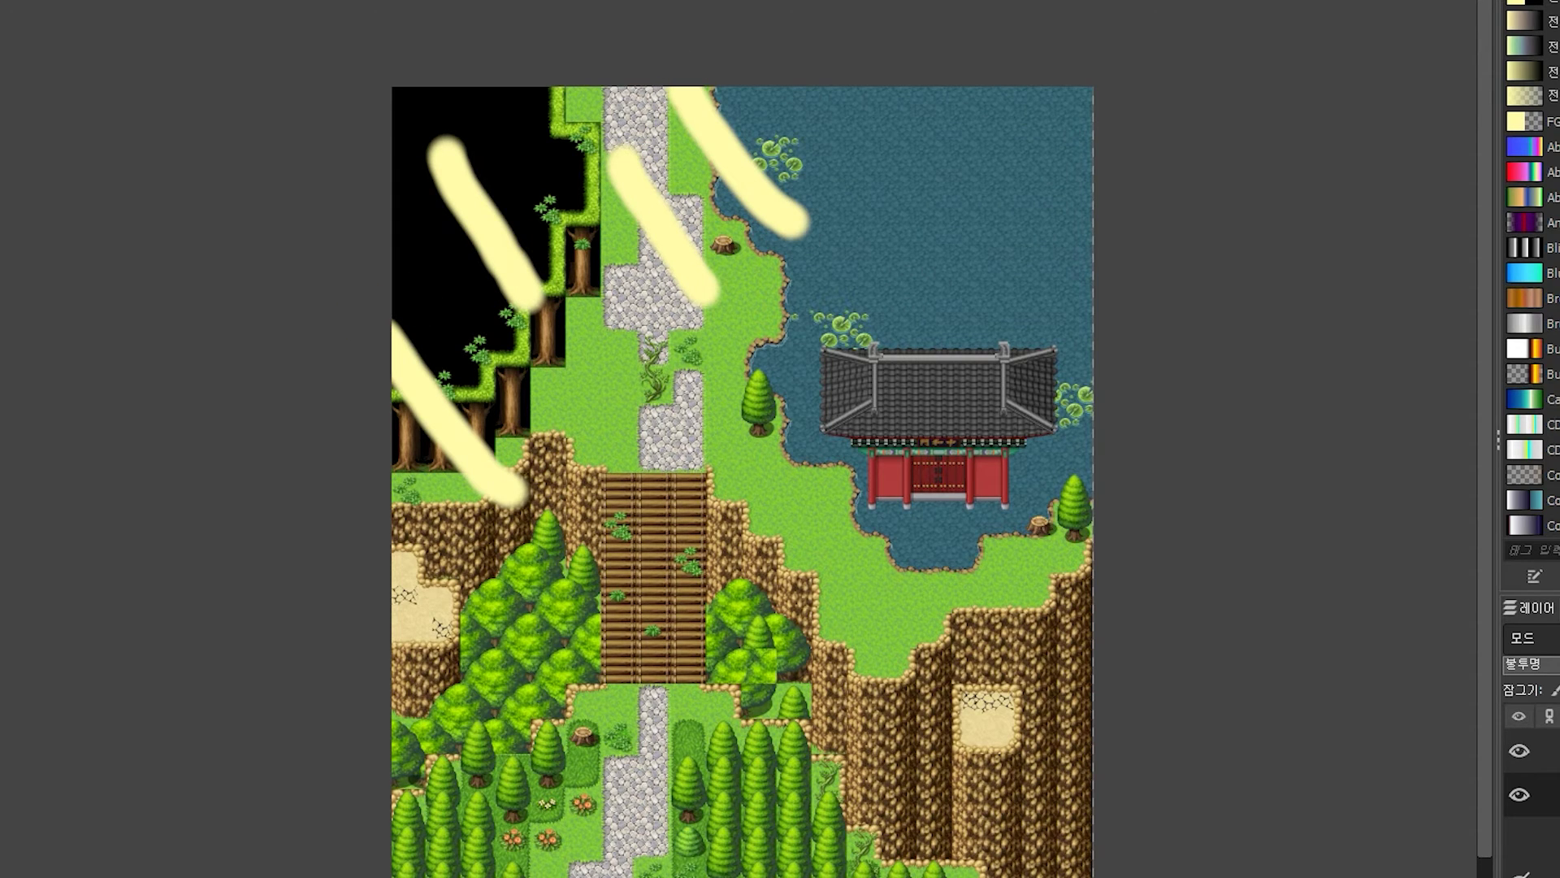
With a much smaller brush, paint six thin diagonal light streaks between and beside the thick beams
left_click_drag(399, 257, 478, 341)
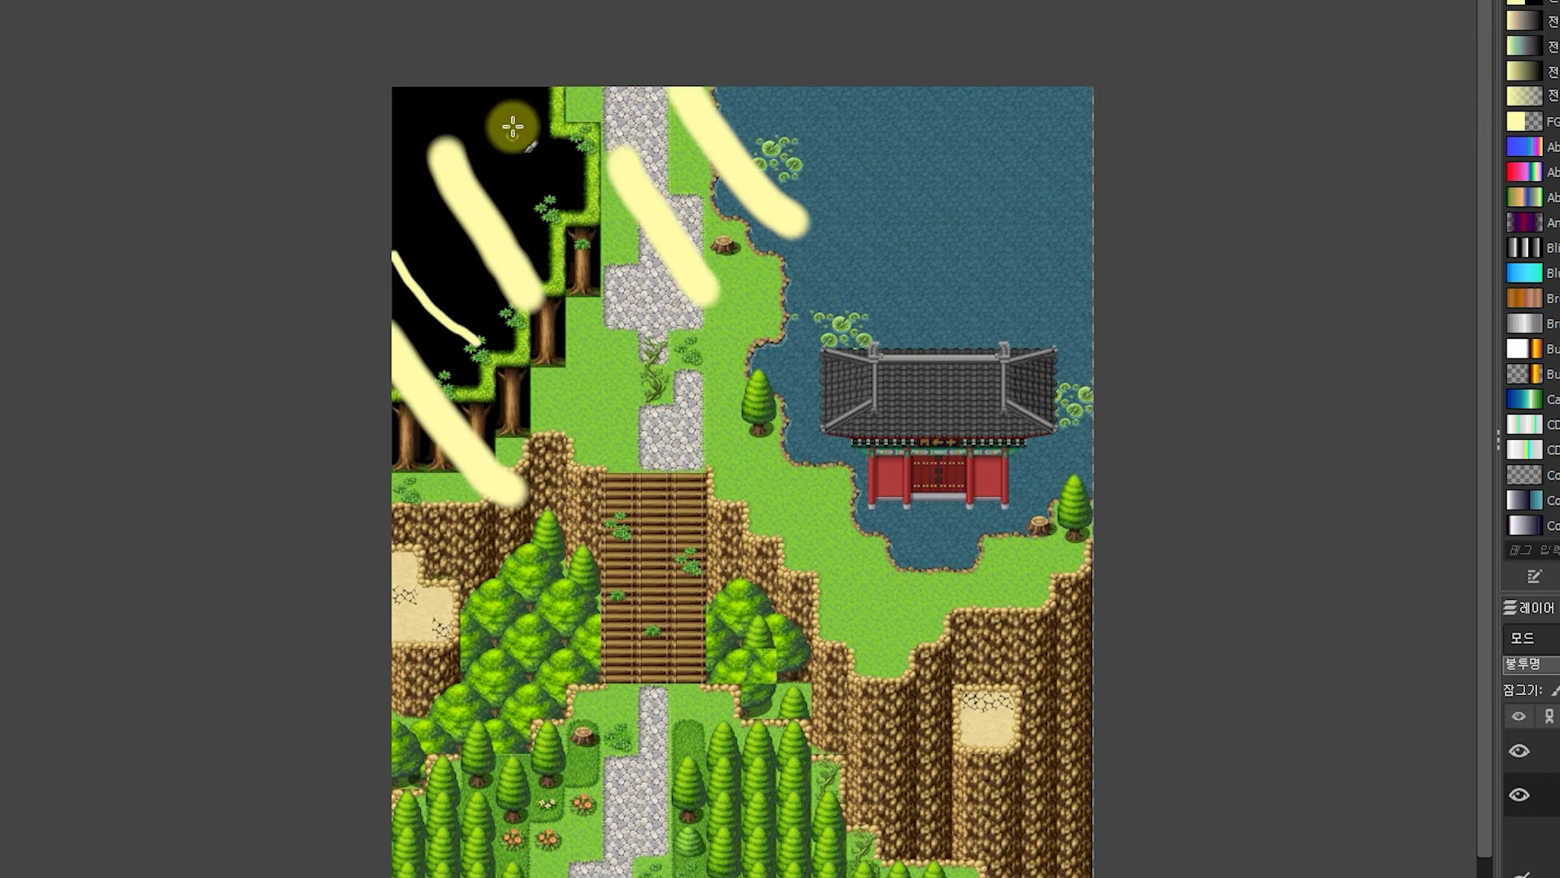
left_click_drag(513, 123, 616, 271)
left_click_drag(630, 104, 702, 210)
left_click_drag(571, 270, 665, 398)
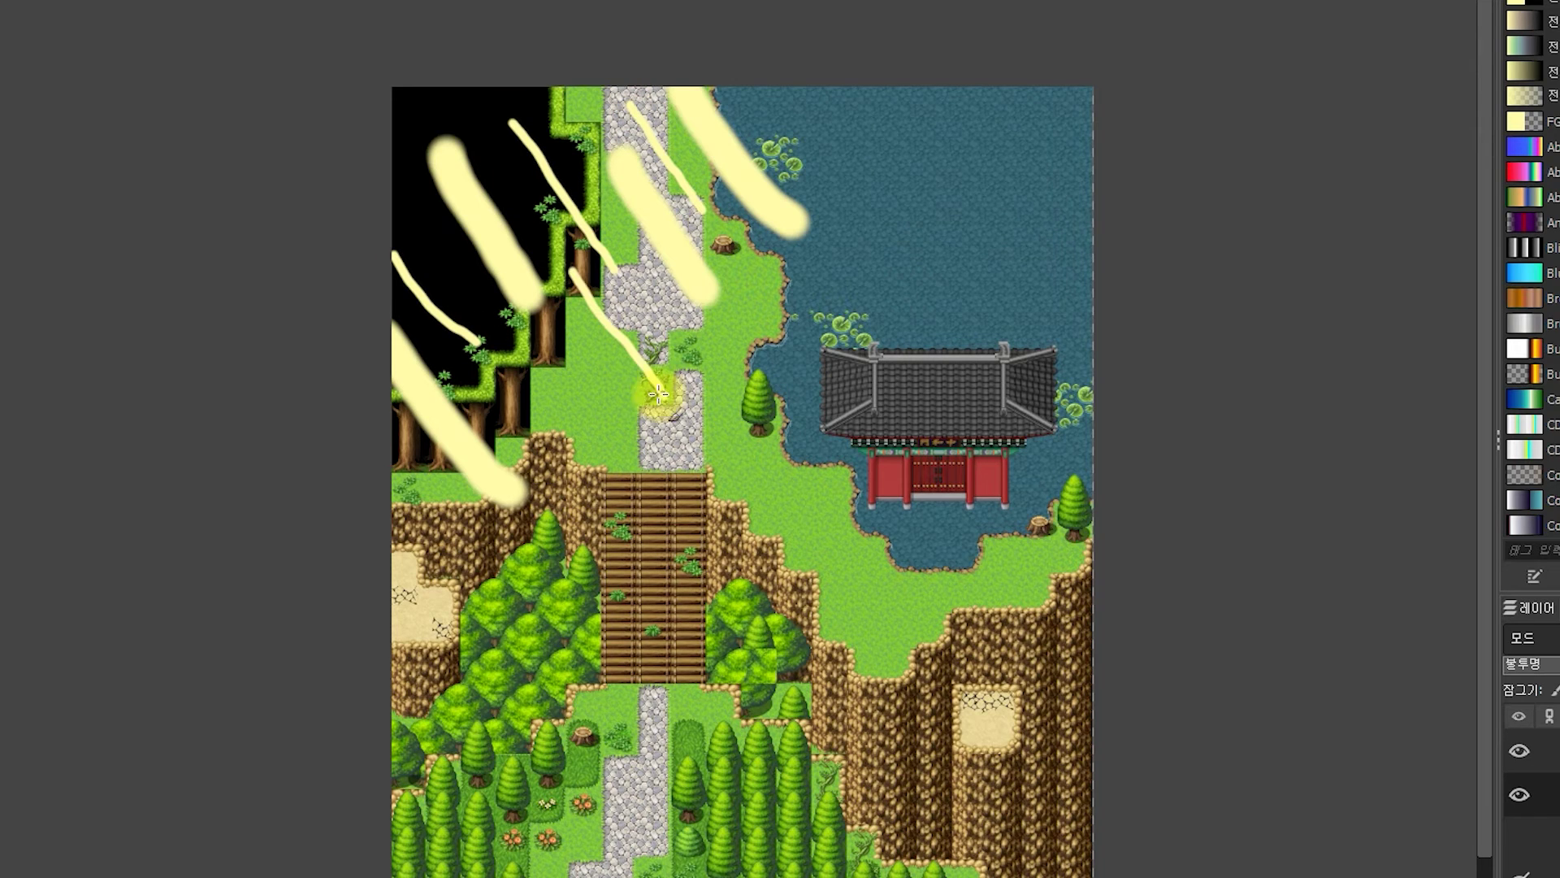
left_click_drag(507, 392, 568, 470)
left_click_drag(786, 90, 847, 182)
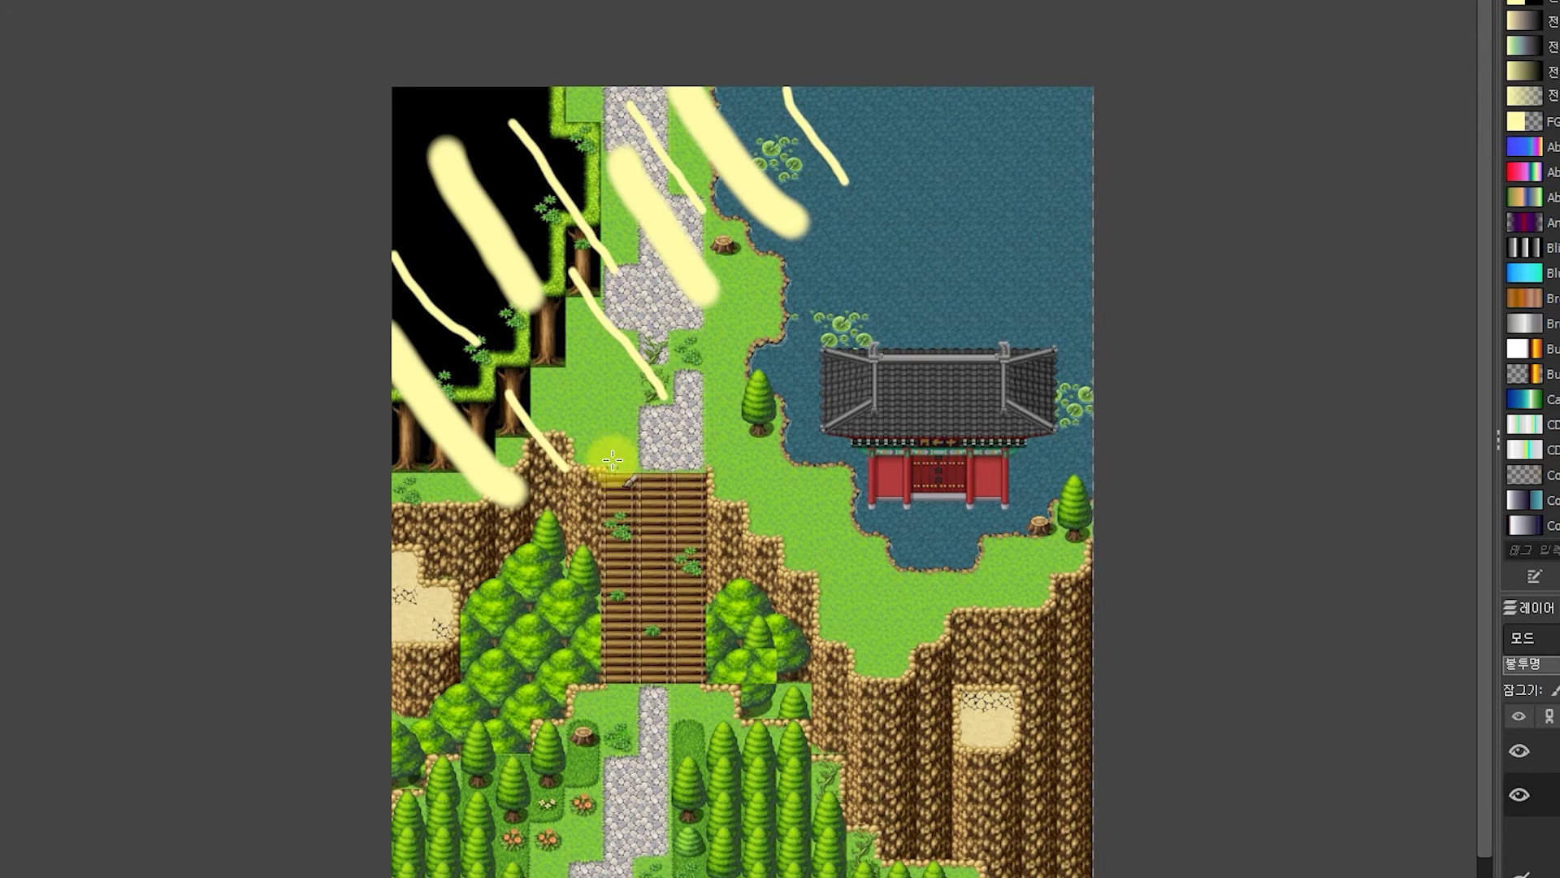
Paint one more thin diagonal streak over the wooden stairs and start a Linear Motion Blur on the 기둥 layer
left_click_drag(601, 445, 709, 599)
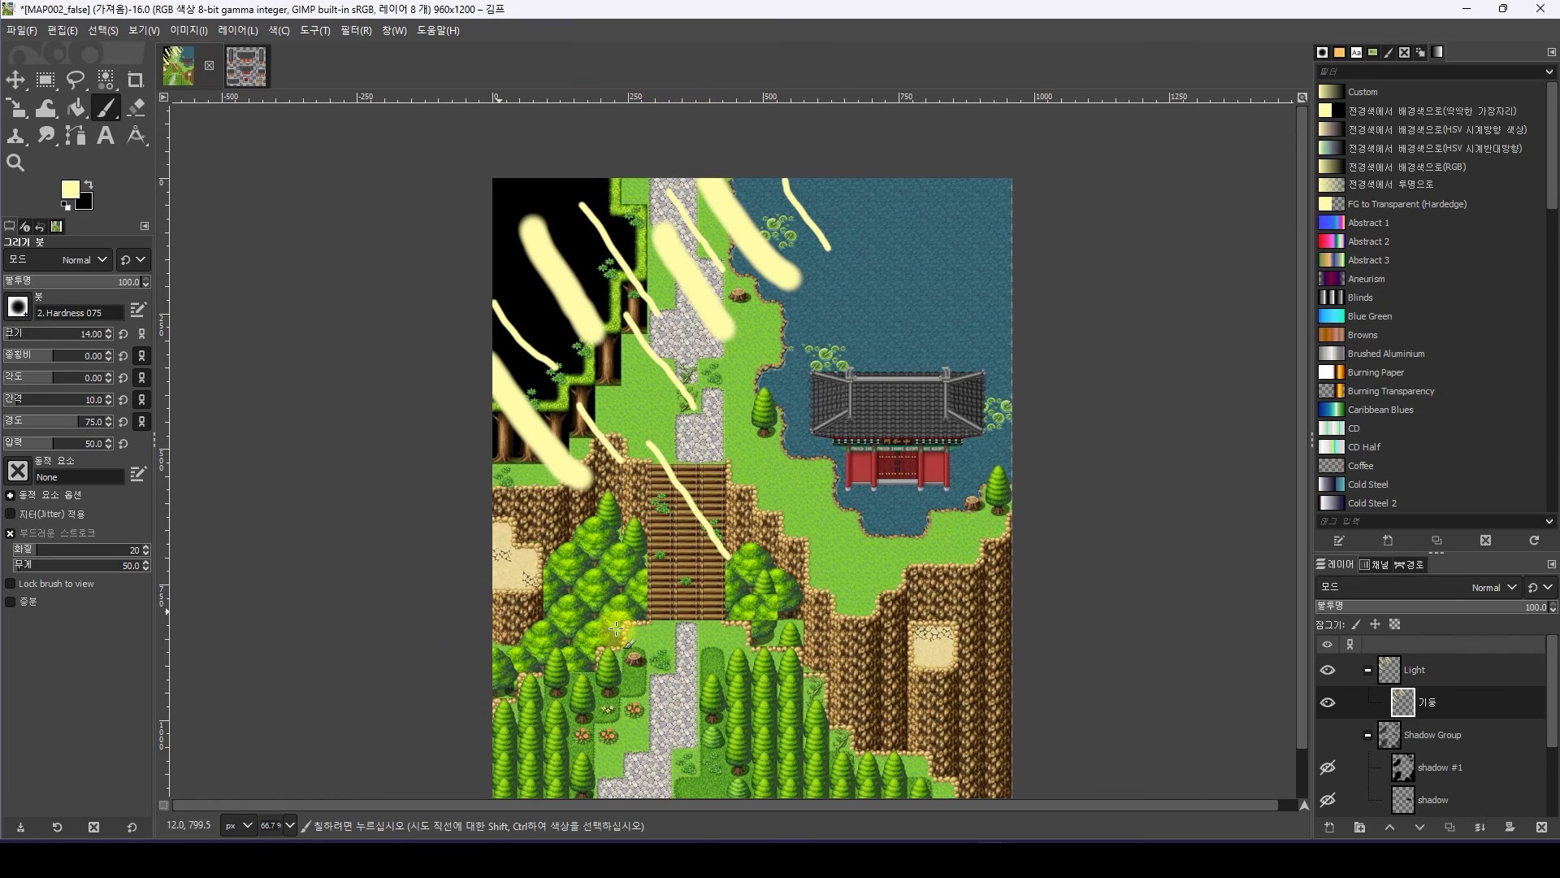
left_click(356, 31)
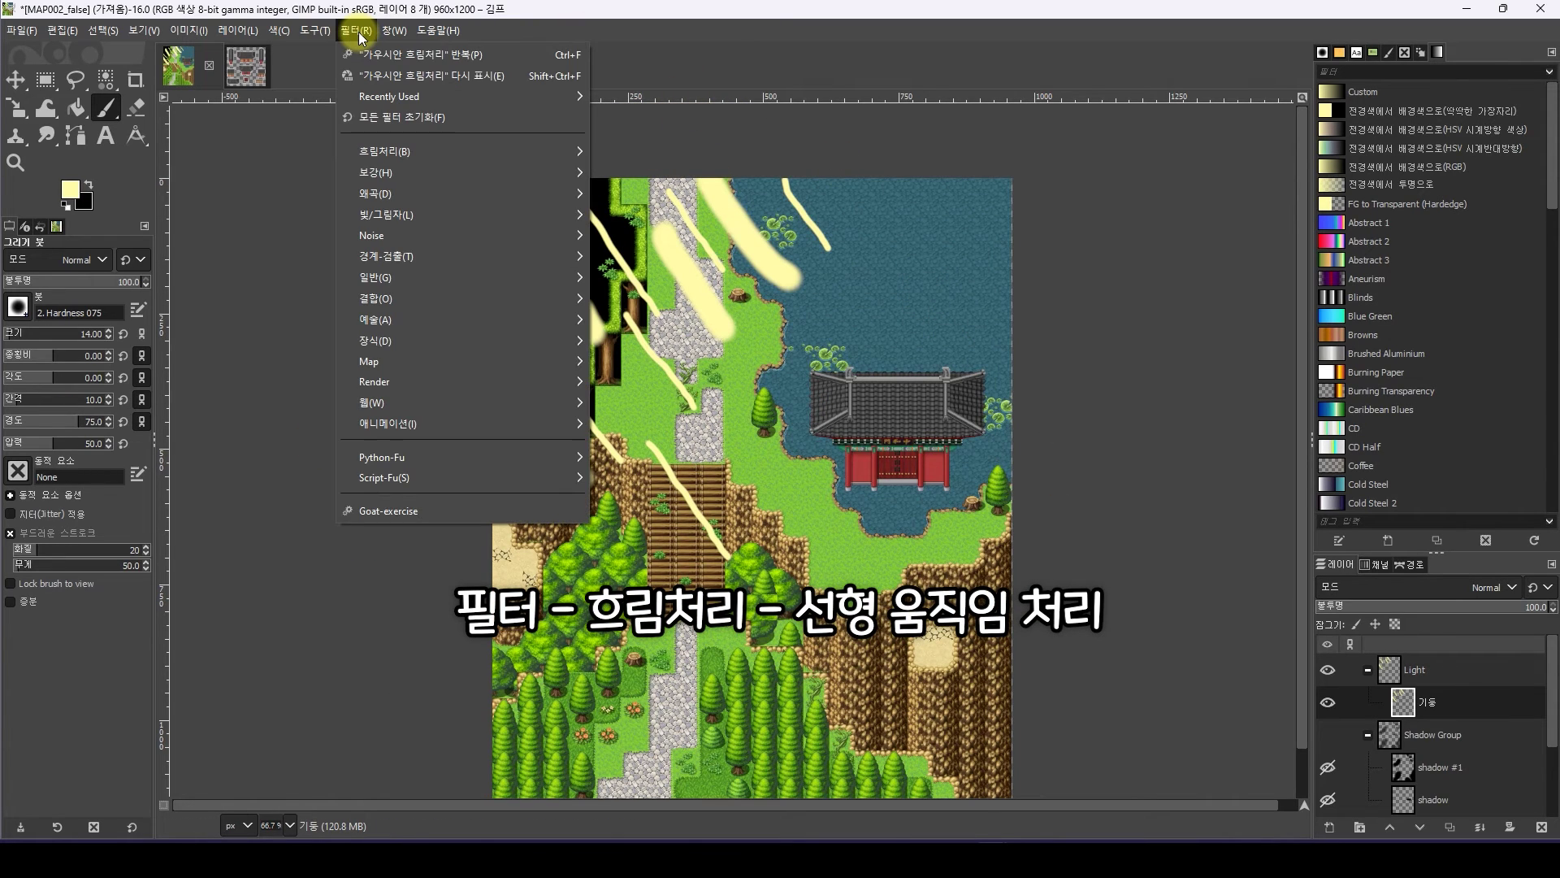
mouse_move(403, 147)
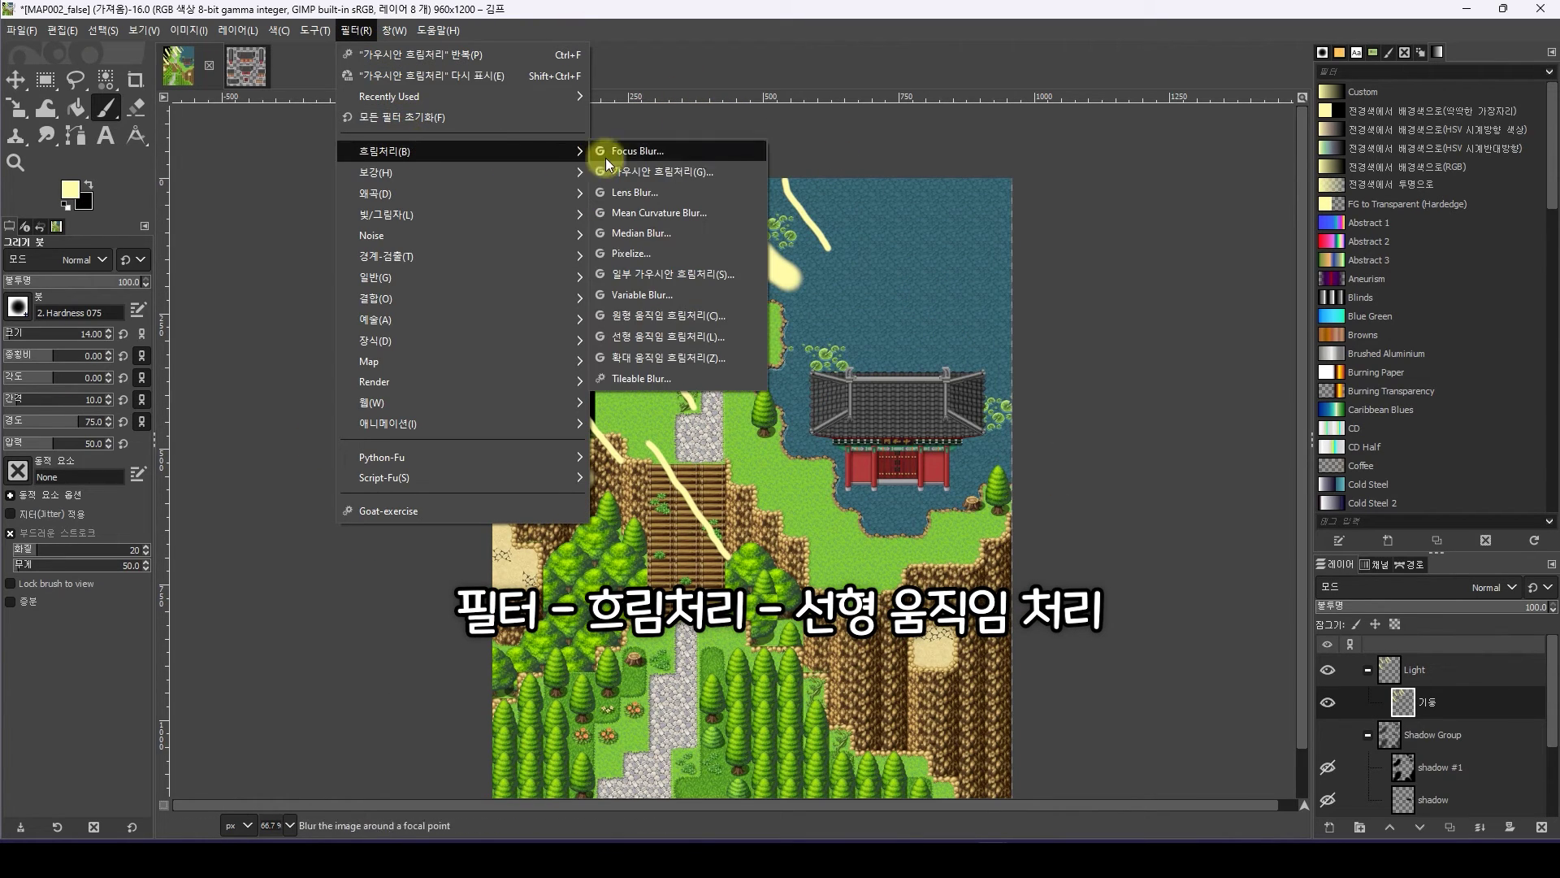
left_click(705, 343)
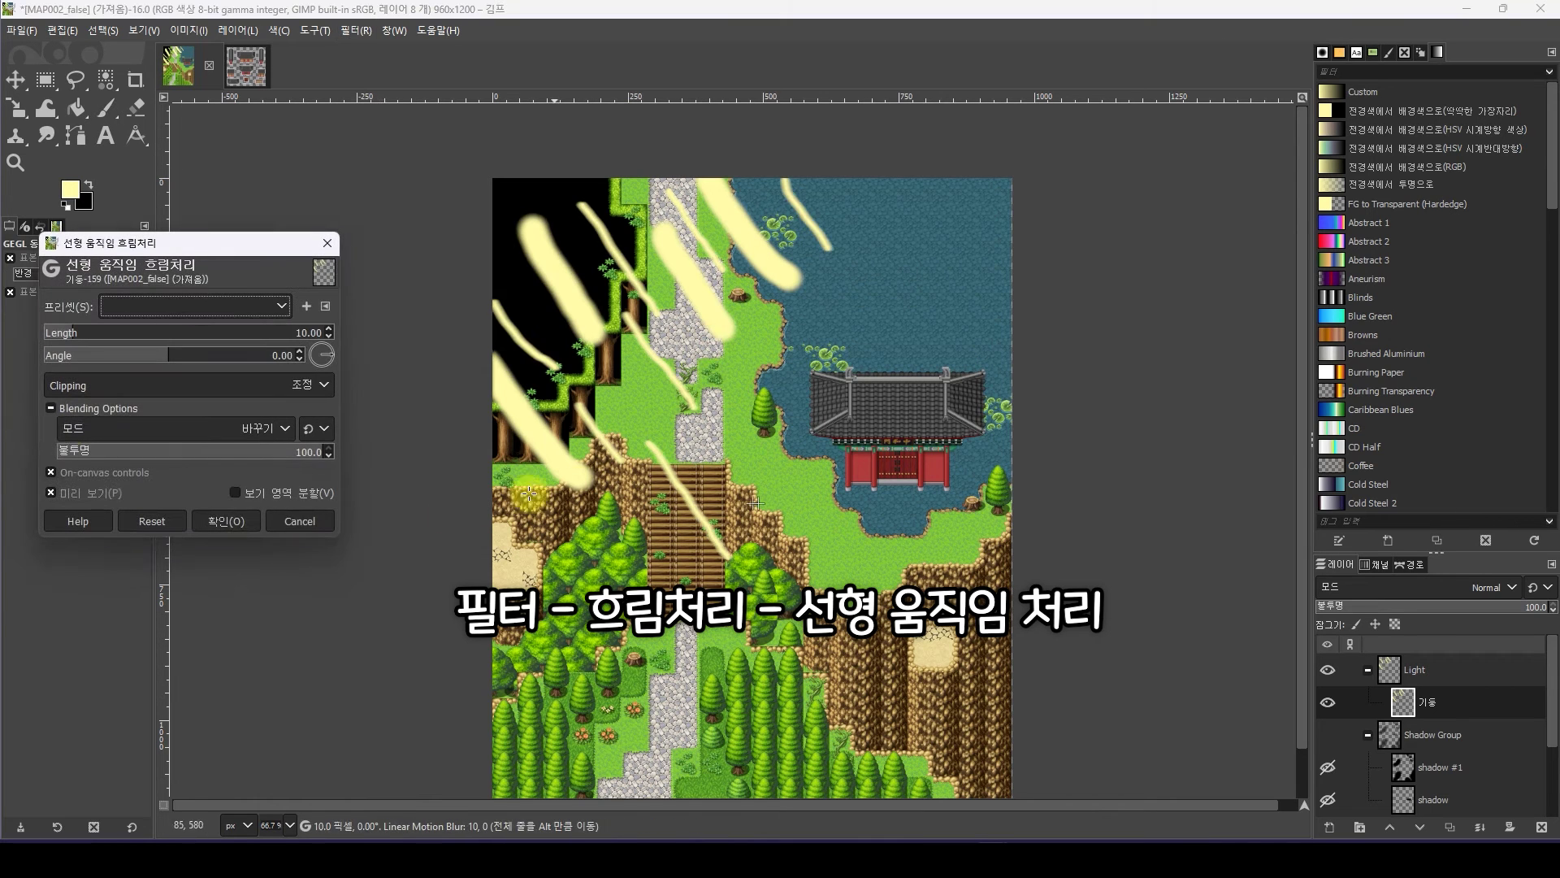
left_click_drag(169, 248, 1043, 158)
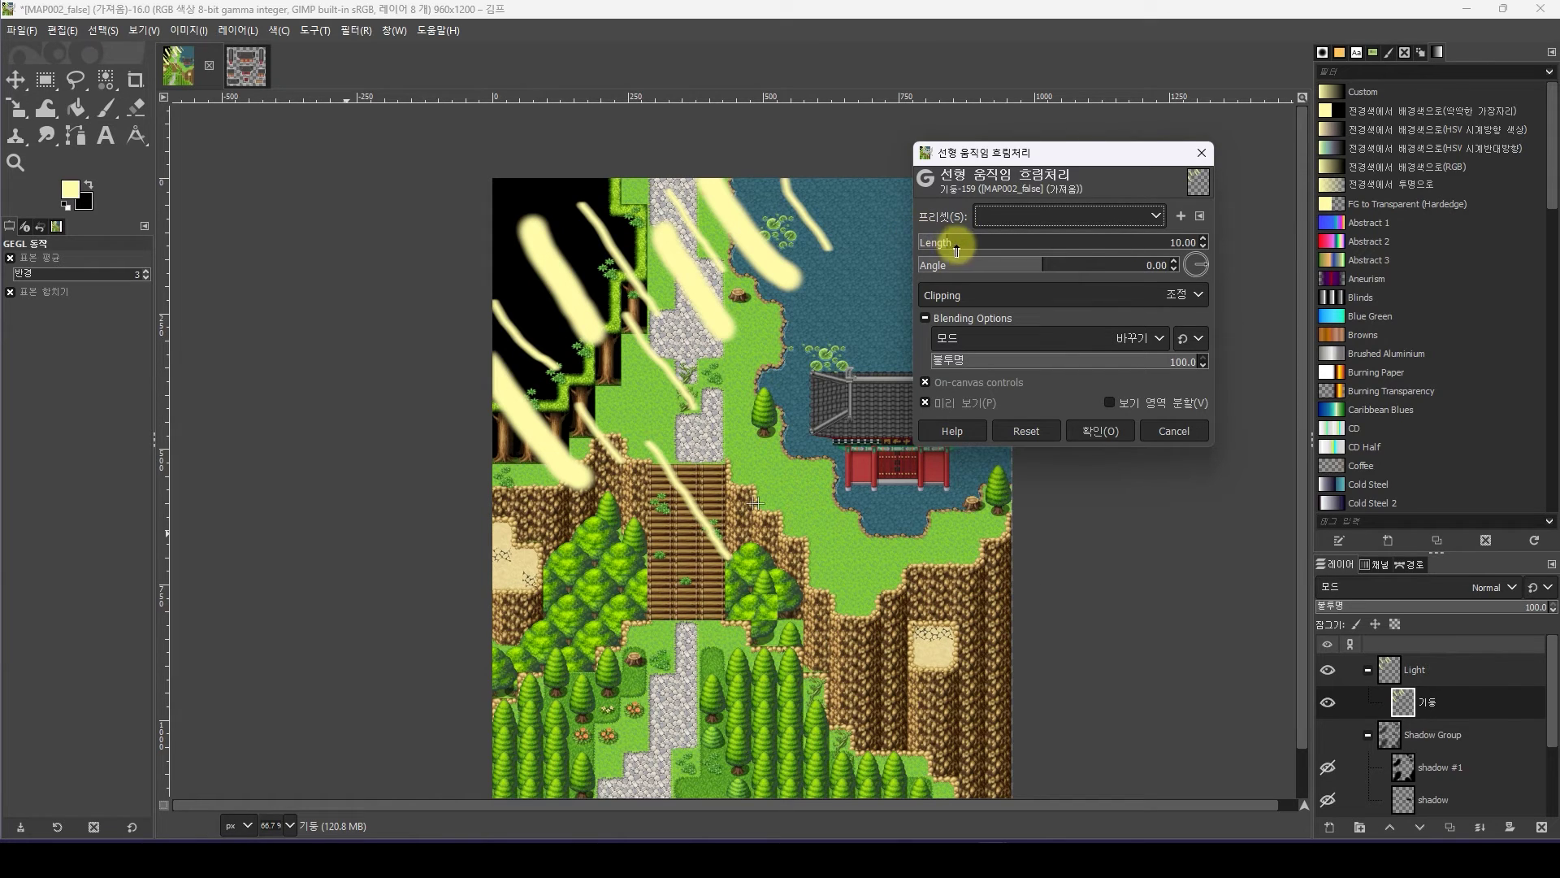
Blur the beams along their diagonal with Linear Motion Blur, length 525.87 and angle 56.79, and apply it
left_click_drag(941, 242, 1219, 237)
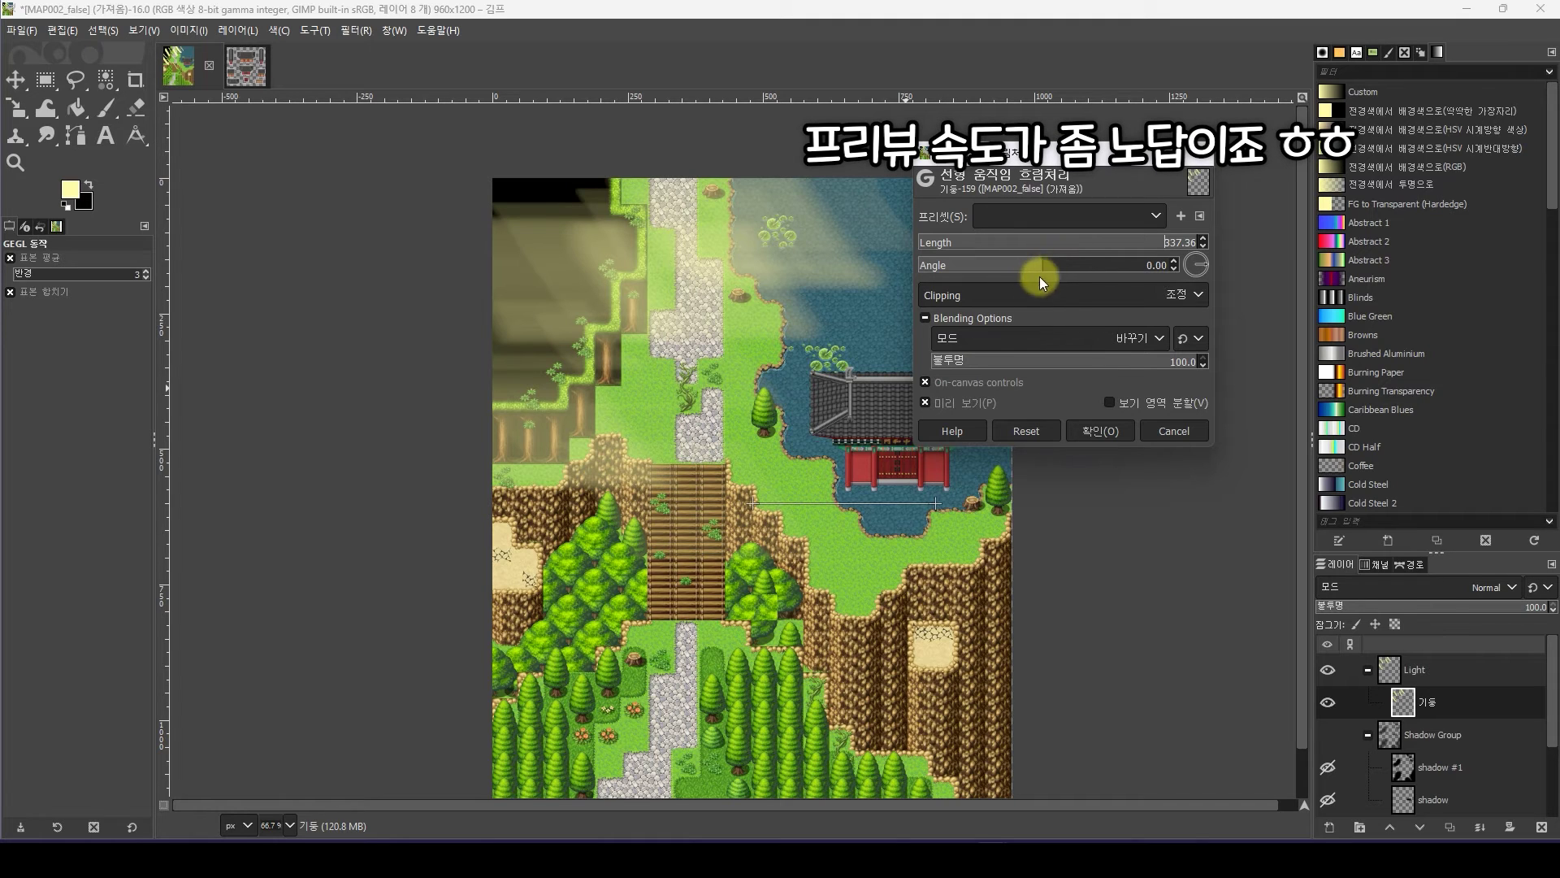
left_click_drag(1037, 265, 1082, 274)
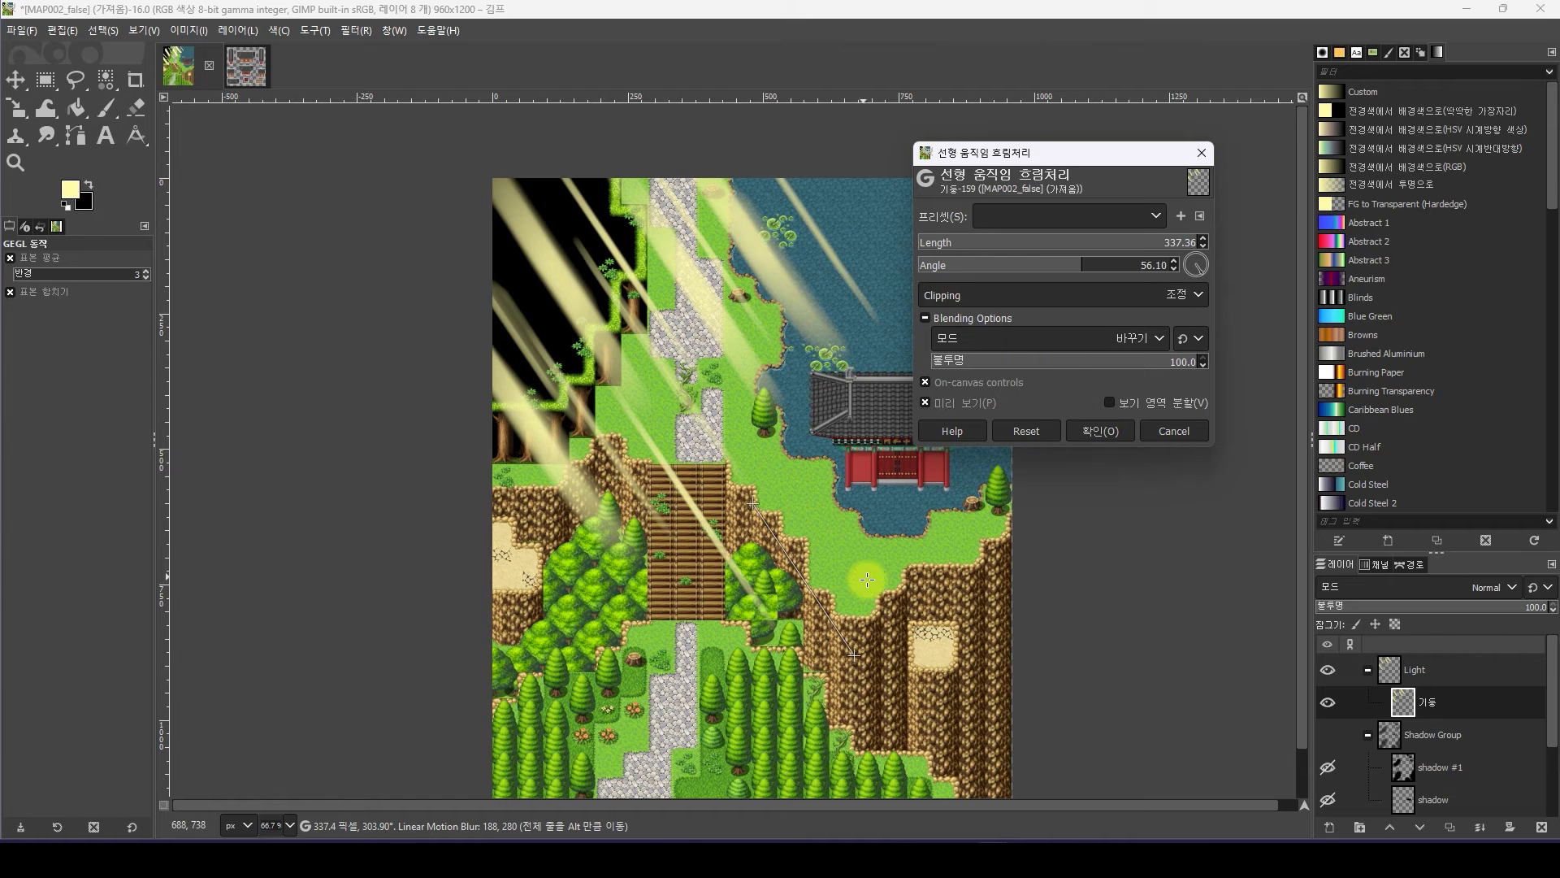
left_click_drag(1008, 156, 1058, 141)
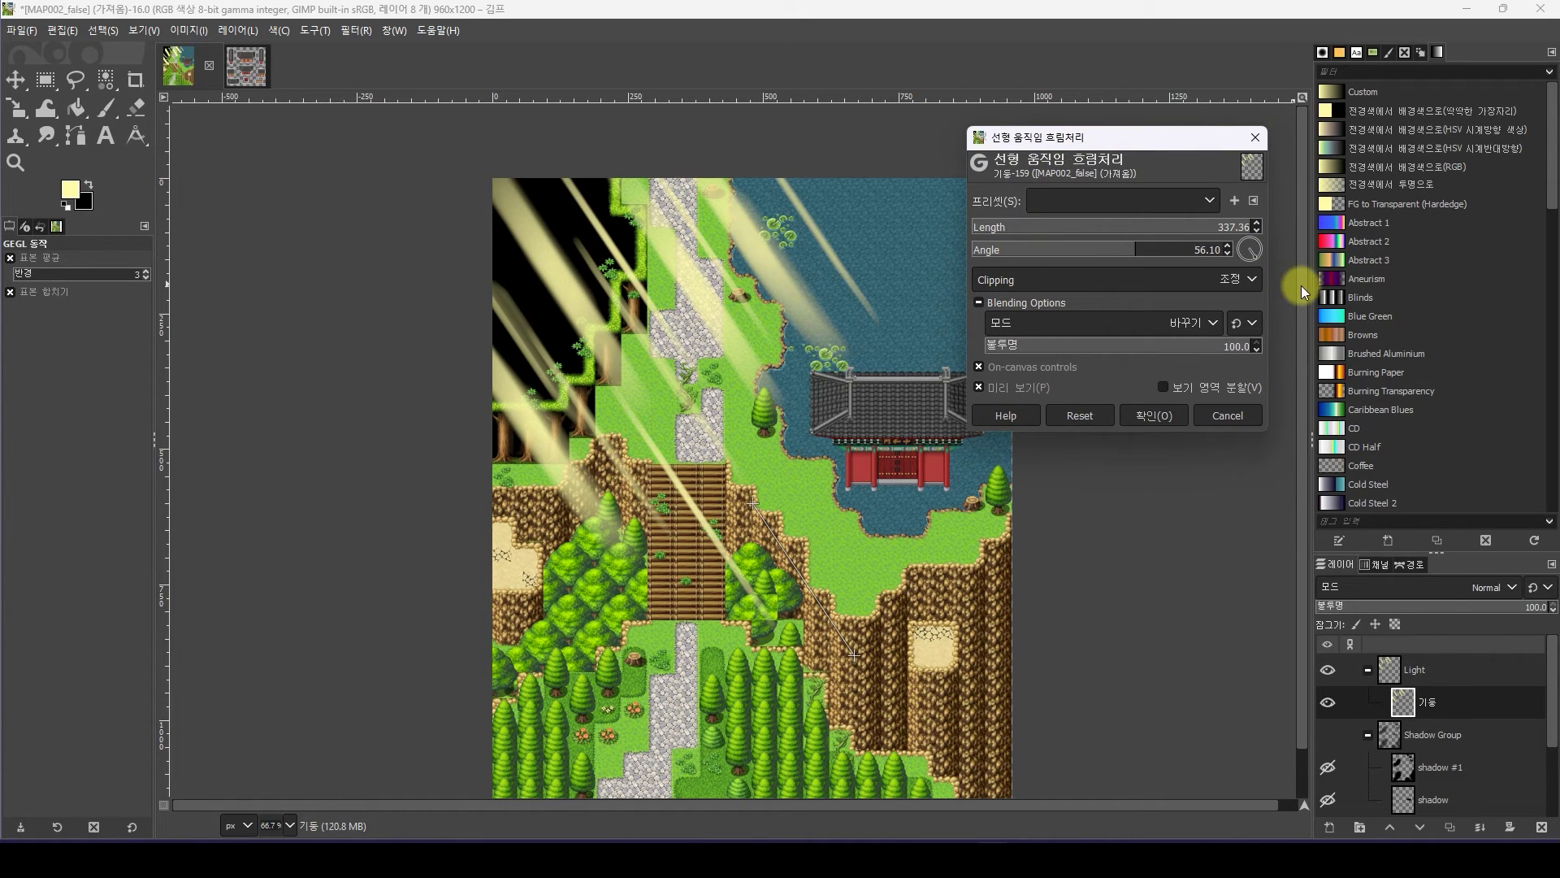
scroll(1300, 286, "down", 2)
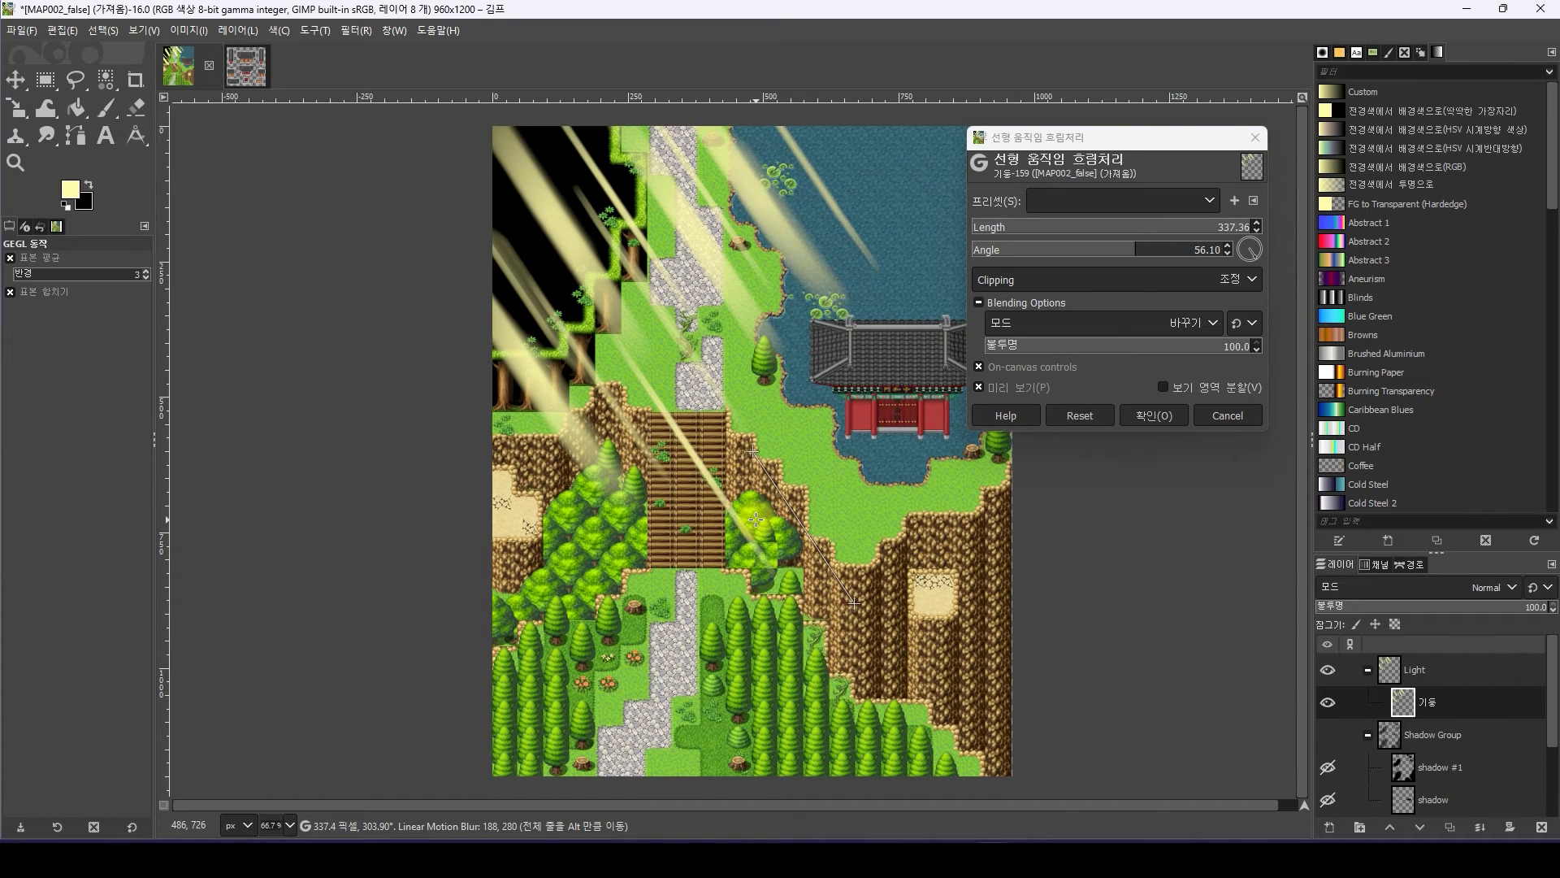
scroll(754, 508, "up", 2, "ctrl")
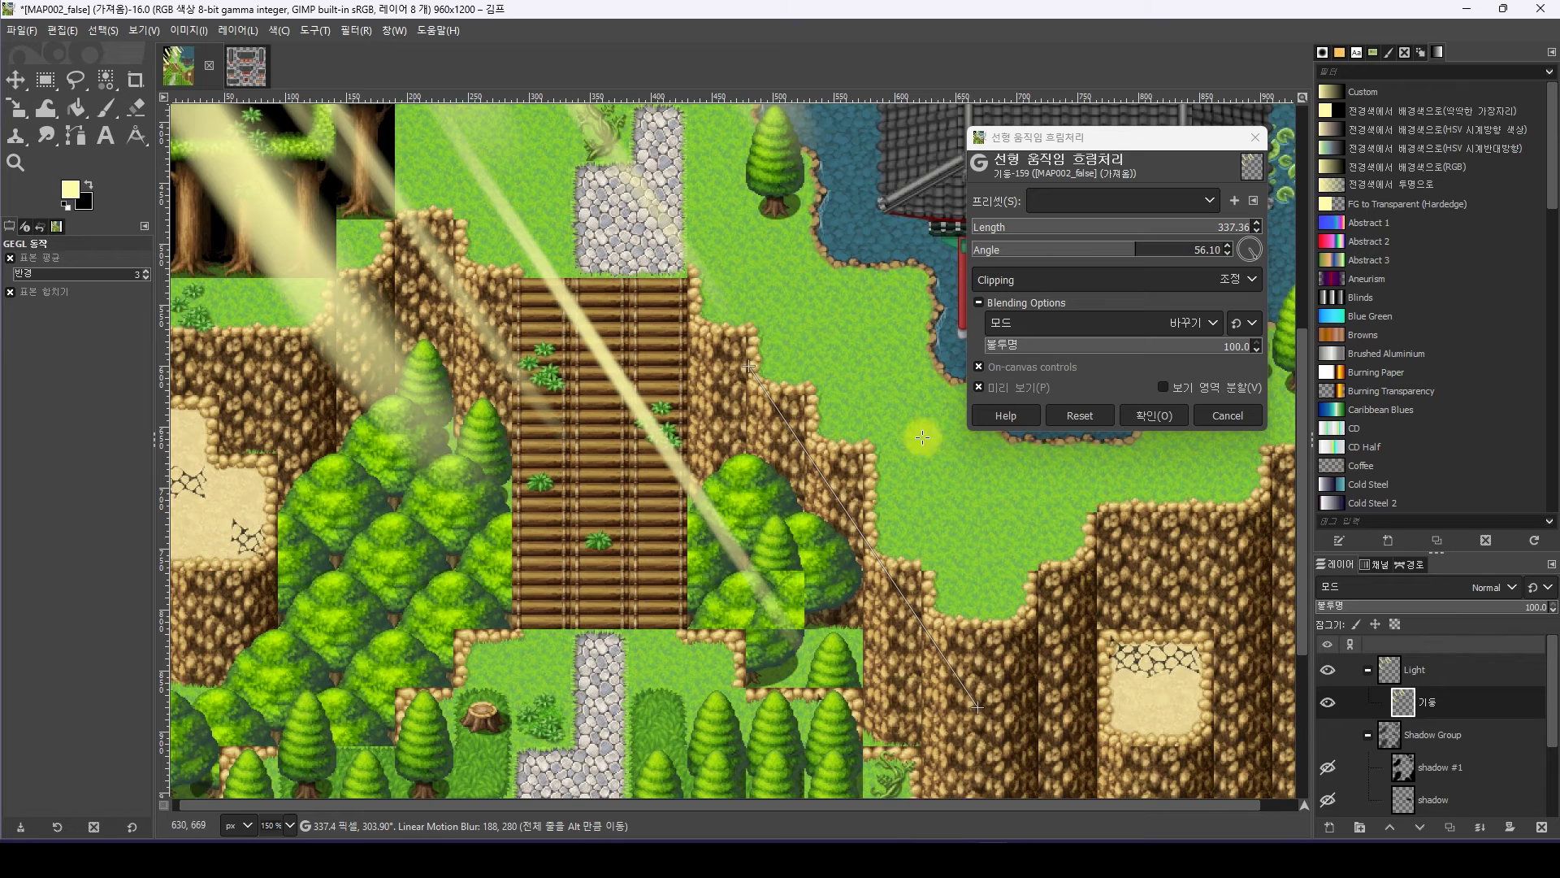
scroll(970, 654, "down", 3, "ctrl")
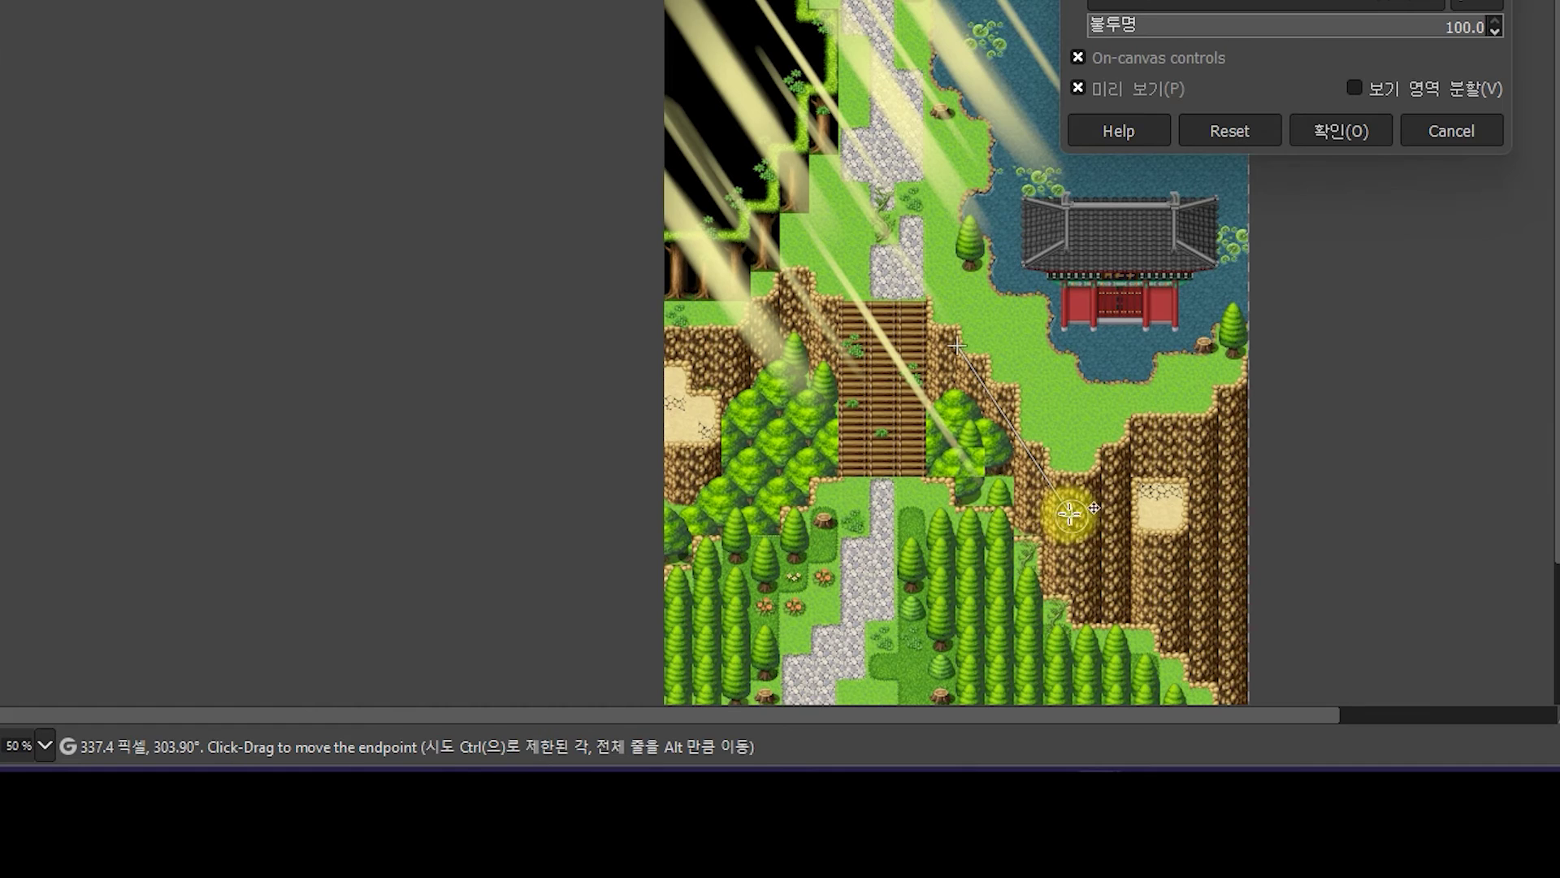
left_click_drag(1074, 517, 1131, 614)
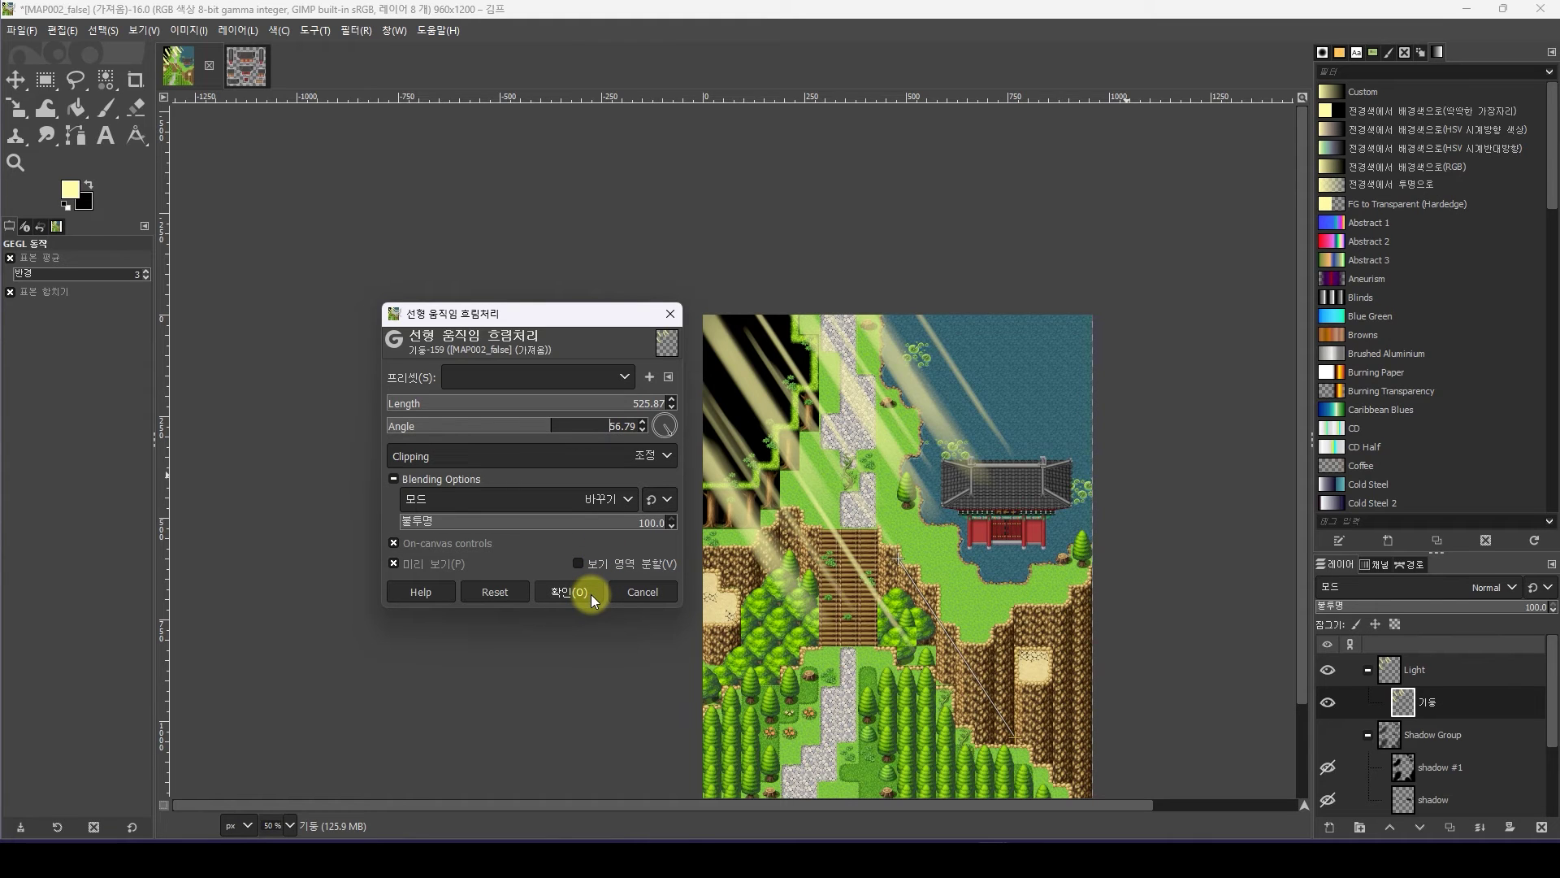
left_click(591, 593)
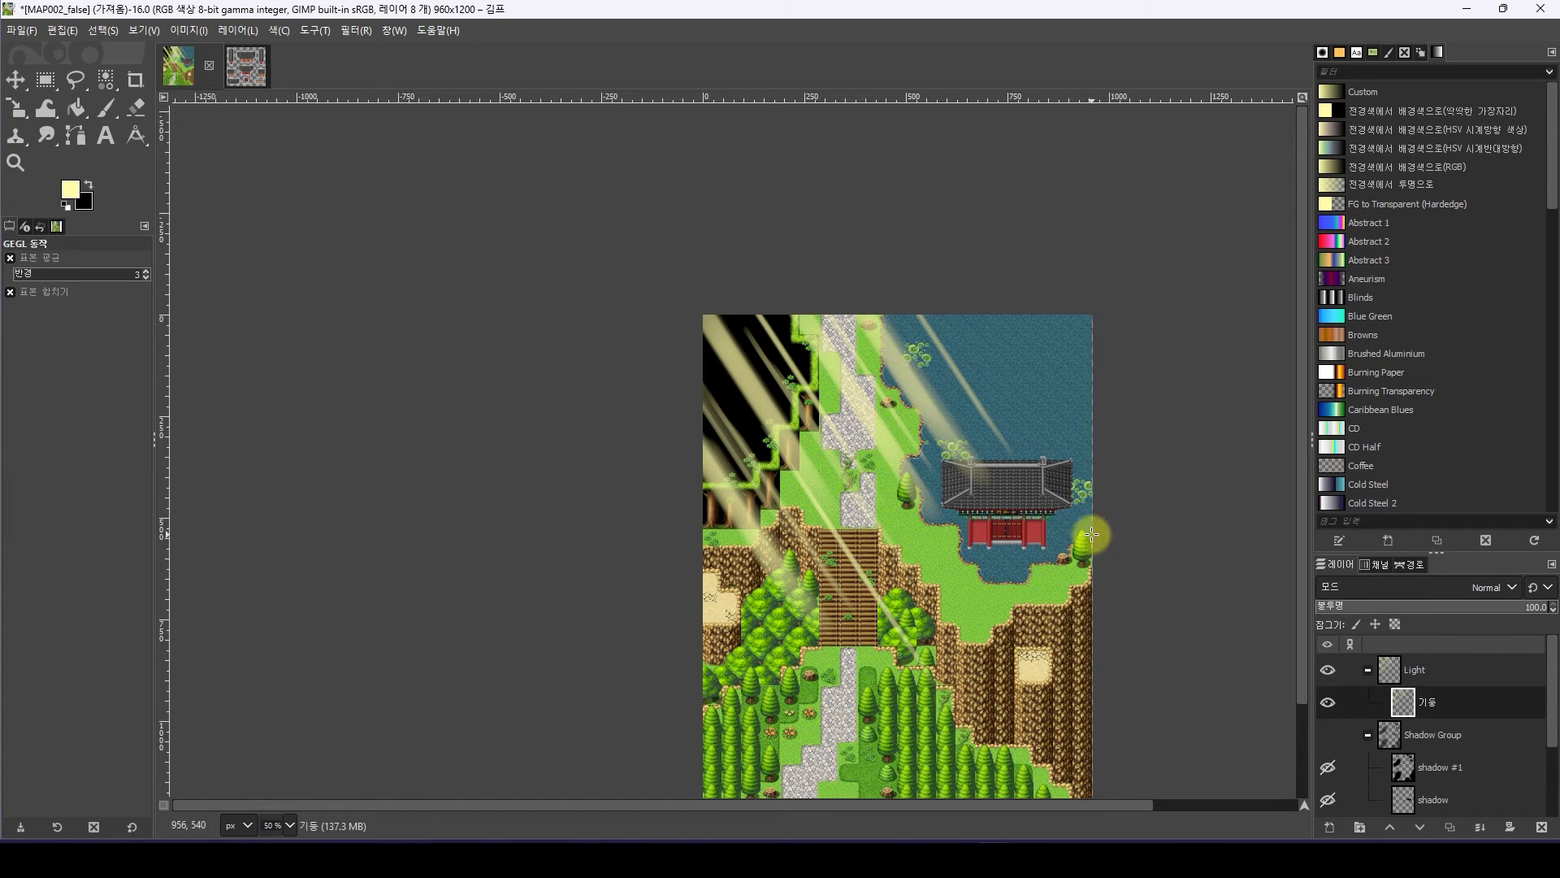
Add a transparent 960 × 1200 px layer named 바닥 inside the Light group, above the 기둥 layer
scroll(930, 648, "up", 1, "ctrl")
scroll(930, 648, "up", 2, "ctrl")
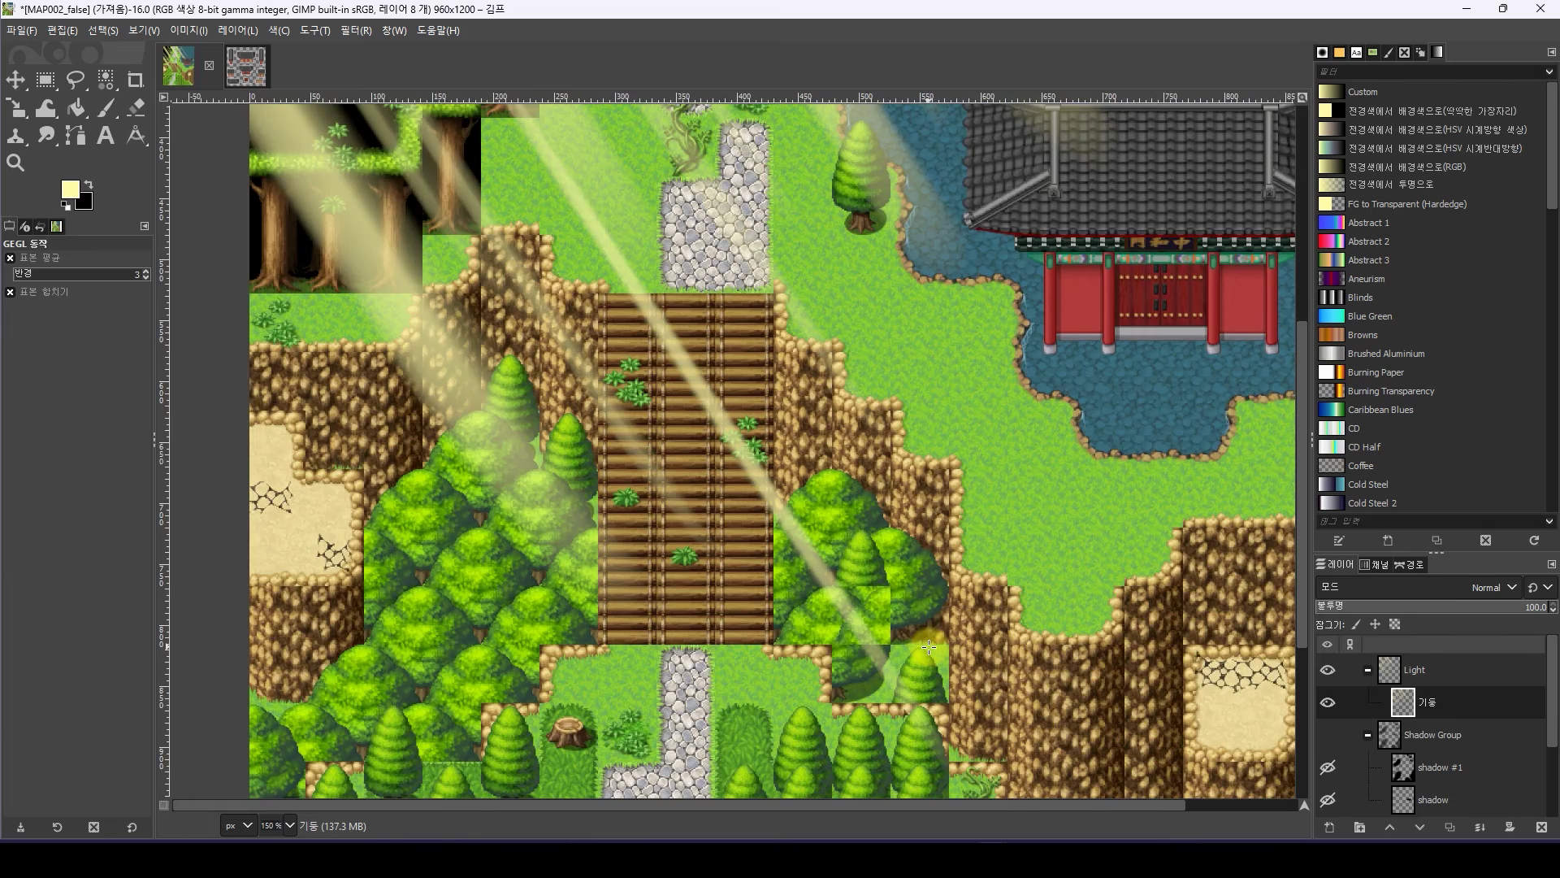
scroll(931, 647, "down", 1, "ctrl")
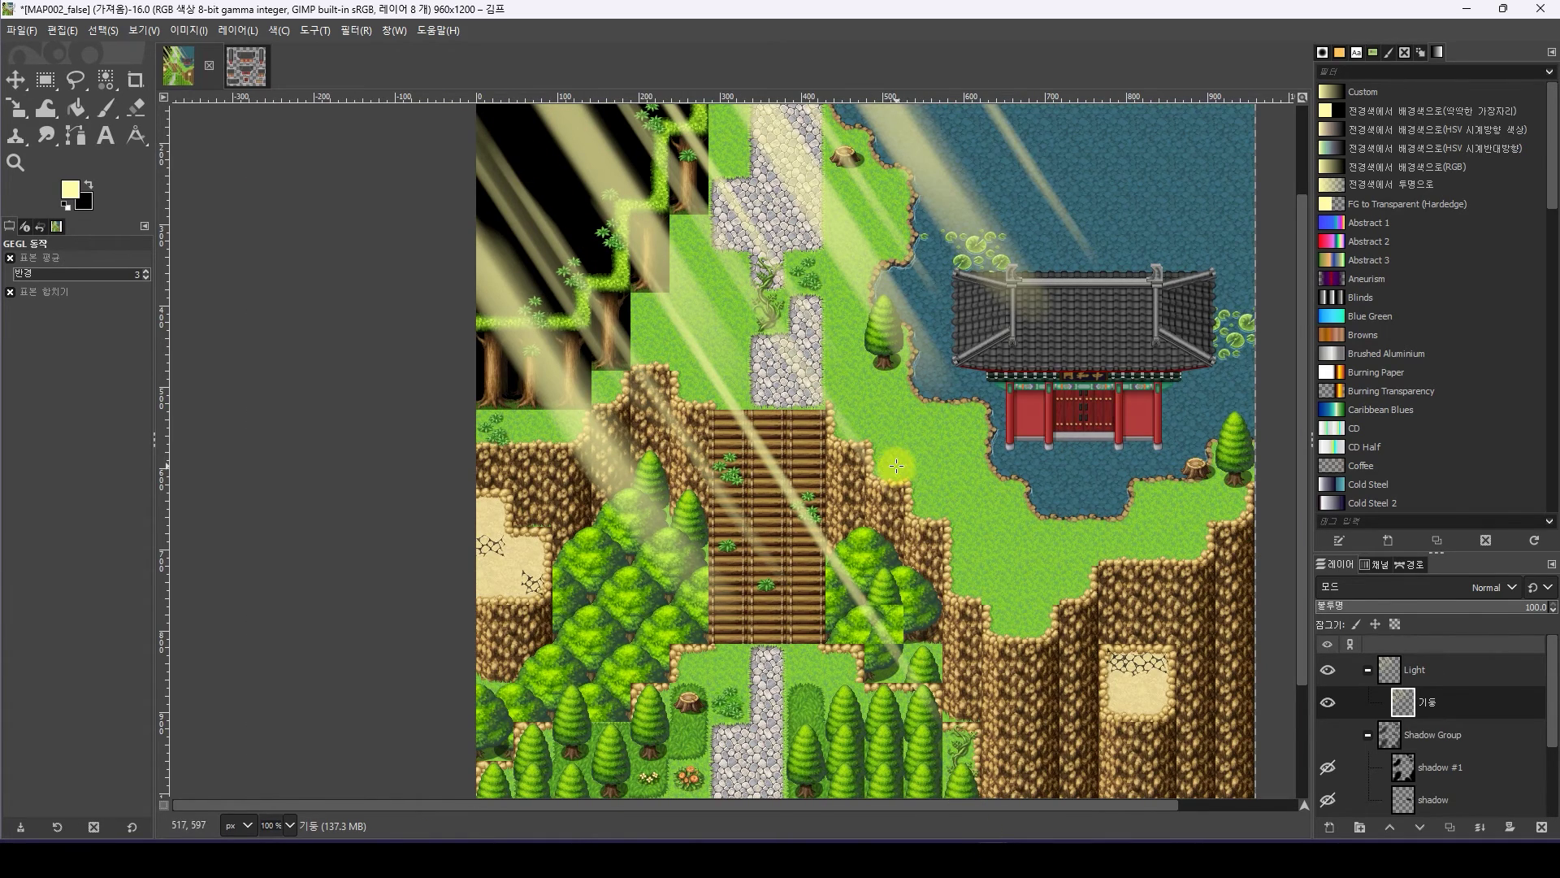
scroll(889, 474, "up", 5)
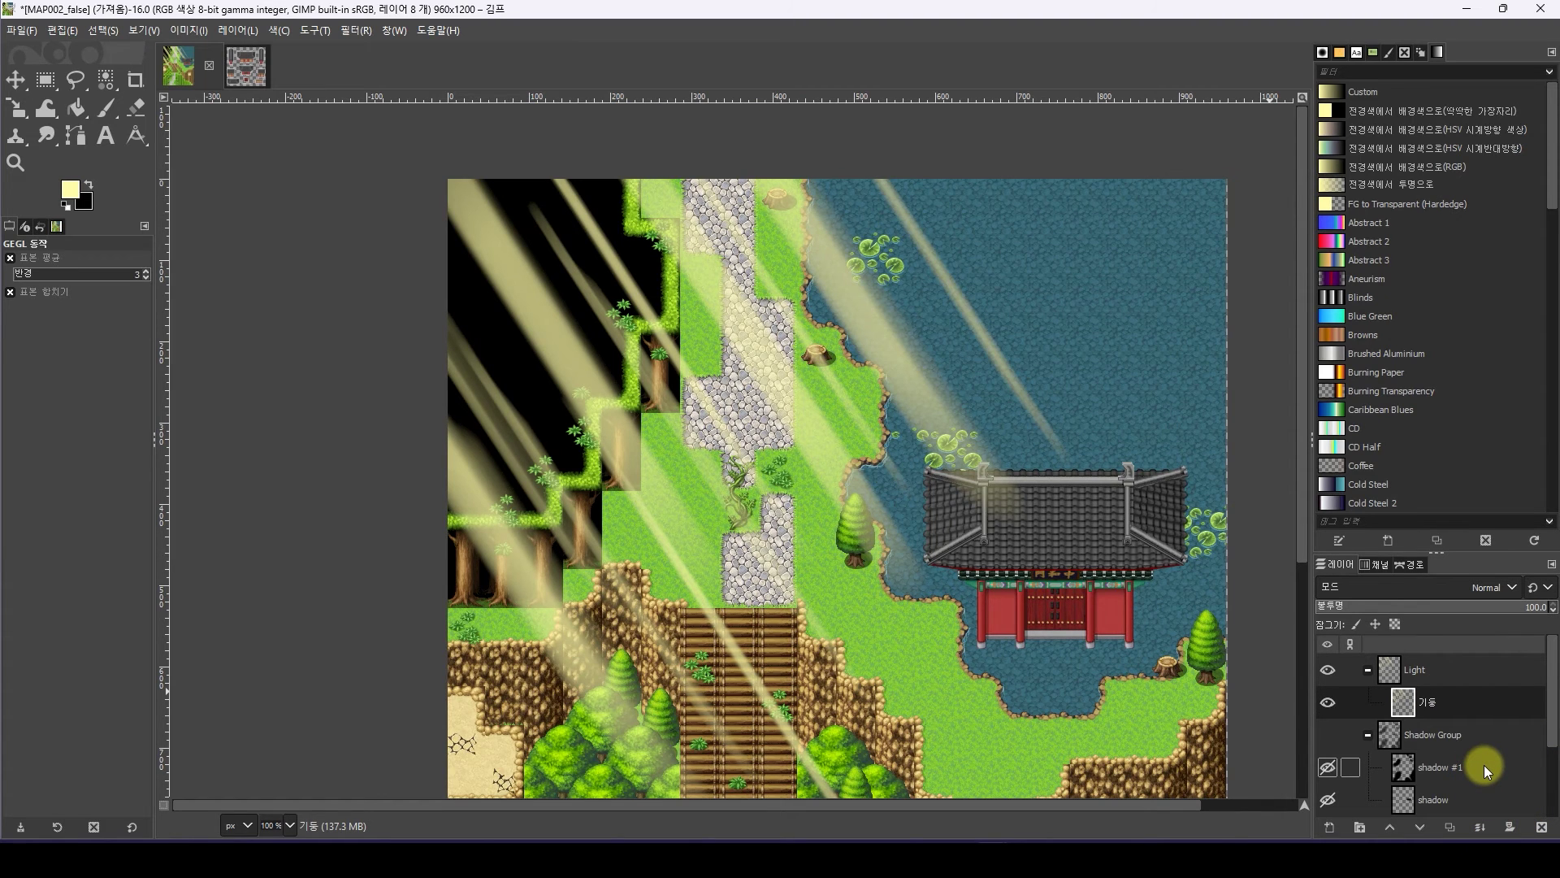
key("ctrl+shift+n")
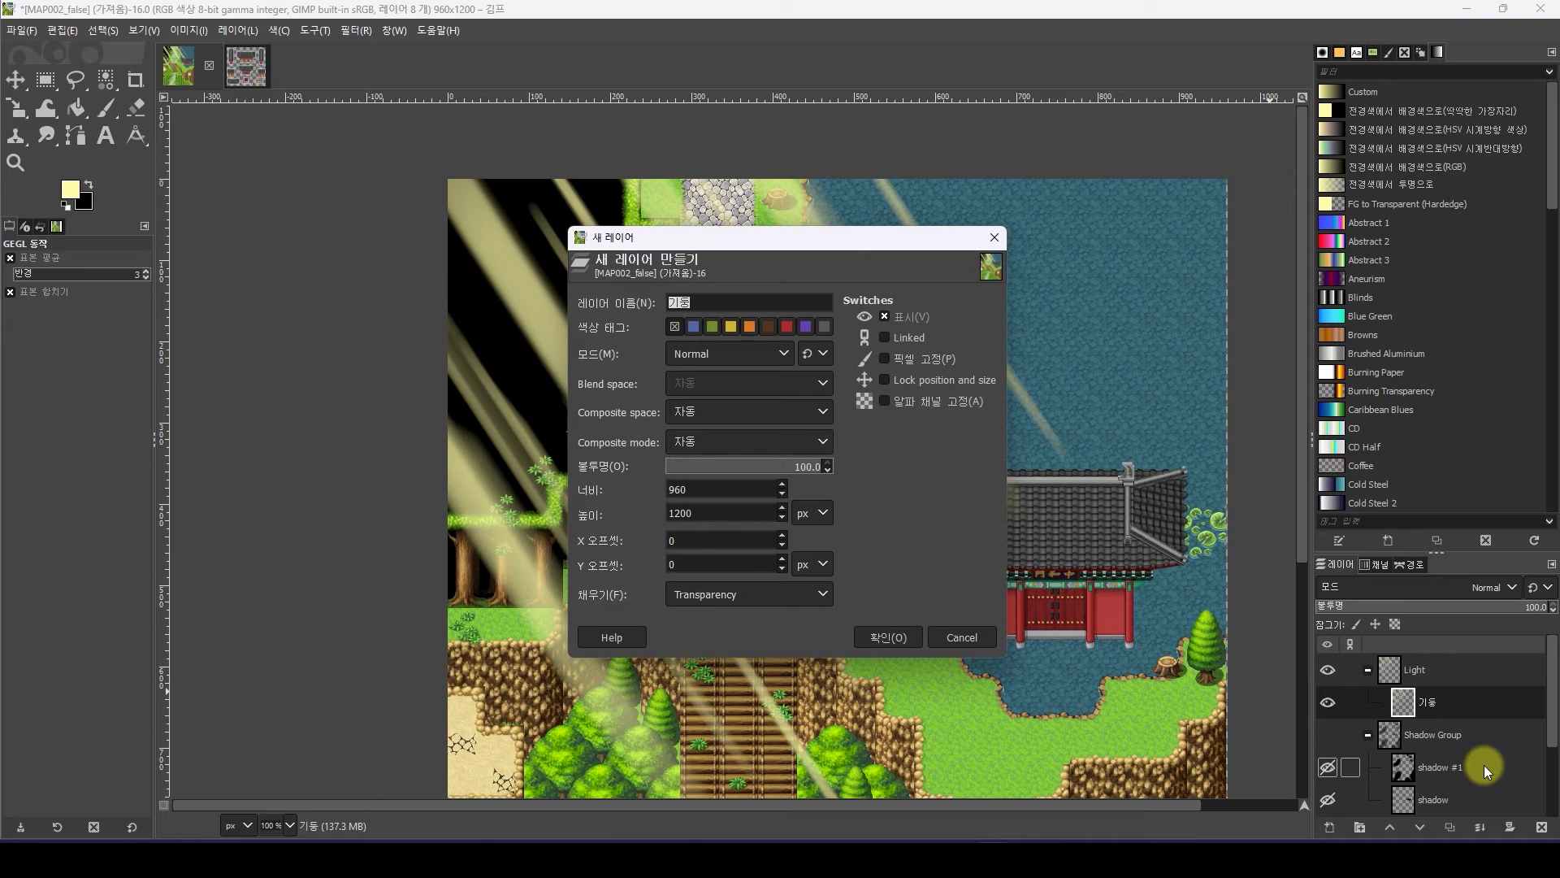
key("BackSpace")
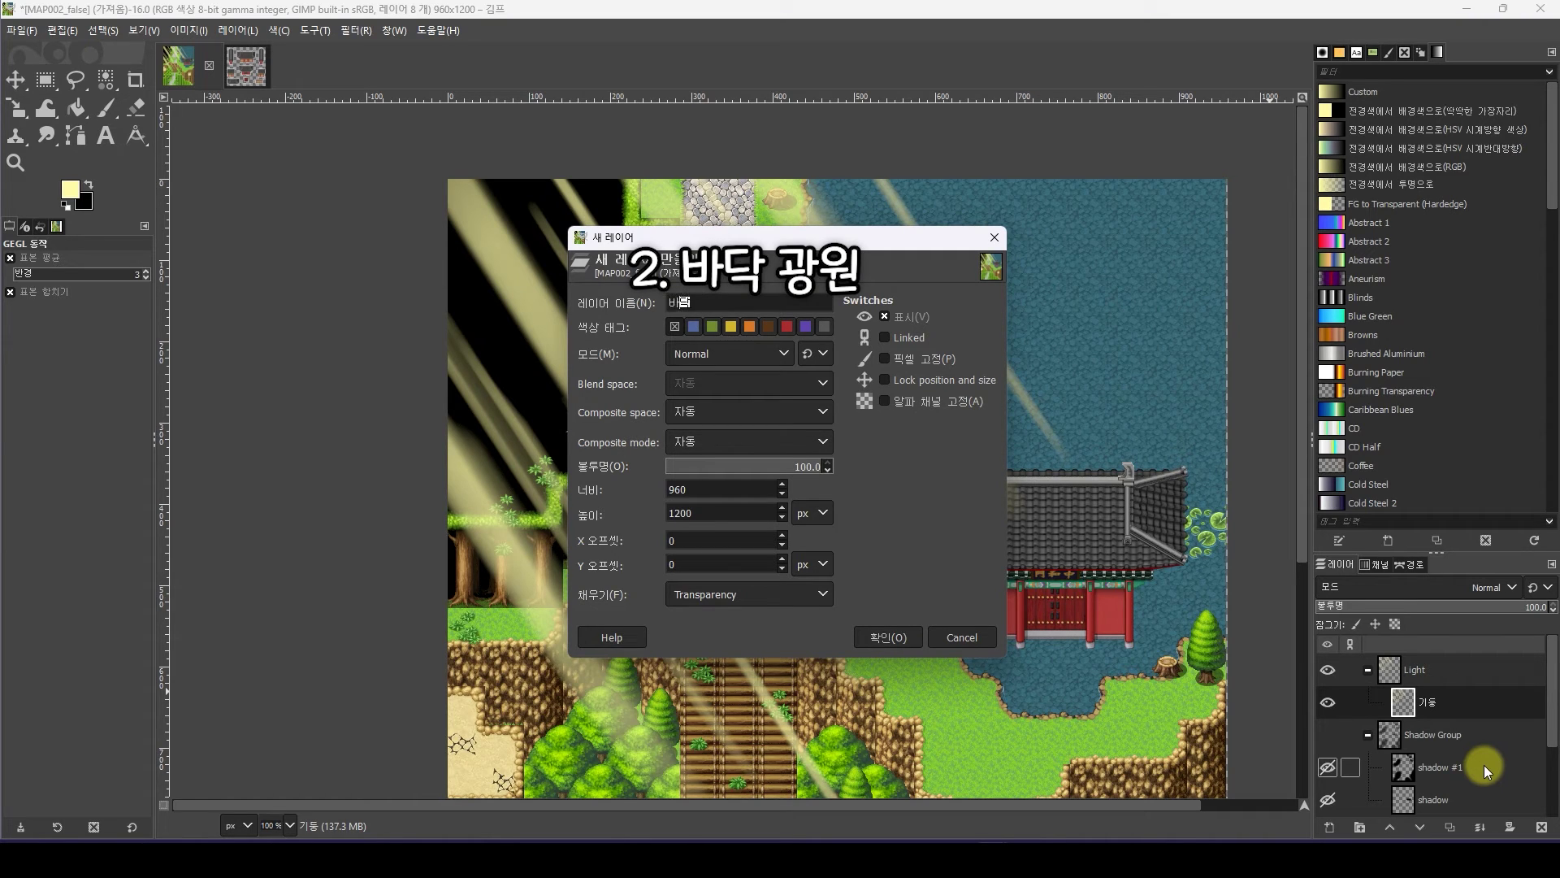
key("Return")
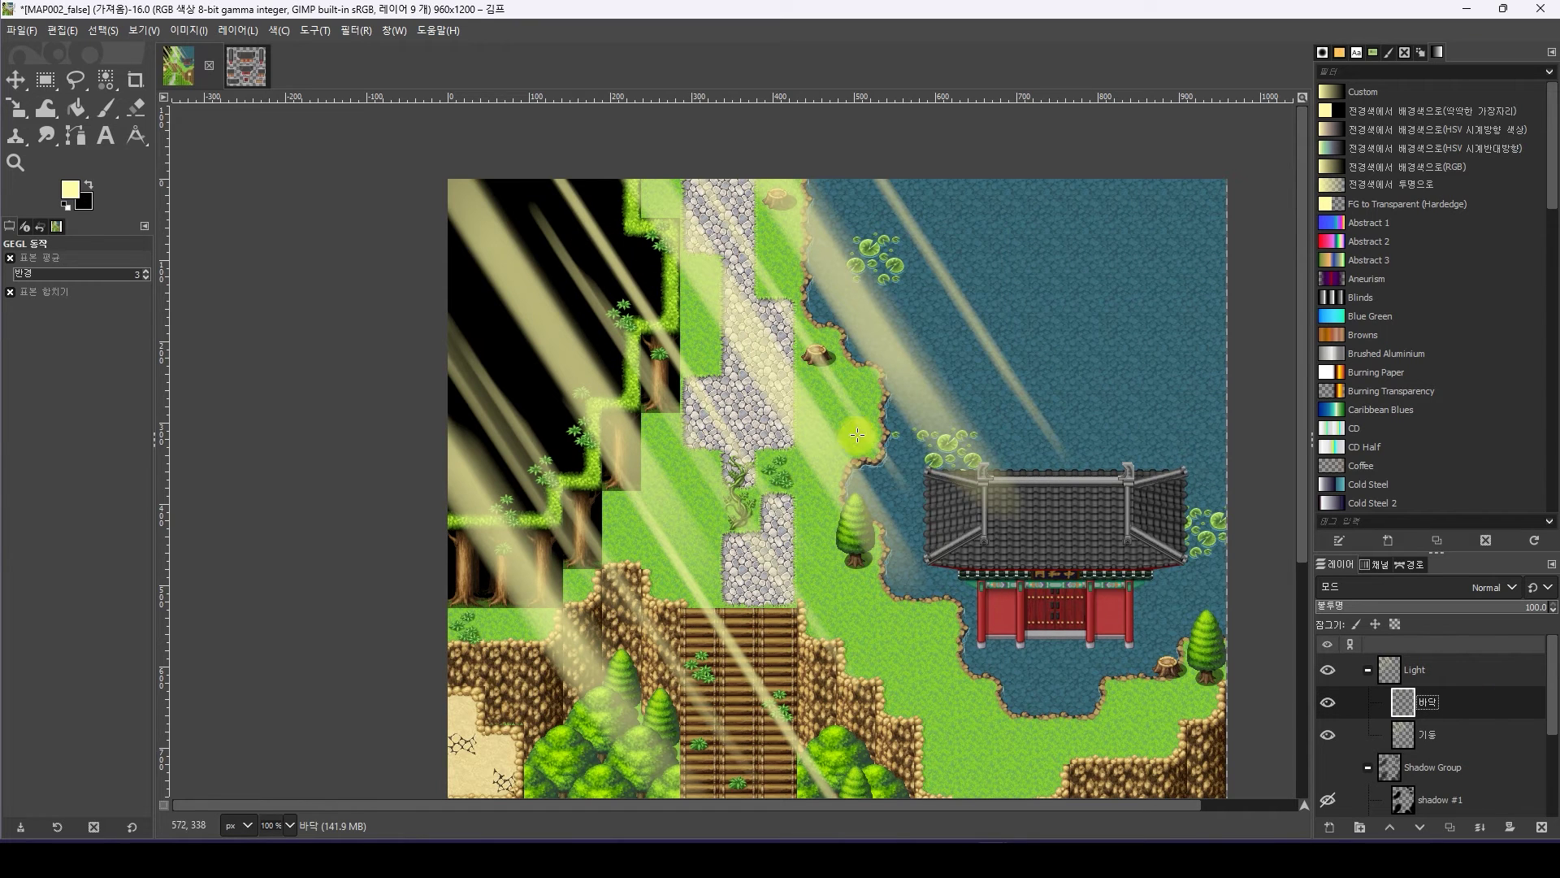
Switch to the Paintbrush and choose the 2. Hardness 100 brush tip for painting near the lake pavilion
left_click(106, 108)
key("plus")
key("plus")
key("plus")
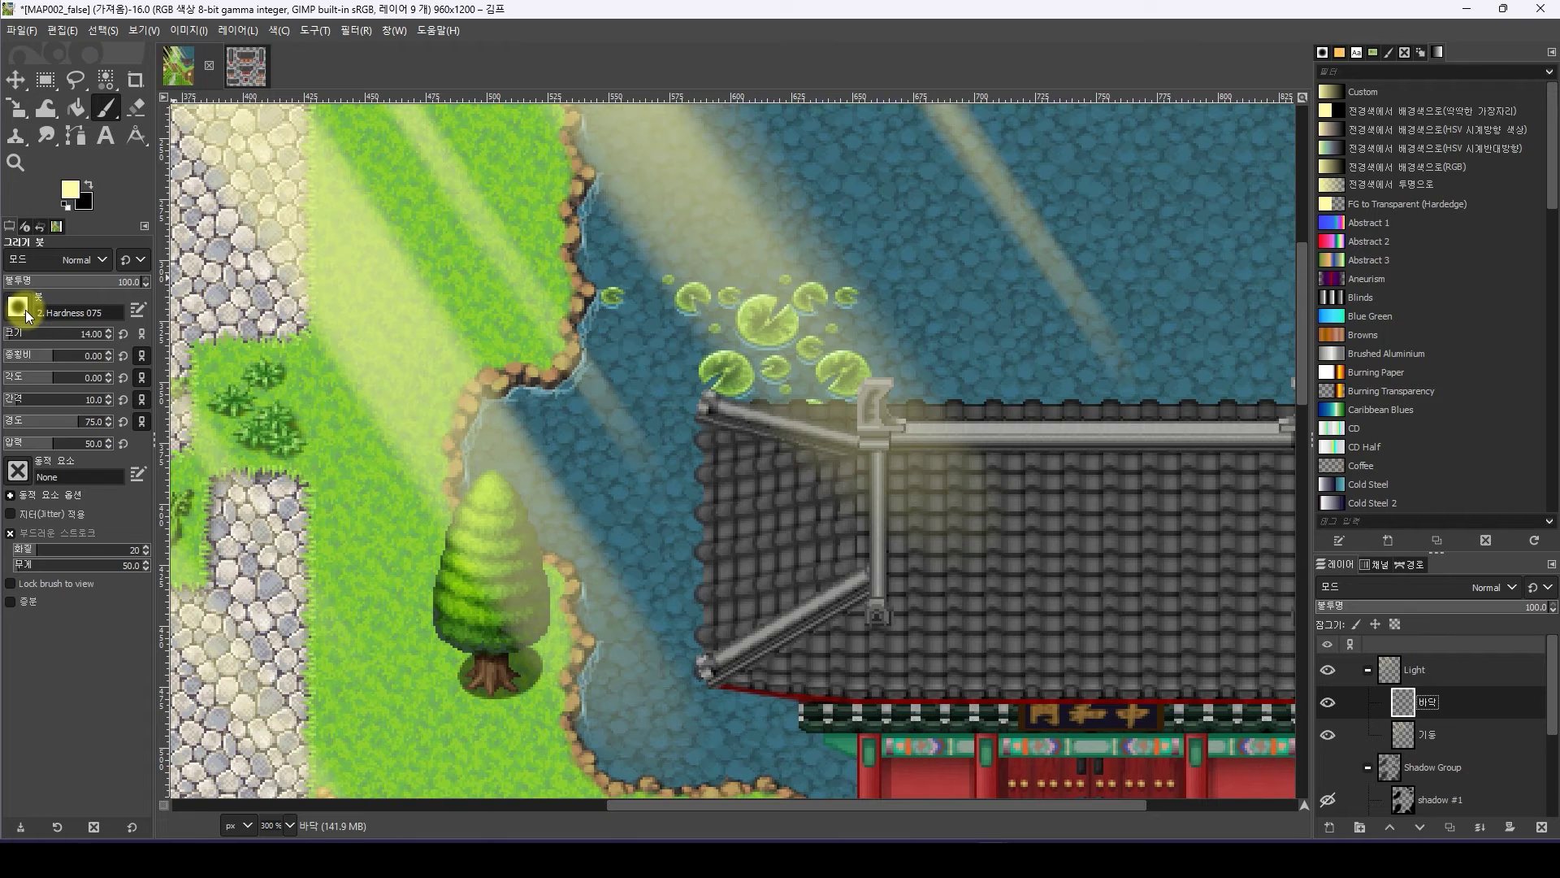
left_click(18, 307)
left_click(76, 358)
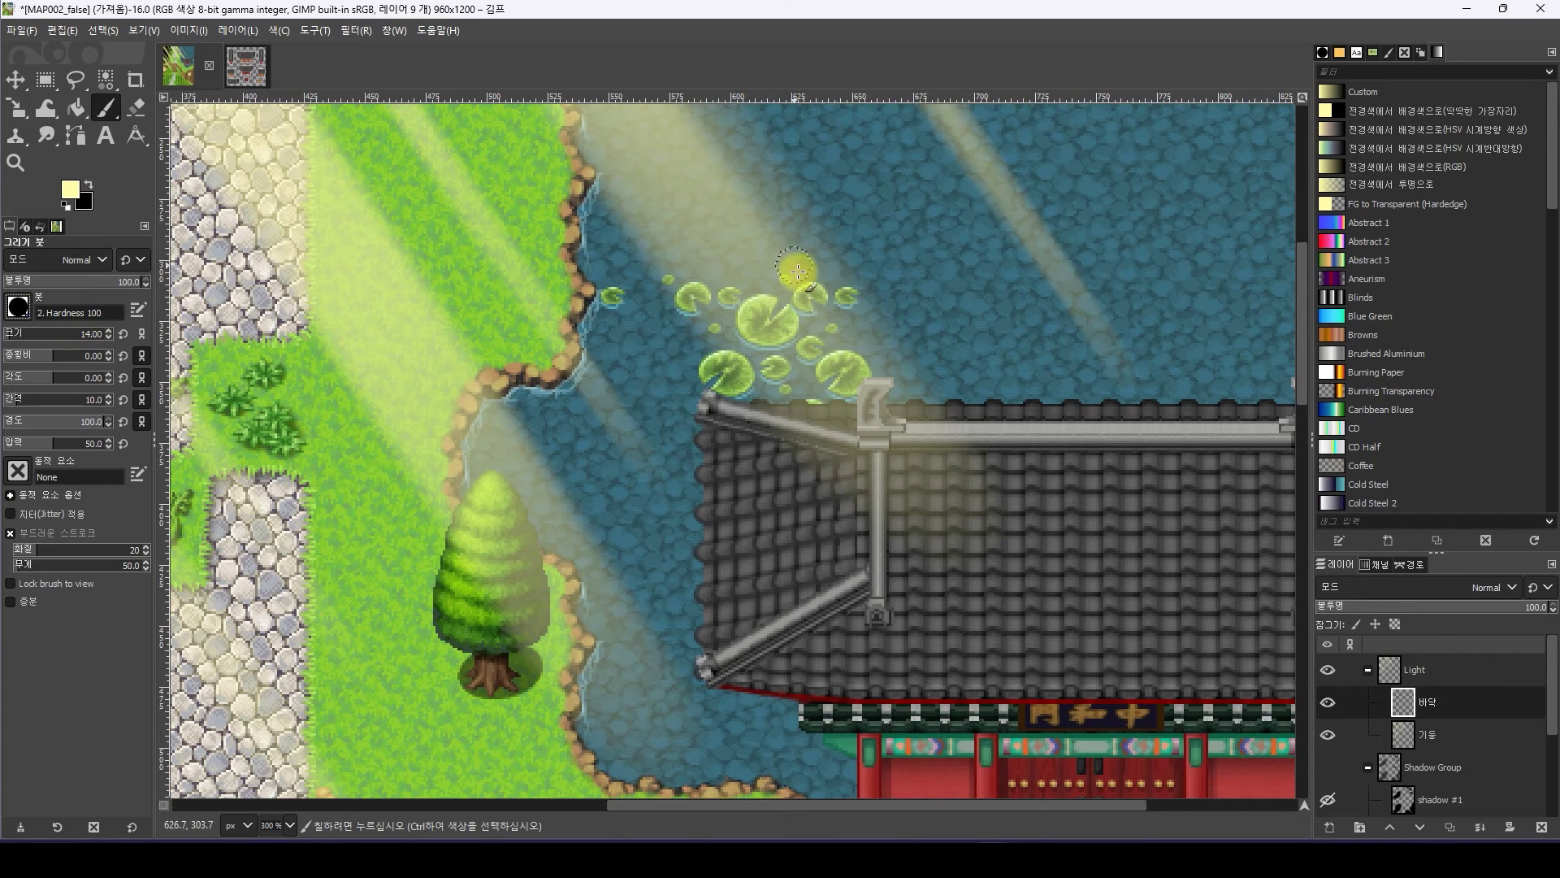
Dab pale-yellow light spots on the lily pads, then smaller size 6 spots around the pavilion roof's nearest ridge ornament
left_click(753, 306)
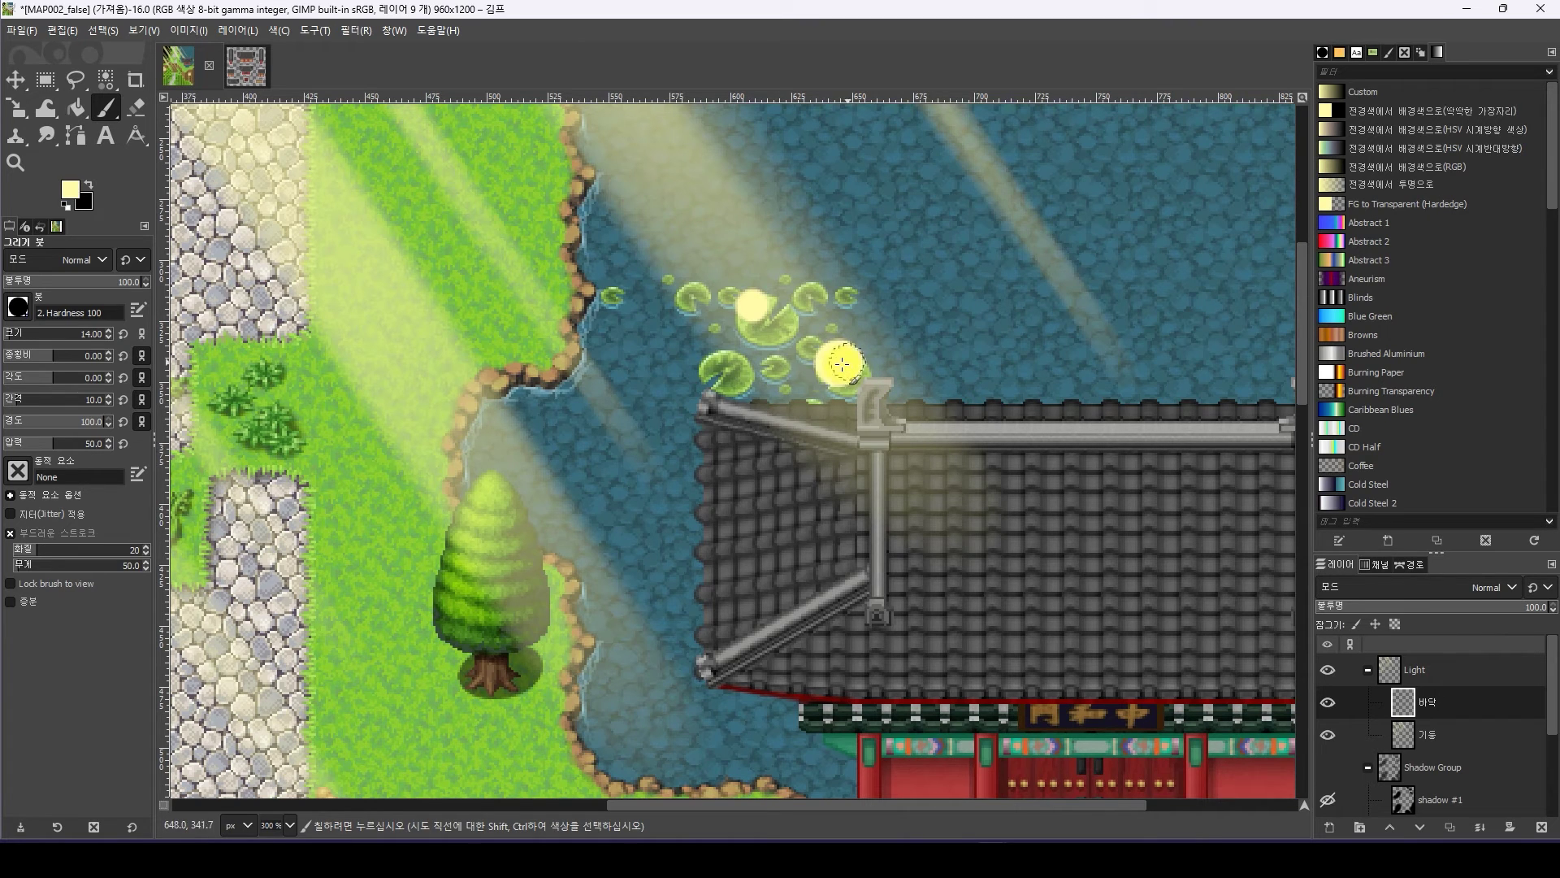
key("bracketleft")
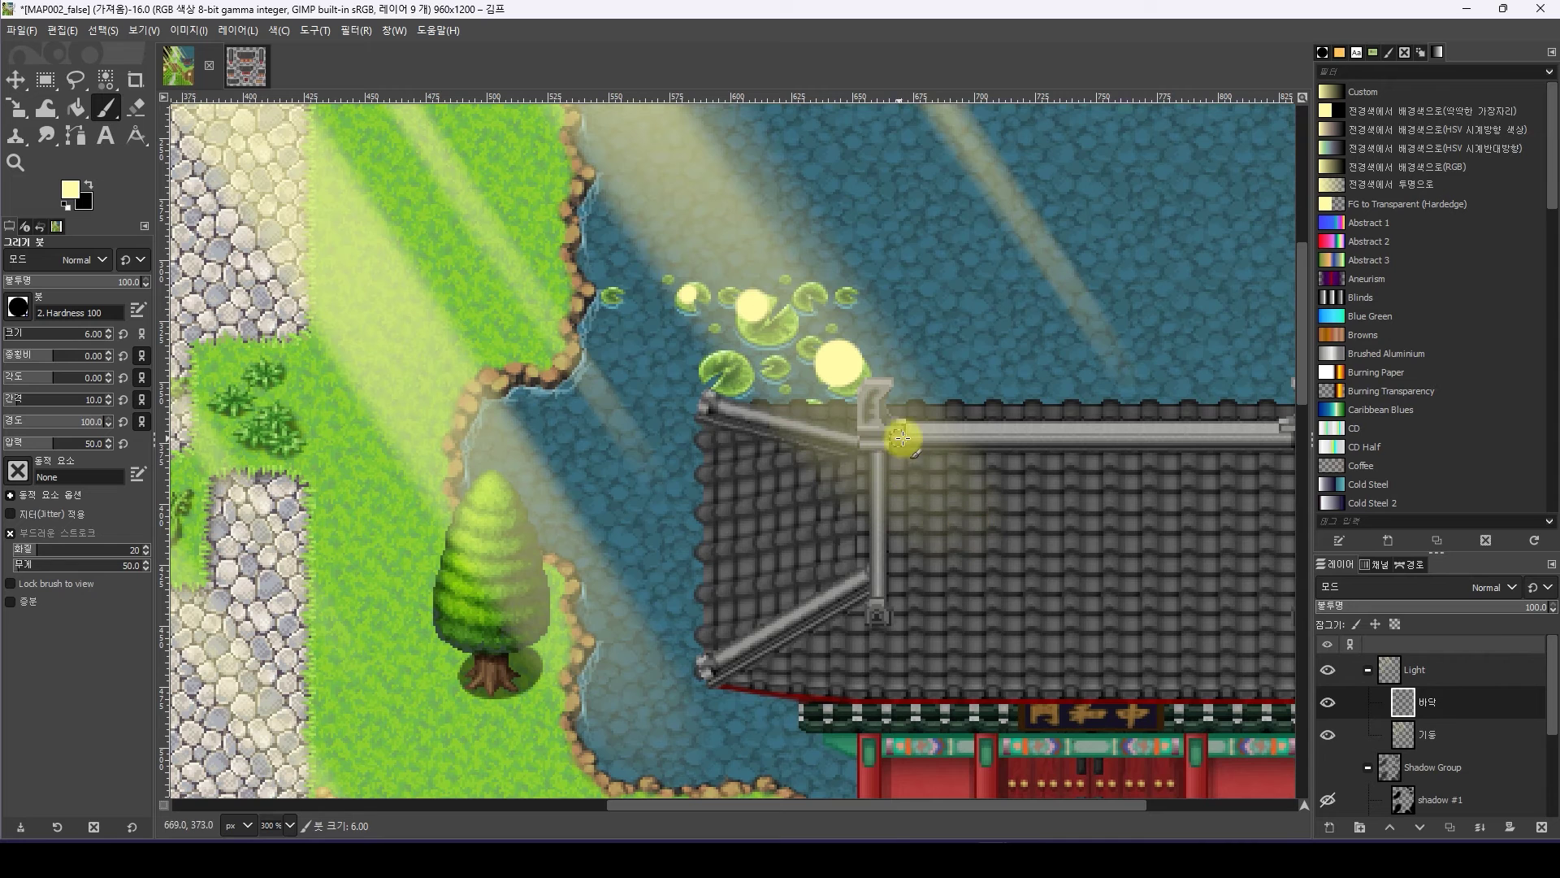
left_click(894, 435)
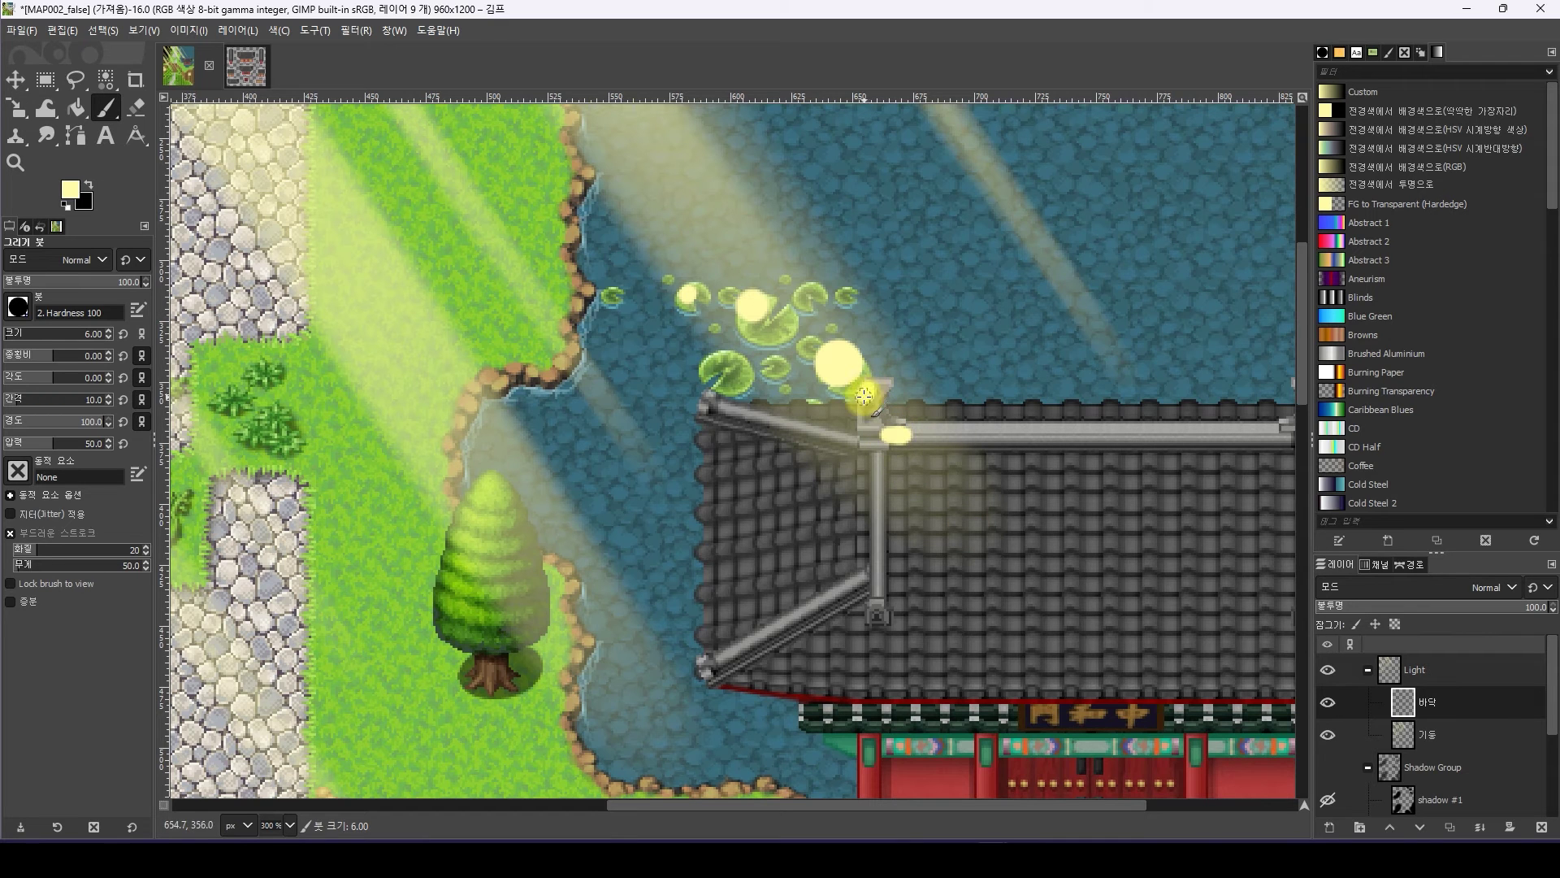
left_click(865, 392)
left_click(840, 437)
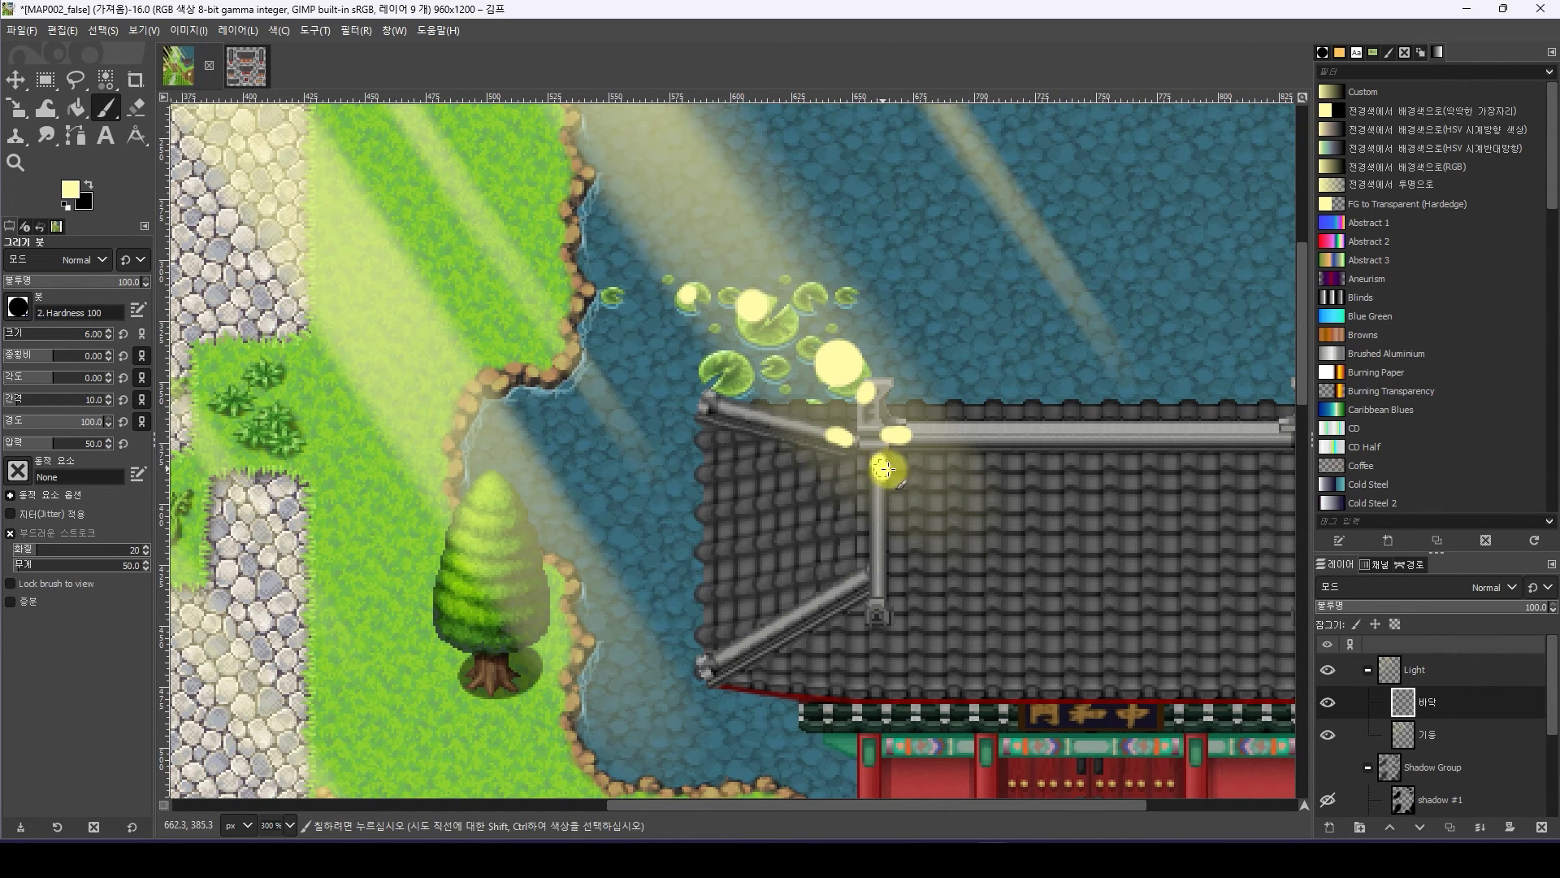
Dab small pale-yellow light spots on the leaf clumps where the thin beam crosses the wooden stairs
scroll(894, 479, "down", 2, "ctrl")
middle_click_drag(1031, 451, 975, 113)
scroll(919, 528, "up", 1, "ctrl")
scroll(904, 557, "up", 2, "ctrl")
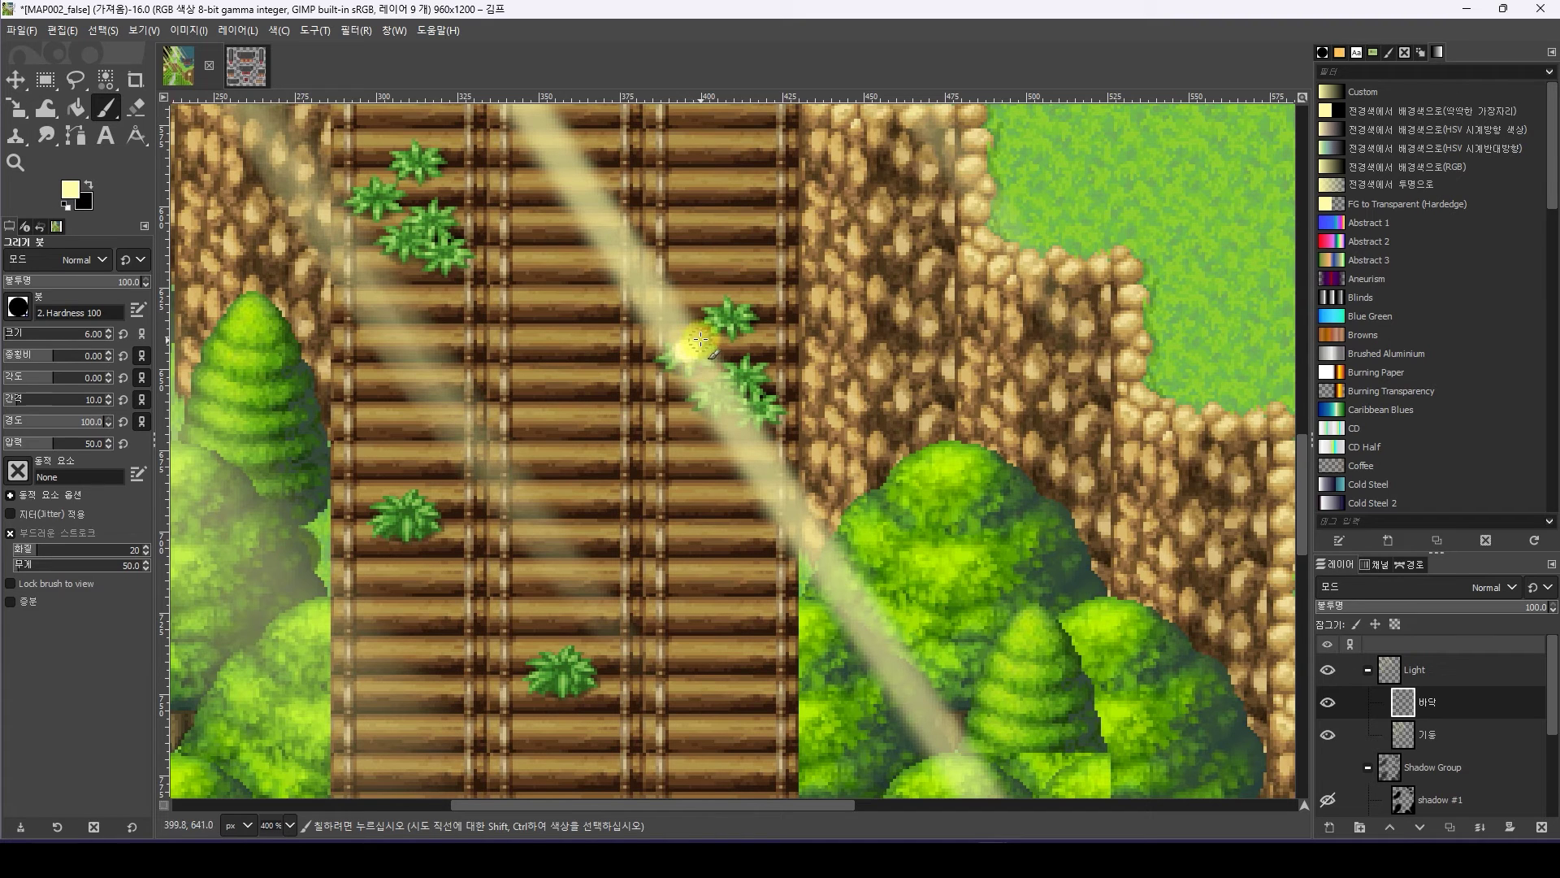
left_click(735, 388)
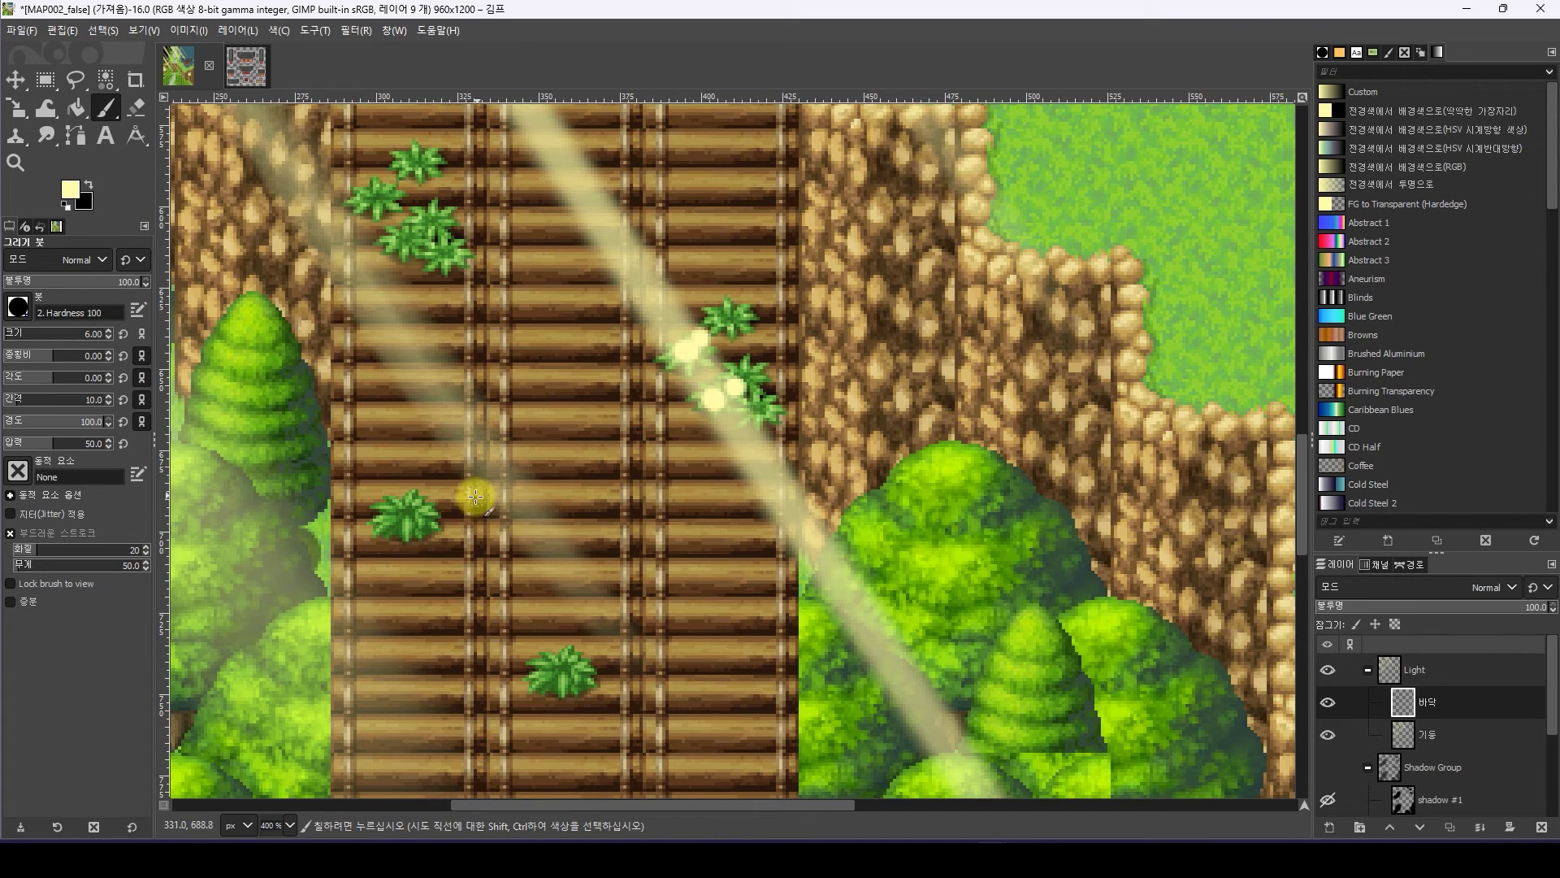
Dab light spots on the round treetop west of the stairs and on the trees where the thin beam ends
mouse_move(476, 498)
middle_mouse_down()
mouse_move(843, 355)
mouse_move(1037, 593)
middle_mouse_up()
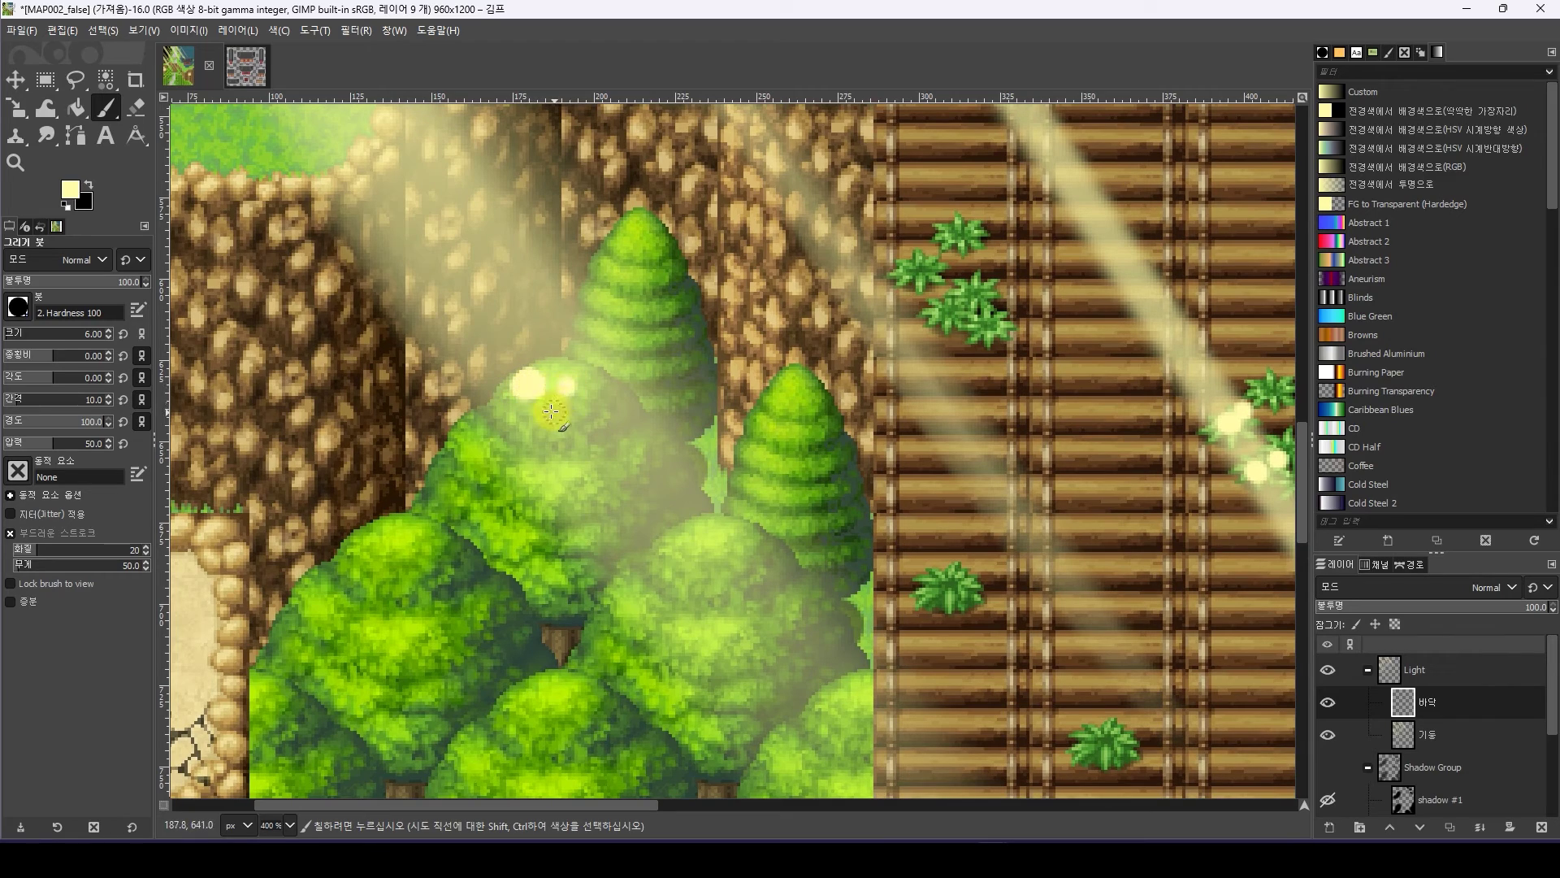
scroll(892, 577, "down", 2, "ctrl")
middle_click_drag(994, 611, 640, 389)
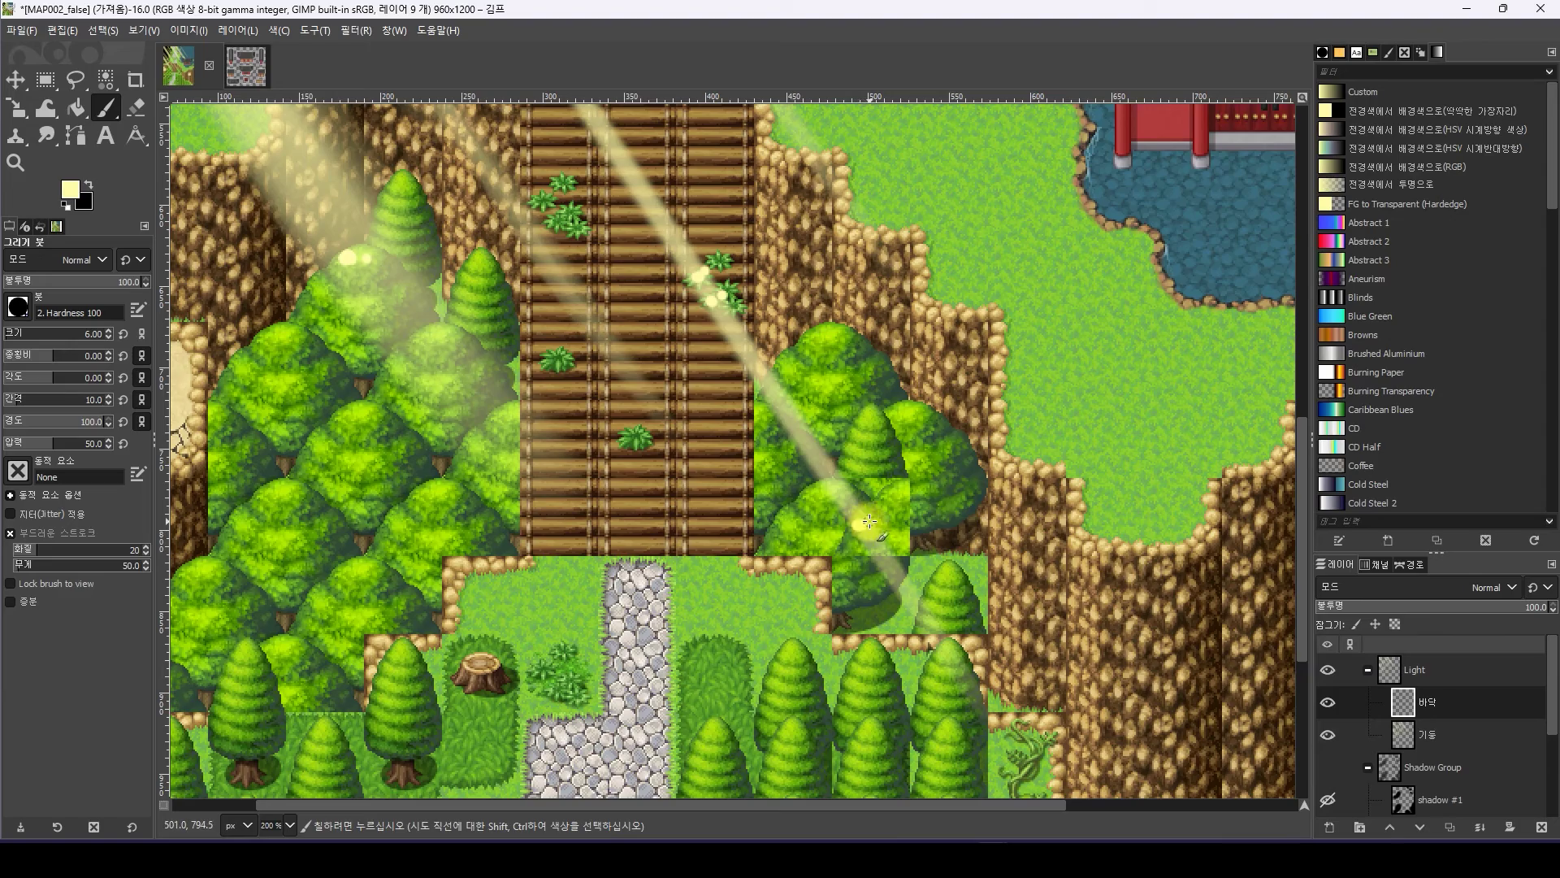
scroll(970, 602, "down", 2, "ctrl")
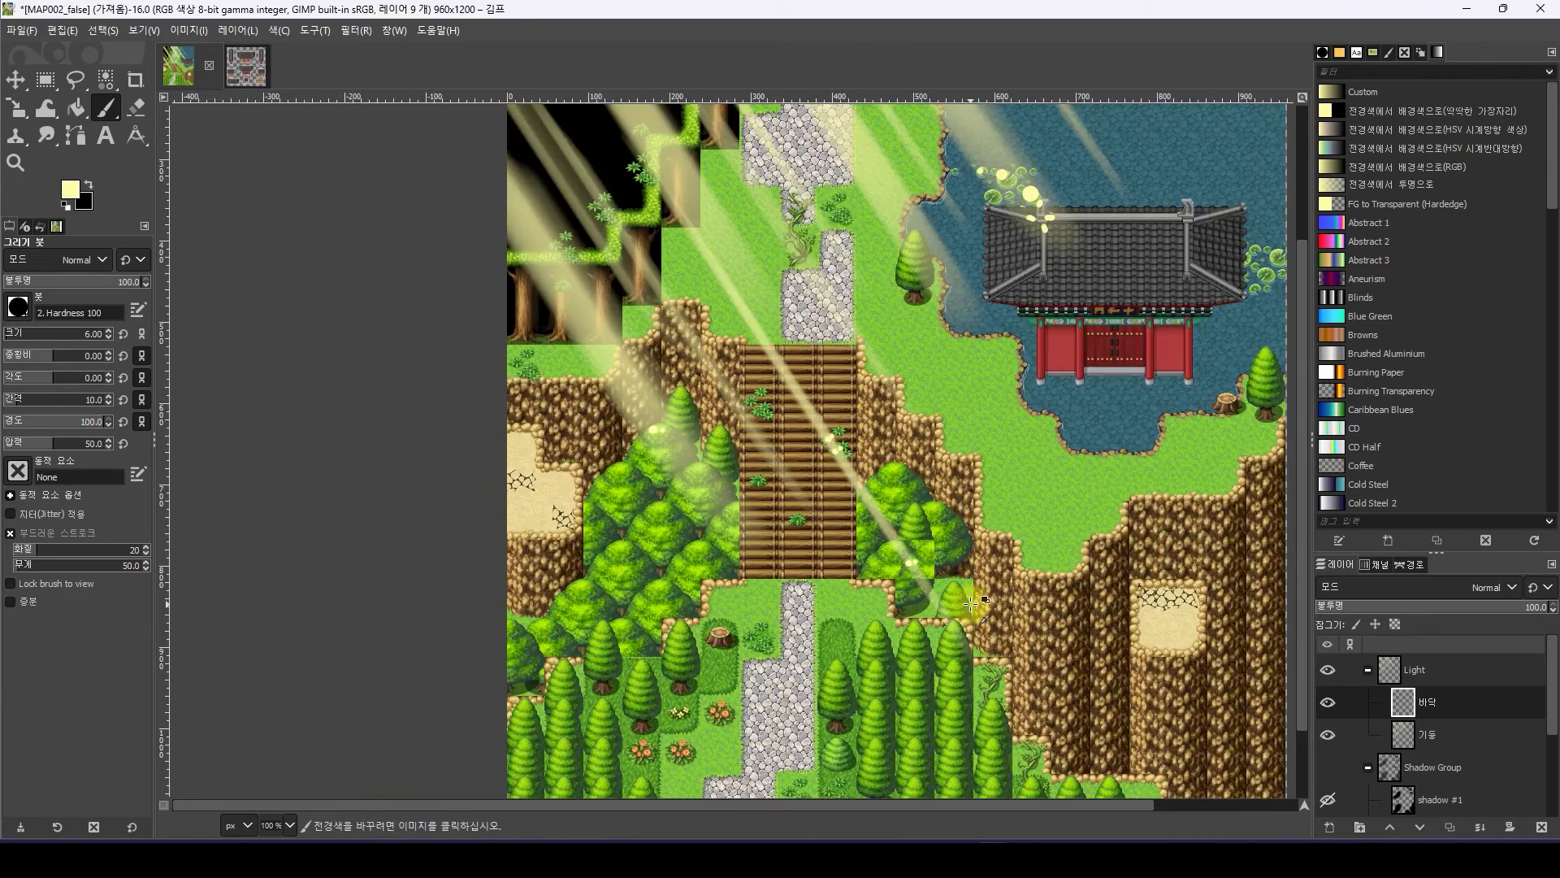
Dab a cluster of light spots on the thin beam over the lake and reduce the brush size to 1
scroll(970, 603, "up", 1, "ctrl")
middle_click_drag(1007, 321, 778, 841)
scroll(886, 525, "up", 1, "ctrl")
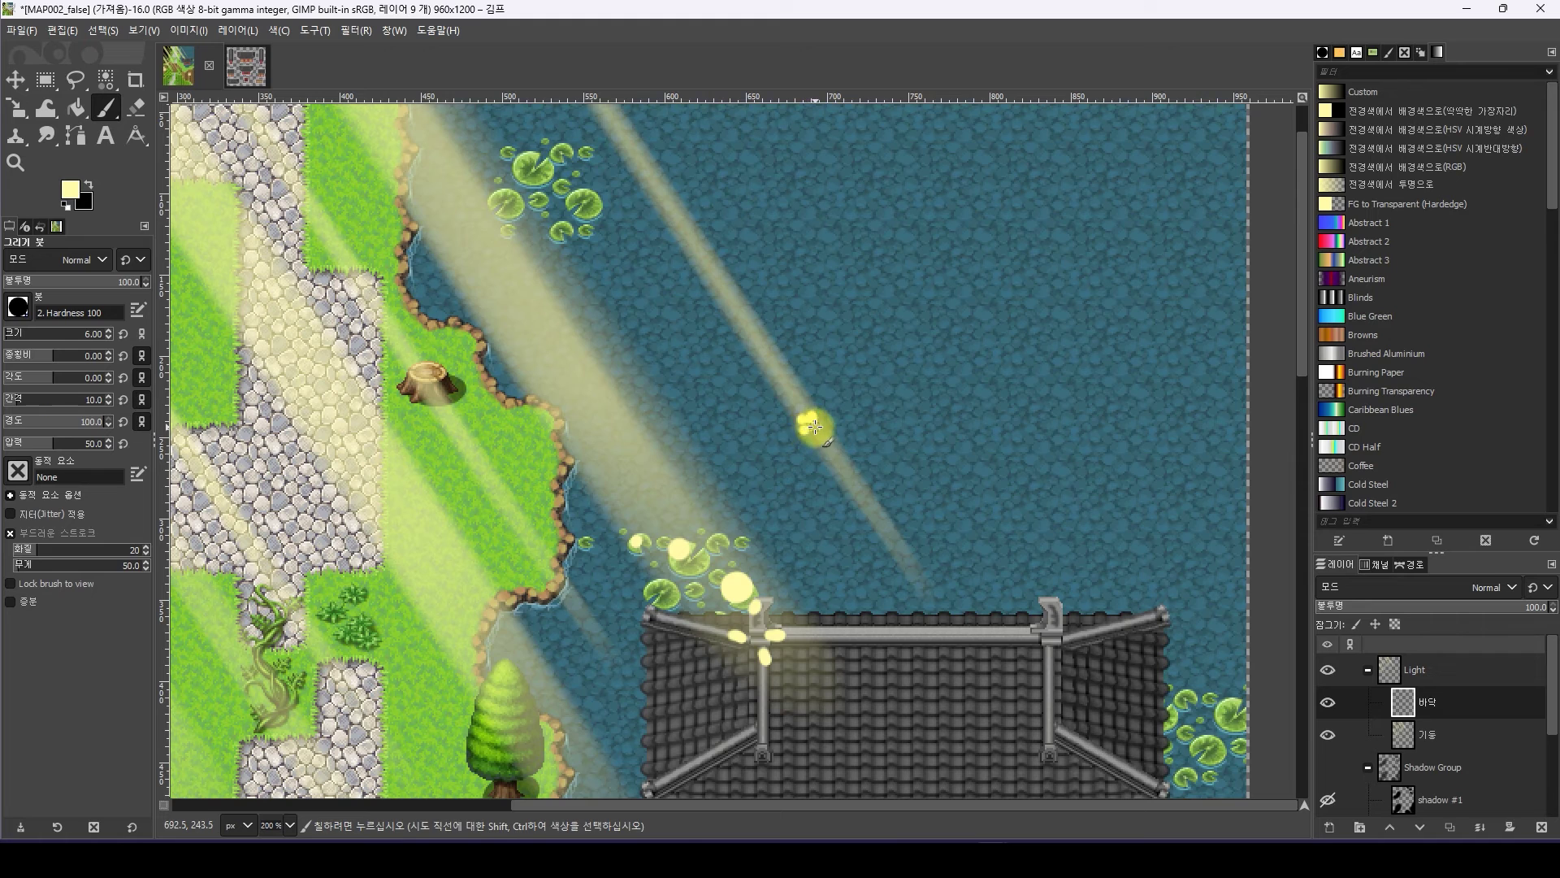
key("bracketleft")
key("bracketleft")
key("bracketleft")
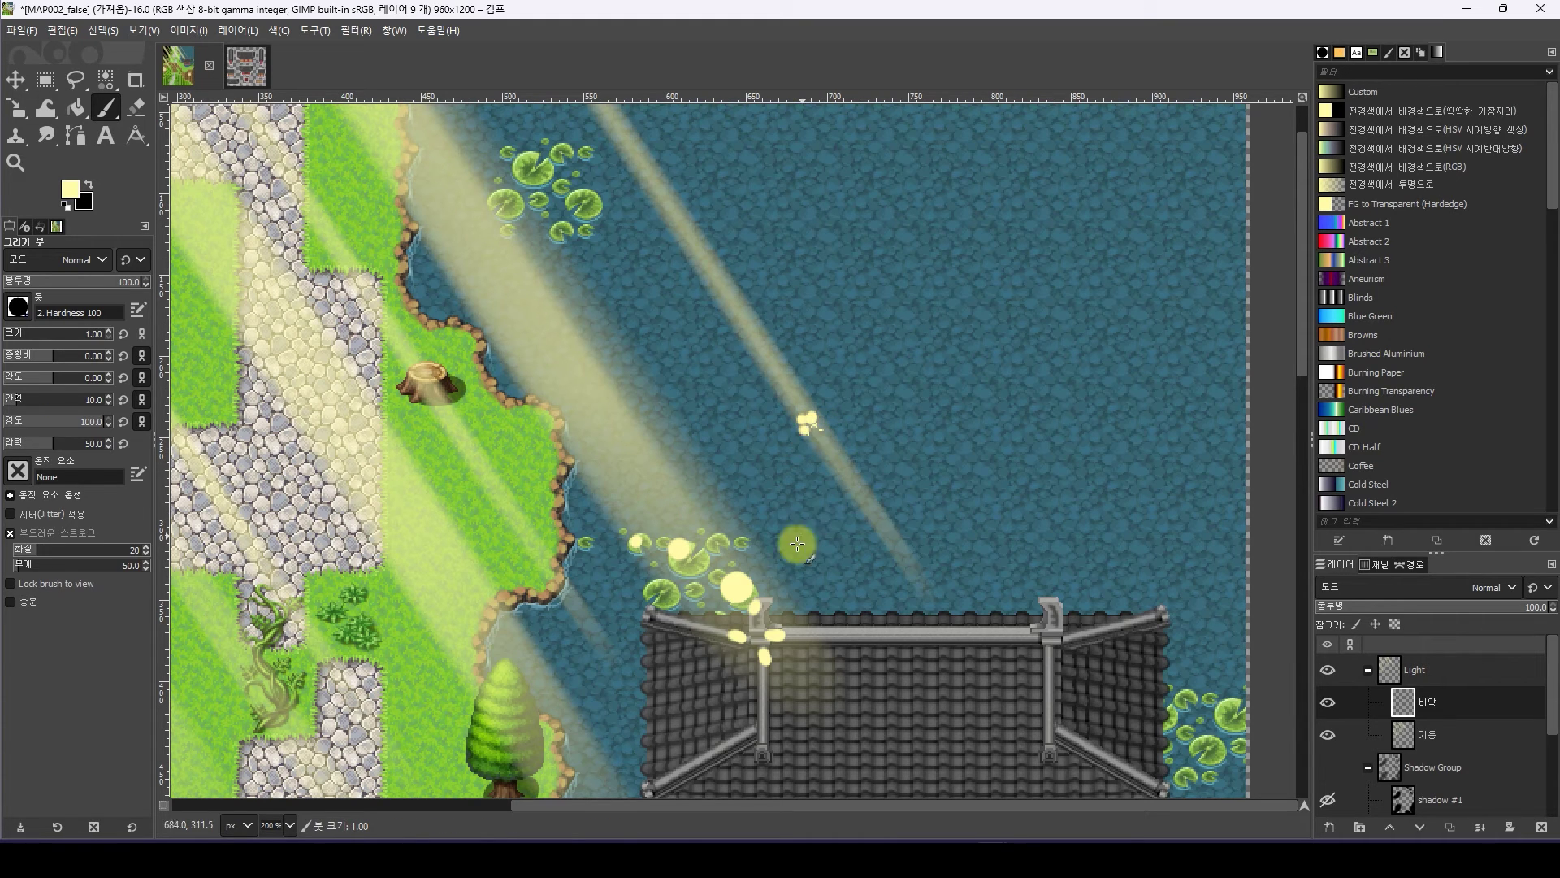
Soften the light spots on the 바닥 layer with a Gaussian blur of 1.21 in X and Y
scroll(881, 509, "up", 1, "ctrl")
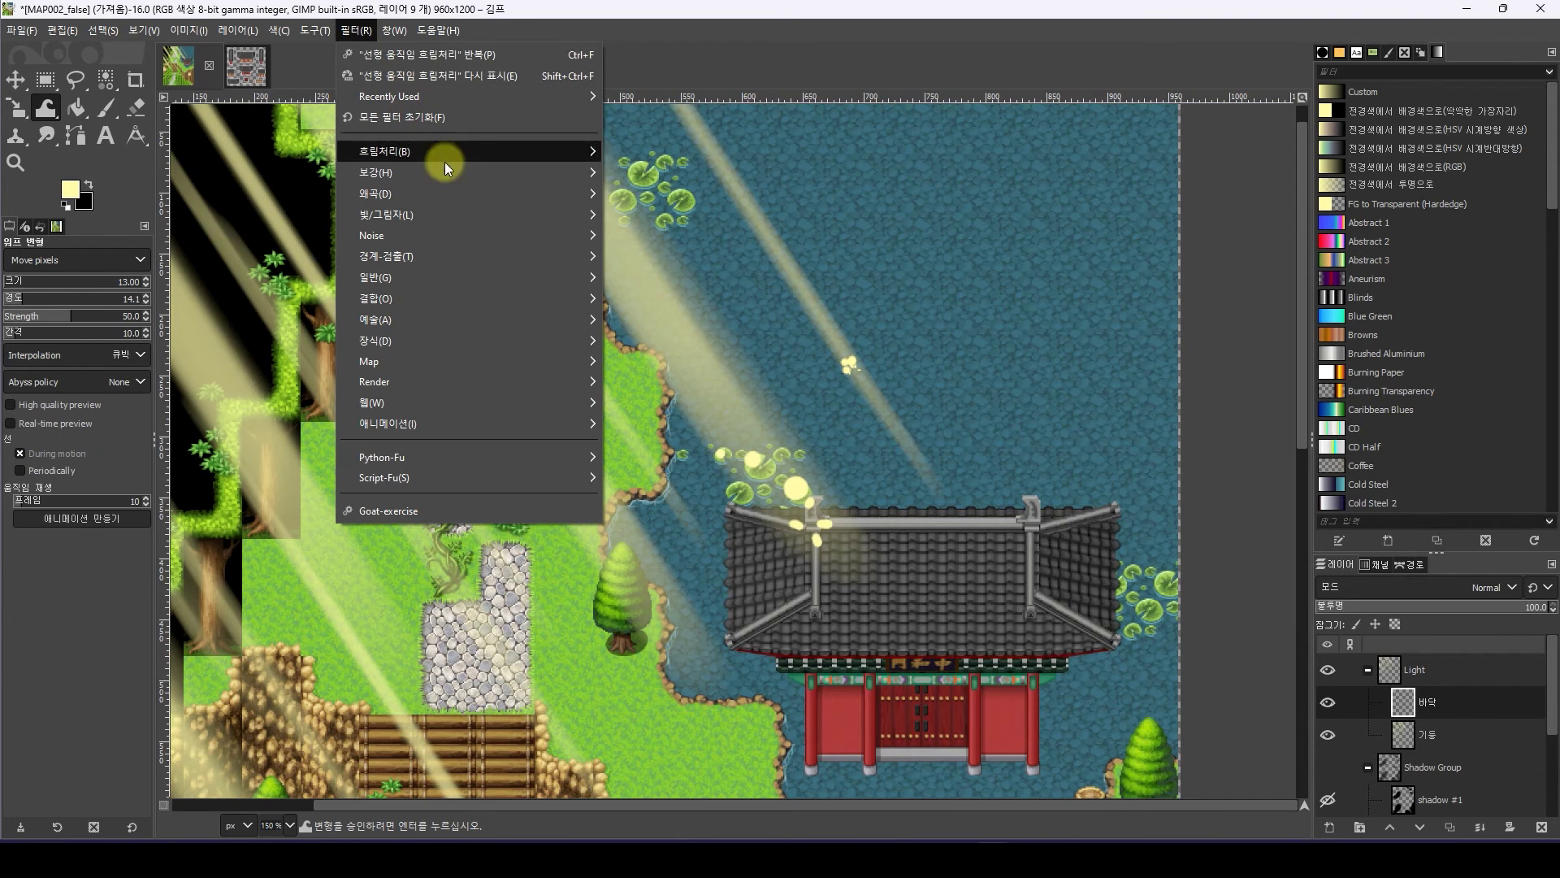
mouse_move(476, 148)
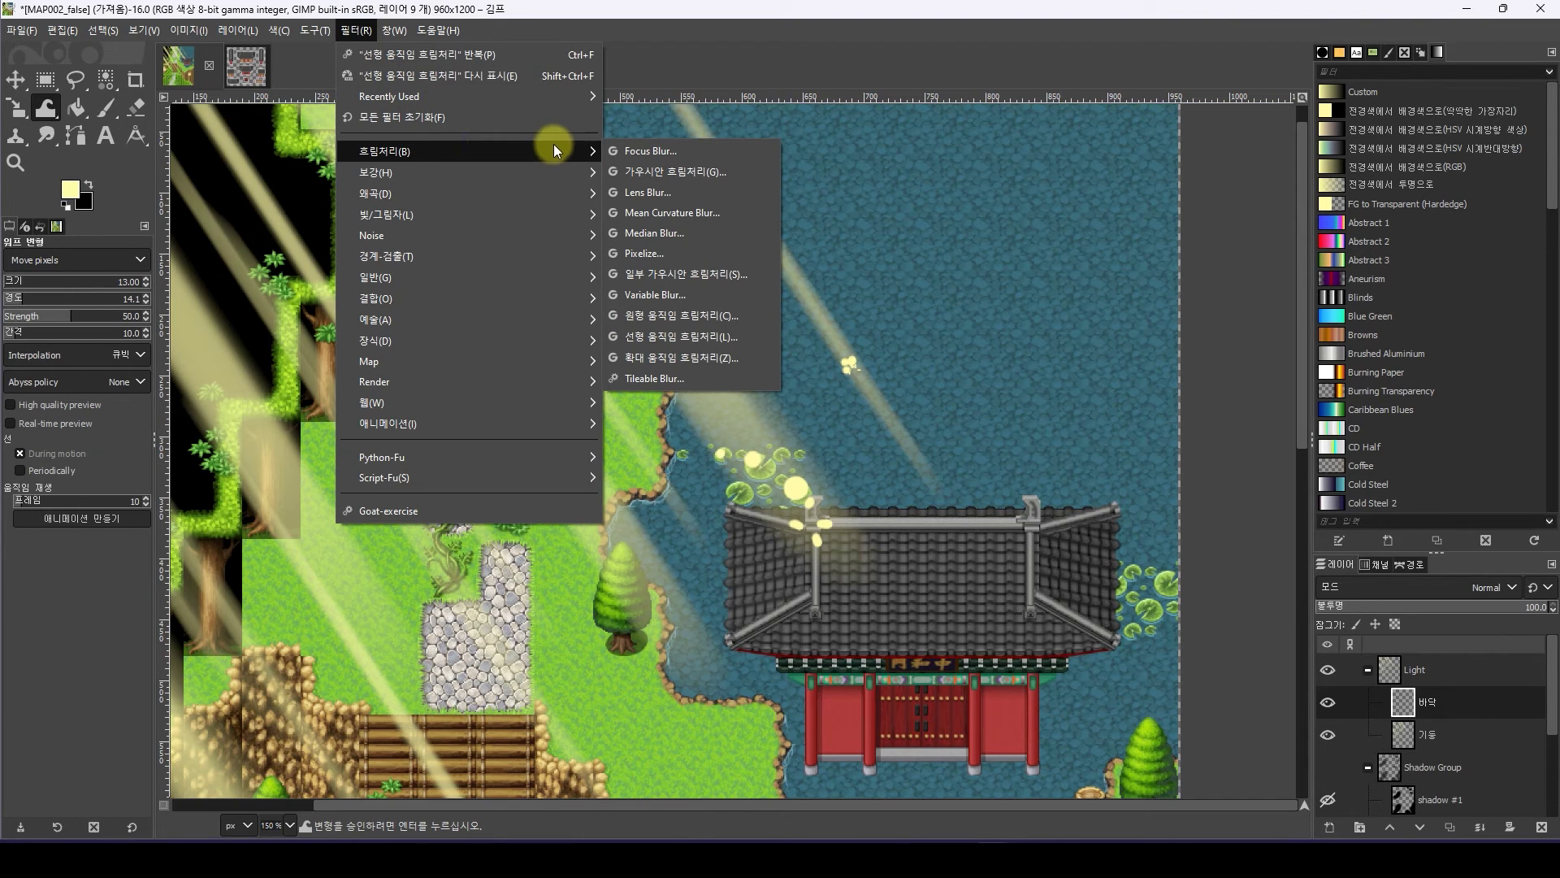
left_click(675, 171)
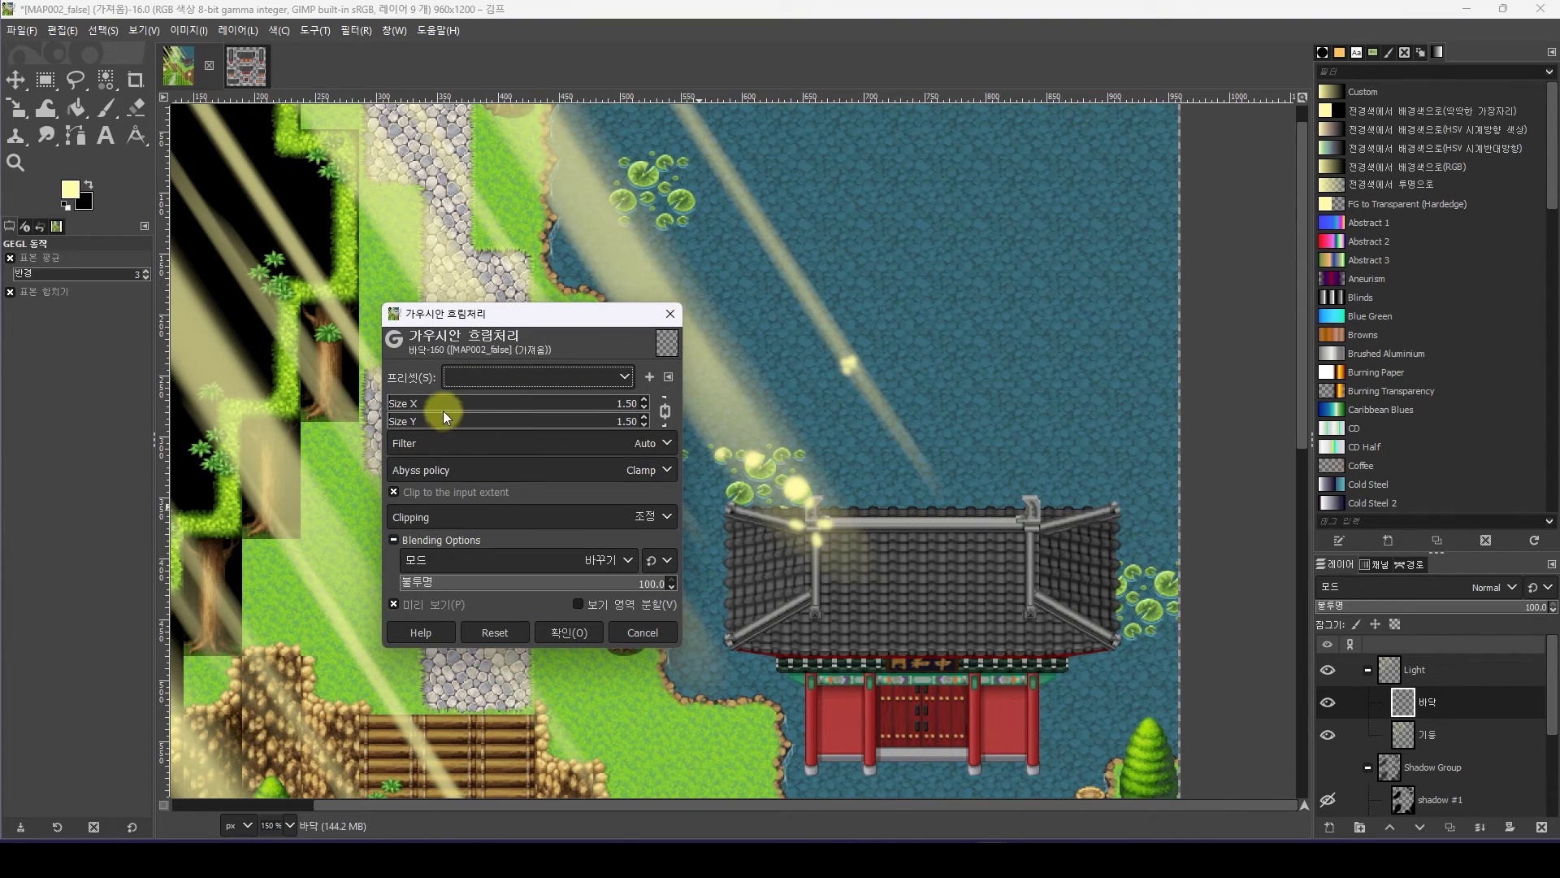
left_click(390, 402)
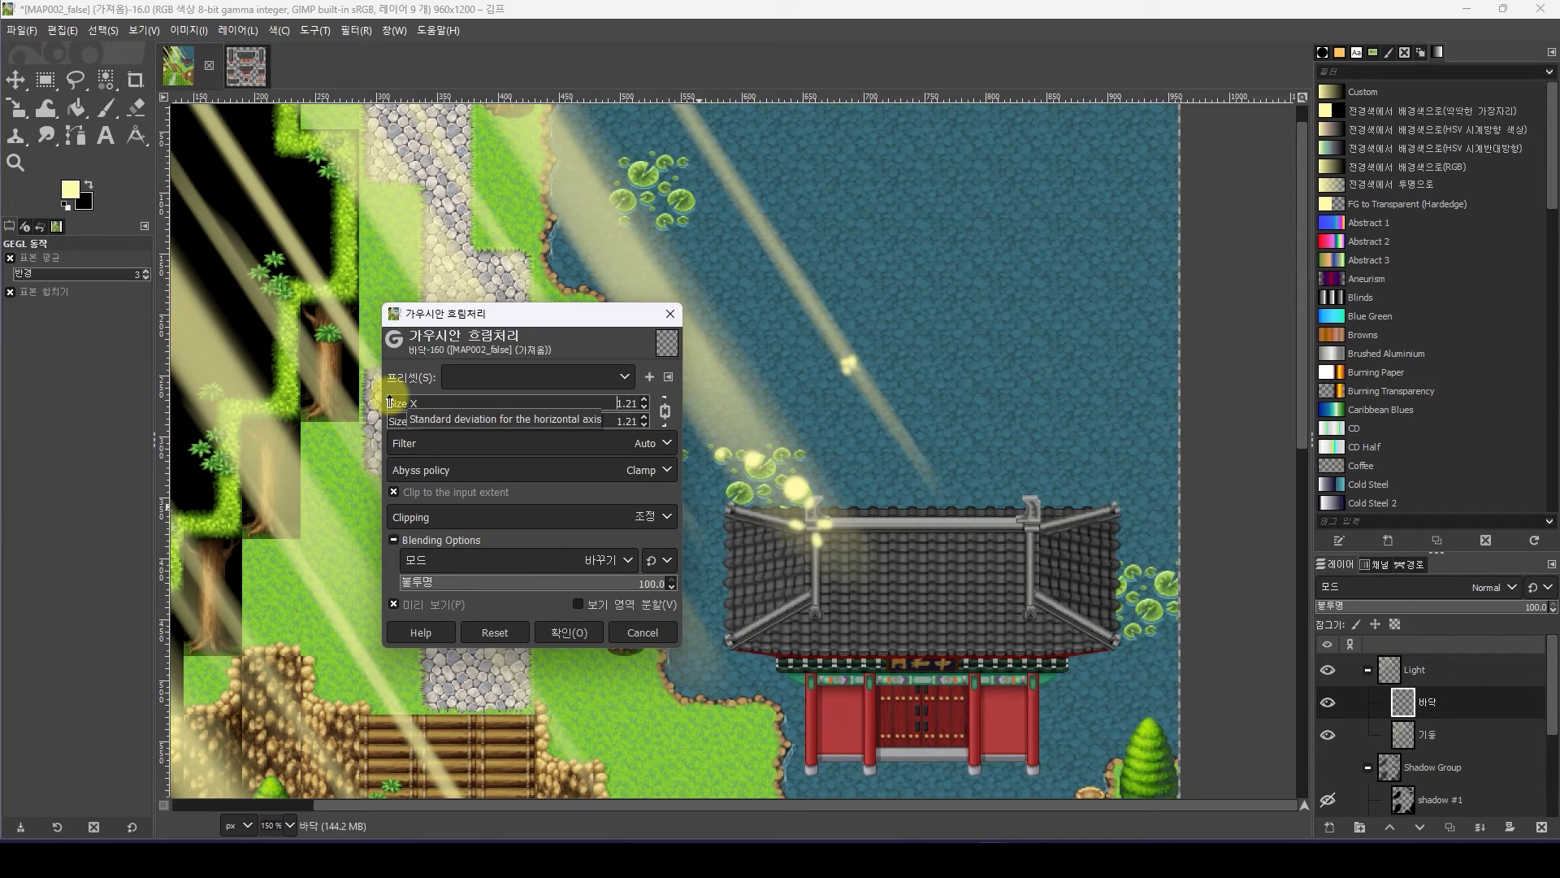
left_click(569, 632)
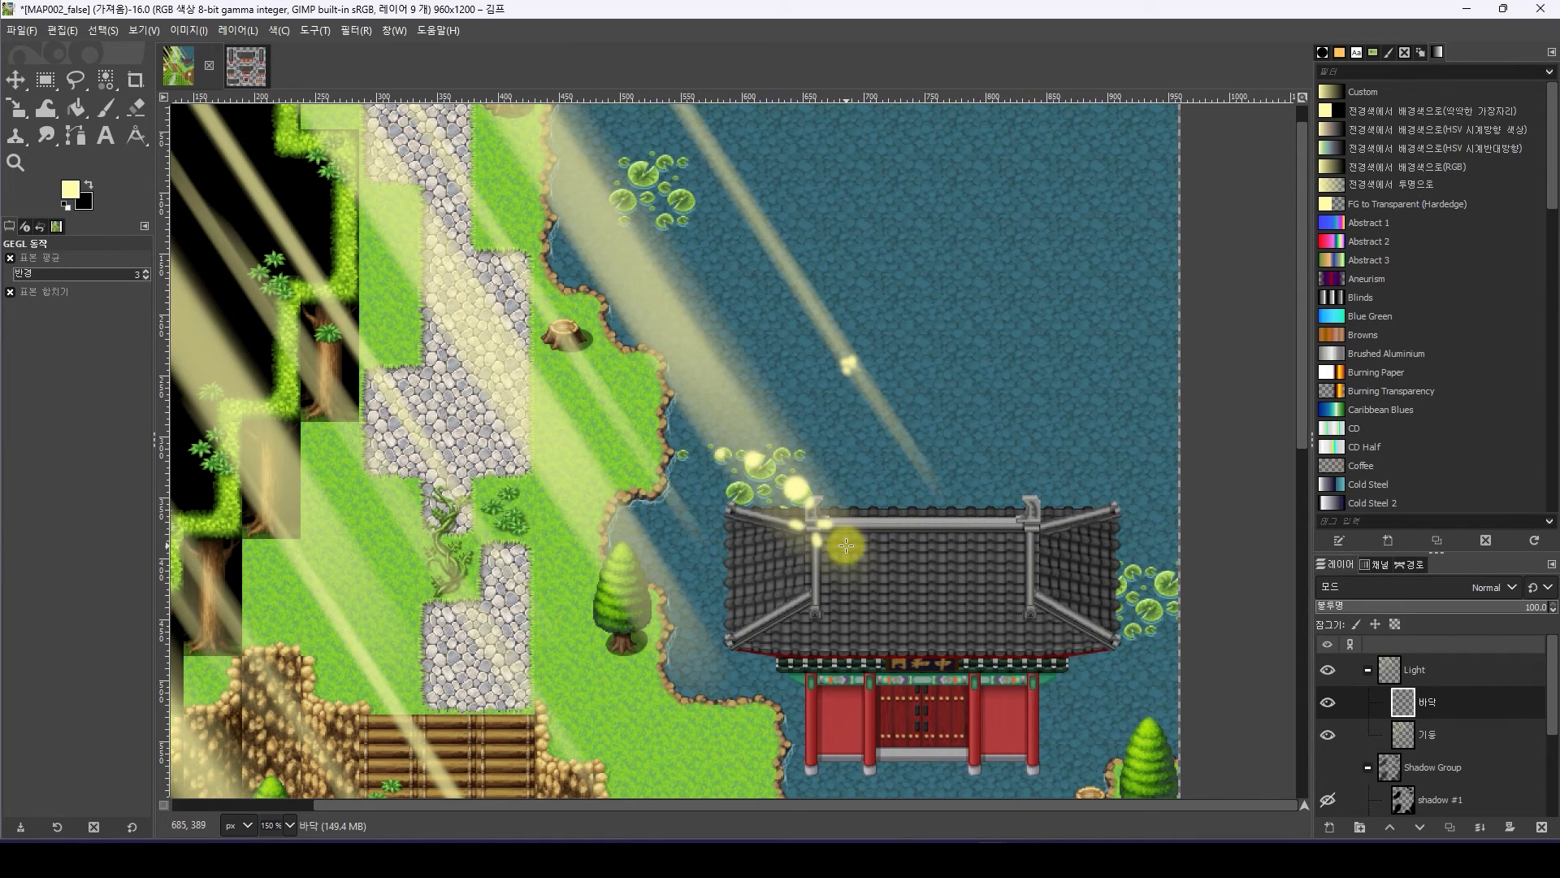
Smudge the light spots with a size 9 brush along the pavilion's roof ridges and across the nearby lily pads
scroll(846, 546, "up", 3, "ctrl")
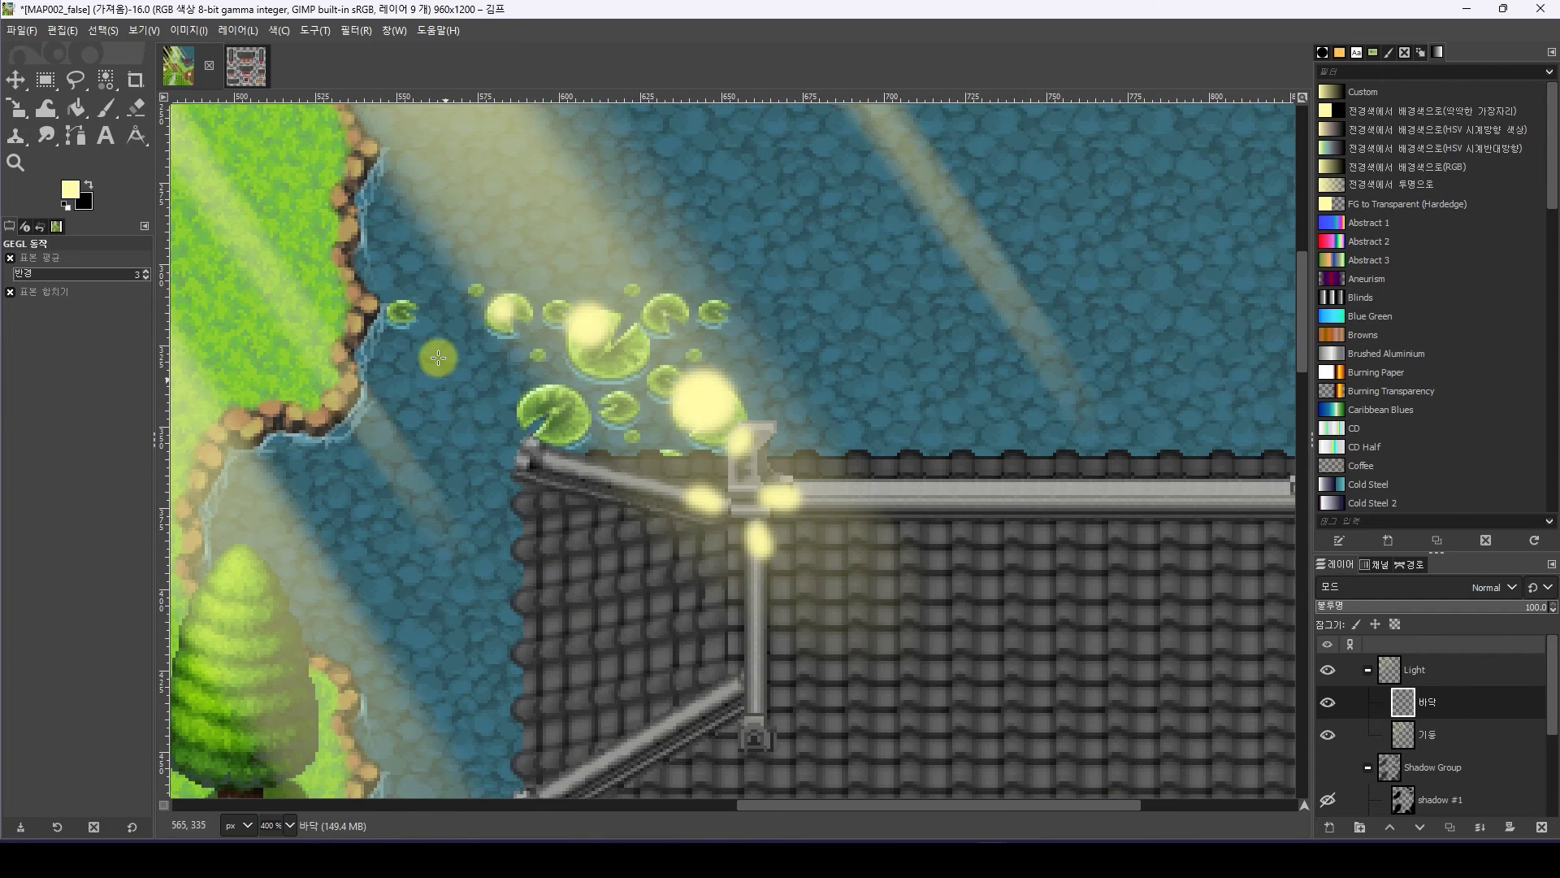
left_click(46, 136)
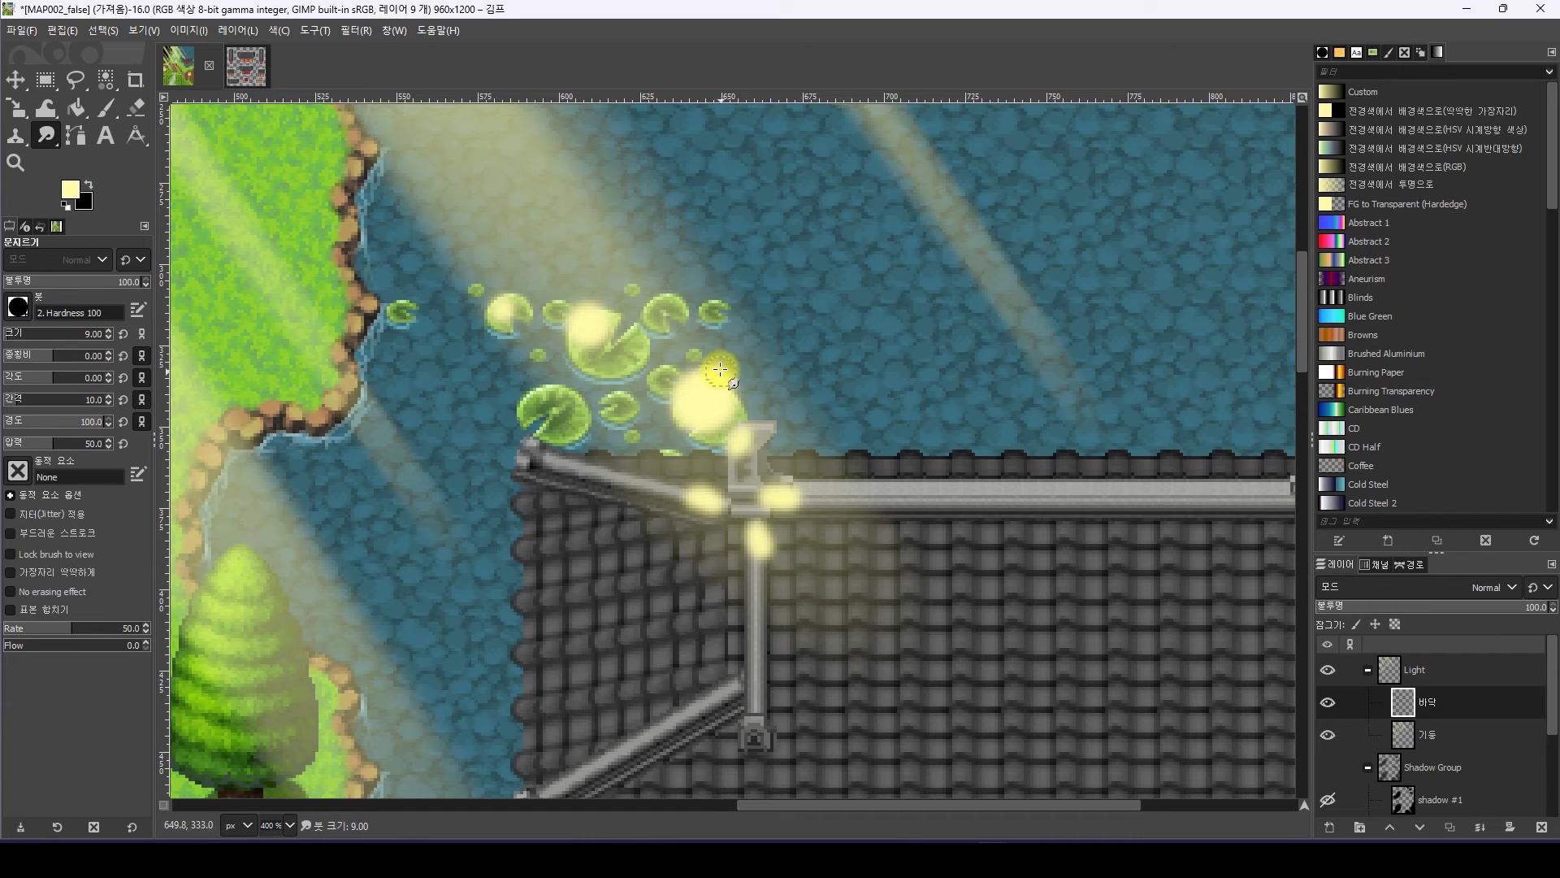
mouse_move(720, 370)
left_mouse_down()
mouse_move(724, 510)
mouse_move(597, 475)
mouse_move(760, 549)
mouse_move(760, 668)
mouse_move(748, 637)
mouse_move(811, 498)
mouse_move(755, 434)
left_mouse_up()
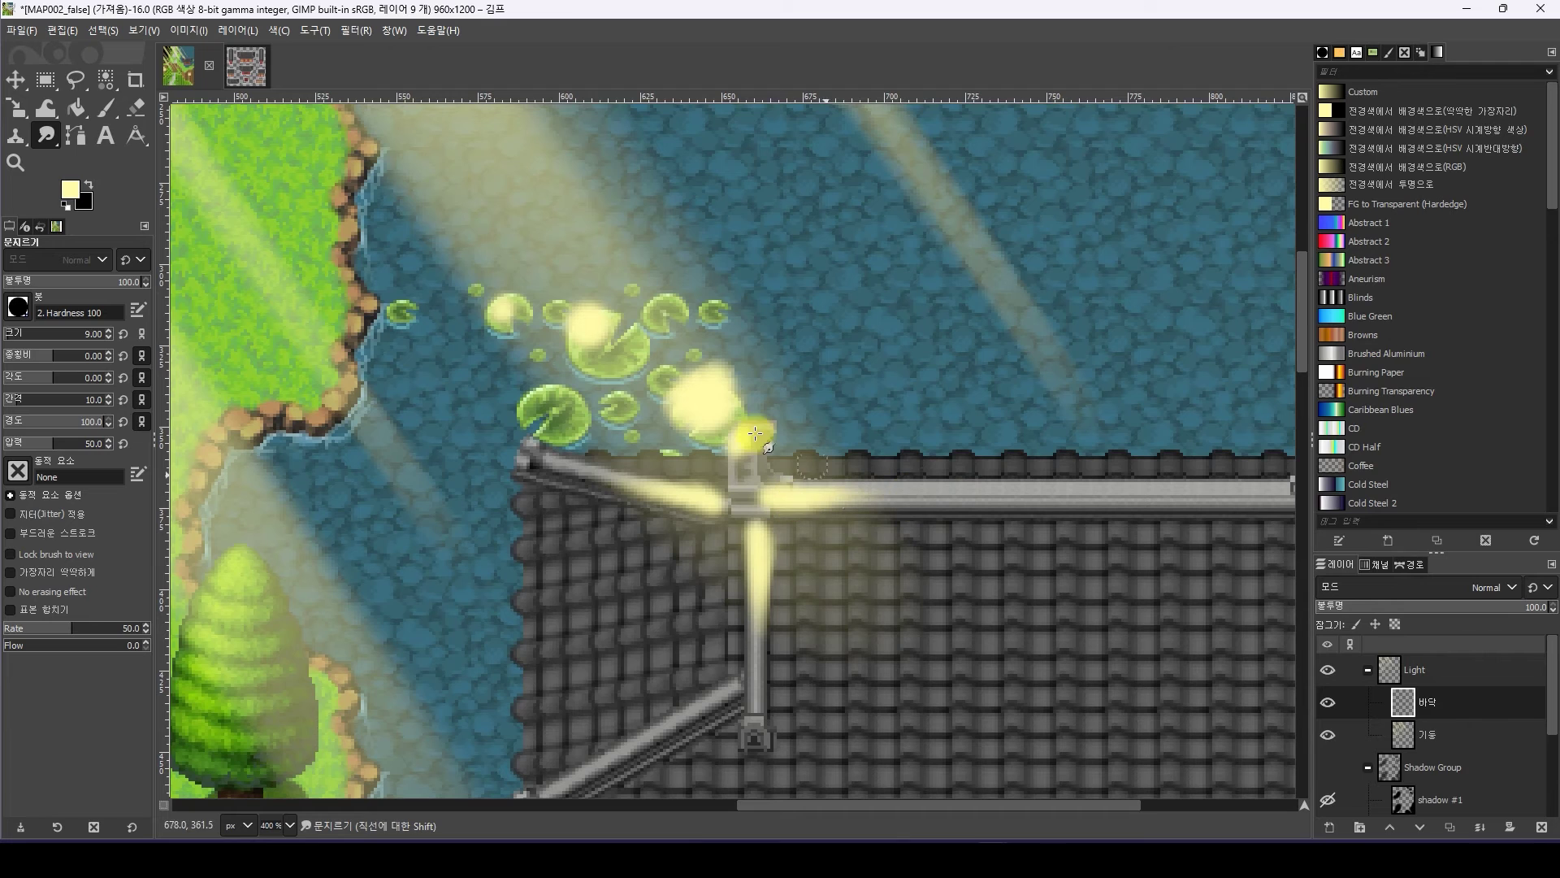
key("ctrl+z")
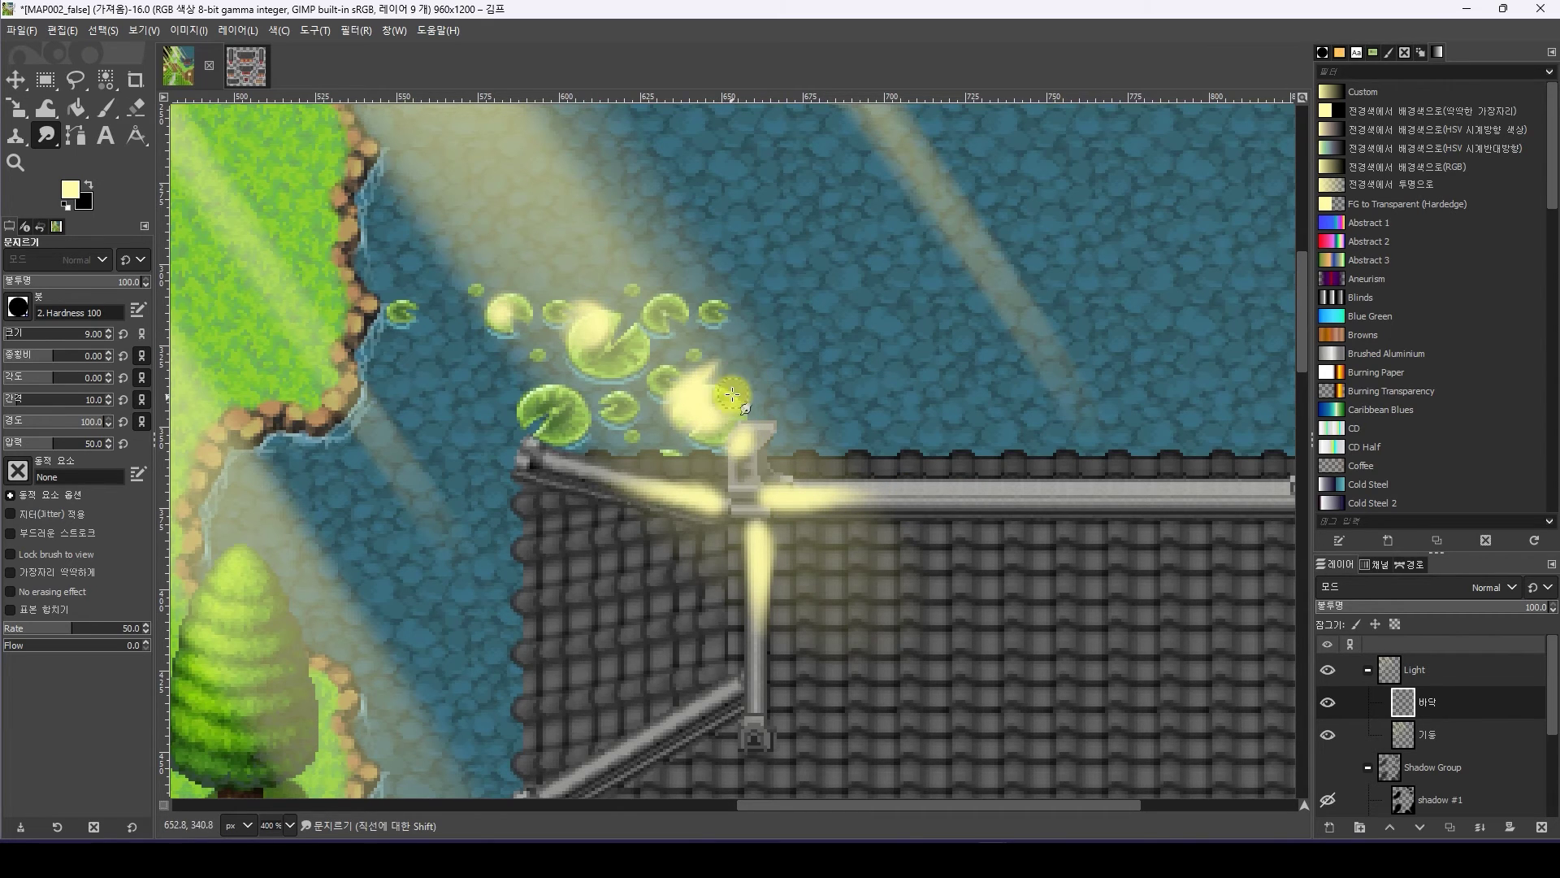
Lower the opacity of the 바닥 light-spot layer to 46.3
scroll(685, 364, "down", 5, "ctrl")
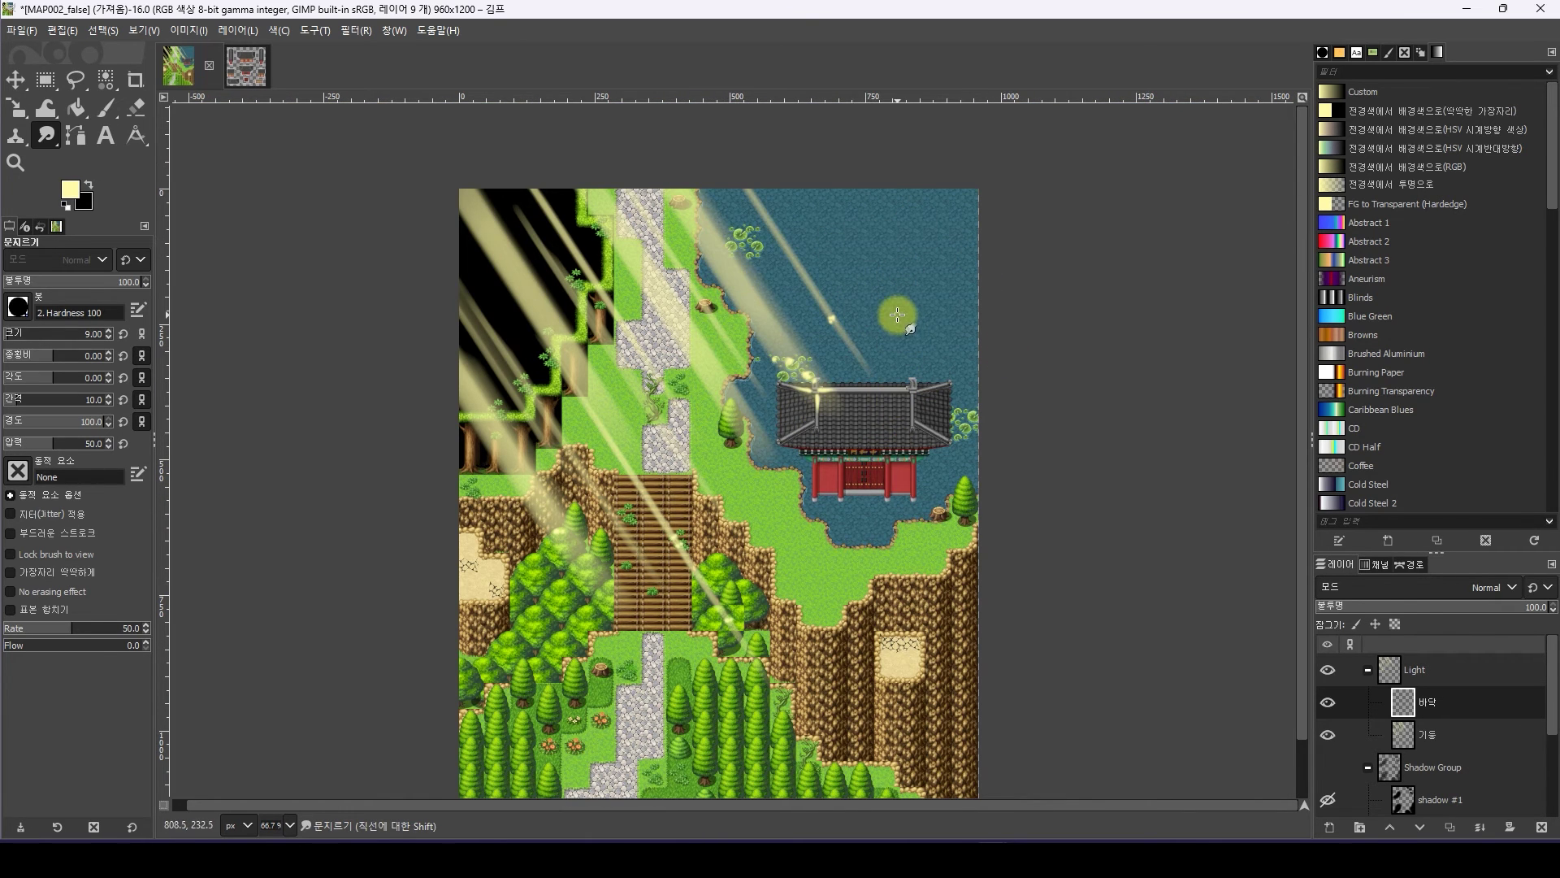
scroll(786, 472, "up", 2, "ctrl")
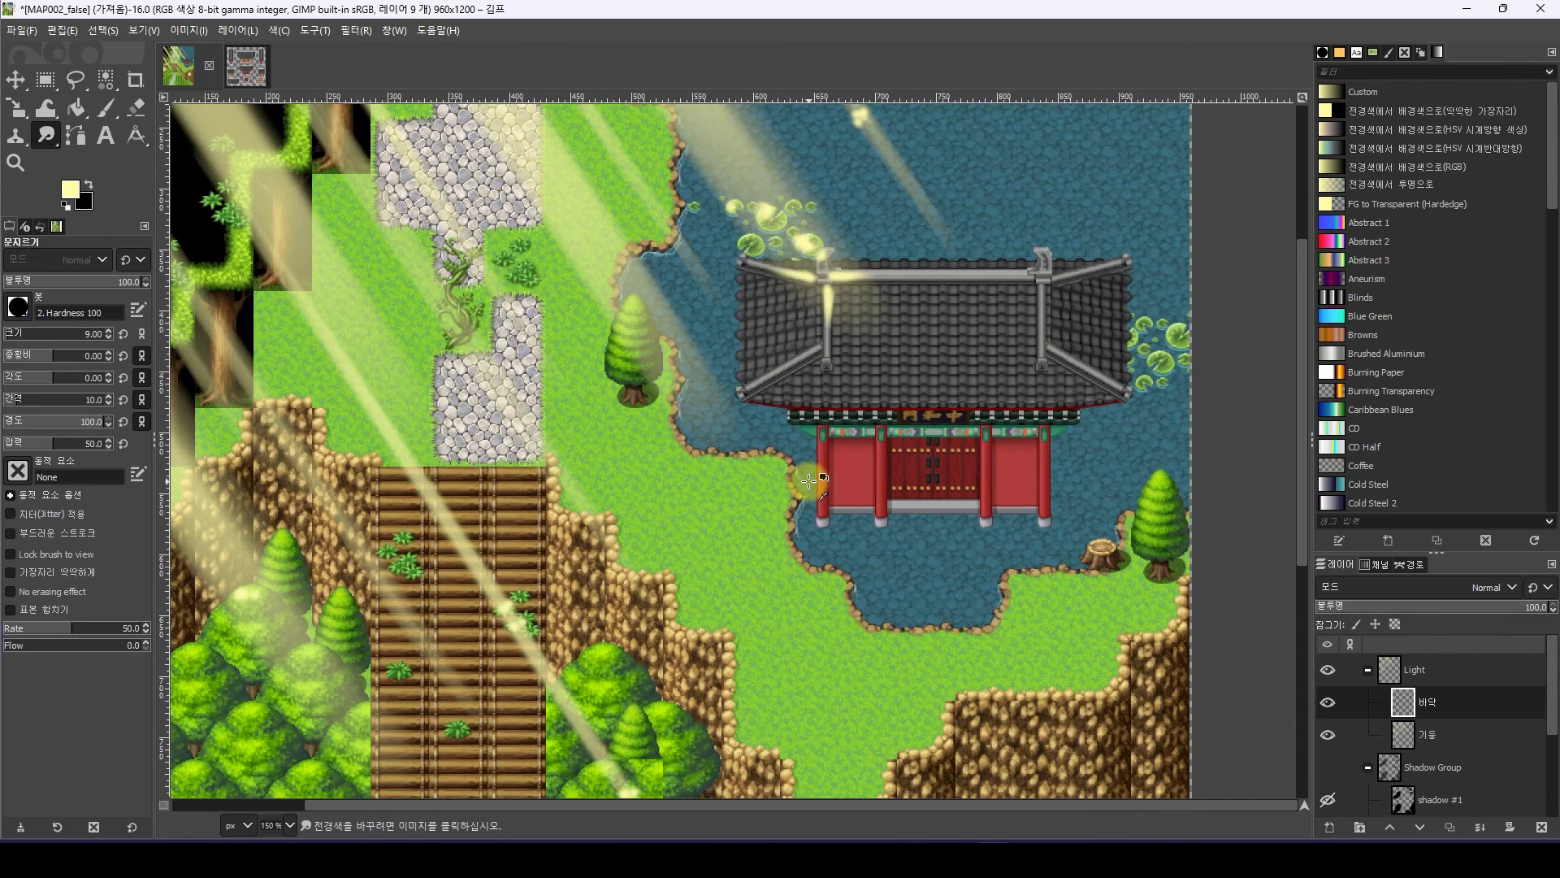
scroll(762, 459, "down", 1, "ctrl")
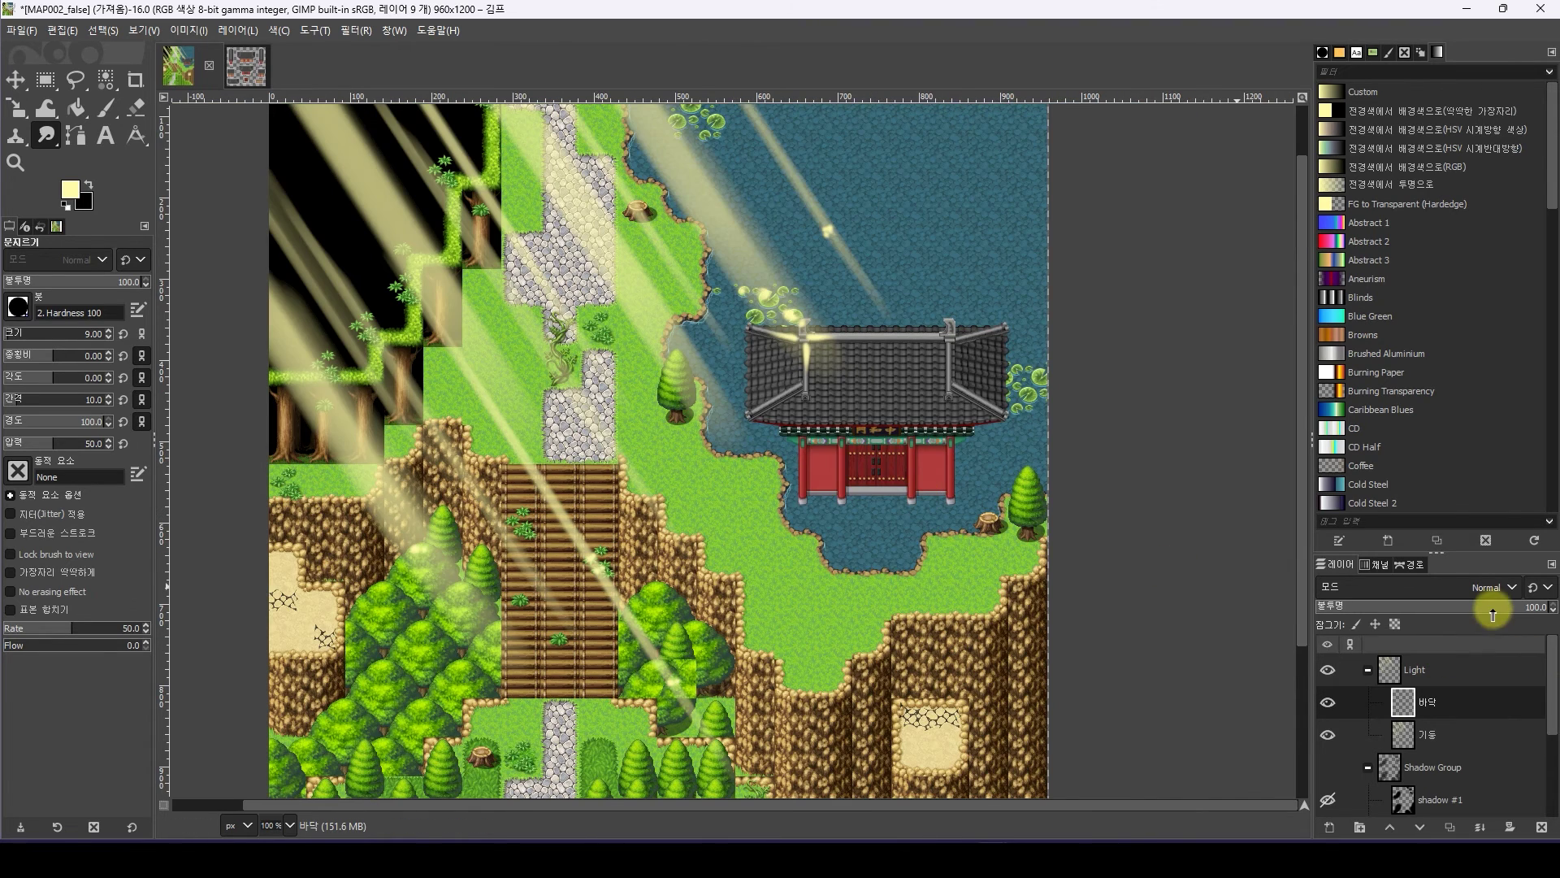
left_click_drag(1493, 606, 1421, 611)
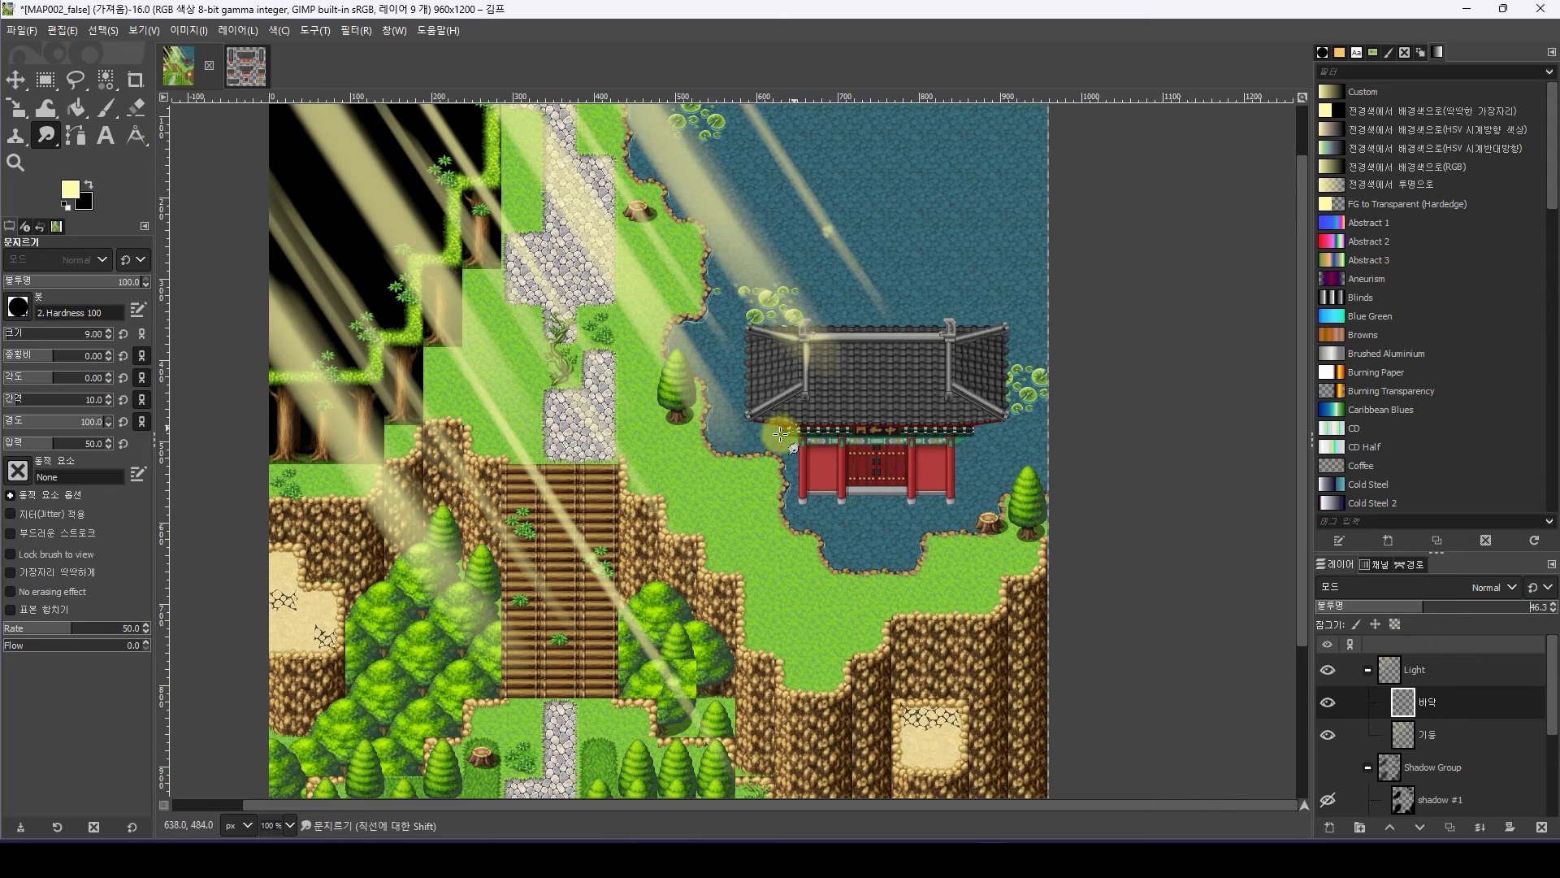
scroll(791, 318, "down", 1, "ctrl")
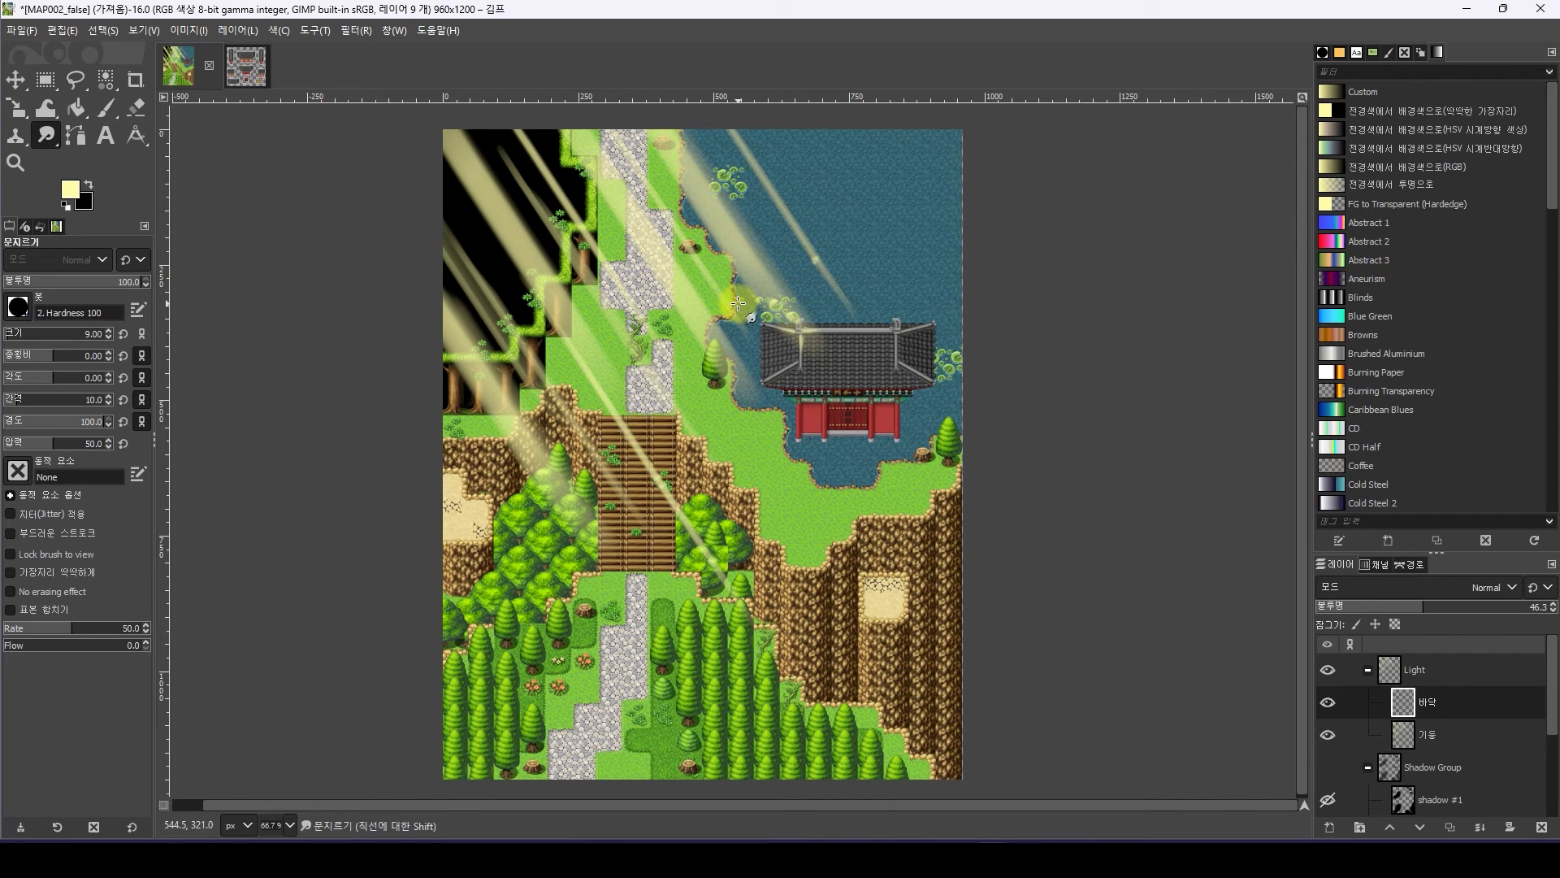
Add a transparent 960 × 1200 px layer named 왼쪽 위 to the Light group
key("shift+ctrl+n")
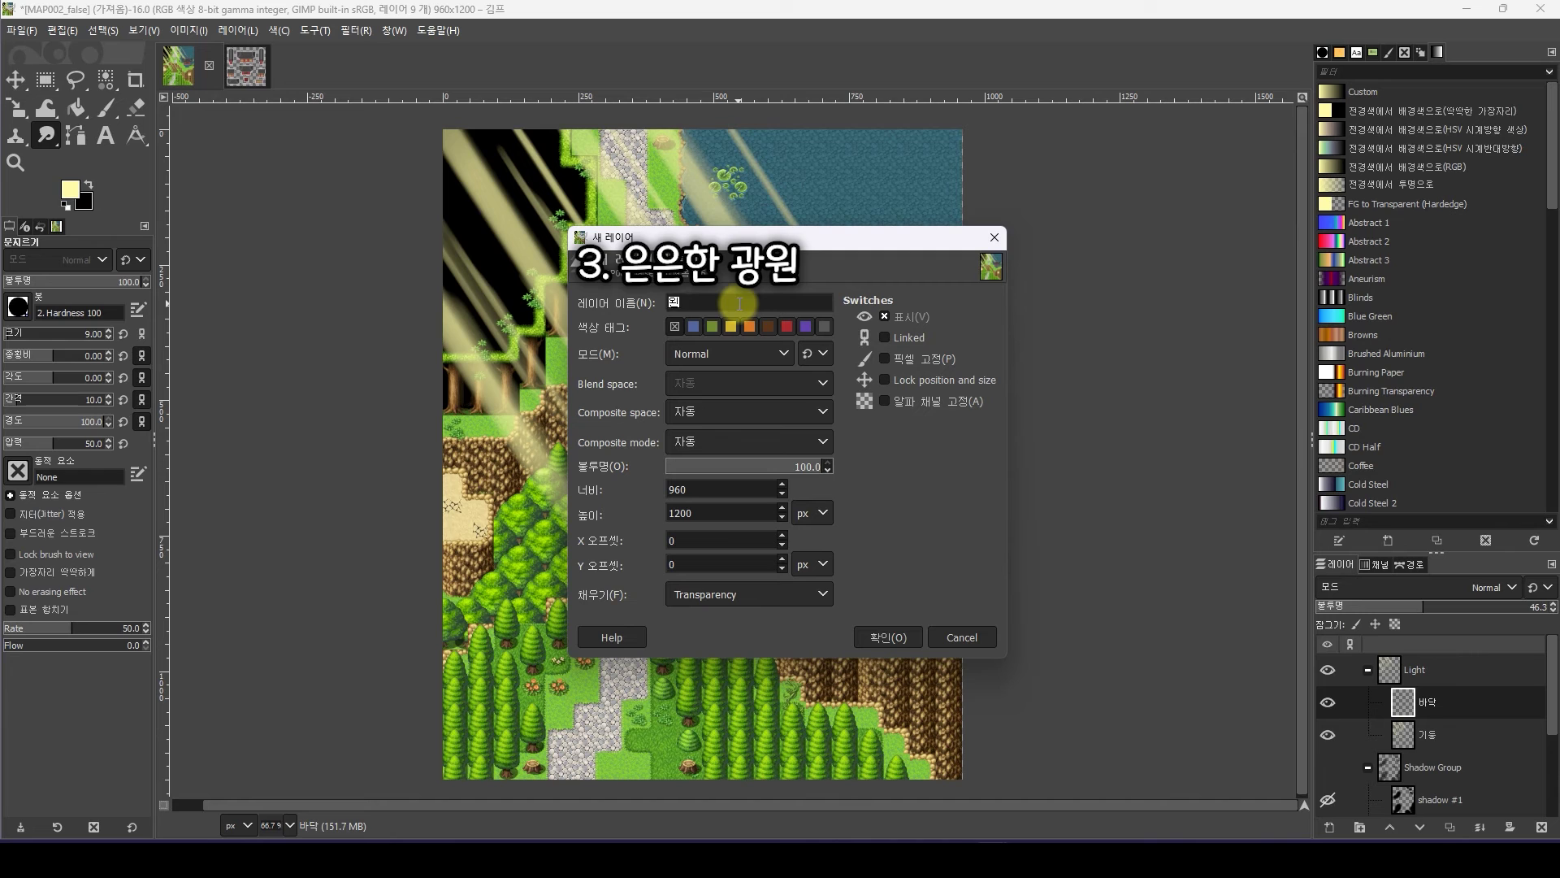
type("왼쪽 위")
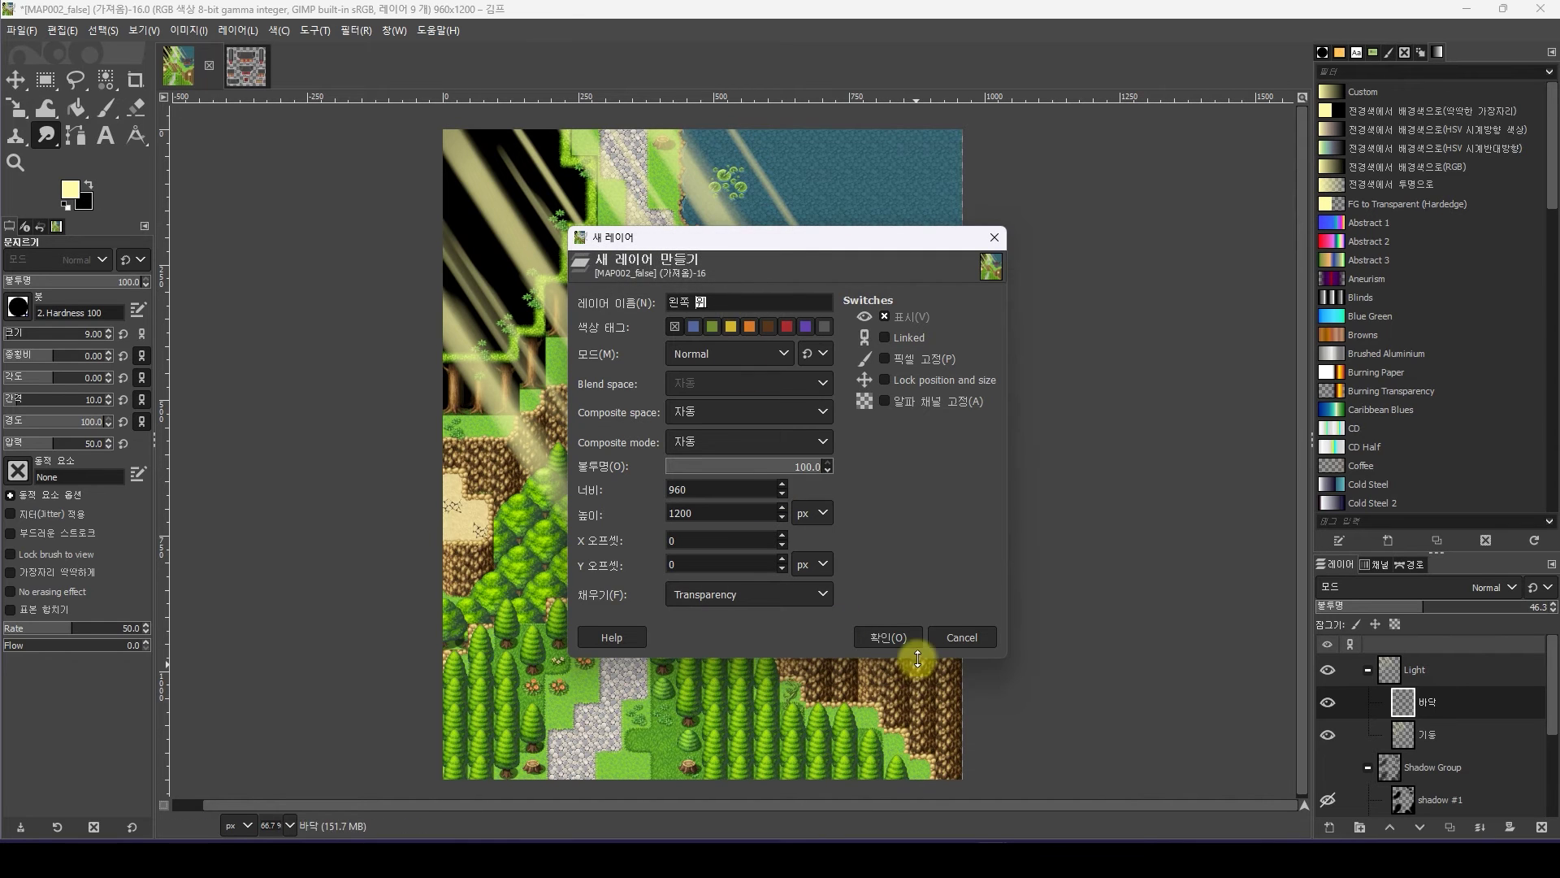
left_click(892, 640)
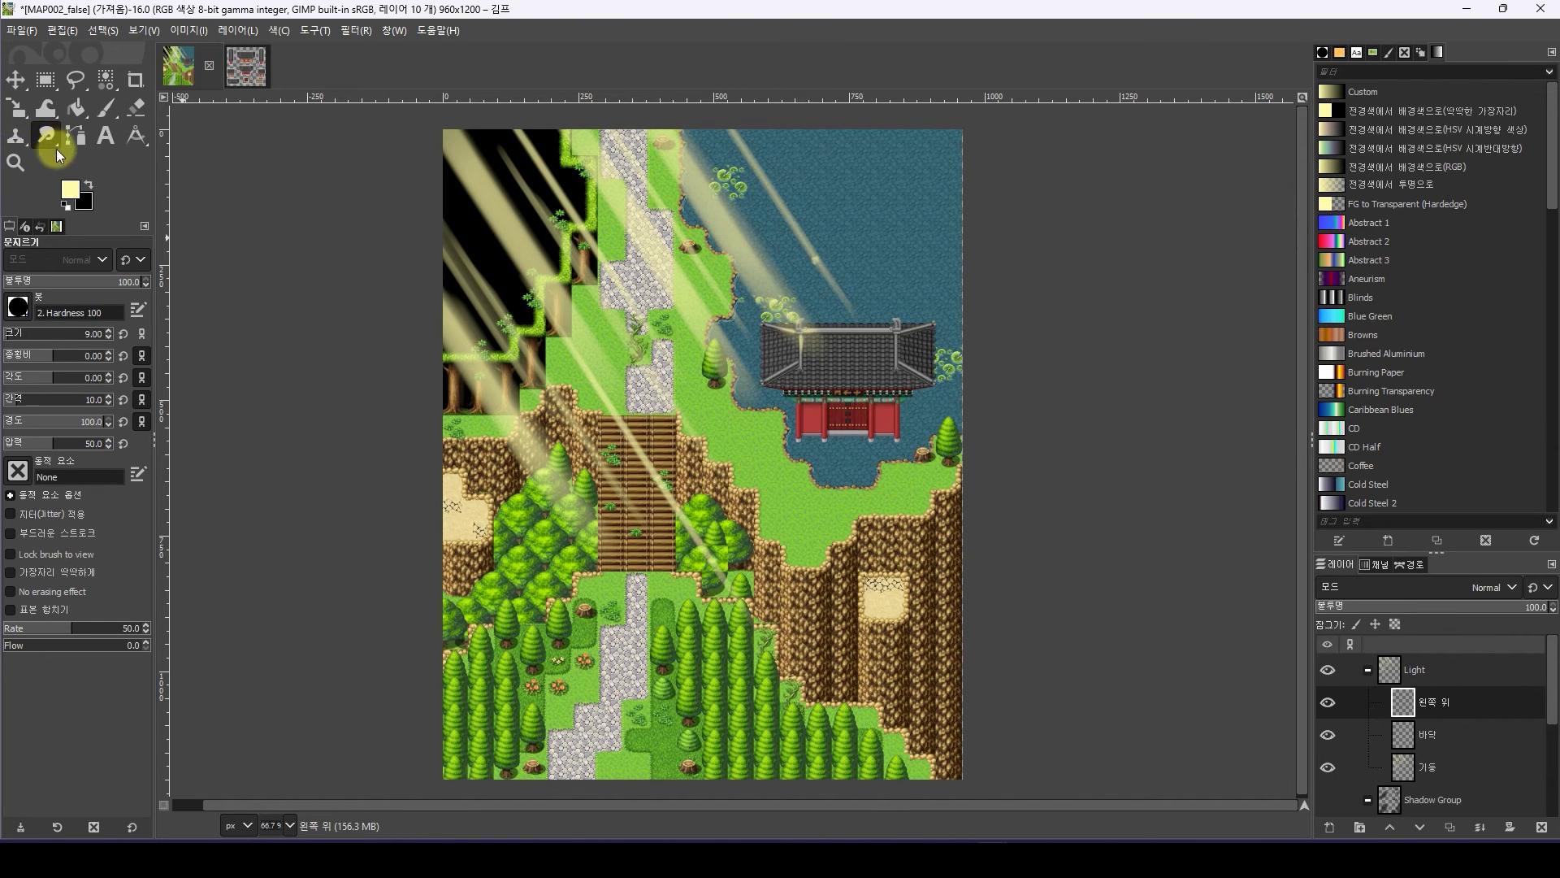
Paint one pale-yellow disc over the map's upper-left corner with the 2. Hardness 100 paintbrush at size 405
left_click(105, 113)
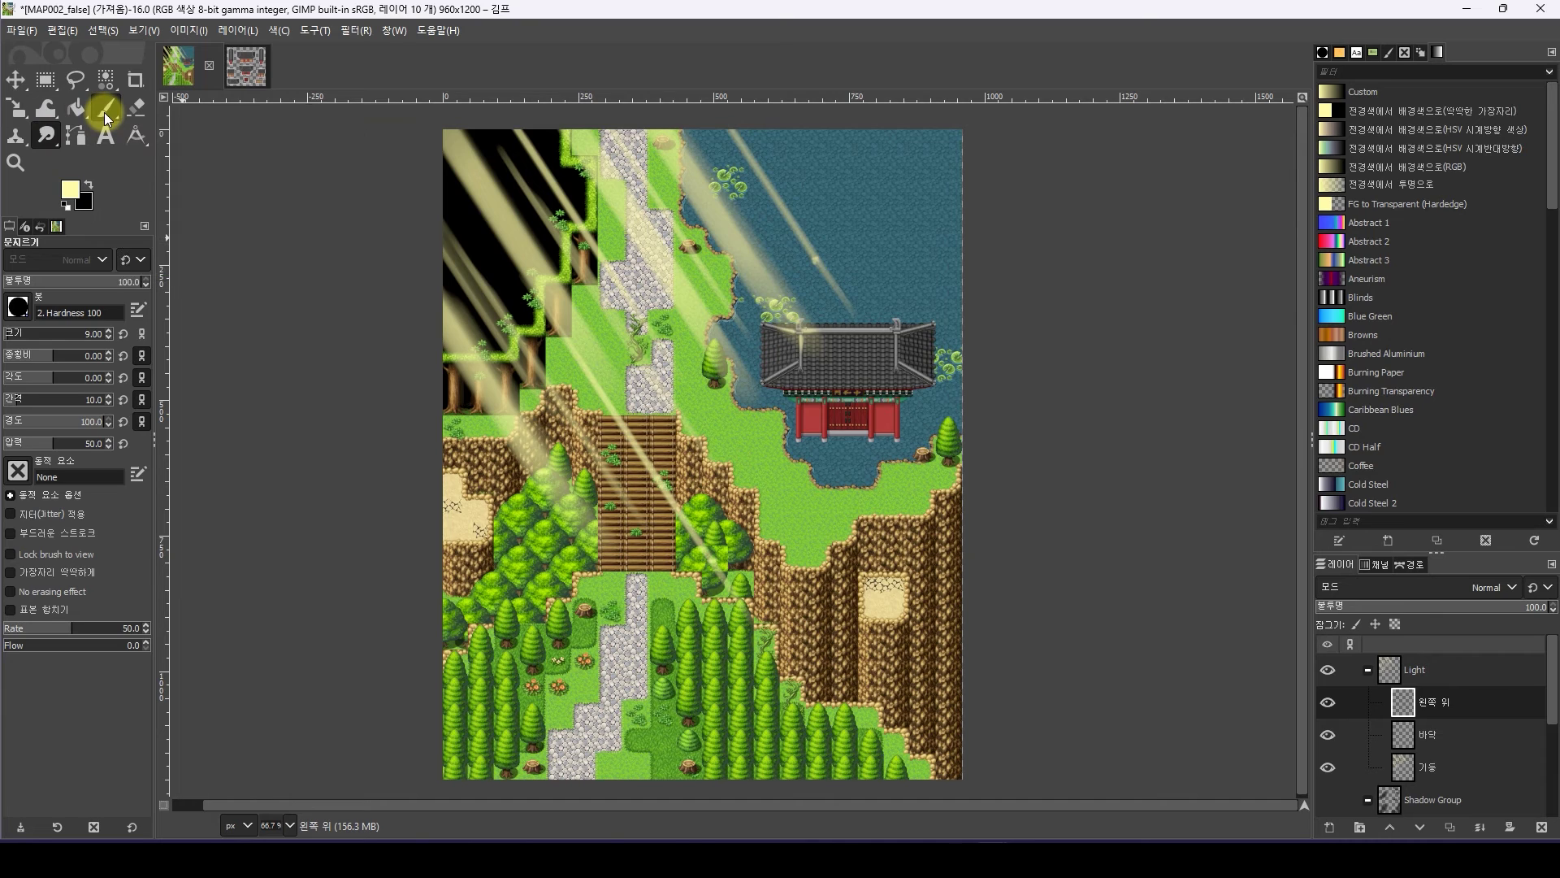
left_click(20, 313)
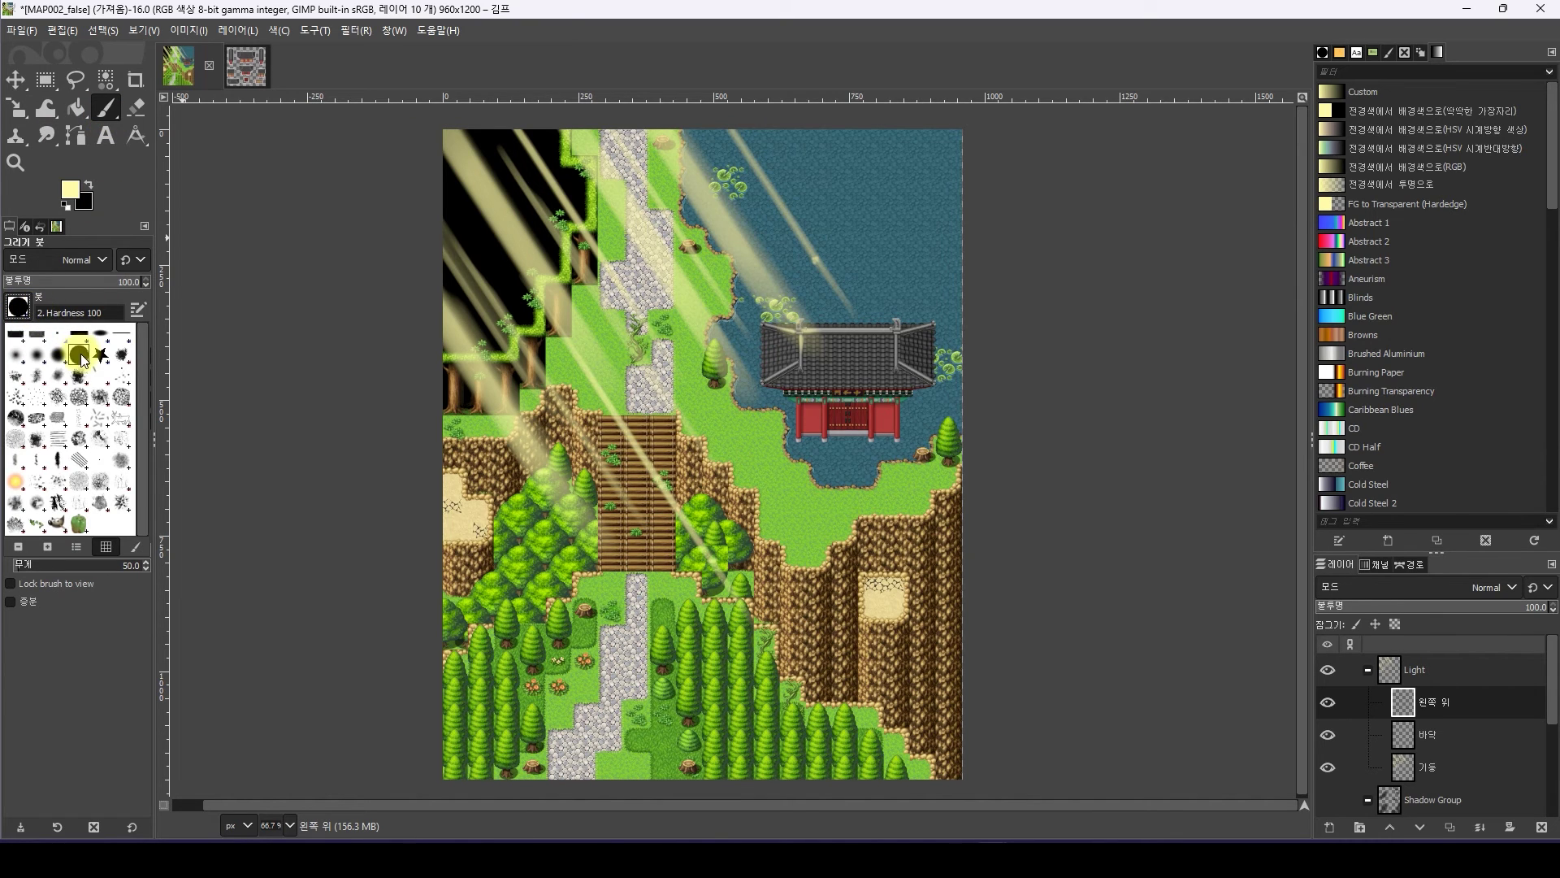
left_click(329, 277)
key("space")
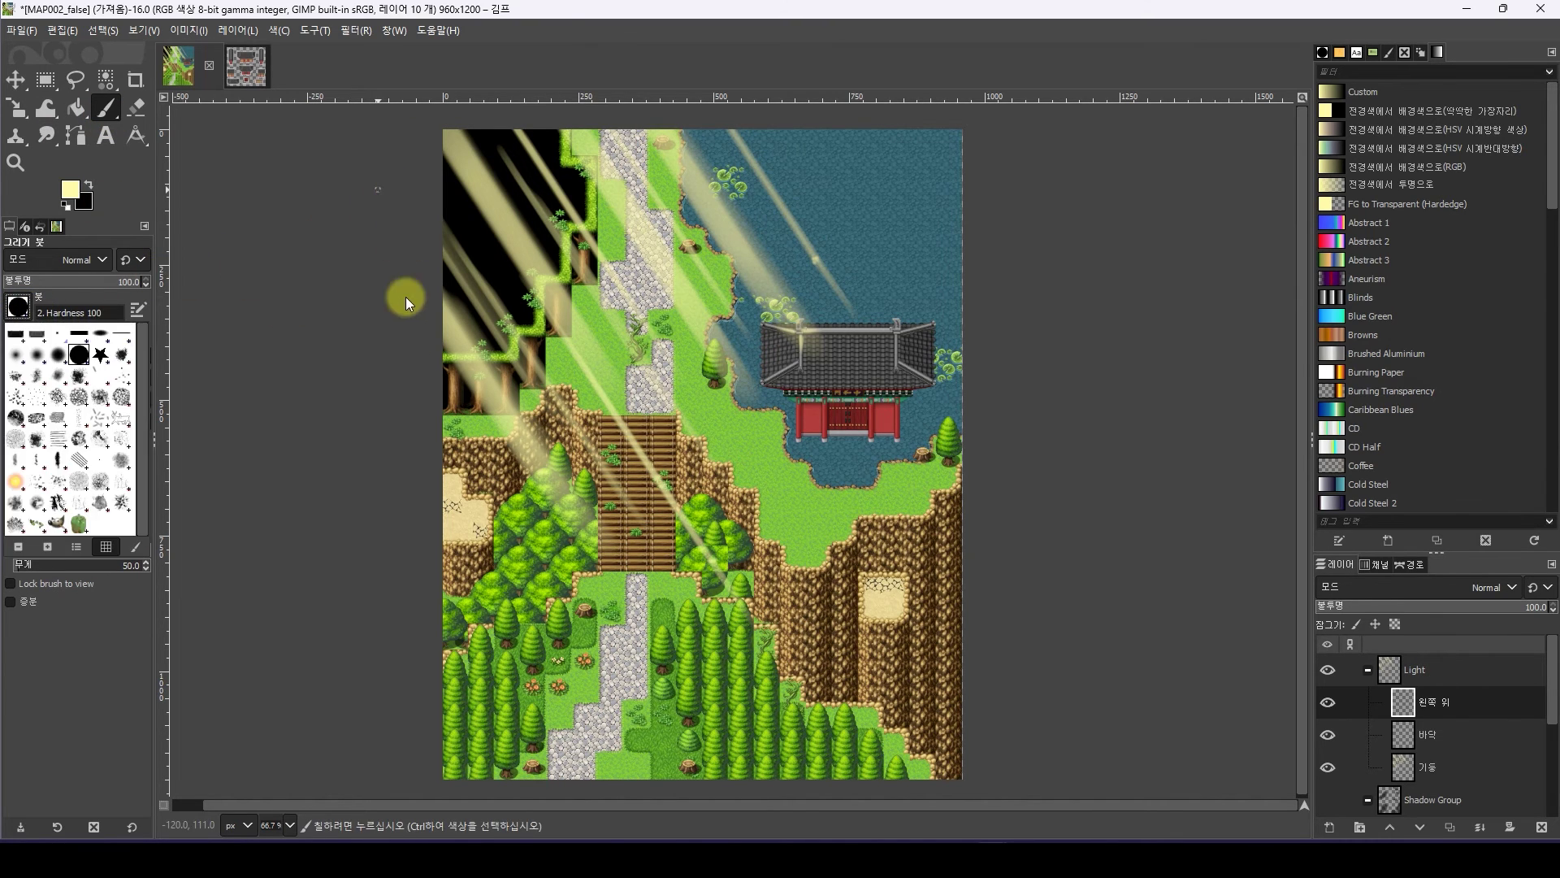
left_click(290, 305)
left_click_drag(23, 335, 62, 335)
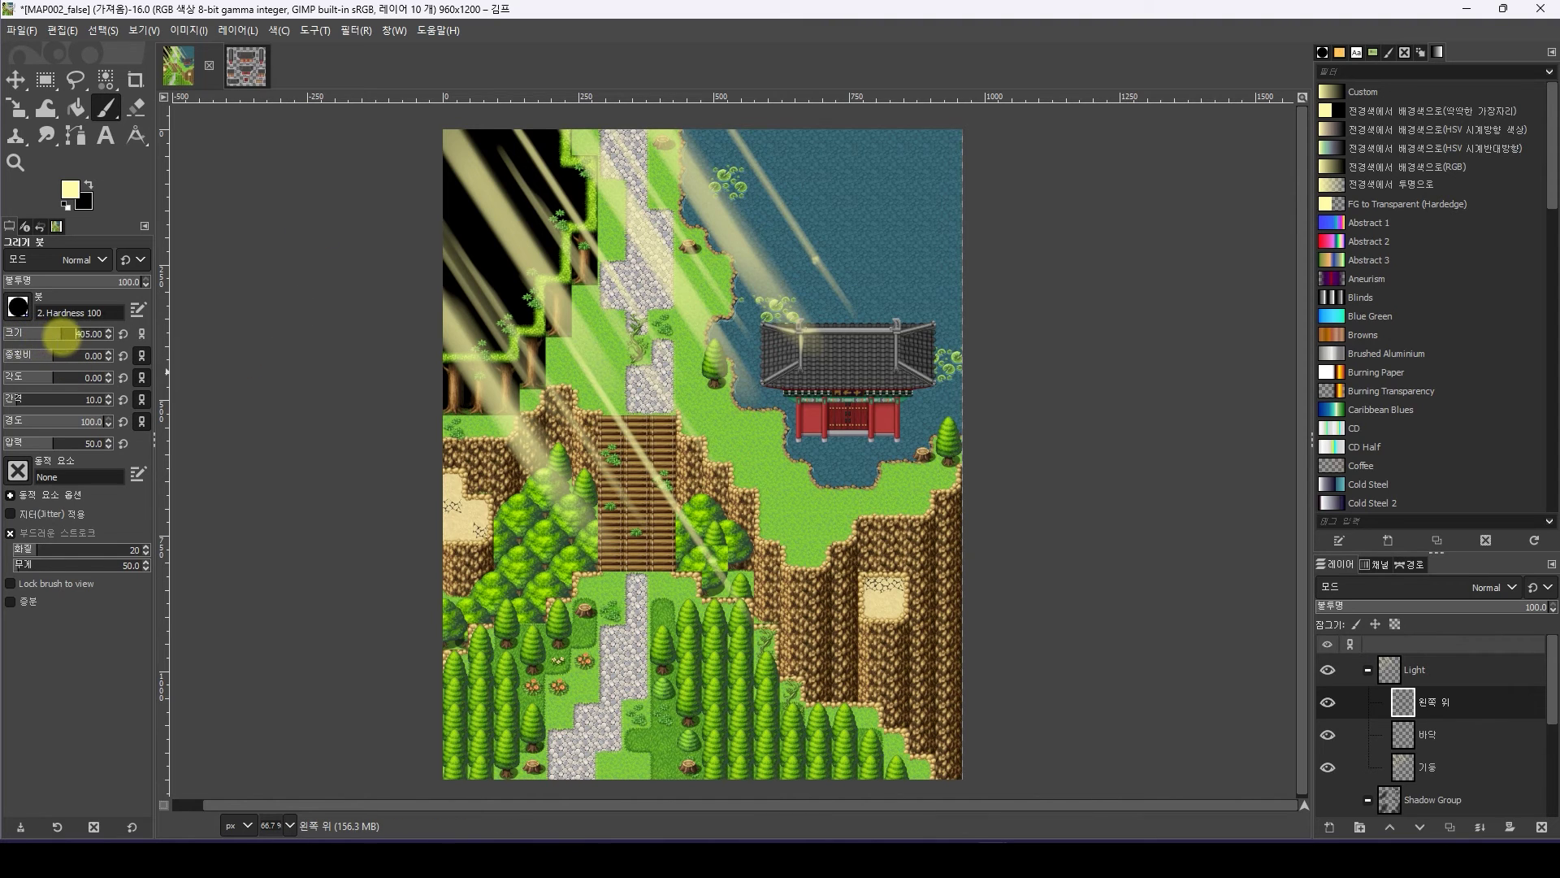
left_click(482, 165)
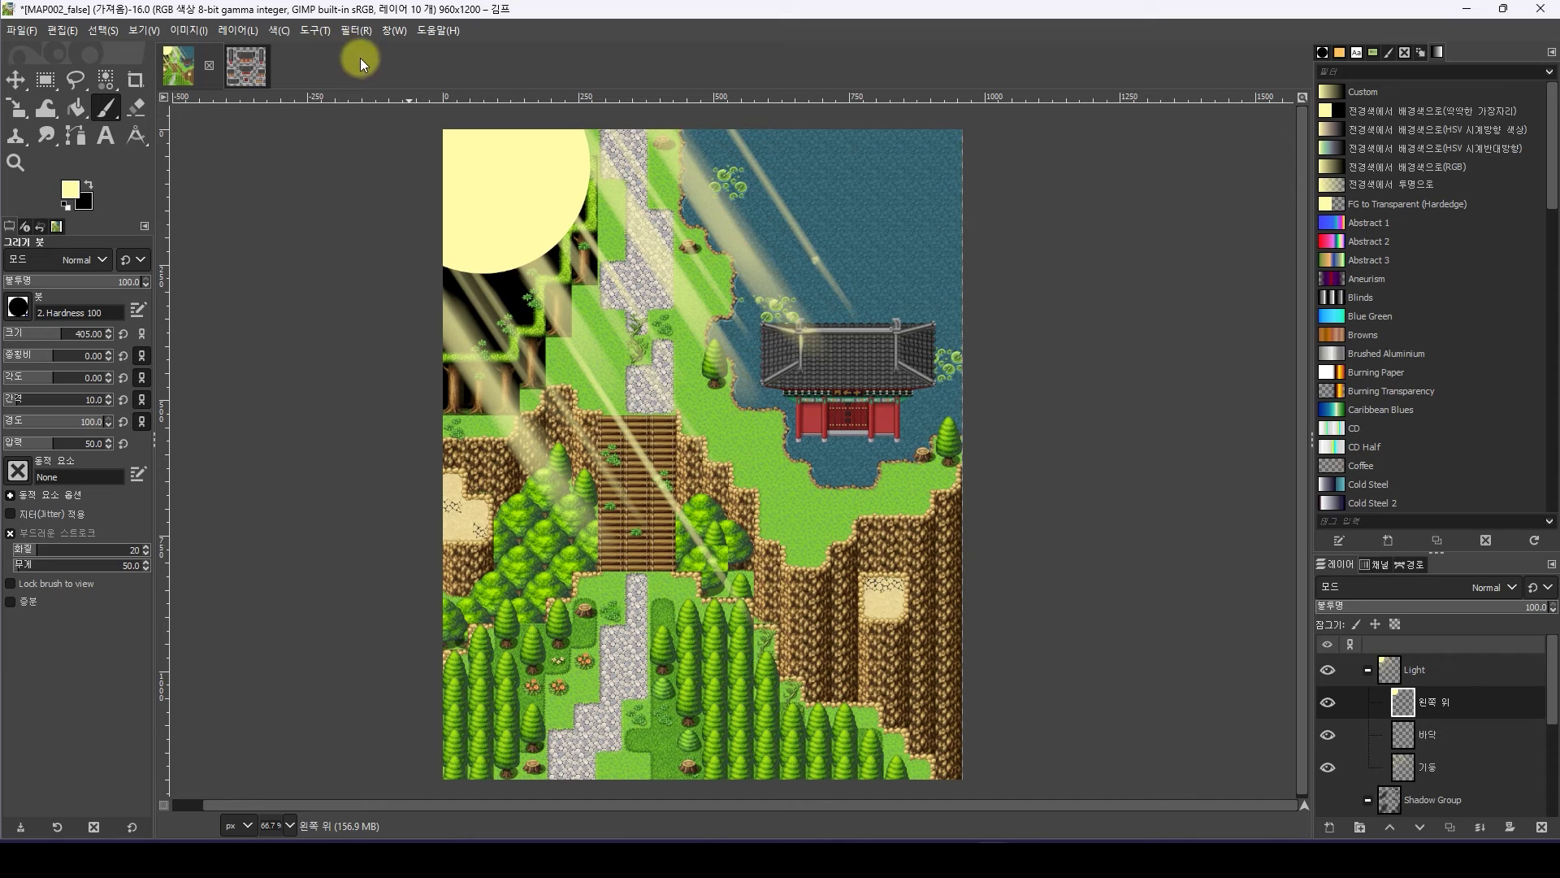
Repeat the last Gaussian blur on the large pale-yellow disc and inspect its edge up close
left_click(357, 34)
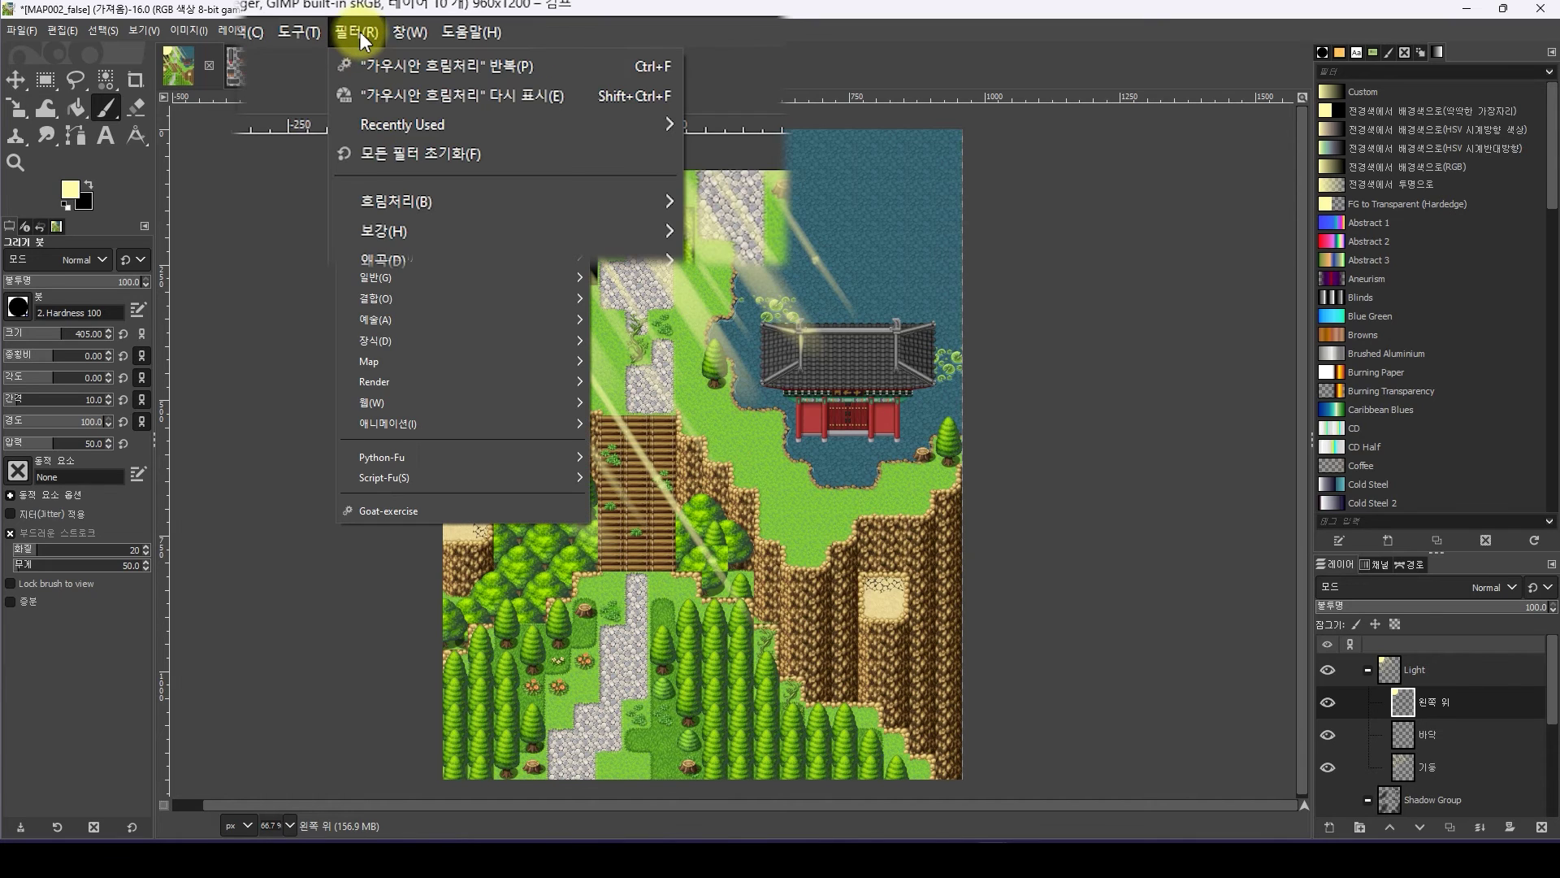
left_click(356, 33)
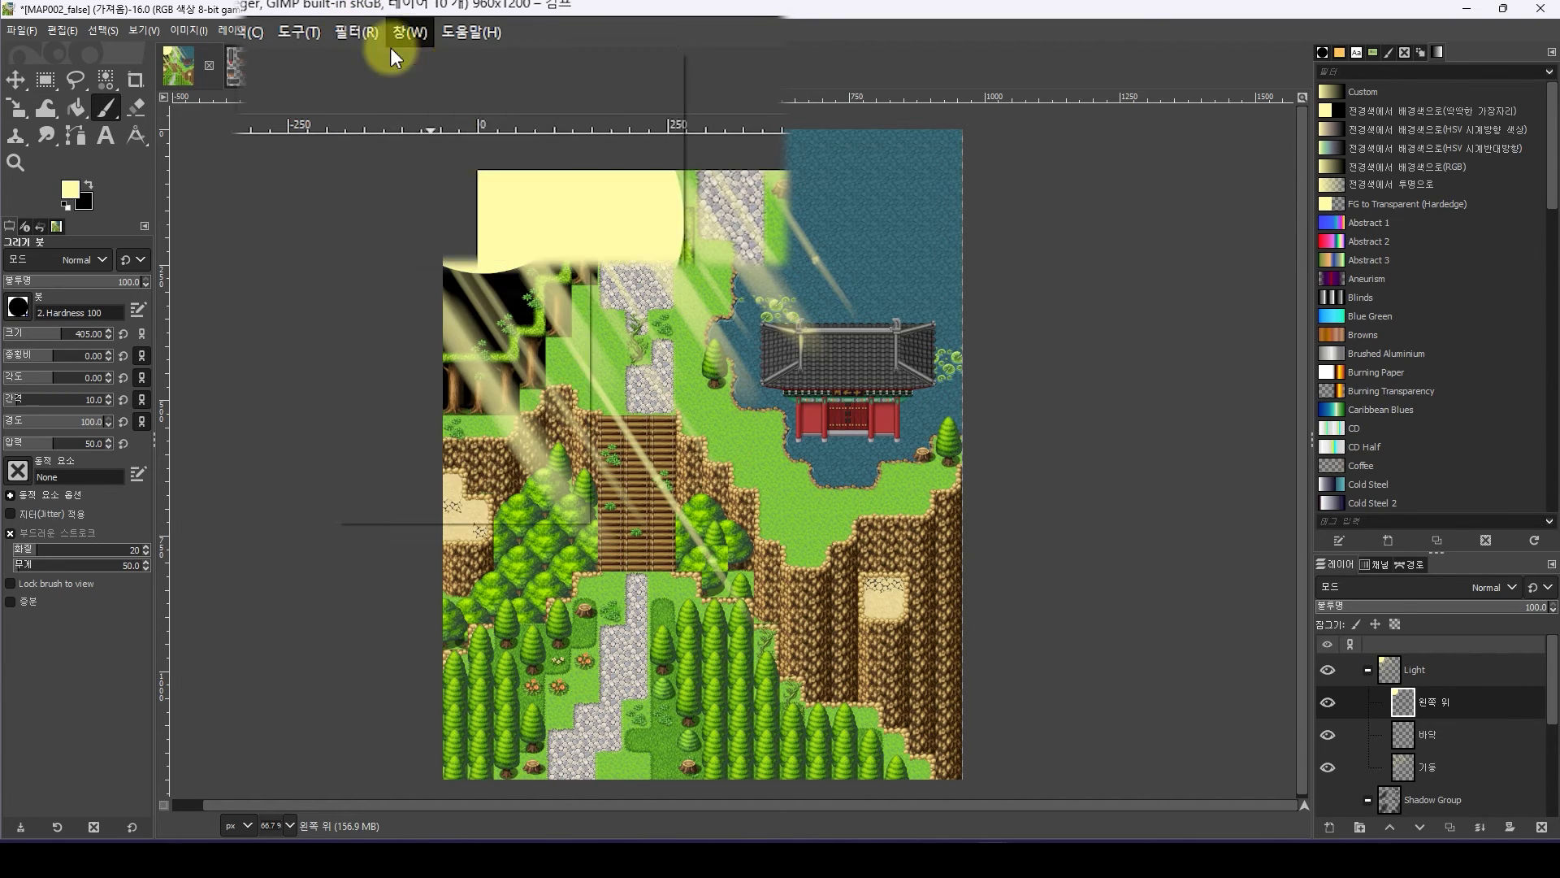
left_click(356, 32)
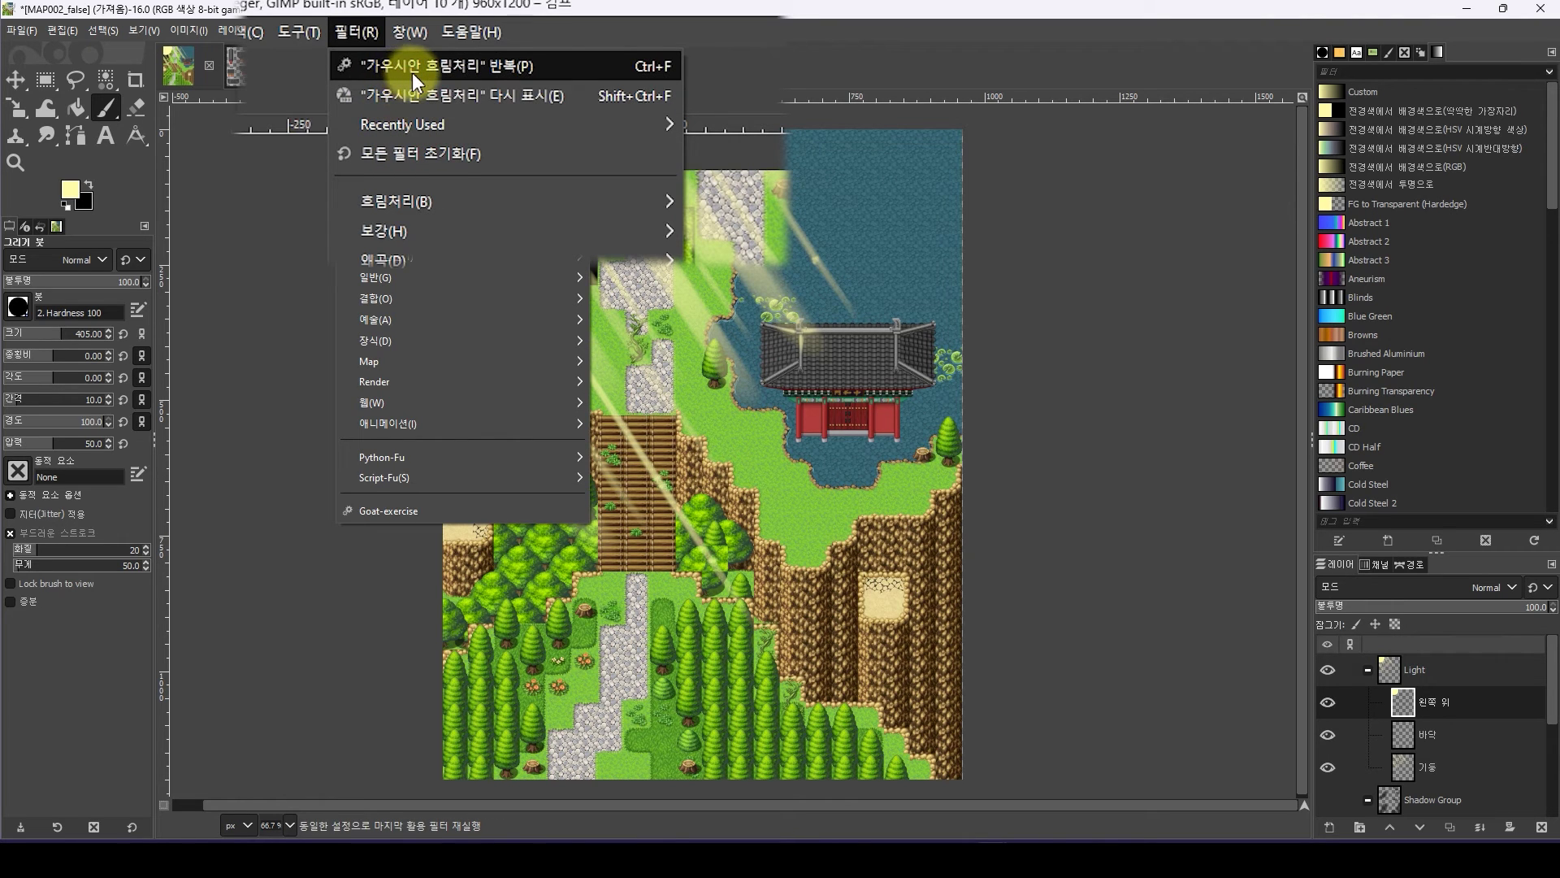
left_click(519, 54)
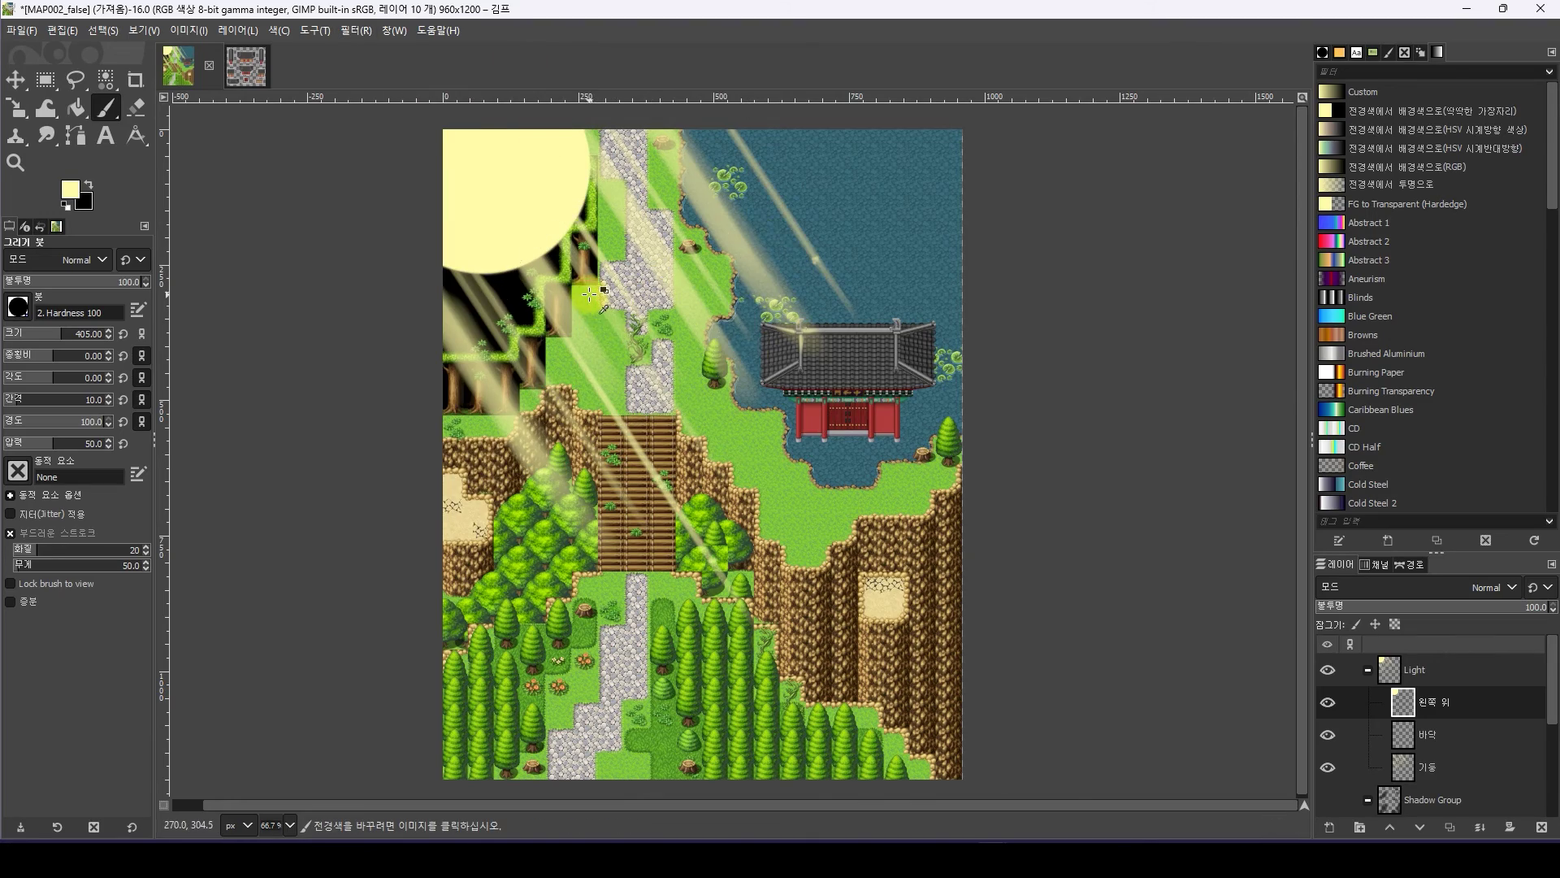
scroll(590, 295, "up", 4, "ctrl")
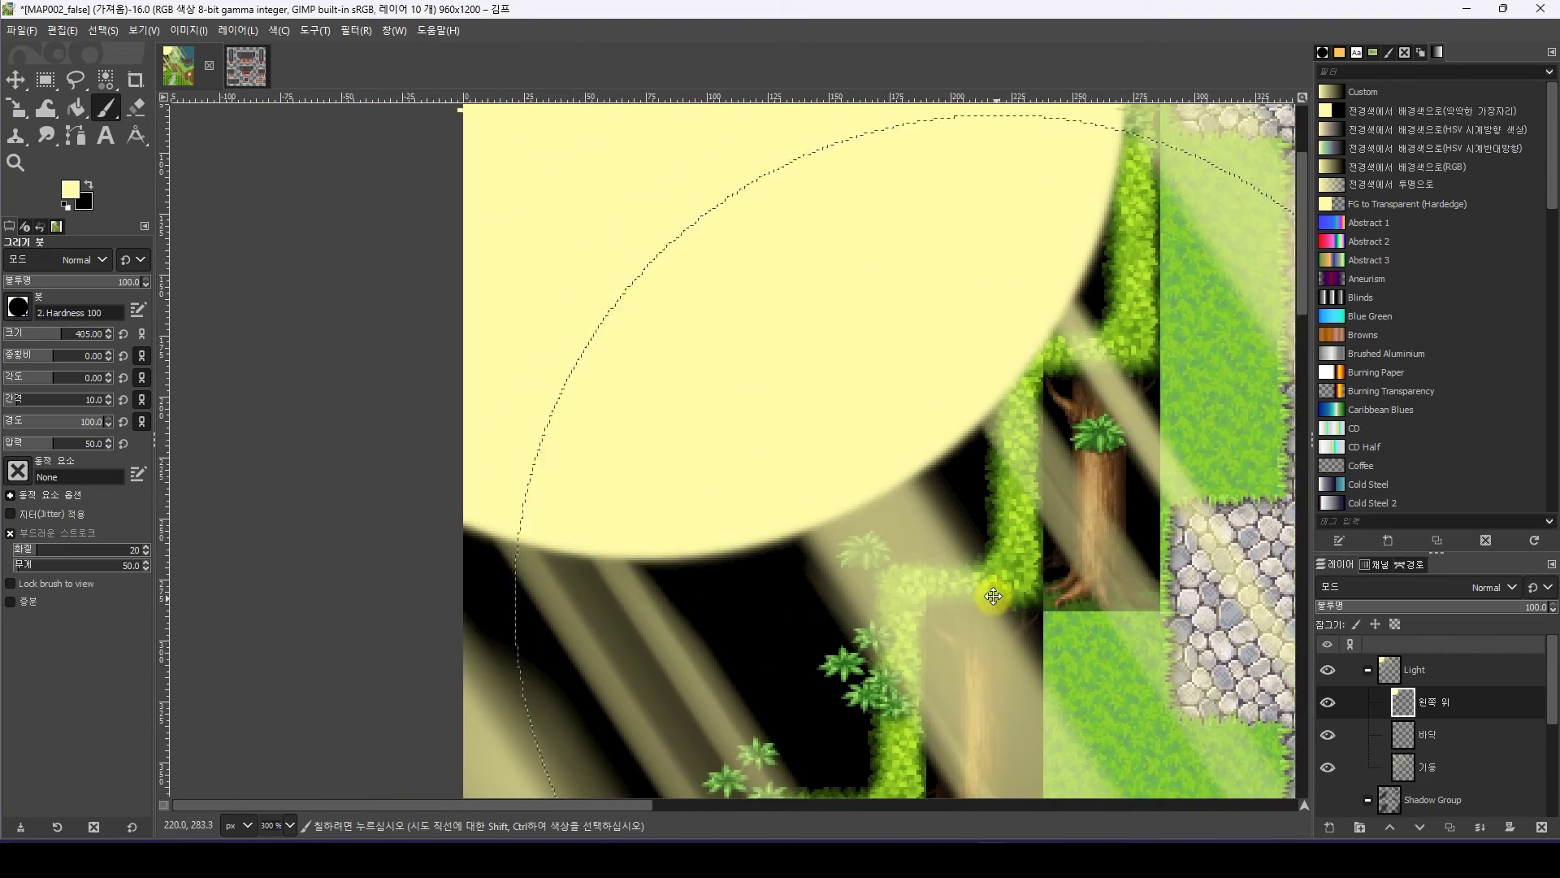
scroll(993, 595, "up", 1, "ctrl")
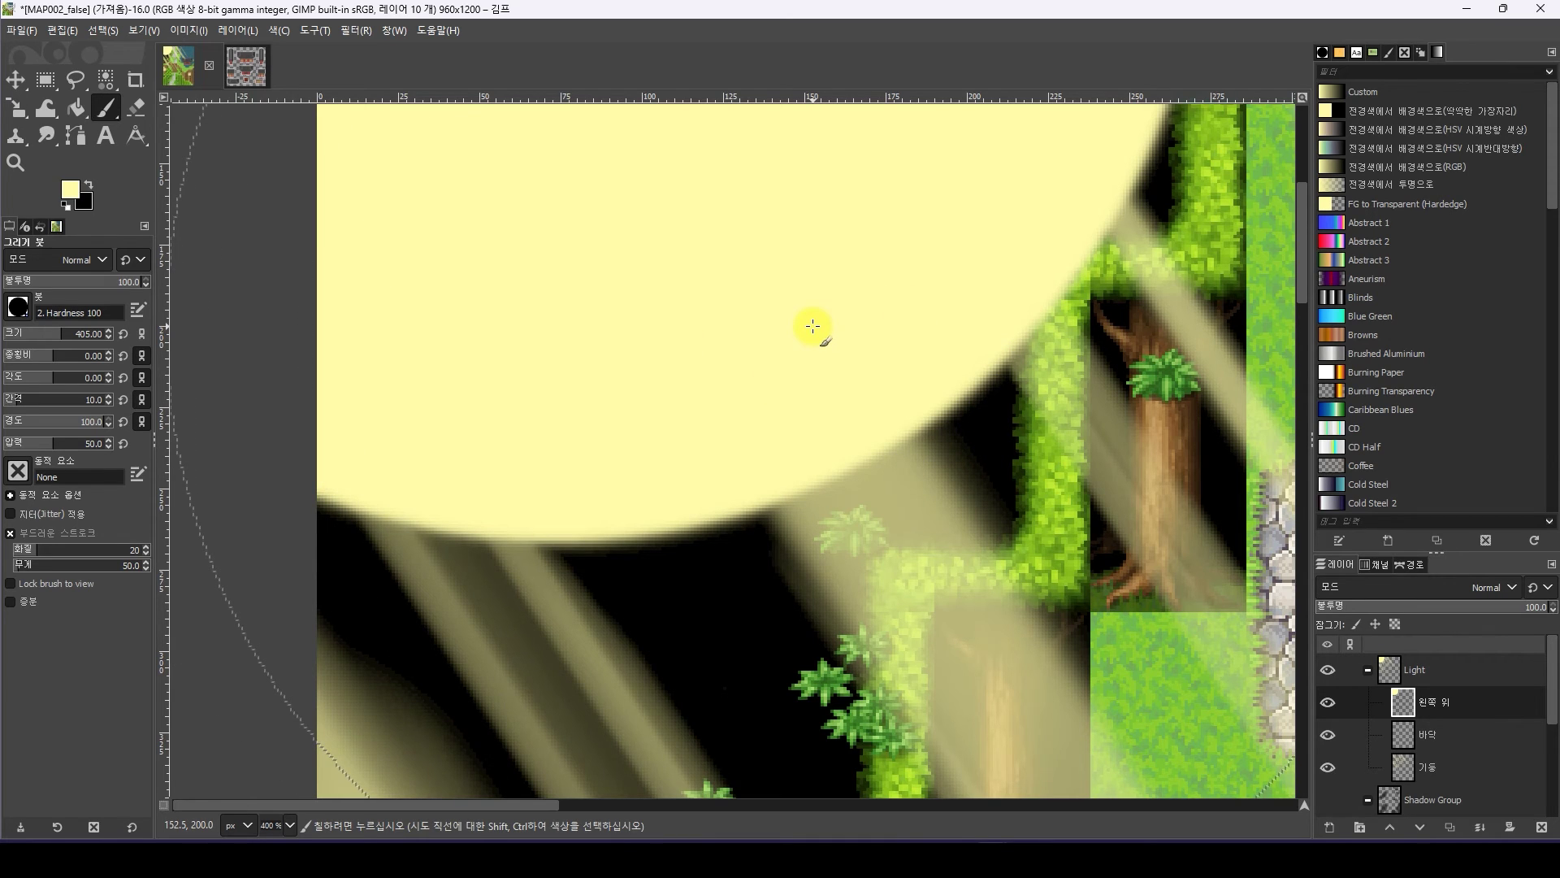
key("ctrl")
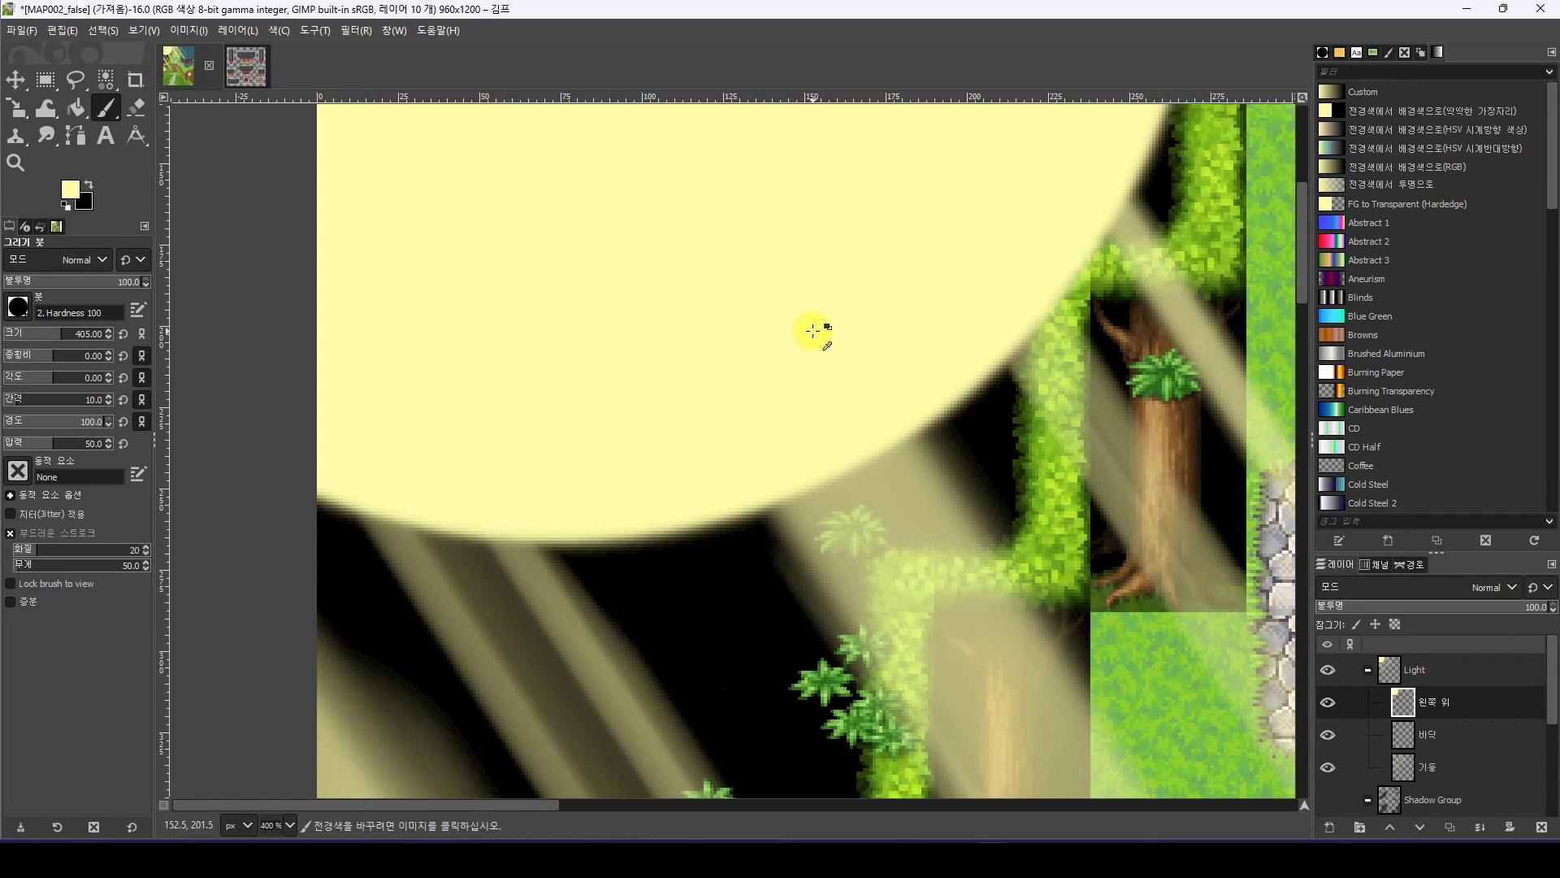
scroll(812, 330, "down", 2, "ctrl")
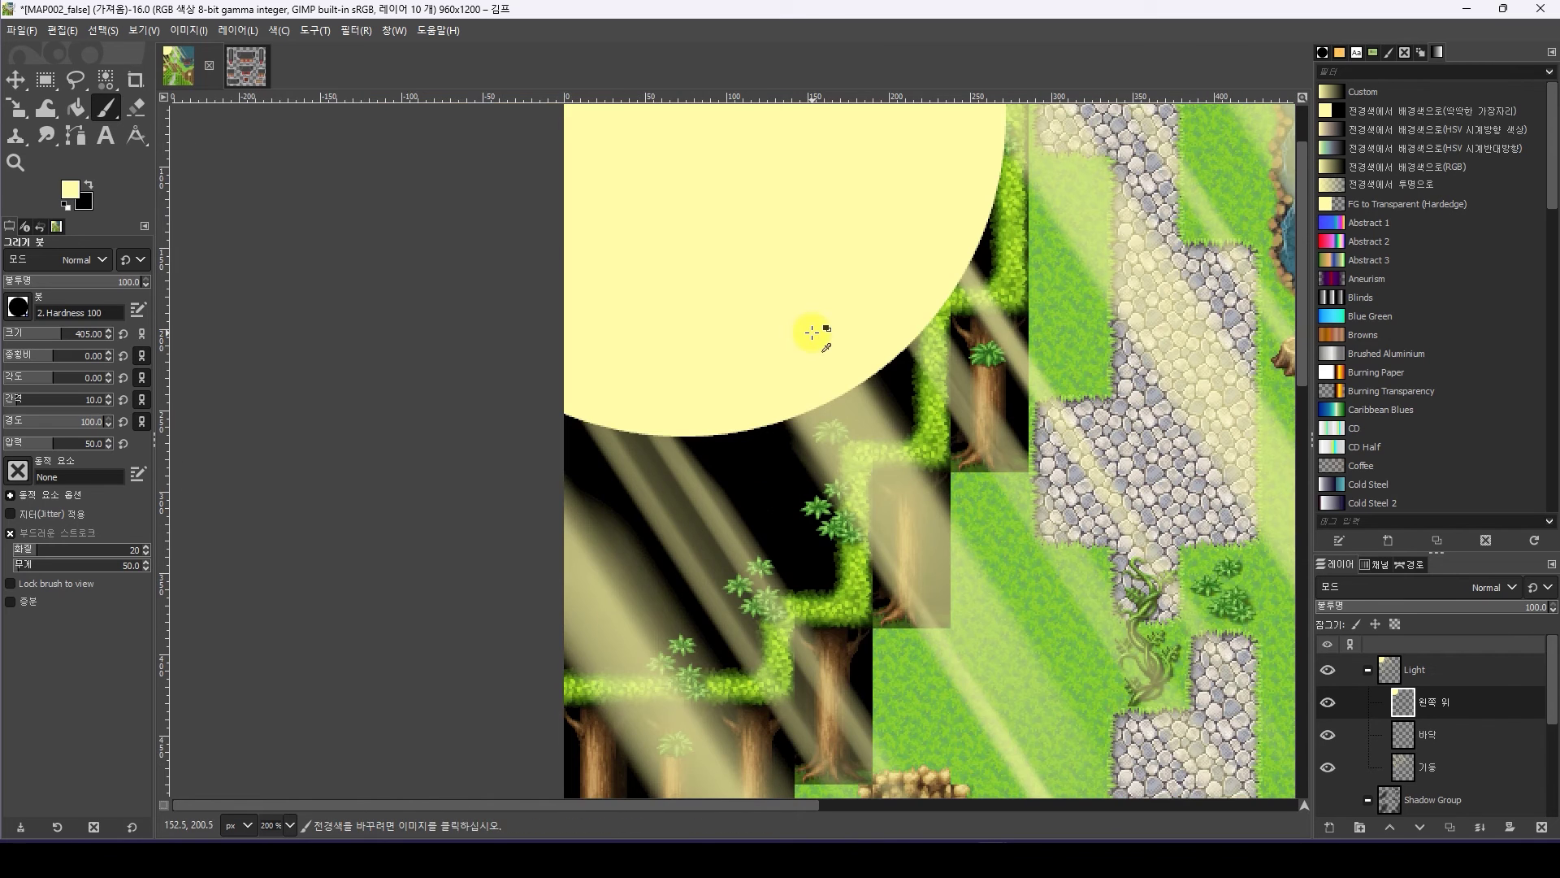
Apply a Gaussian blur with Size X and Size Y at 106.11 to the large pale-yellow disc on the 왼쪽 위 layer
left_click(356, 30)
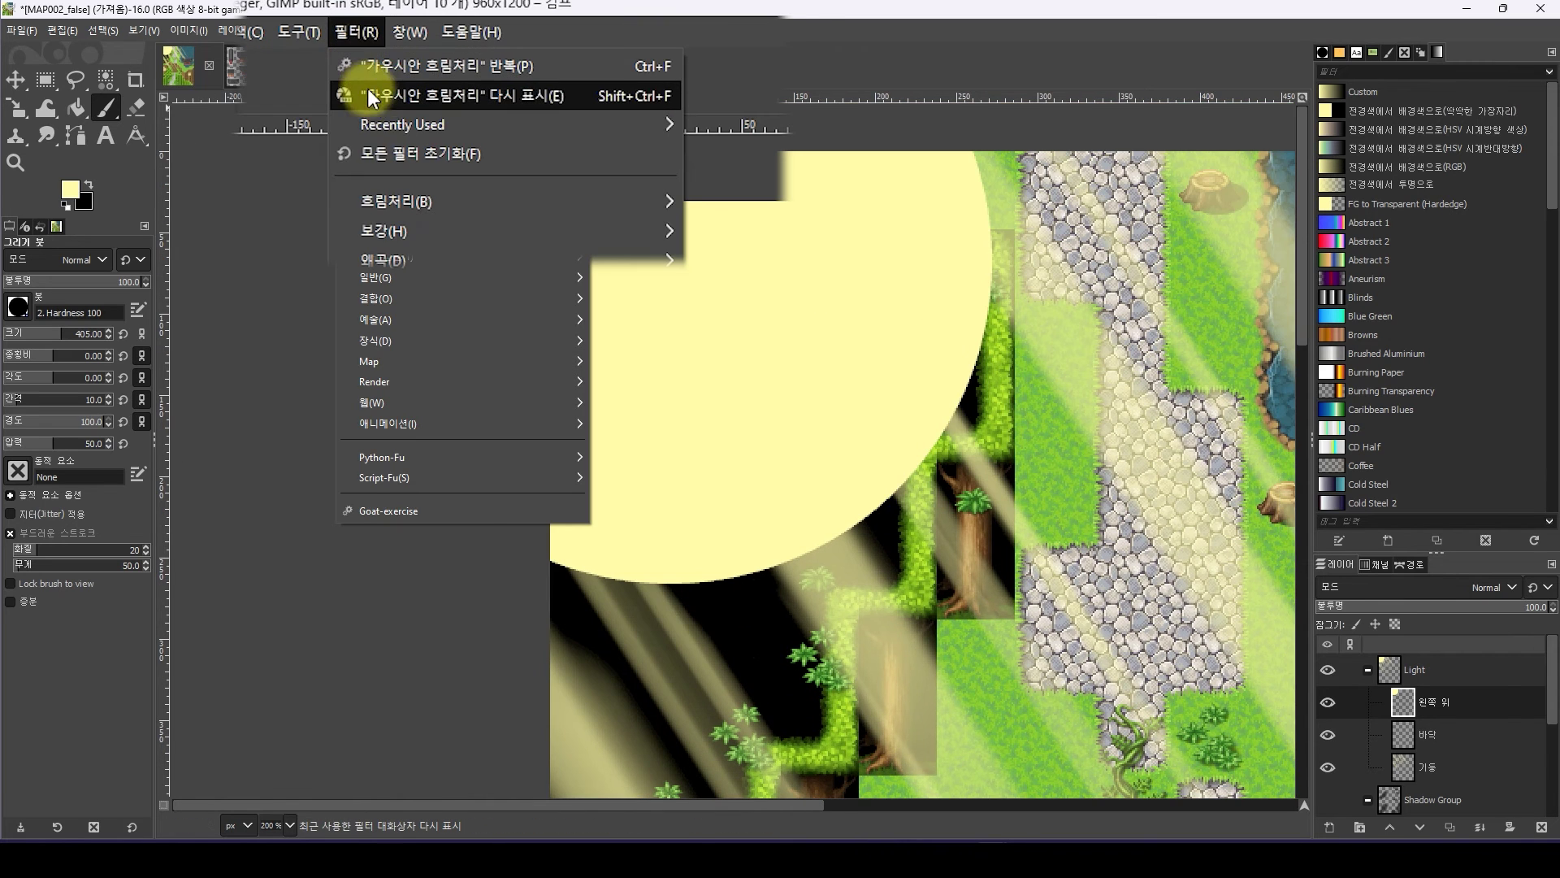
left_click(539, 101)
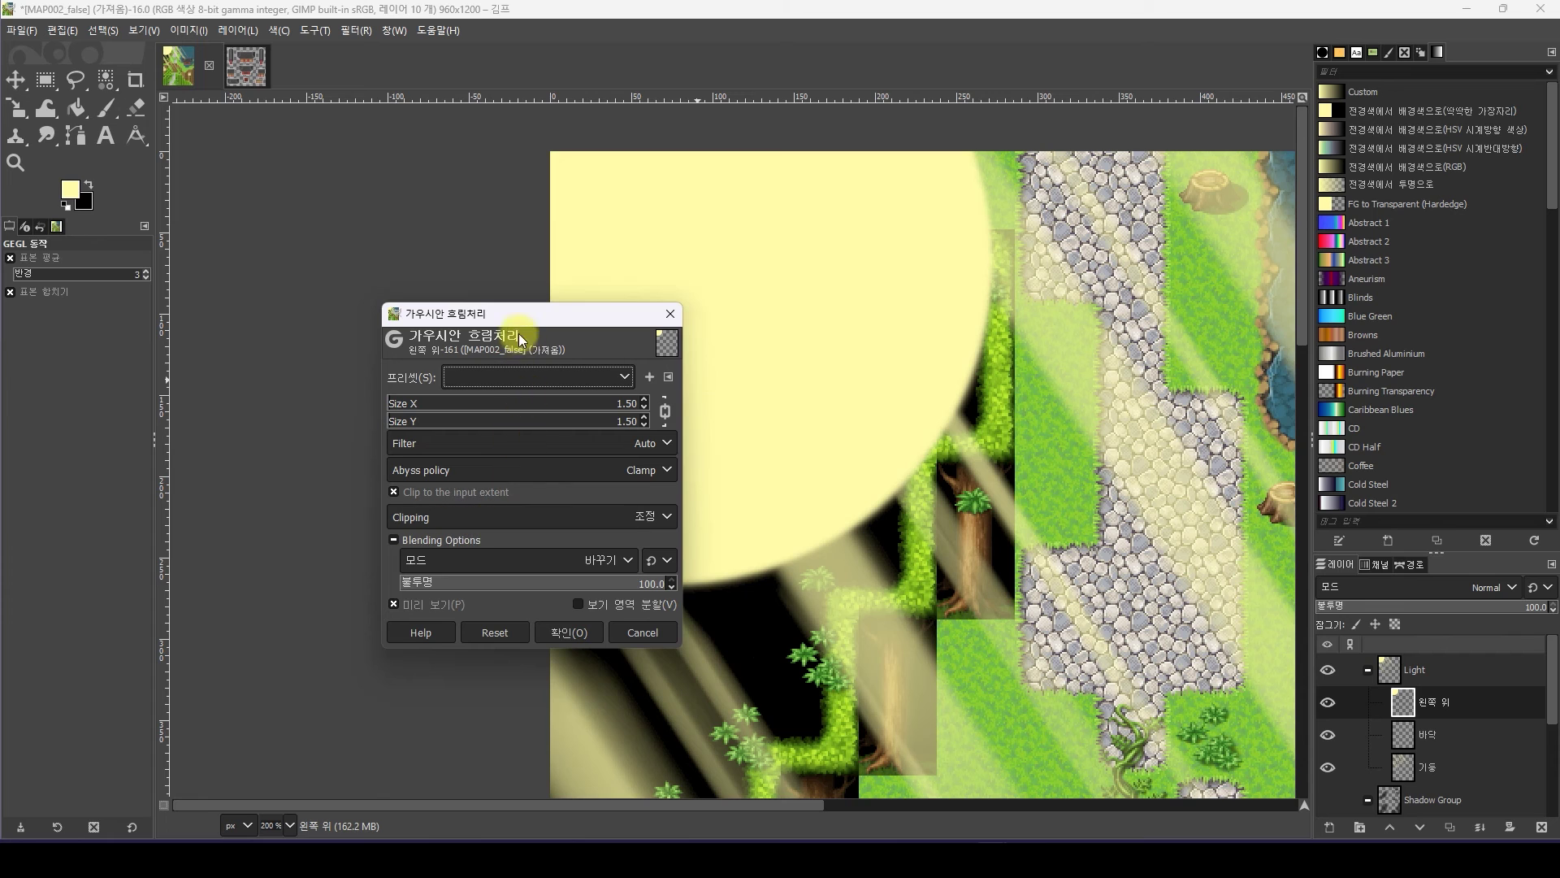
left_click_drag(519, 315, 341, 254)
scroll(771, 426, "down", 2, "ctrl")
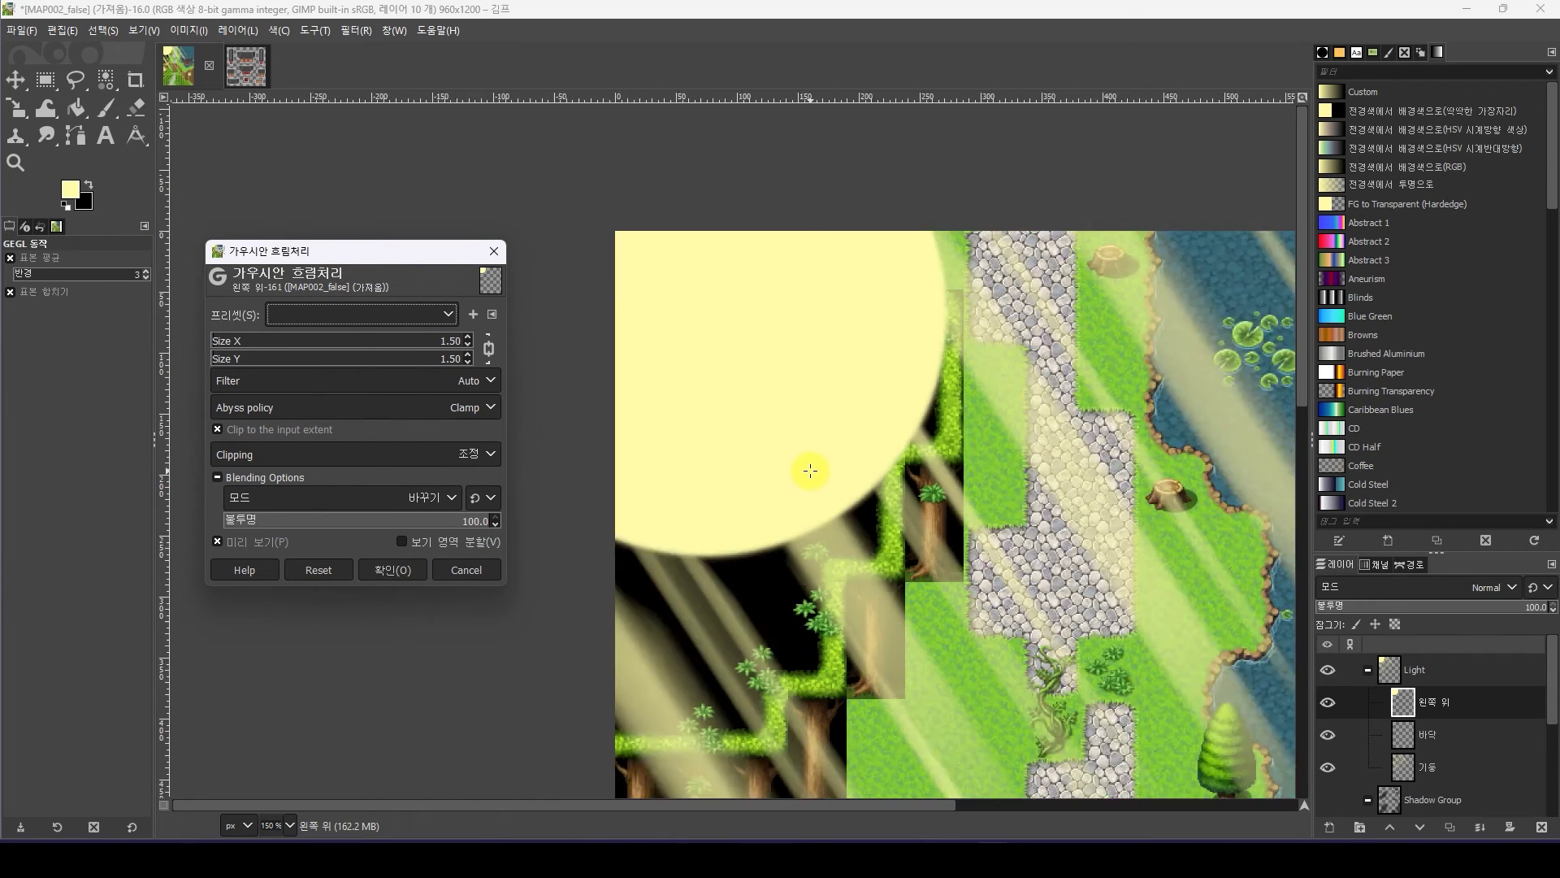
scroll(772, 427, "up", 1, "ctrl")
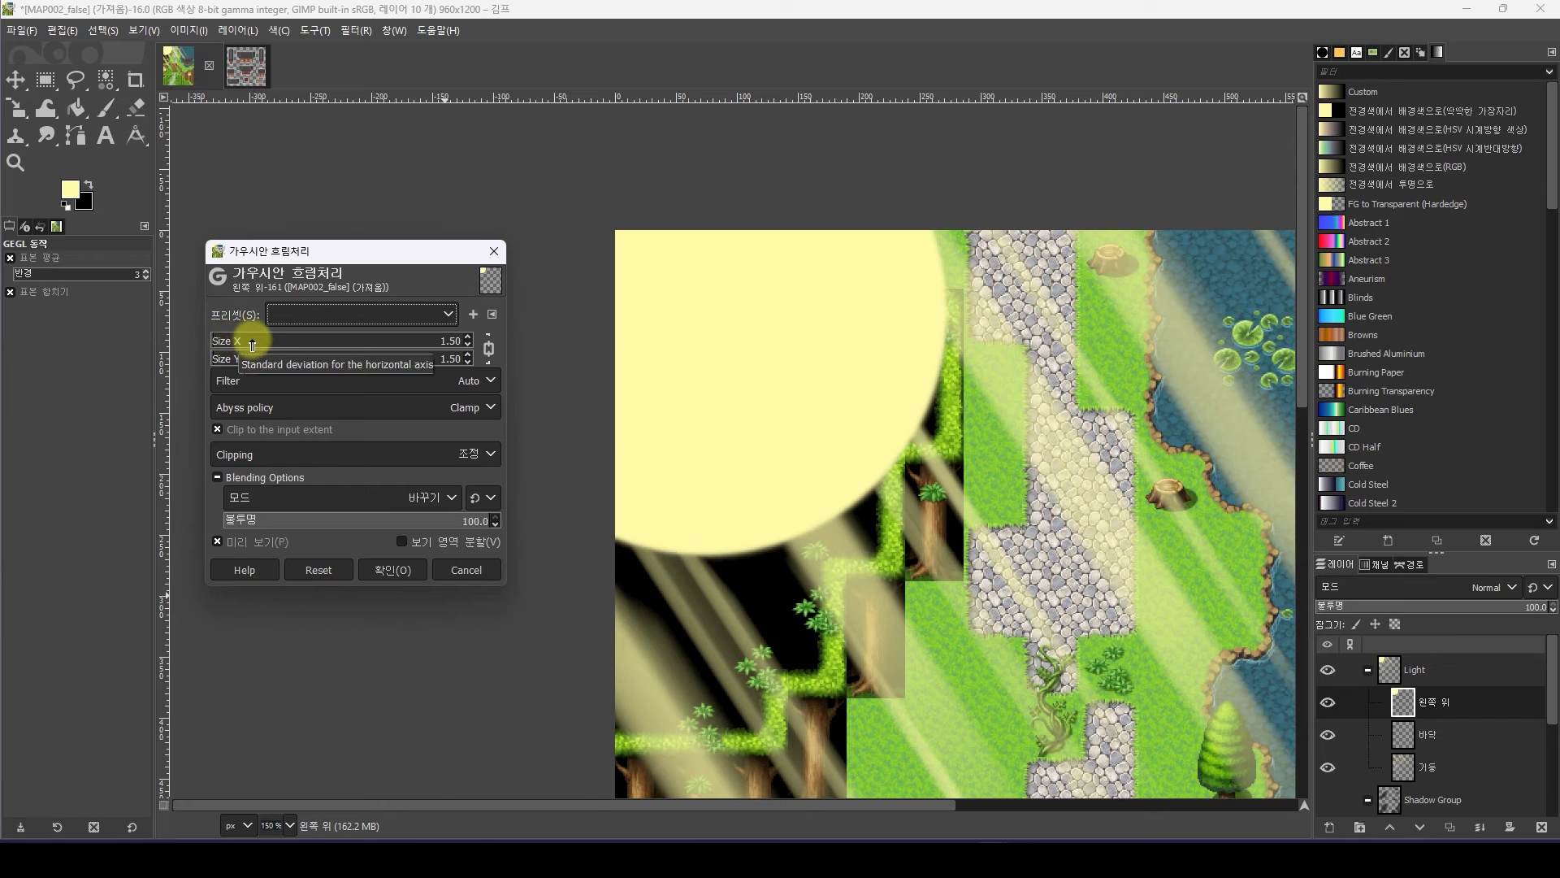
left_click_drag(228, 345, 338, 348)
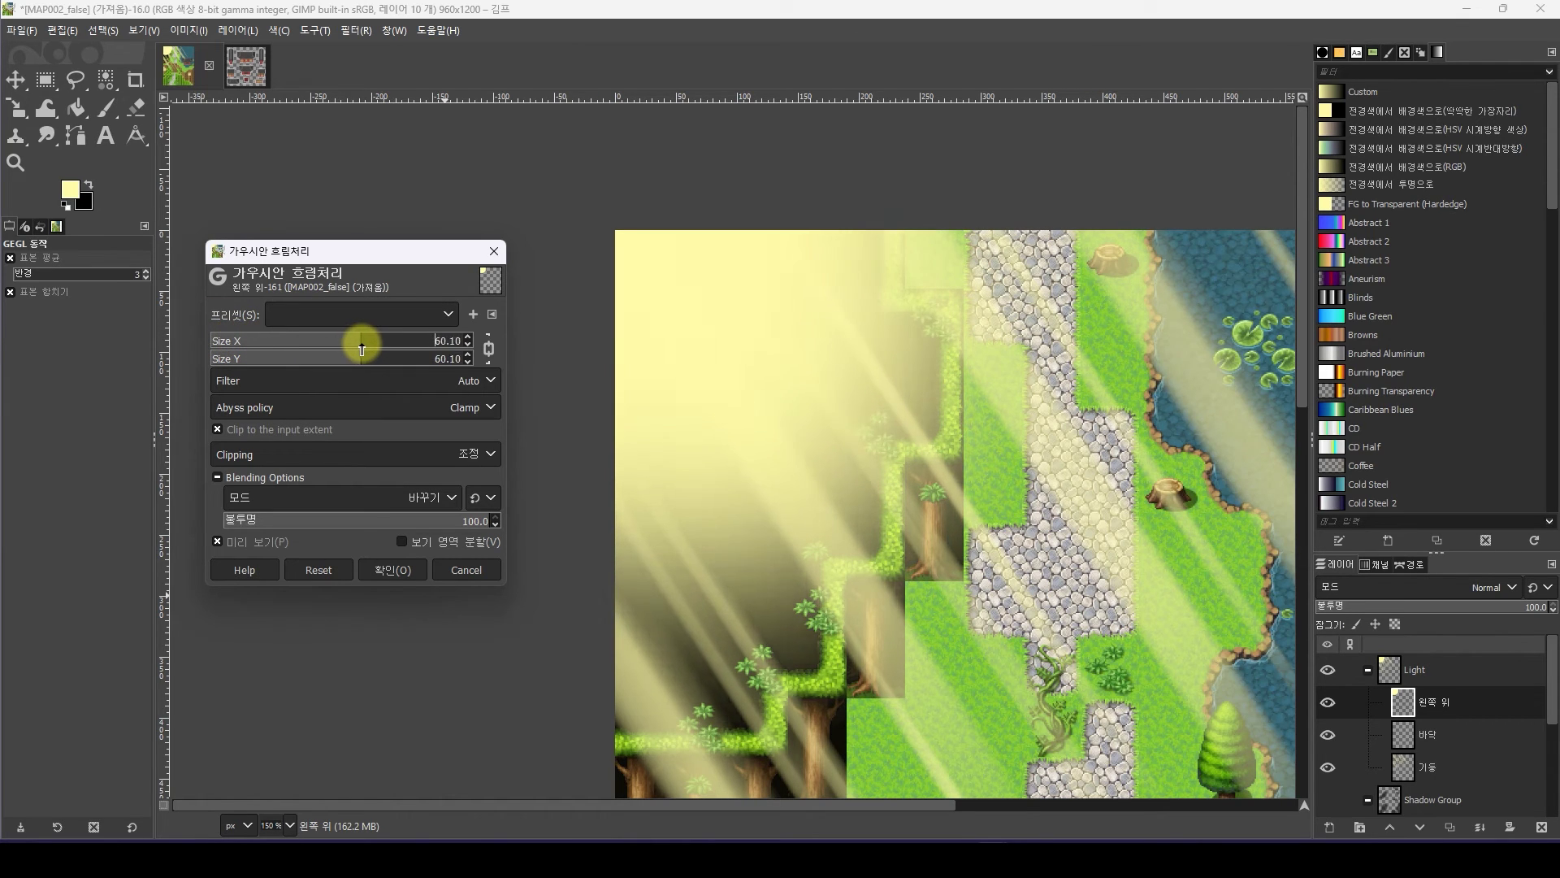
scroll(1036, 392, "down", 3, "ctrl")
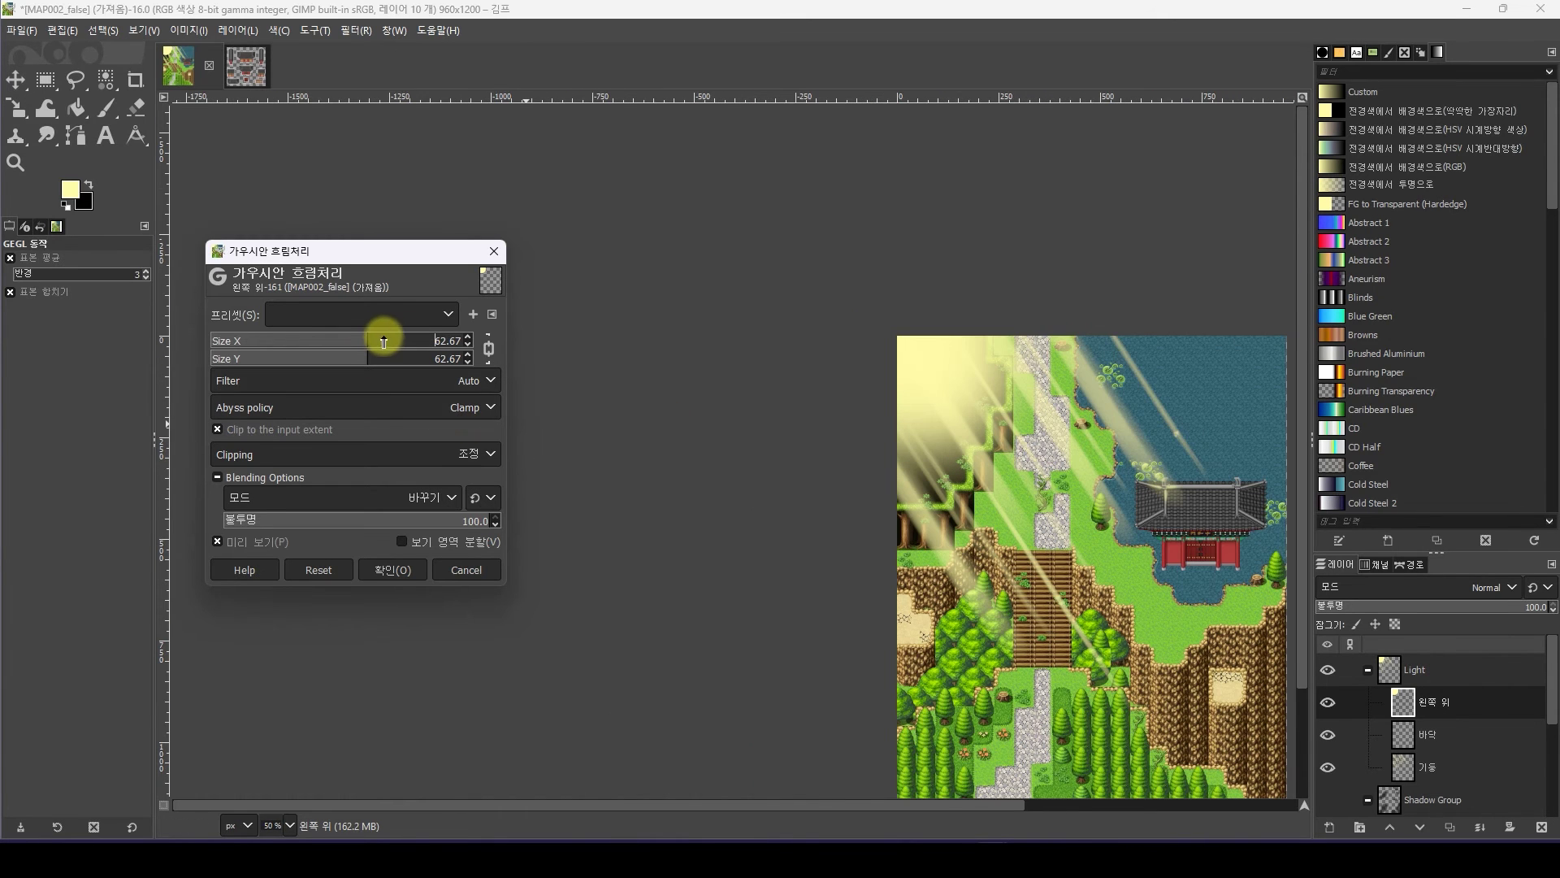
left_click_drag(383, 338, 477, 340)
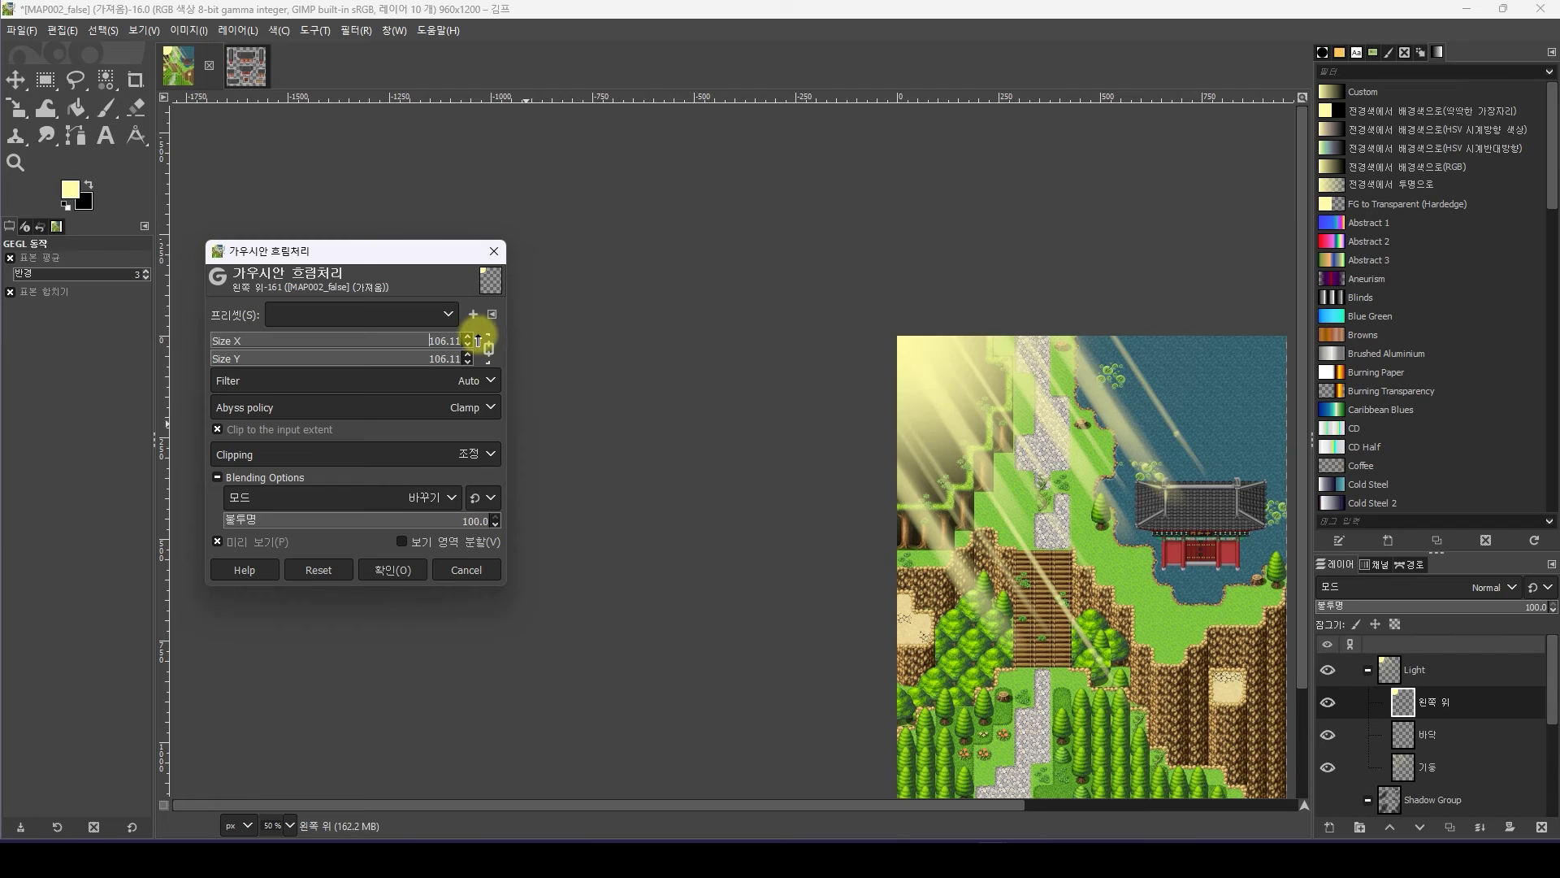
left_click(398, 571)
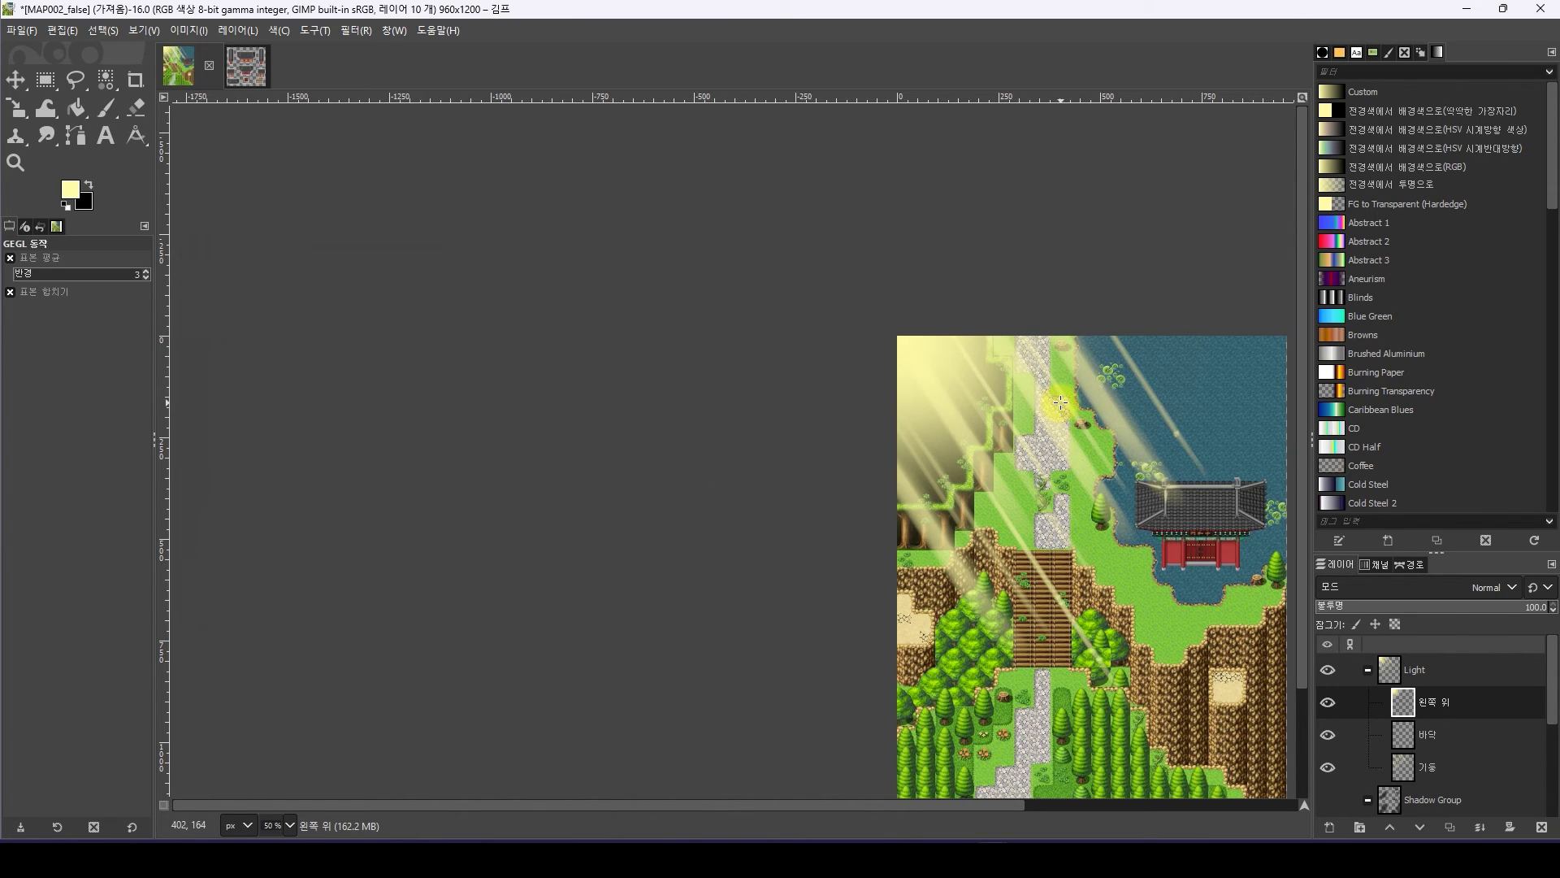
Adjust the opacities in the Light group, setting the 바닥 layer to 59.2 and the 기둥 layer to 69.3
scroll(1170, 471, "up", 1, "ctrl")
middle_click_drag(1199, 478, 856, 381)
left_click_drag(1527, 606, 1447, 608)
left_click(1462, 736)
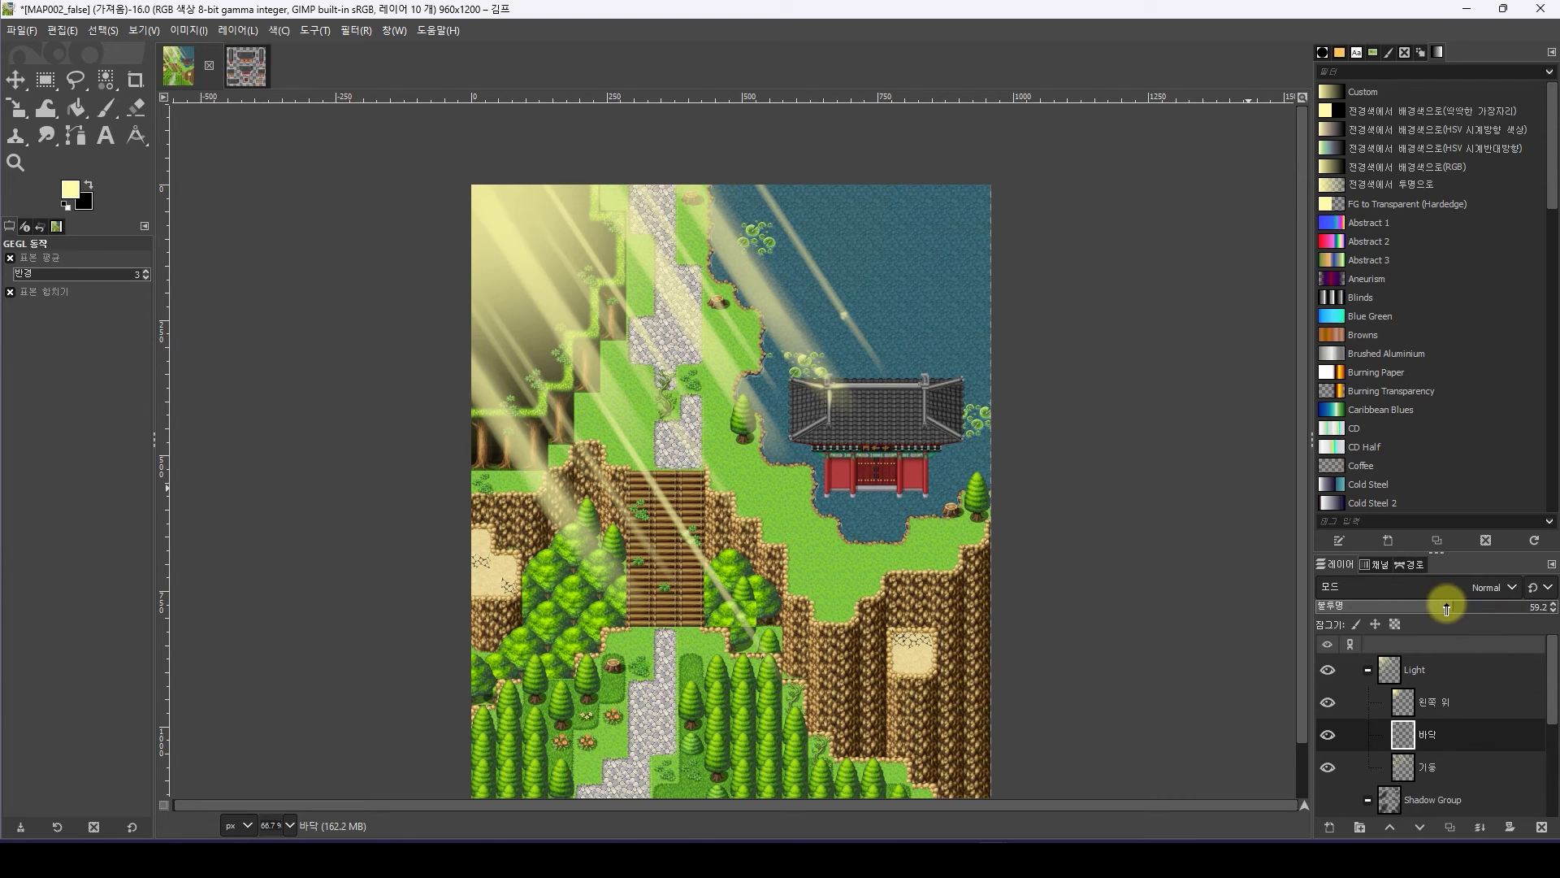
left_click(1463, 767)
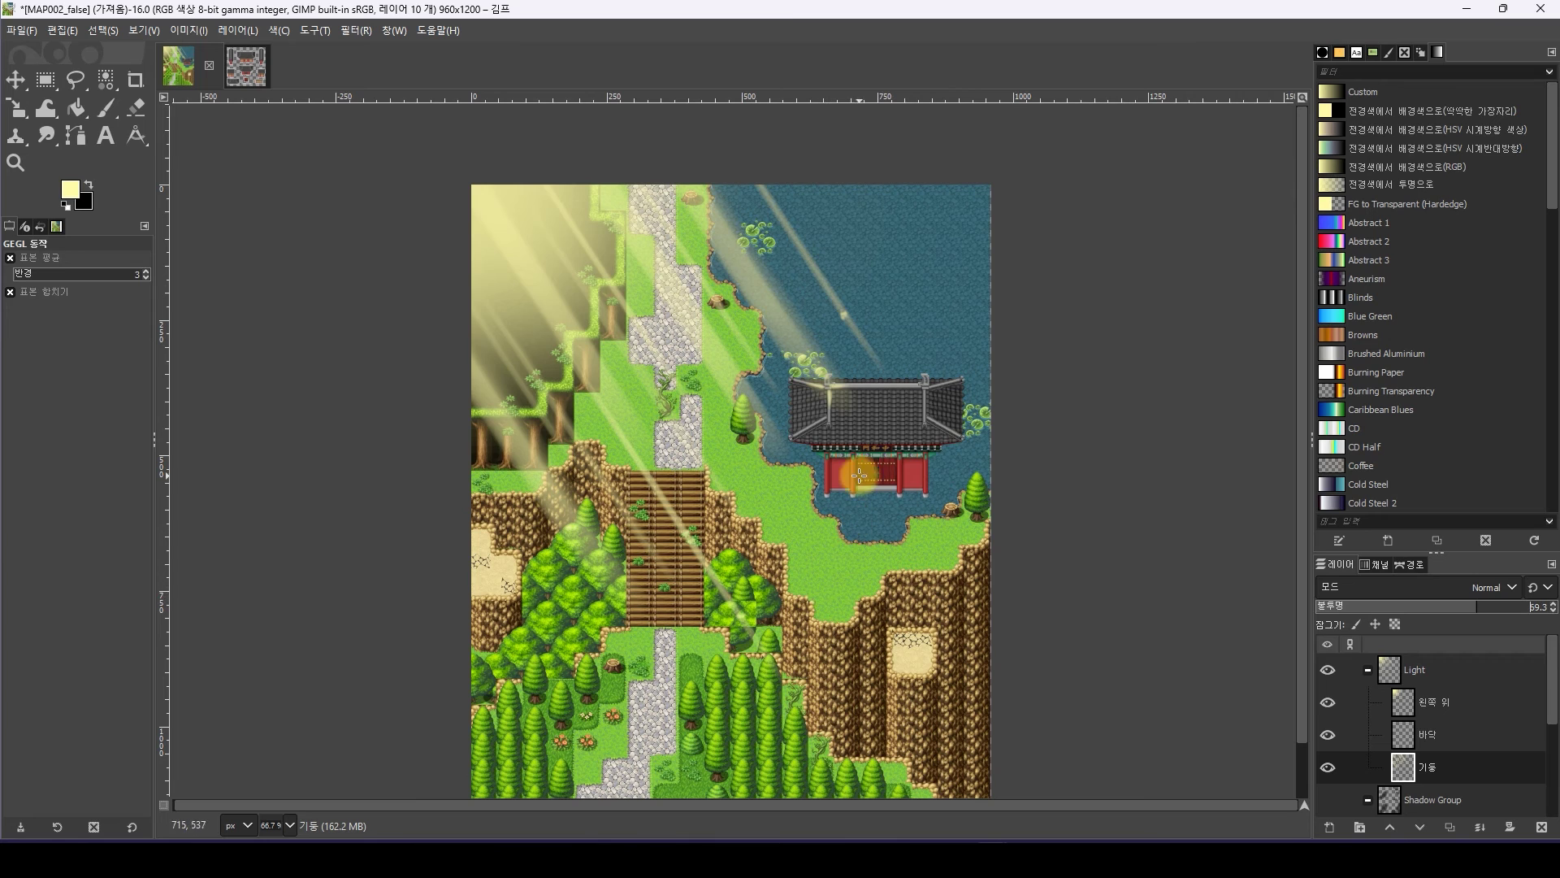
key("shift+ctrl+f")
left_click(502, 252)
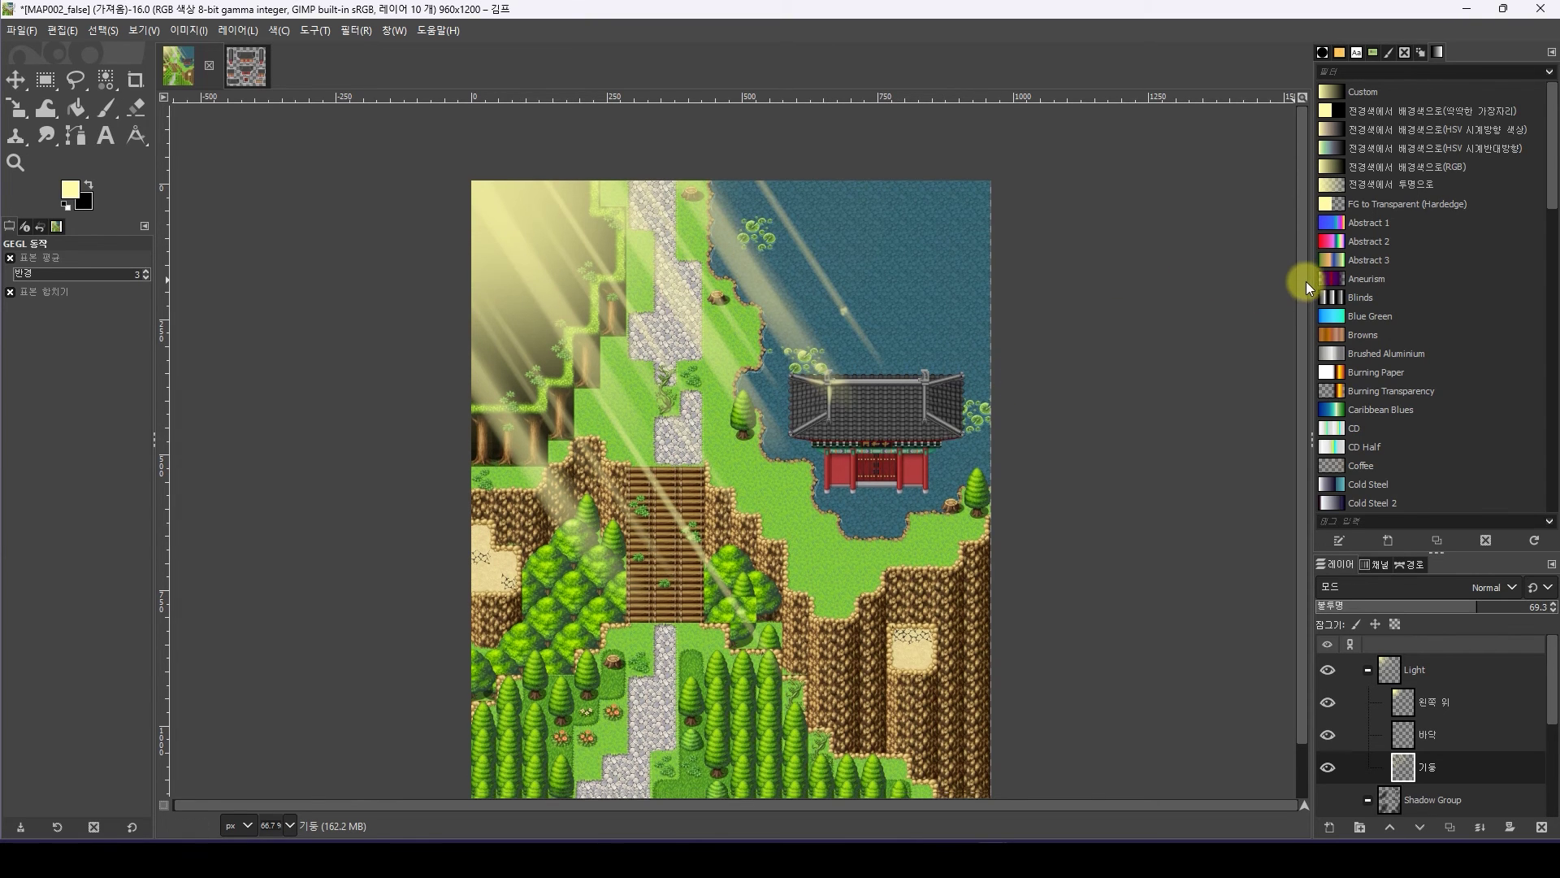
Copy the 기둥 sunbeam layer and paste it as a new layer in the Light group
scroll(1304, 281, "down", 1)
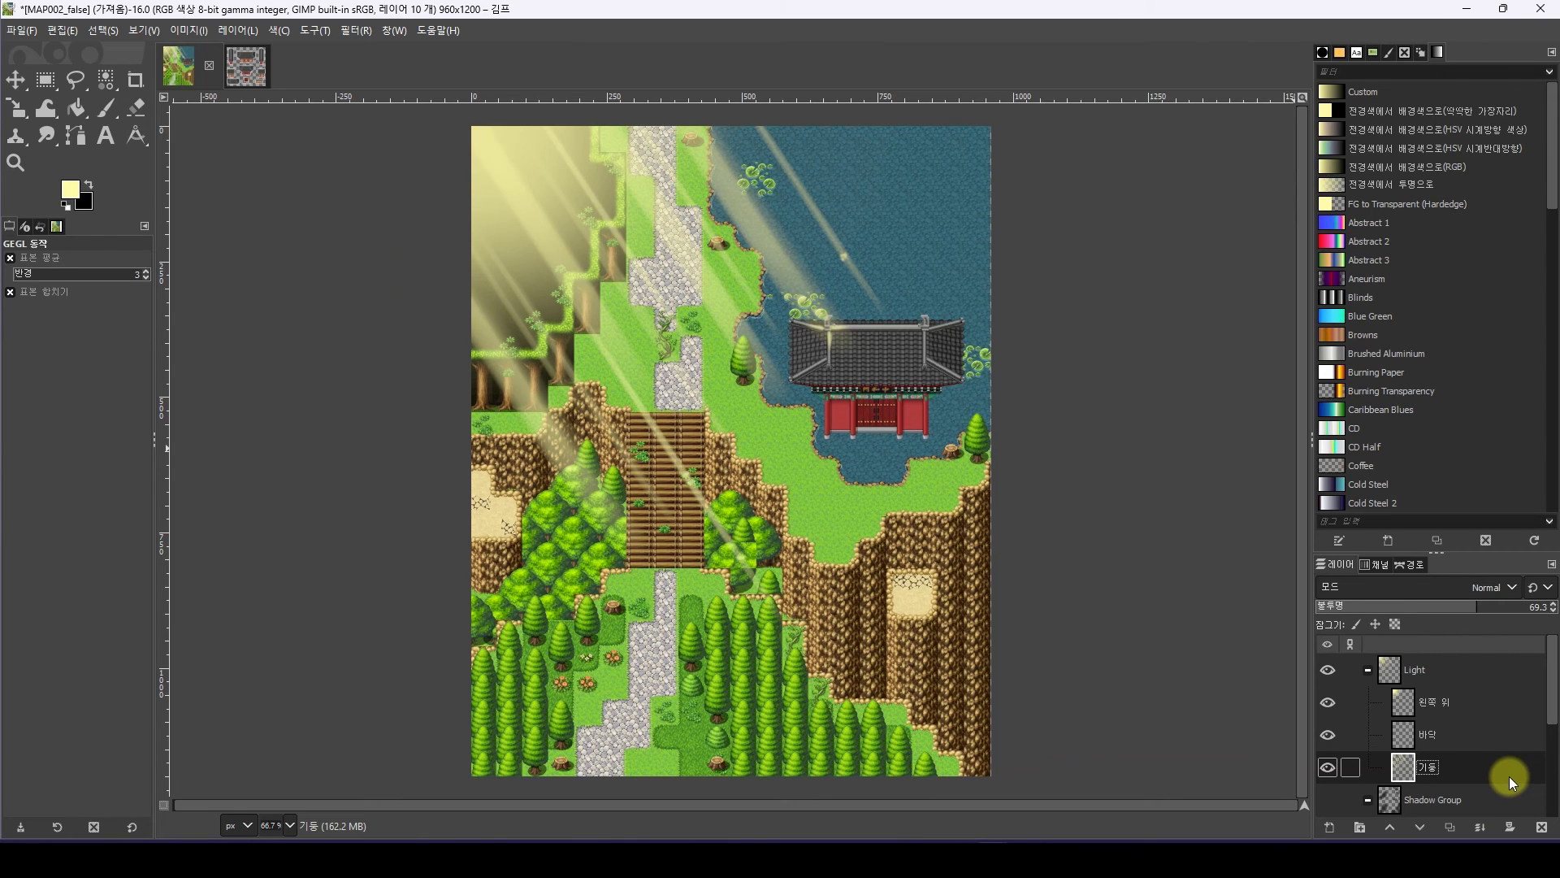
key("ctrl+v")
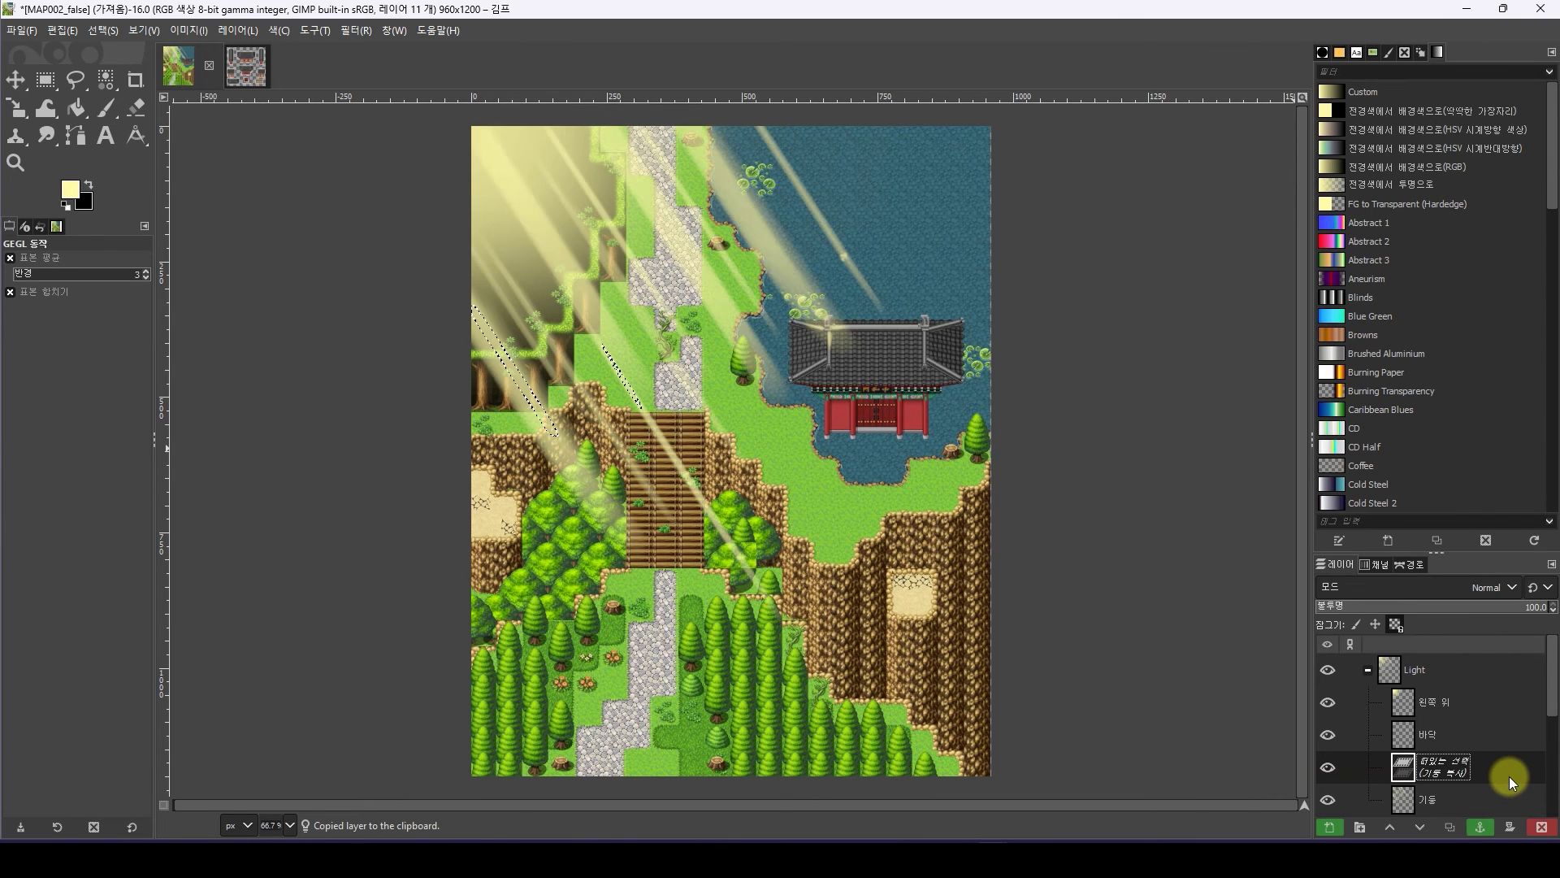
left_click(1328, 828)
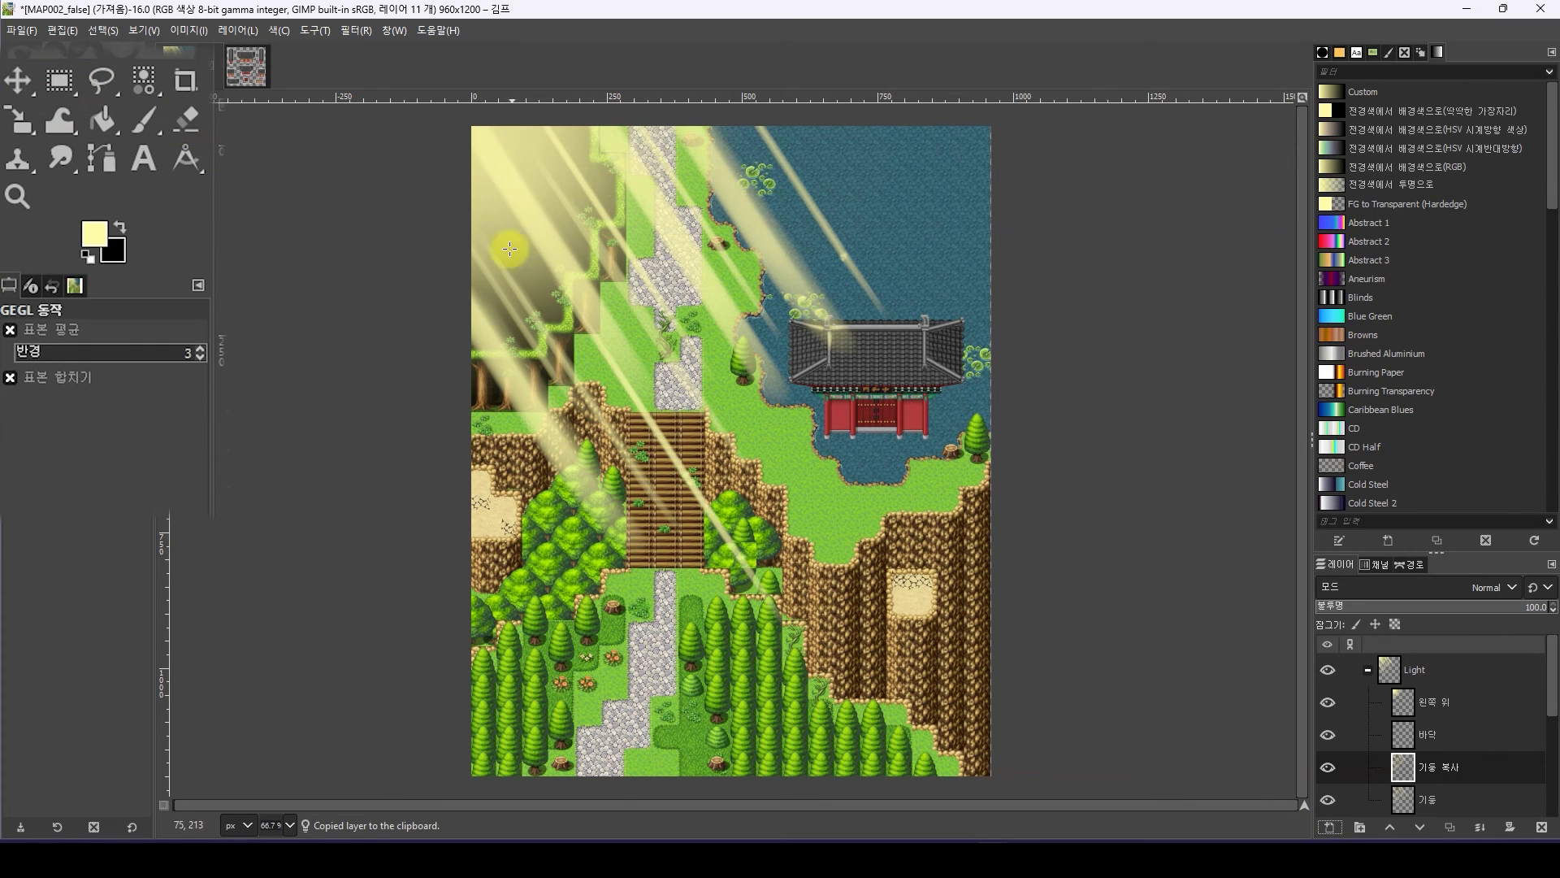
Move the copied sunbeam layer diagonally down and right so its beams fall over the wooden stairs and the forest
left_click(18, 81)
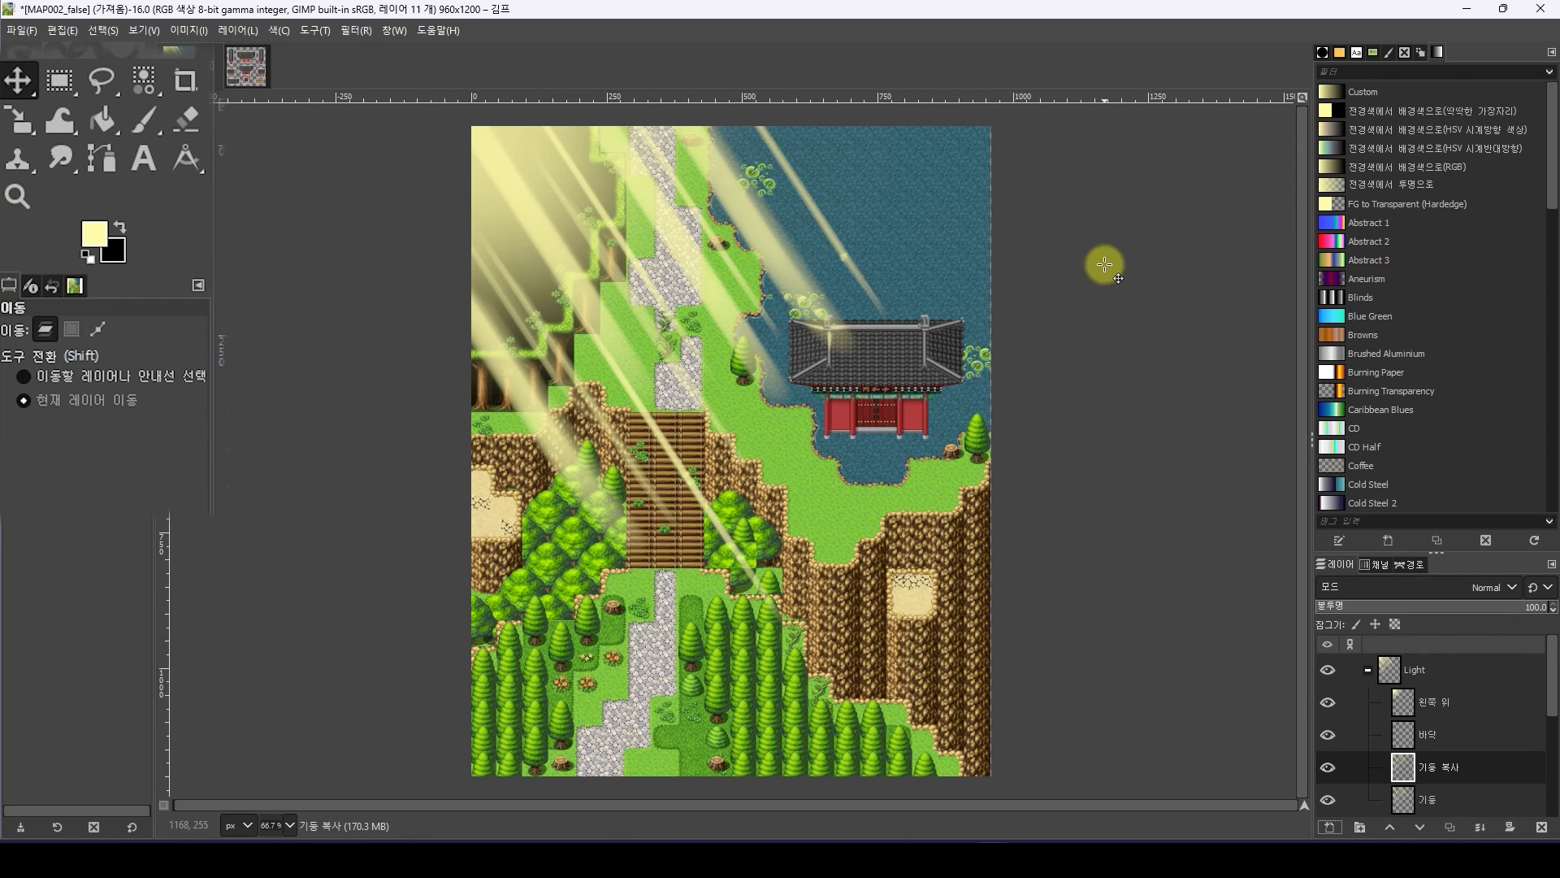
left_click(70, 330)
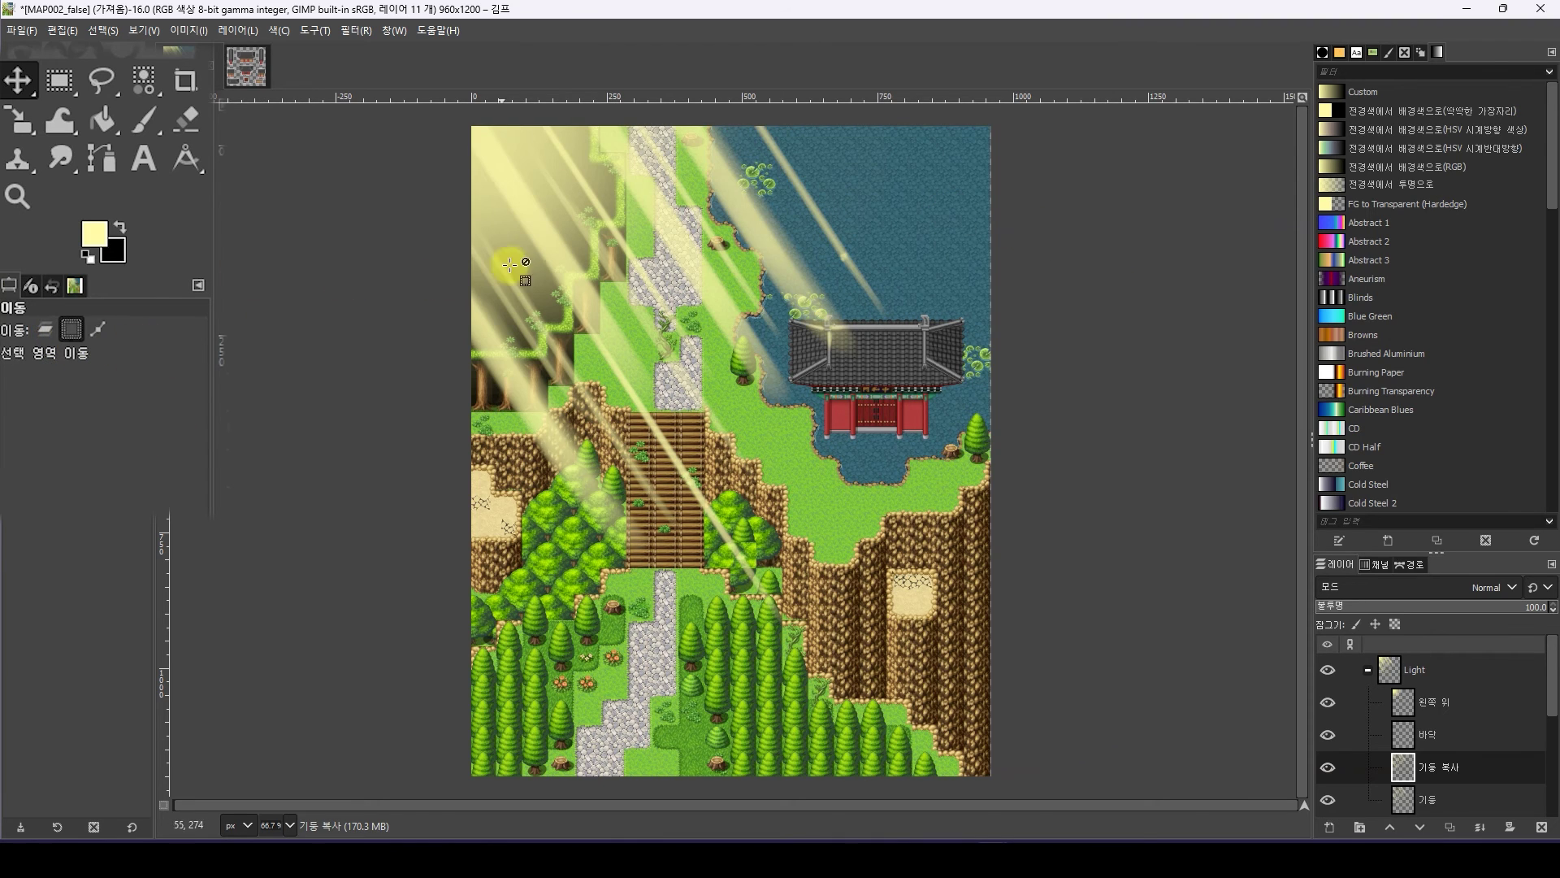
left_click(533, 199)
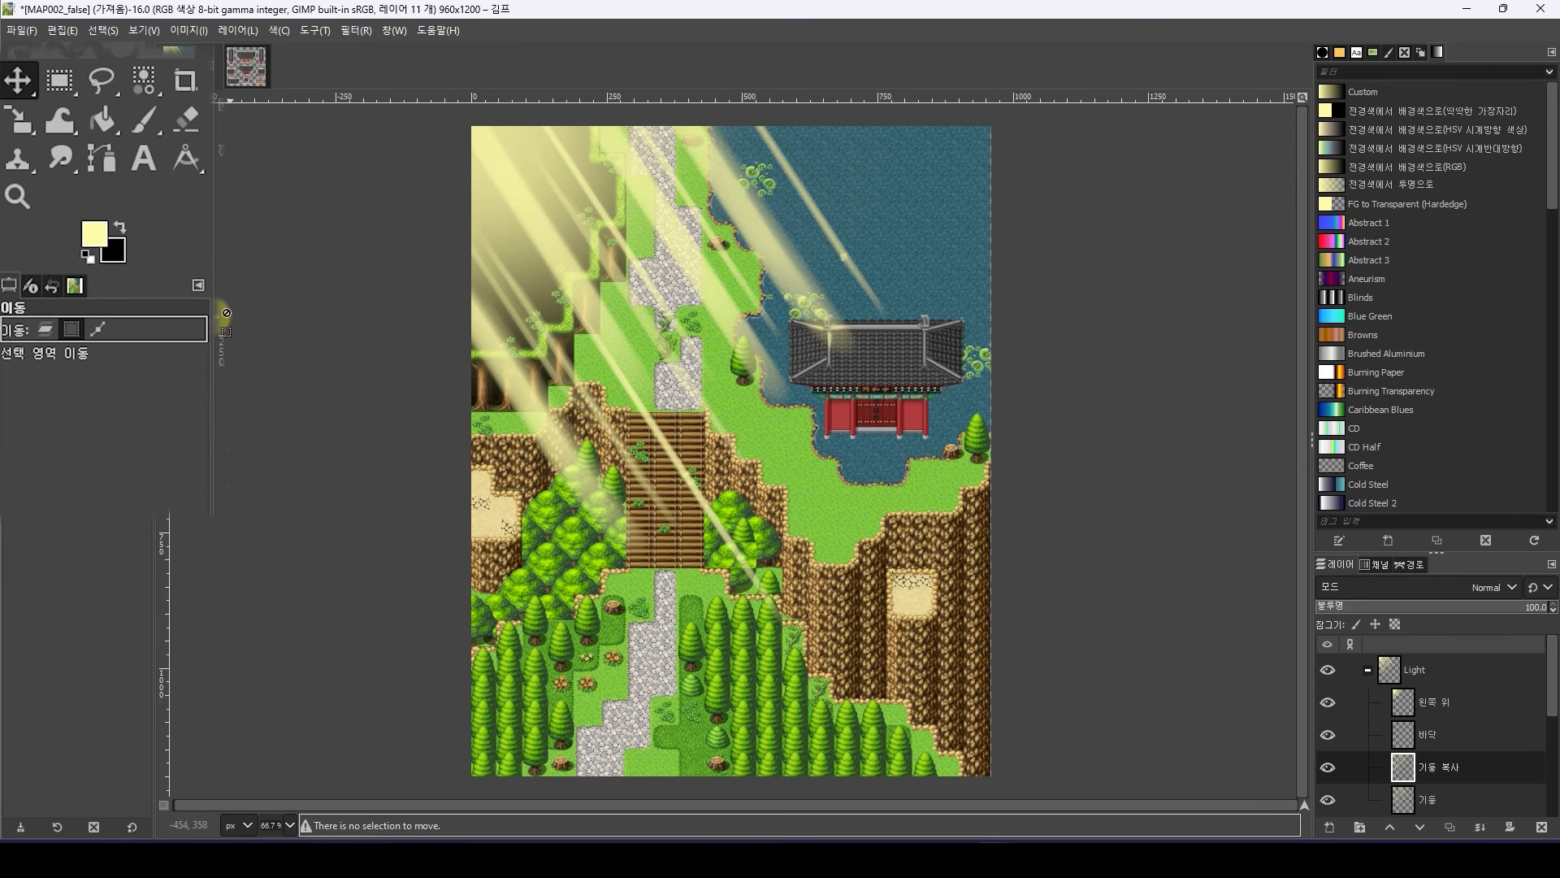
left_click(45, 330)
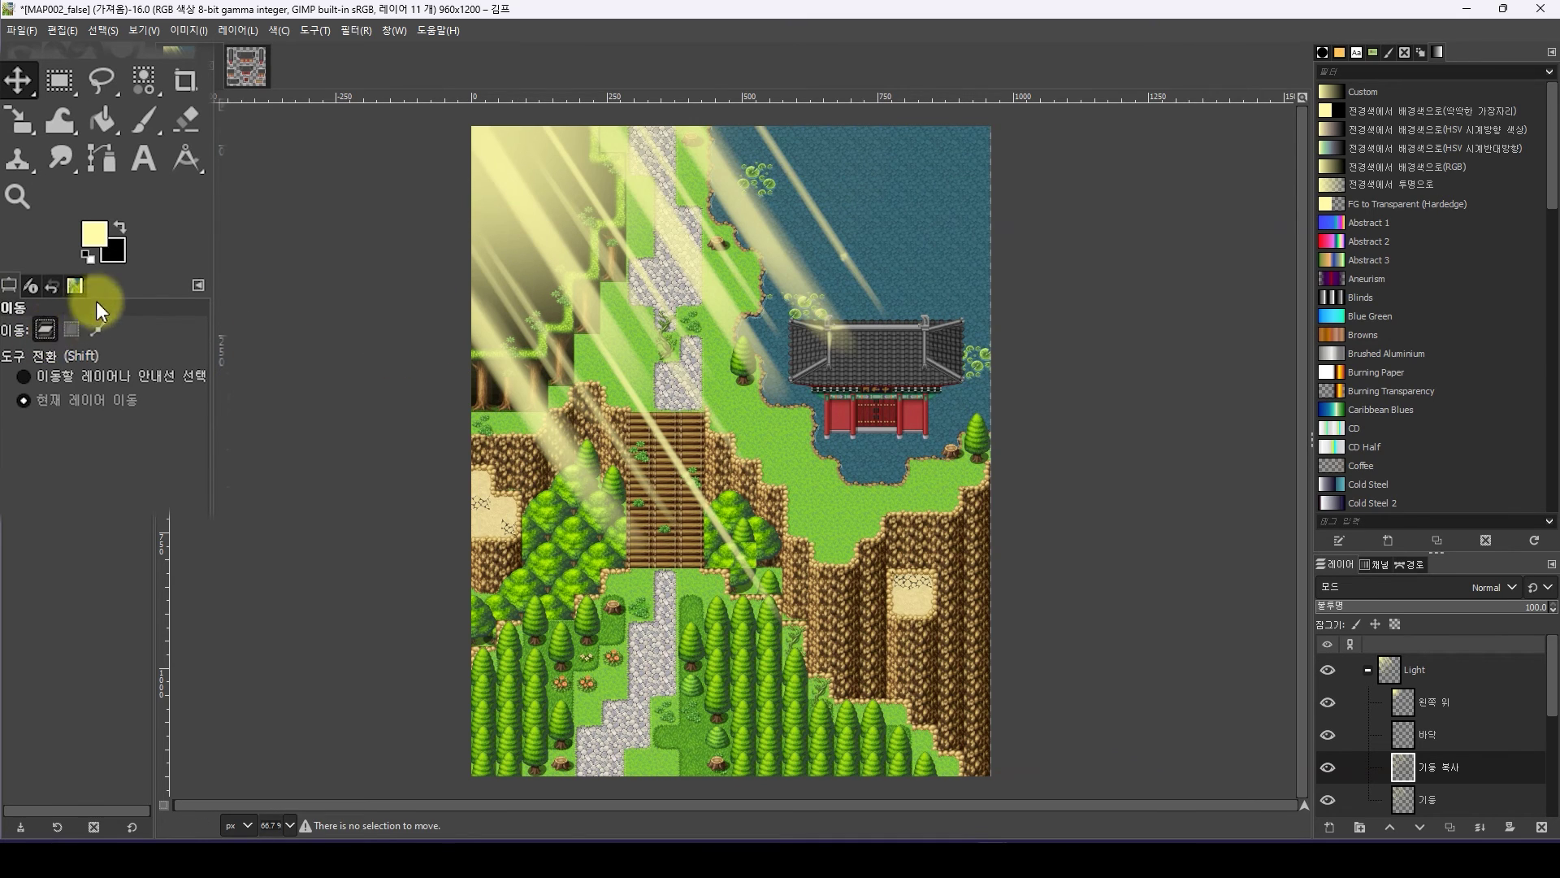
left_click_drag(577, 236, 659, 347)
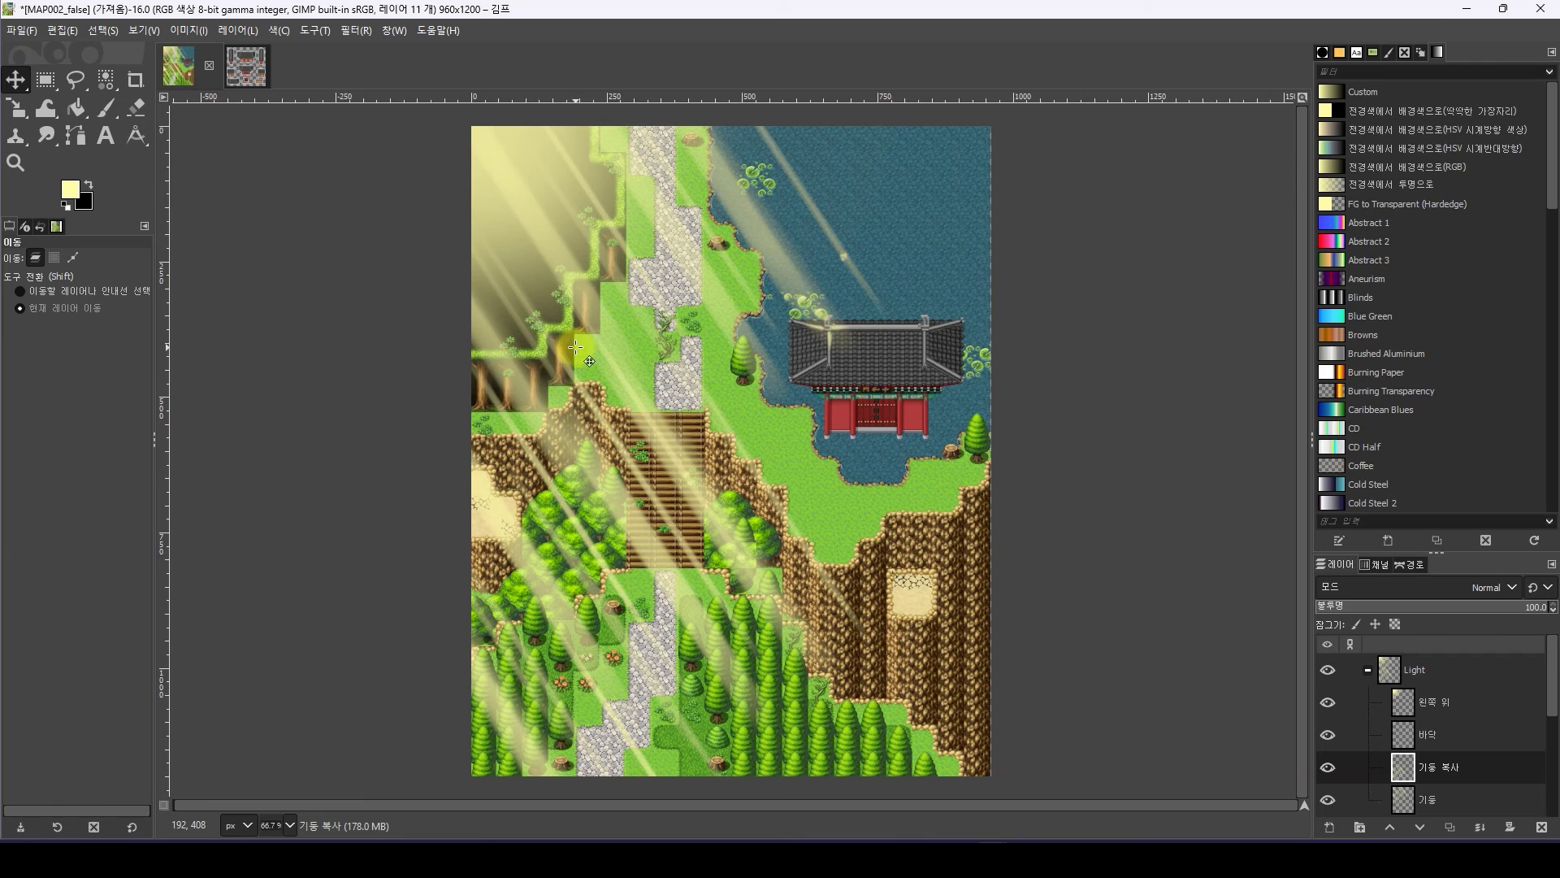
key("ctrl")
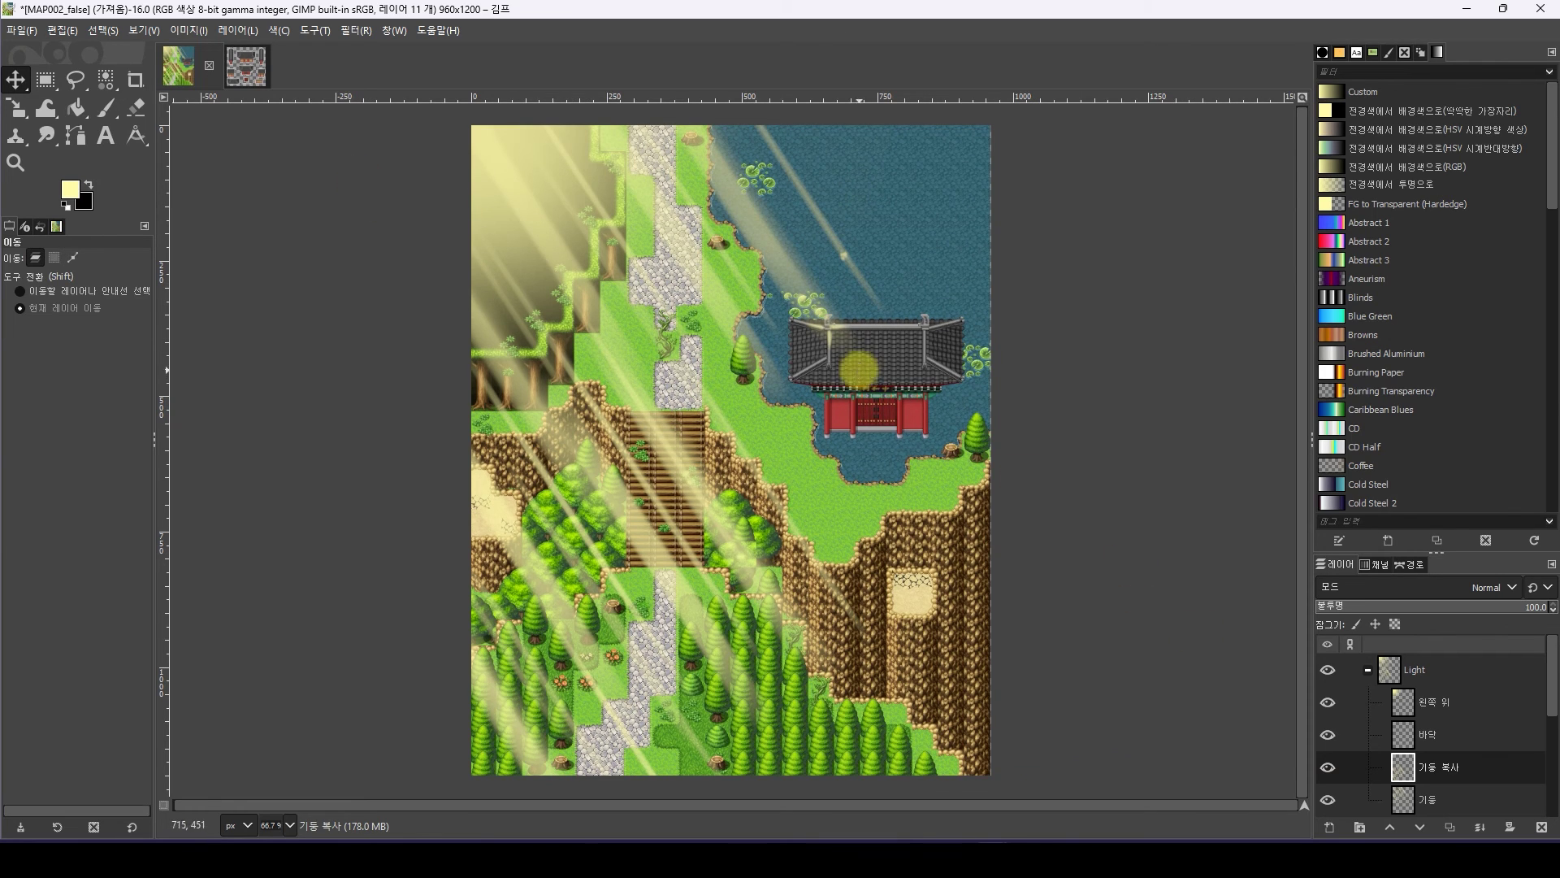
Scale the copied sunbeam layer to 733 × 963 px and position it over the lower part of the map
left_click(20, 123)
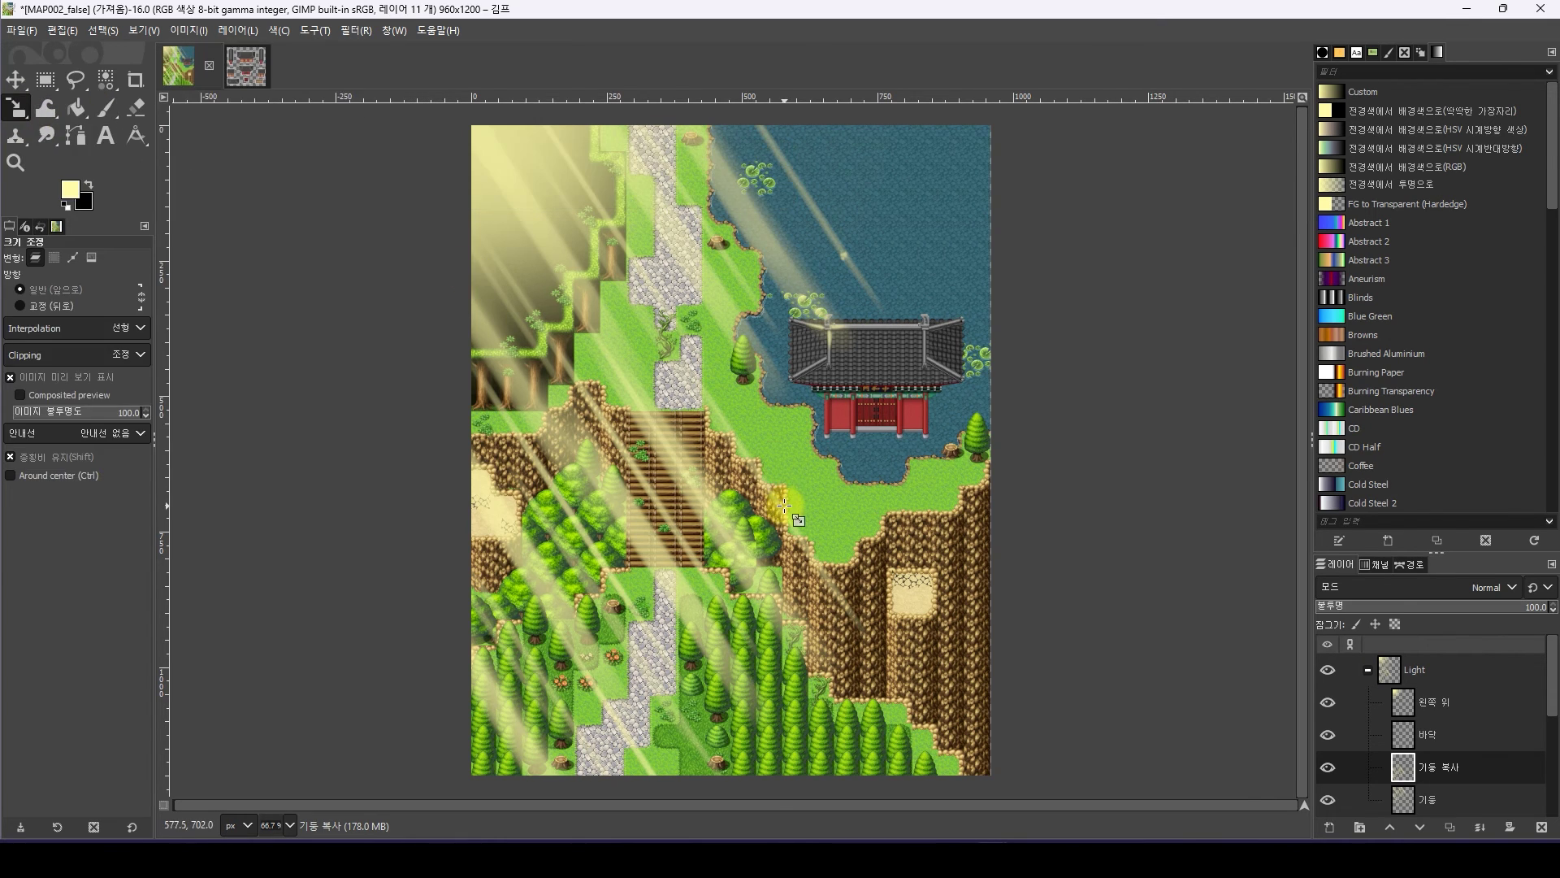
scroll(784, 505, "down", 1, "ctrl")
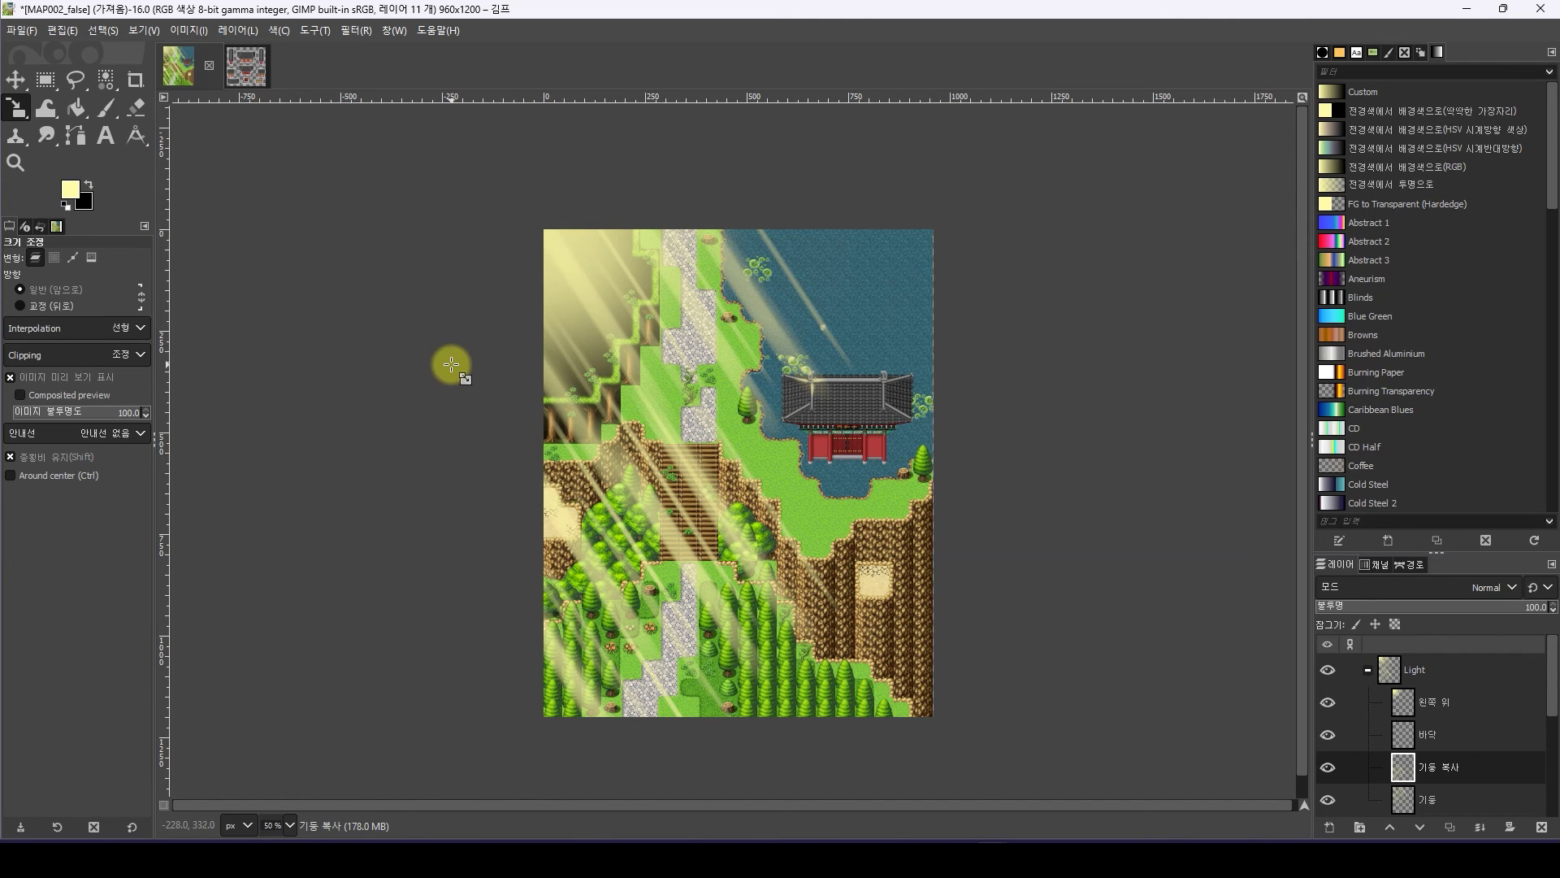
left_click(475, 381)
left_click_drag(526, 412, 576, 520)
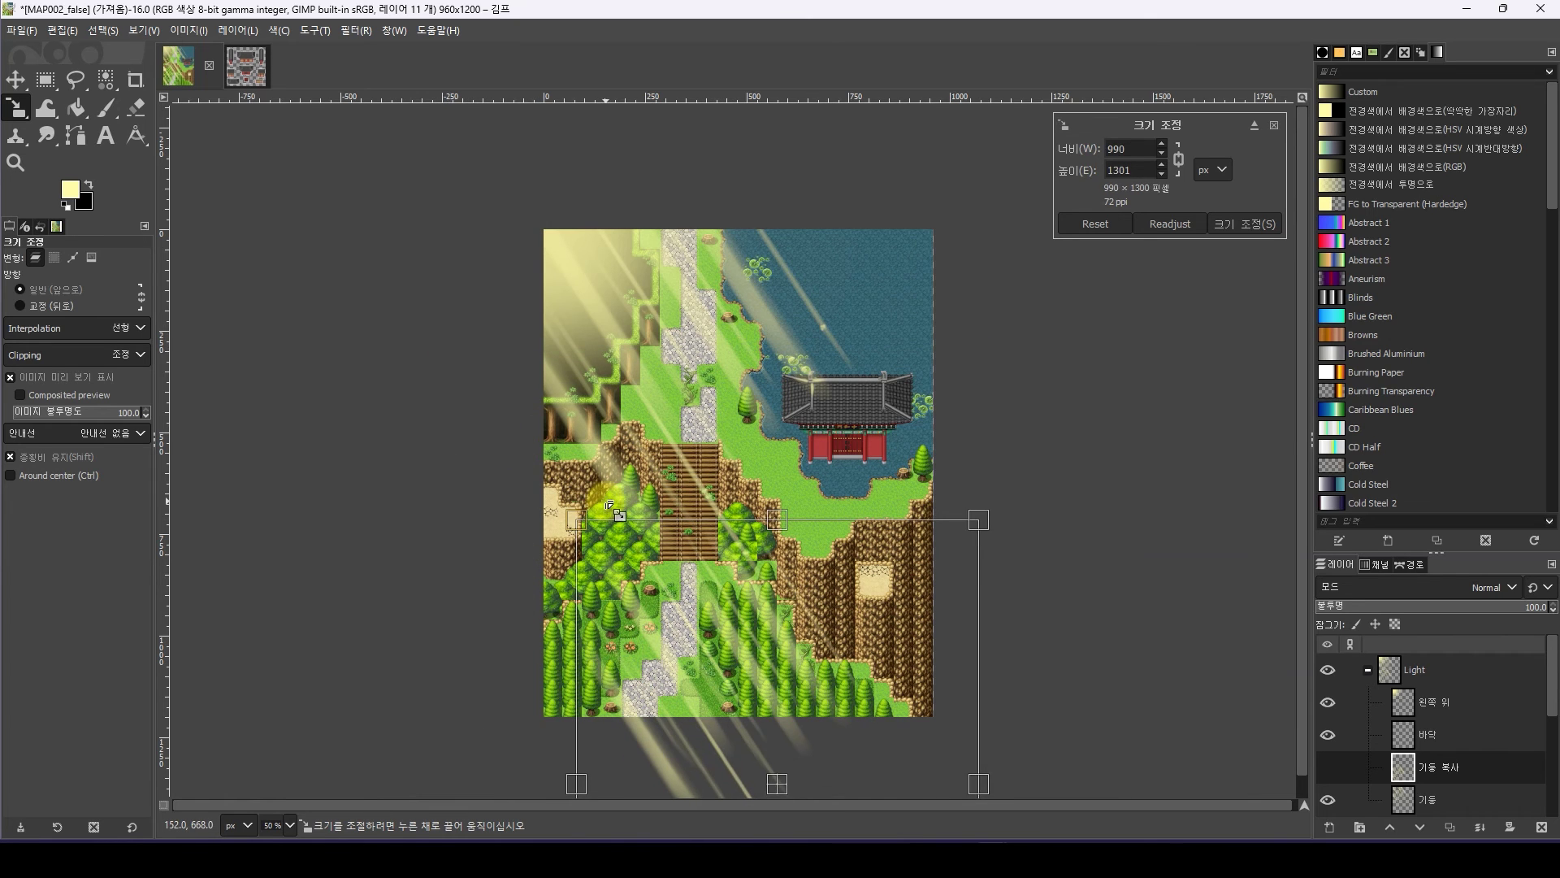
scroll(773, 550, "down", 1, "ctrl")
left_click_drag(778, 557, 669, 470)
scroll(678, 349, "up", 1, "ctrl")
left_click_drag(533, 255, 667, 406)
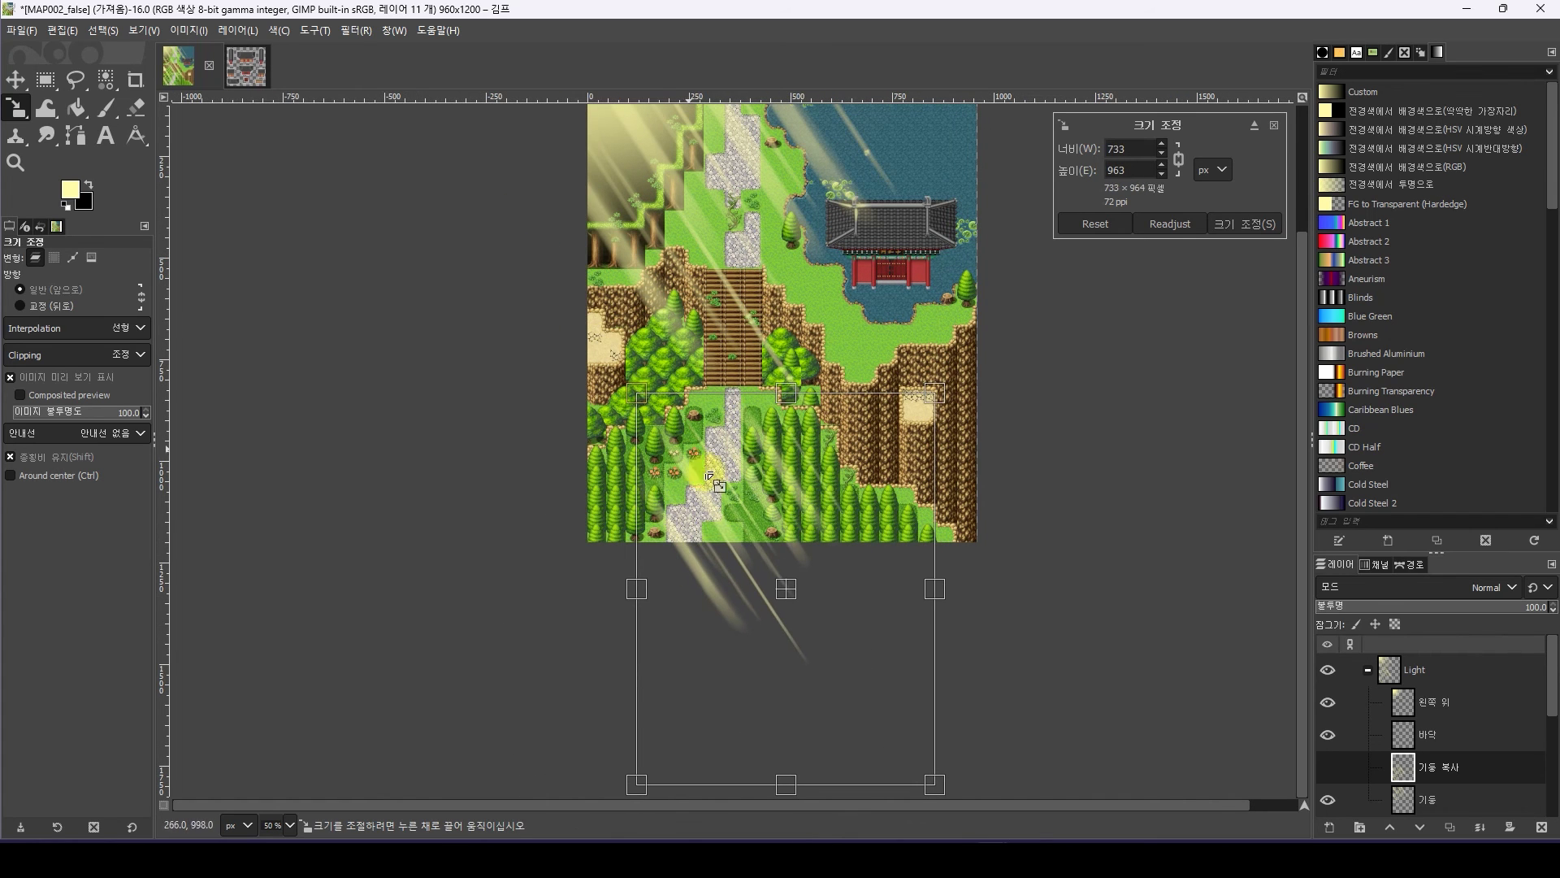
left_click_drag(787, 587, 750, 509)
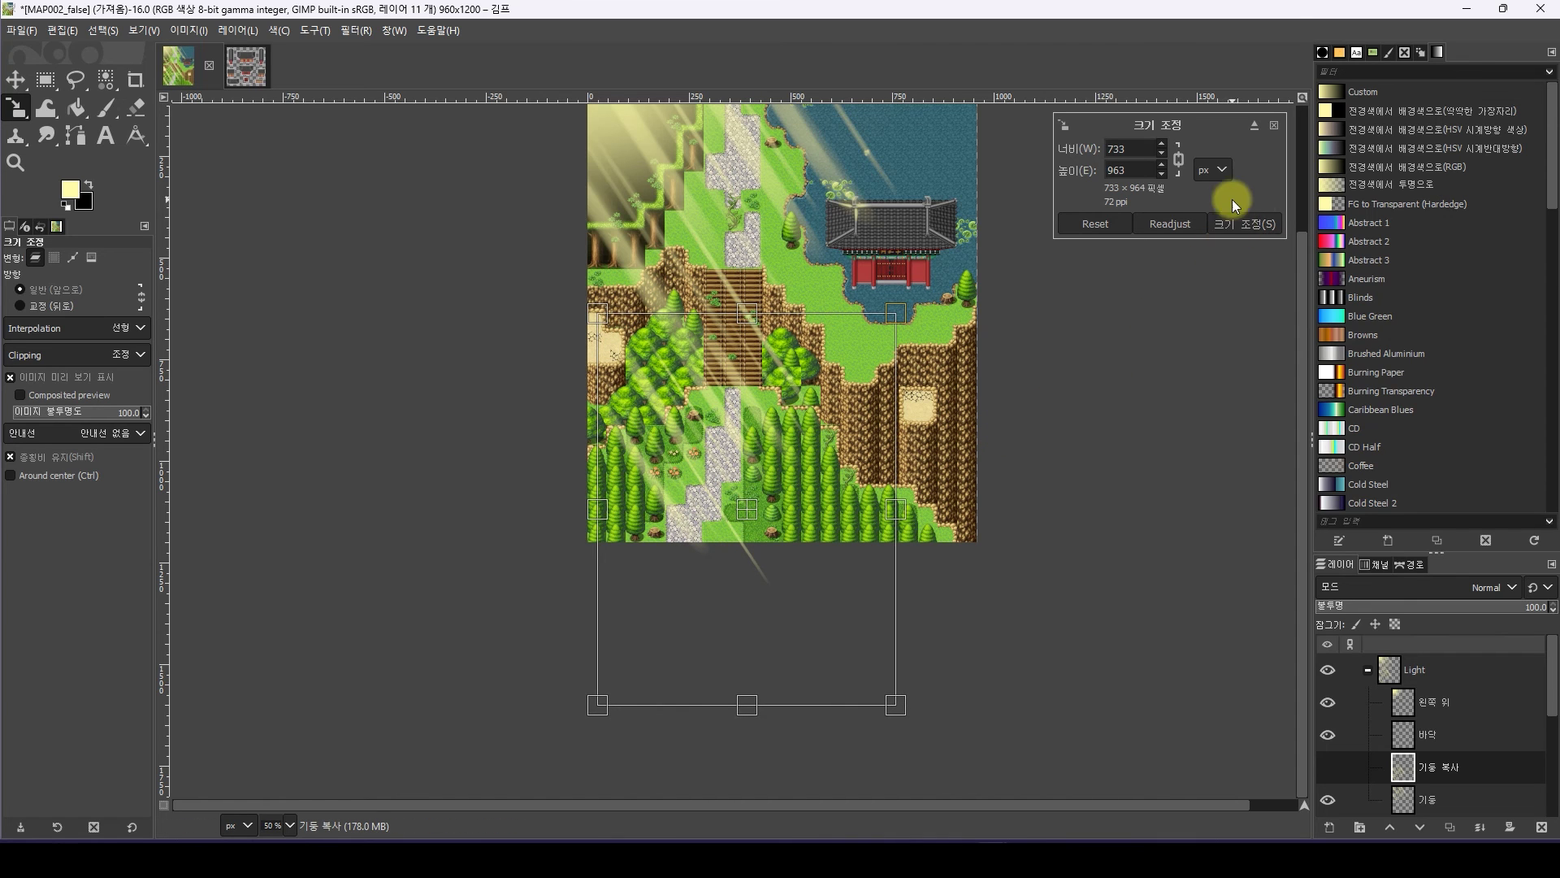
left_click(1264, 228)
Add a white (full opacity) layer mask to the copied sunbeam layer
key("1")
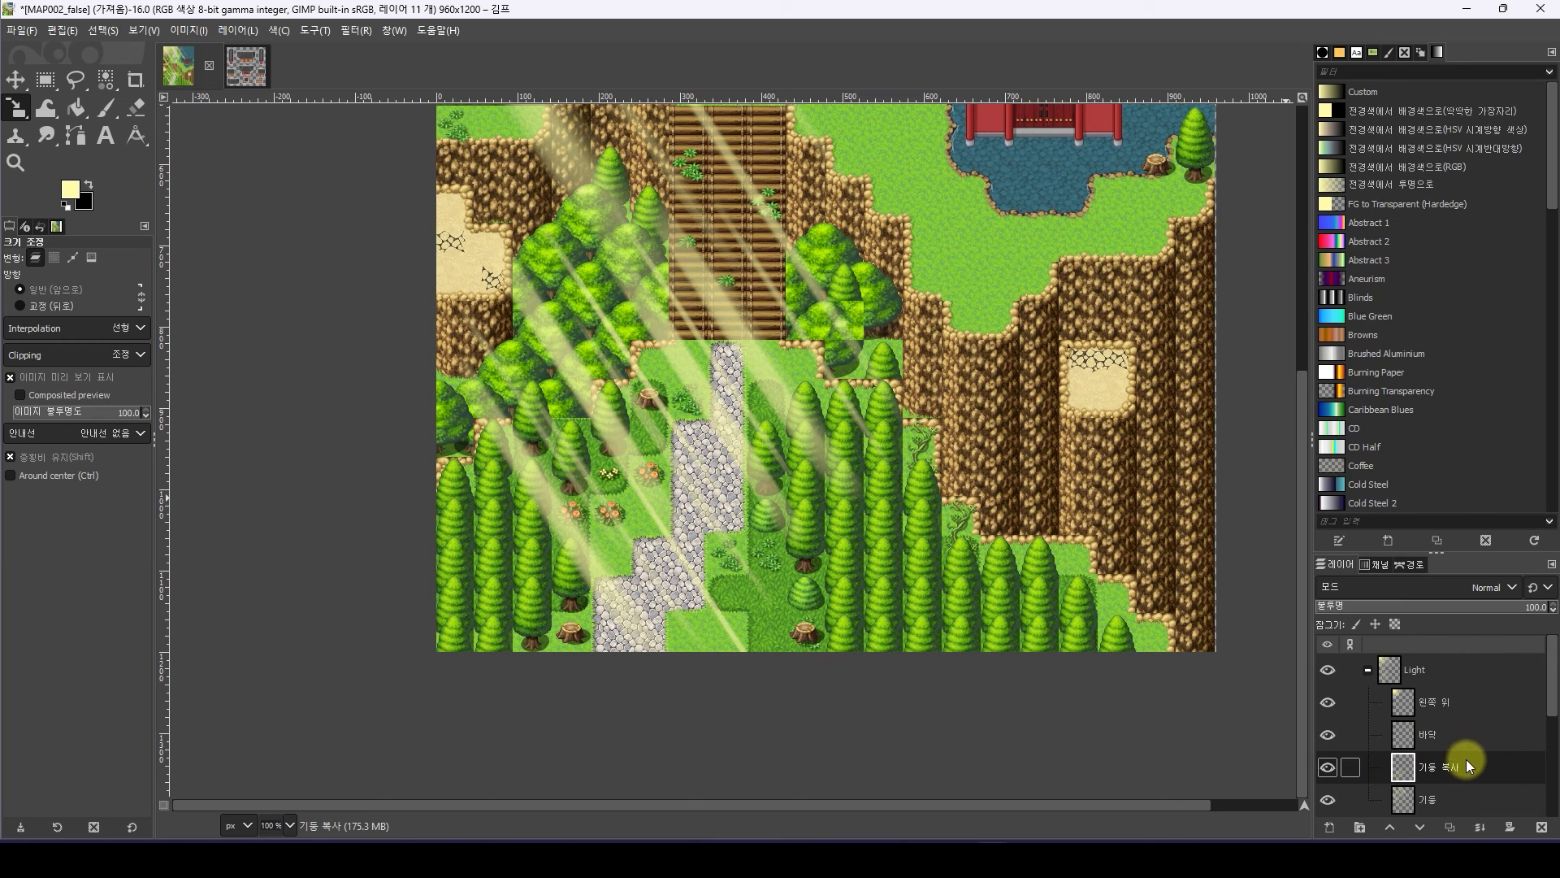
right_click(1463, 752)
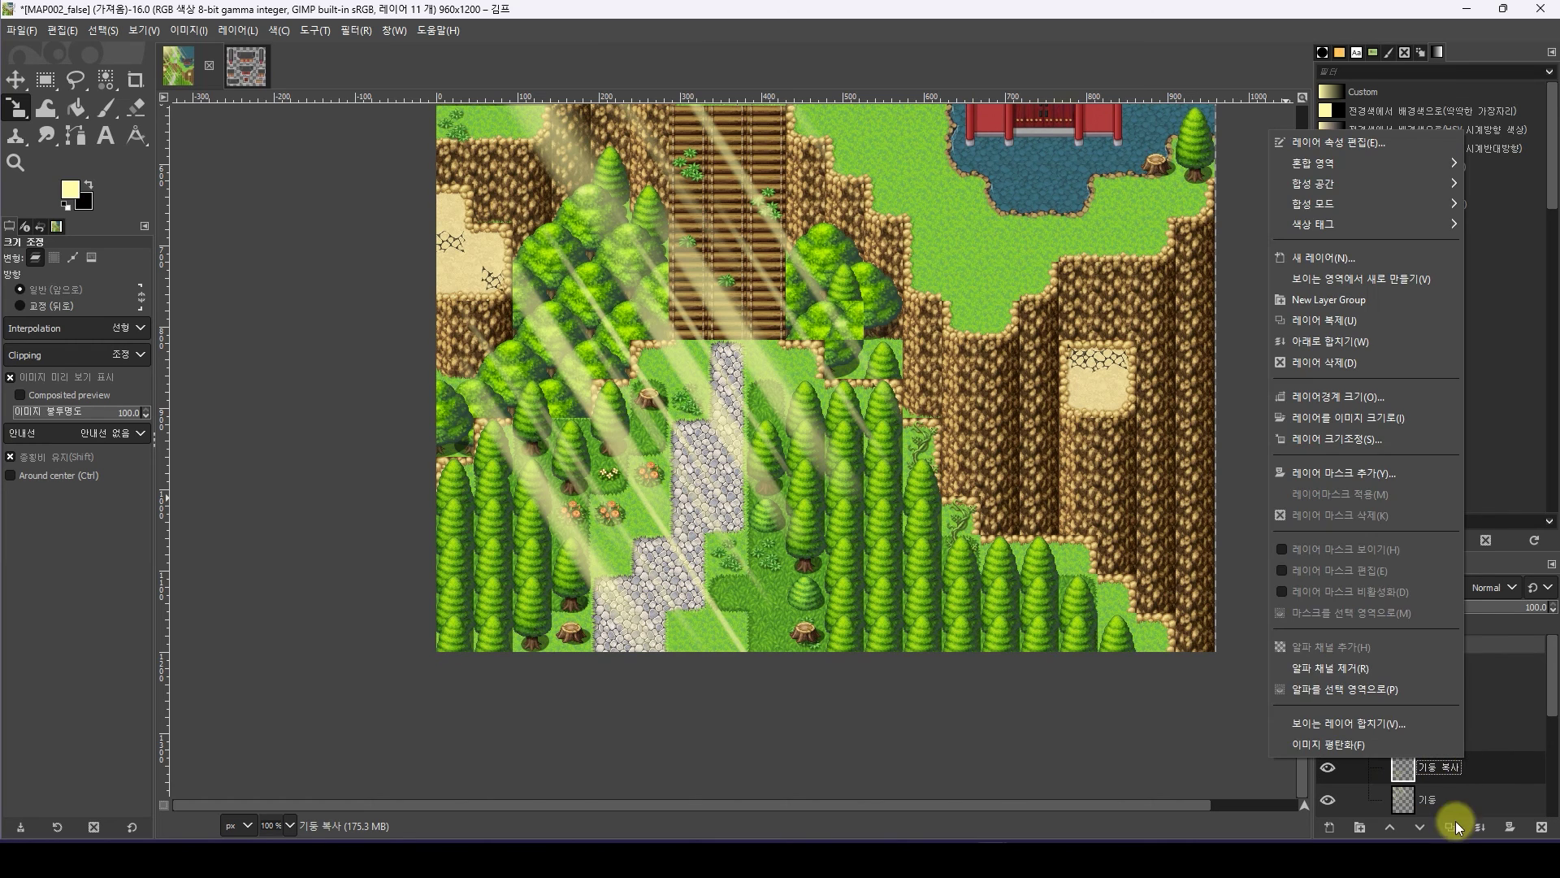
left_click(1401, 474)
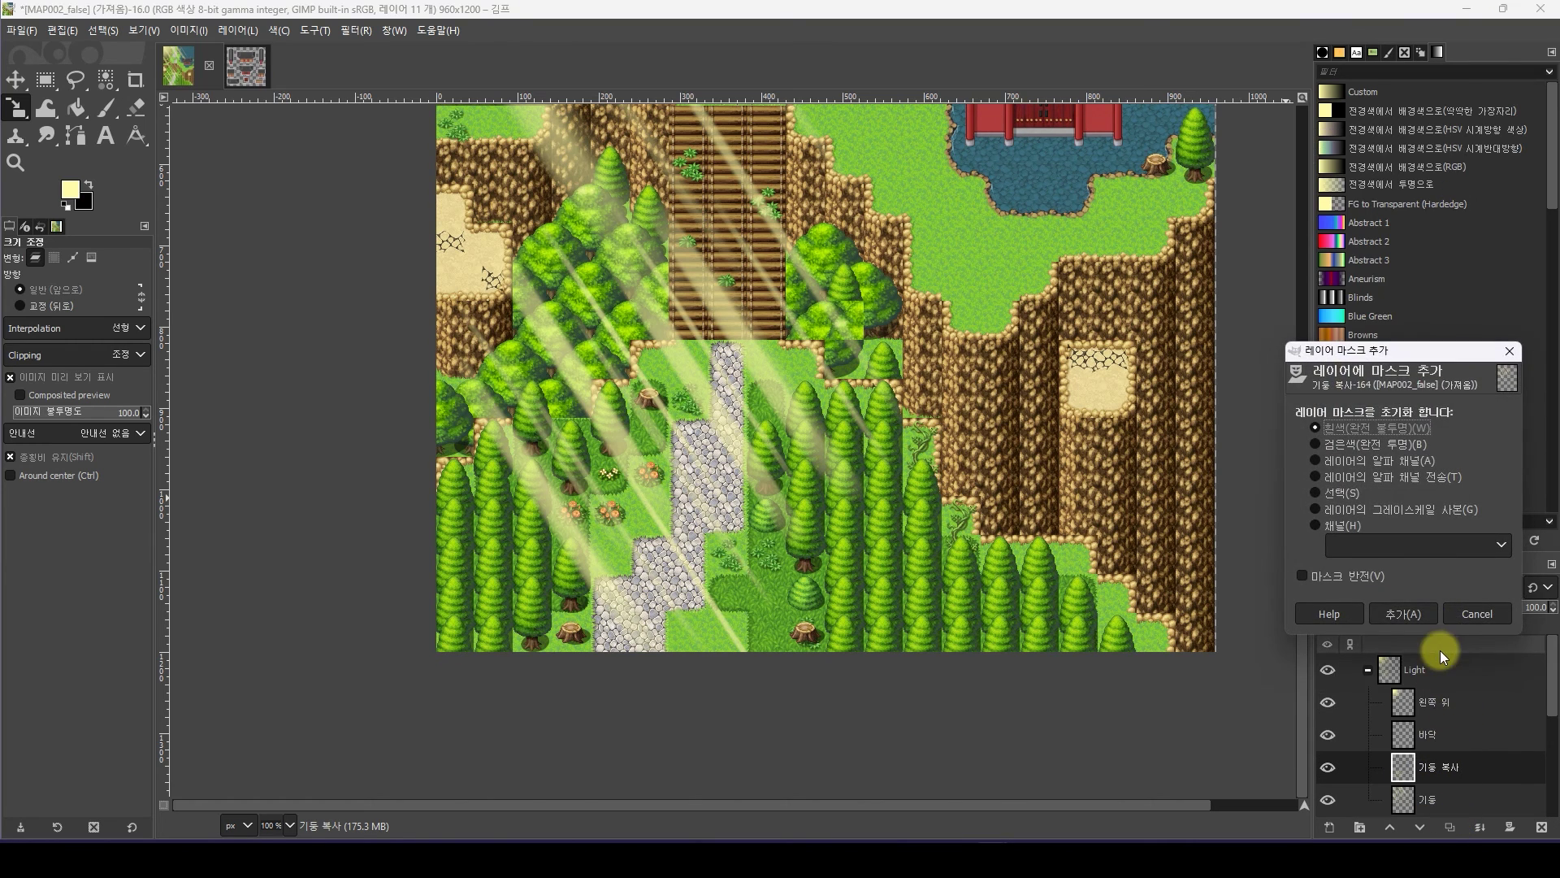
key("Return")
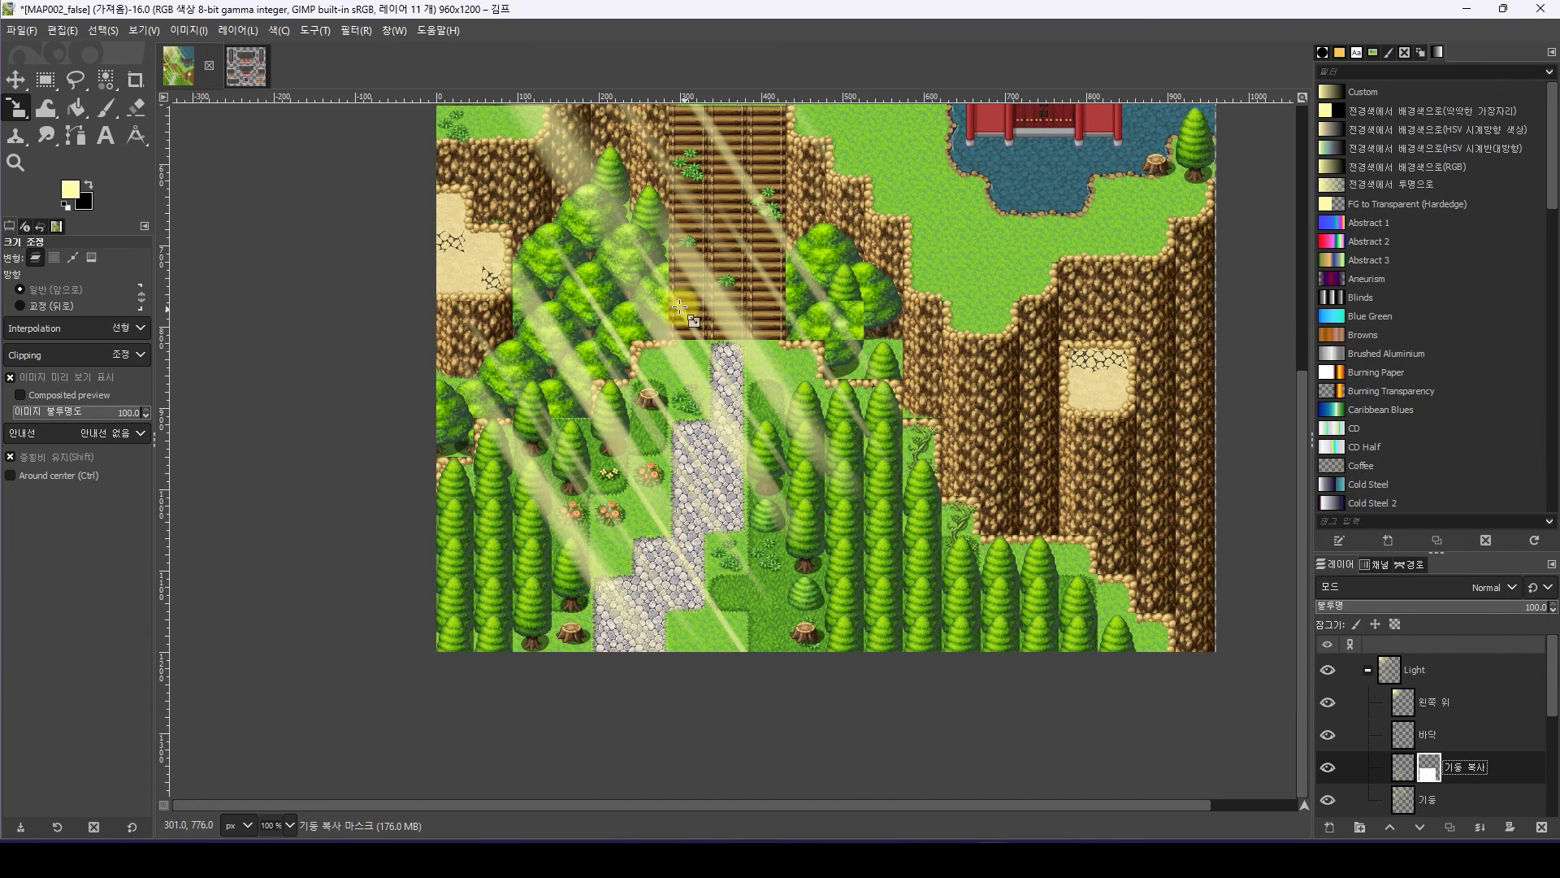
Paint black on the copied sunbeams' layer mask with the 2. Hardness 050 paintbrush at size 125 to hide parts of the beams
left_click(105, 107)
left_click(88, 184)
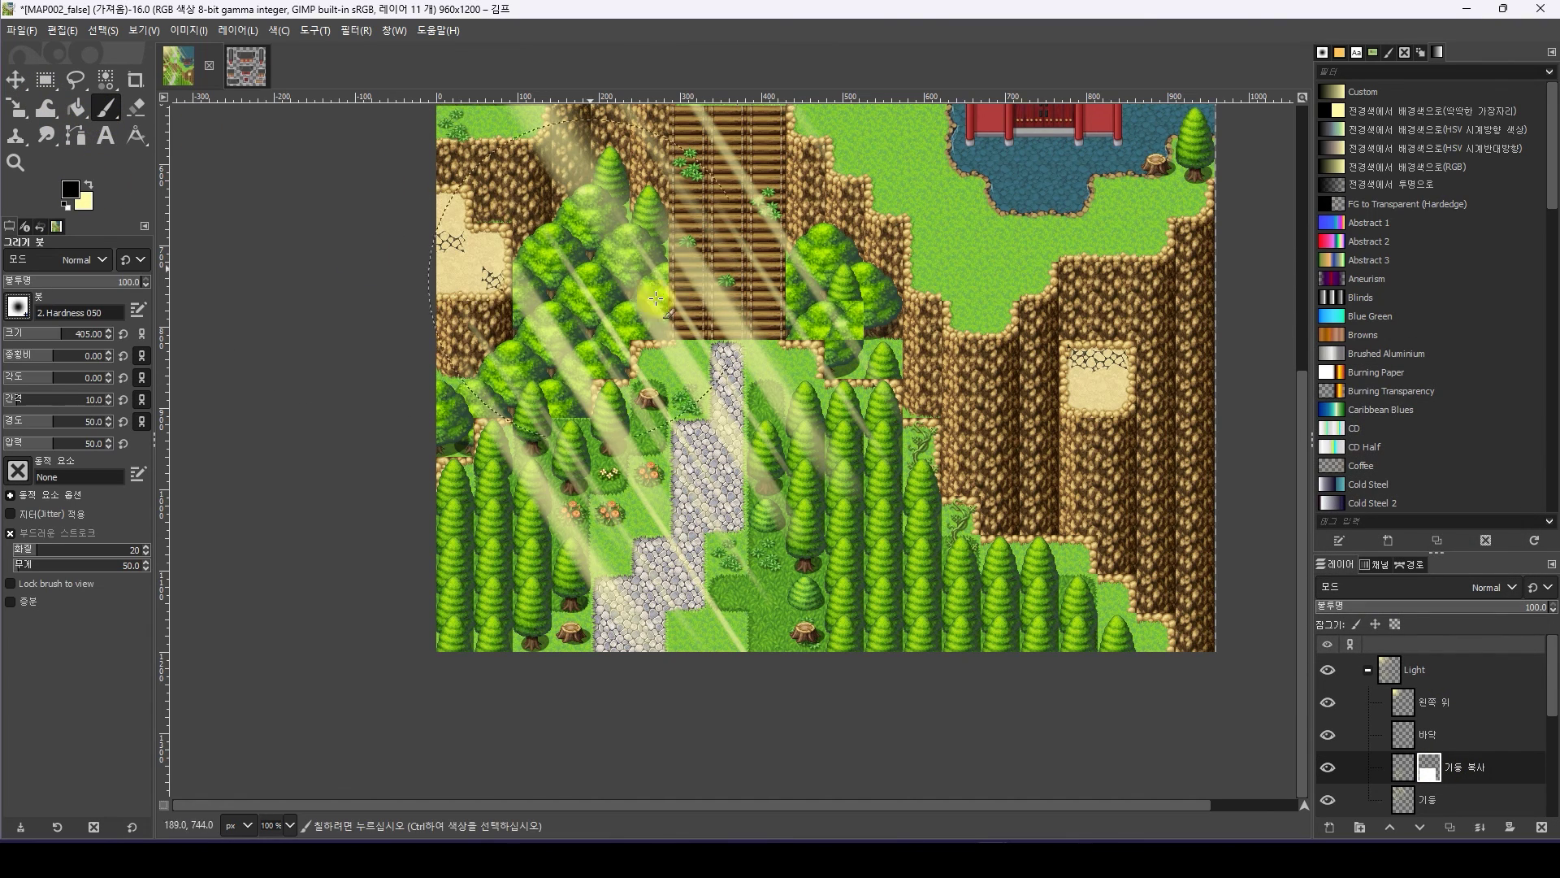
scroll(749, 340, "up", 1, "ctrl")
scroll(597, 378, "down", 1, "ctrl")
left_click(32, 330)
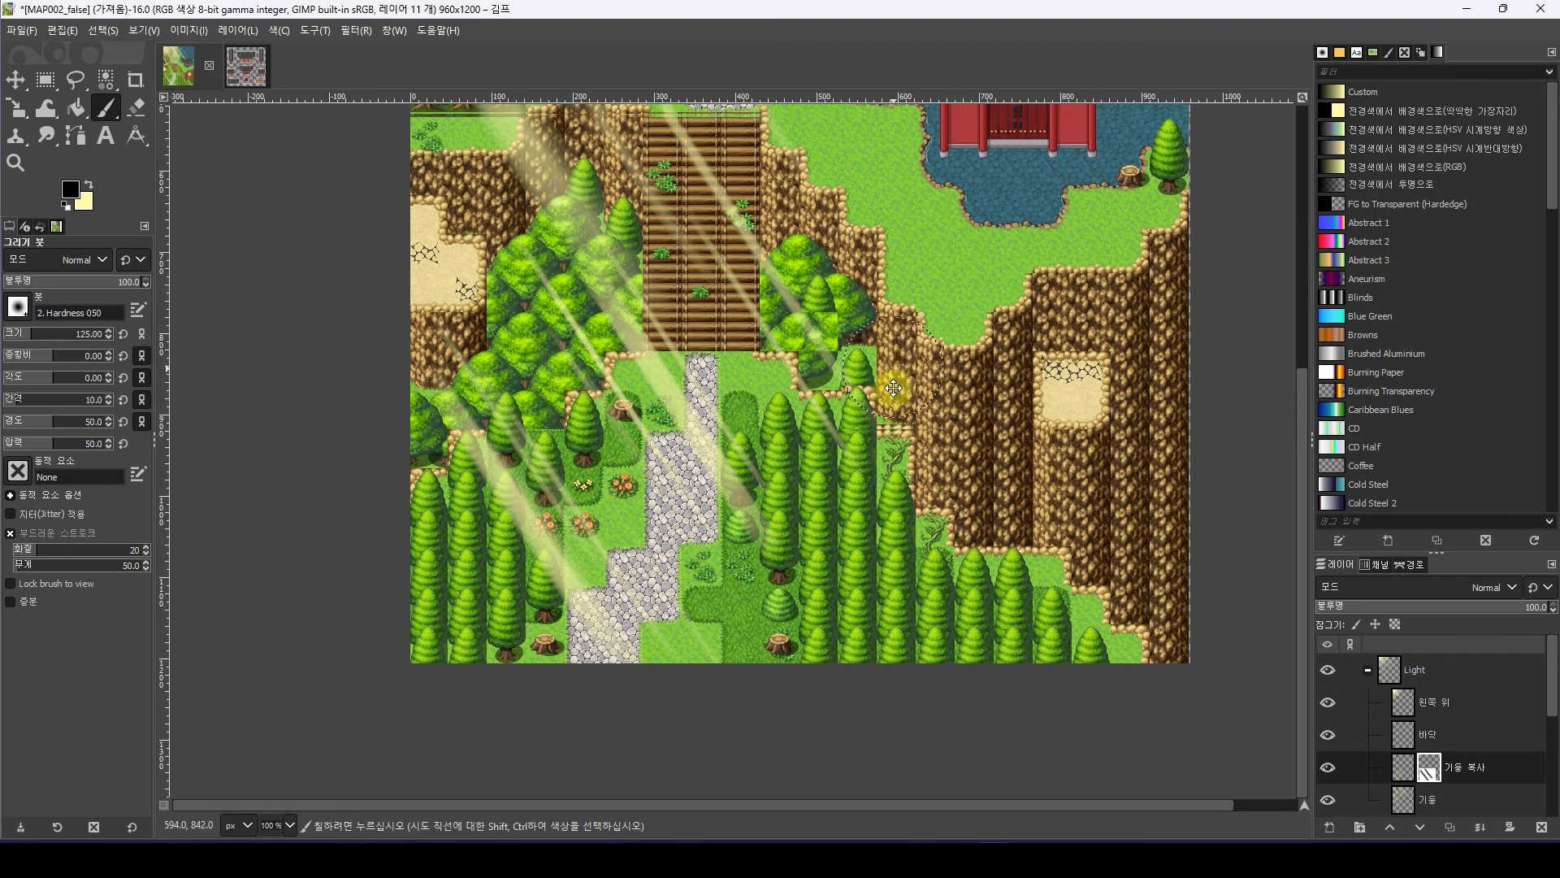
scroll(1074, 503, "down", 1, "ctrl")
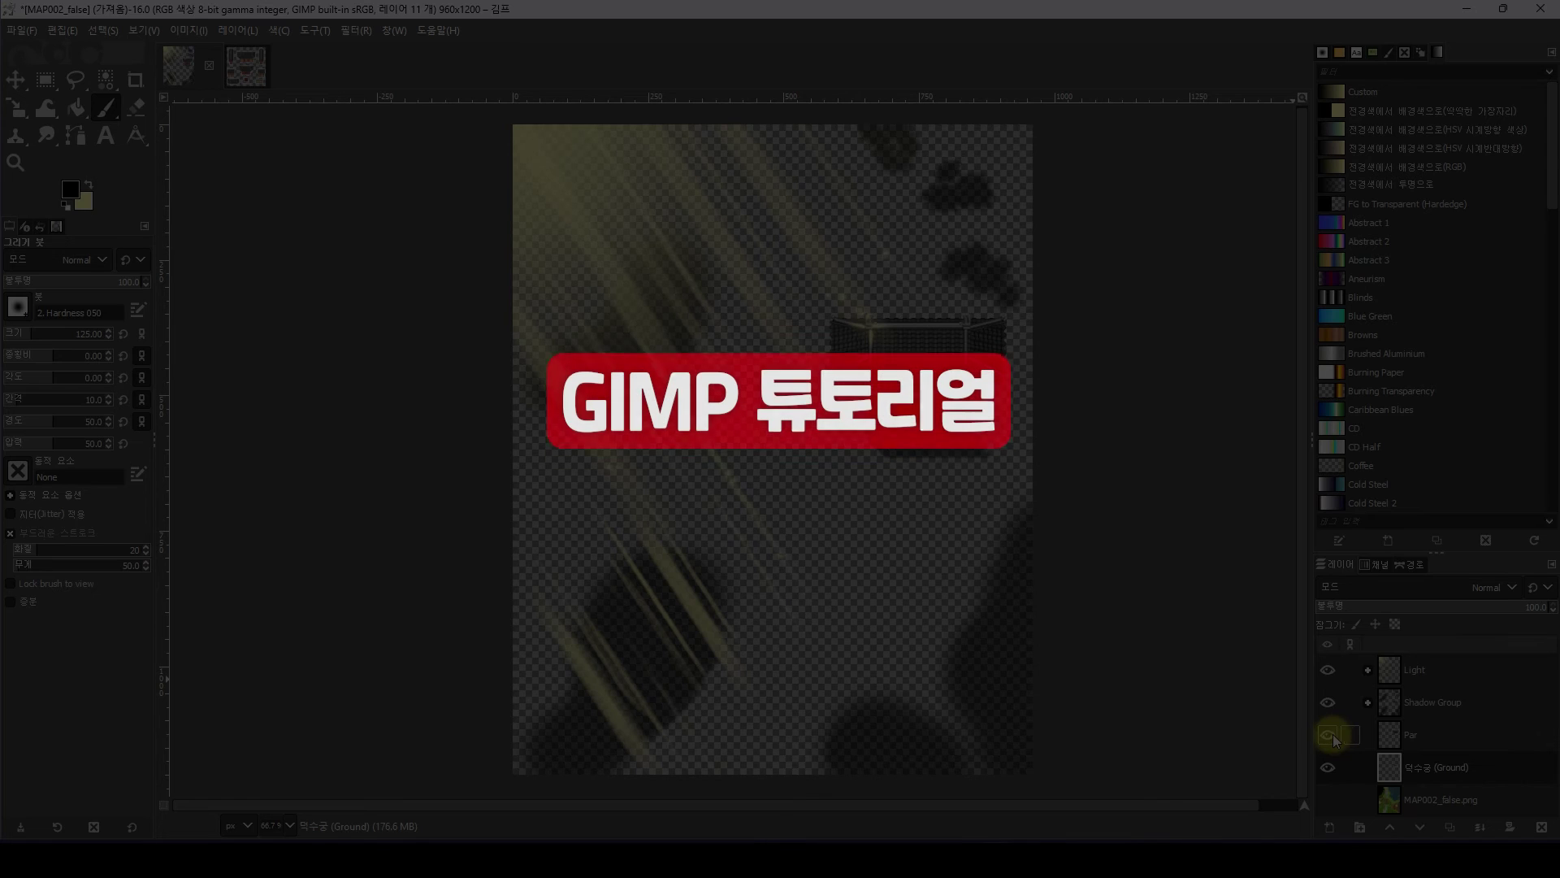
Hide the Par layer, the Shadow Group and the Light group so only the 덕수궁 (Ground) layer is shown
left_click(1329, 736)
left_click(1329, 704)
left_click(1330, 672)
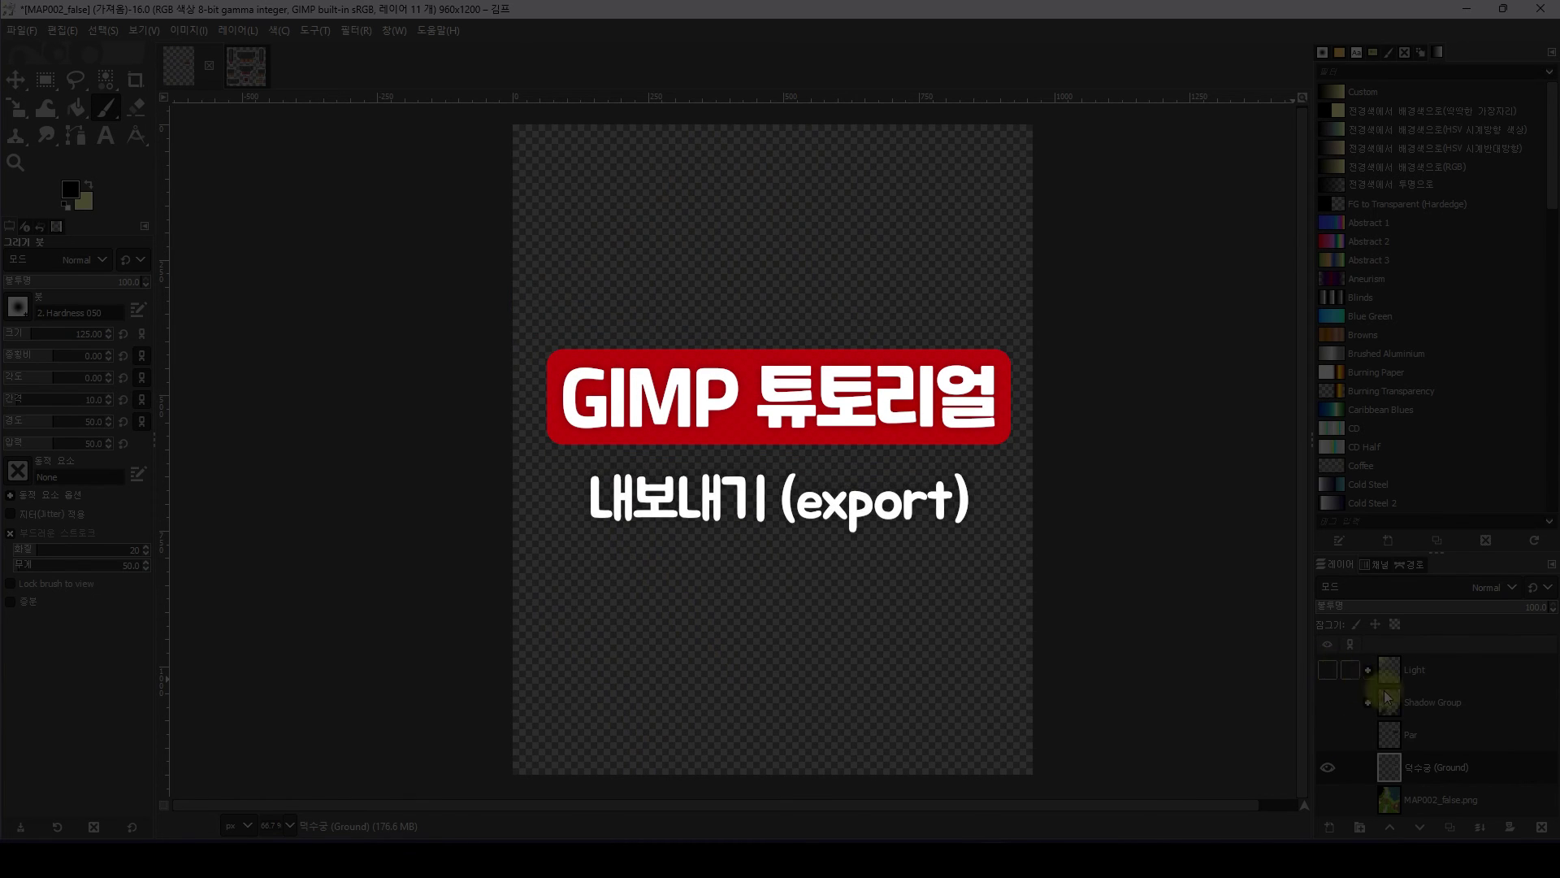
Start exporting the image and browse to the MV Orange Overlay Tutorial project's img/parallaxes folder
left_click(25, 31)
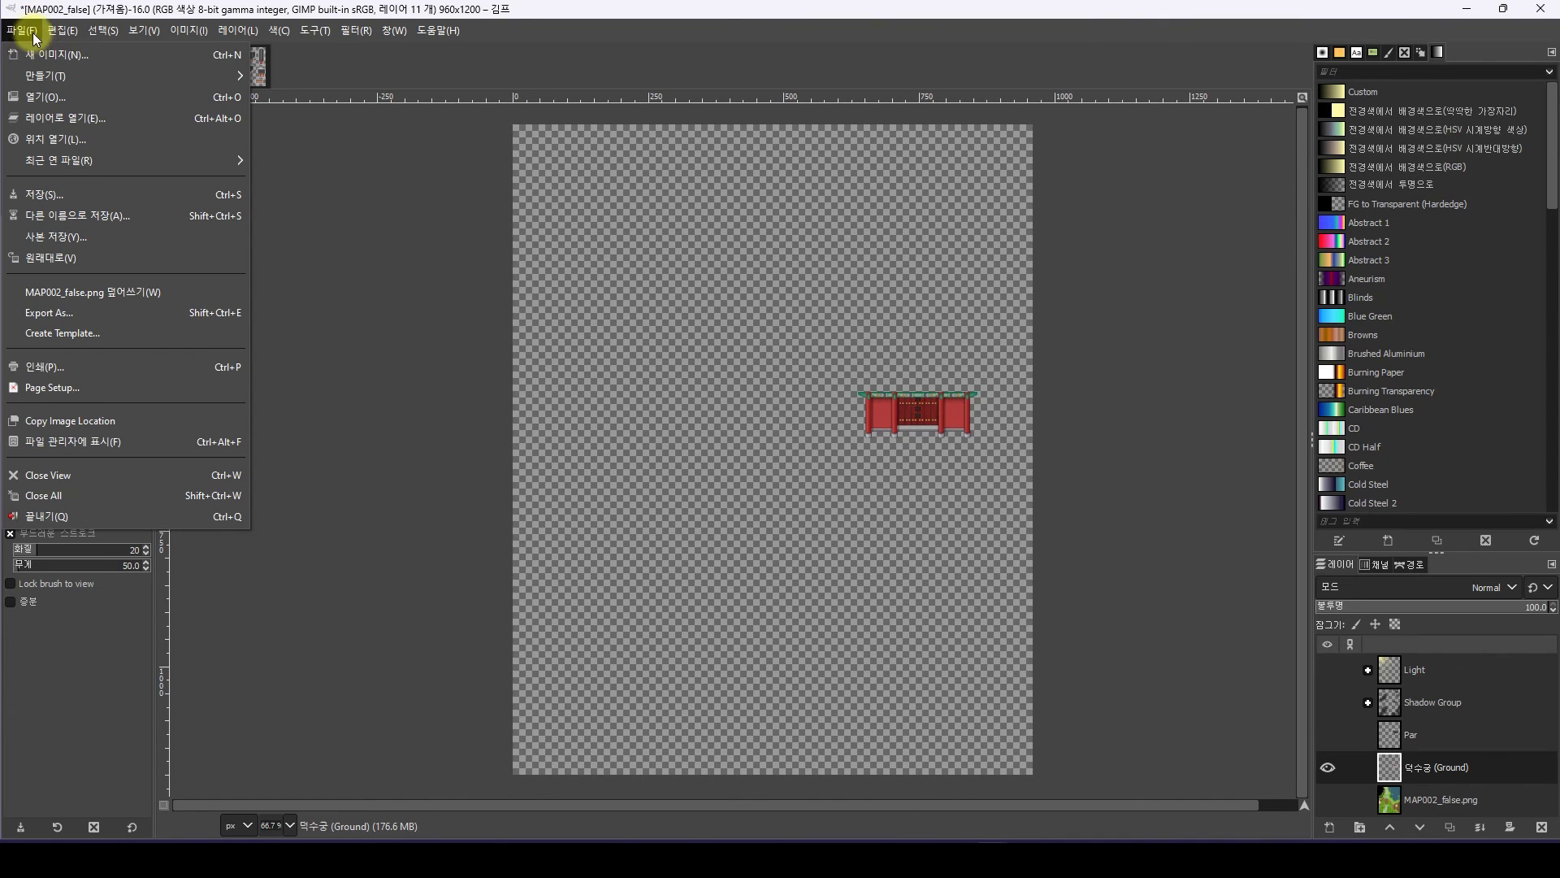
left_click(140, 313)
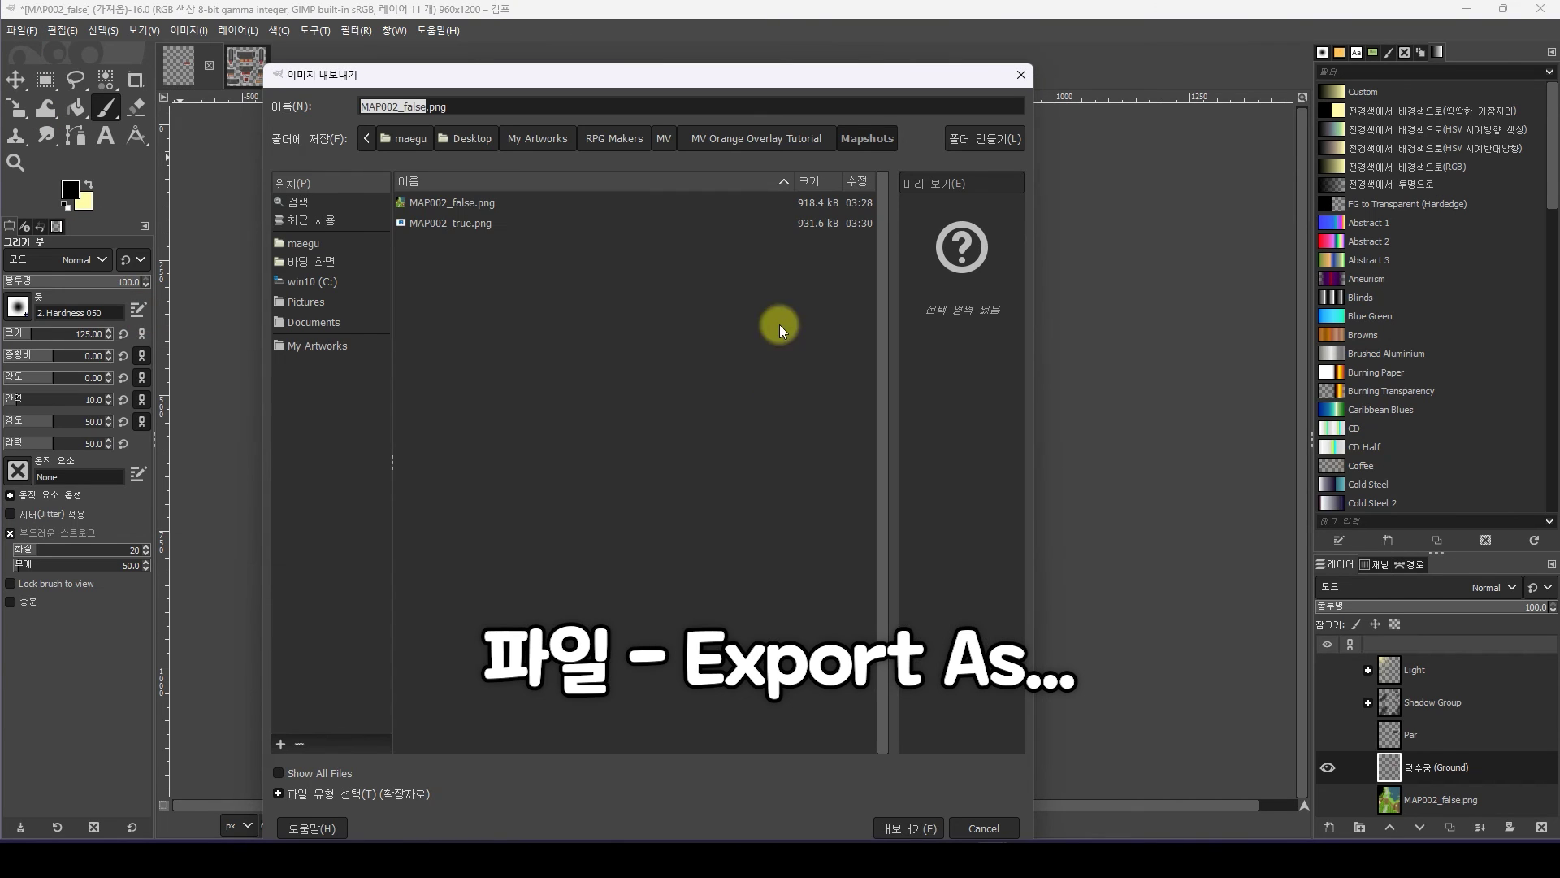
left_click(768, 142)
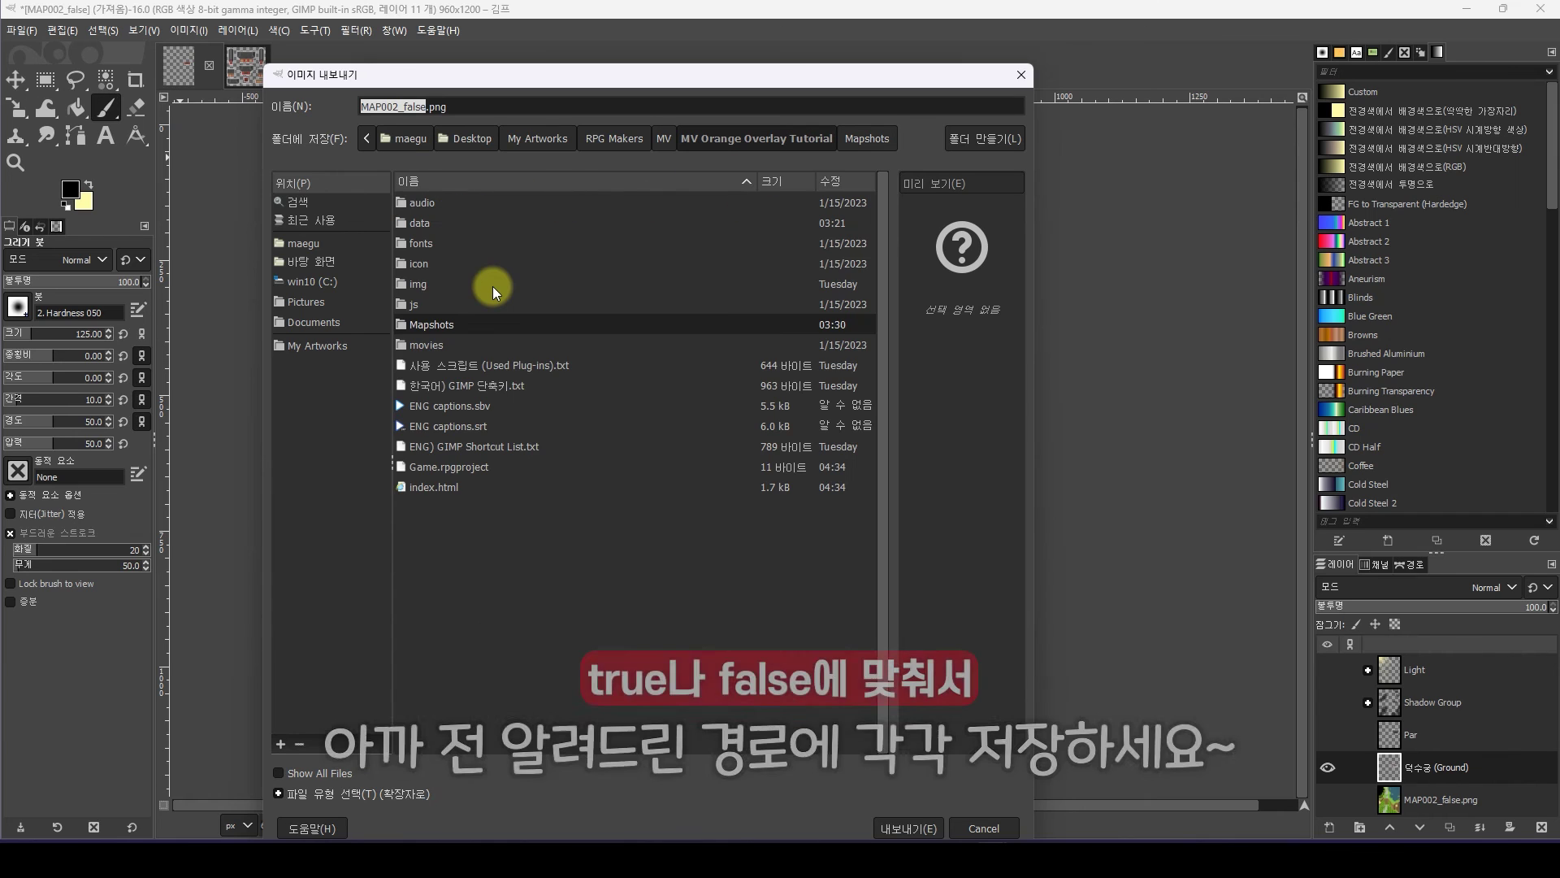
double_click(492, 286)
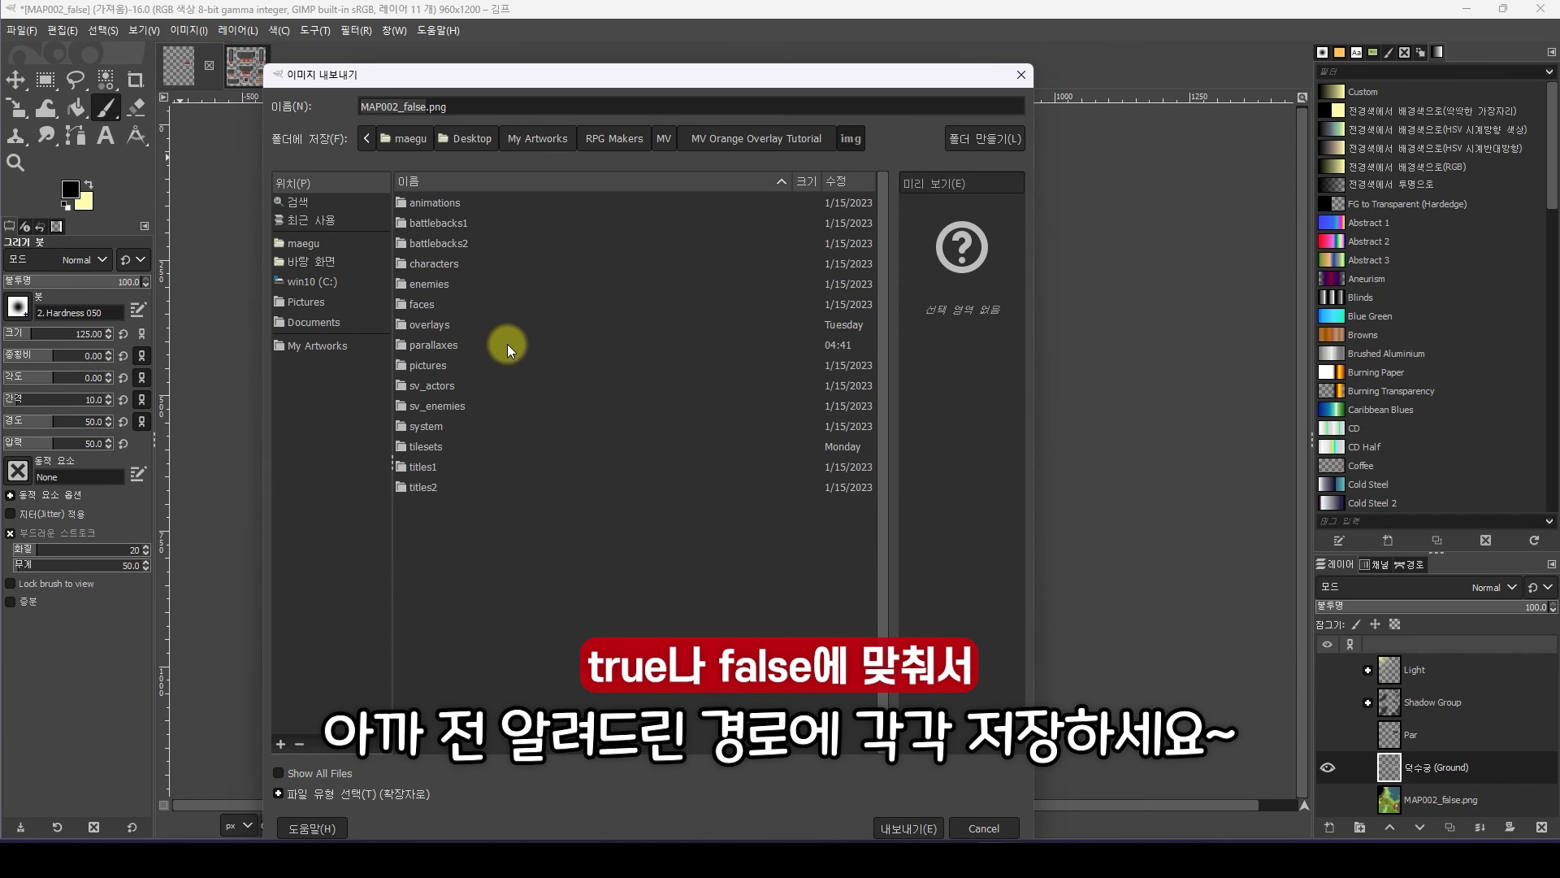
double_click(507, 343)
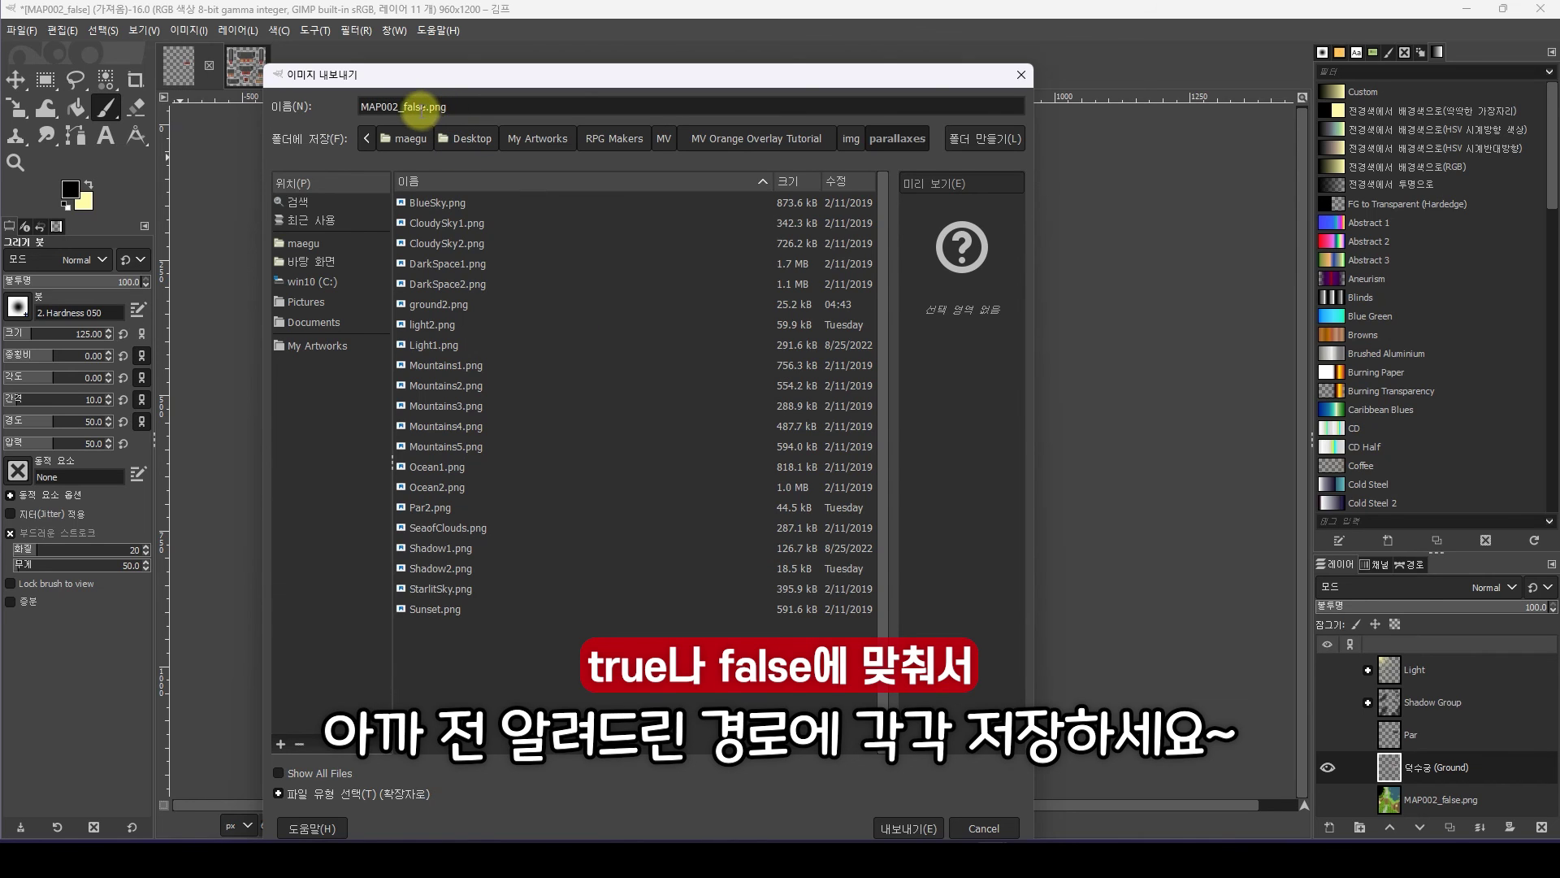
Export the 덕수궁 (Ground) layer as ground2.png, replacing the existing file and keeping the offered PNG options
left_click_drag(426, 108, 260, 107)
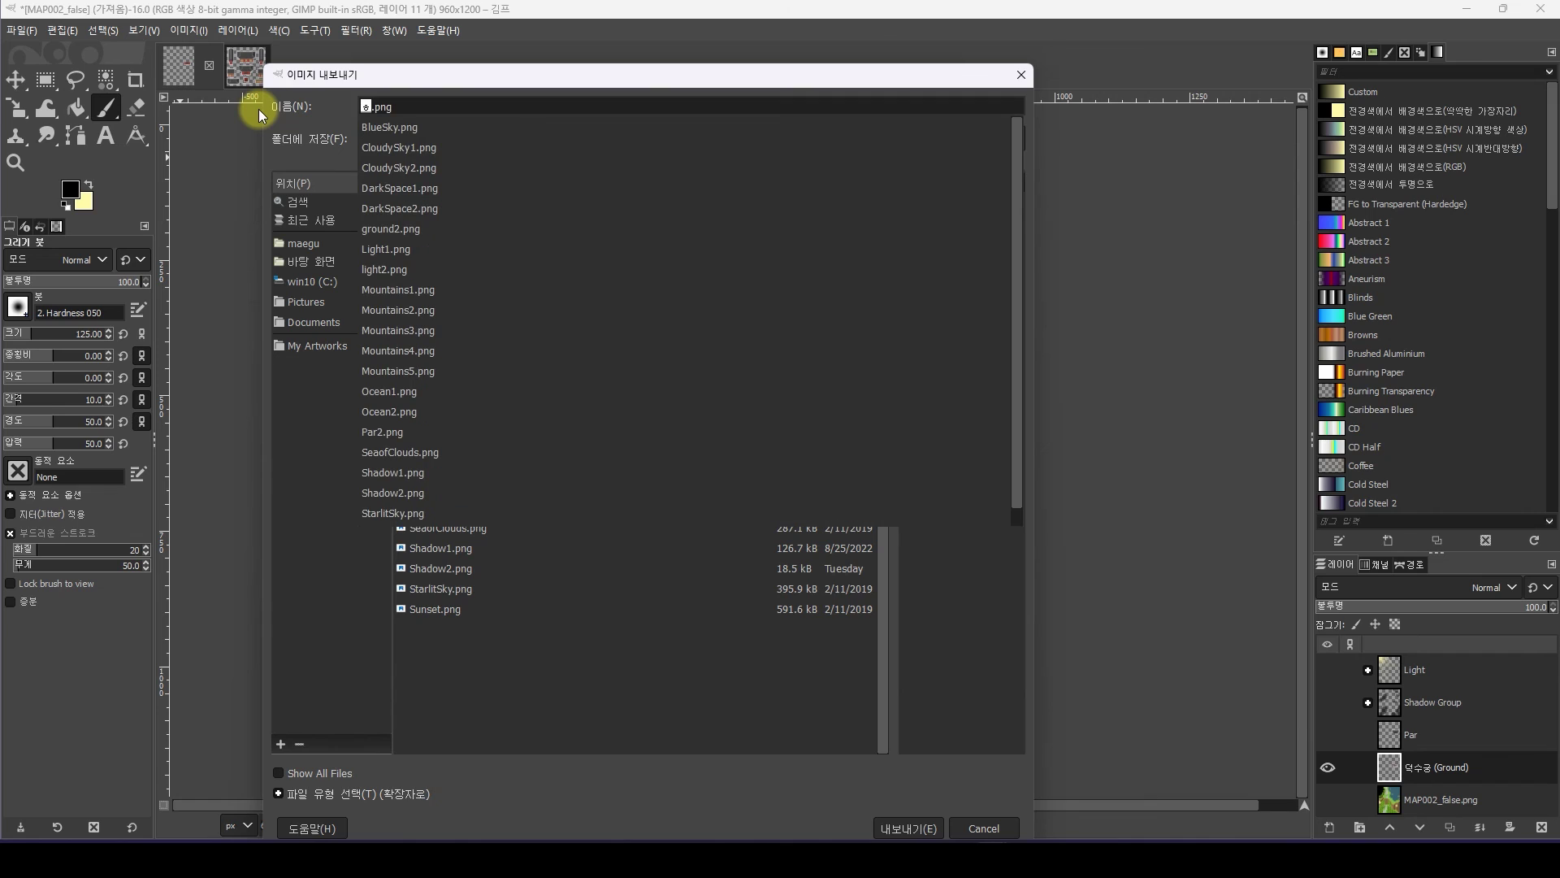
type("ground2")
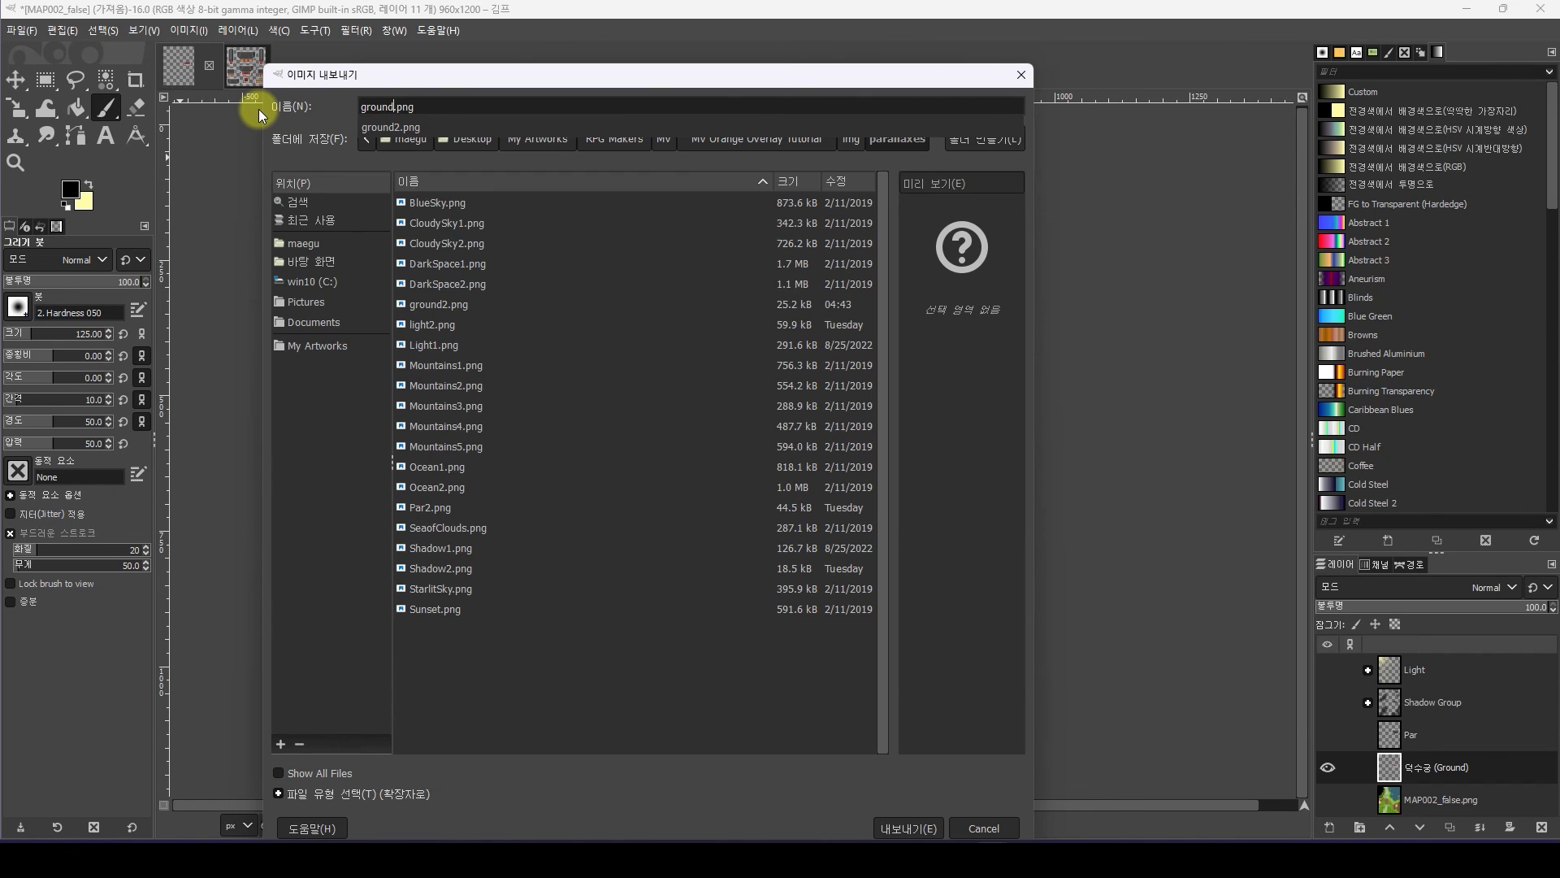
left_click(910, 829)
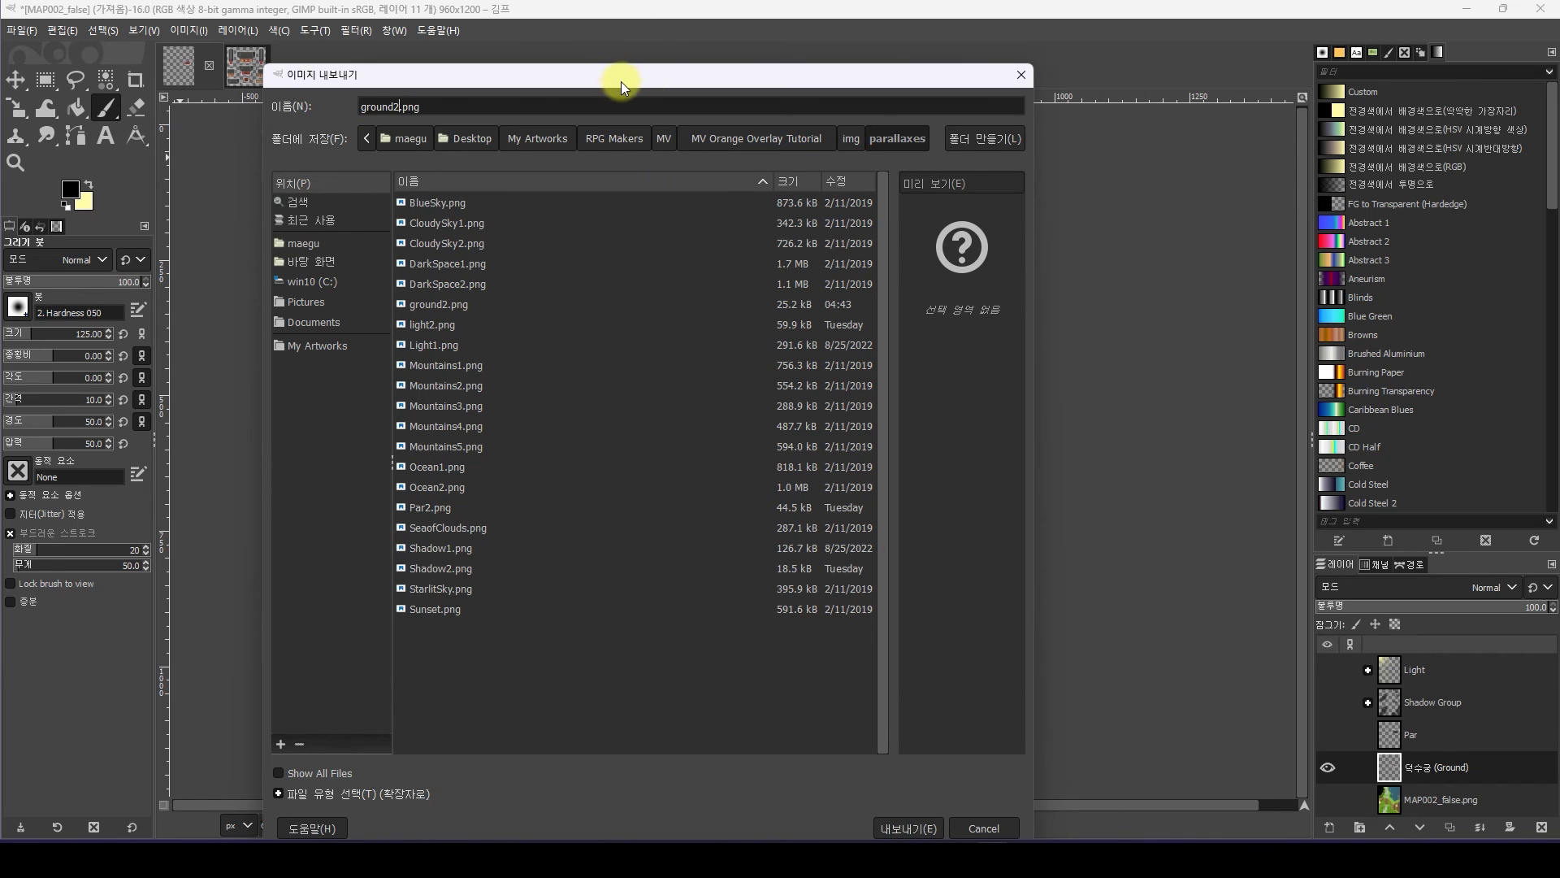
left_click_drag(621, 70, 597, 30)
left_click(886, 789)
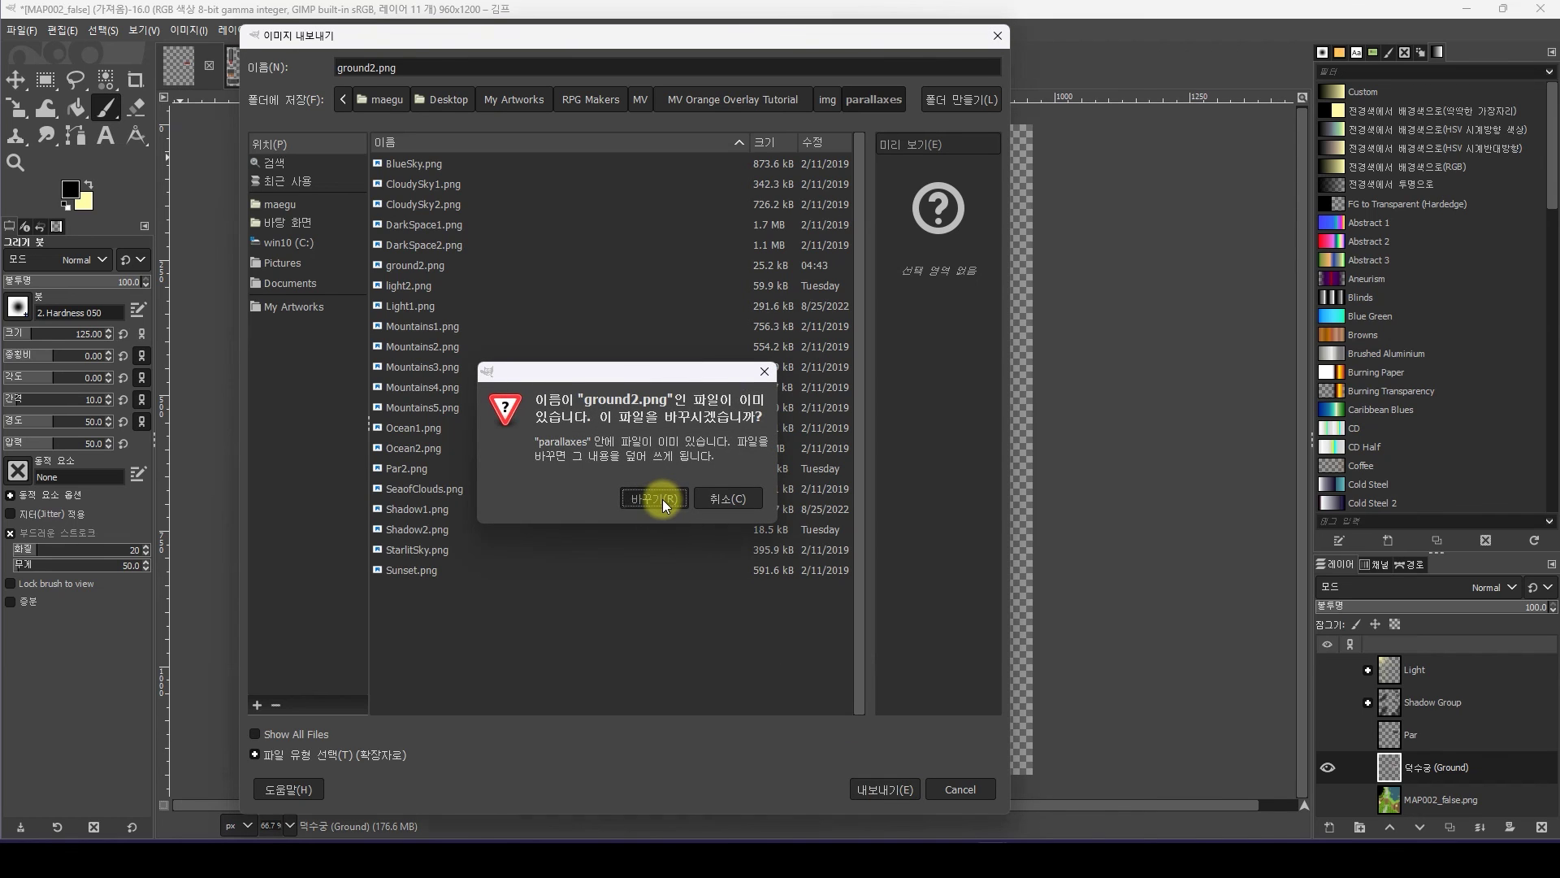
left_click(654, 498)
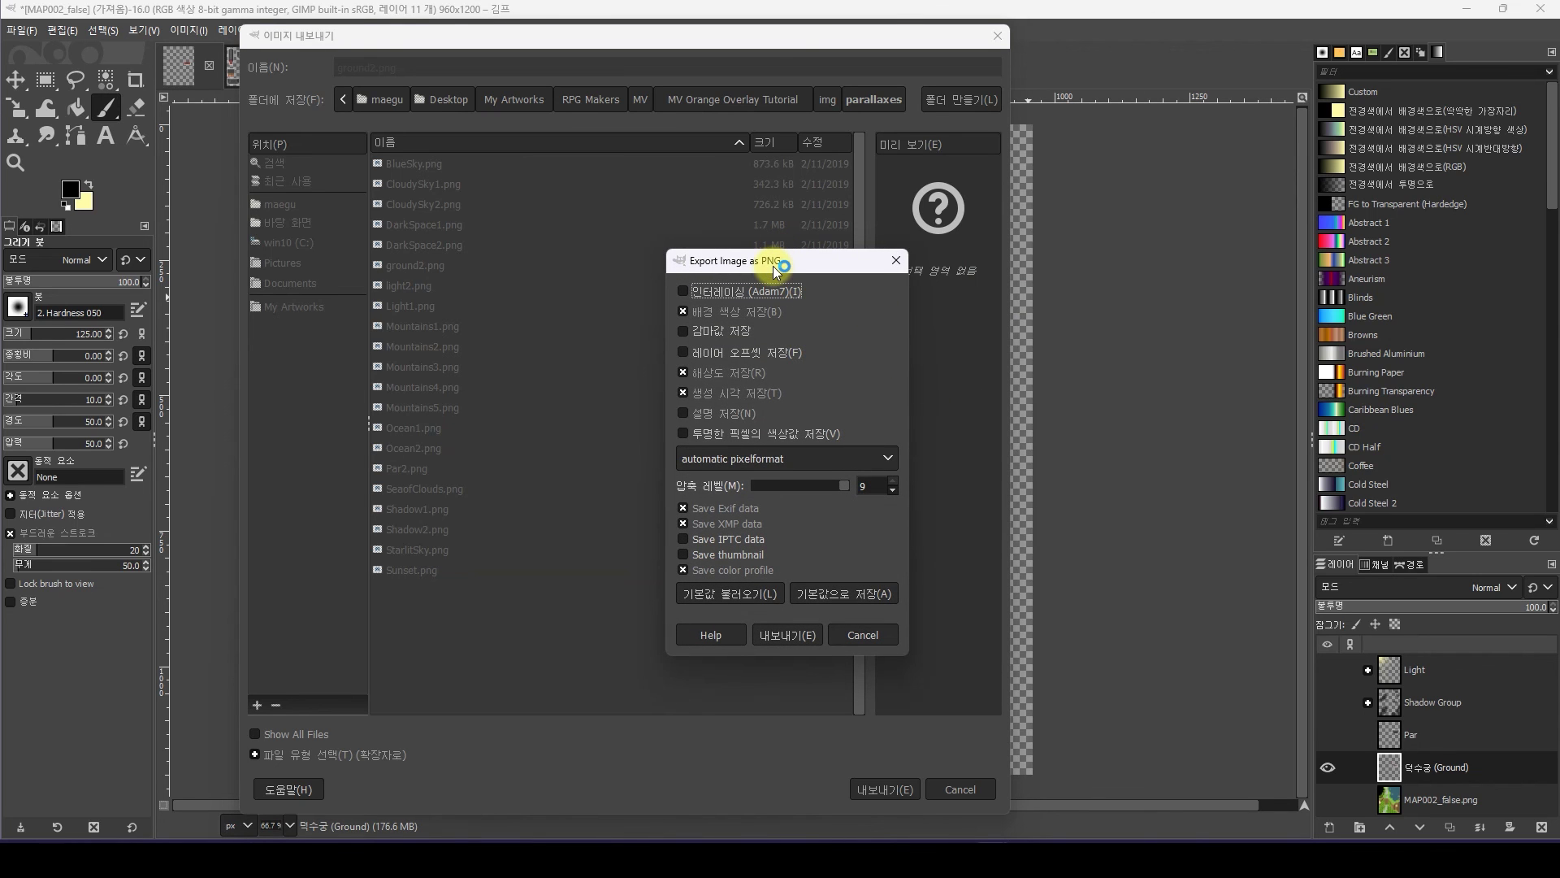
mouse_move(992, 860)
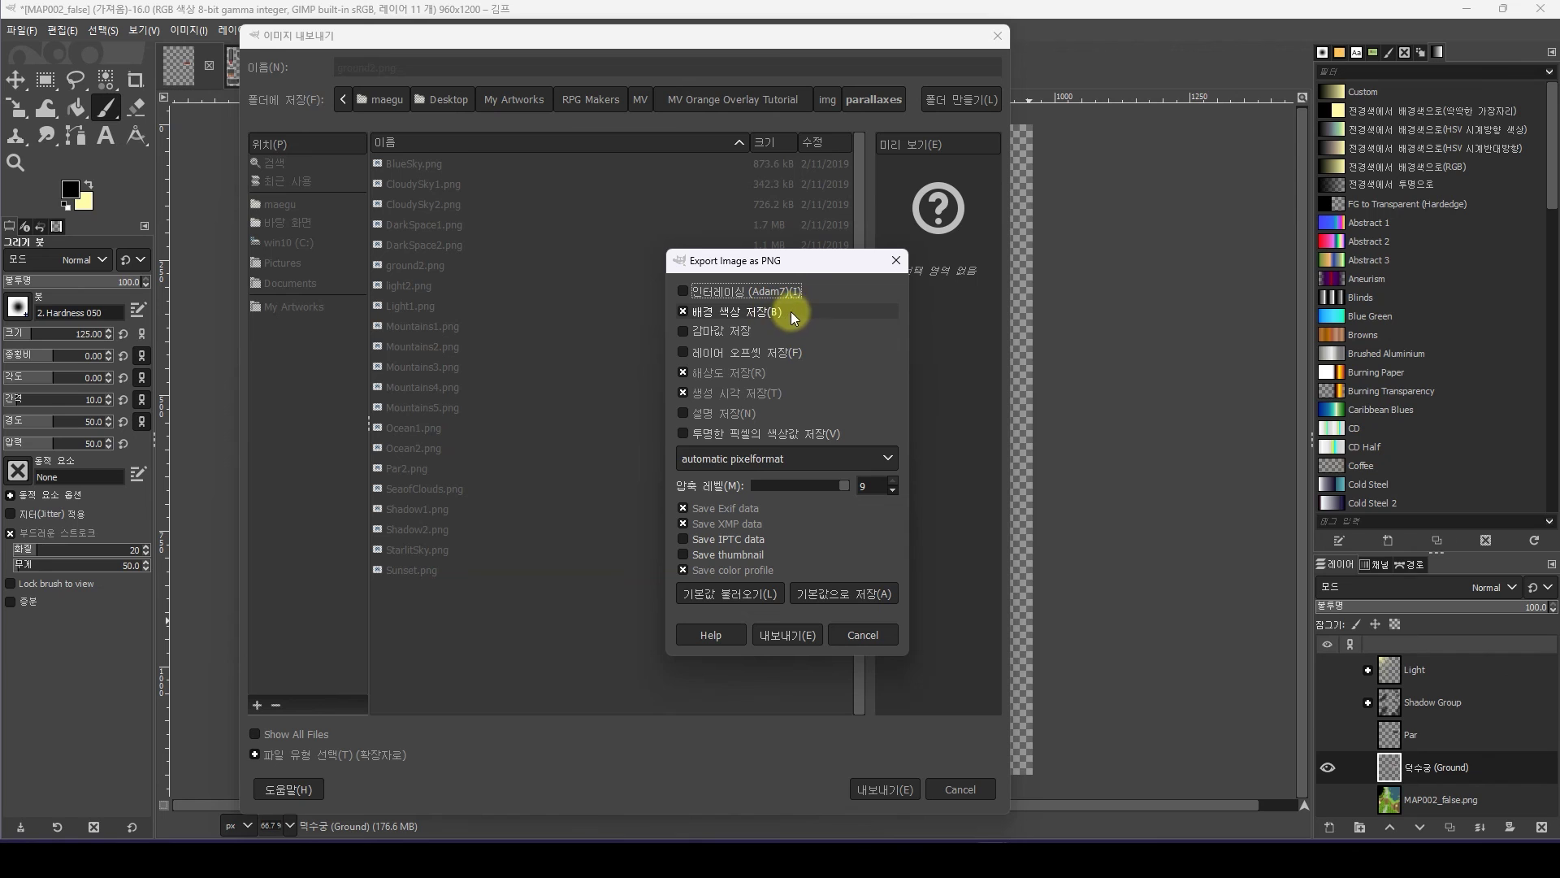
left_click(789, 634)
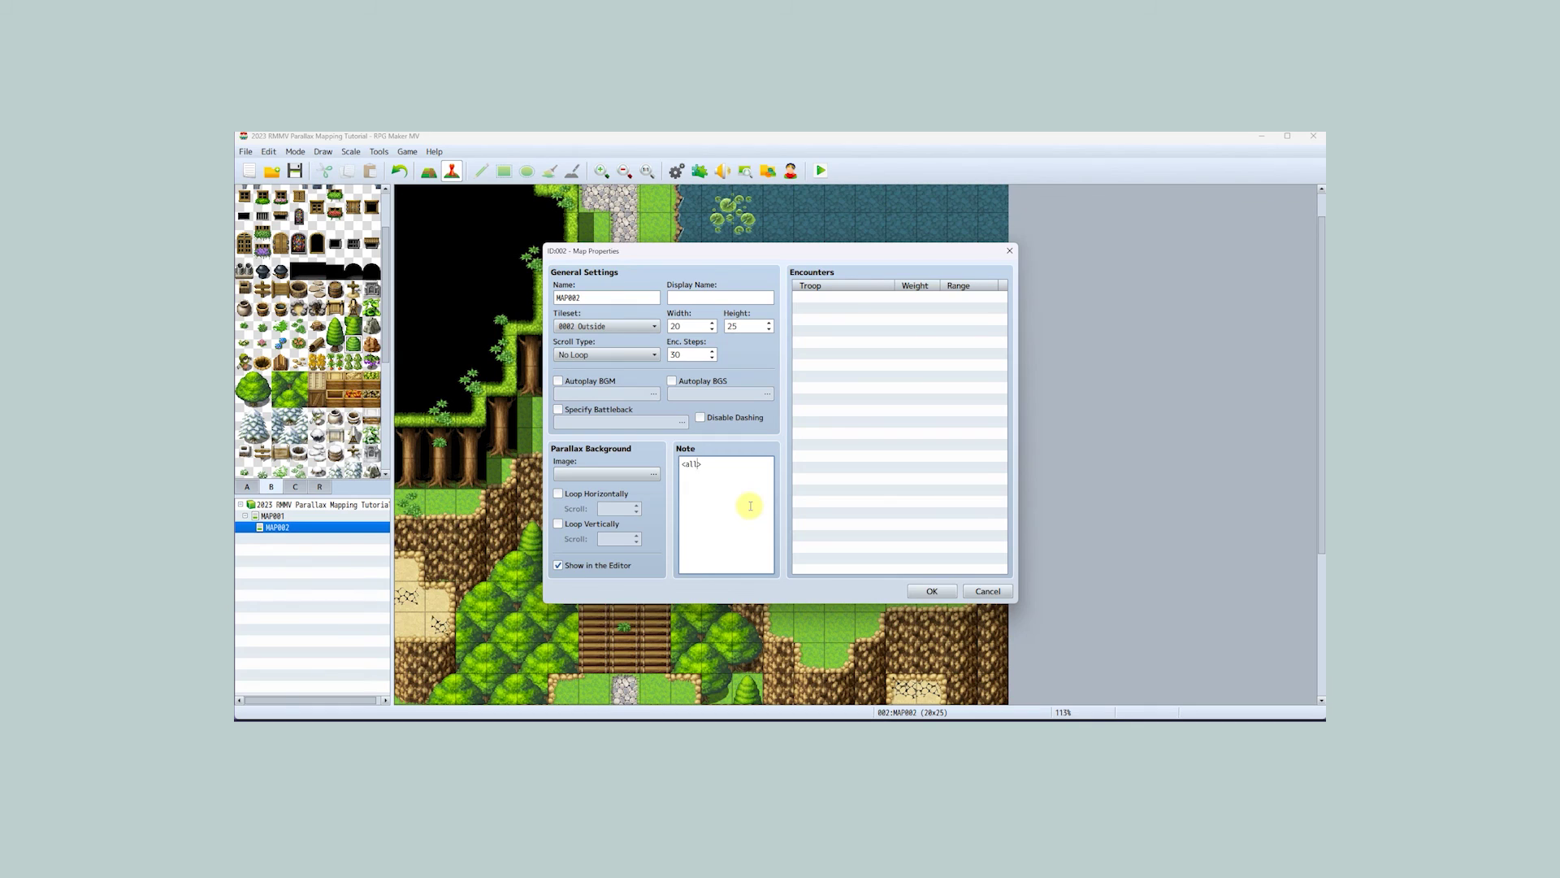
Switch to RPG Maker MV, confirm the MAP002 map properties and start a playtest of the game
left_click(925, 598)
left_click(822, 171)
left_click(784, 448)
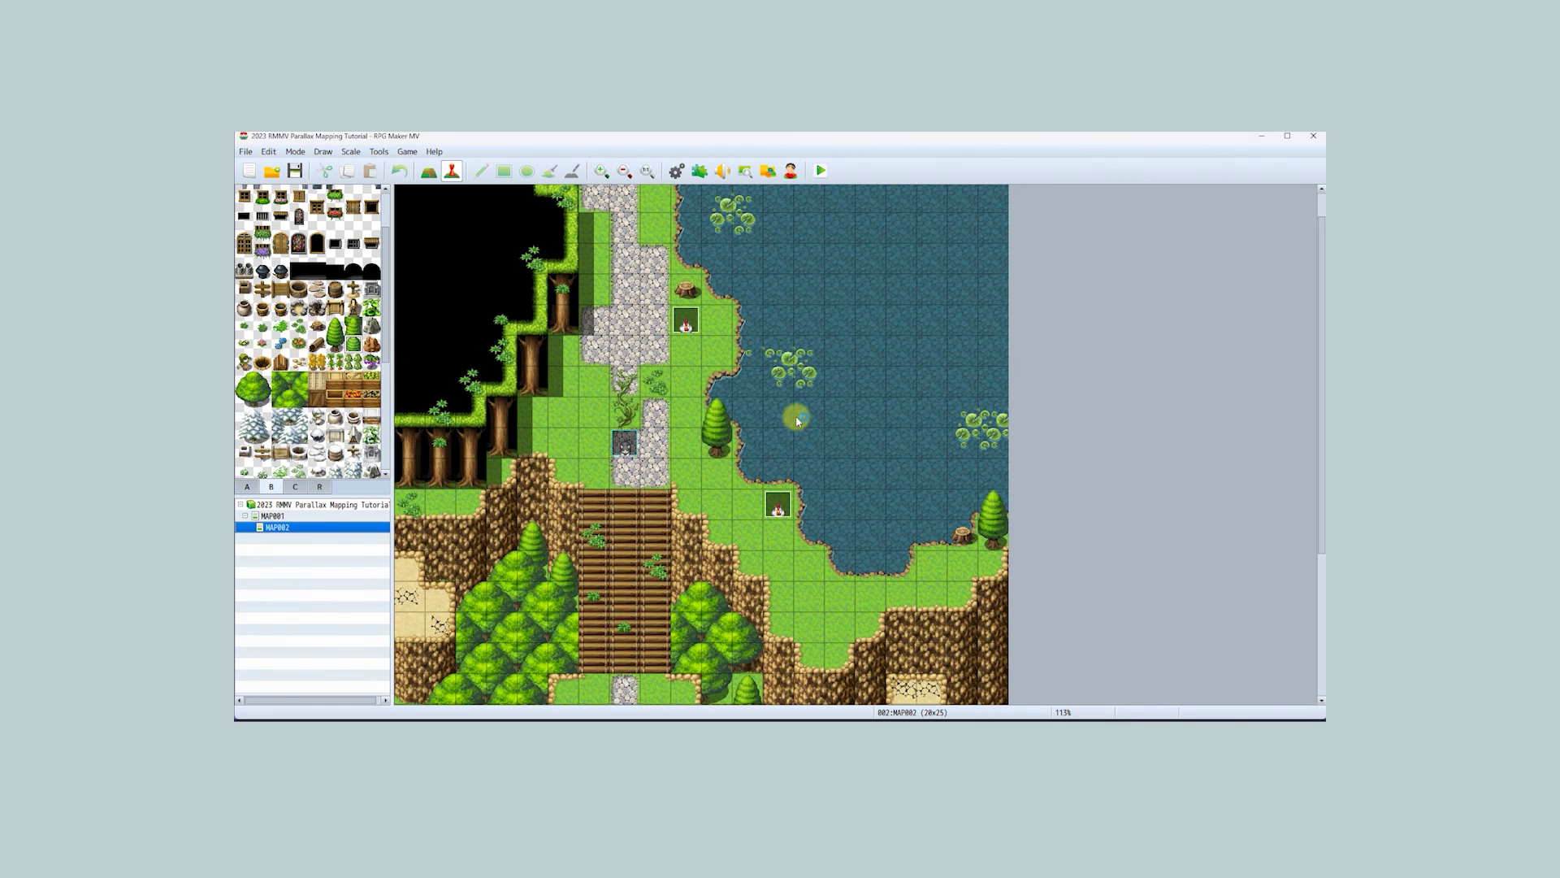
left_click(768, 502)
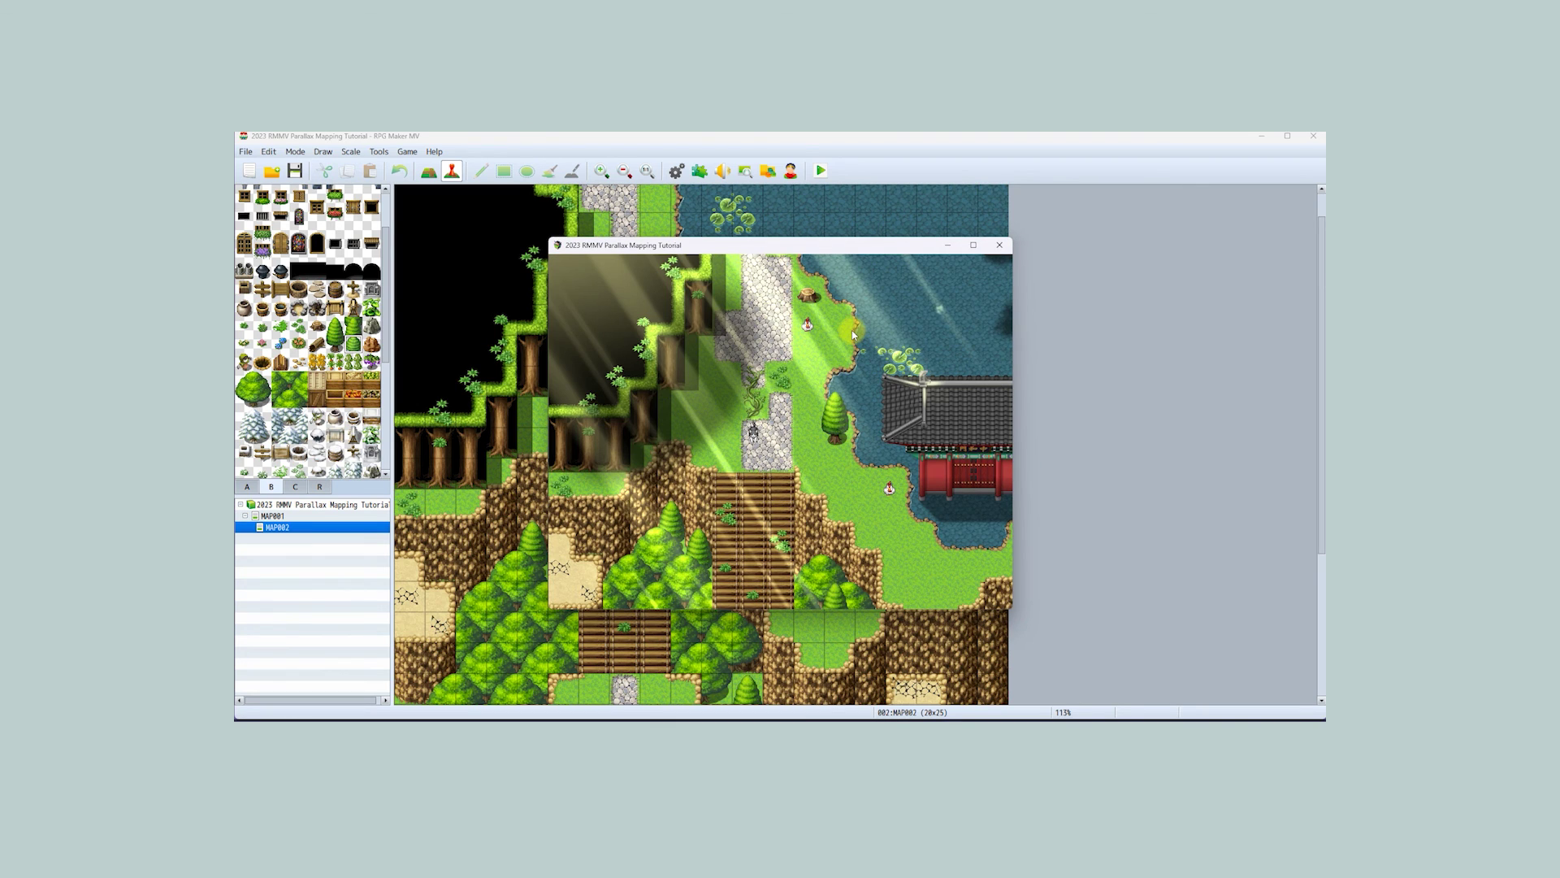
Walk the cat around the stone path and lakeside to examine the sunbeams and shadows on the upper map
key("Up")
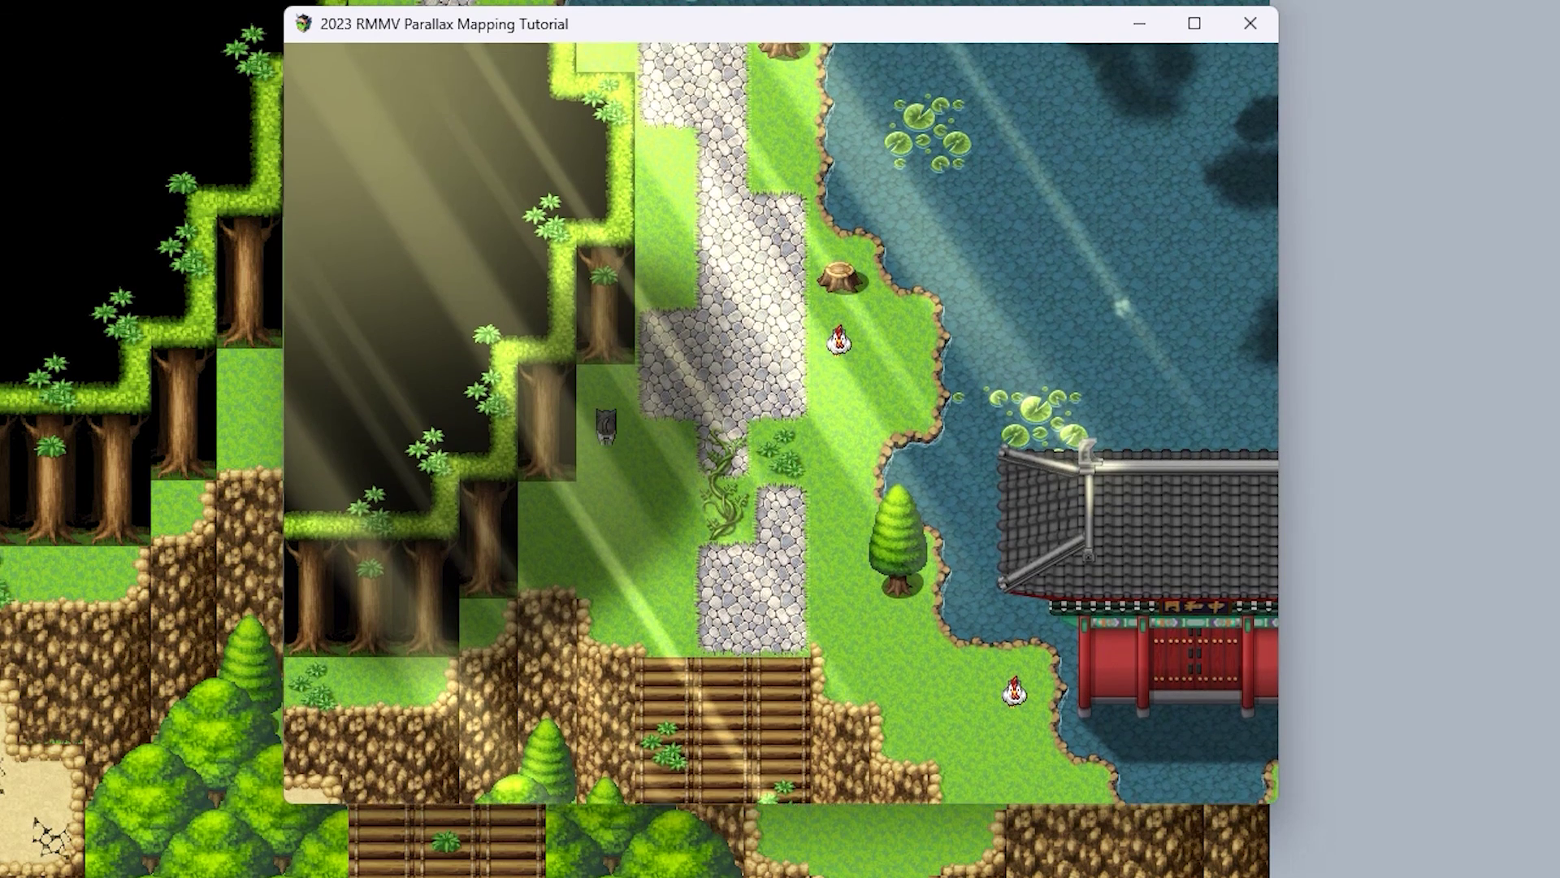
key("Right")
key("Up")
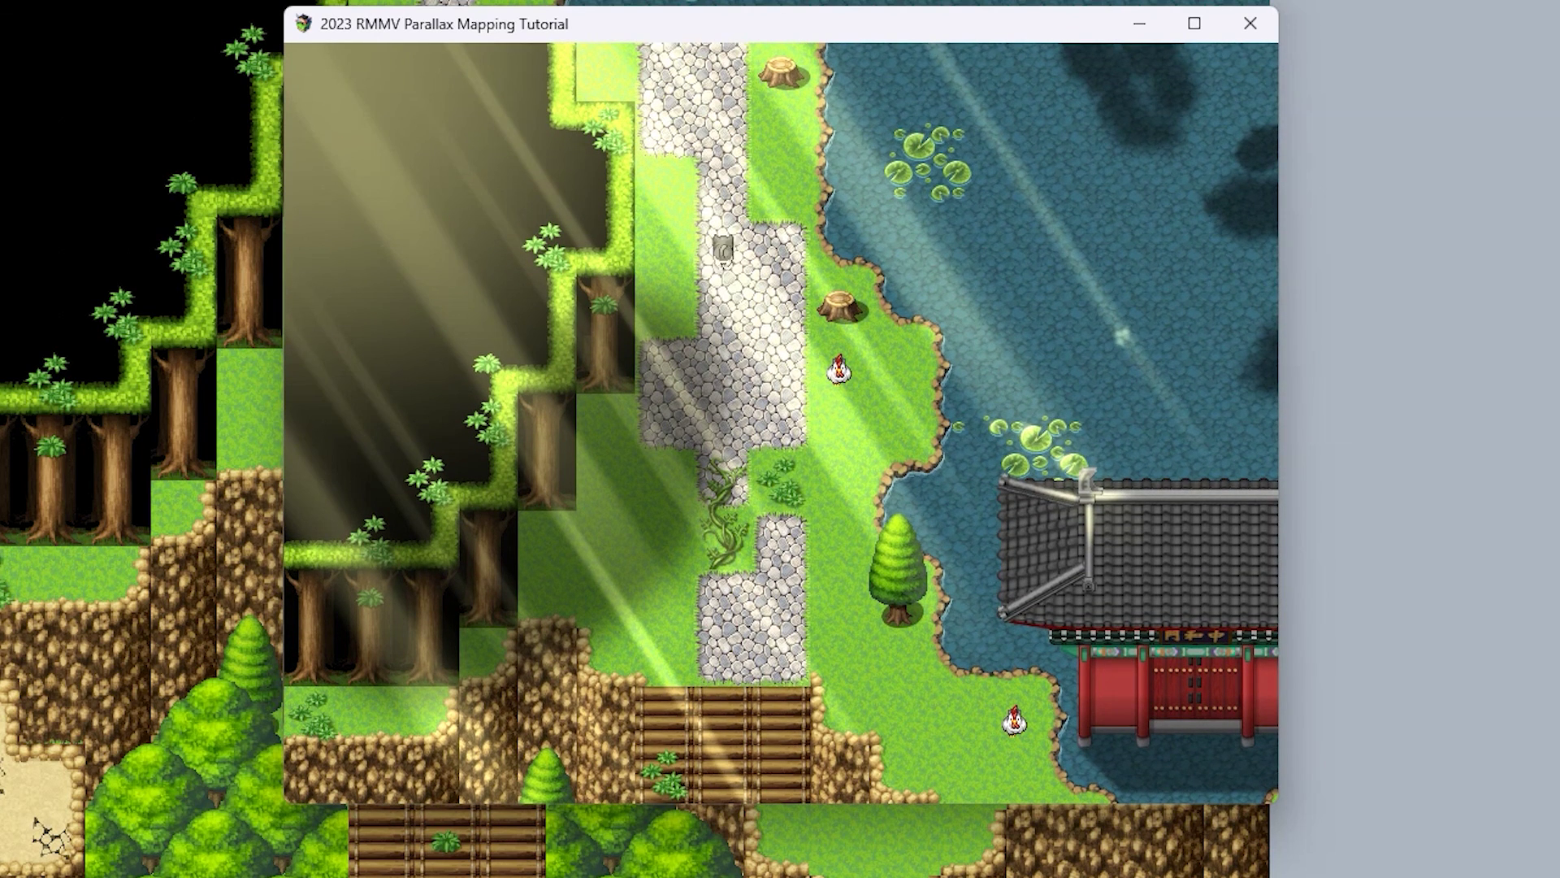
key("Up")
key("Left")
key("Down")
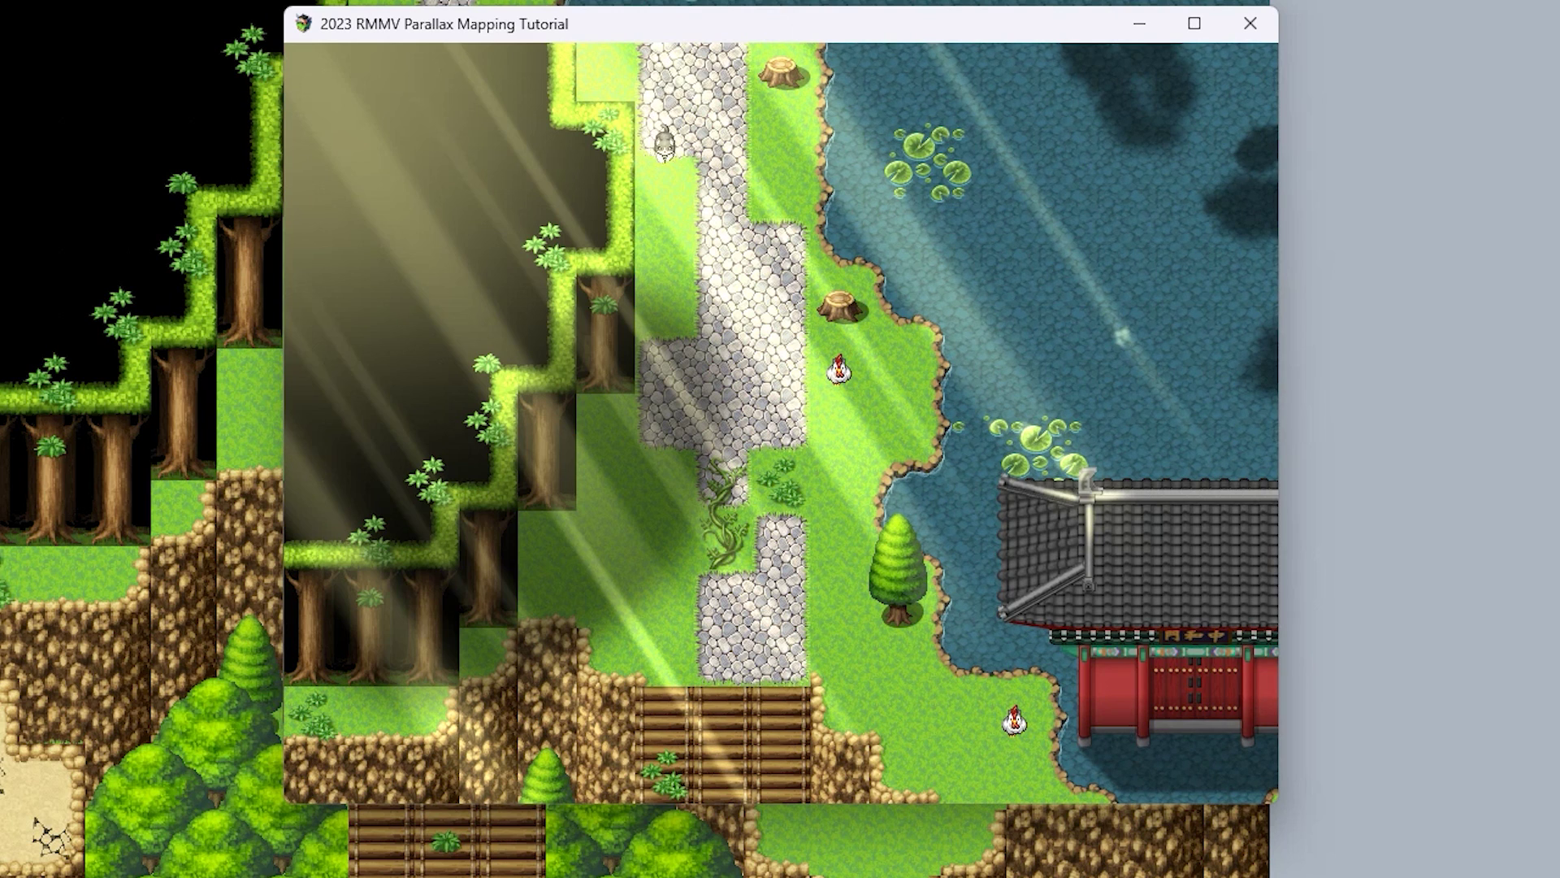
key("Right")
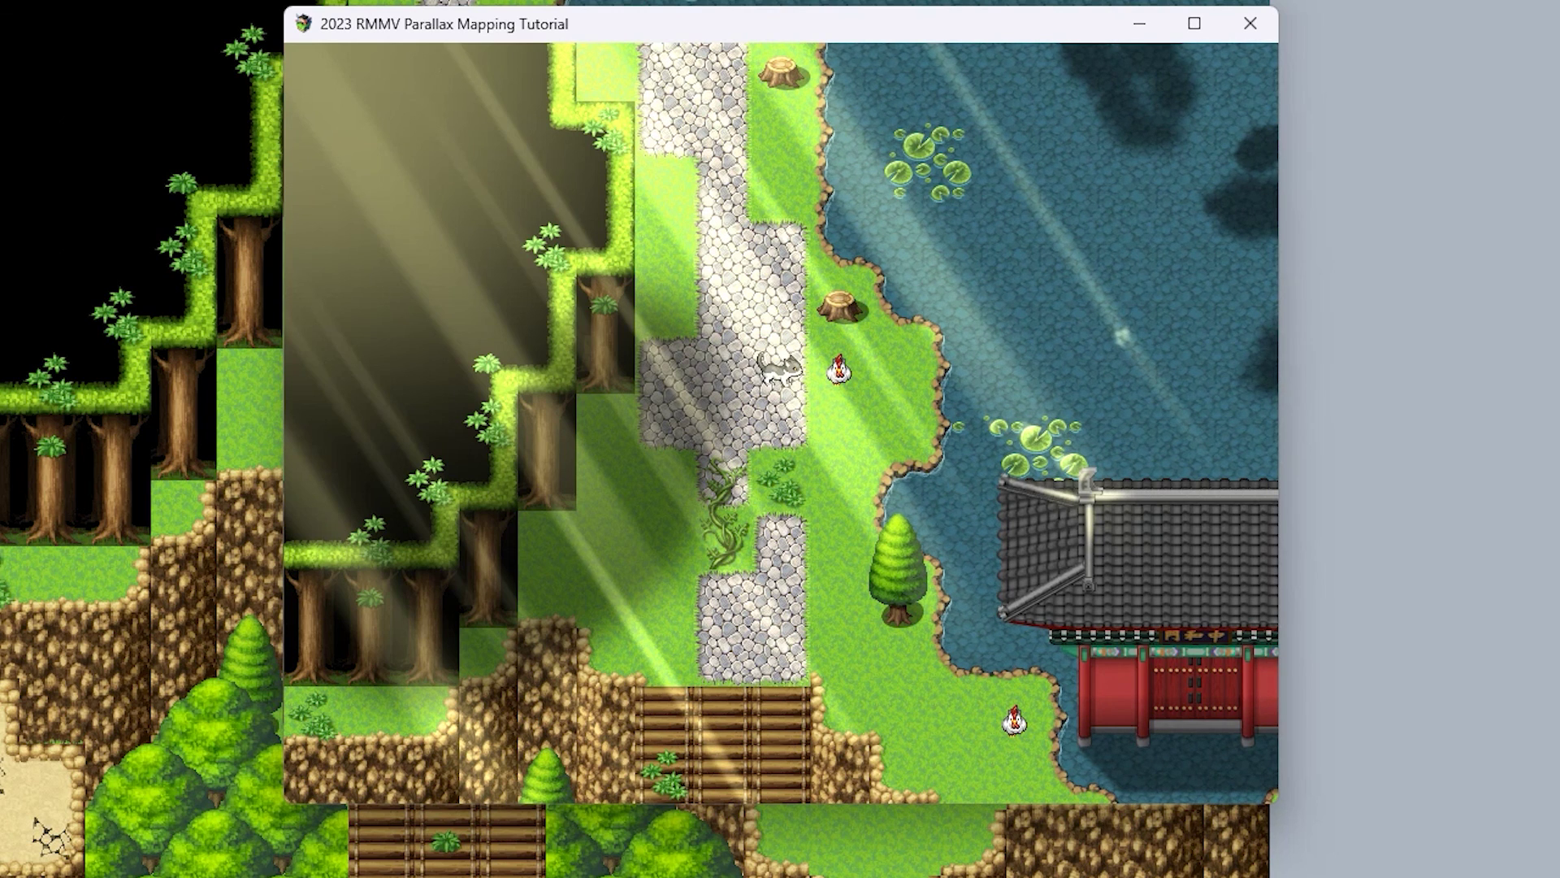
key("Right")
key("Down")
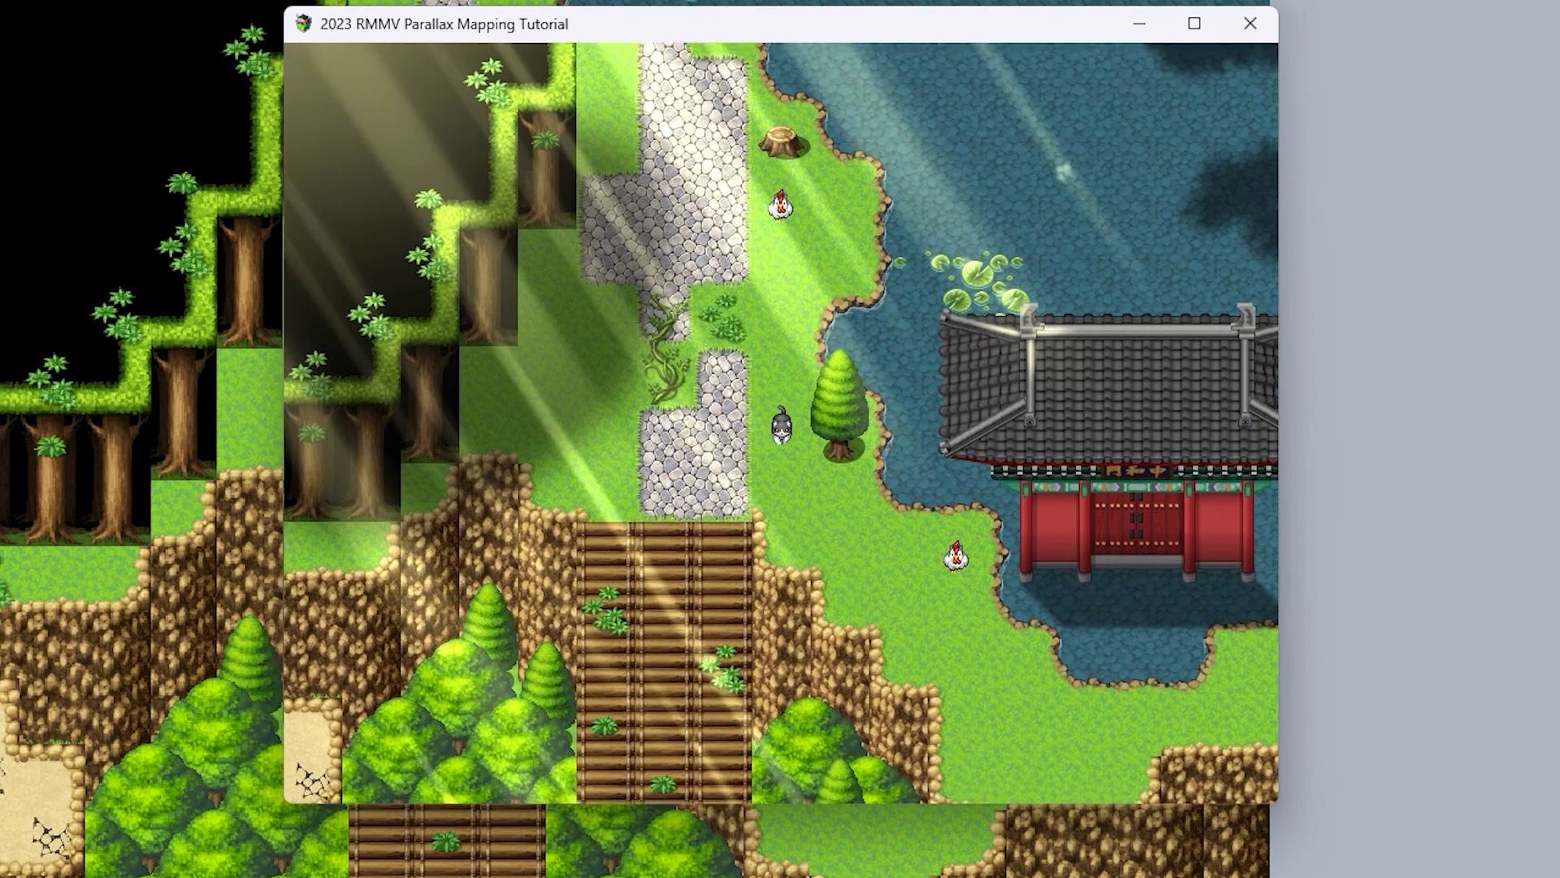
Walk the cat down the wooden stairs into the lower forest to examine the sunbeams and tree shadows there
key("Right")
key("Left")
key("Up")
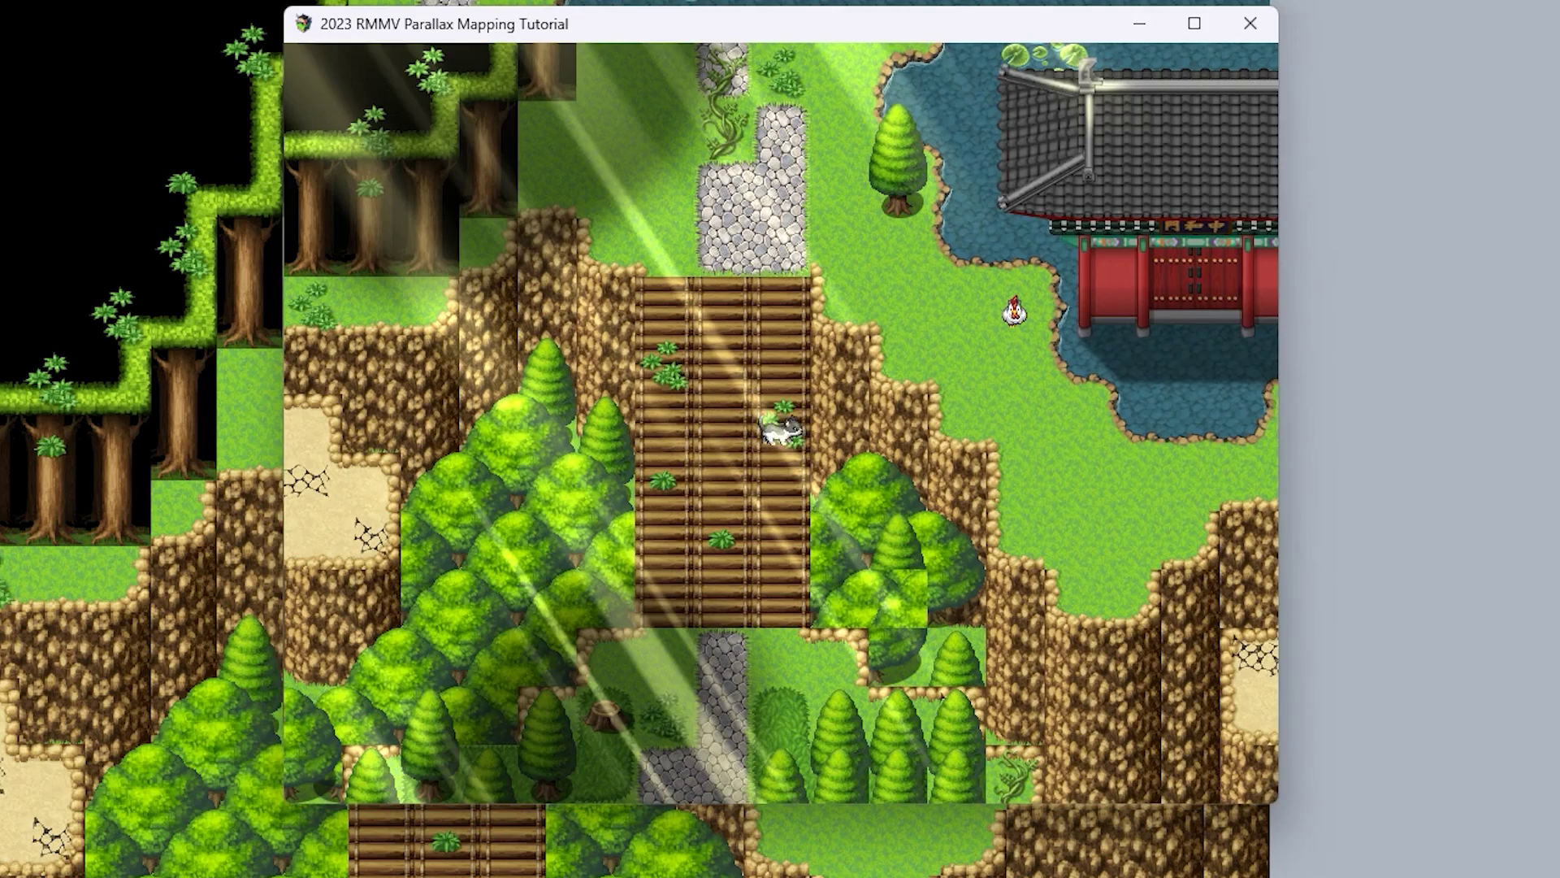
key("Left")
key("Down")
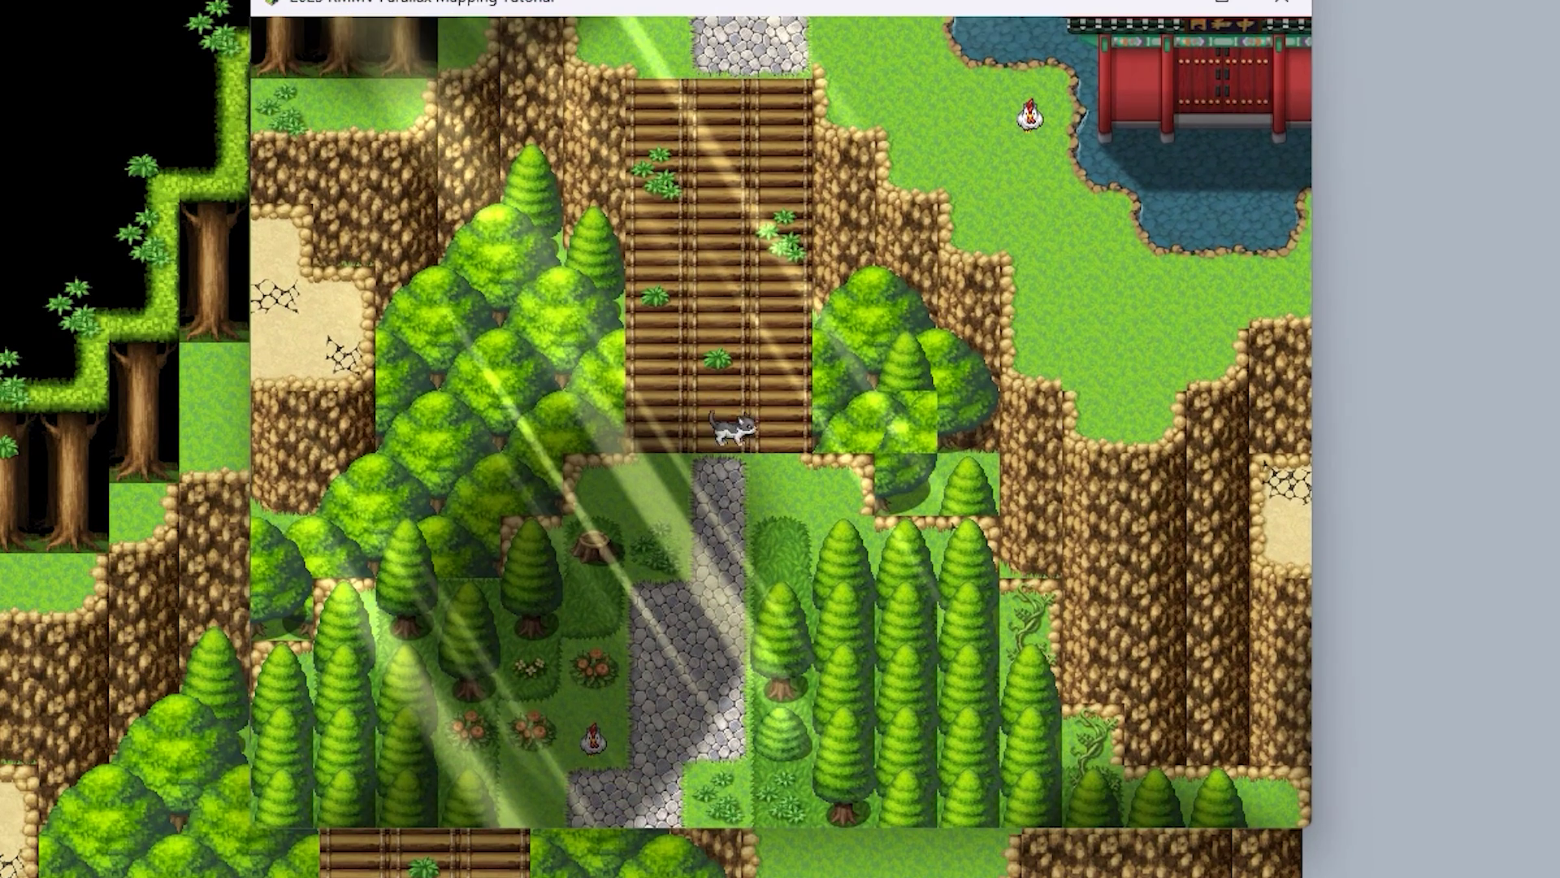
key("Right")
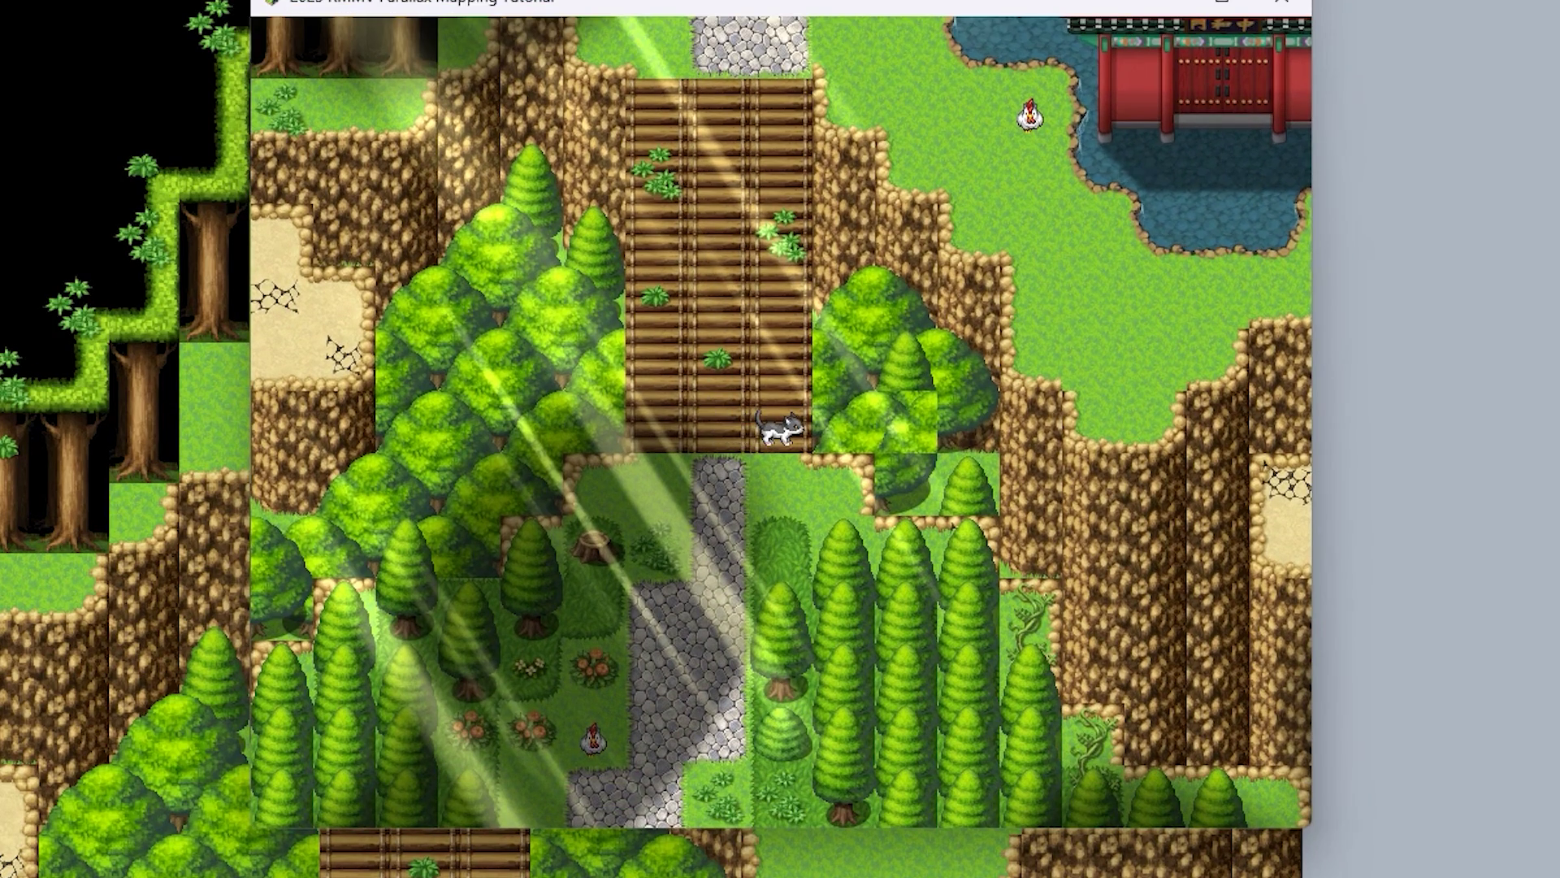
key("Left")
key("Right")
key("Down")
key("Left")
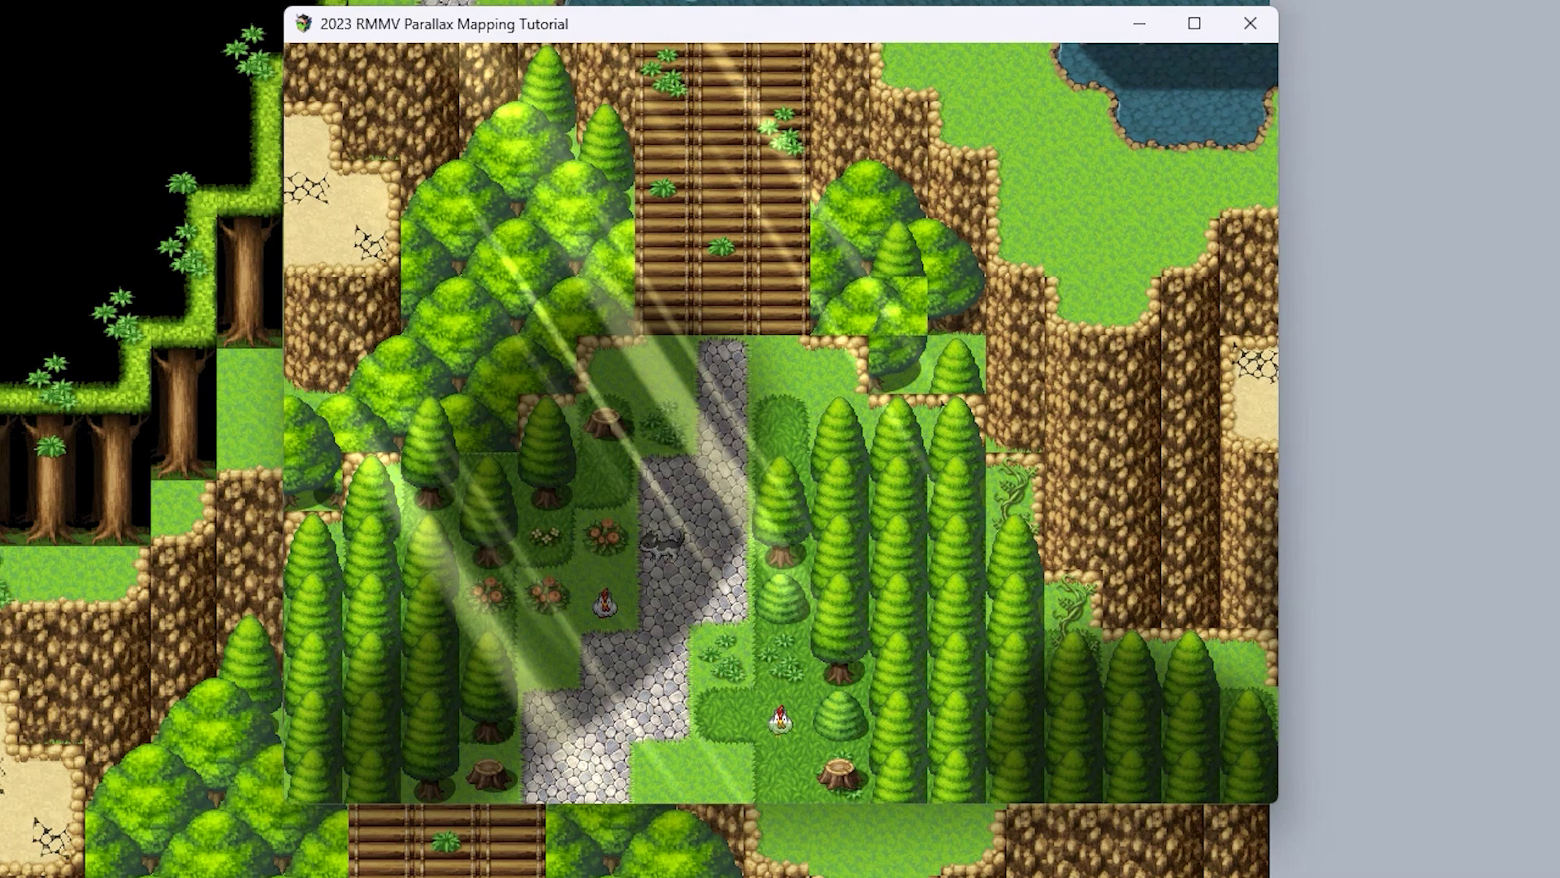
key("Left")
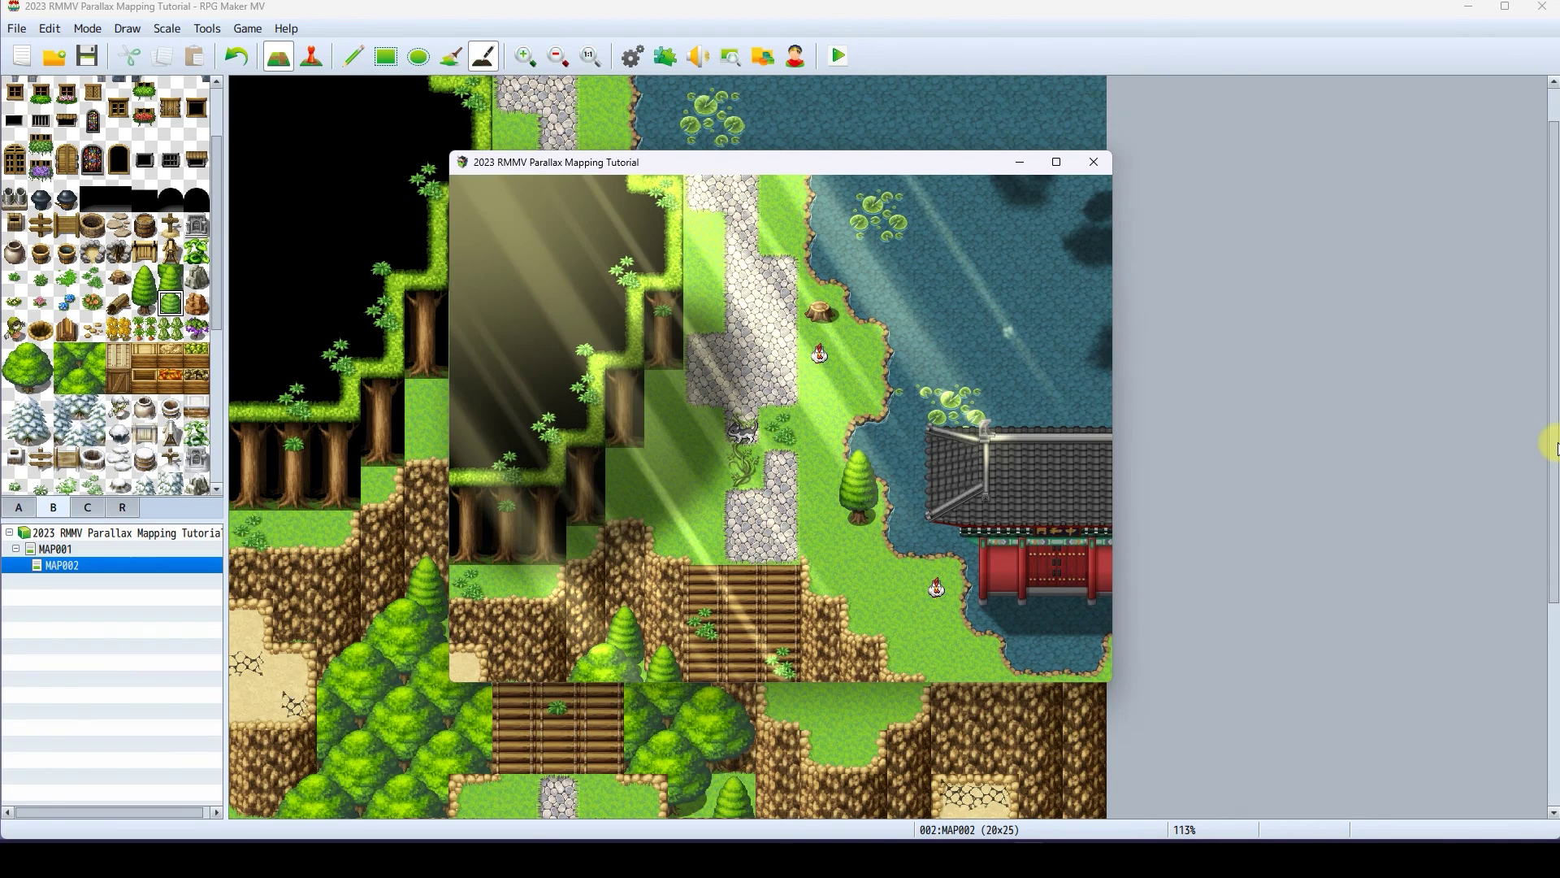
Walk the cat over the lake and around the tiled-roof gate to check the ground, parallax and light overlays
key("Right")
key("Down")
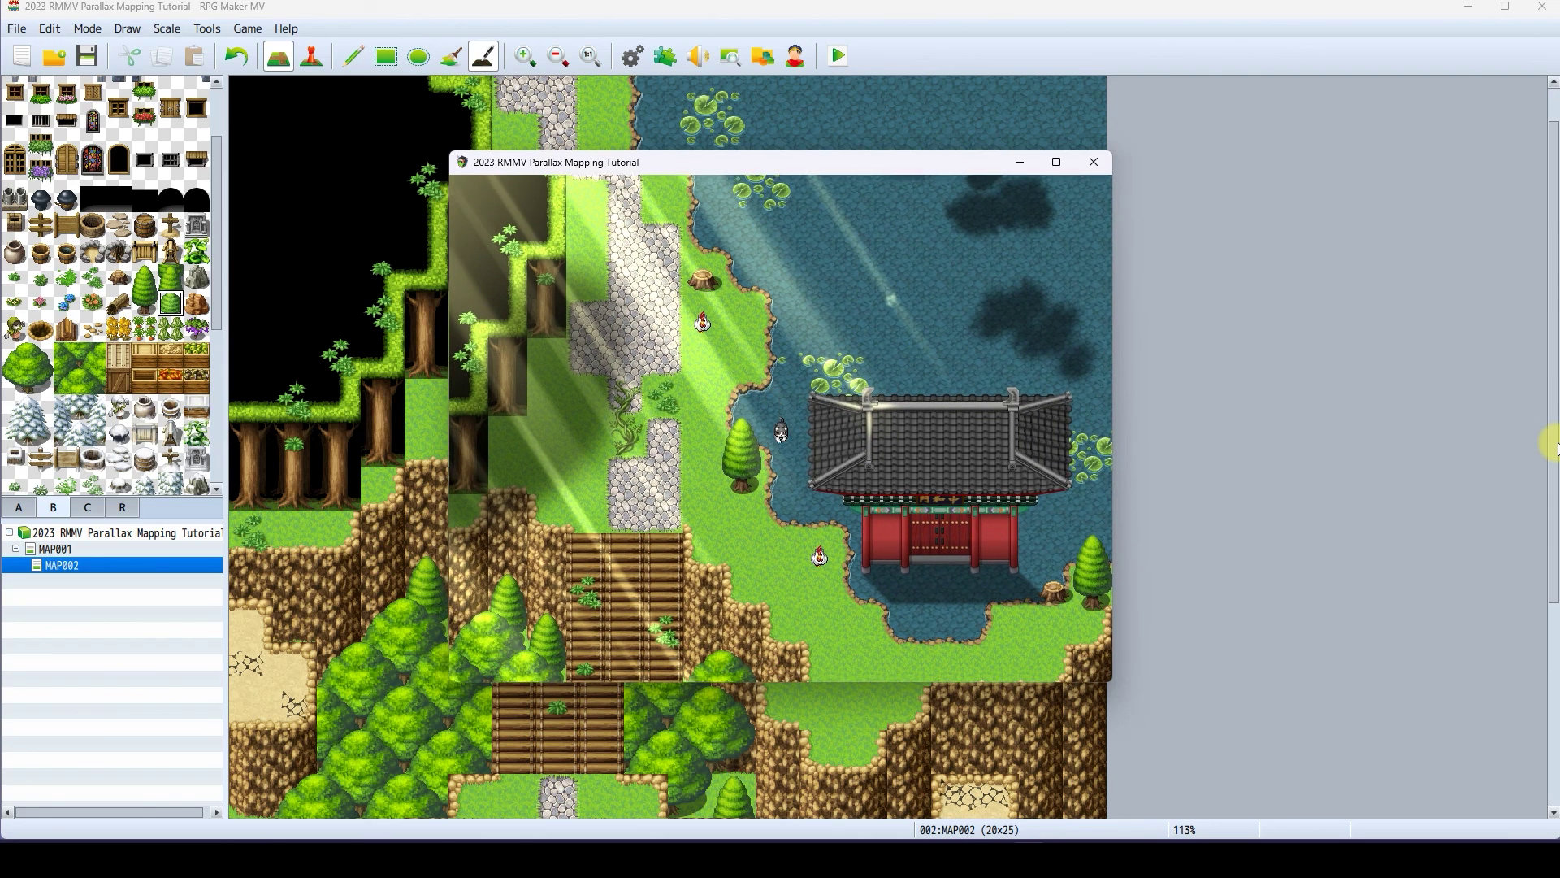
key("Right")
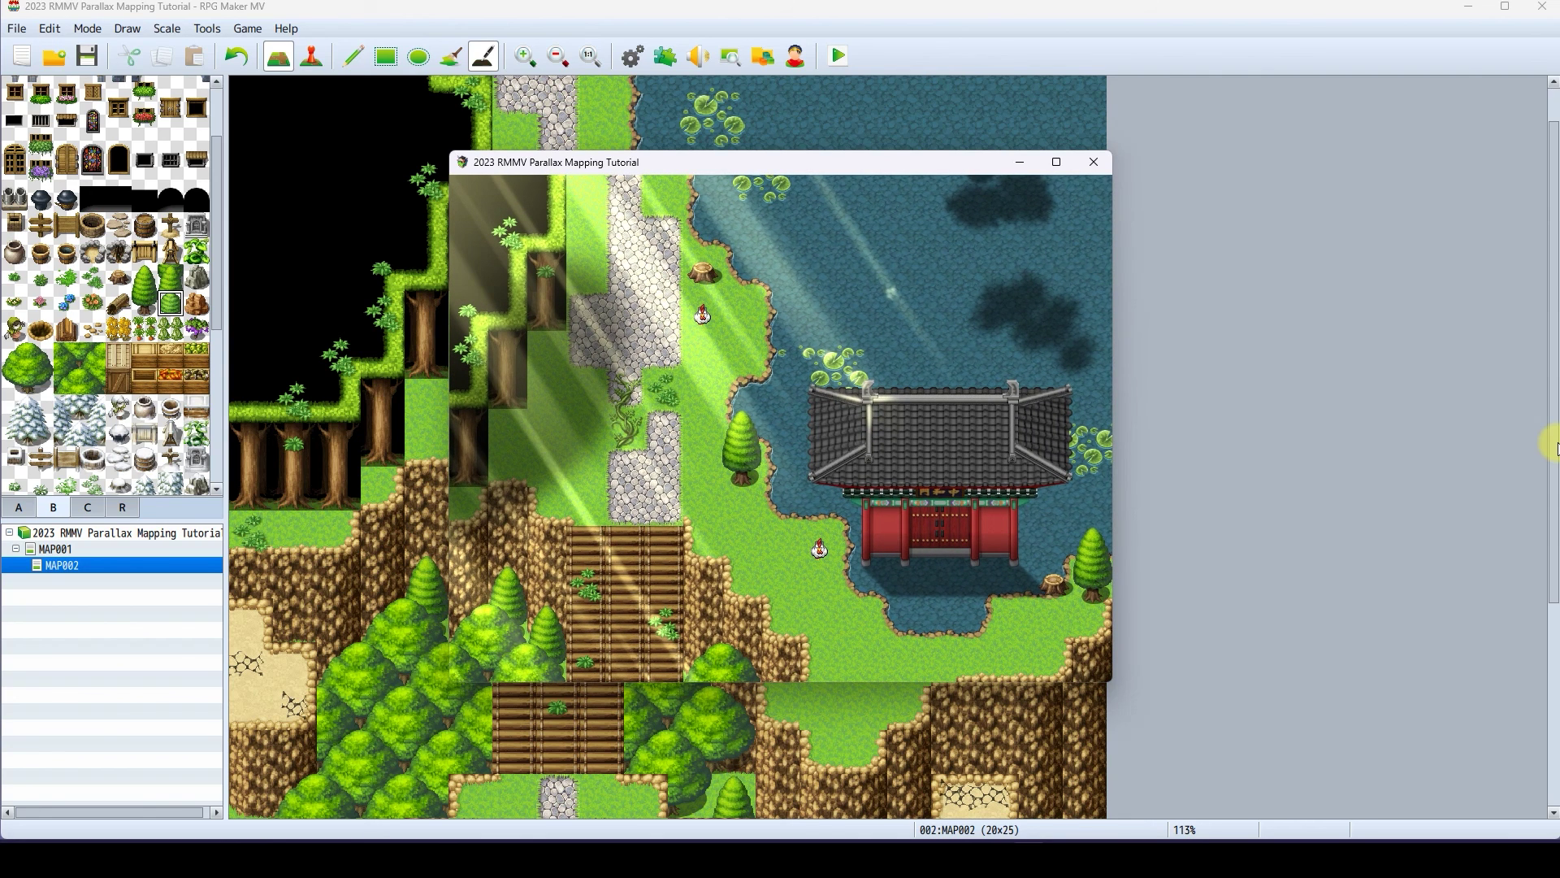
key("Left")
key("Up")
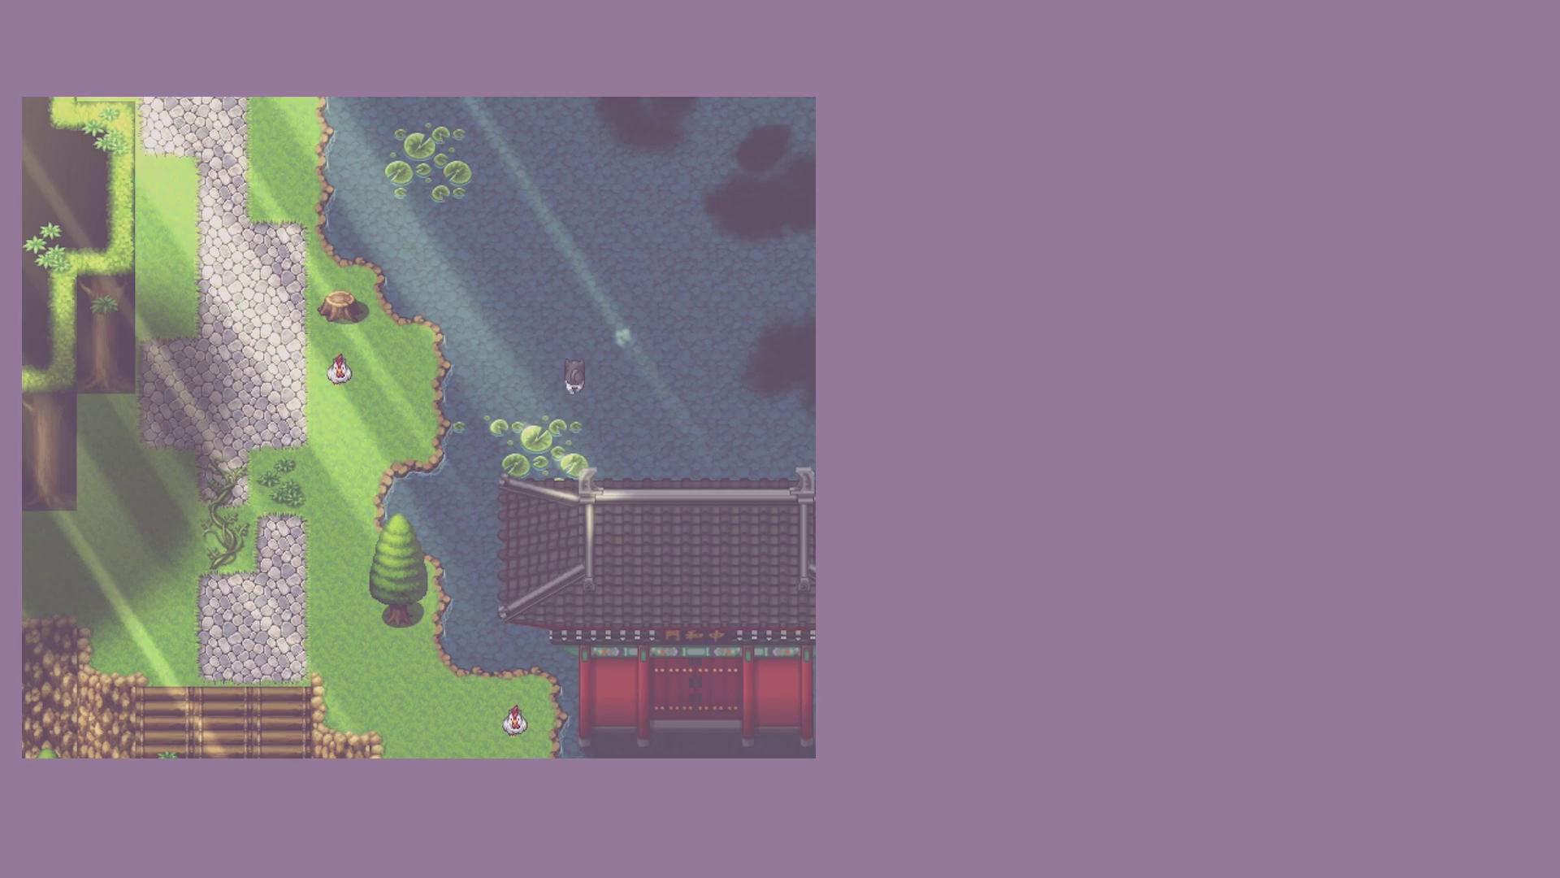
key("Left")
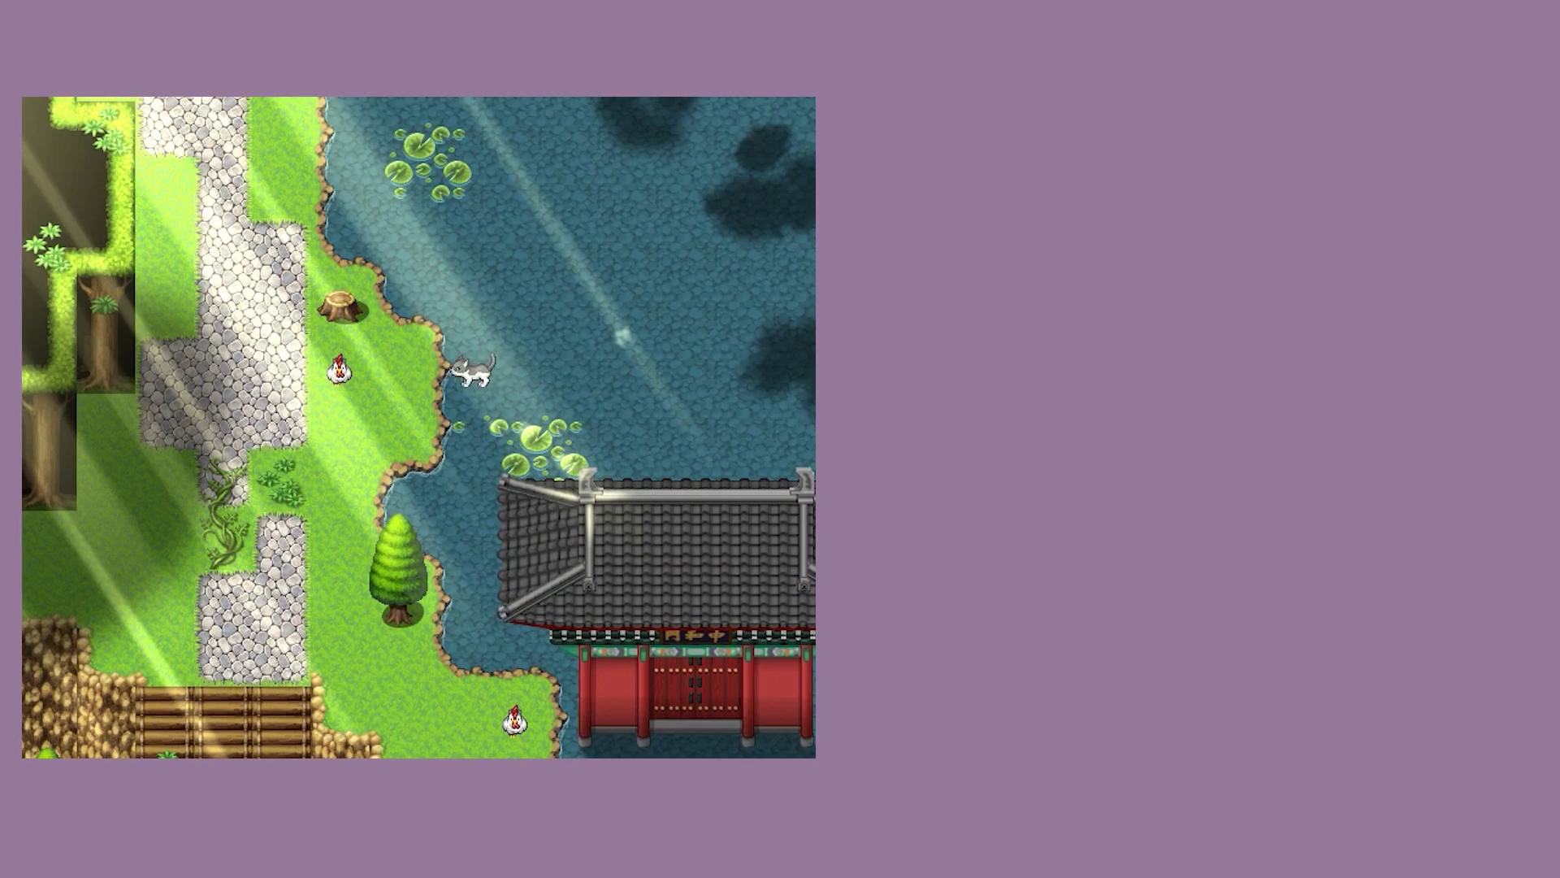
key("Down")
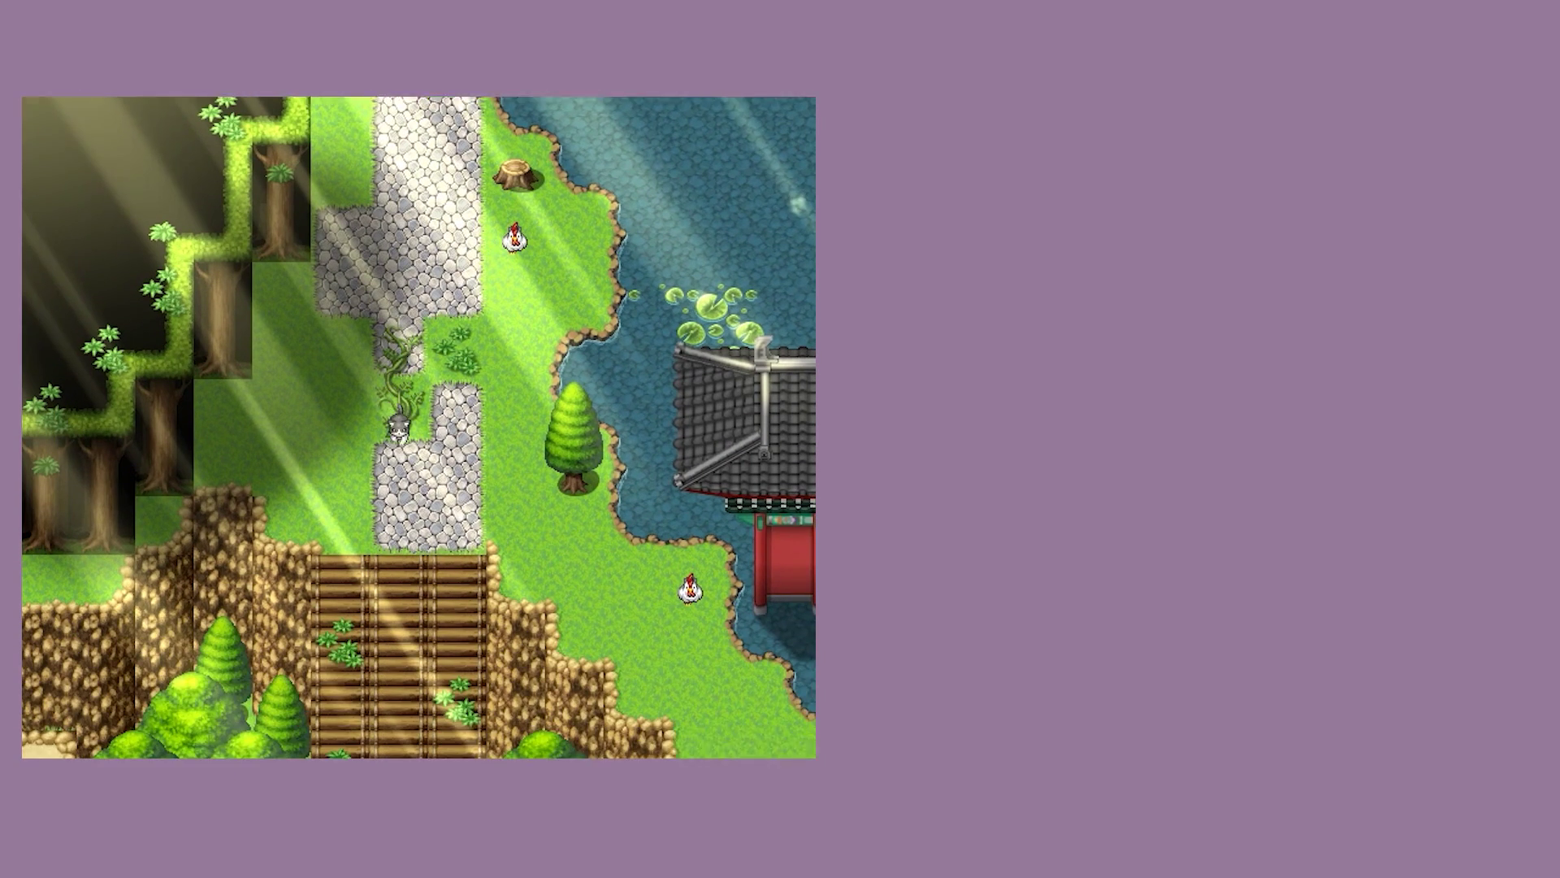